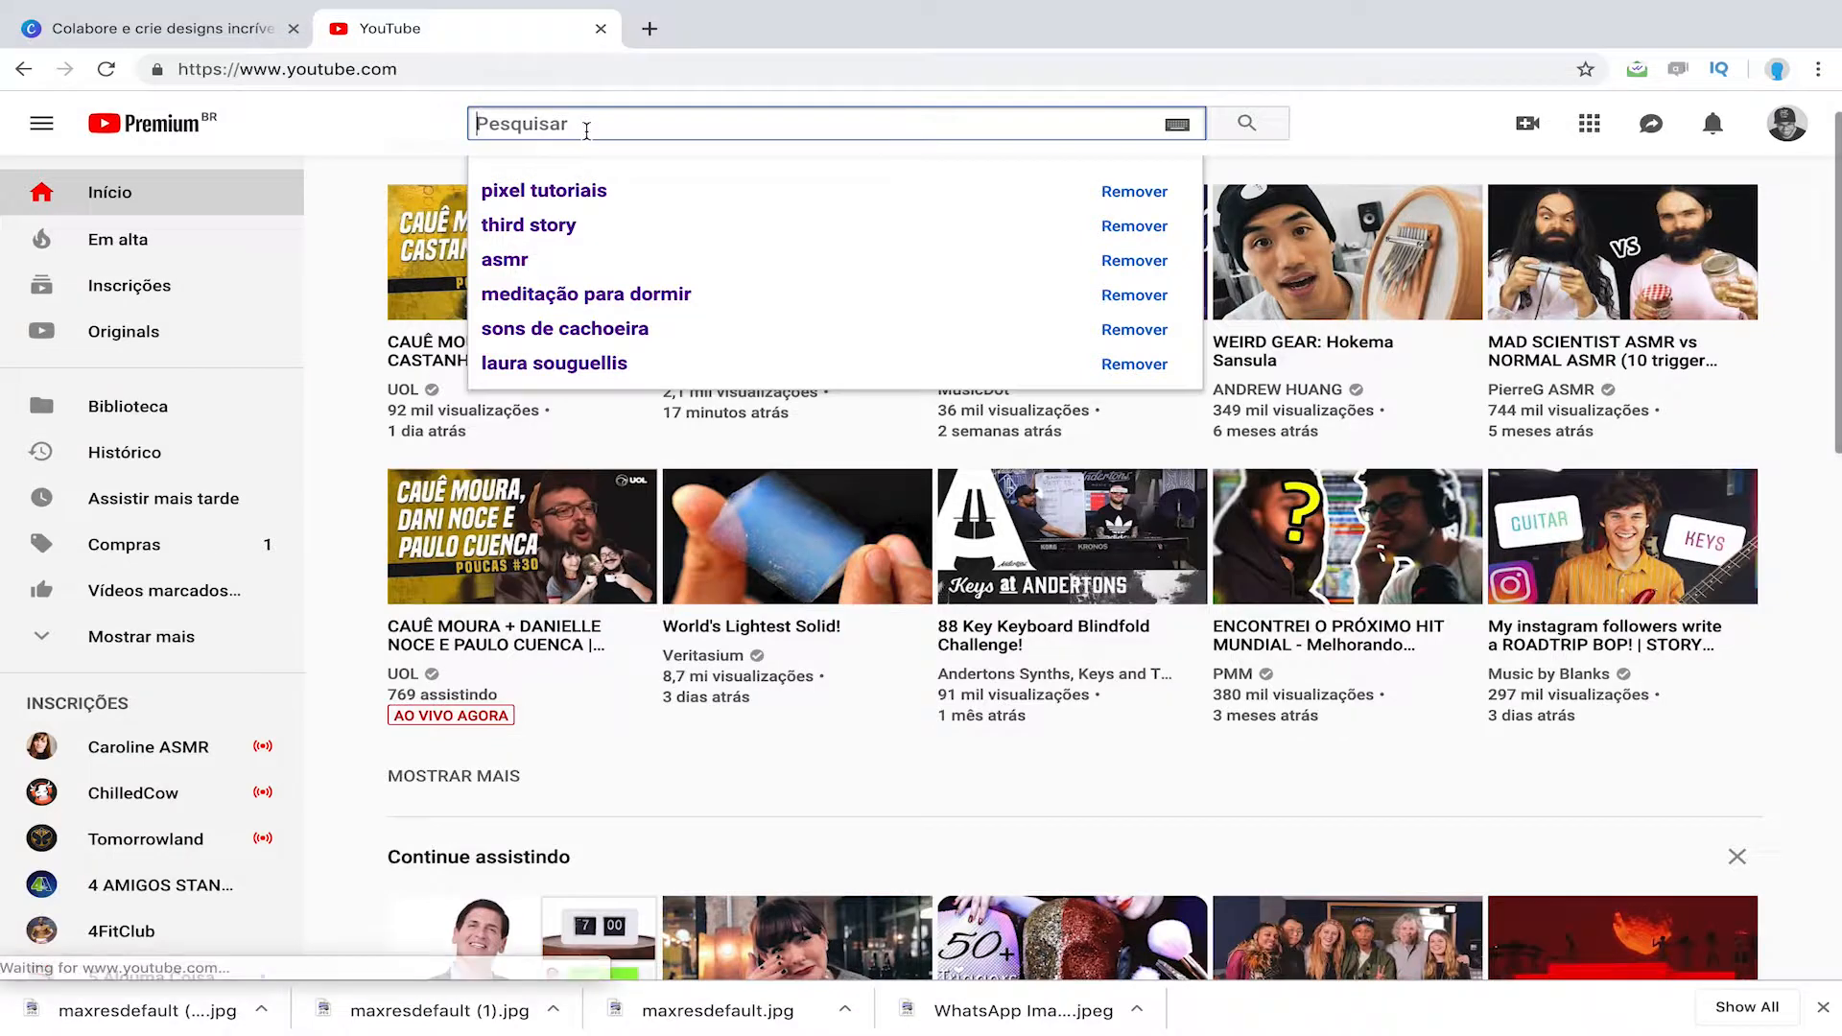
Step: Search YouTube for "como remover o fundo de uma foto no photoshop"
text(como remover o u)
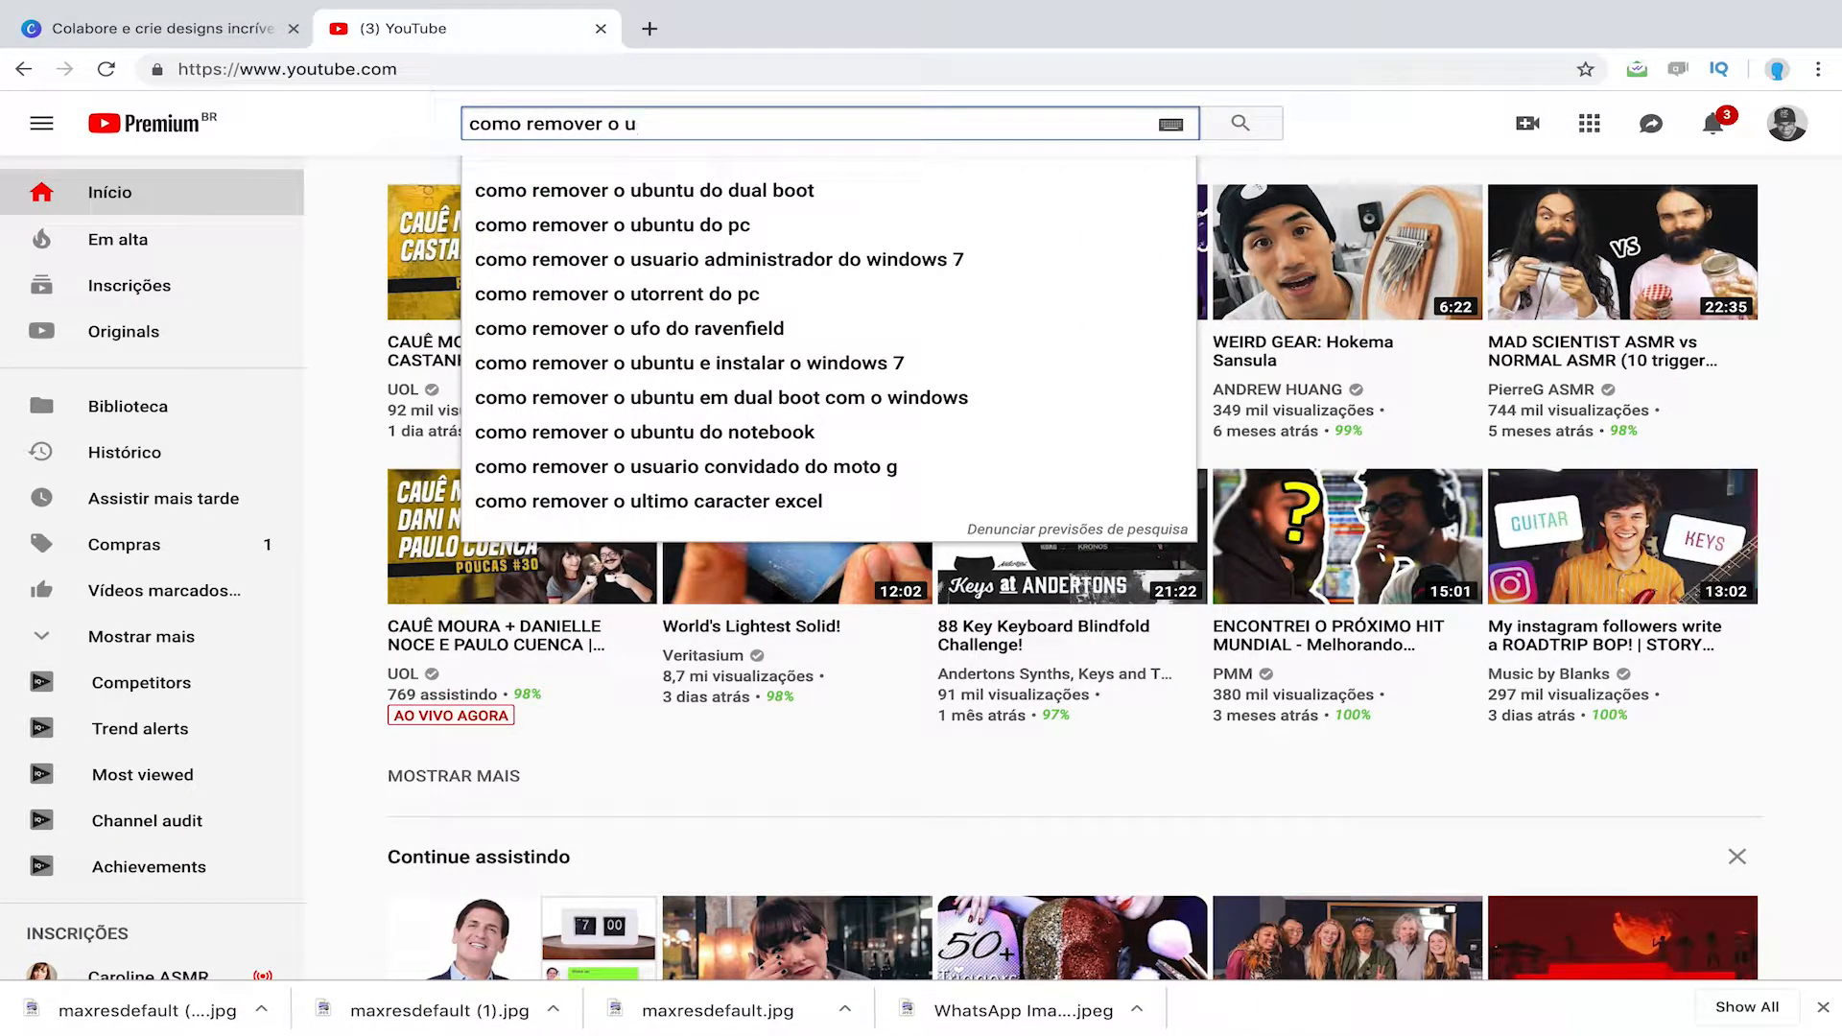
key(BackSpace)
text(fundo dde um)
key(BackSpace)
key(BackSpace)
key(BackSpace)
key(BackSpace)
key(BackSpace)
text(e uma footo)
key(Down)
key(Down)
key(Return)
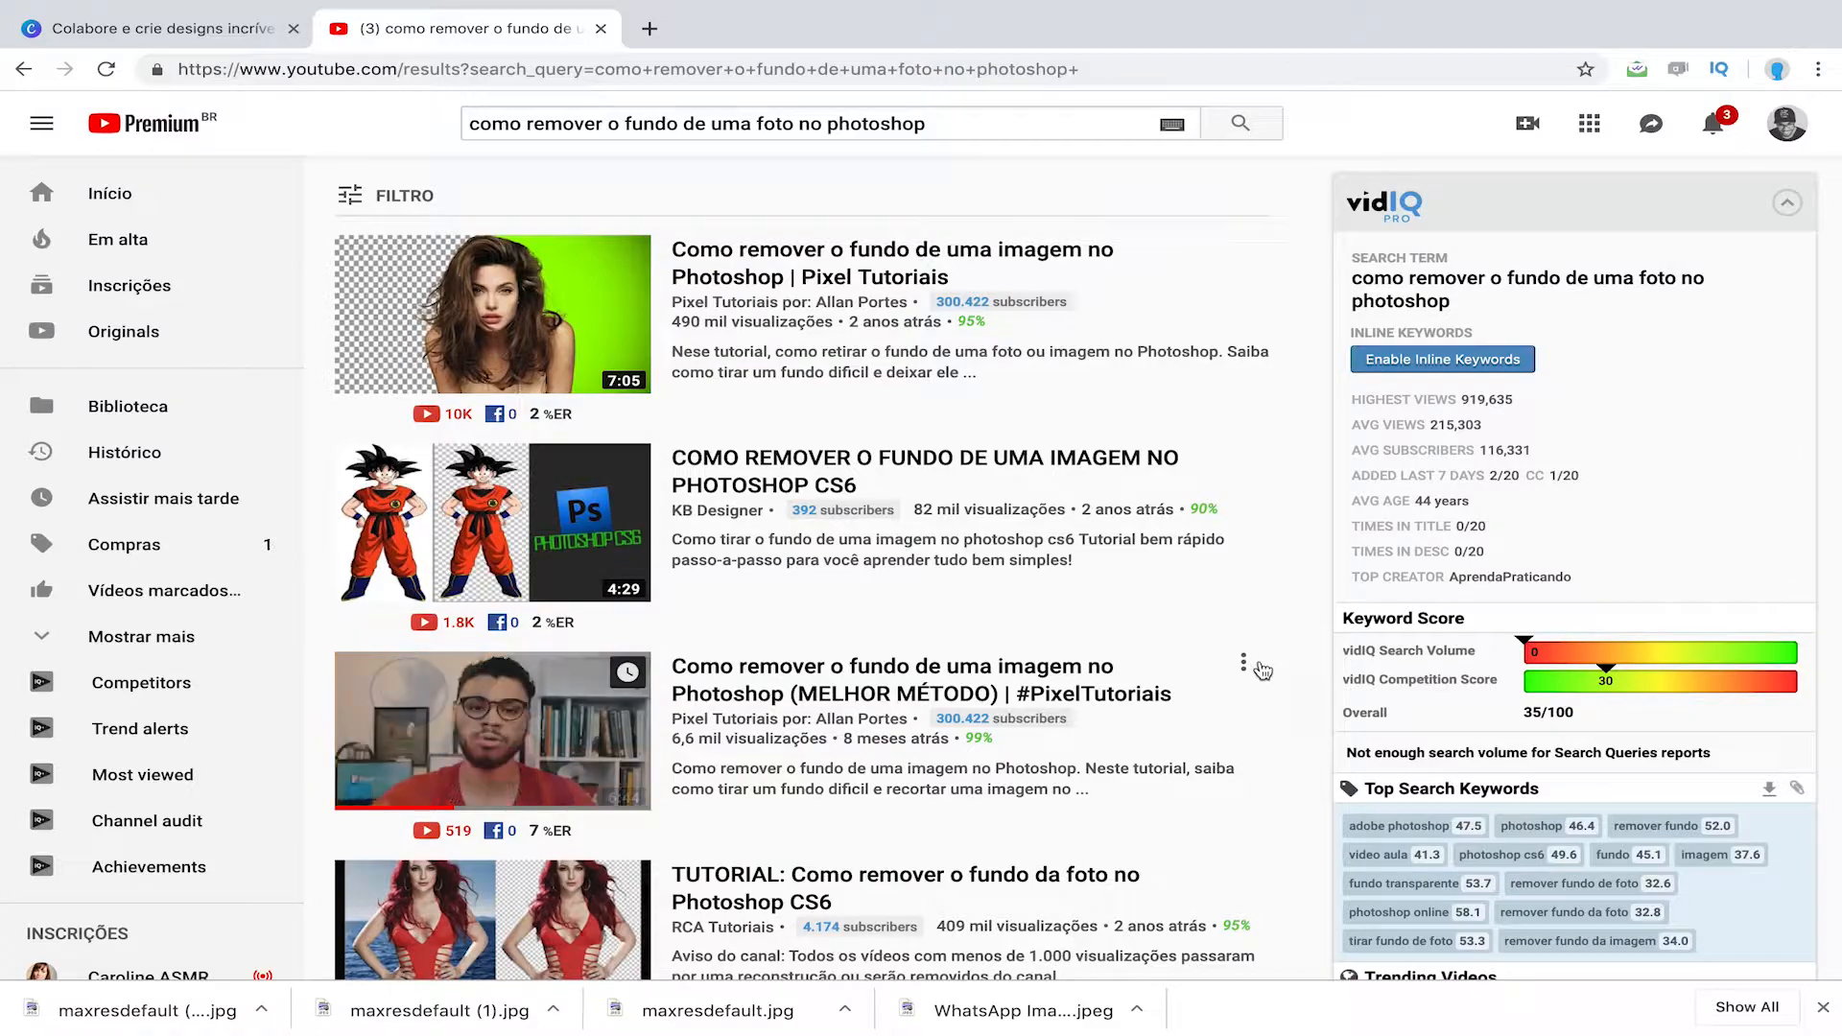
Step: Compare the video thumbnails in the background-removal search results, including the EDesign tutorial's thumbnail
scroll(1055, 691, down, 1)
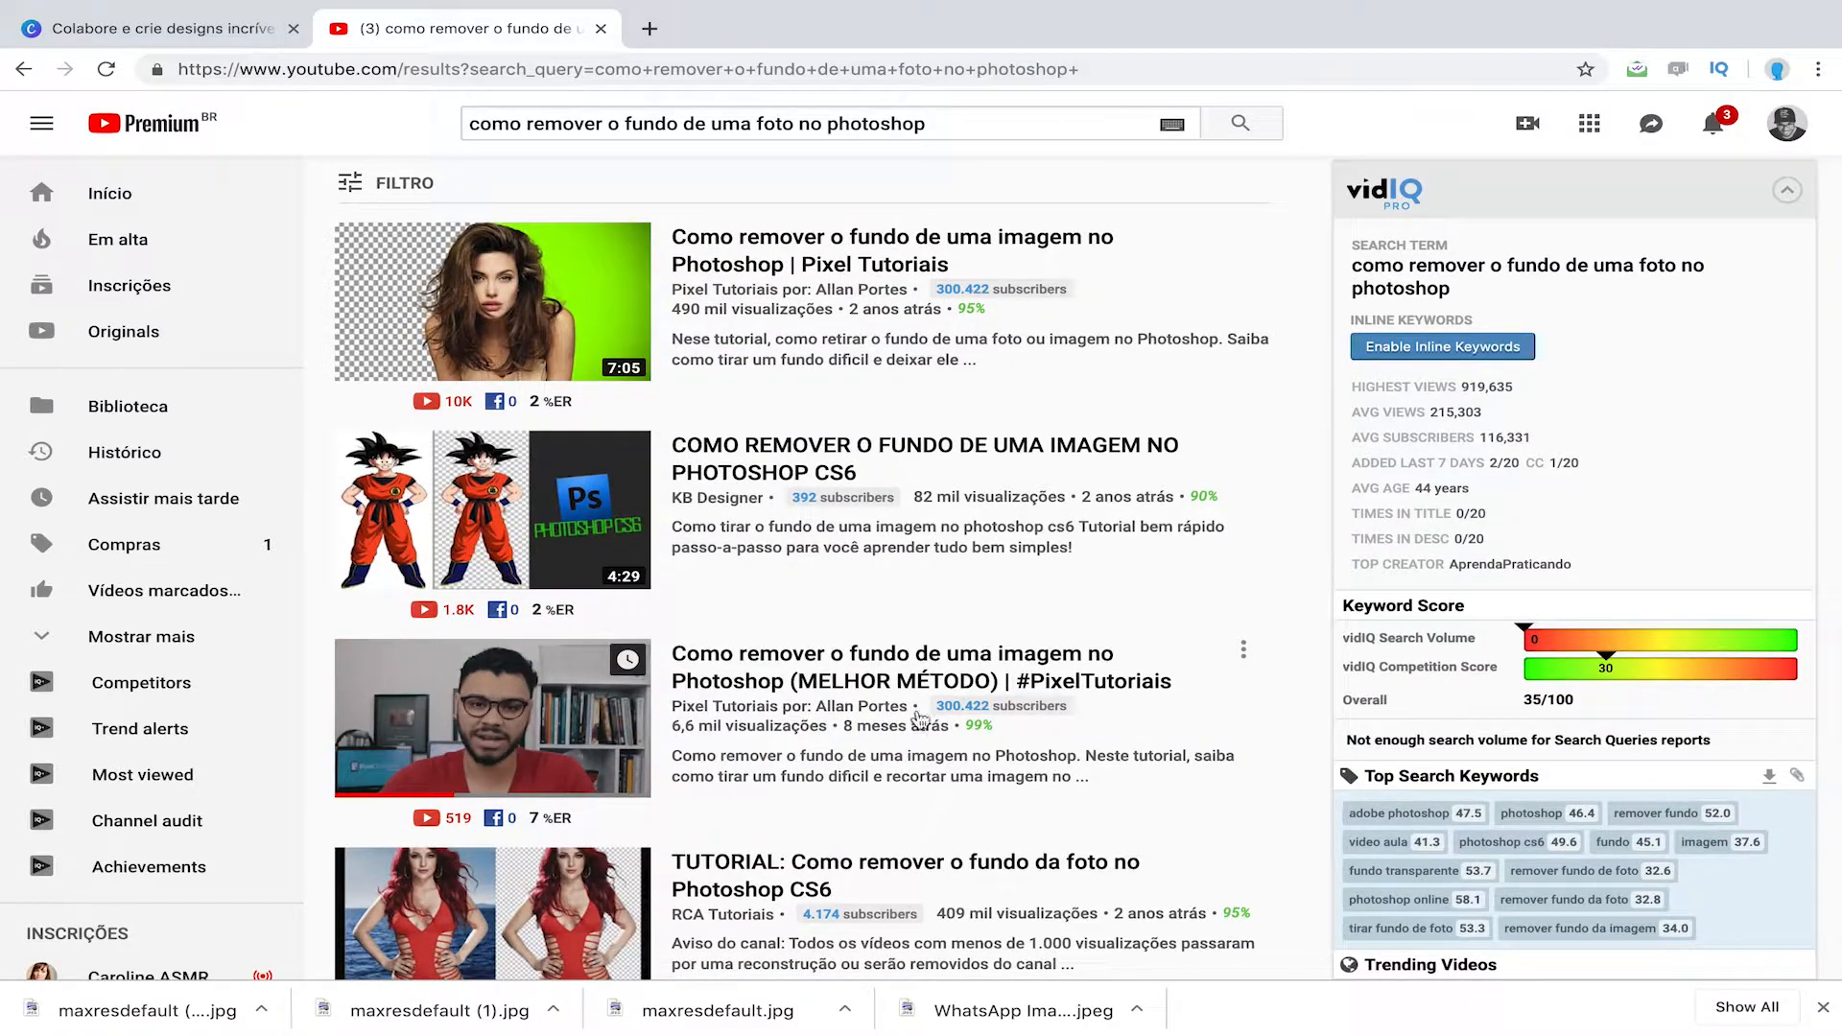
scroll(1218, 652, down, 5)
scroll(1219, 651, down, 8)
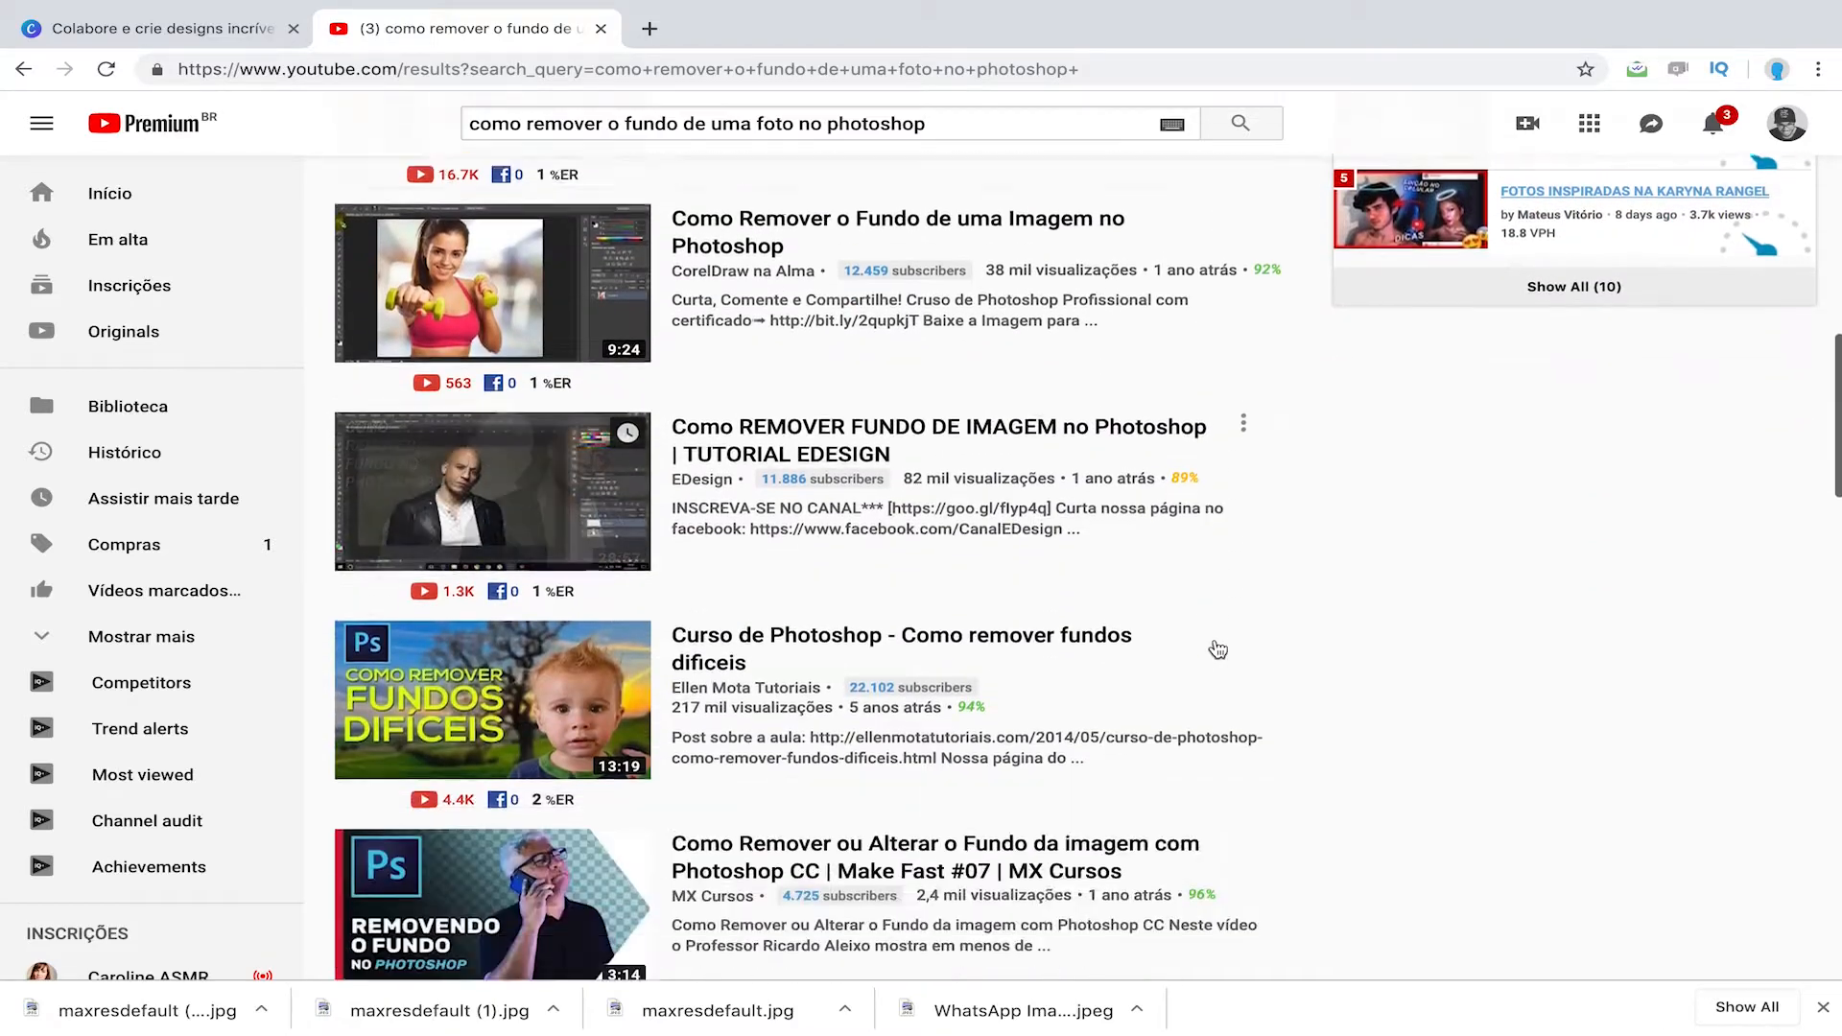
scroll(1219, 651, up, 14)
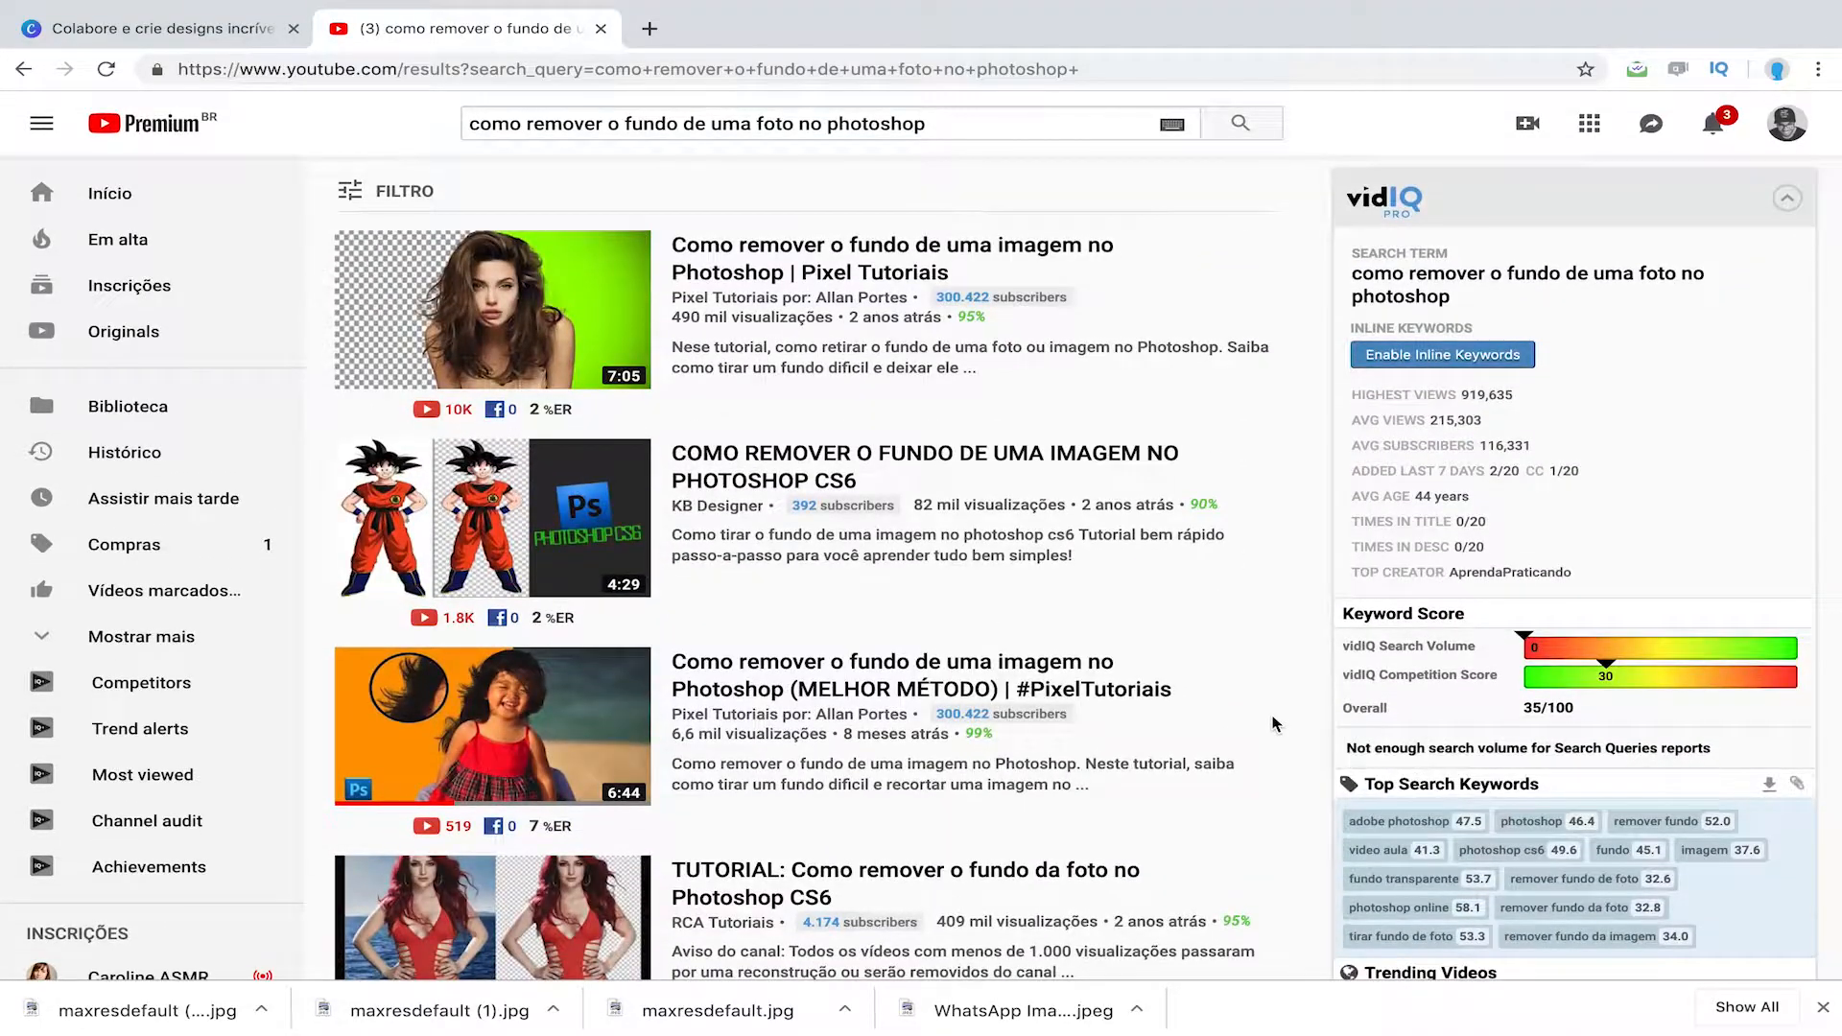
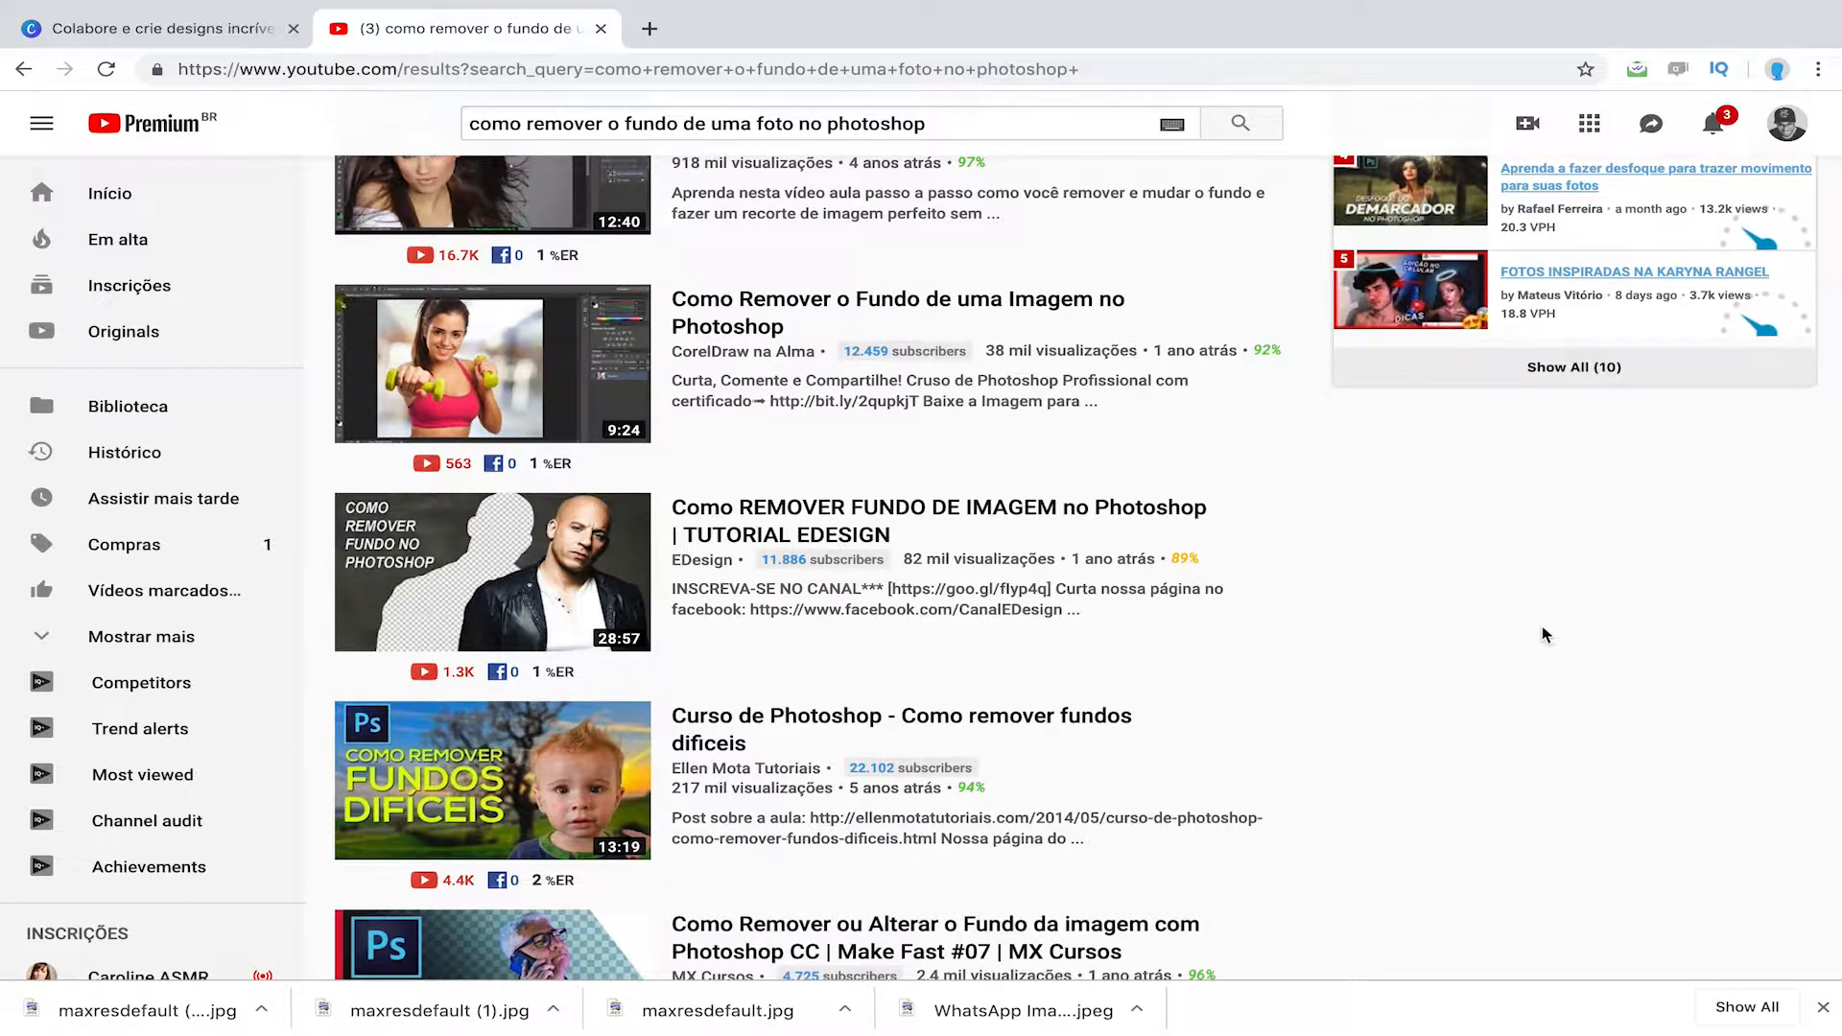
mouse_move(576, 604)
scroll(575, 604, up, 3)
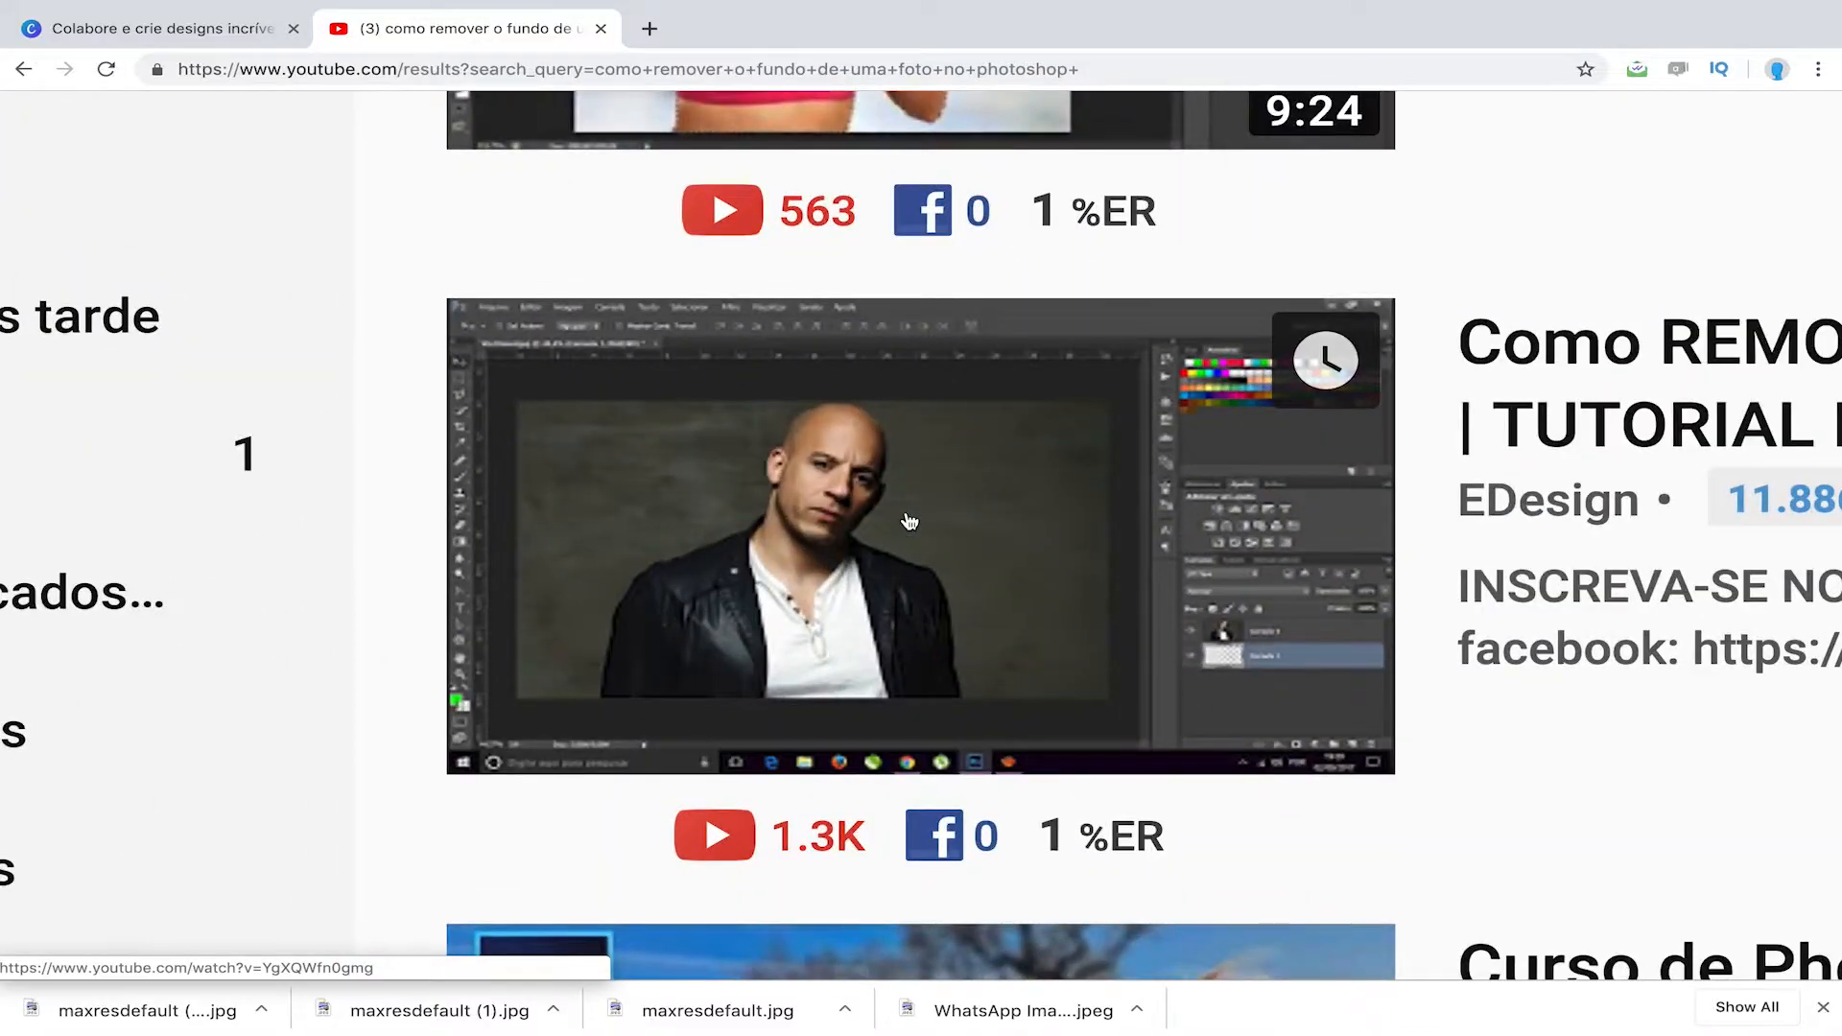
scroll(909, 521, down, 3)
Step: Switch back to Google Chrome and search YouTube for "como ganhar dinheiro no youtube"
key(ctrl+Left)
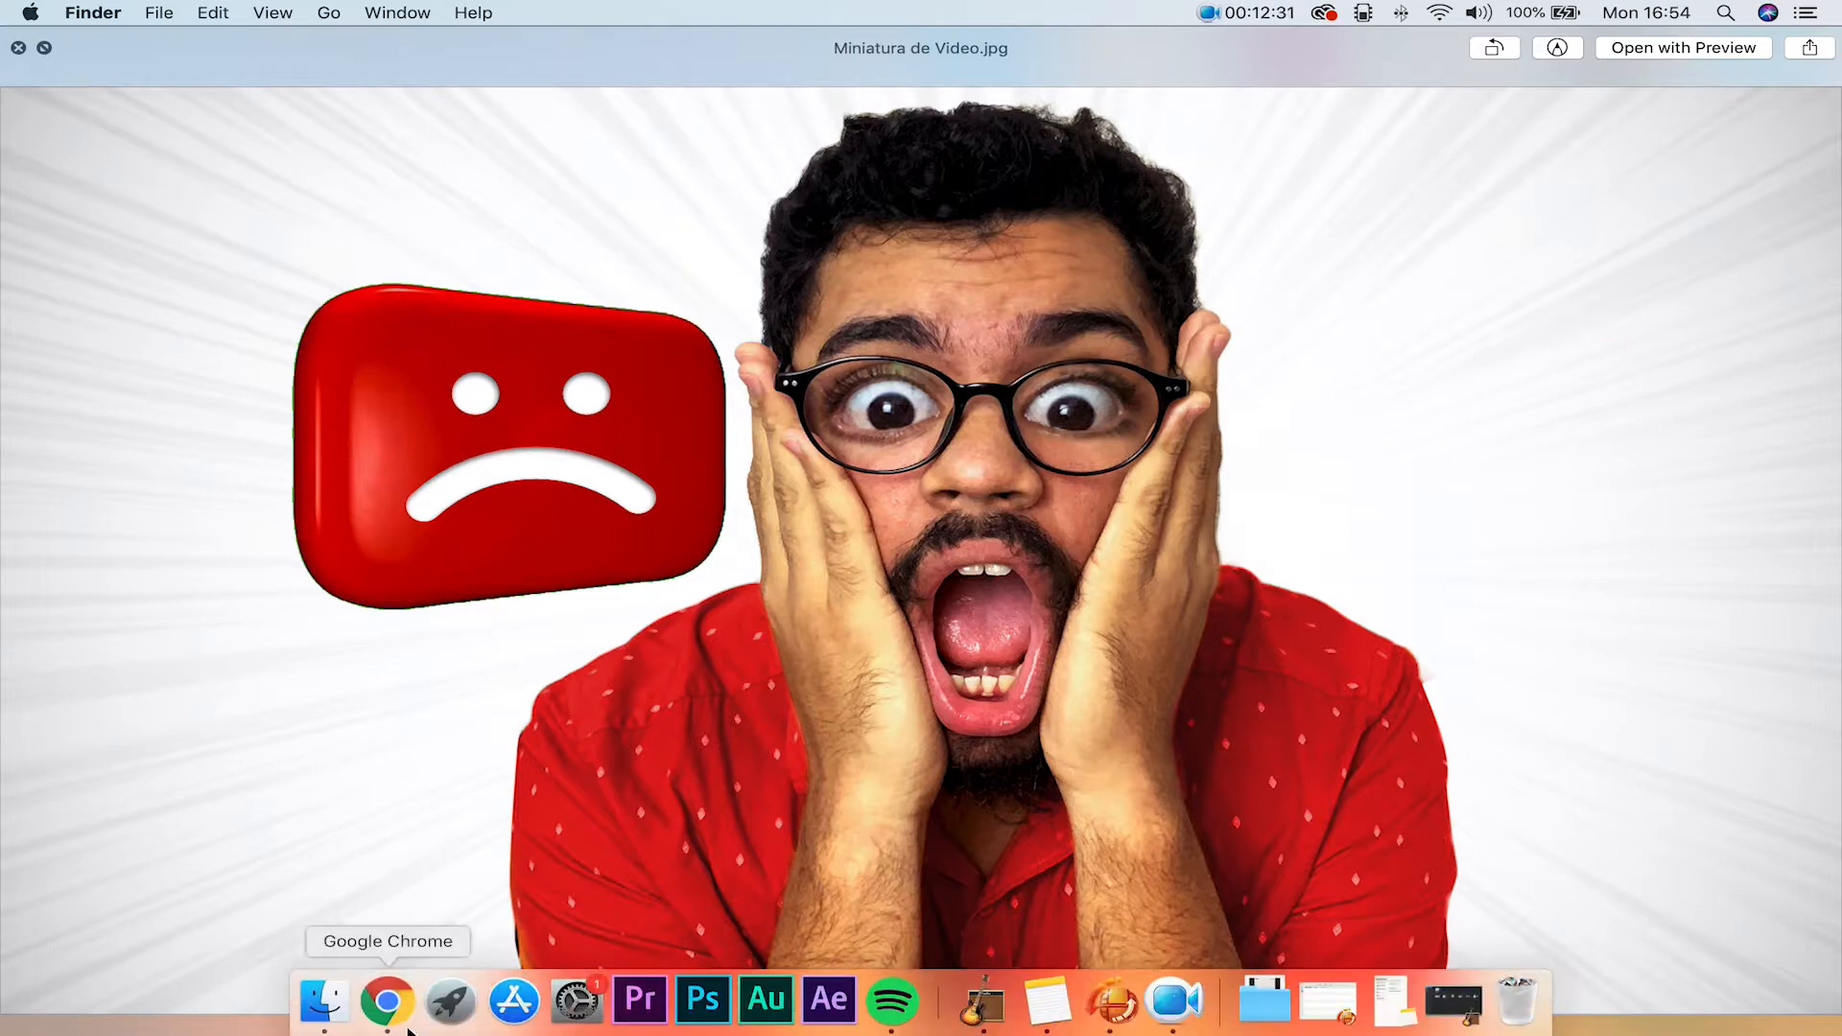
click(383, 996)
click(969, 112)
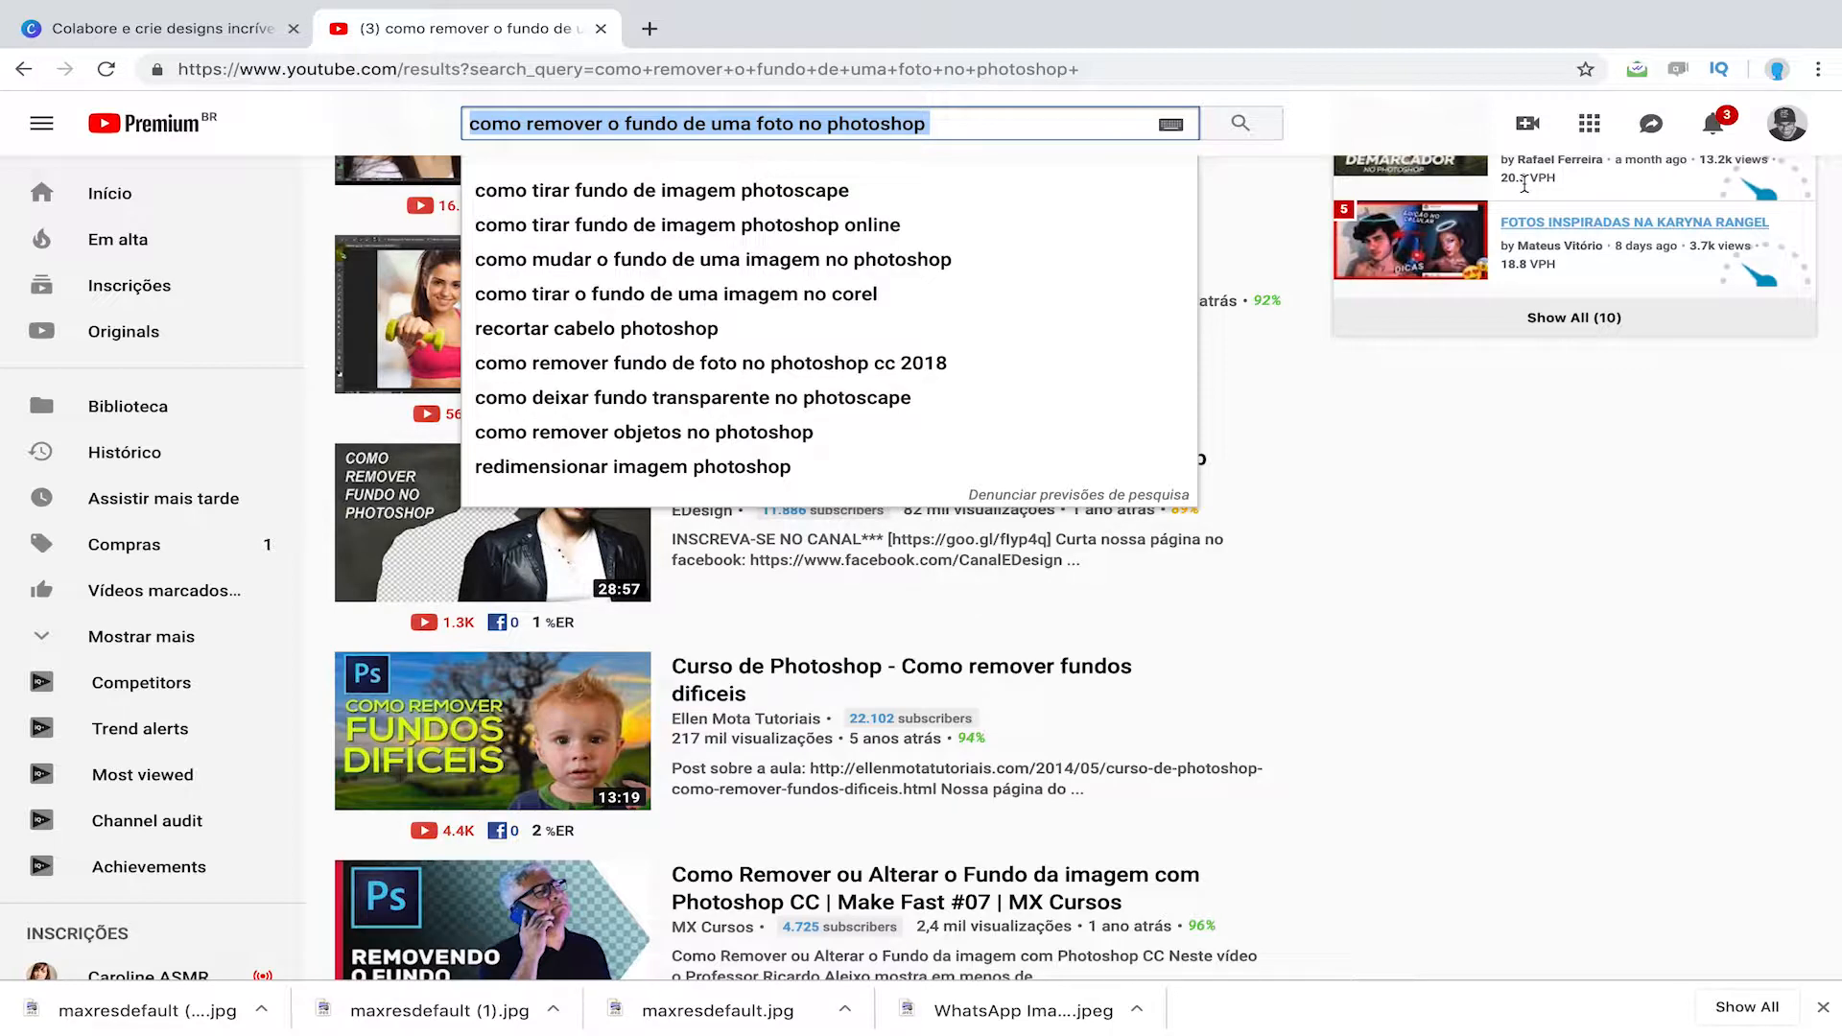
text(como ganhar)
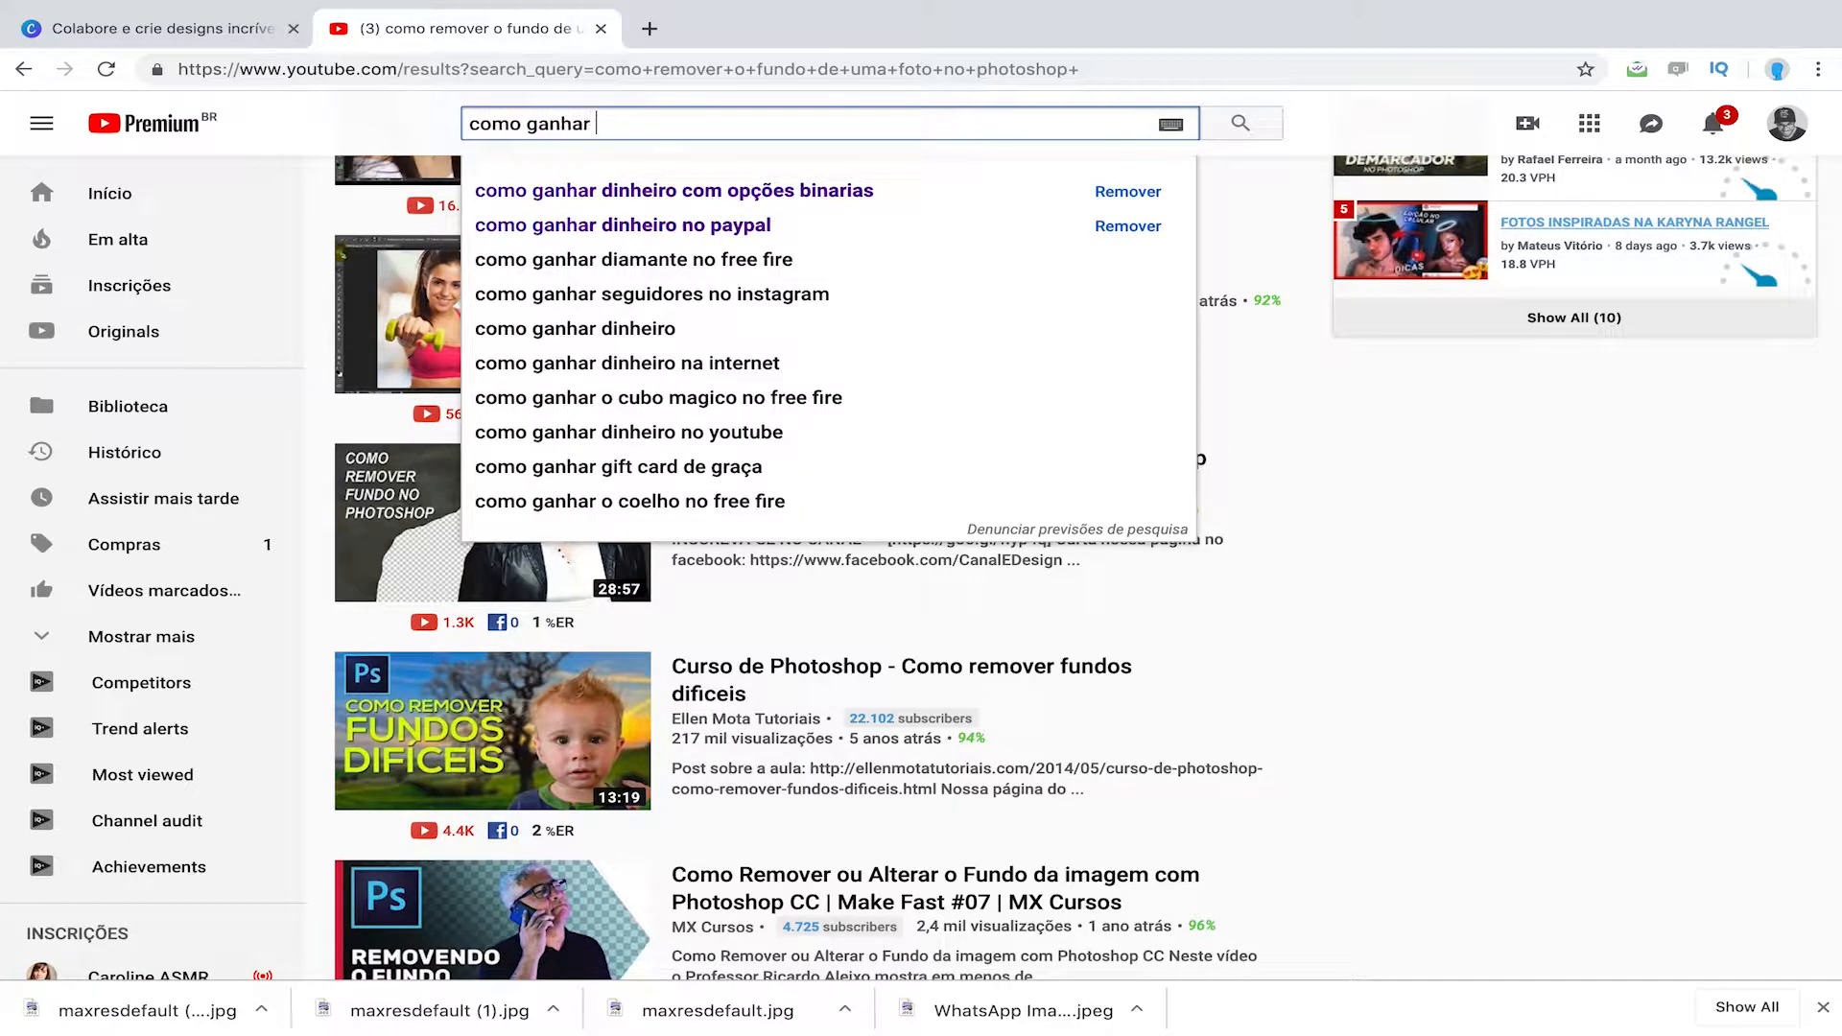
text( dinheiro)
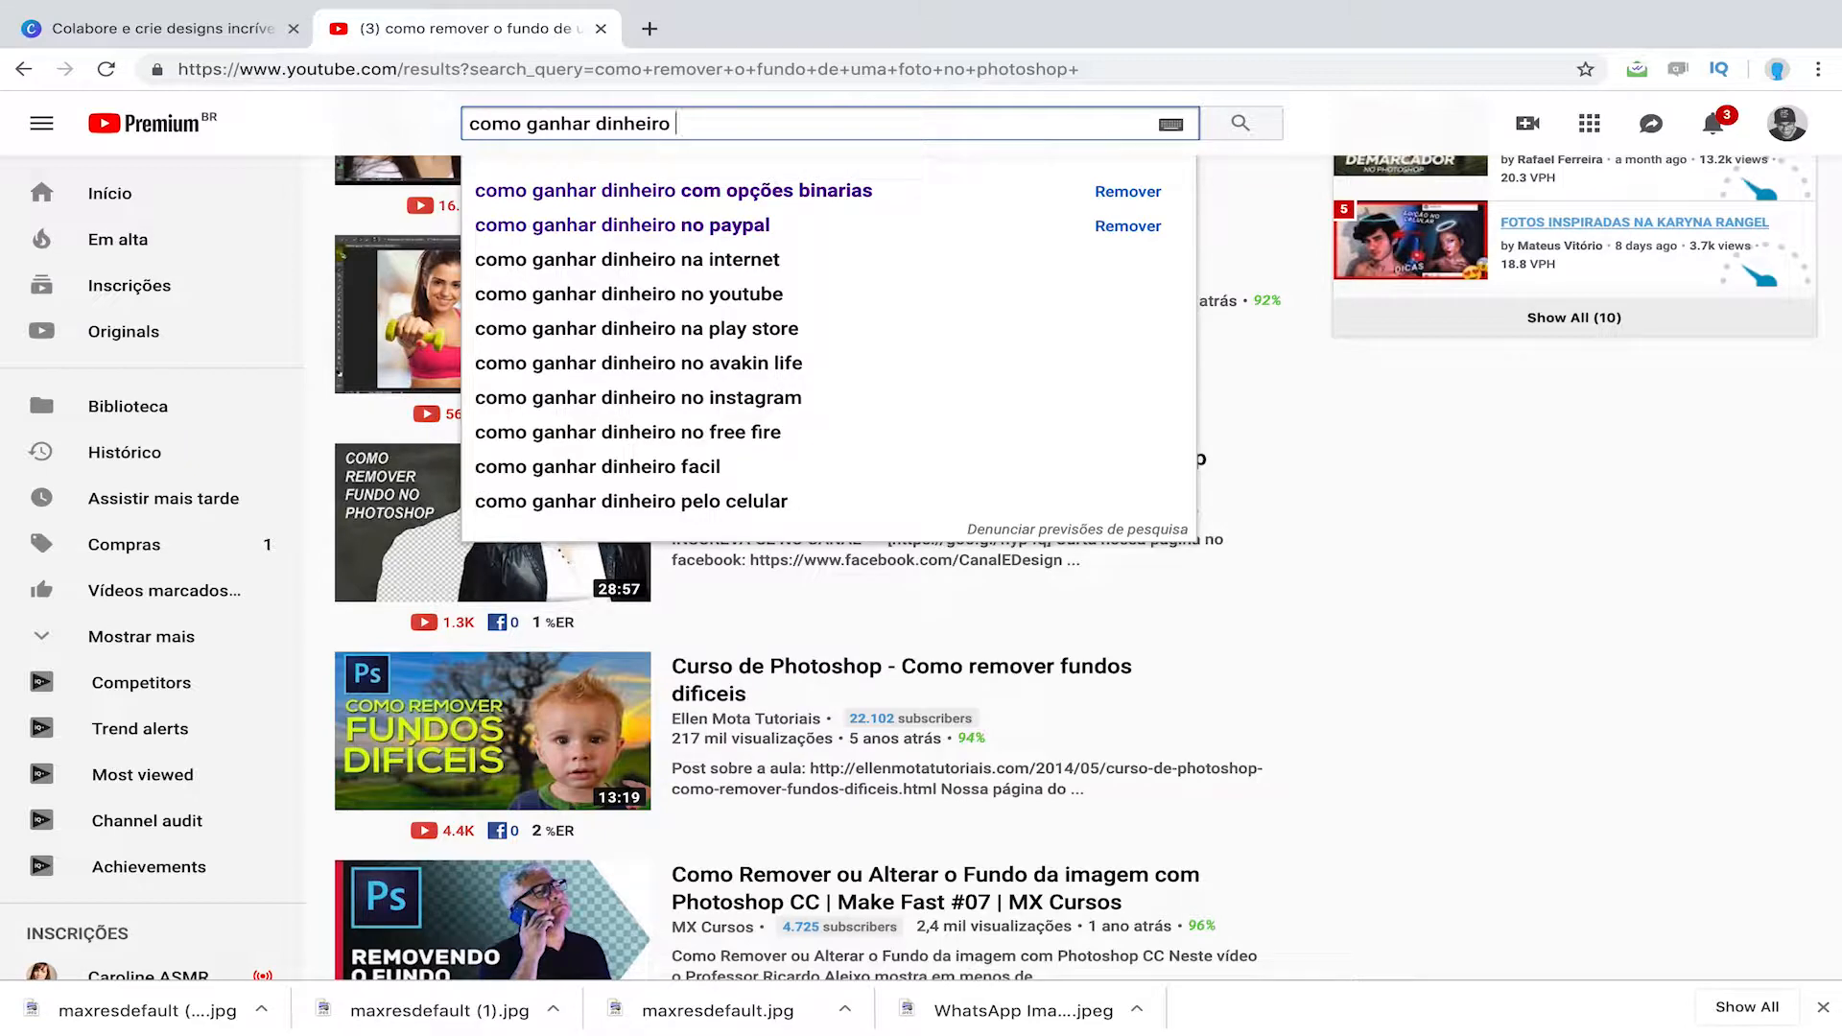
click(867, 300)
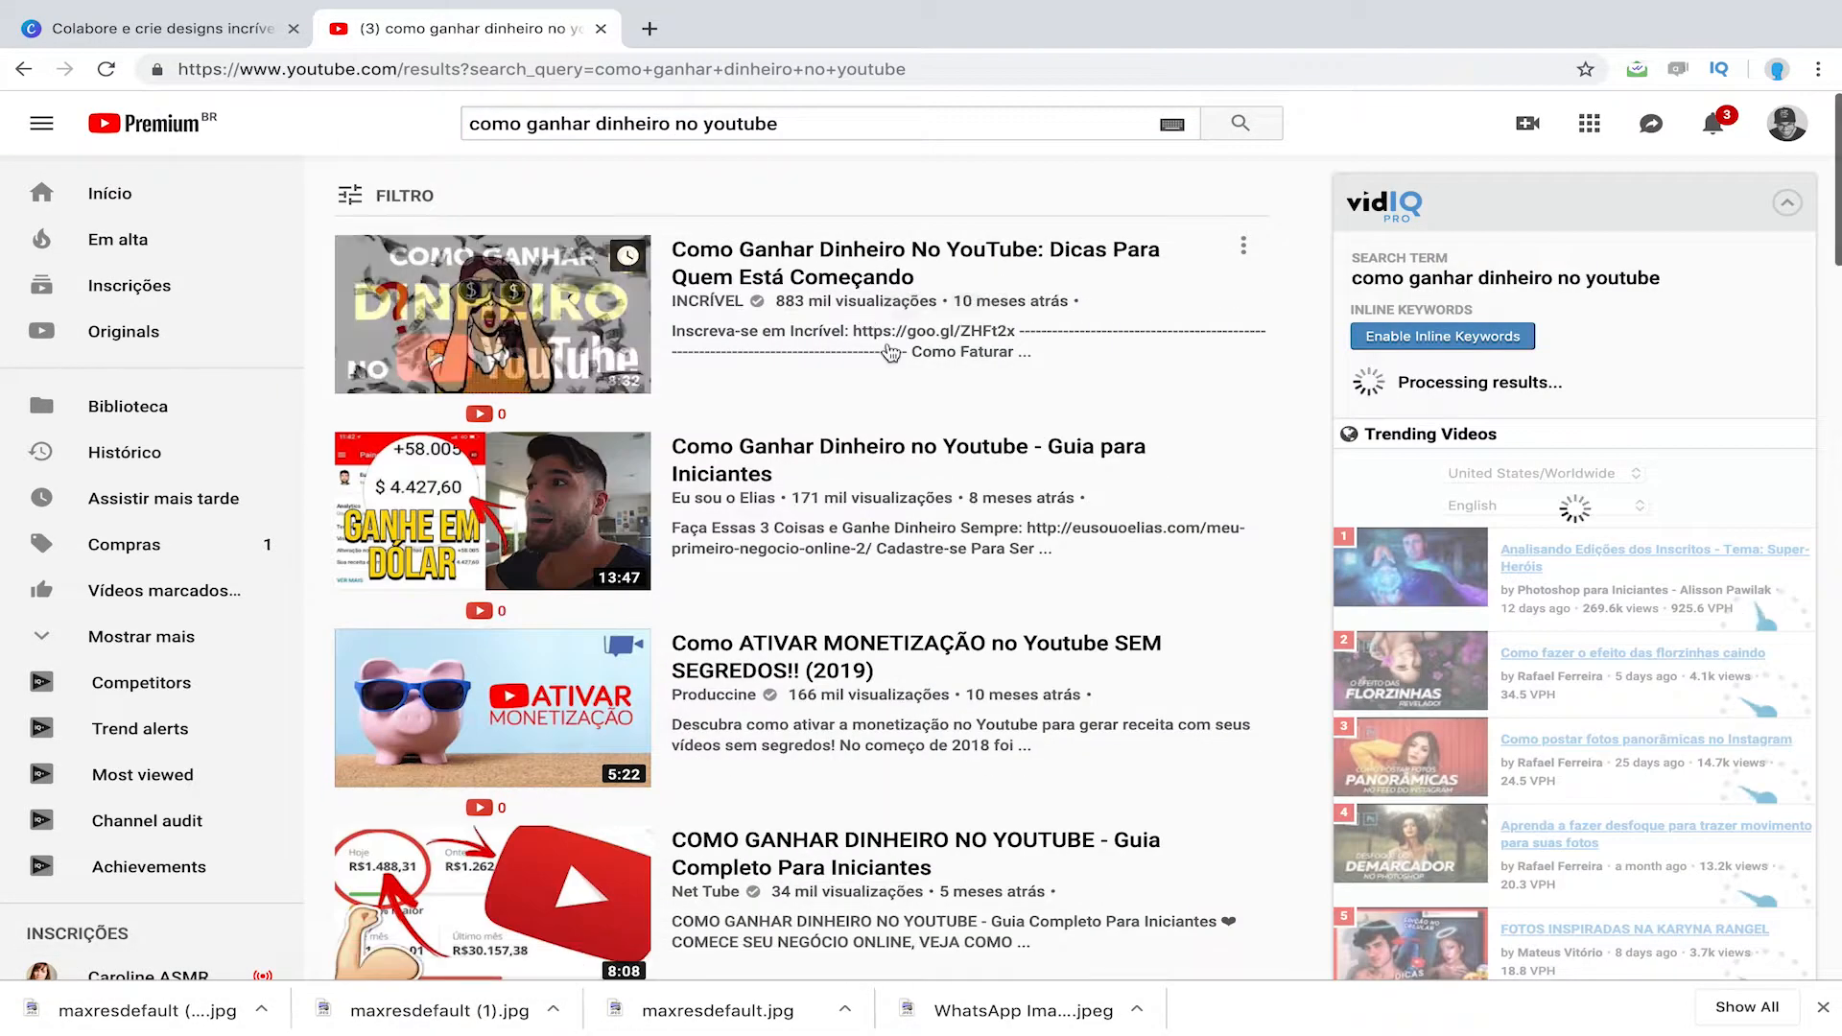
Step: Examine the thumbnails throughout the "como ganhar dinheiro no youtube" results, comparing their text, colours and images
scroll(1247, 521, down, 1)
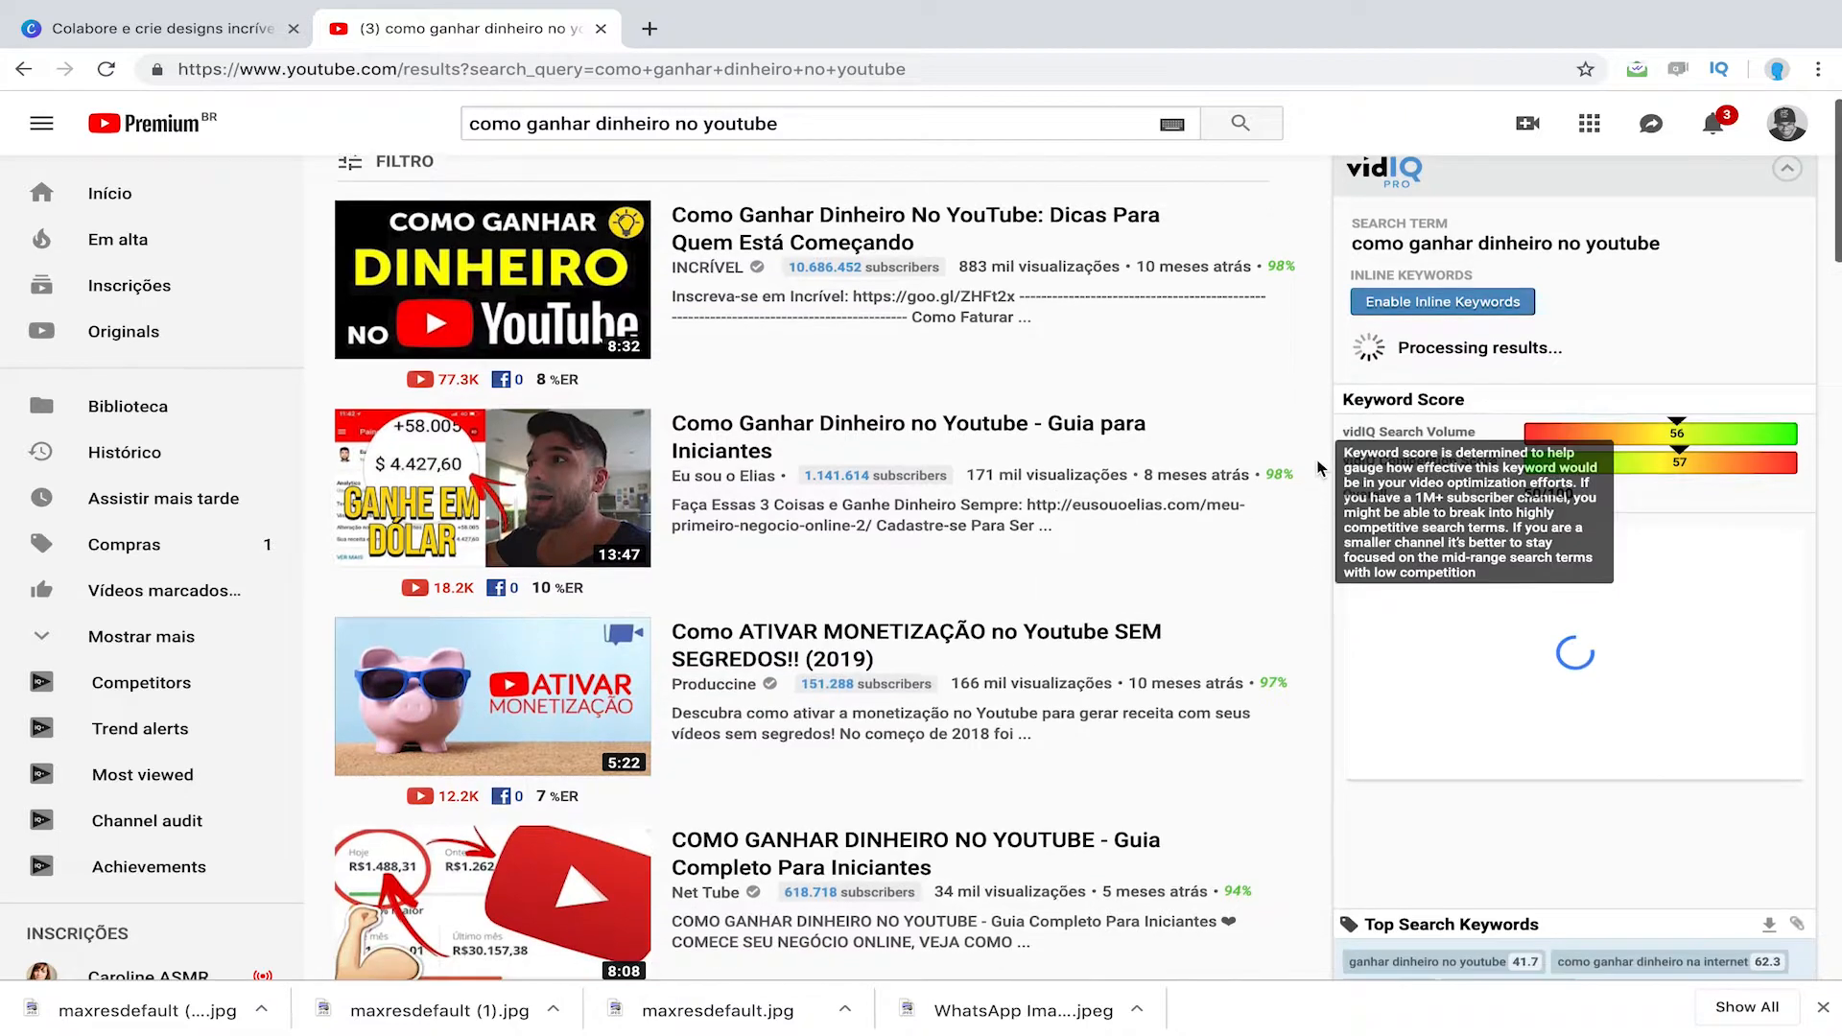
scroll(767, 264, up, 2)
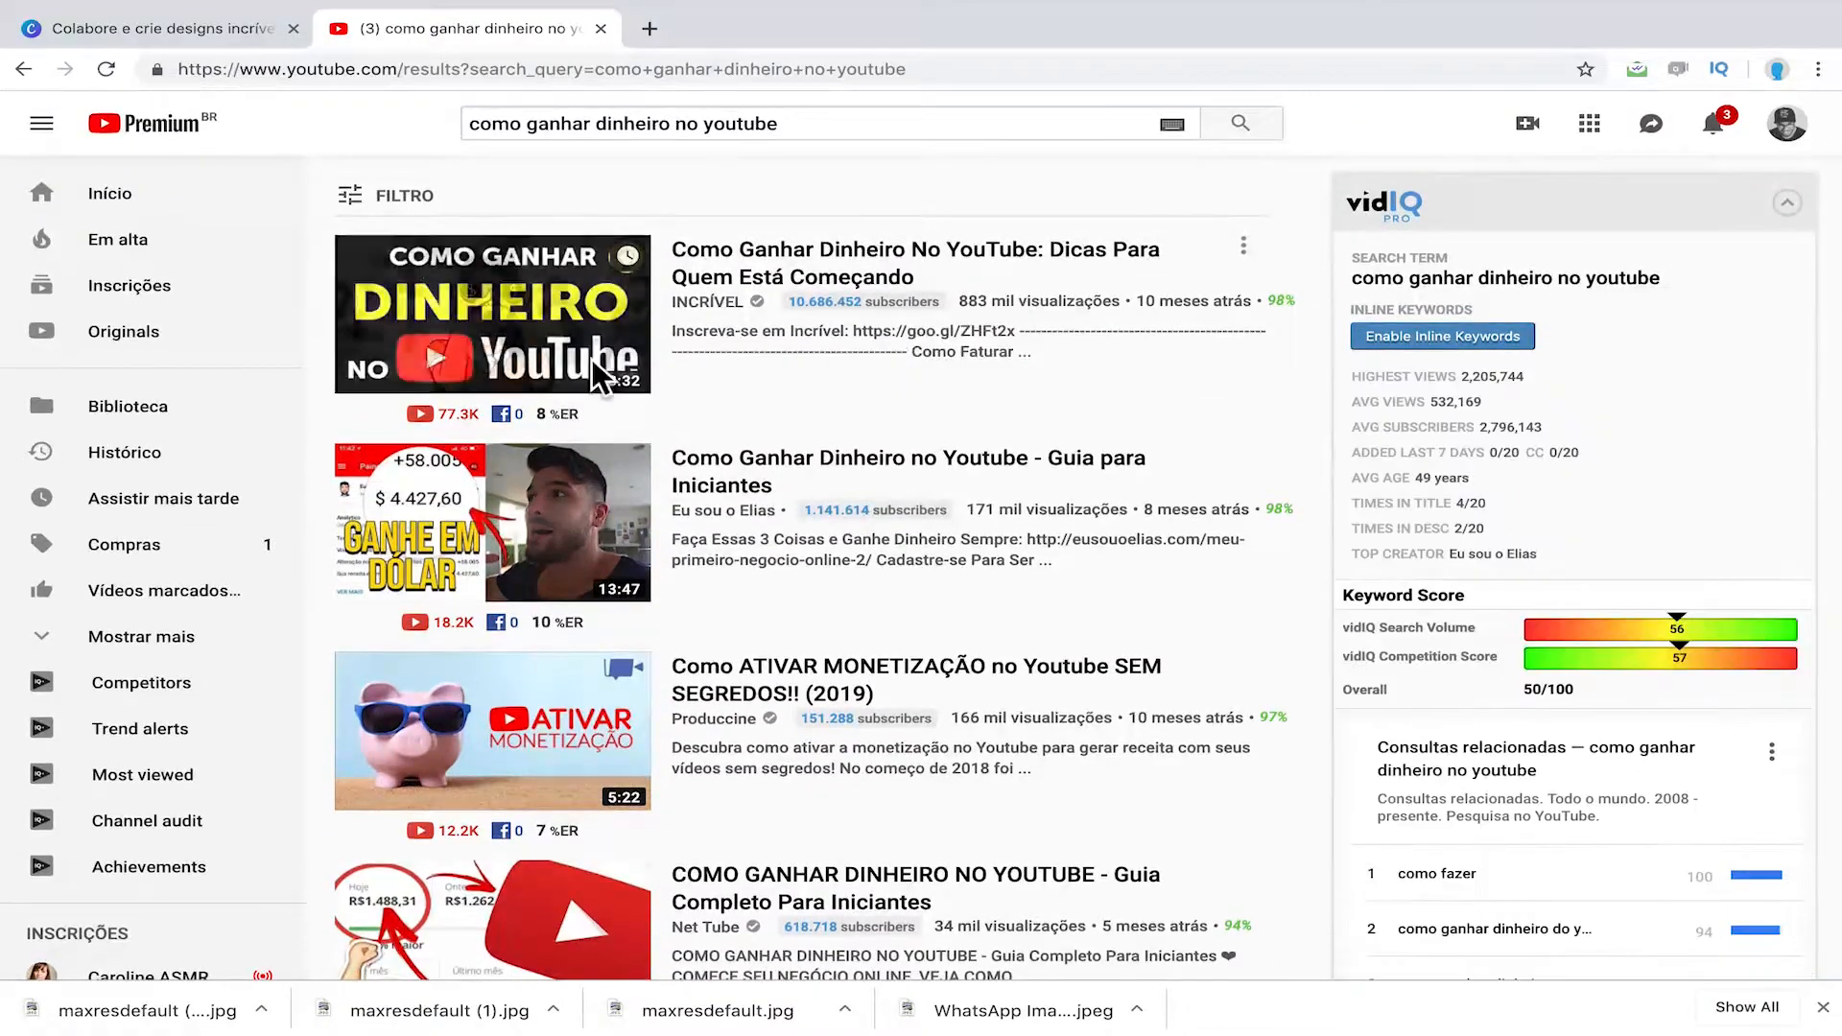
scroll(512, 505, down, 2)
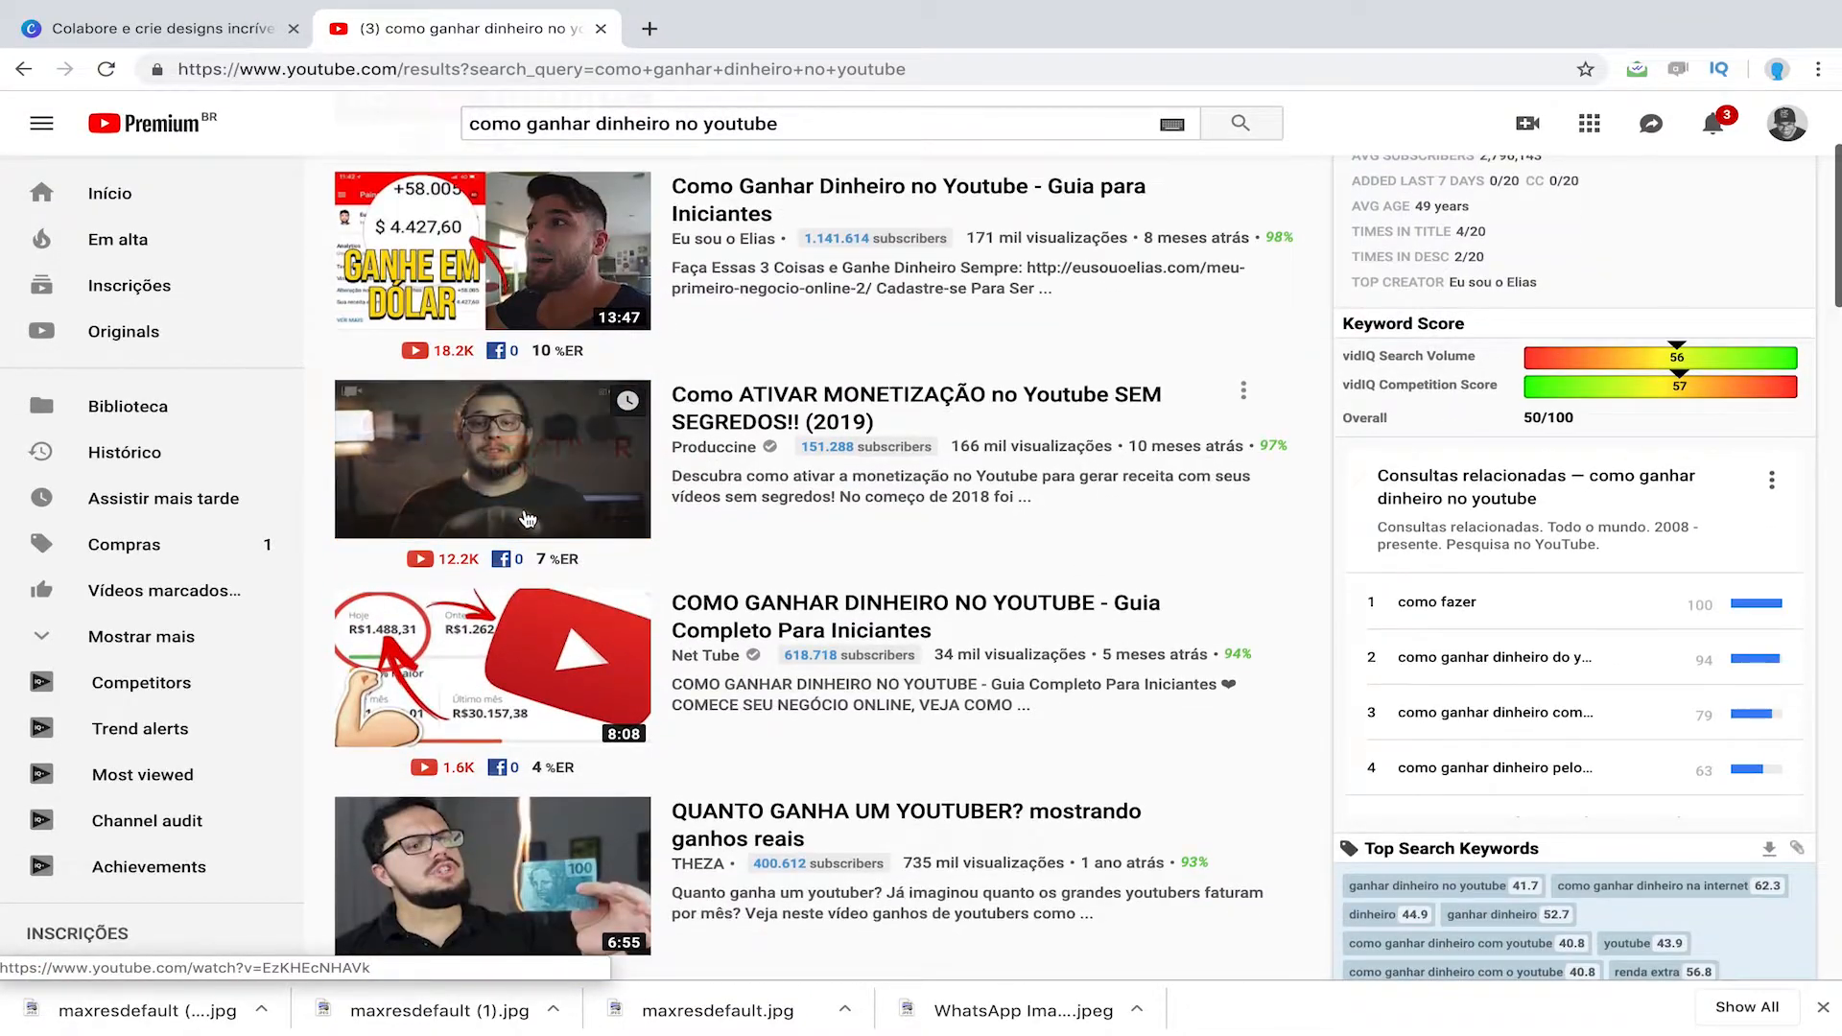
scroll(1516, 572, down, 3)
scroll(1516, 571, down, 6)
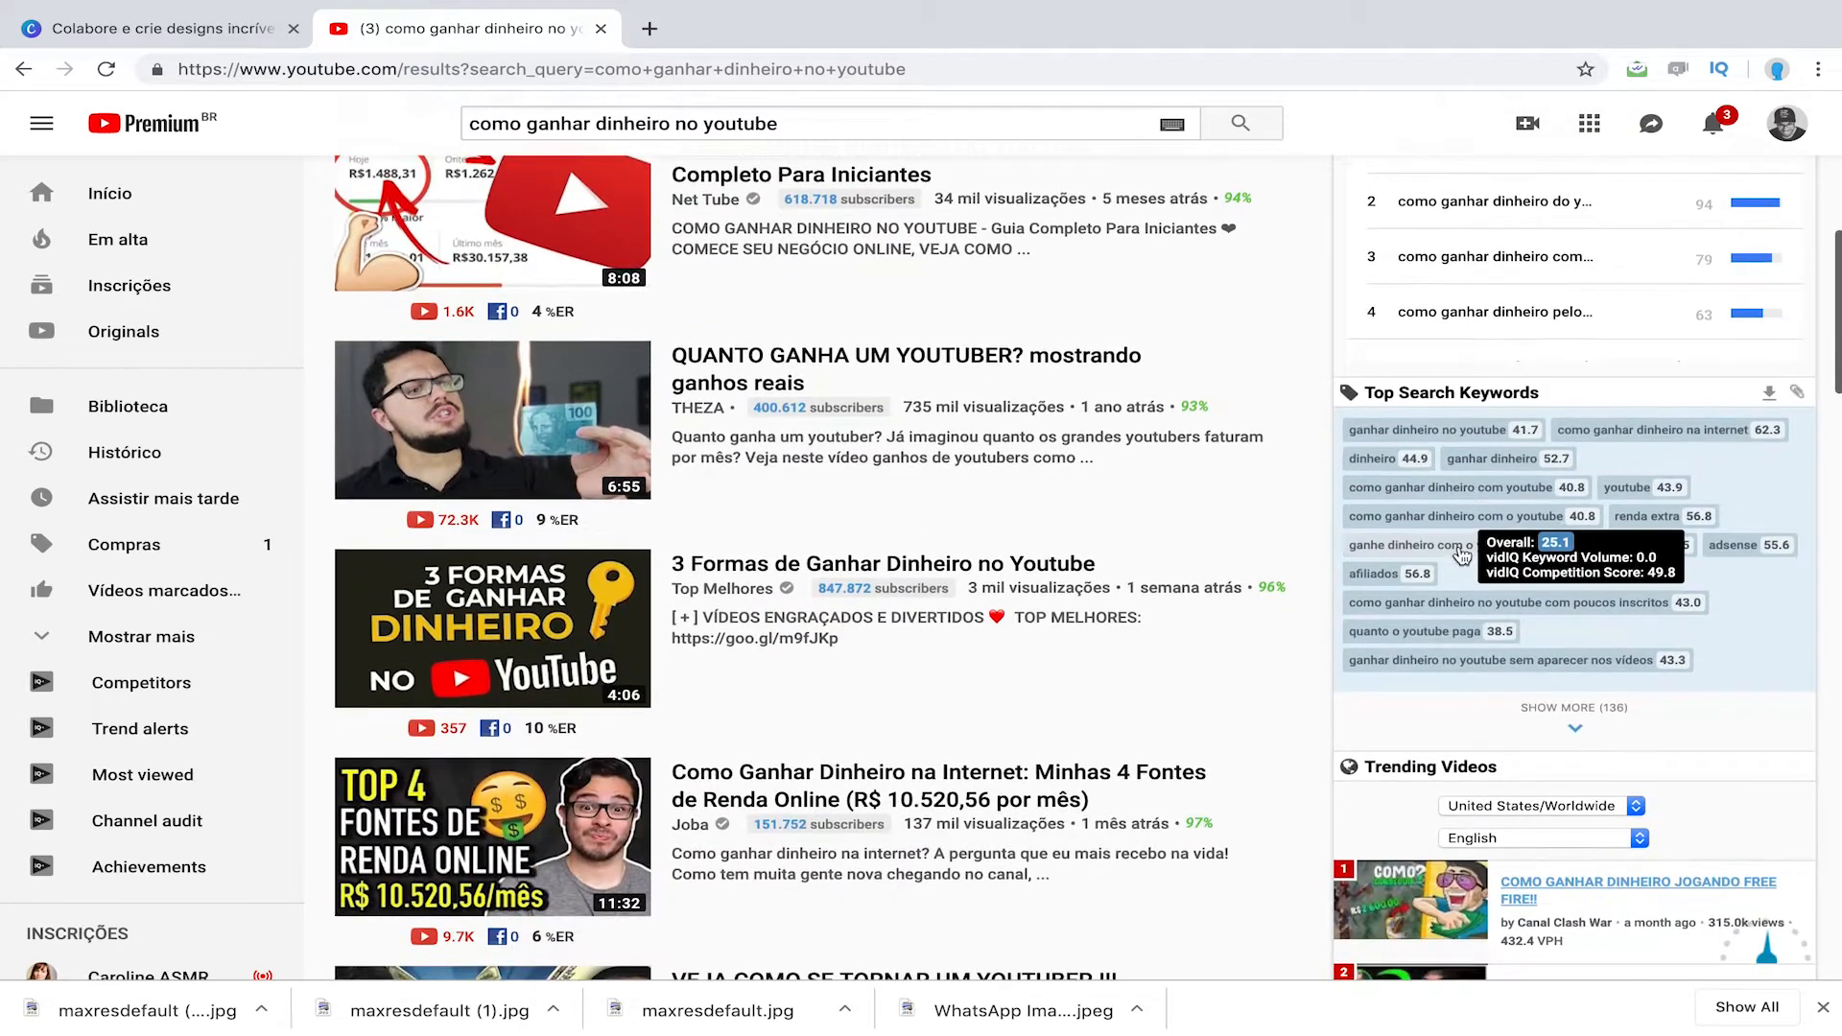
scroll(1361, 510, down, 14)
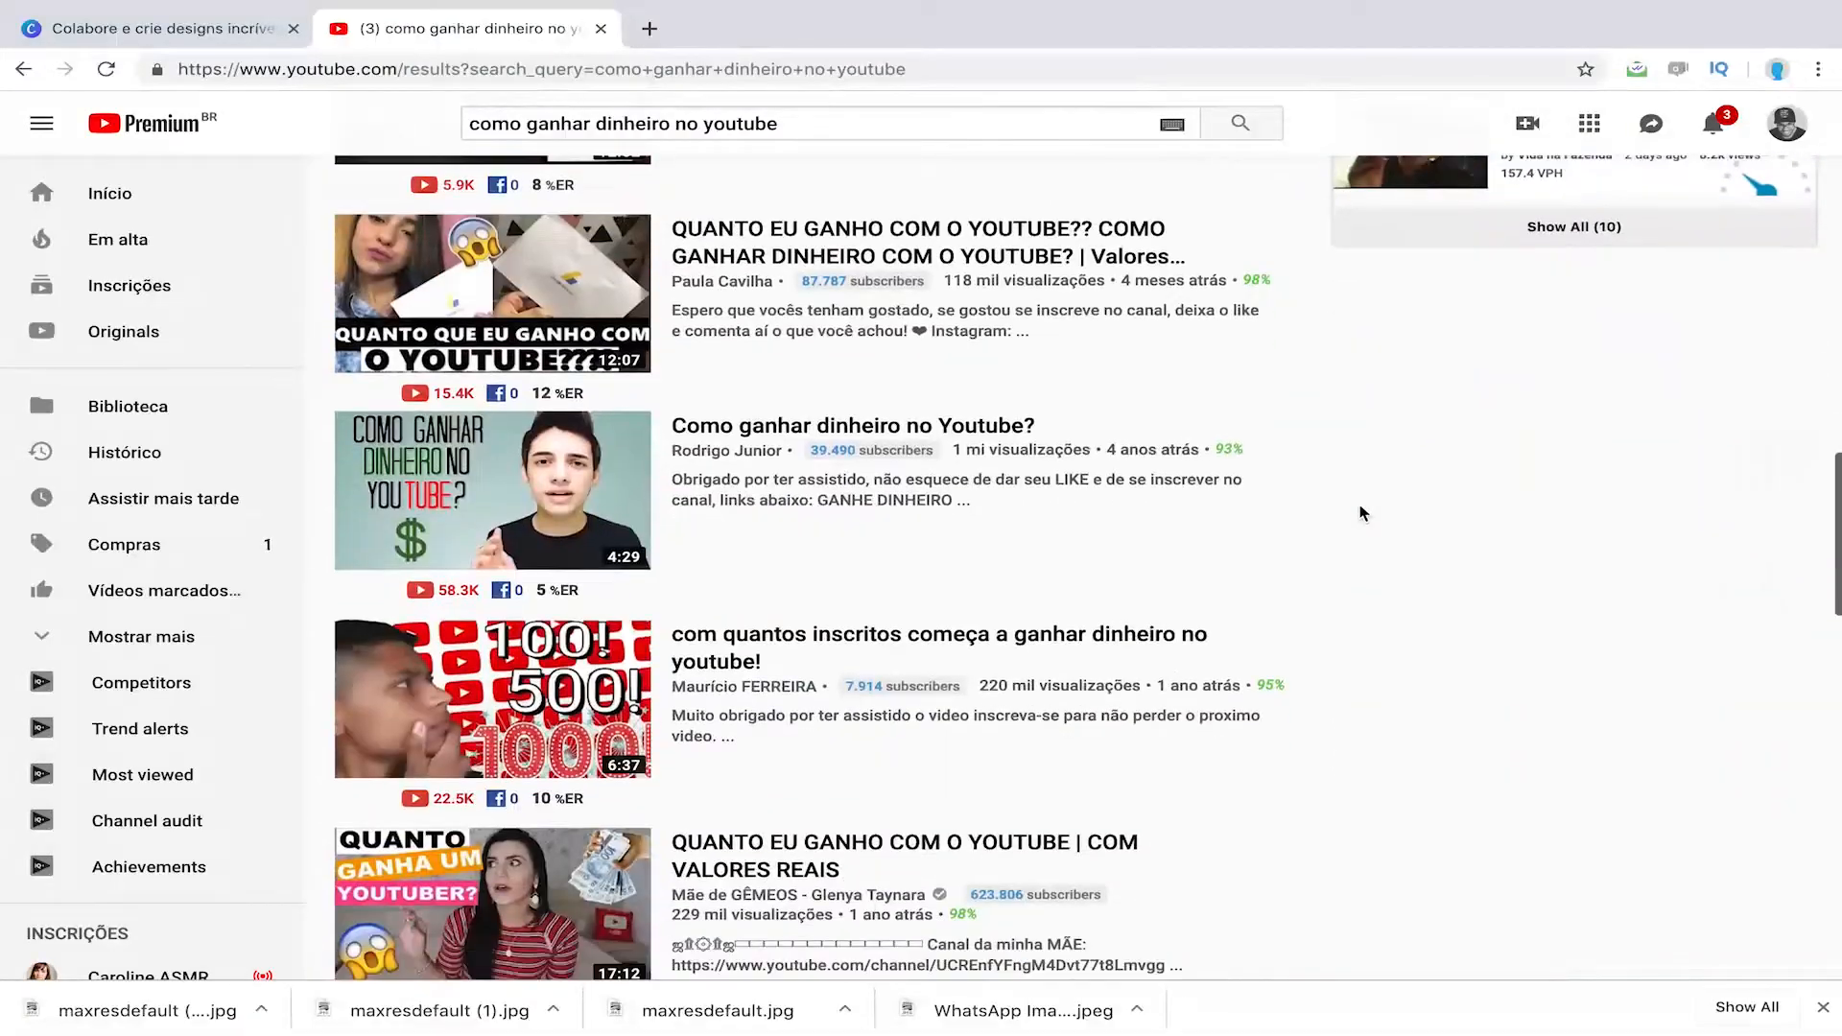
scroll(1283, 464, up, 20)
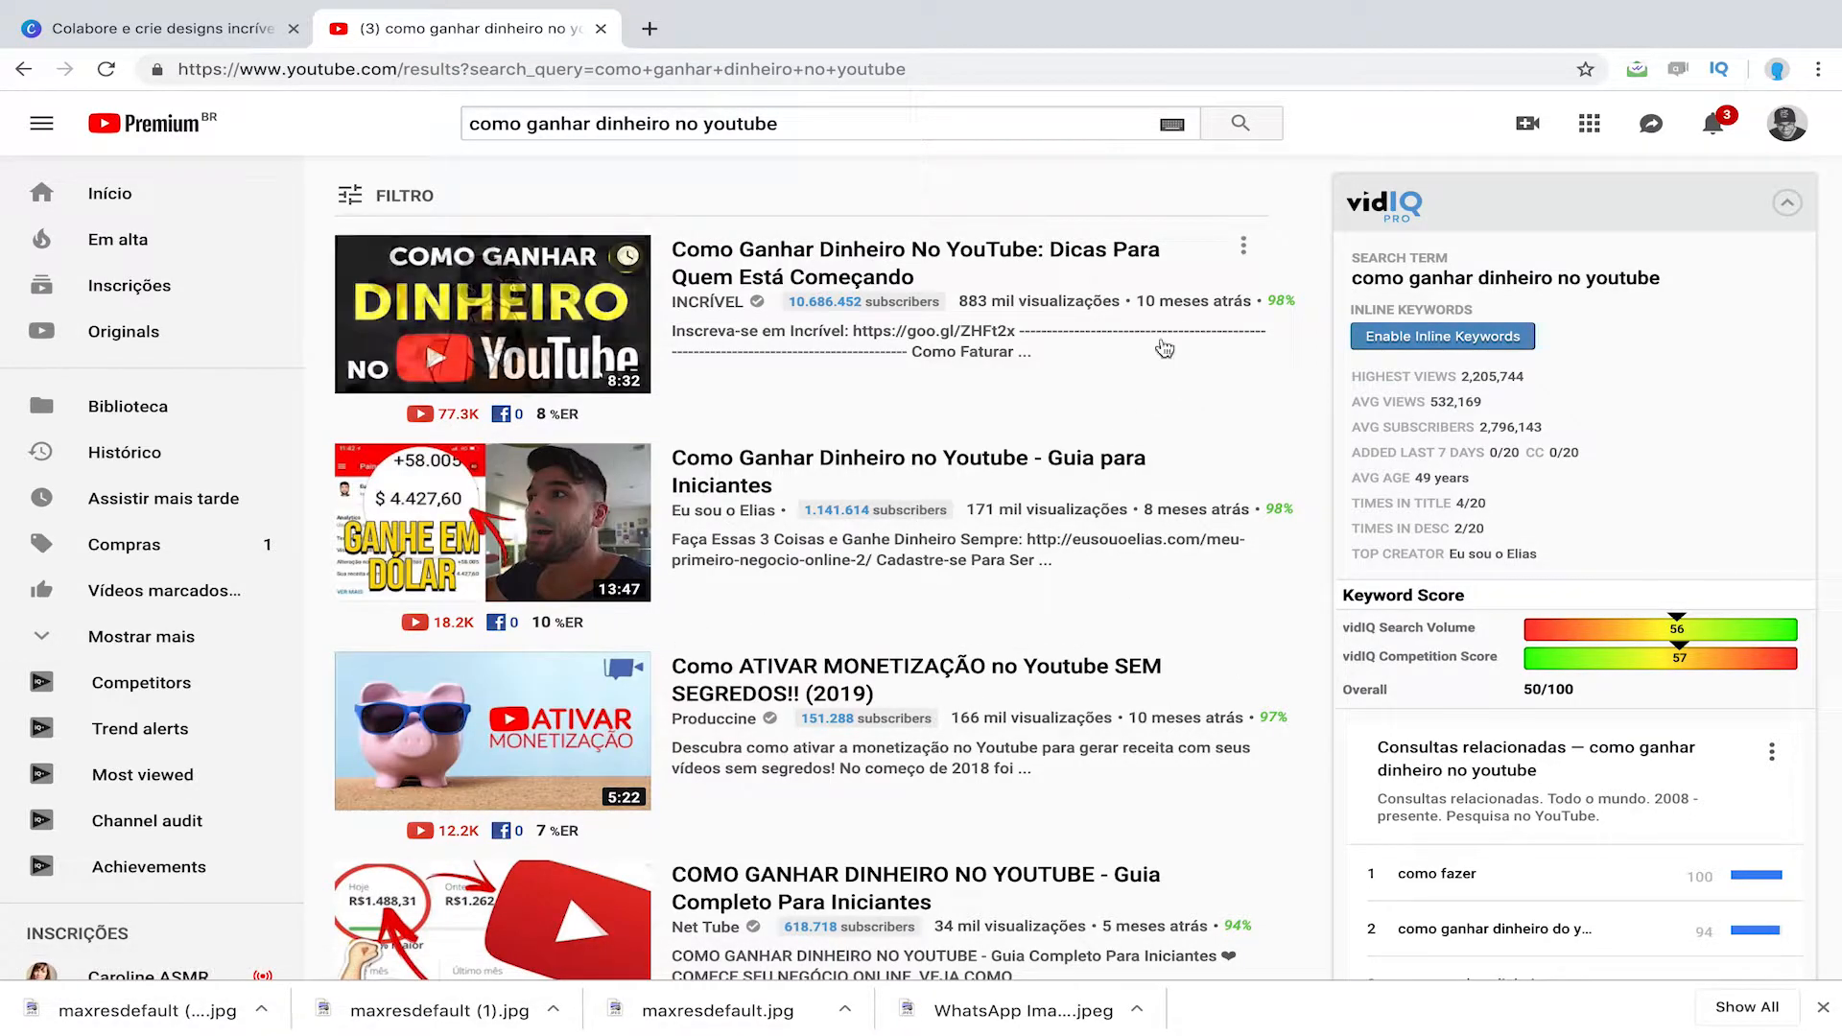
scroll(624, 599, down, 6)
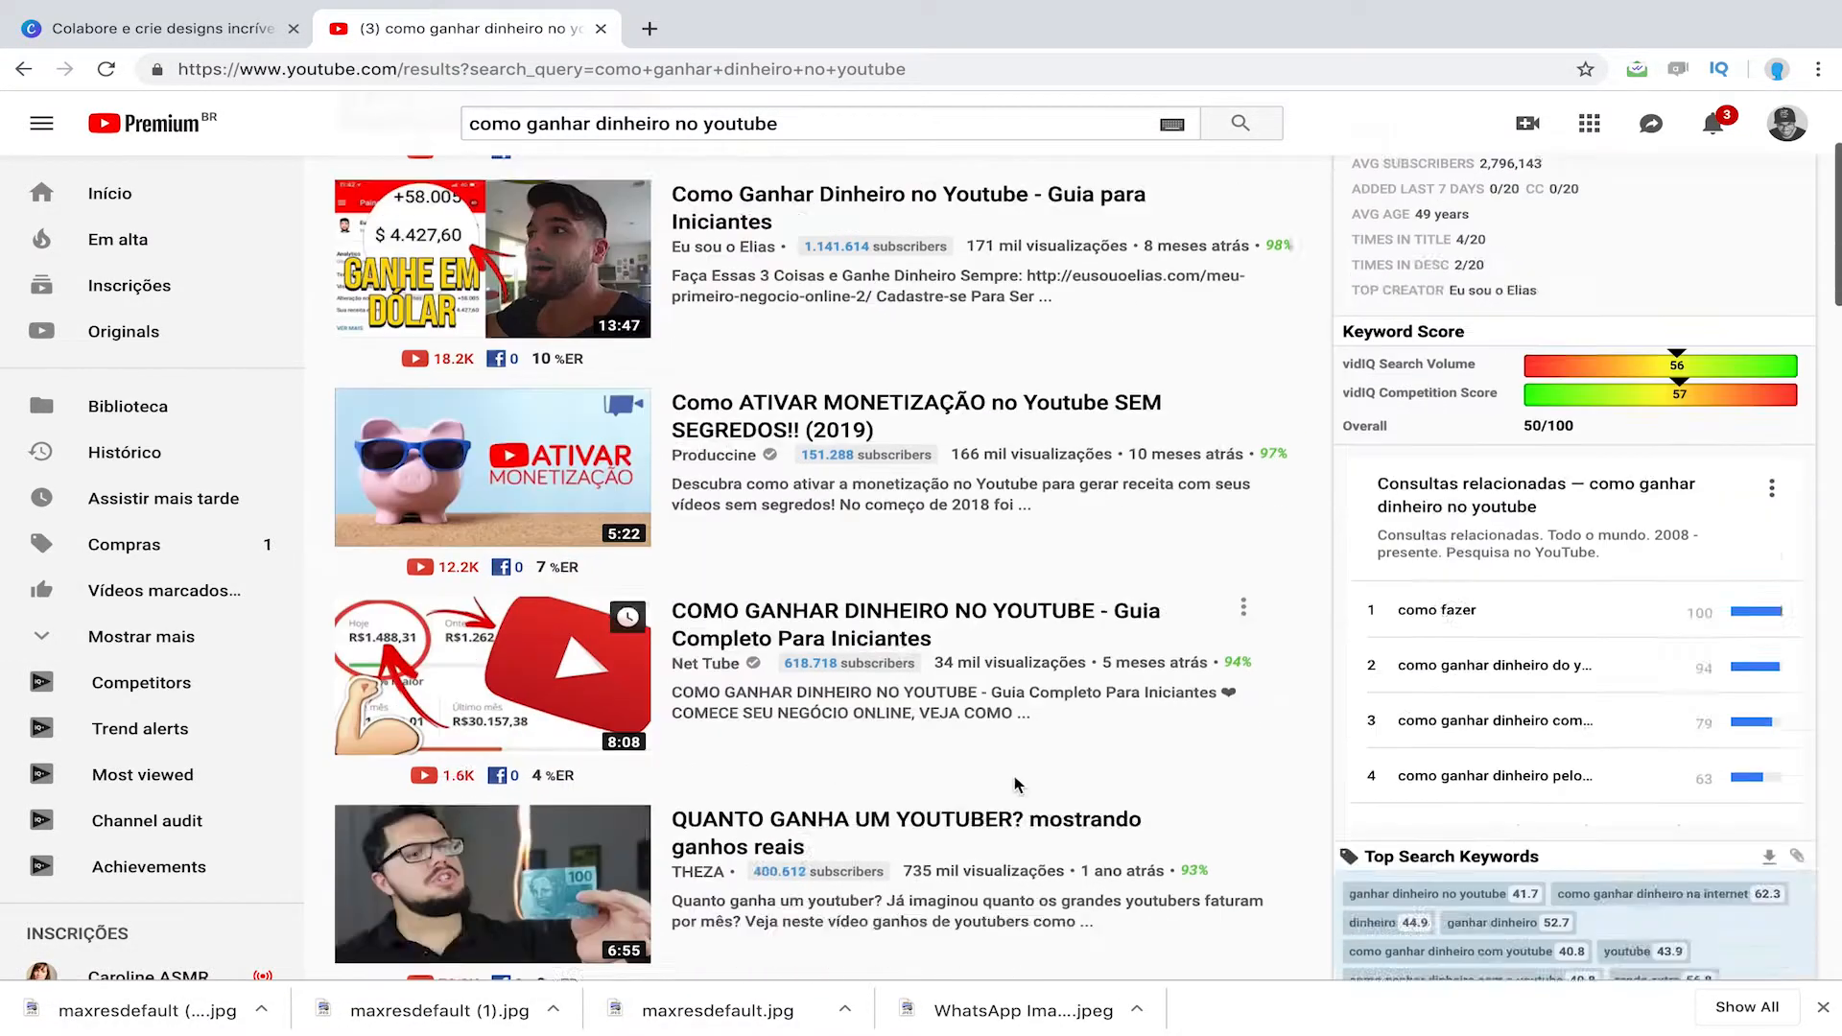
scroll(814, 702, up, 4)
scroll(813, 701, up, 3)
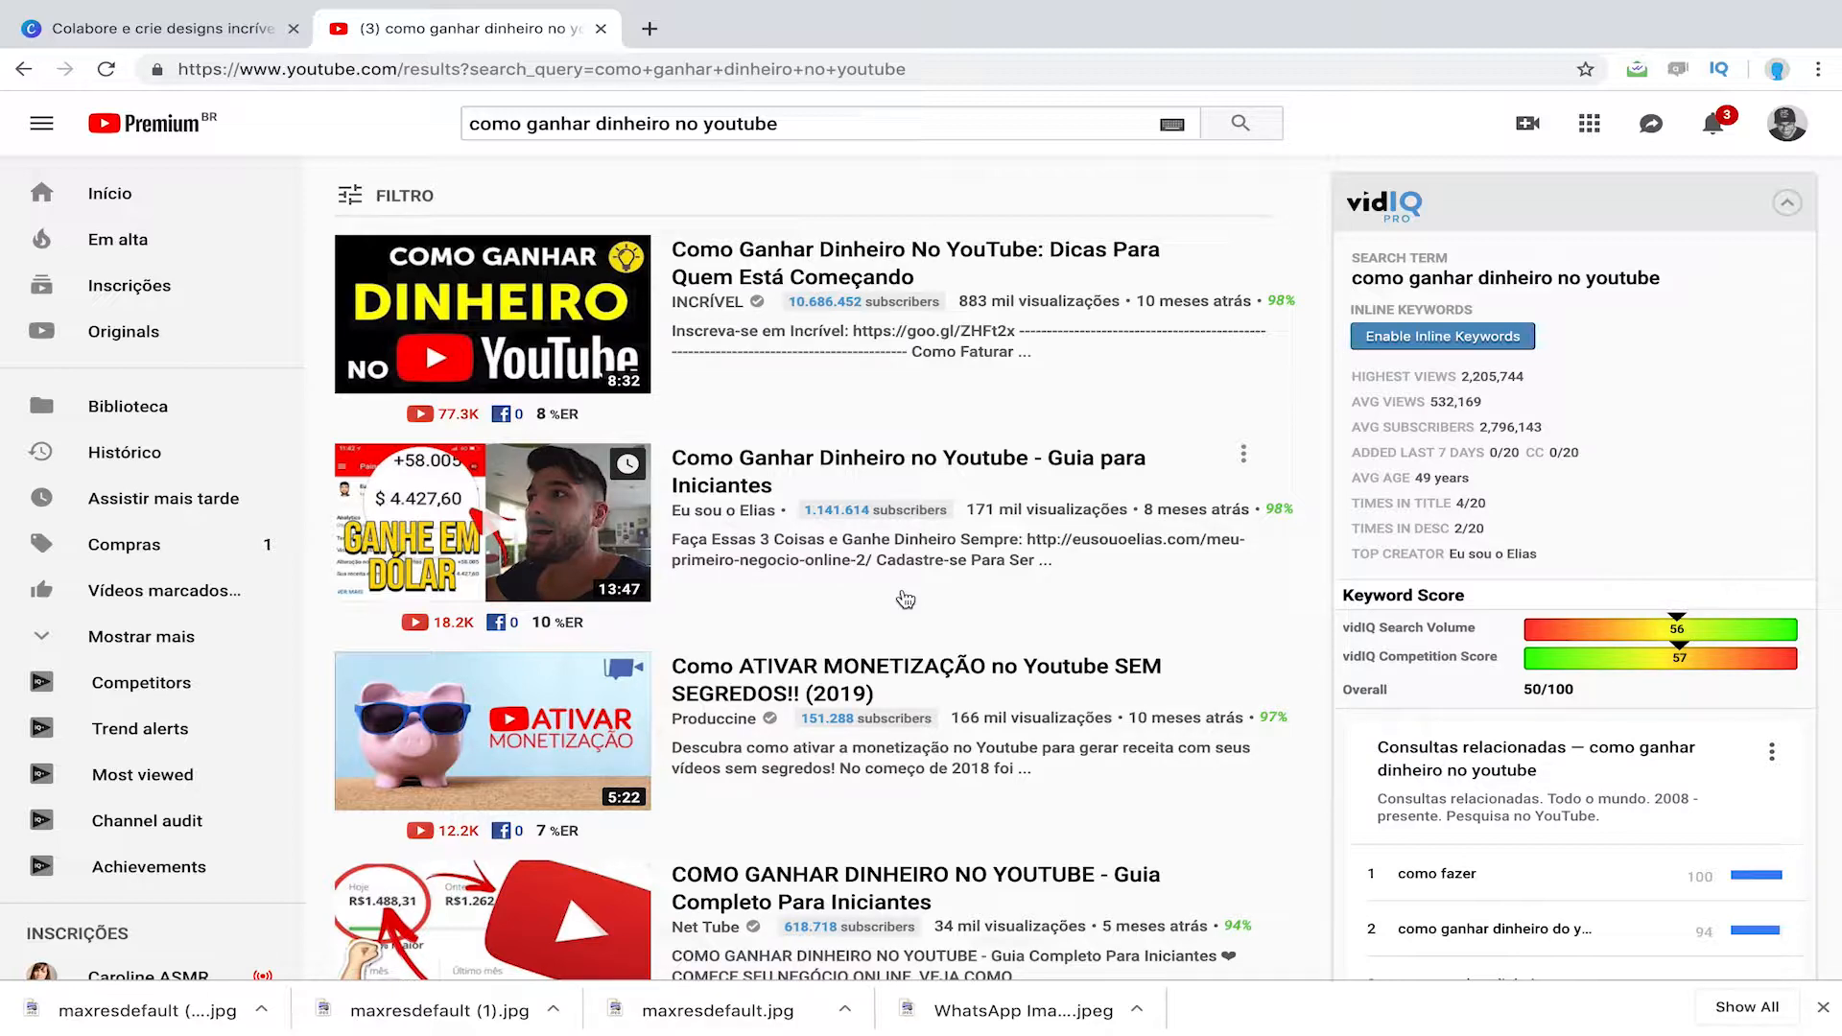
scroll(959, 609, down, 1)
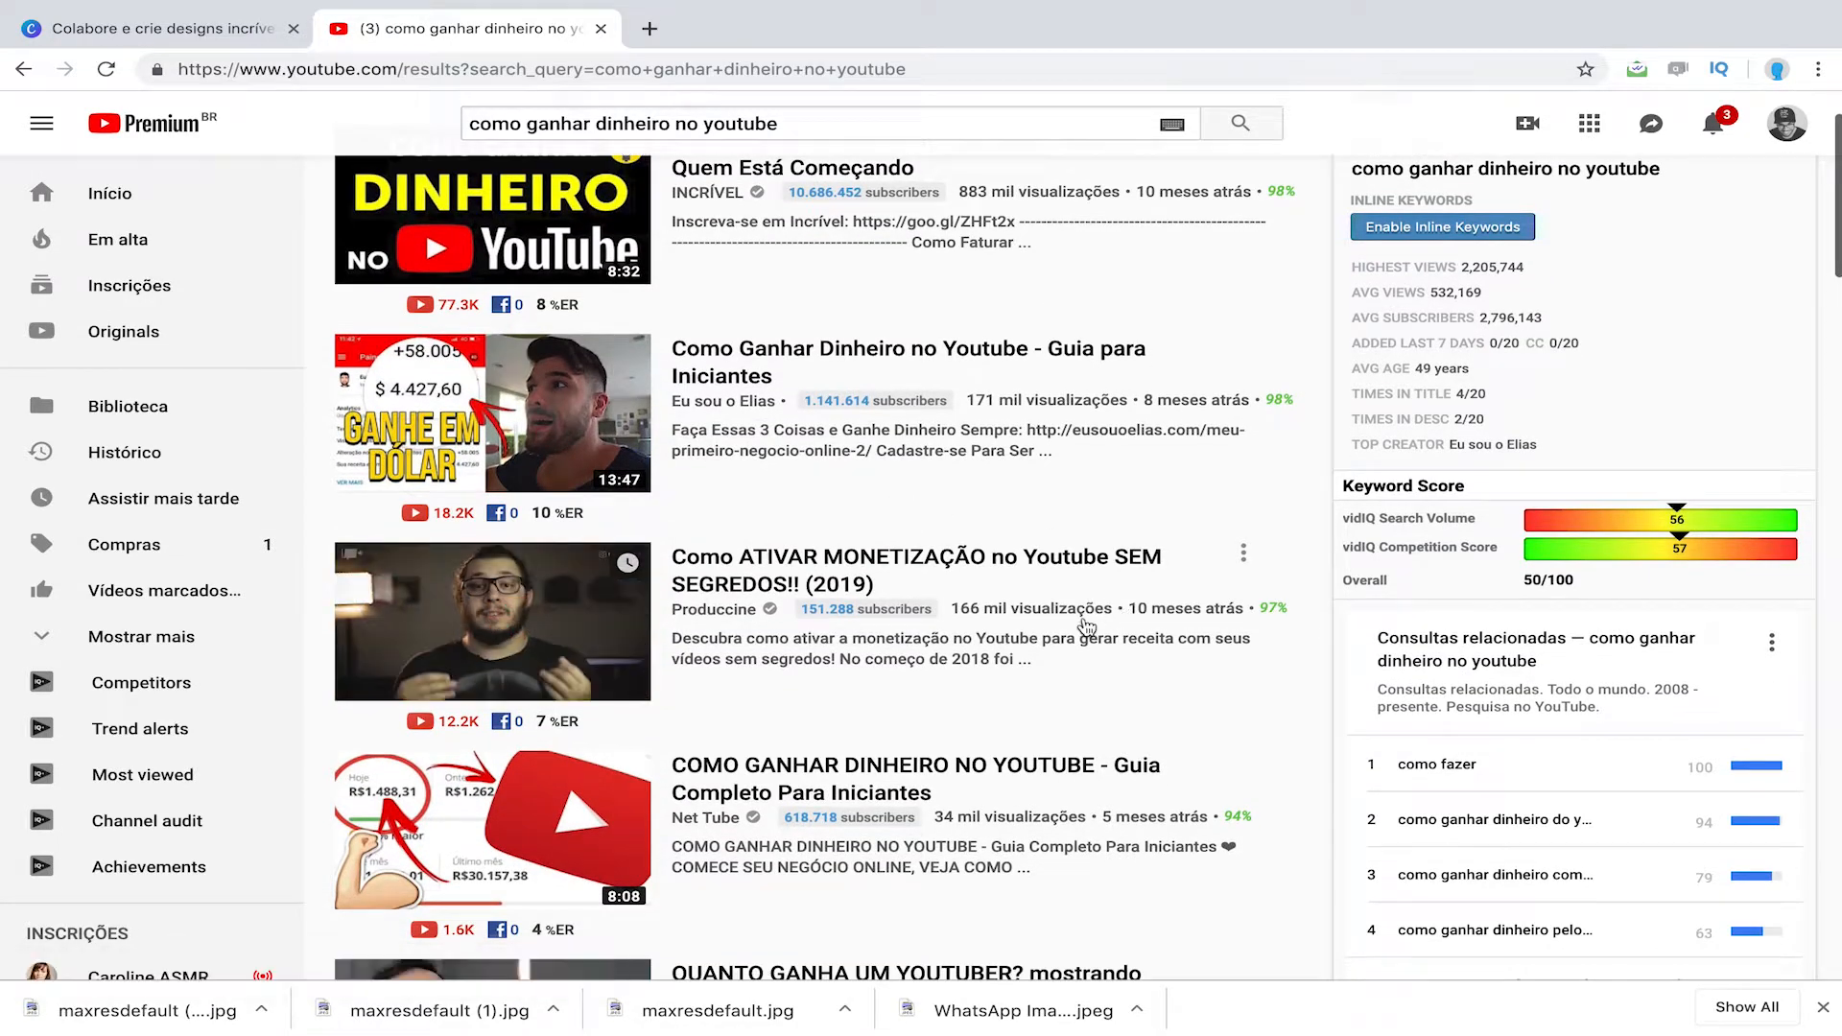
scroll(1087, 628, down, 3)
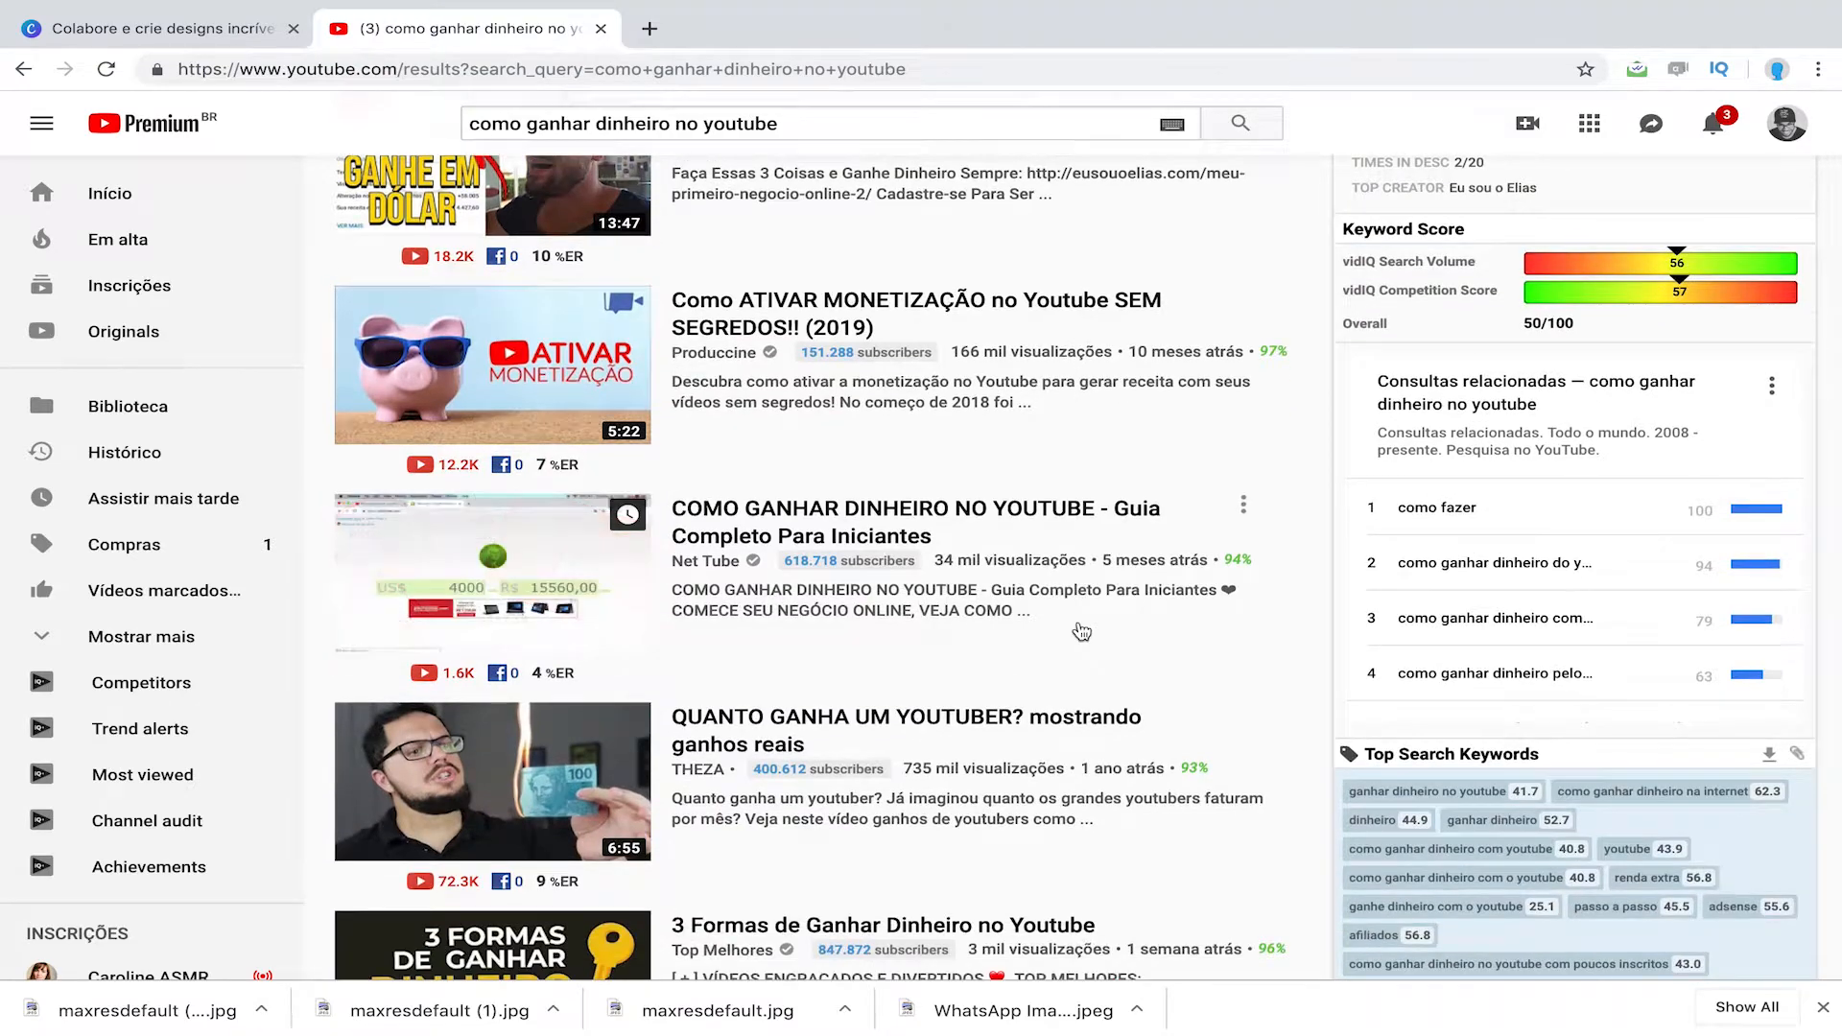
scroll(1082, 631, down, 15)
scroll(1099, 657, down, 5)
scroll(1447, 545, down, 7)
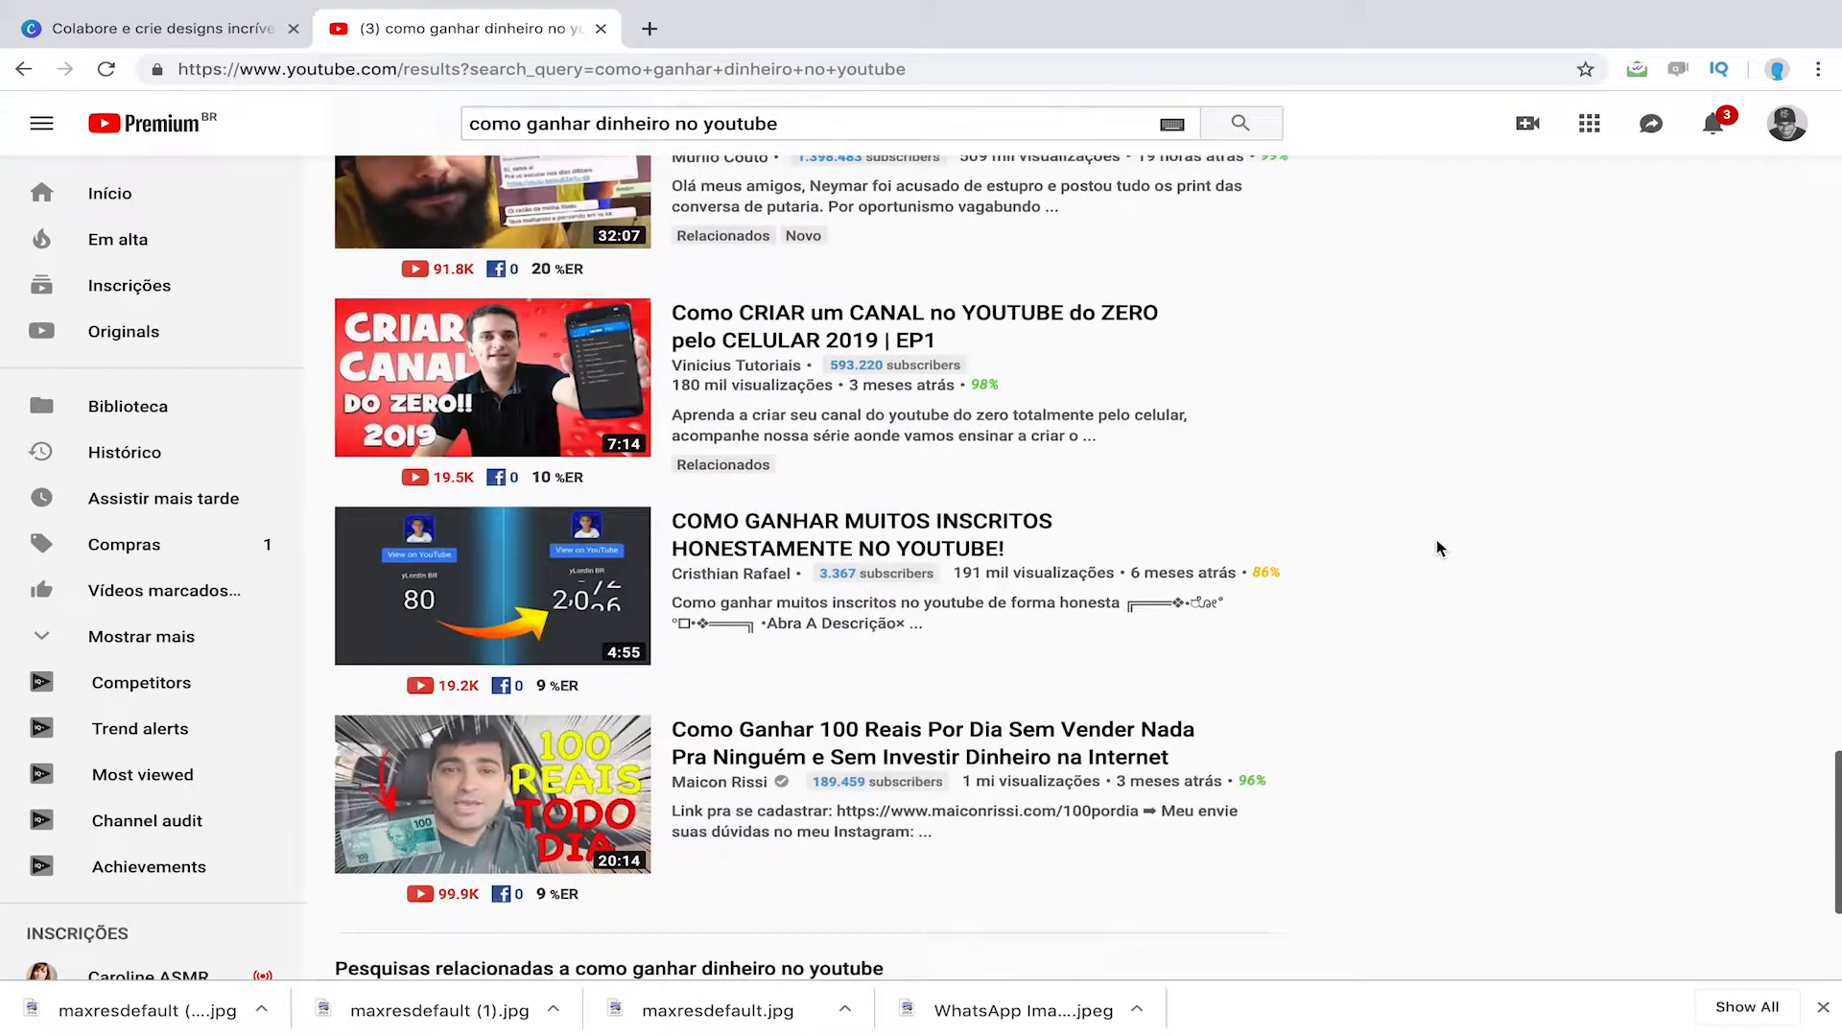
scroll(1333, 428, up, 20)
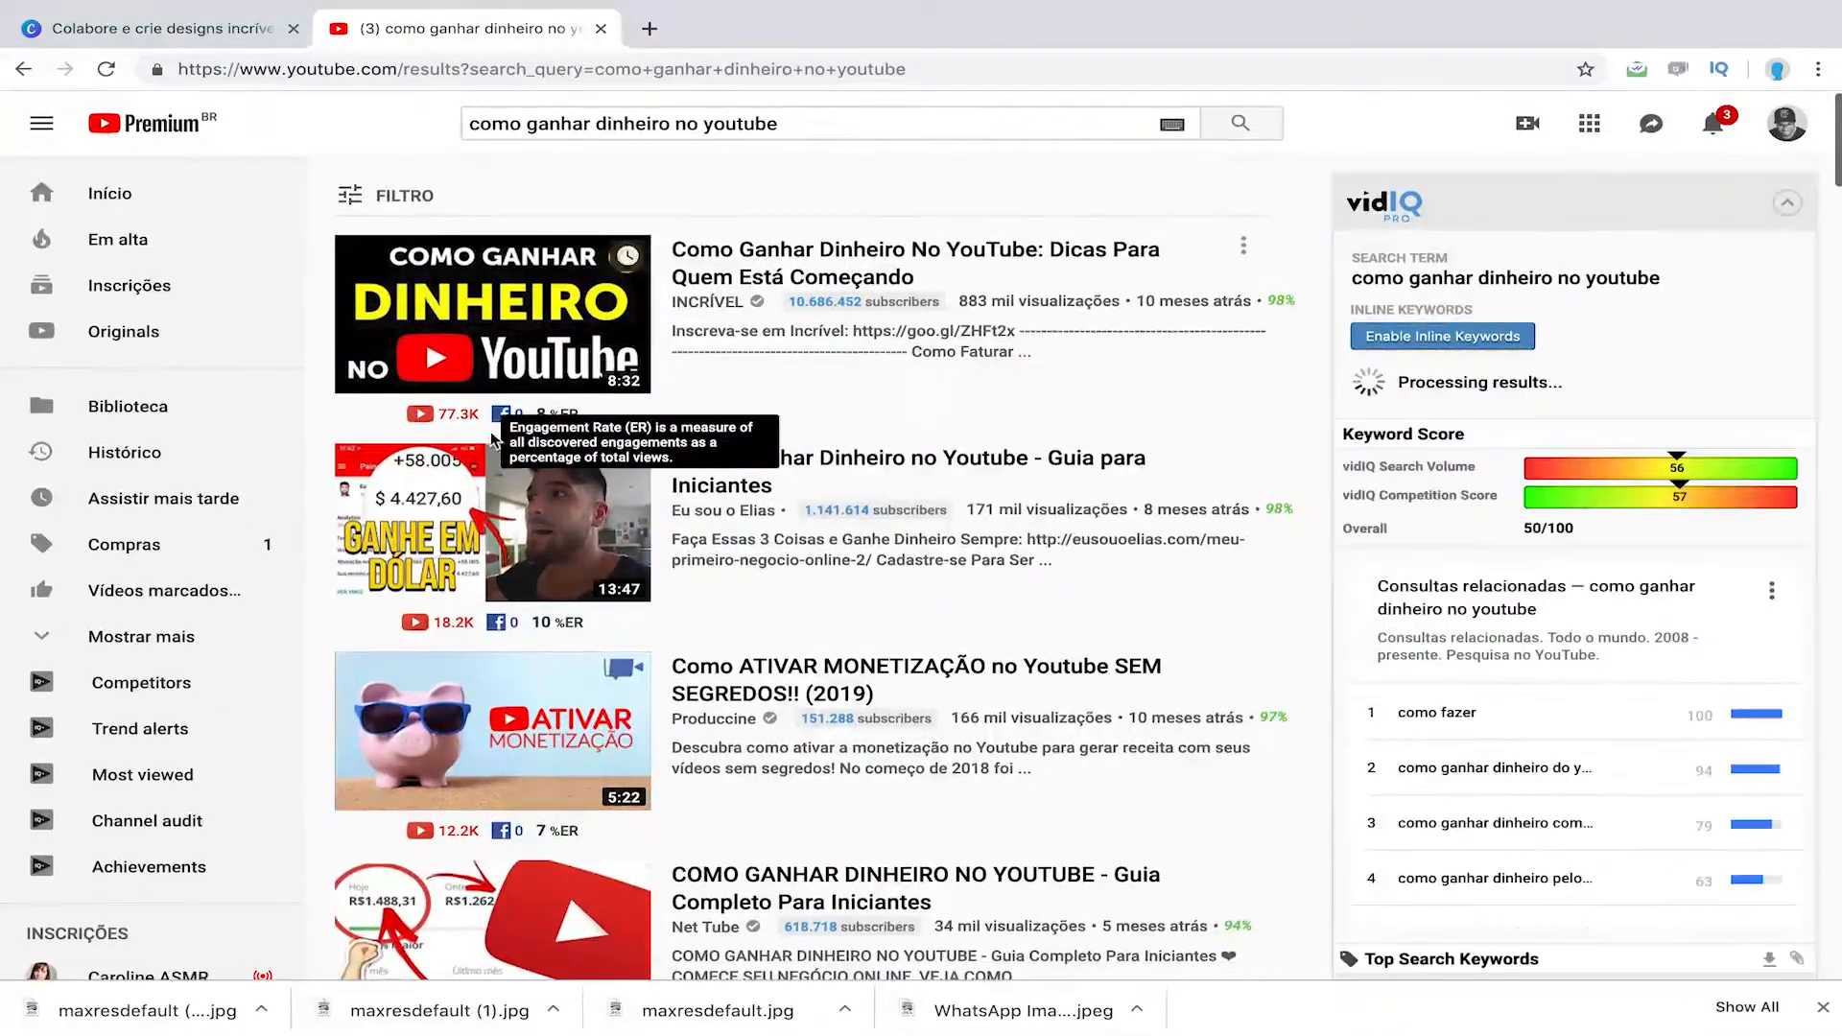
scroll(1173, 653, down, 1)
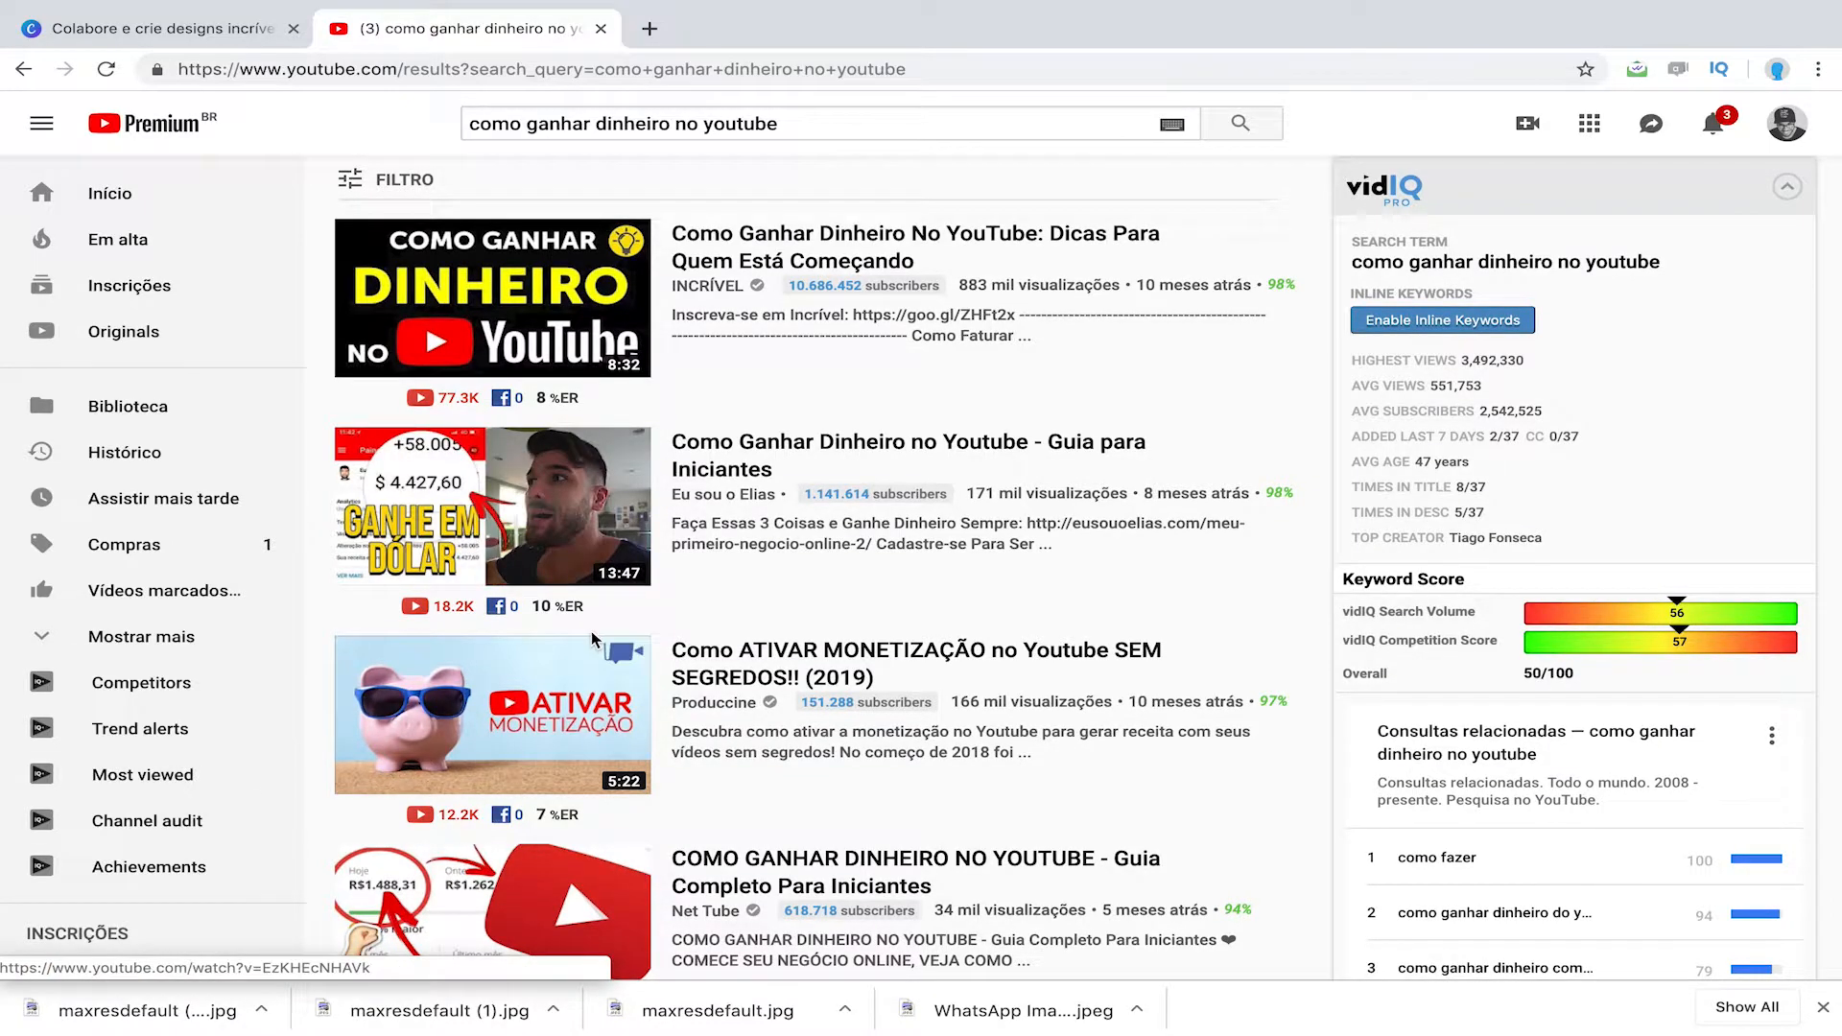
scroll(508, 615, down, 2)
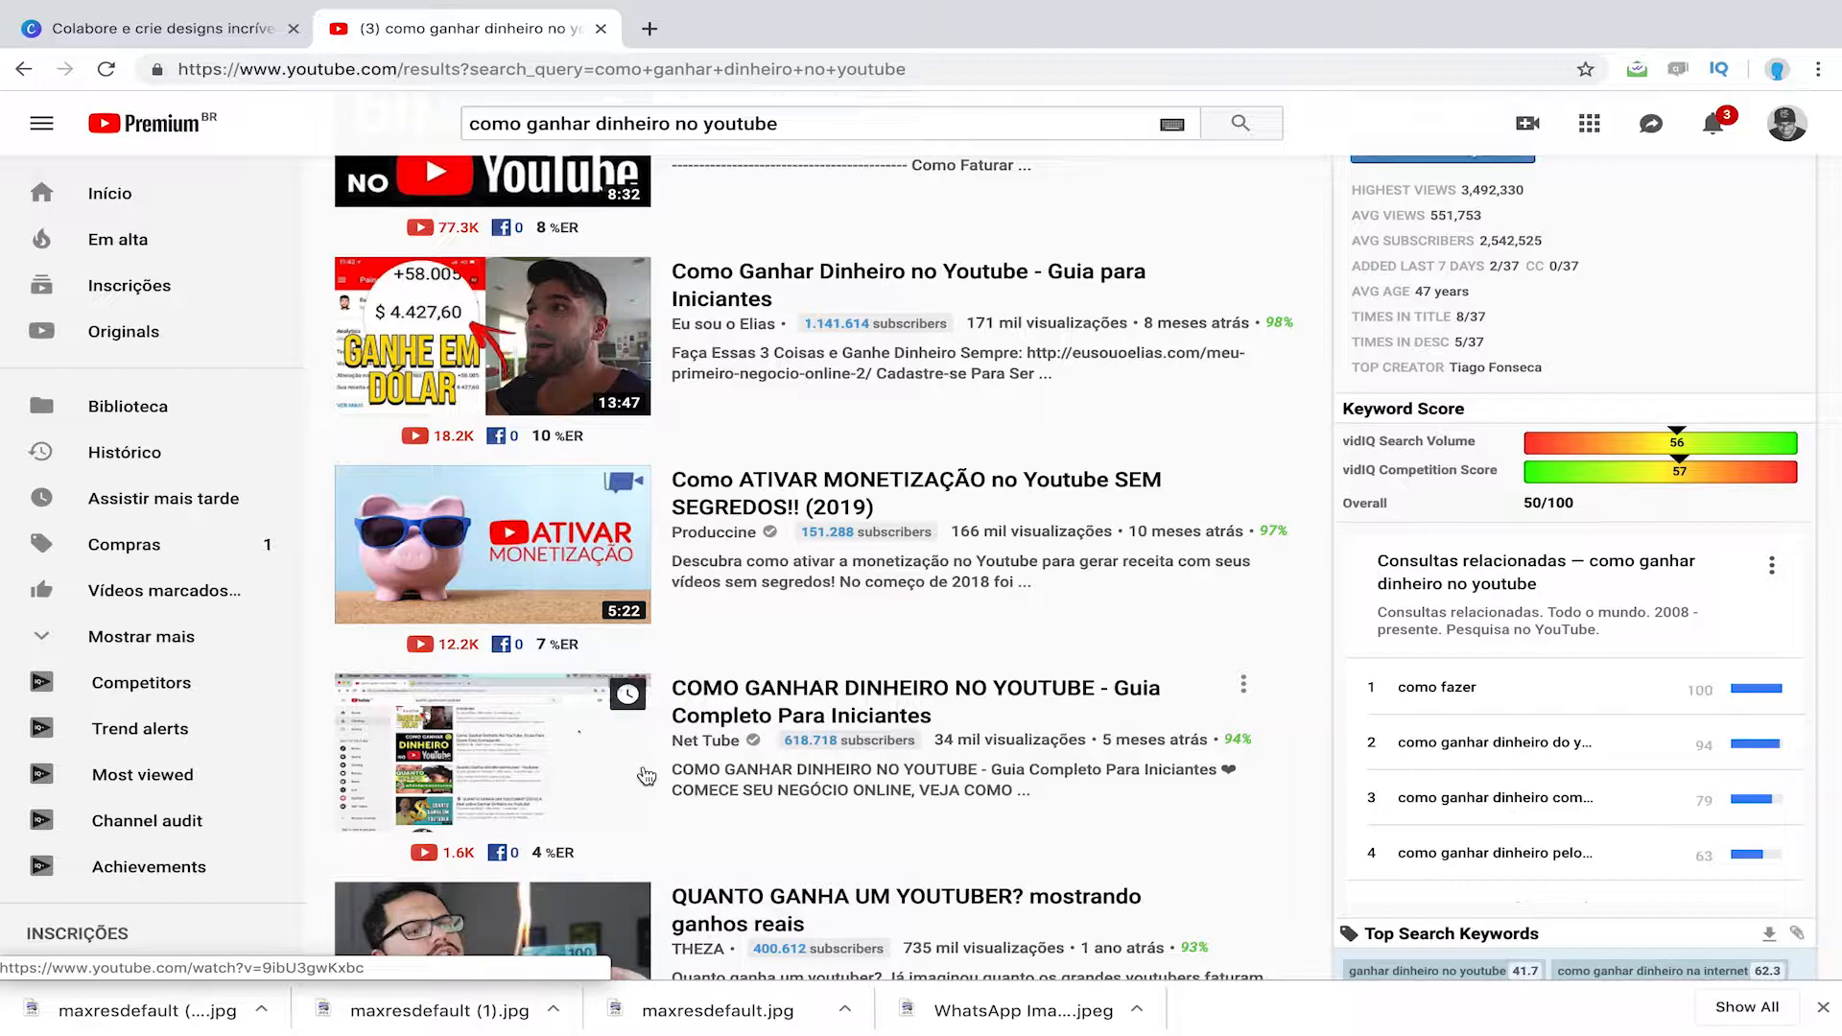
scroll(739, 843, down, 2)
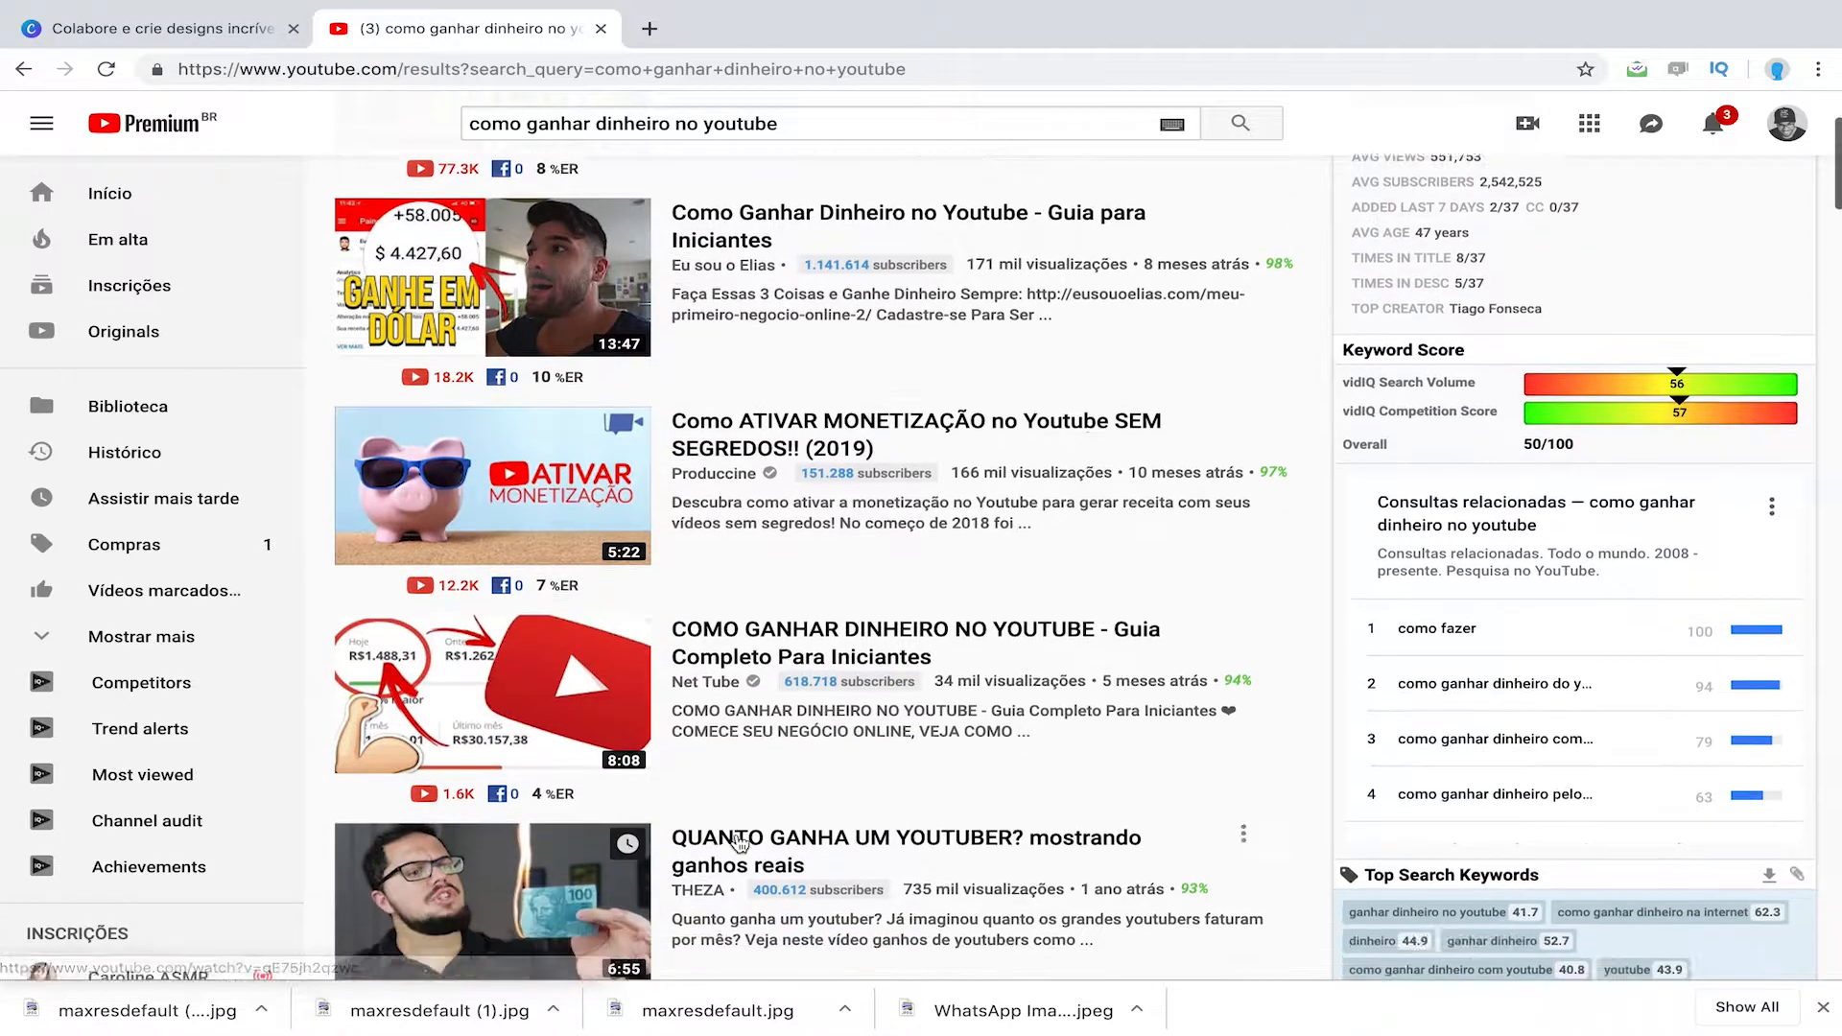
scroll(739, 844, down, 4)
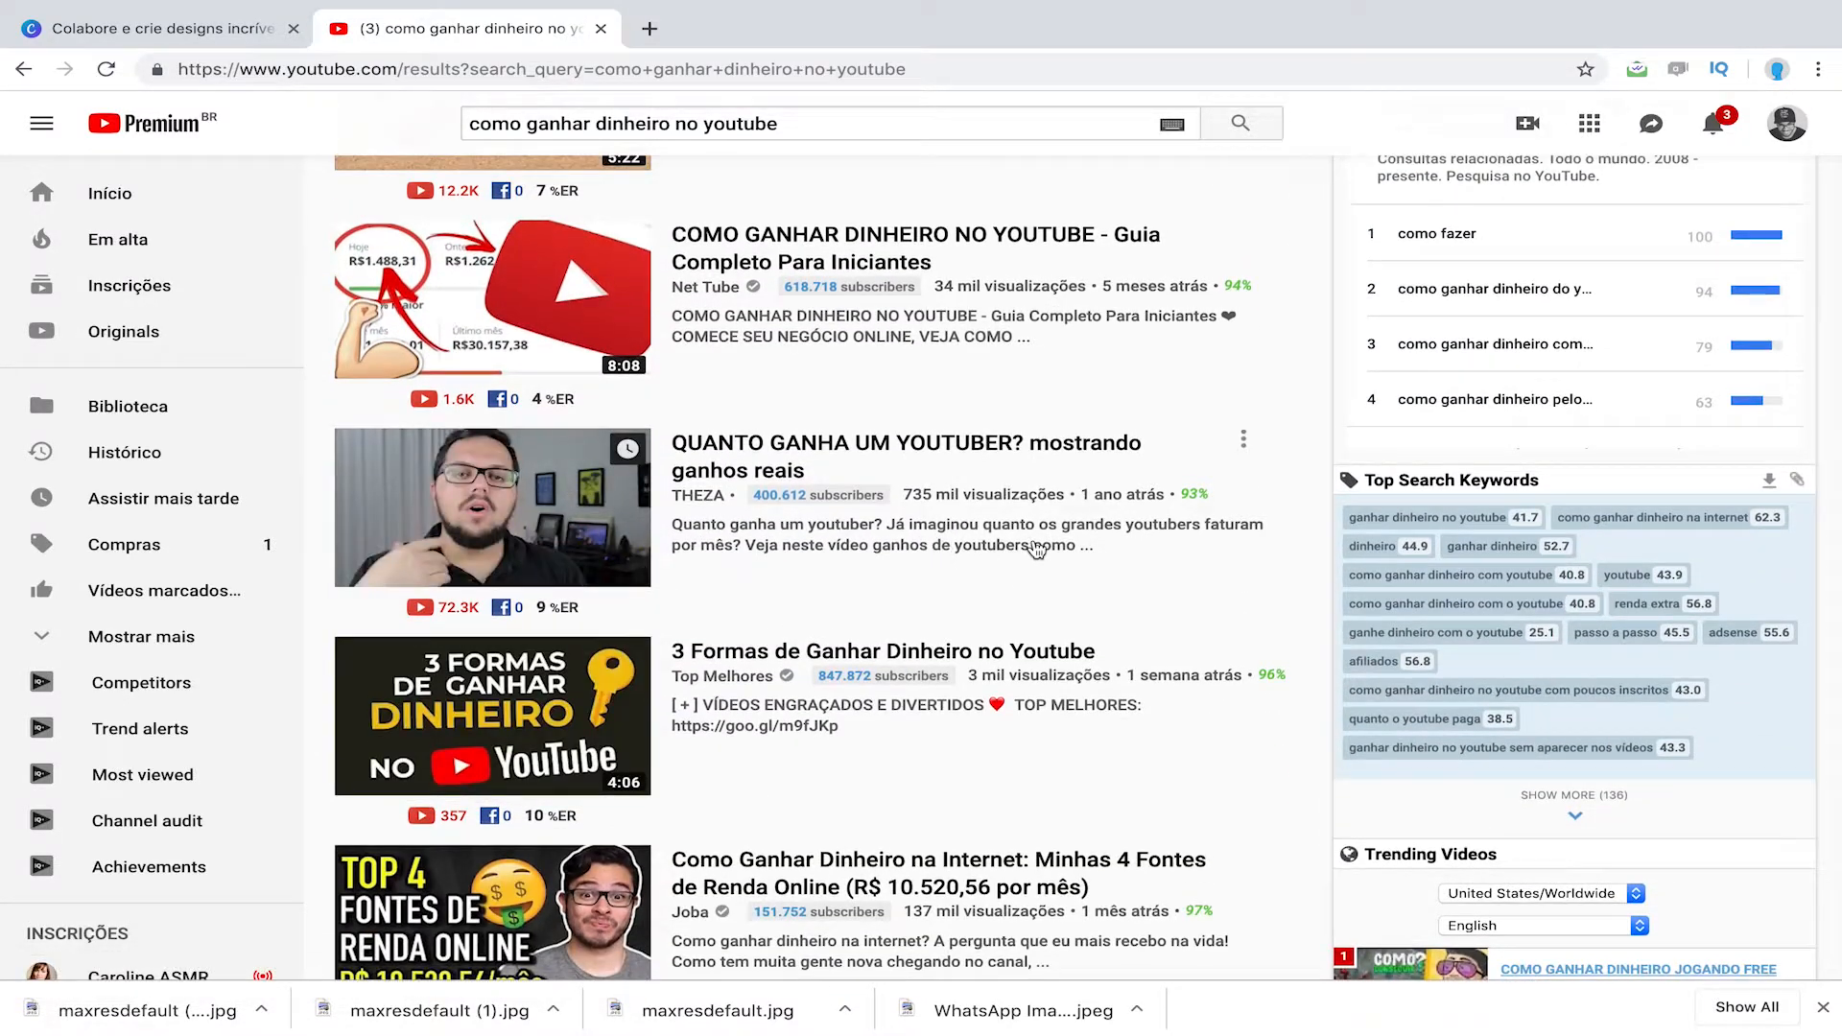
scroll(1036, 549, up, 7)
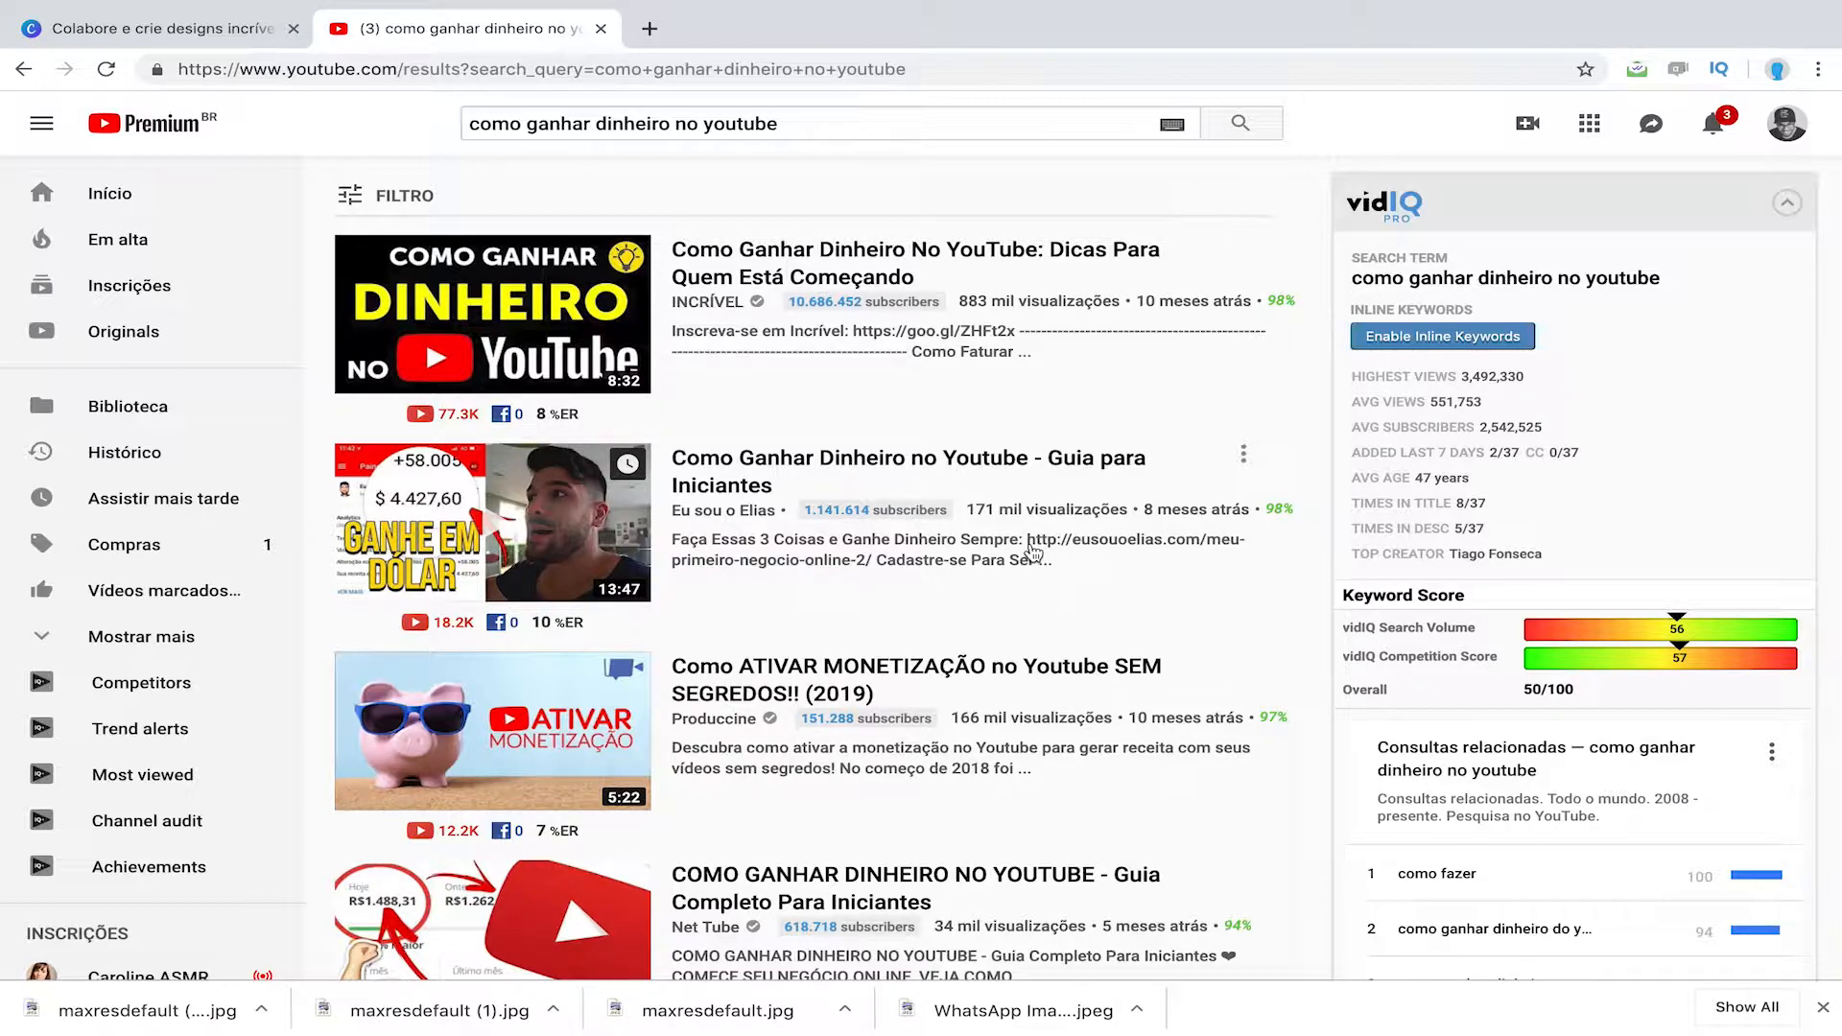
Step: Enlarge the preview window of Miniatura de Video.jpg in Finder to view the thumbnail at a bigger size
mouse_move(294, 1024)
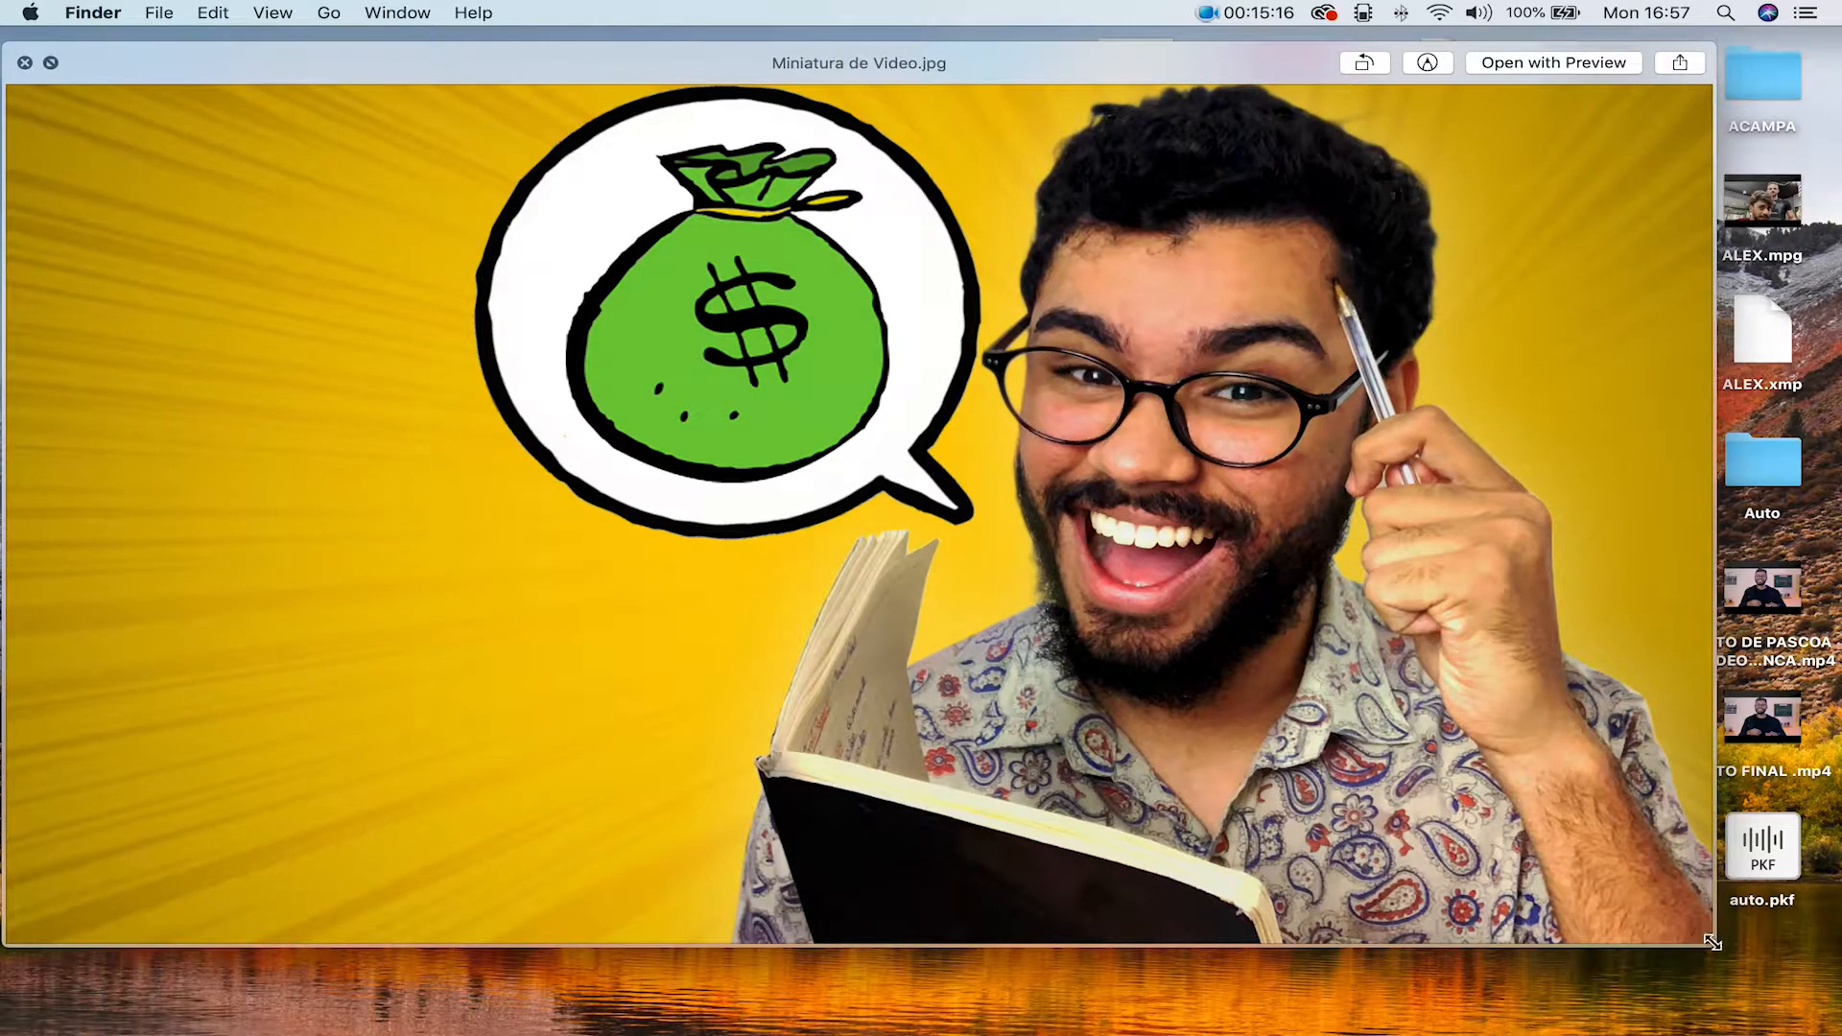
drag(1732, 977, 1840, 1023)
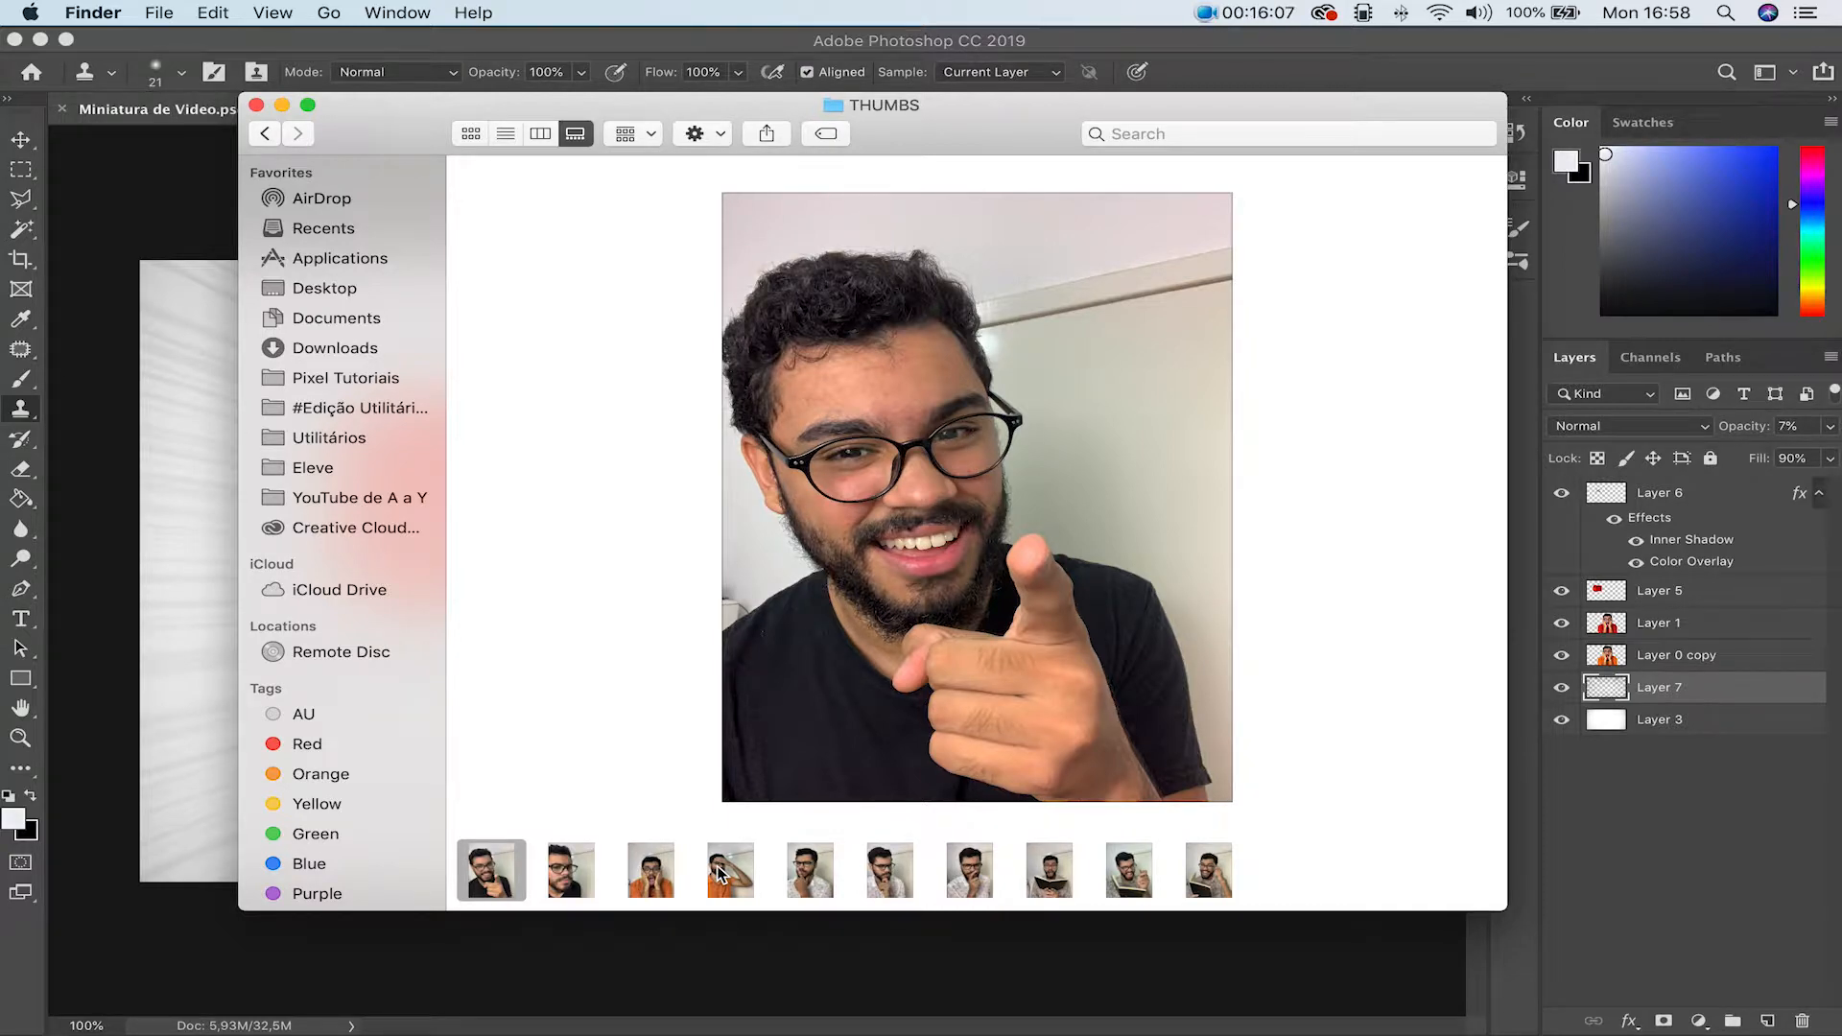
Step: Look through the portrait photos in the THUMBS folder, comparing the poses and facial expressions
key(Right)
key(Right)
key(Right)
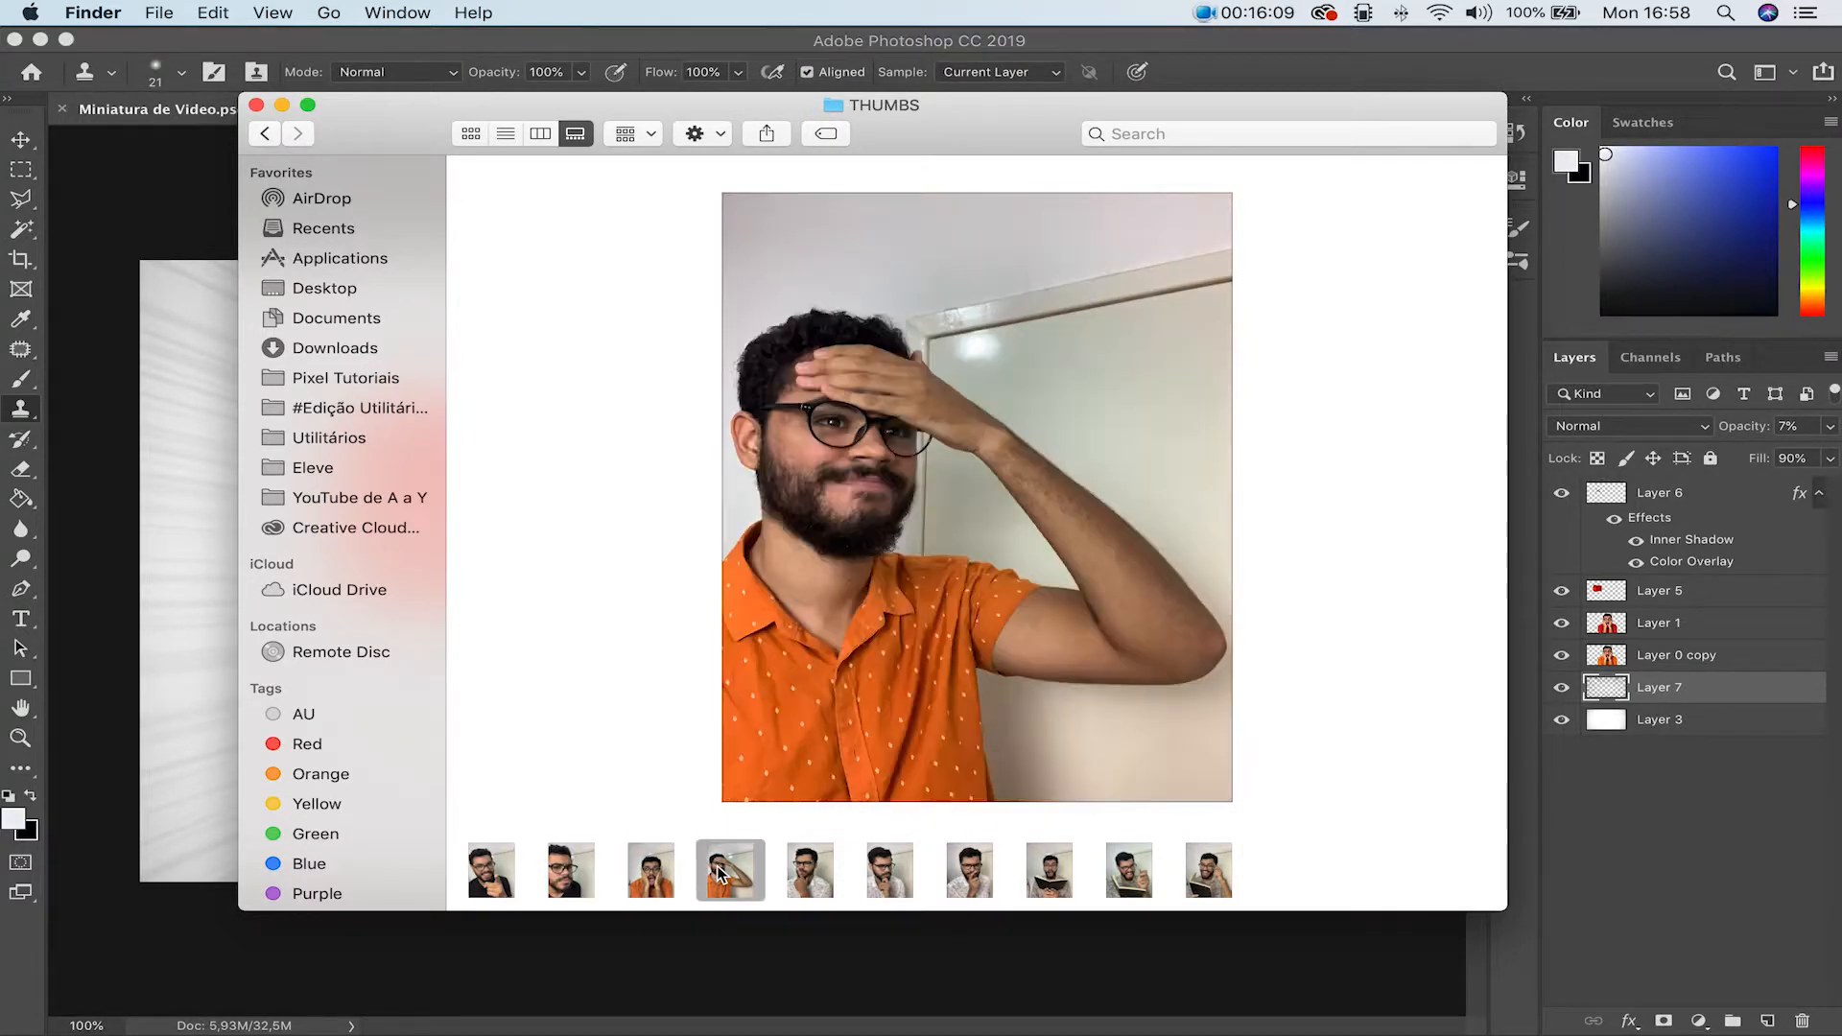
key(Right)
key(Right)
key(Right)
key(Right)
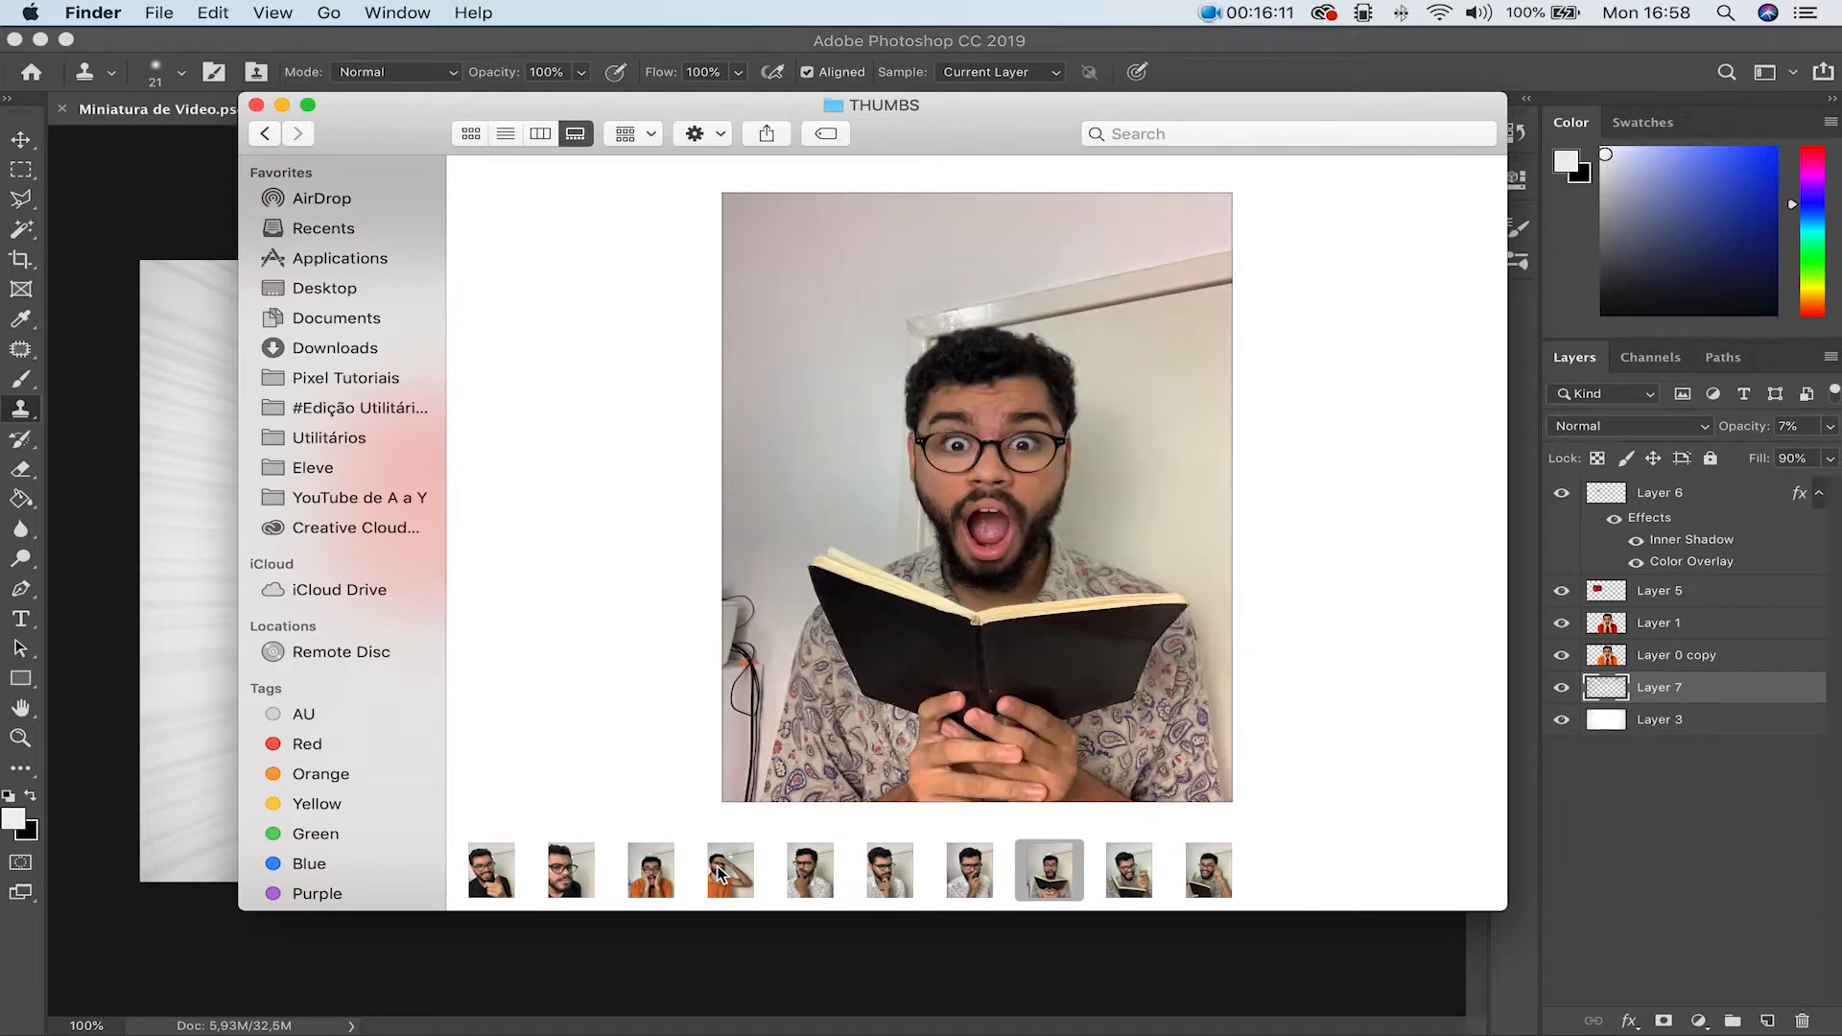
key(Right)
key(Right)
key(Left)
key(Left)
key(Left)
key(Left)
key(Left)
key(Left)
key(Left)
key(Left)
key(Right)
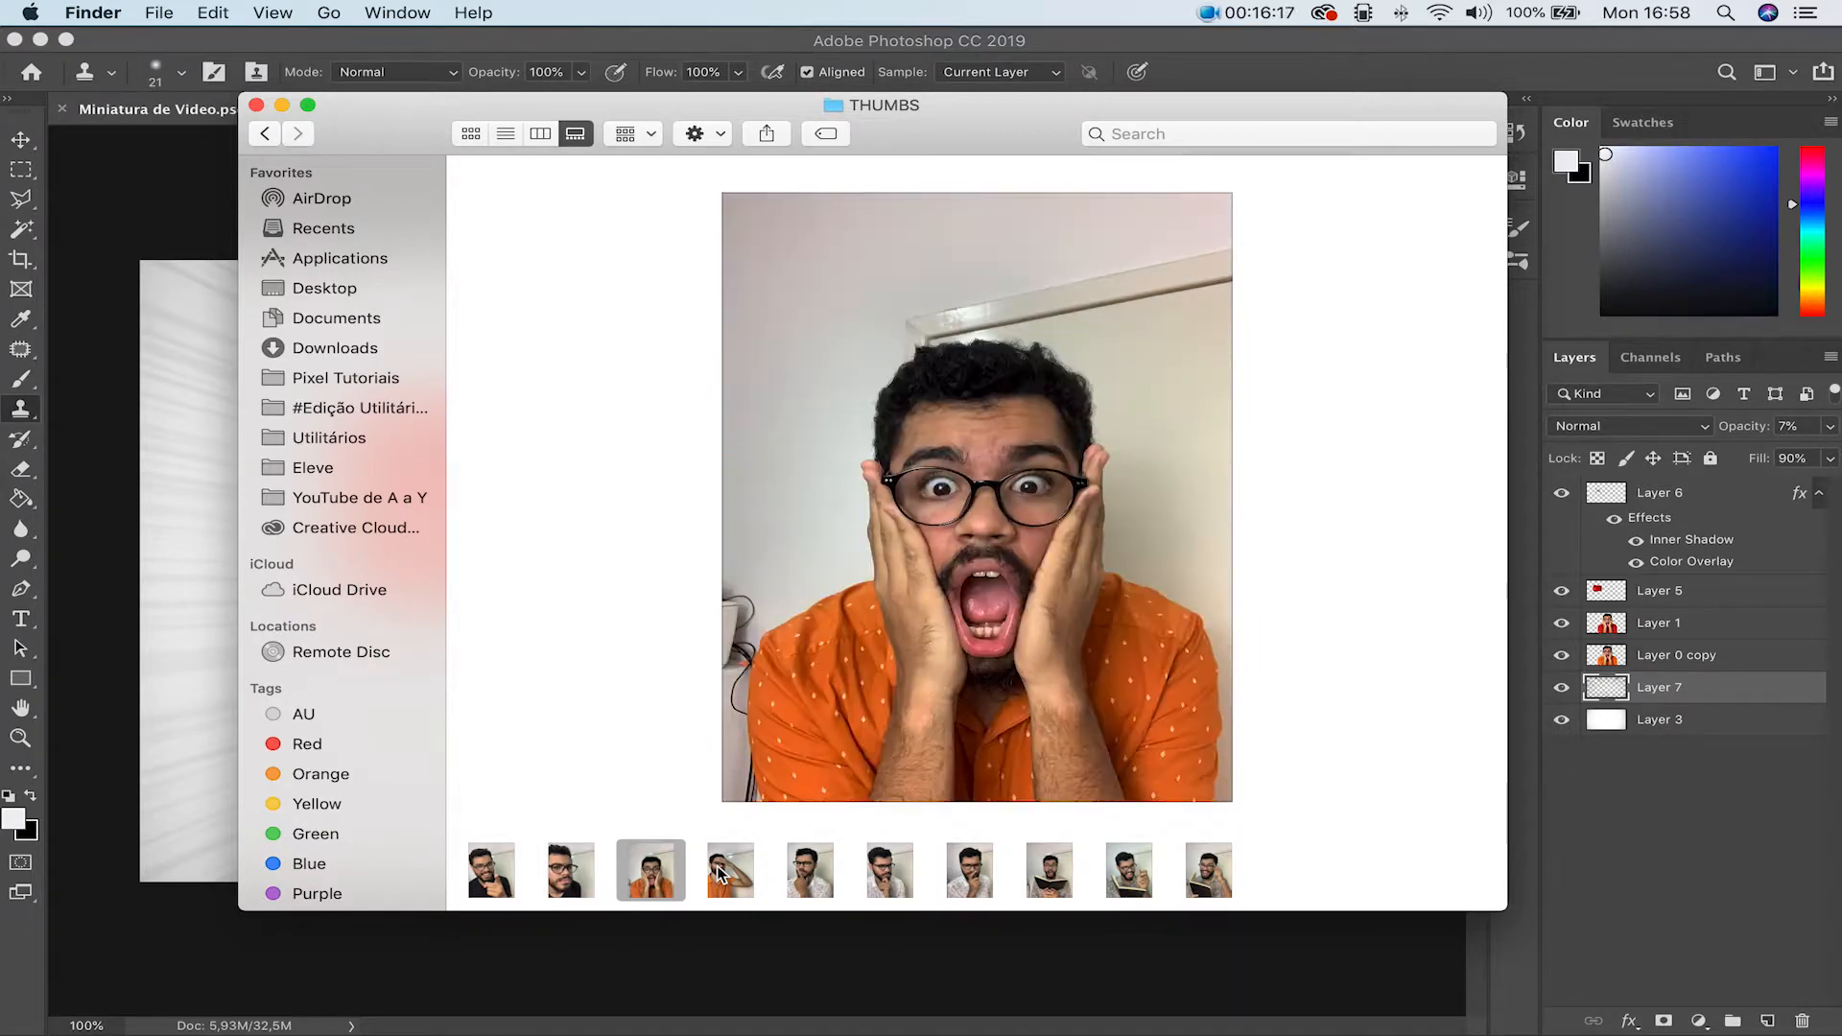
key(Right)
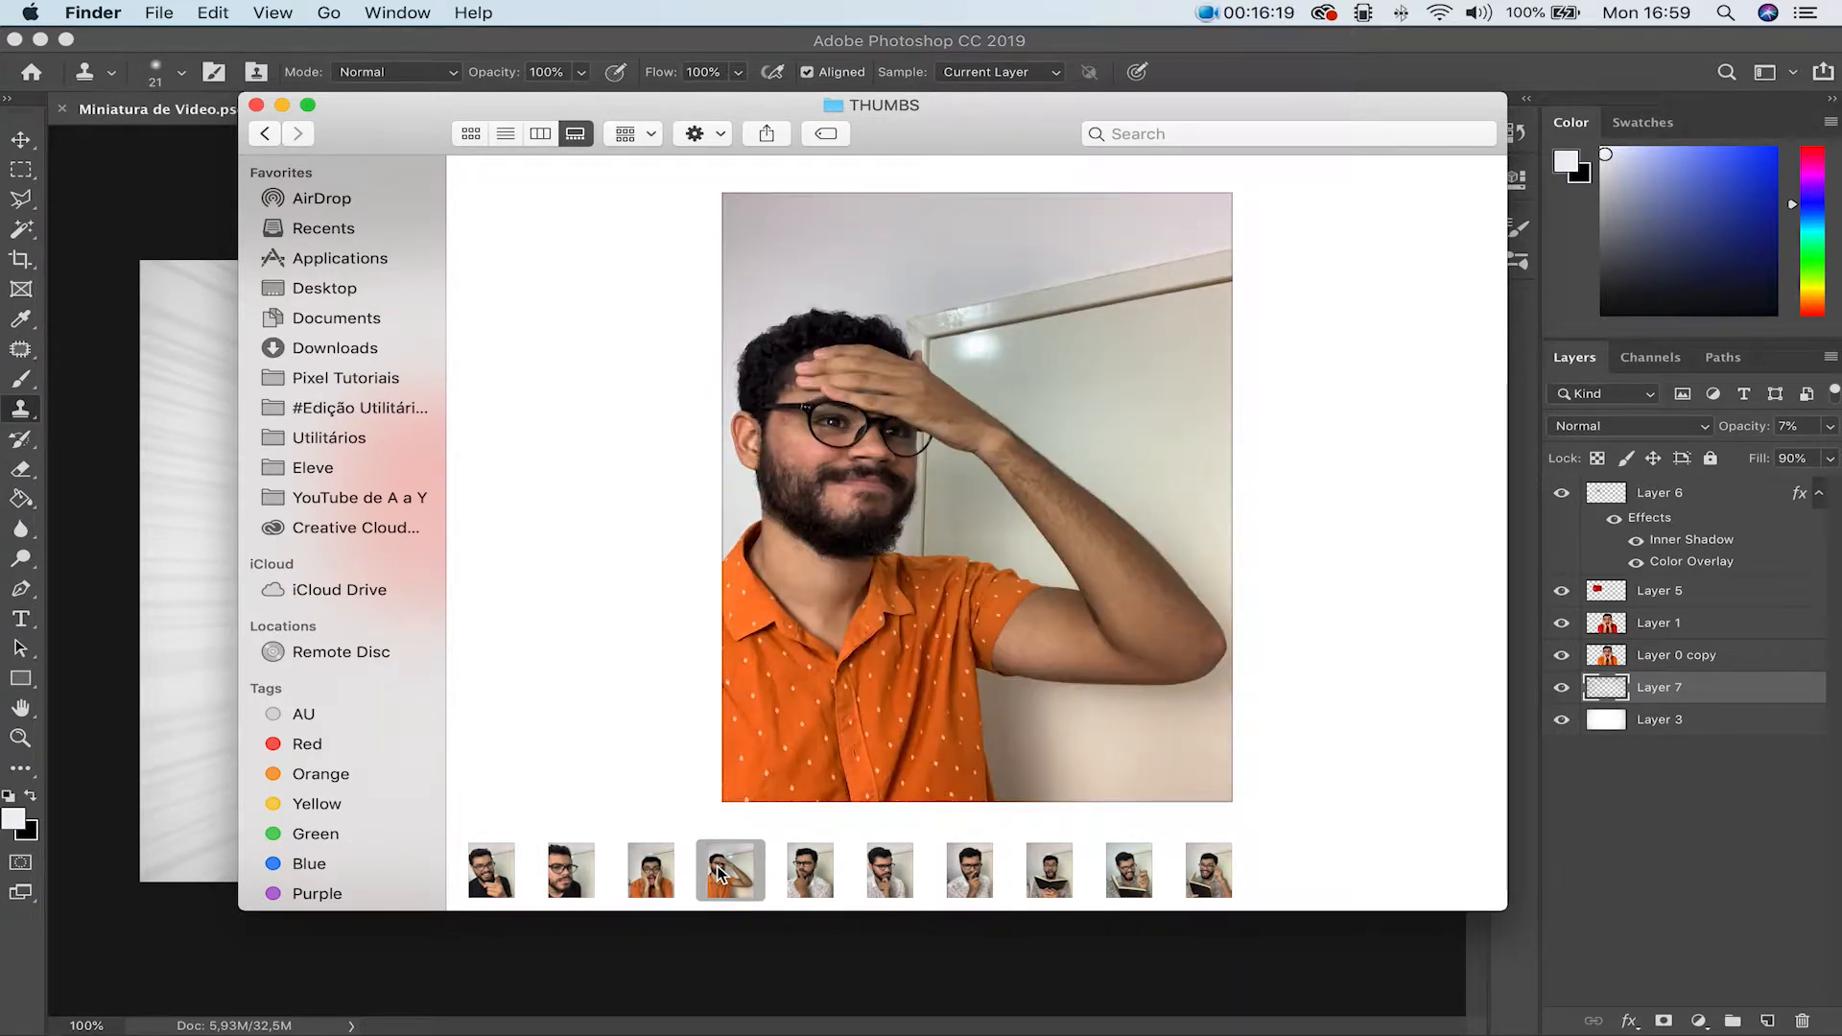
Step: Find the photo of the shocked face with both hands on the cheeks in the THUMBS folder and preview it enlarged
key(Left)
key(Right)
key(Left)
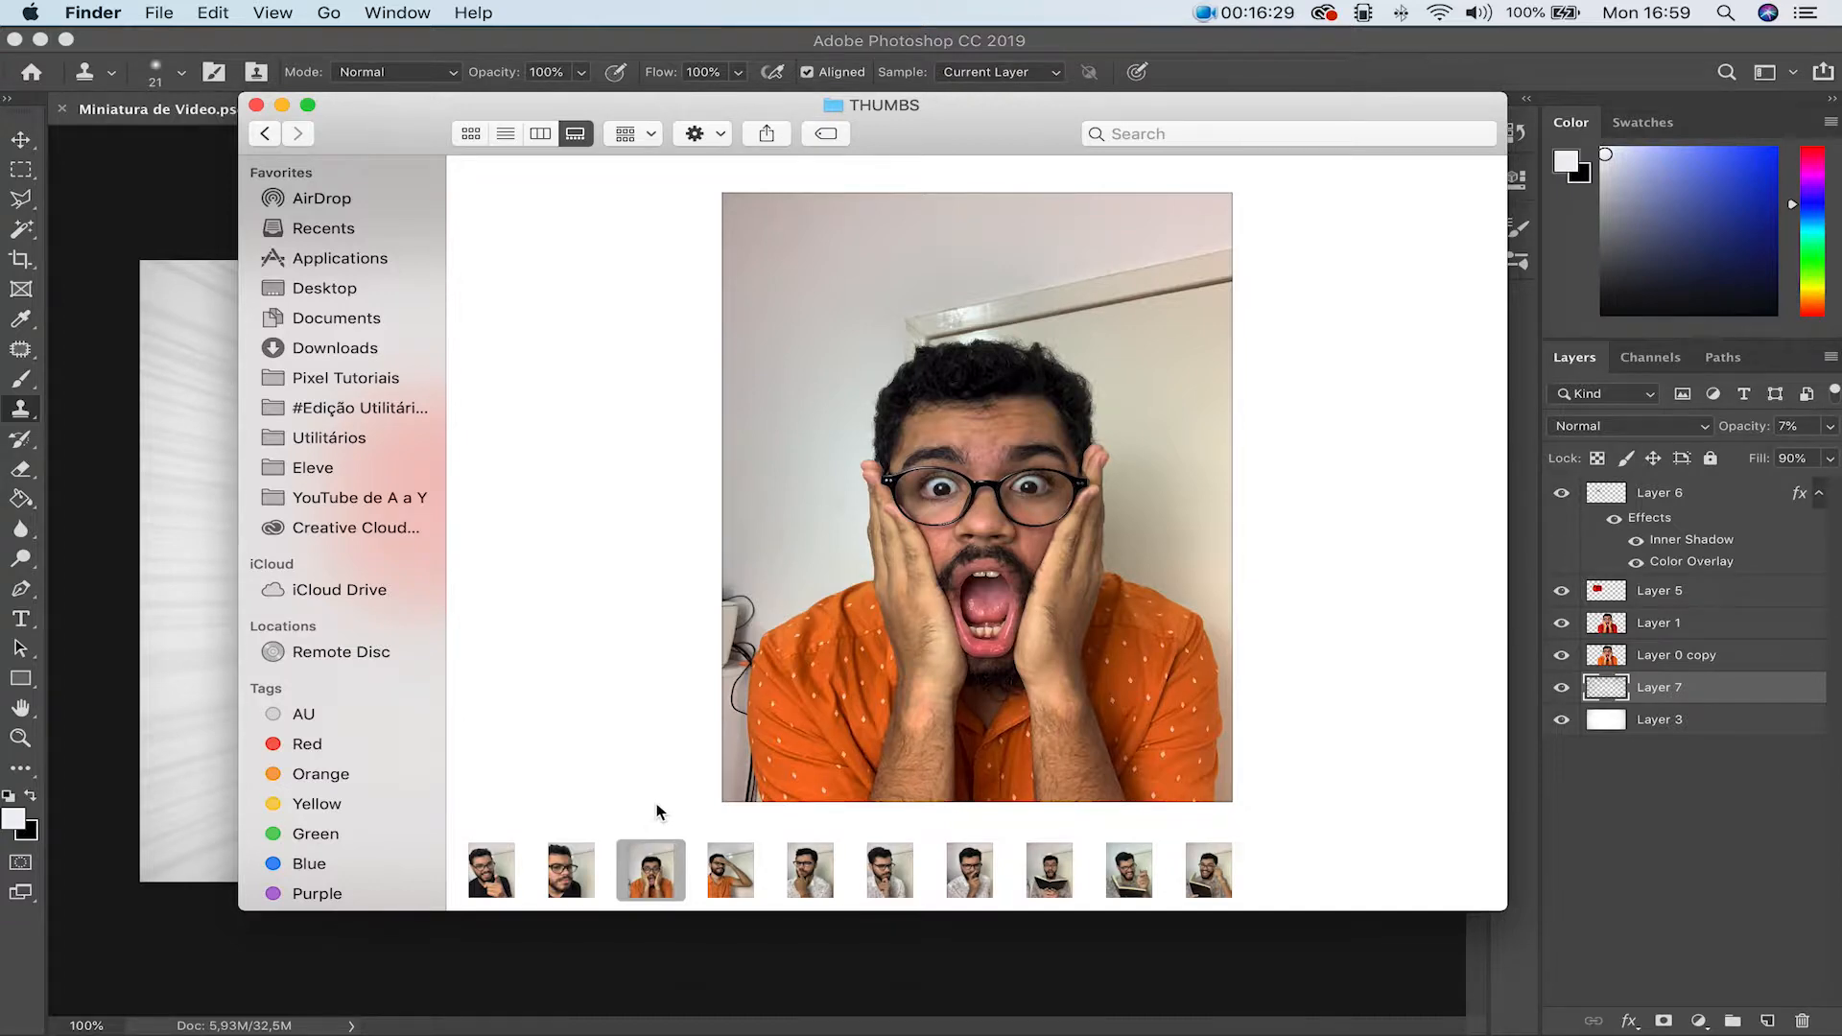
key(space)
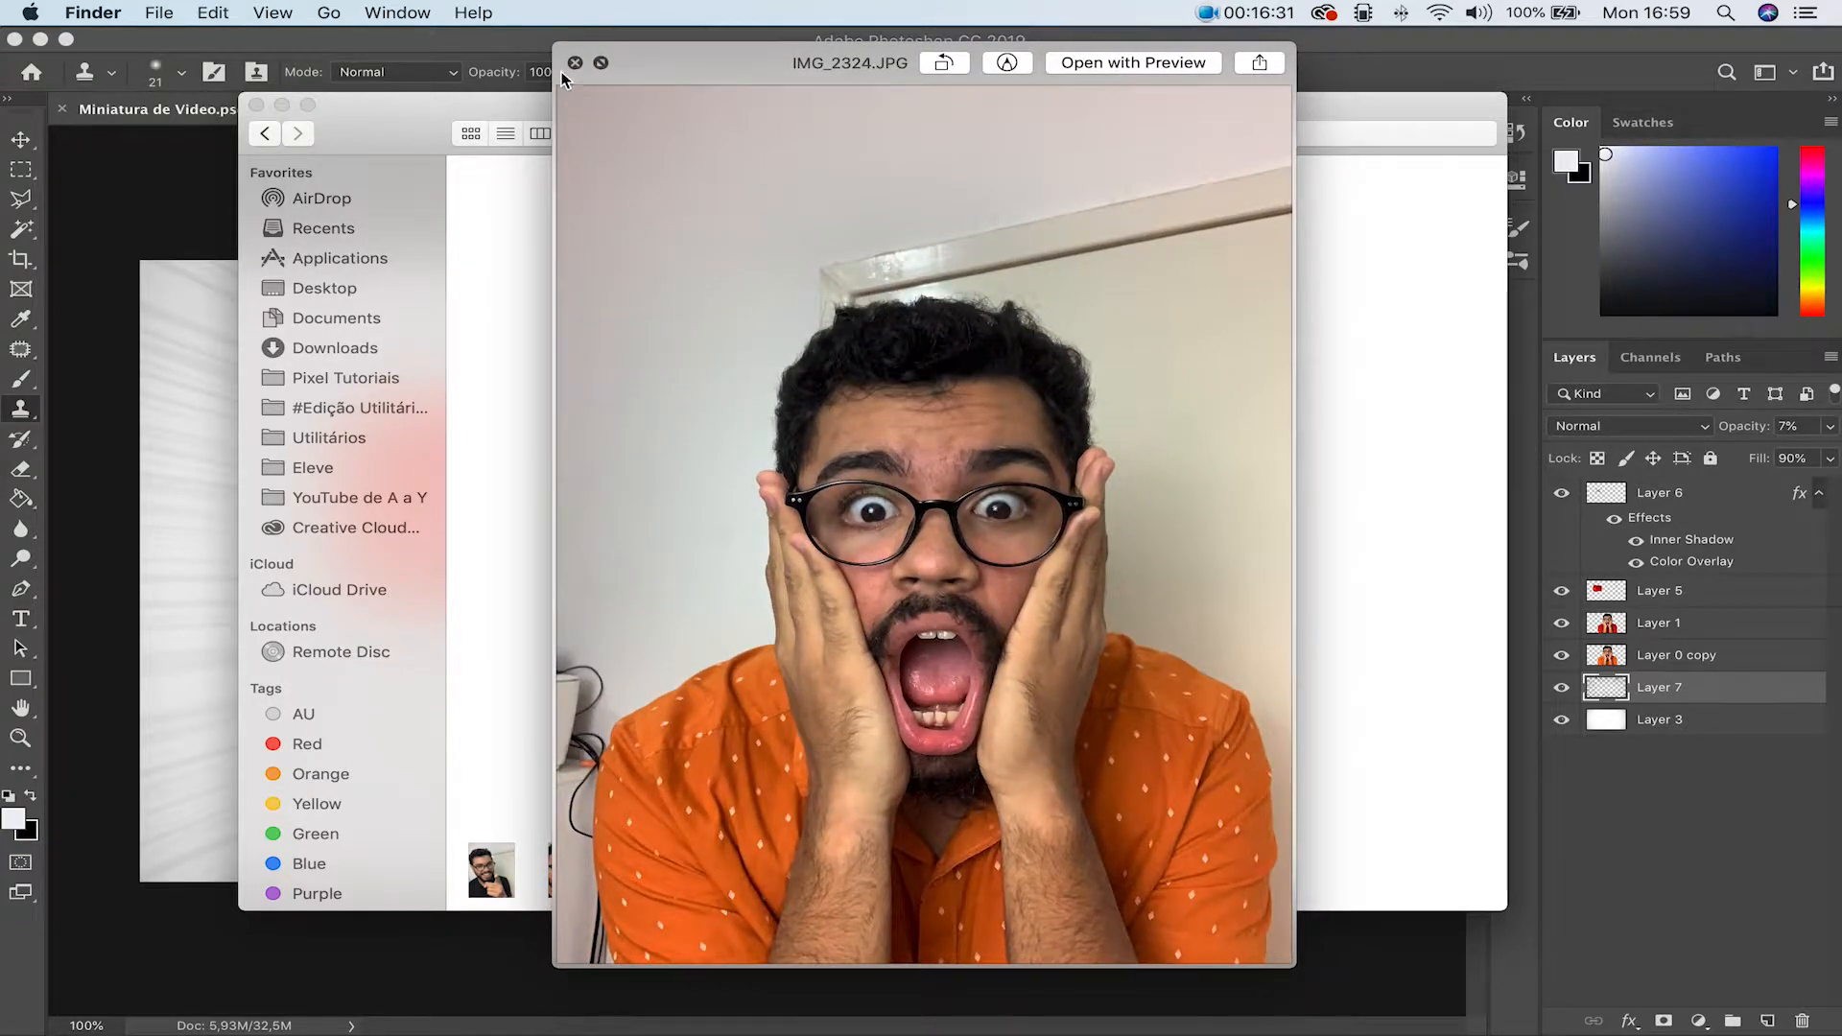
Step: Switch to Photoshop and hide every layer above Layer 3, checking the plain background by turning Layer 3 off and on
click(117, 314)
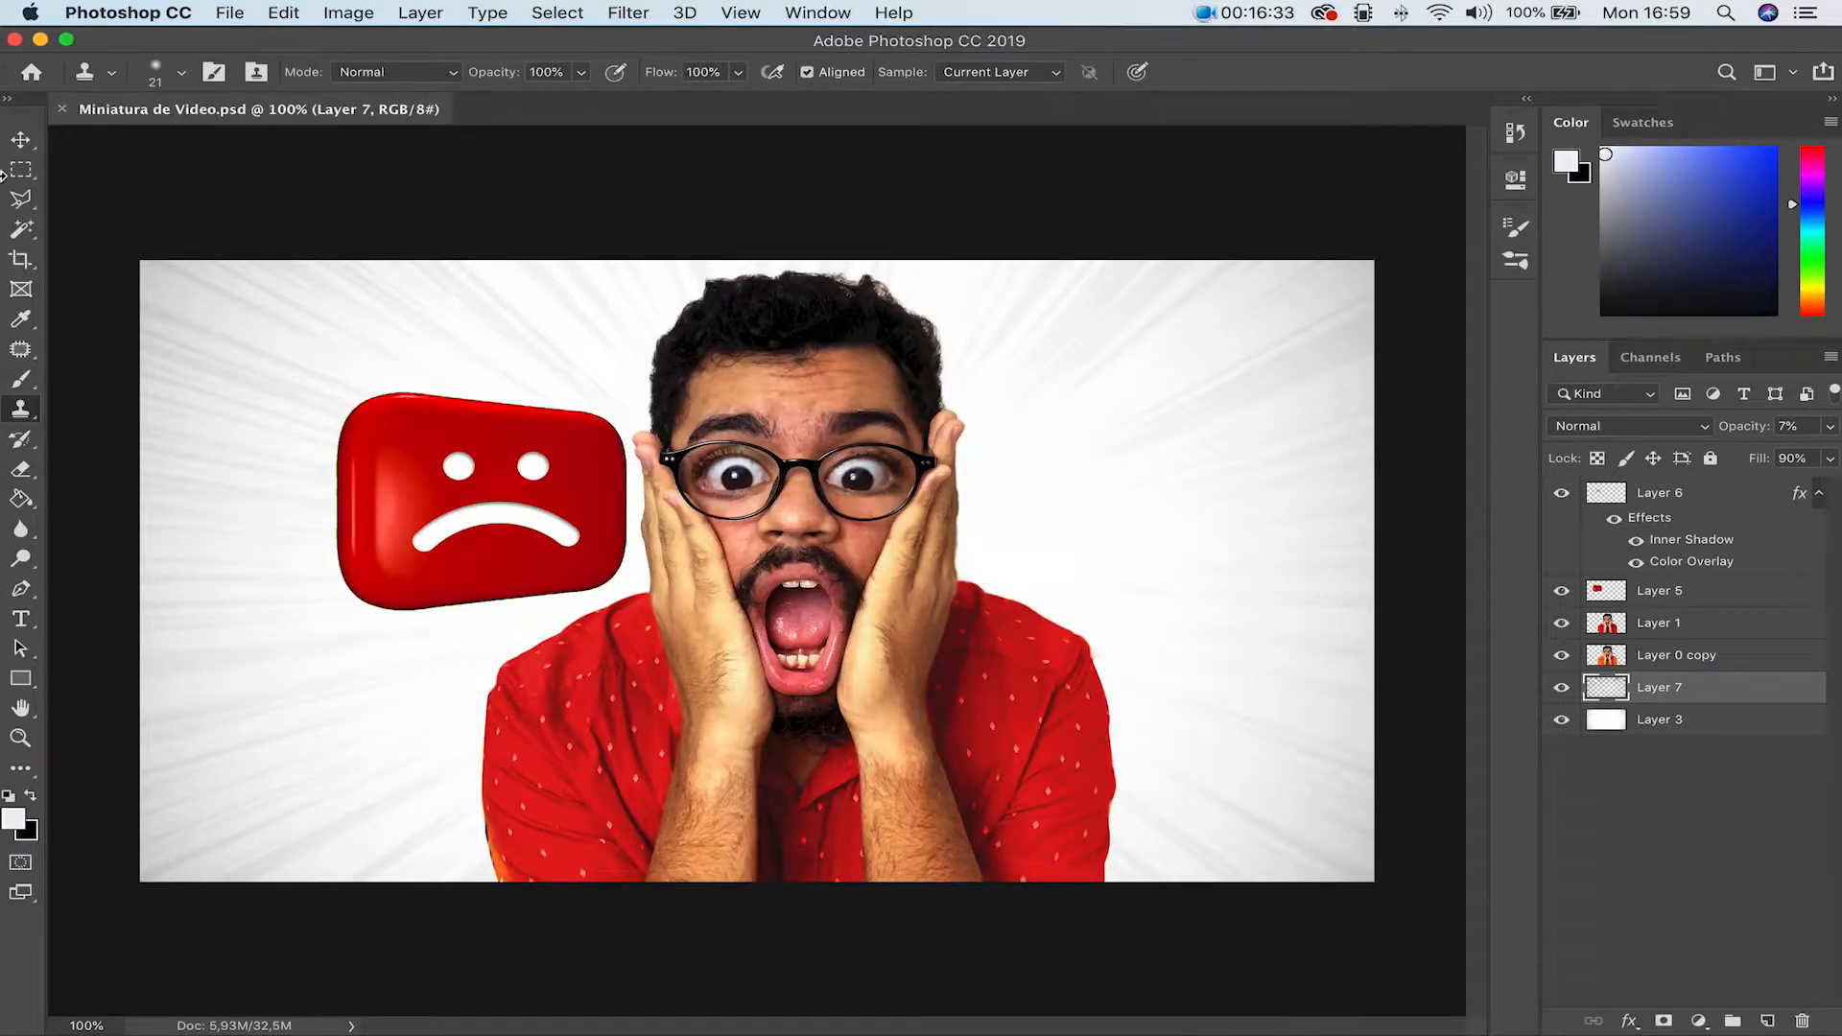
click(21, 139)
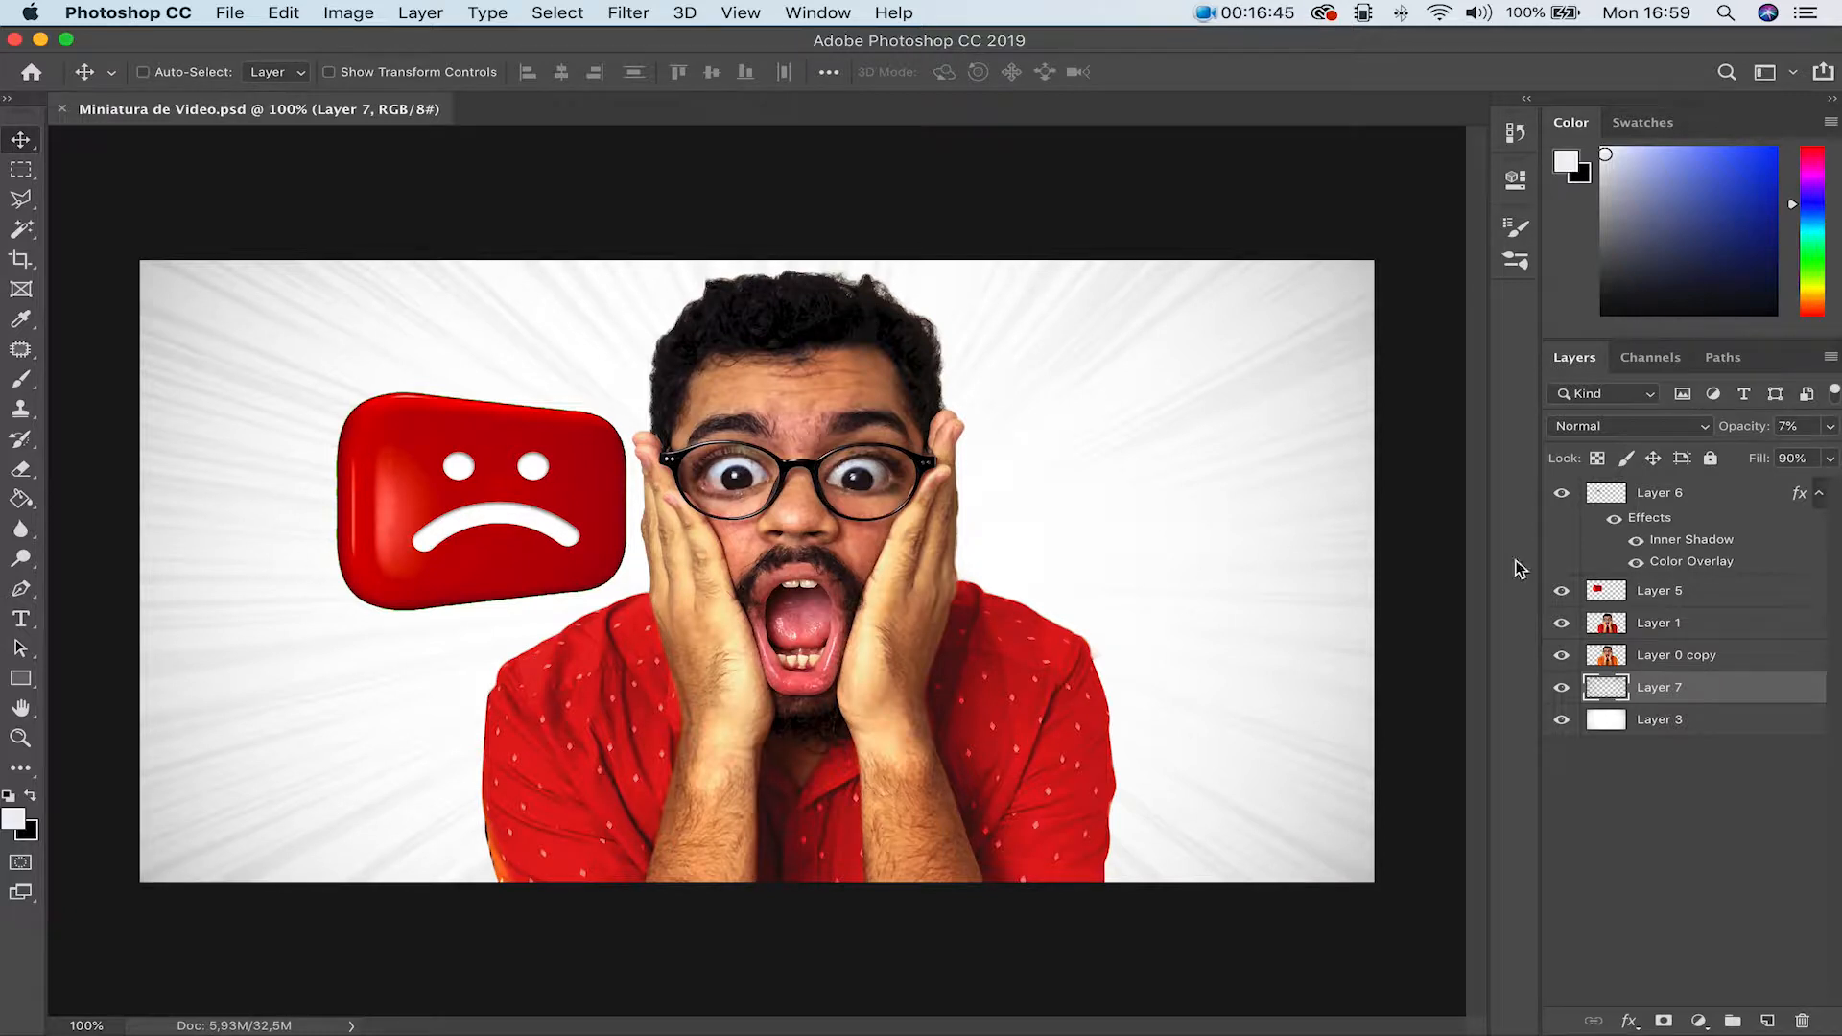
click(1570, 624)
click(1562, 590)
click(1562, 492)
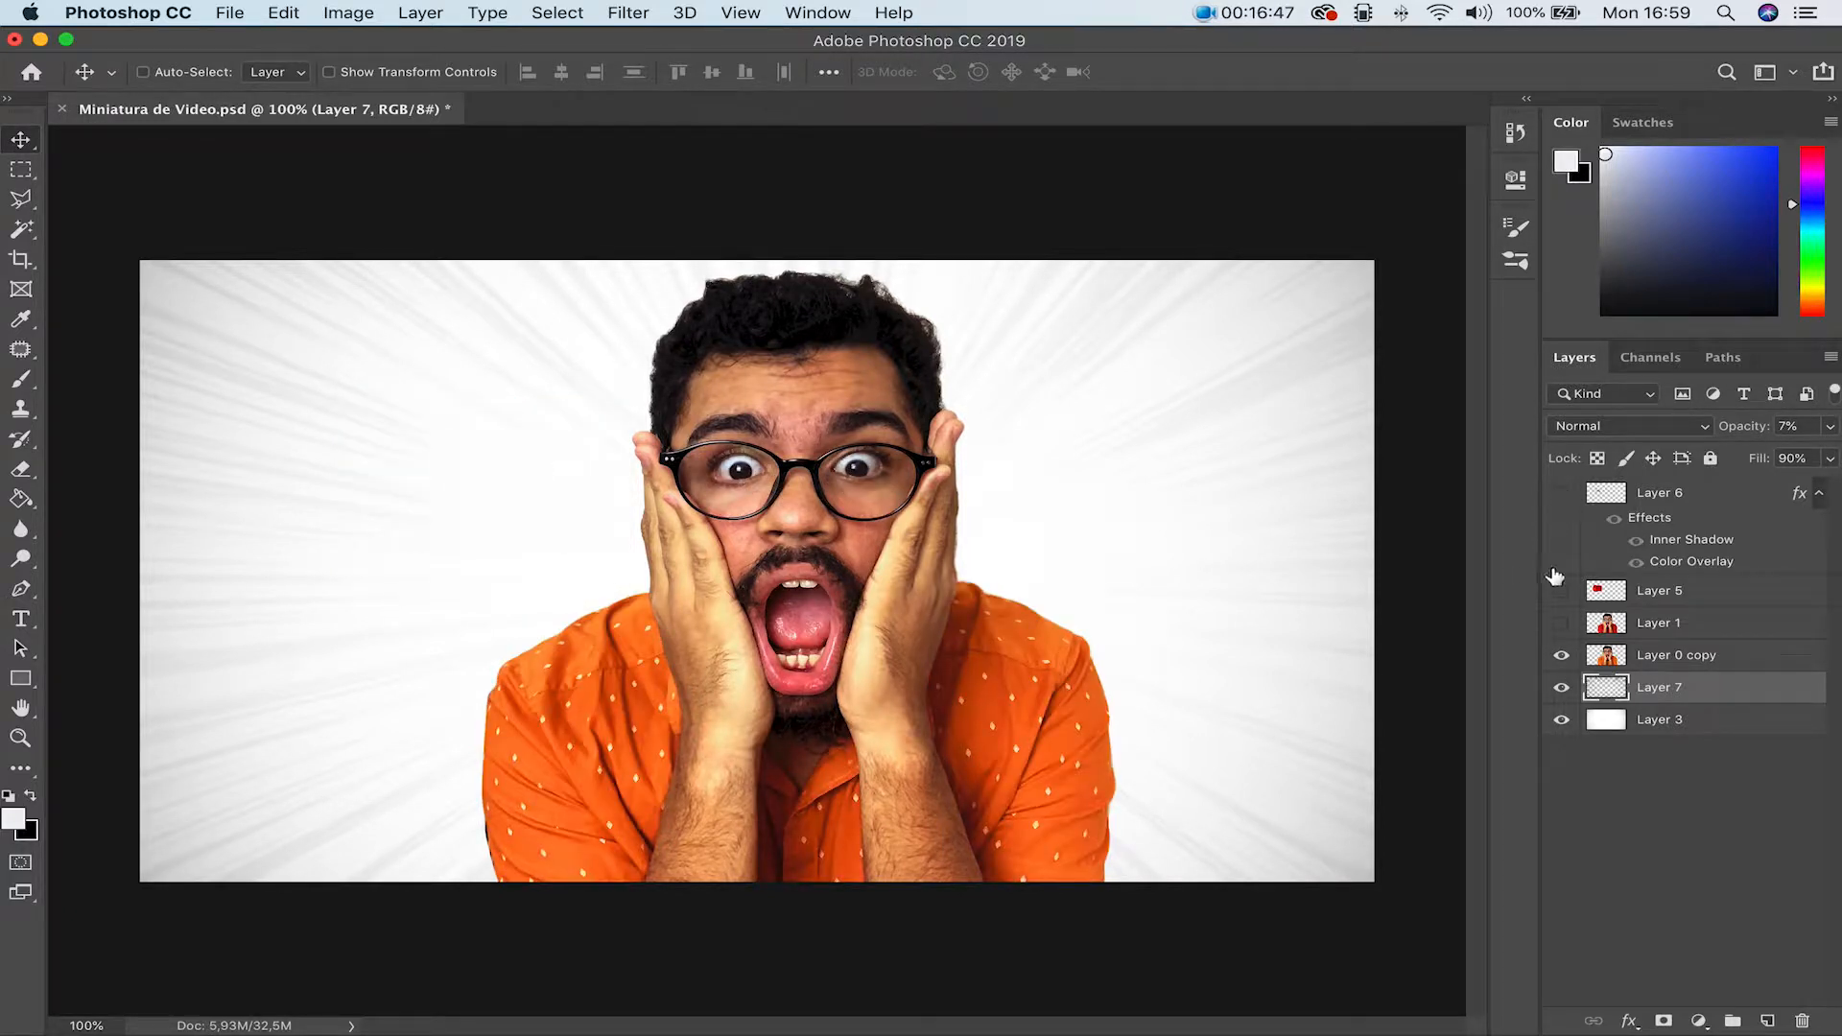
click(1562, 656)
click(1556, 687)
click(1563, 719)
click(1562, 719)
click(1562, 720)
click(1562, 720)
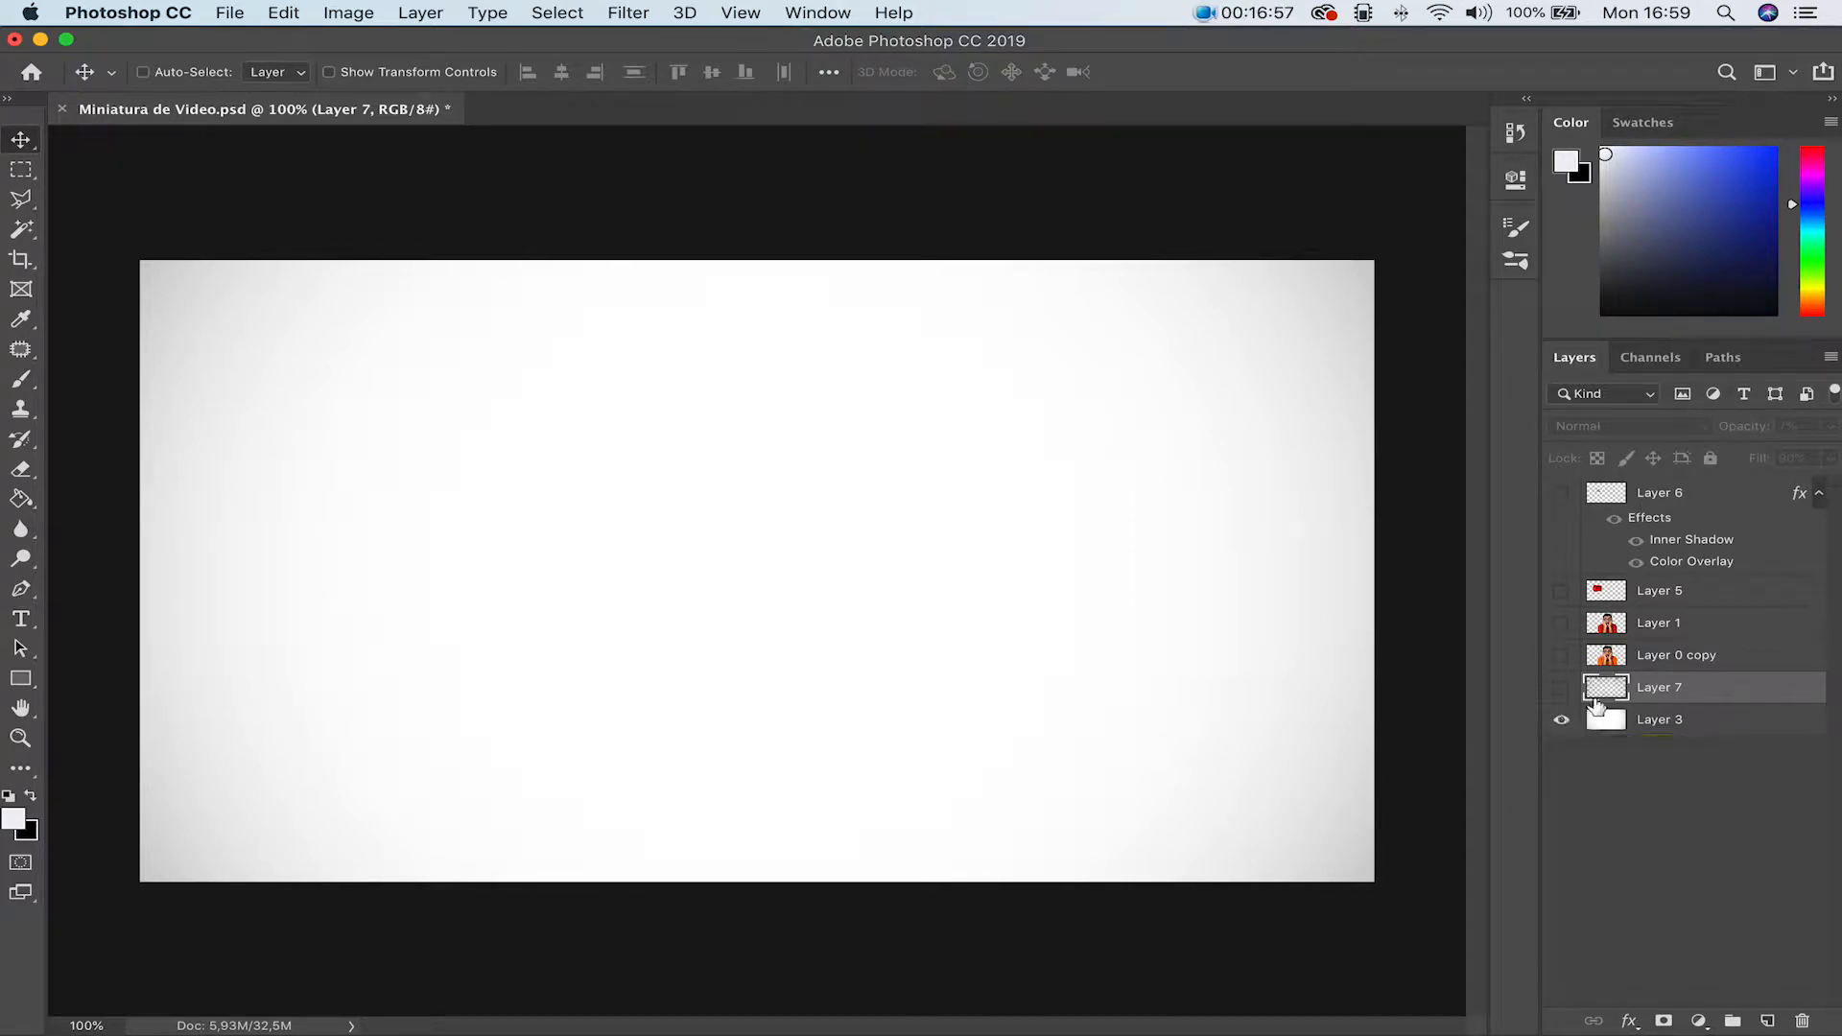
Step: Toggle Layer 5, Layer 1 and Layer 7 to compare the background with and without the rays, leaving all three hidden
click(1564, 593)
click(1564, 593)
click(1559, 628)
click(1558, 629)
click(1562, 688)
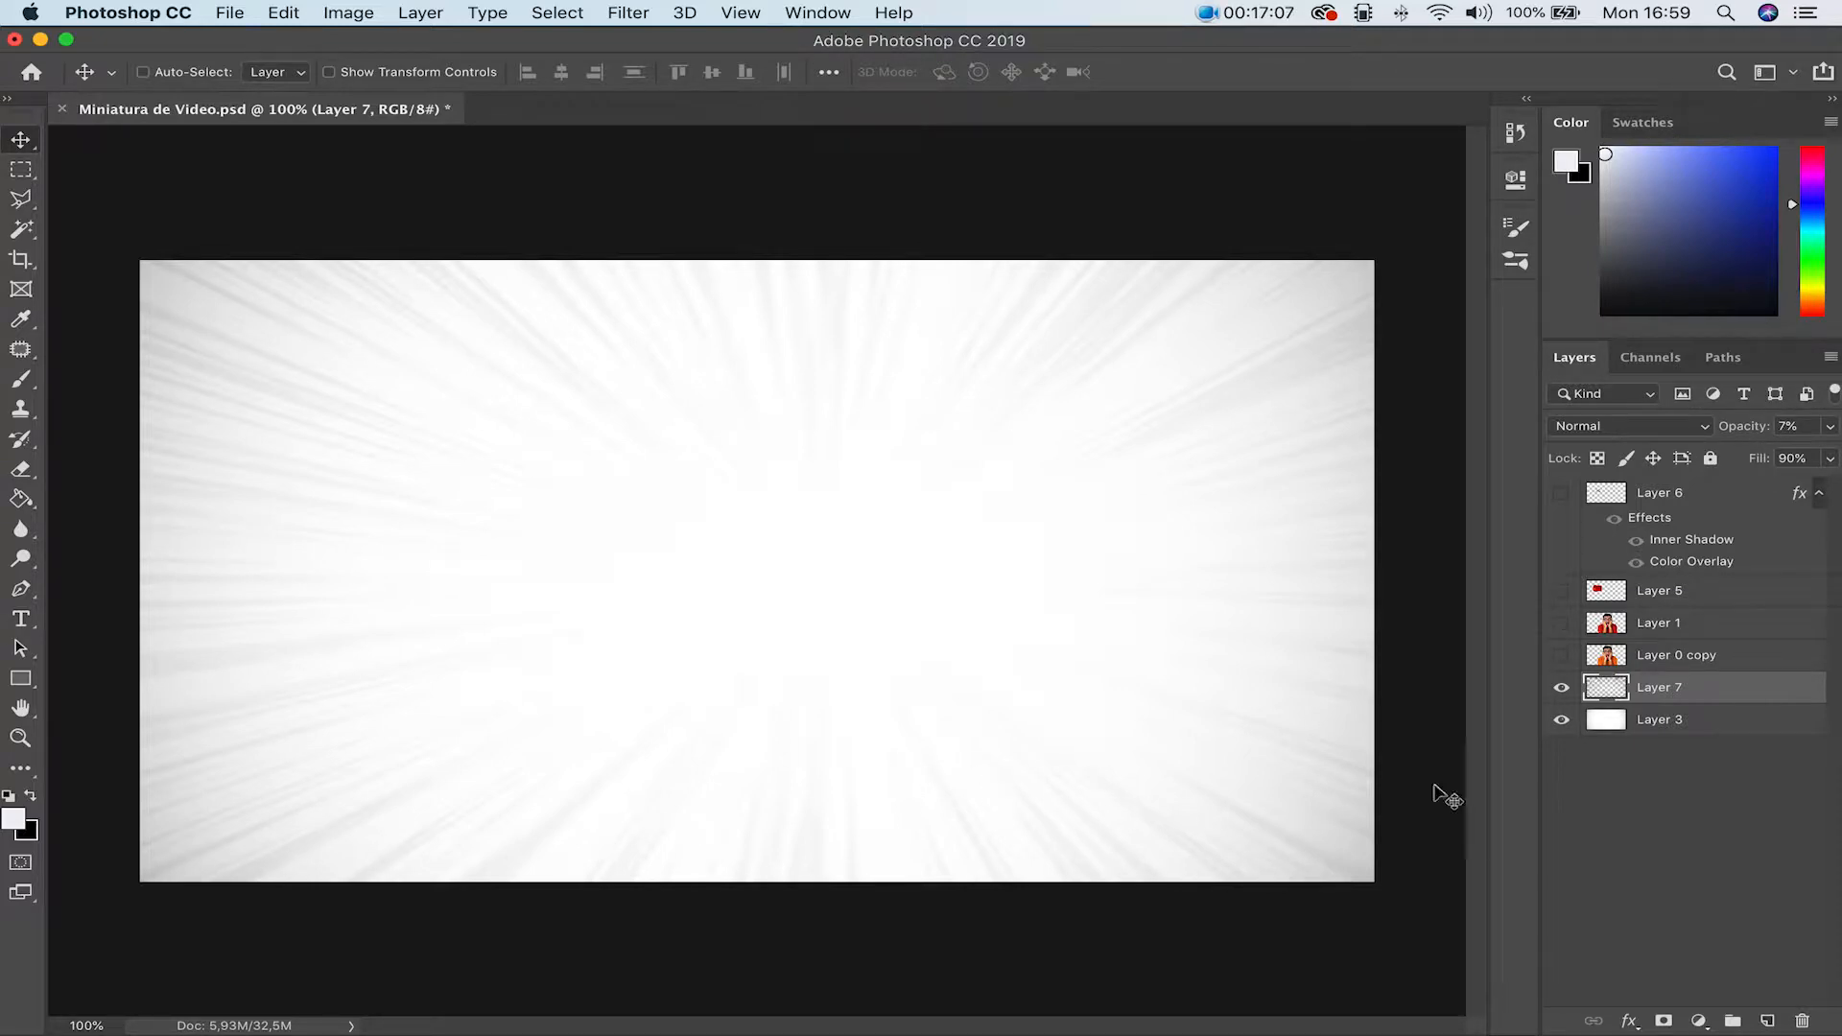
click(1561, 623)
click(1561, 624)
click(1562, 697)
click(1562, 697)
click(1562, 696)
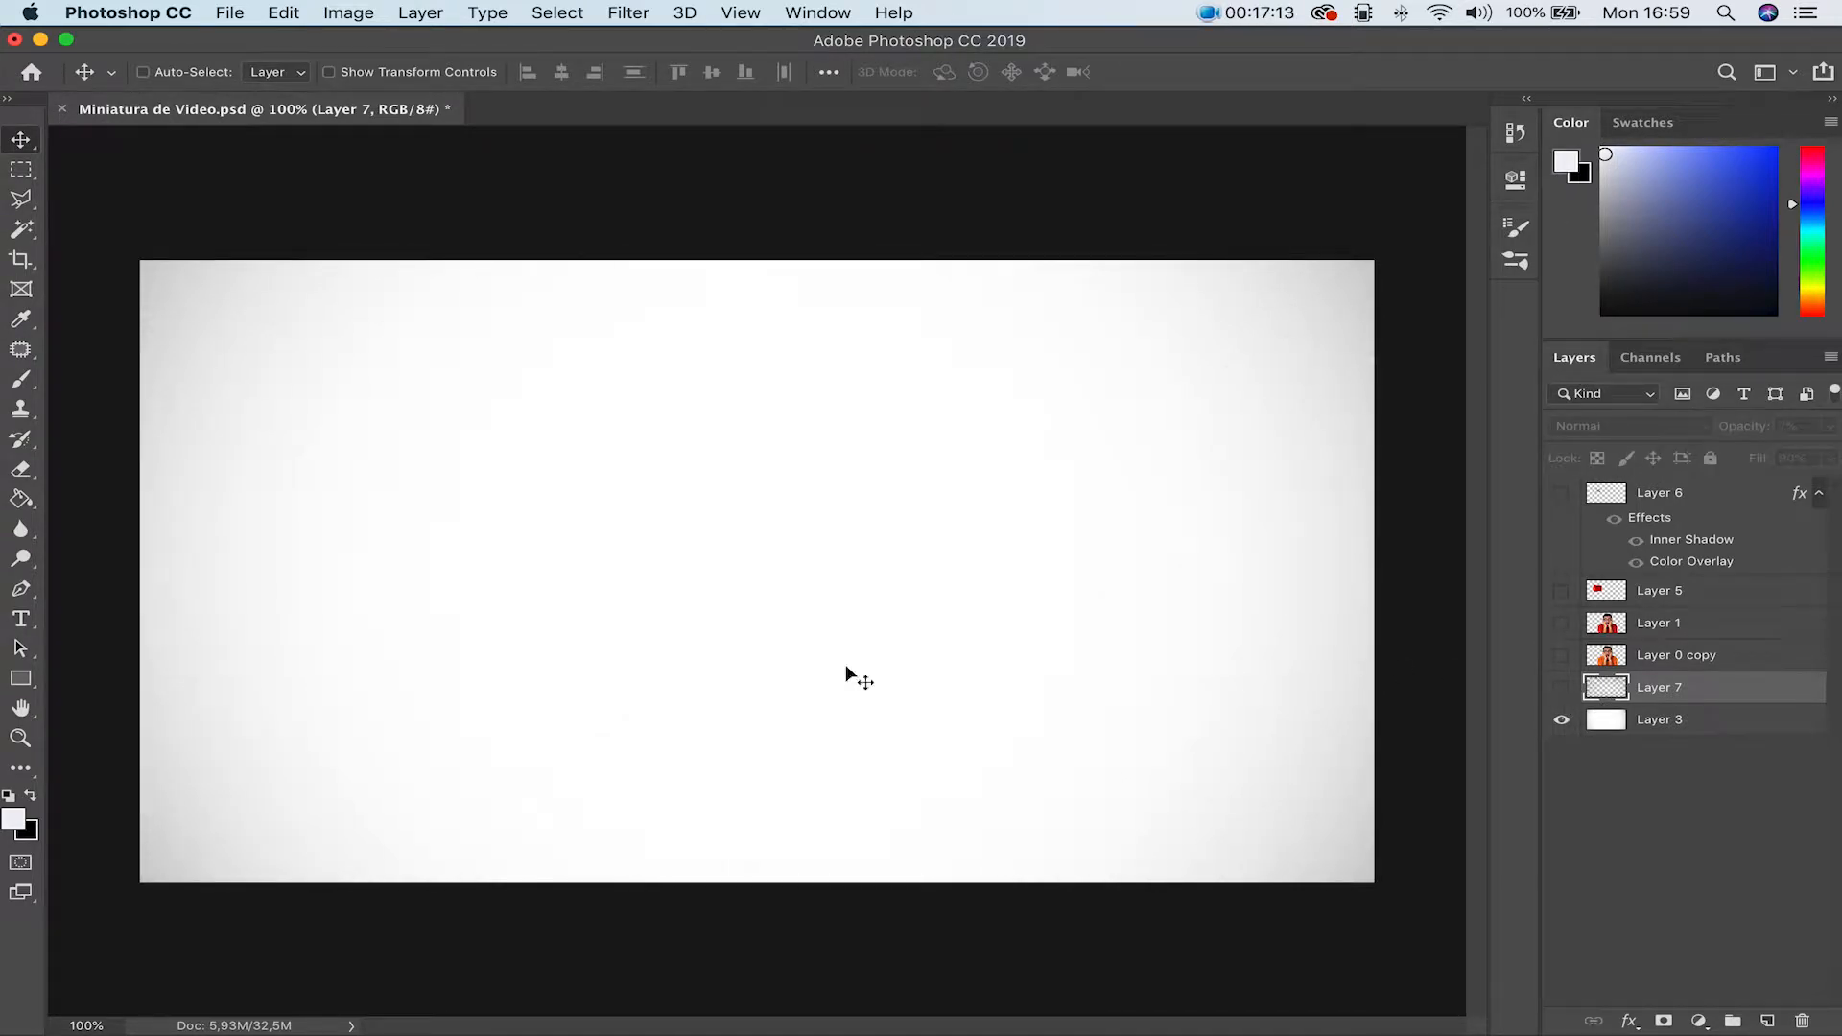
click(19, 685)
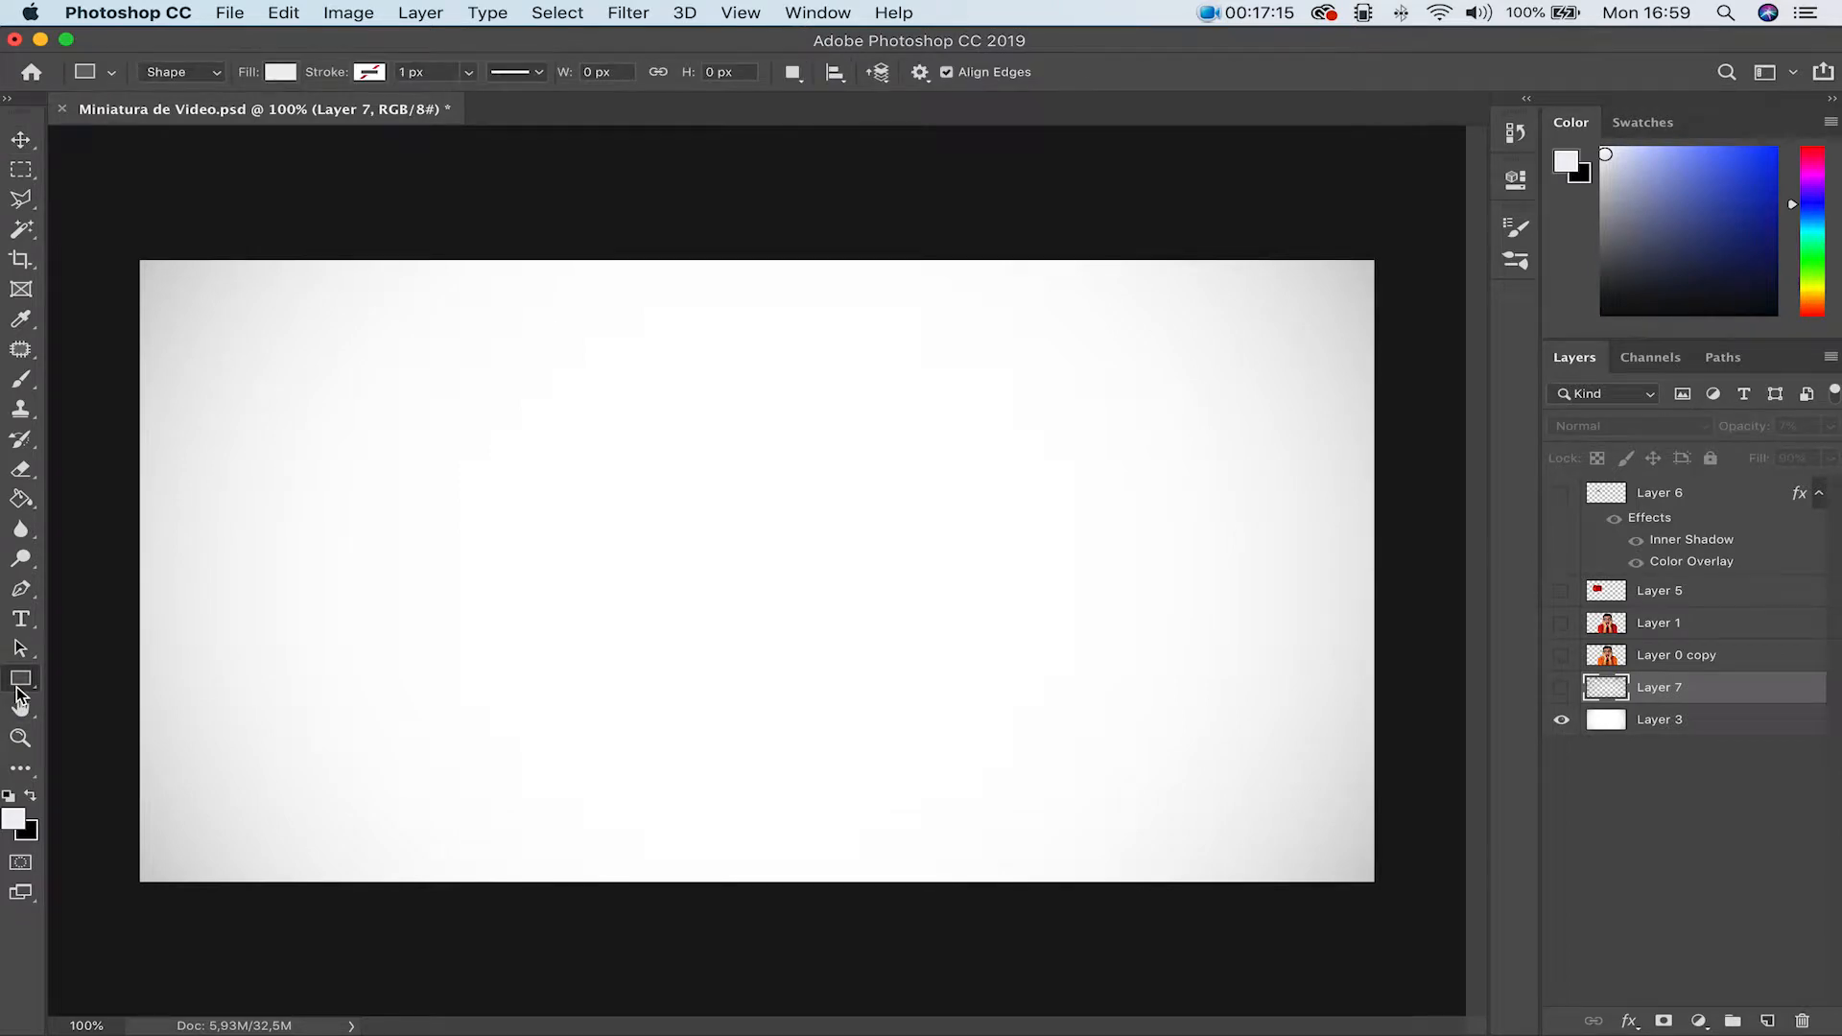
drag(516, 354, 887, 556)
click(1441, 171)
key(super+z)
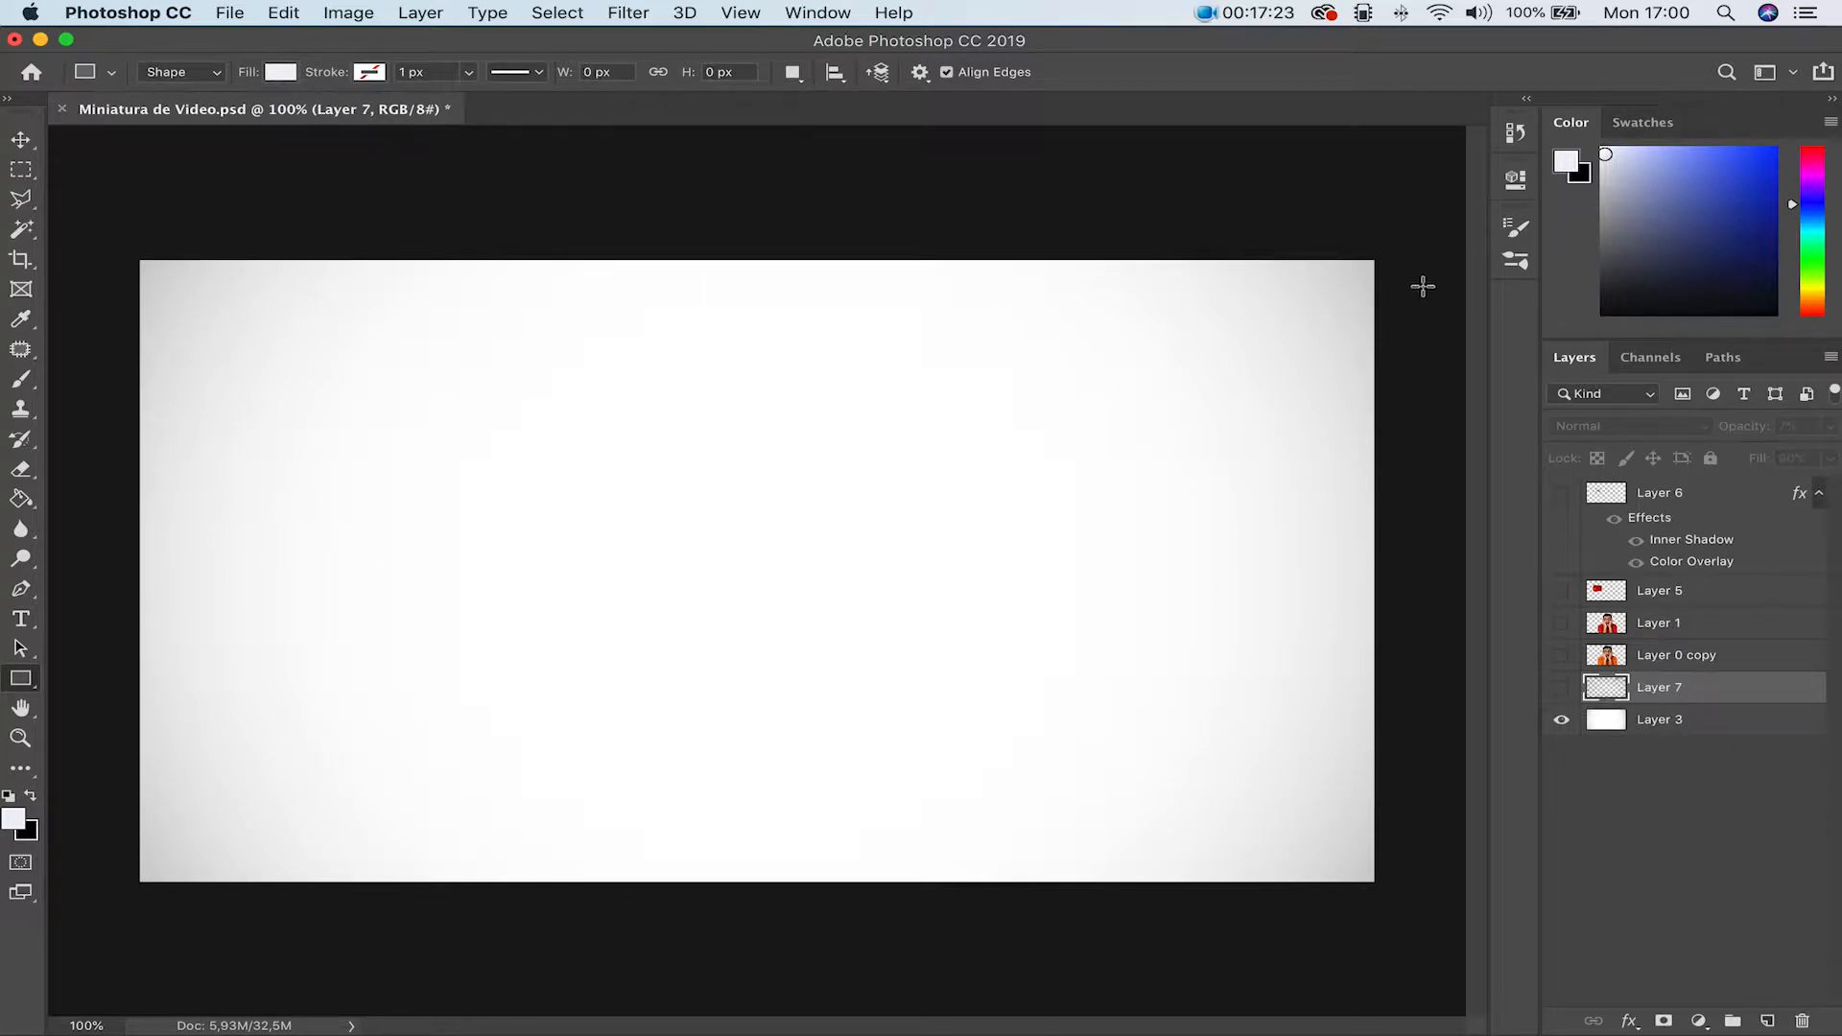
Step: Show Layer 7 and Layer 0 copy, and briefly preview Layer 5 and Layer 1 before hiding them again
click(1562, 688)
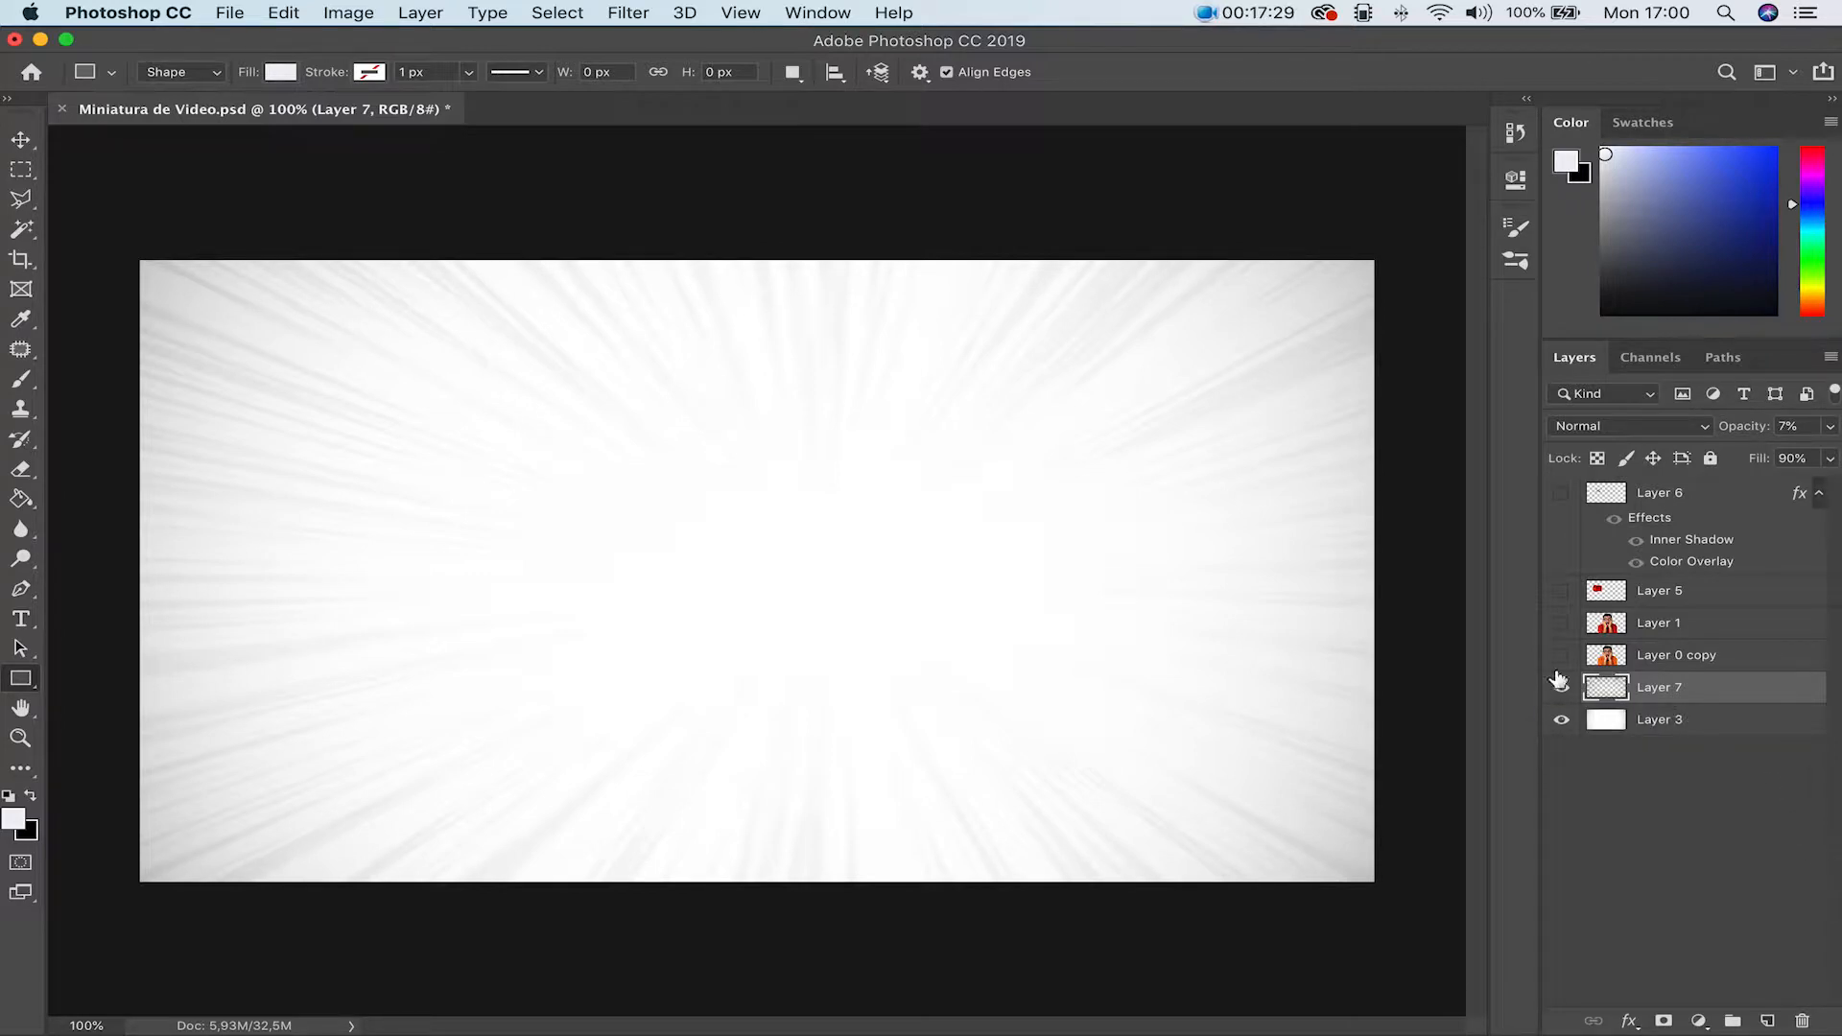
click(1561, 656)
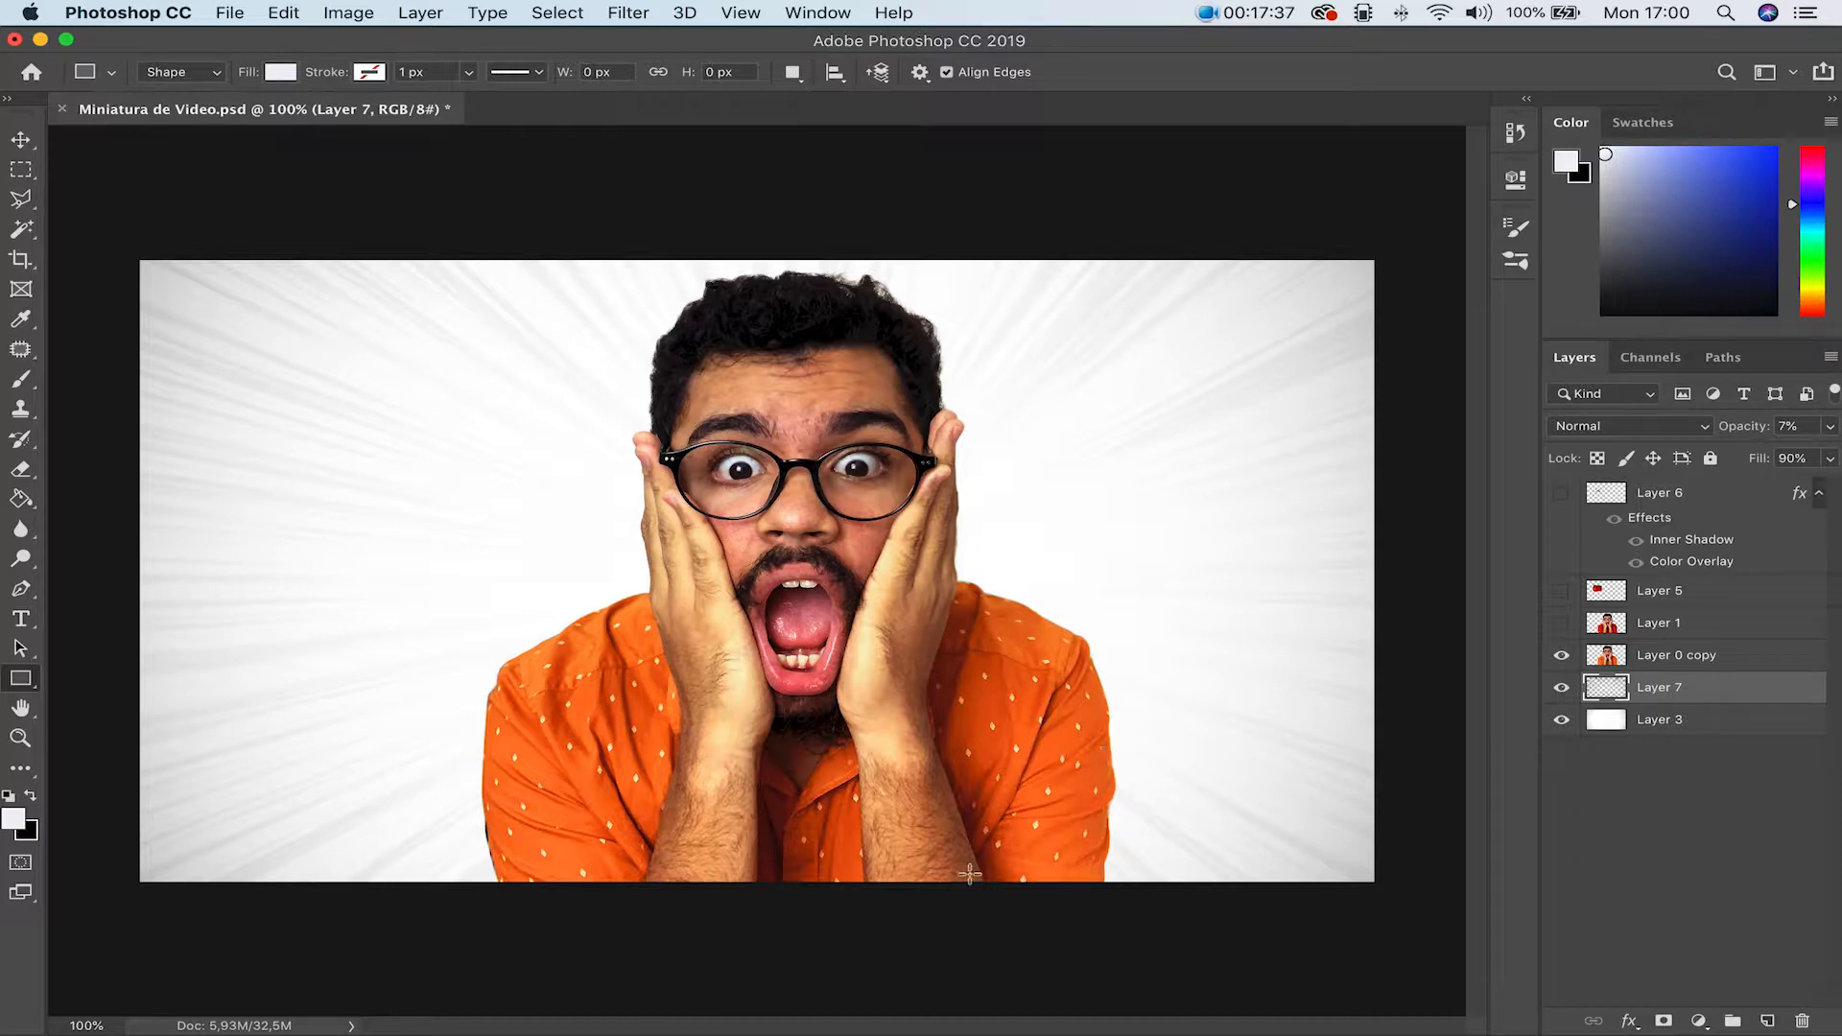
click(1562, 591)
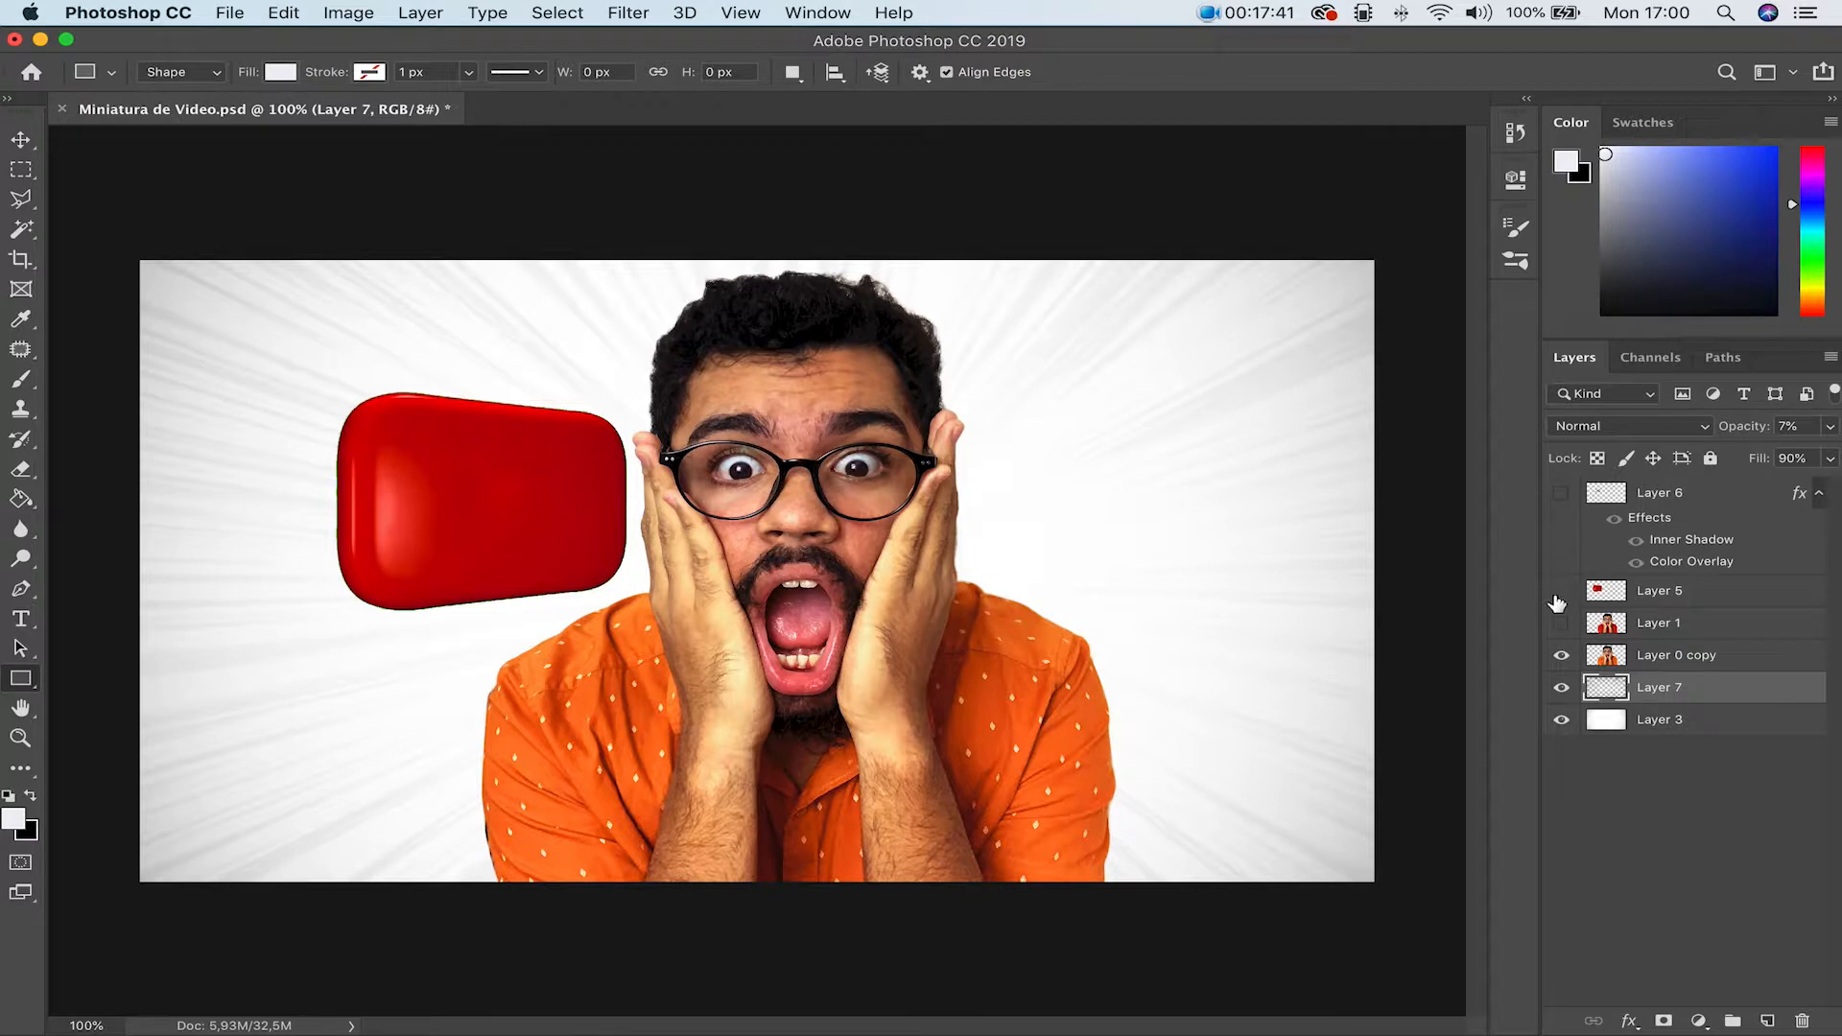
click(1560, 592)
click(1563, 625)
click(1563, 625)
click(1564, 626)
click(1564, 626)
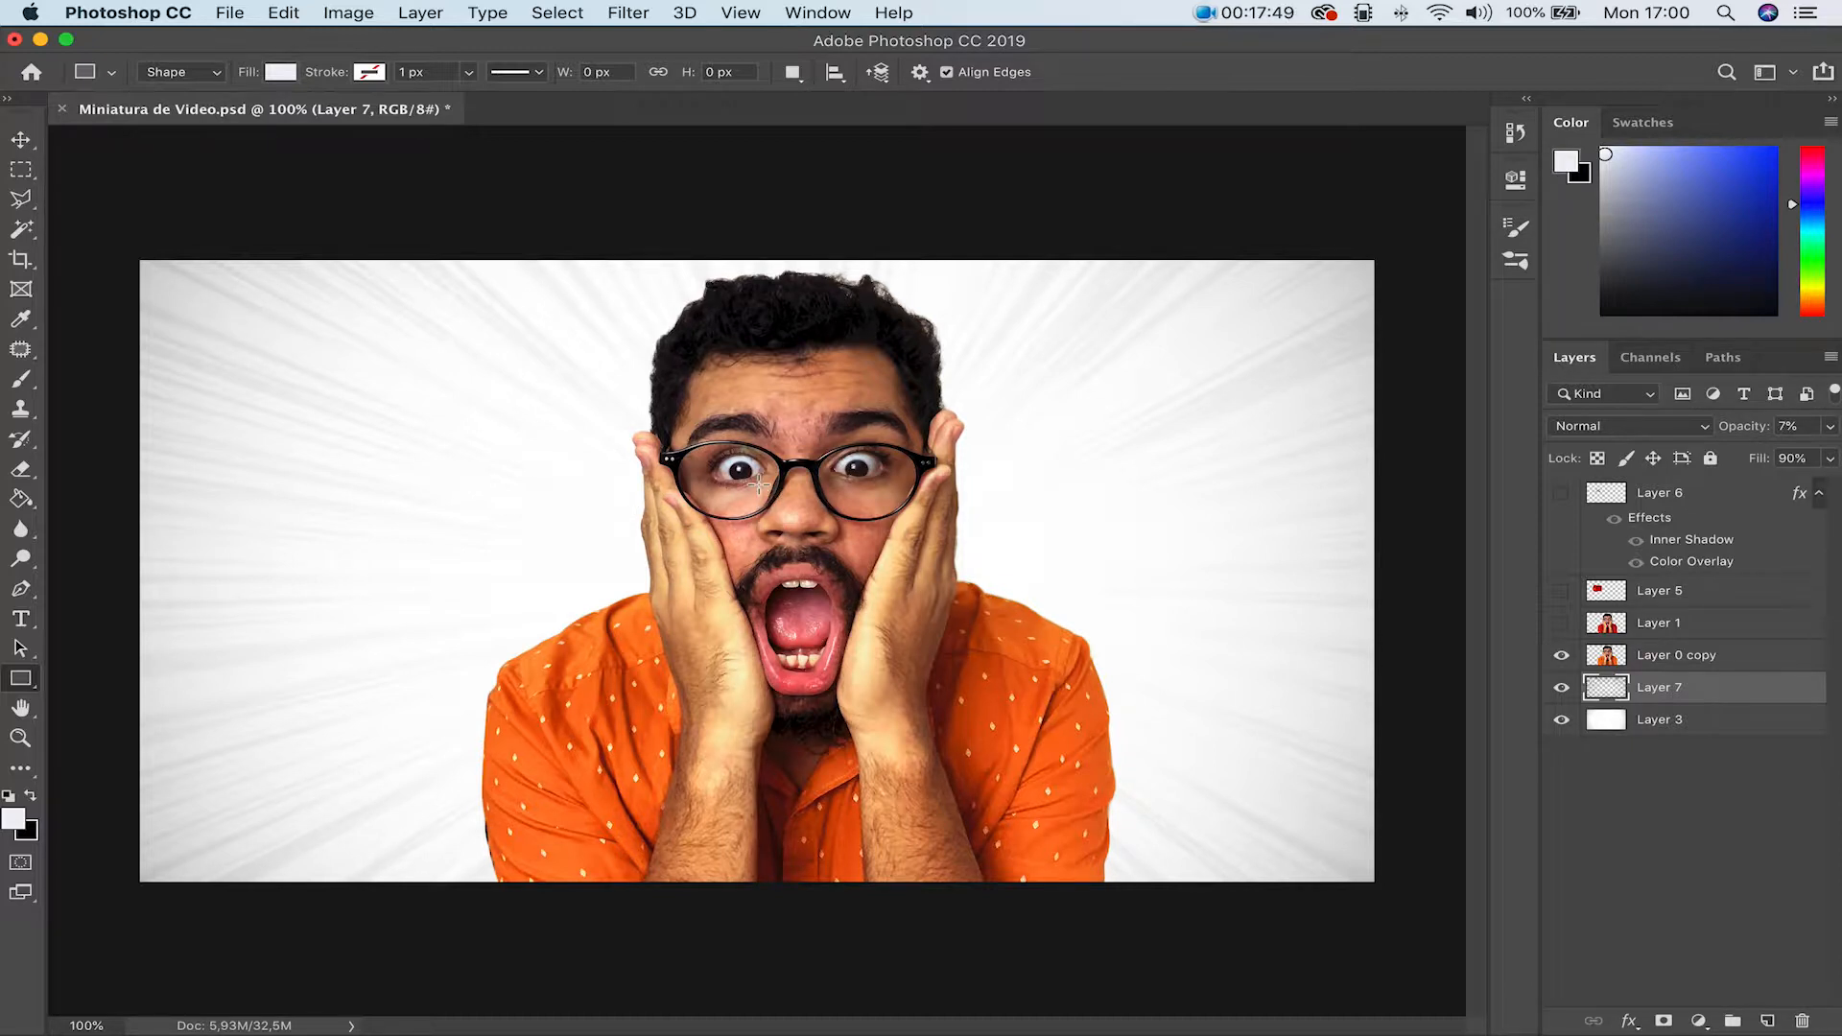
Step: Compare the orange and red shirt versions by toggling Layer 1, leaving the red shirt shown
click(1562, 623)
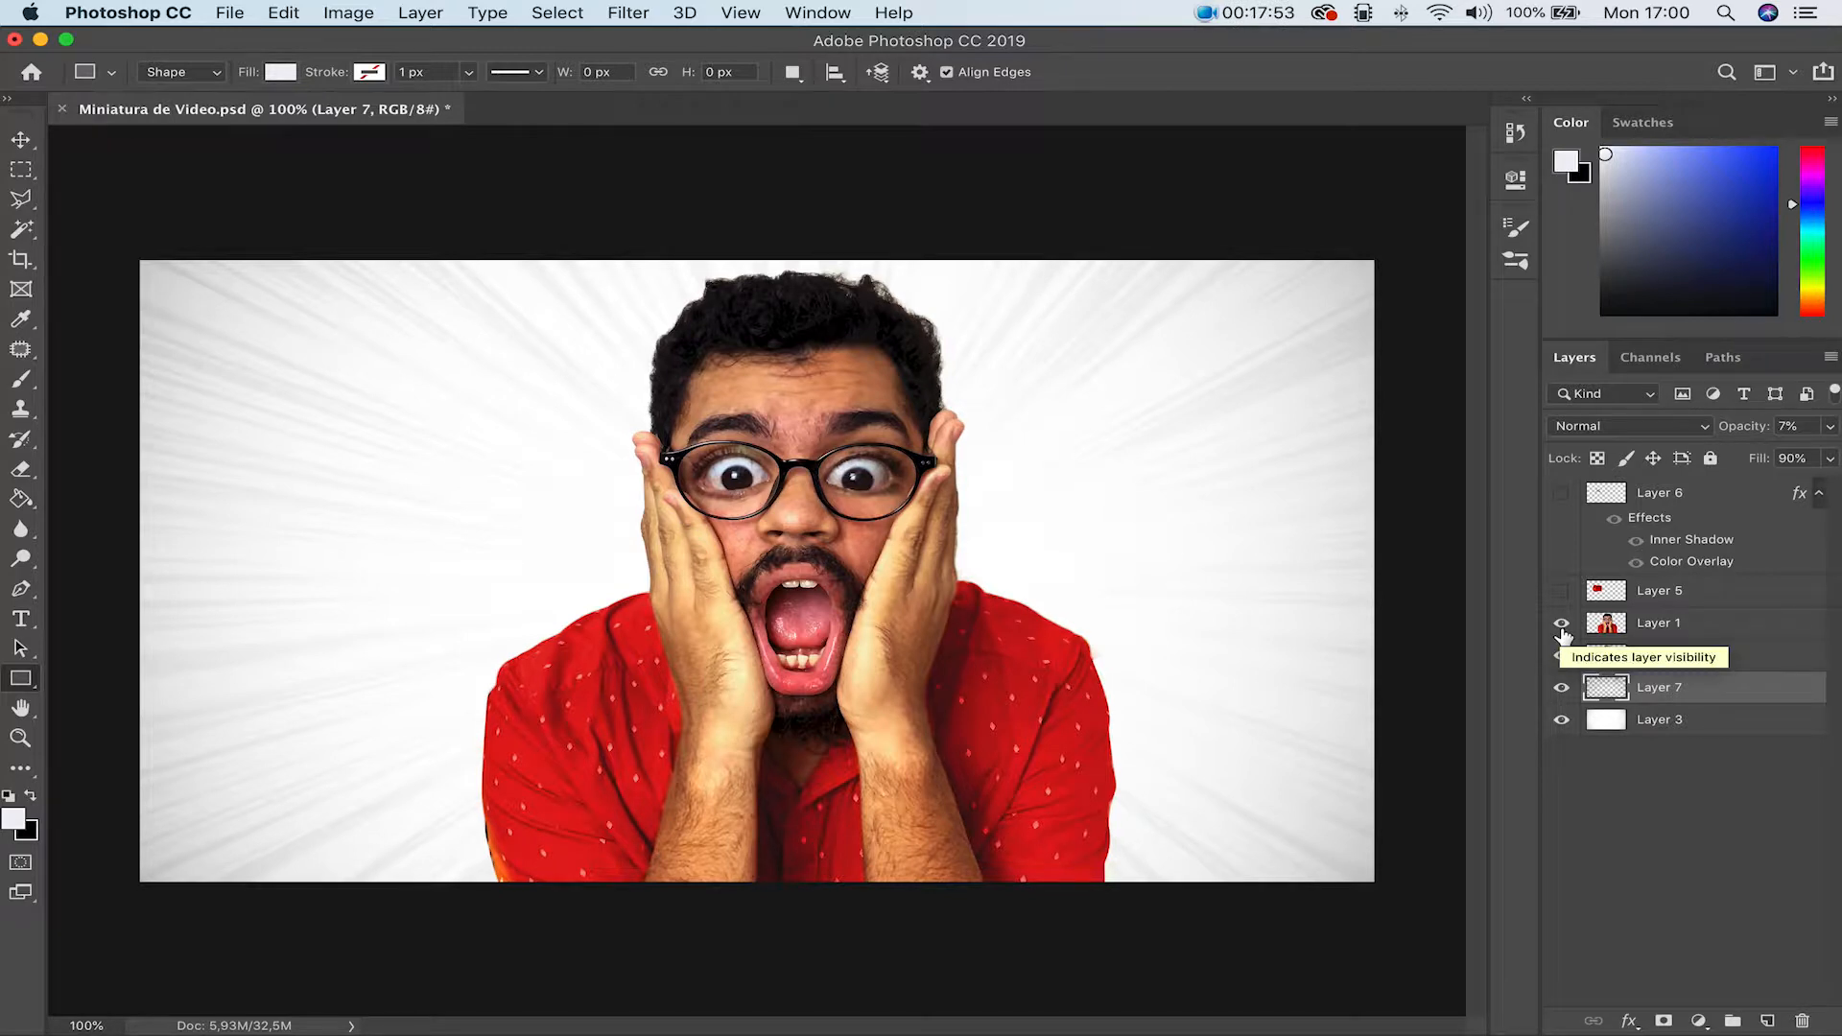
click(1562, 625)
click(1562, 625)
click(1562, 624)
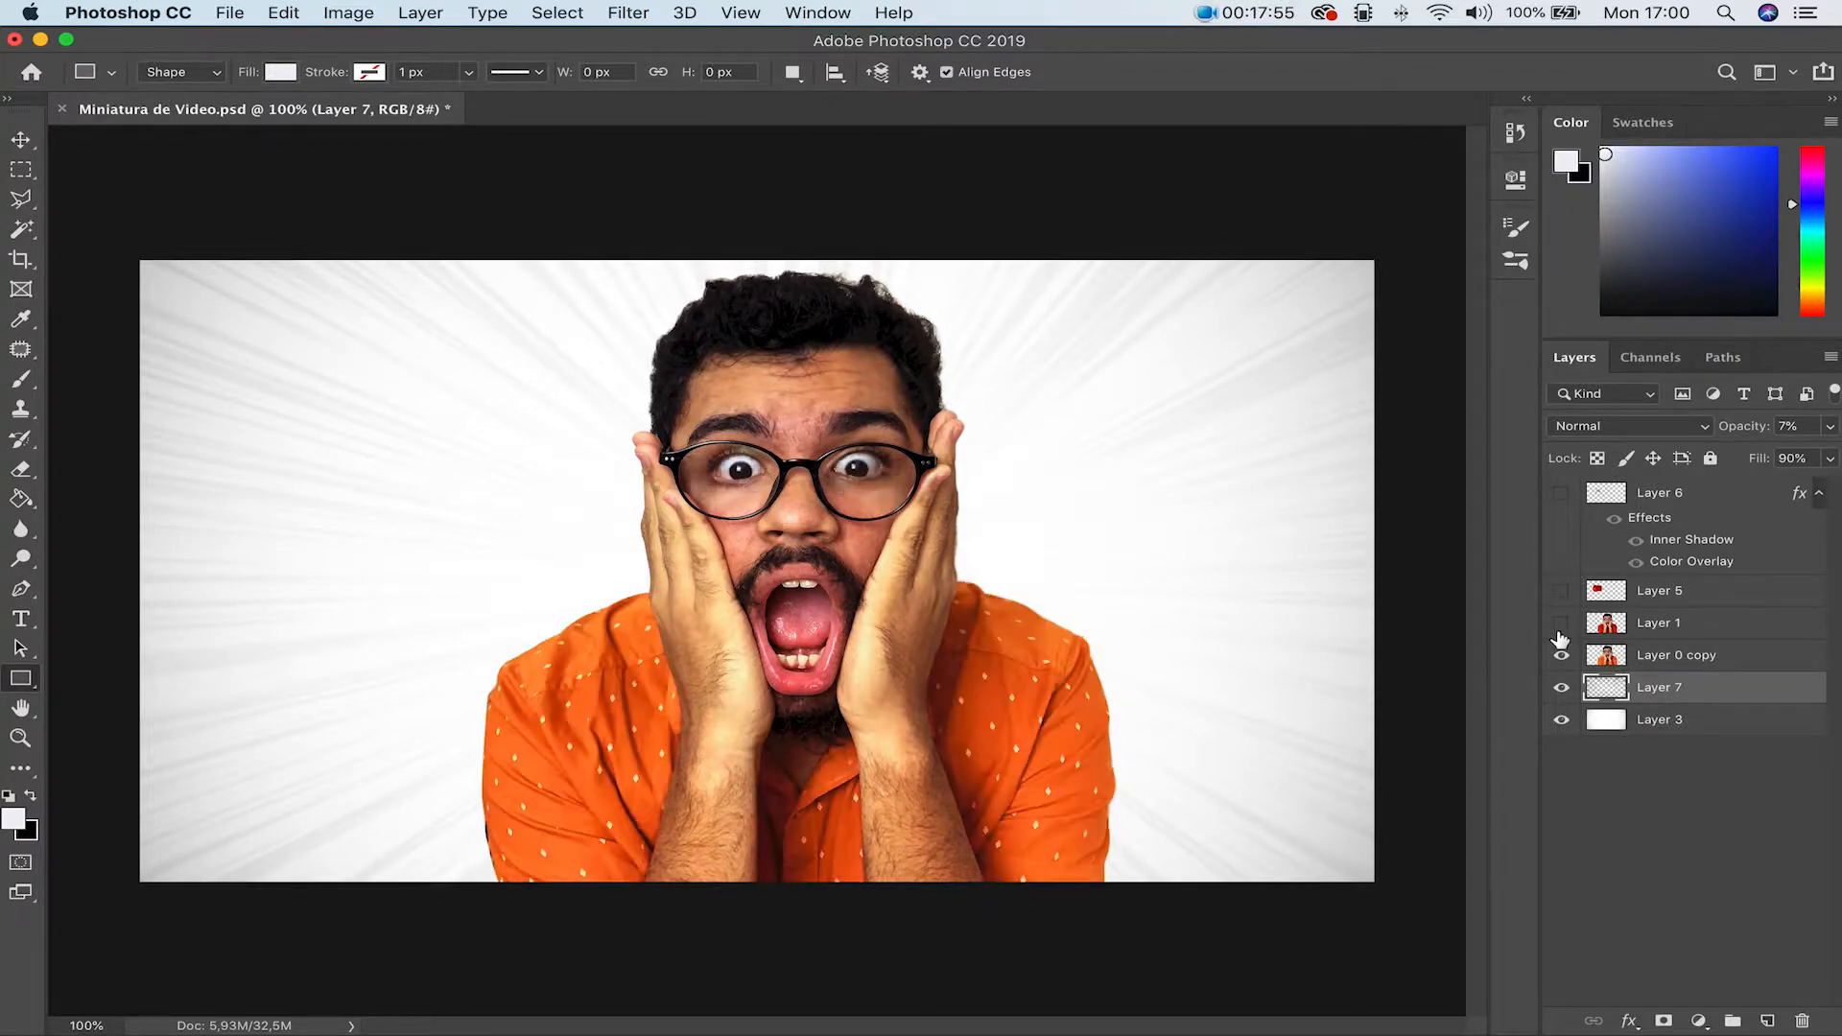
click(1561, 634)
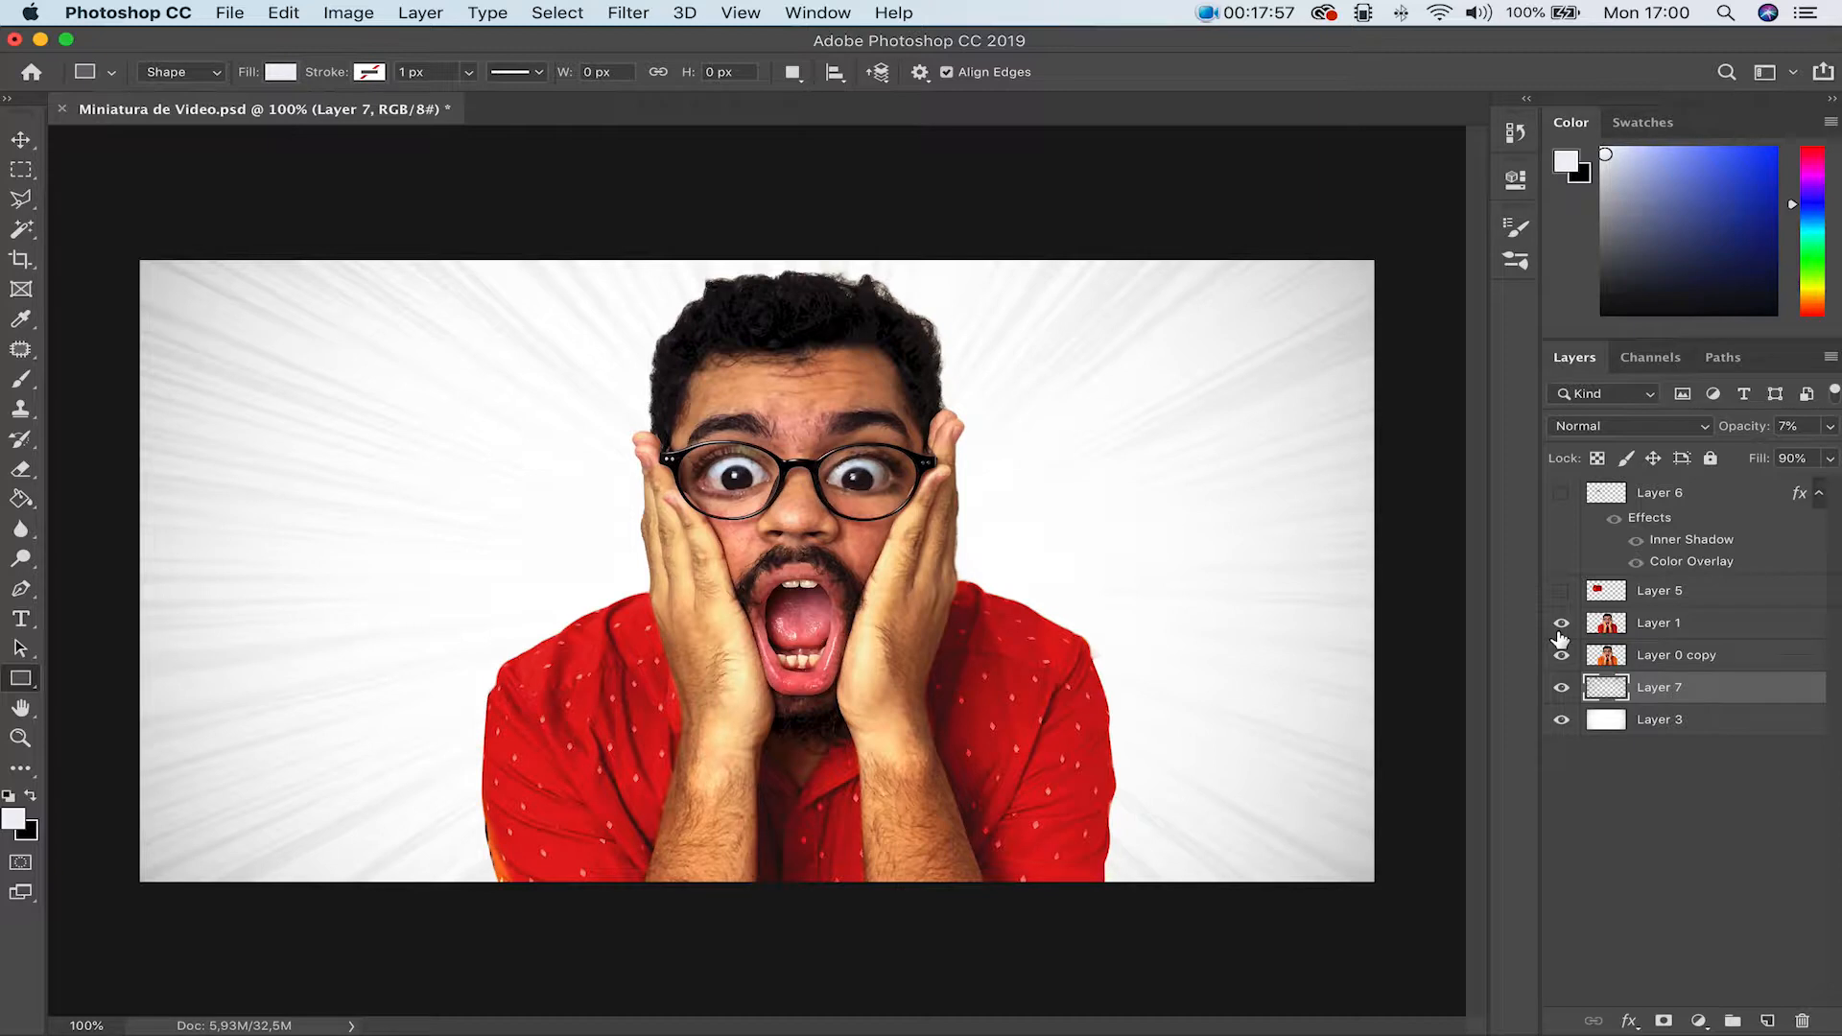
Step: Show Layer 5 and Layer 6 to bring back the red button with its sad face
click(1562, 591)
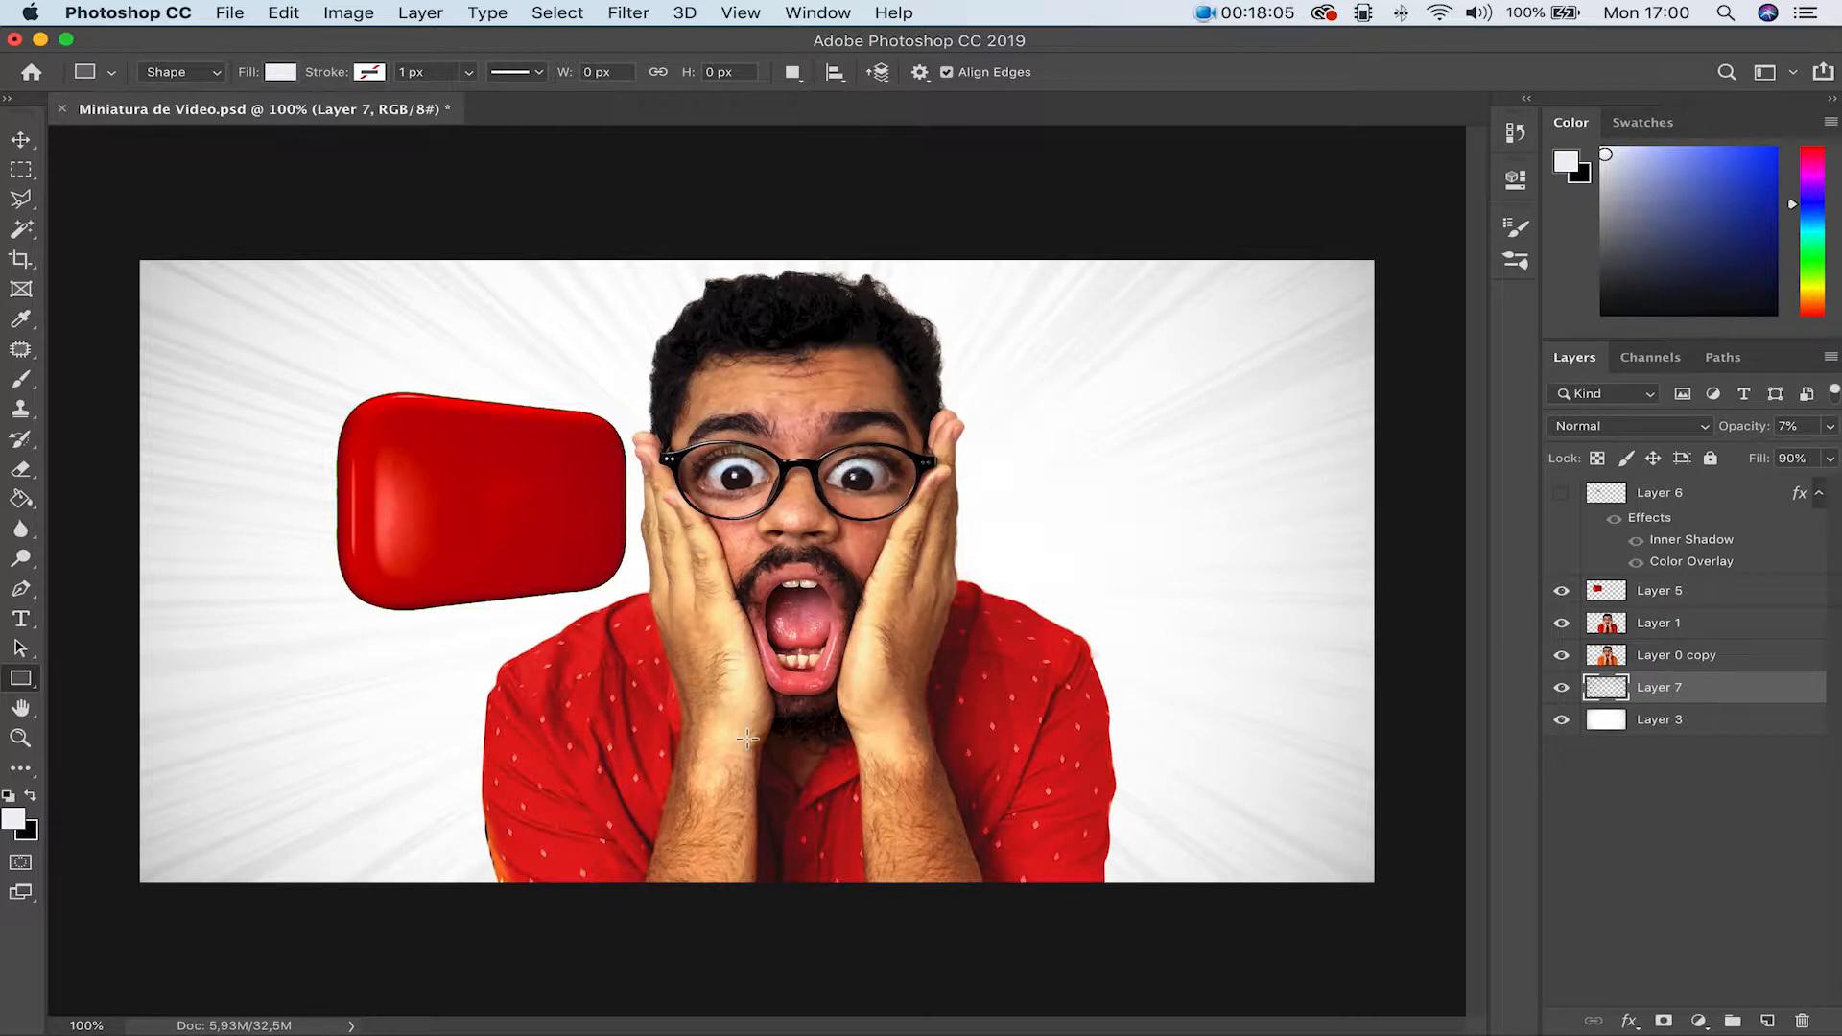
click(1562, 492)
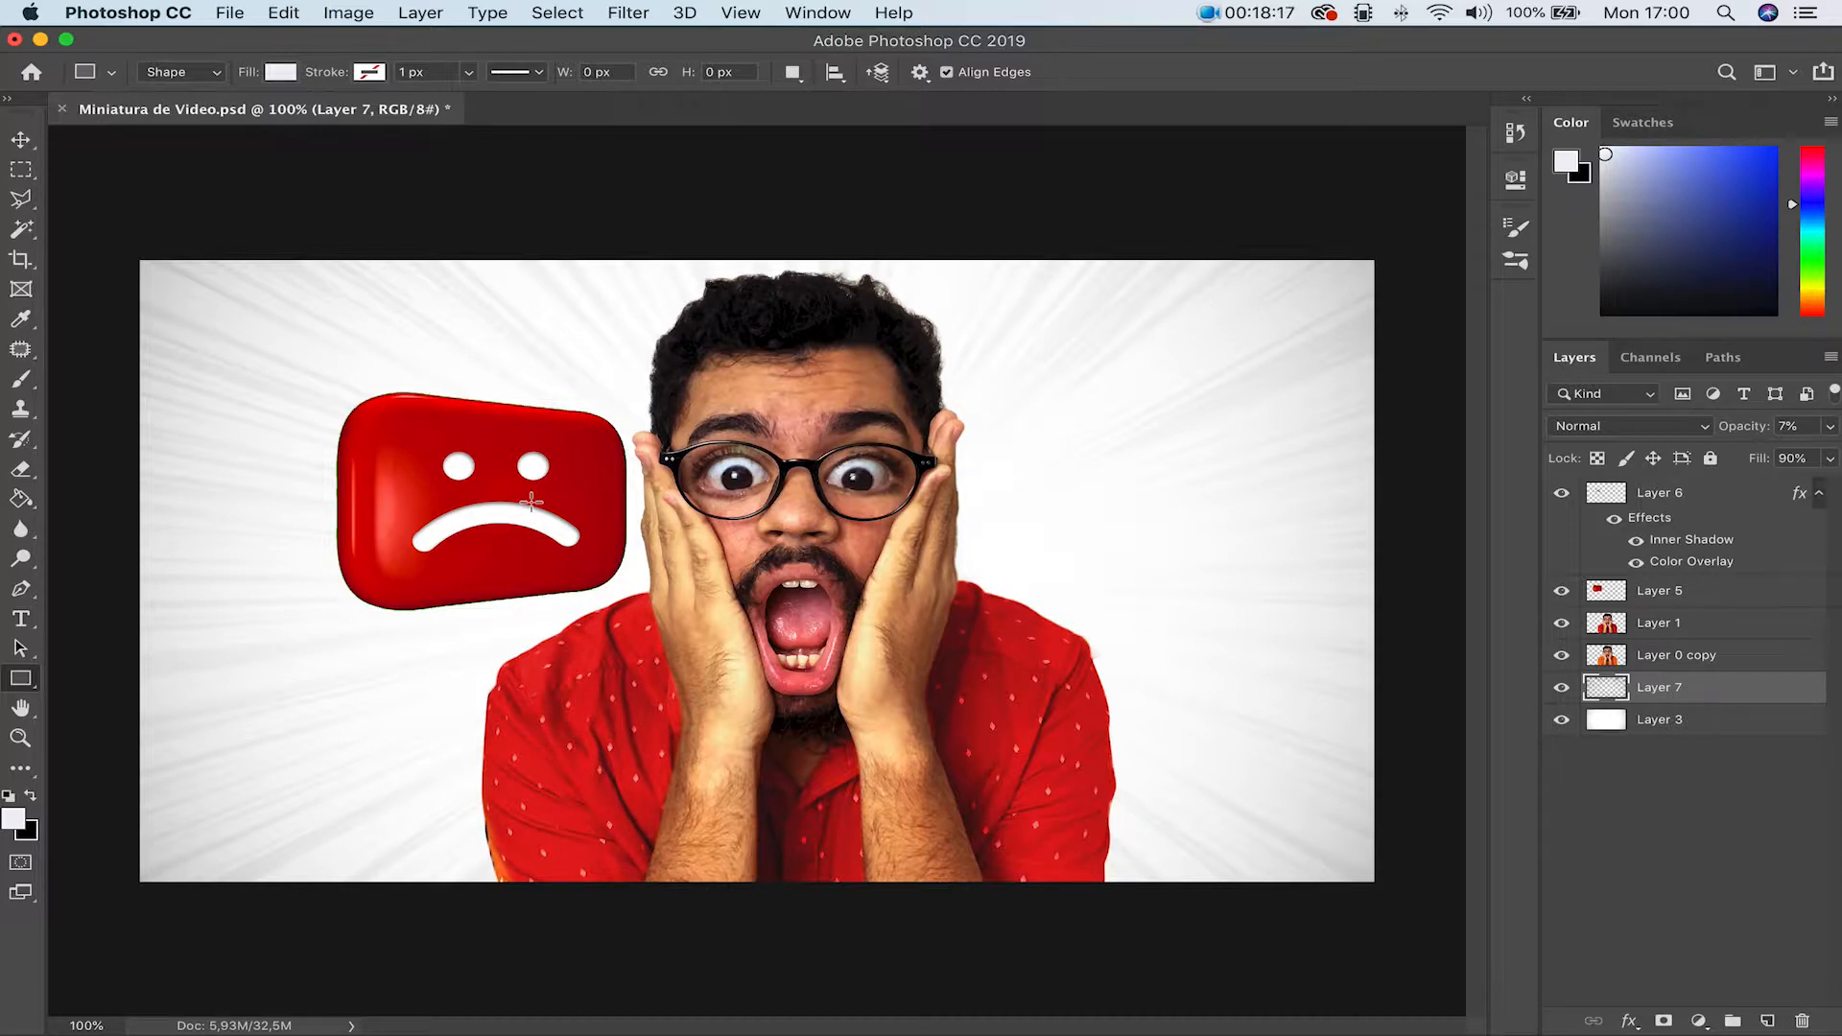
click(1594, 719)
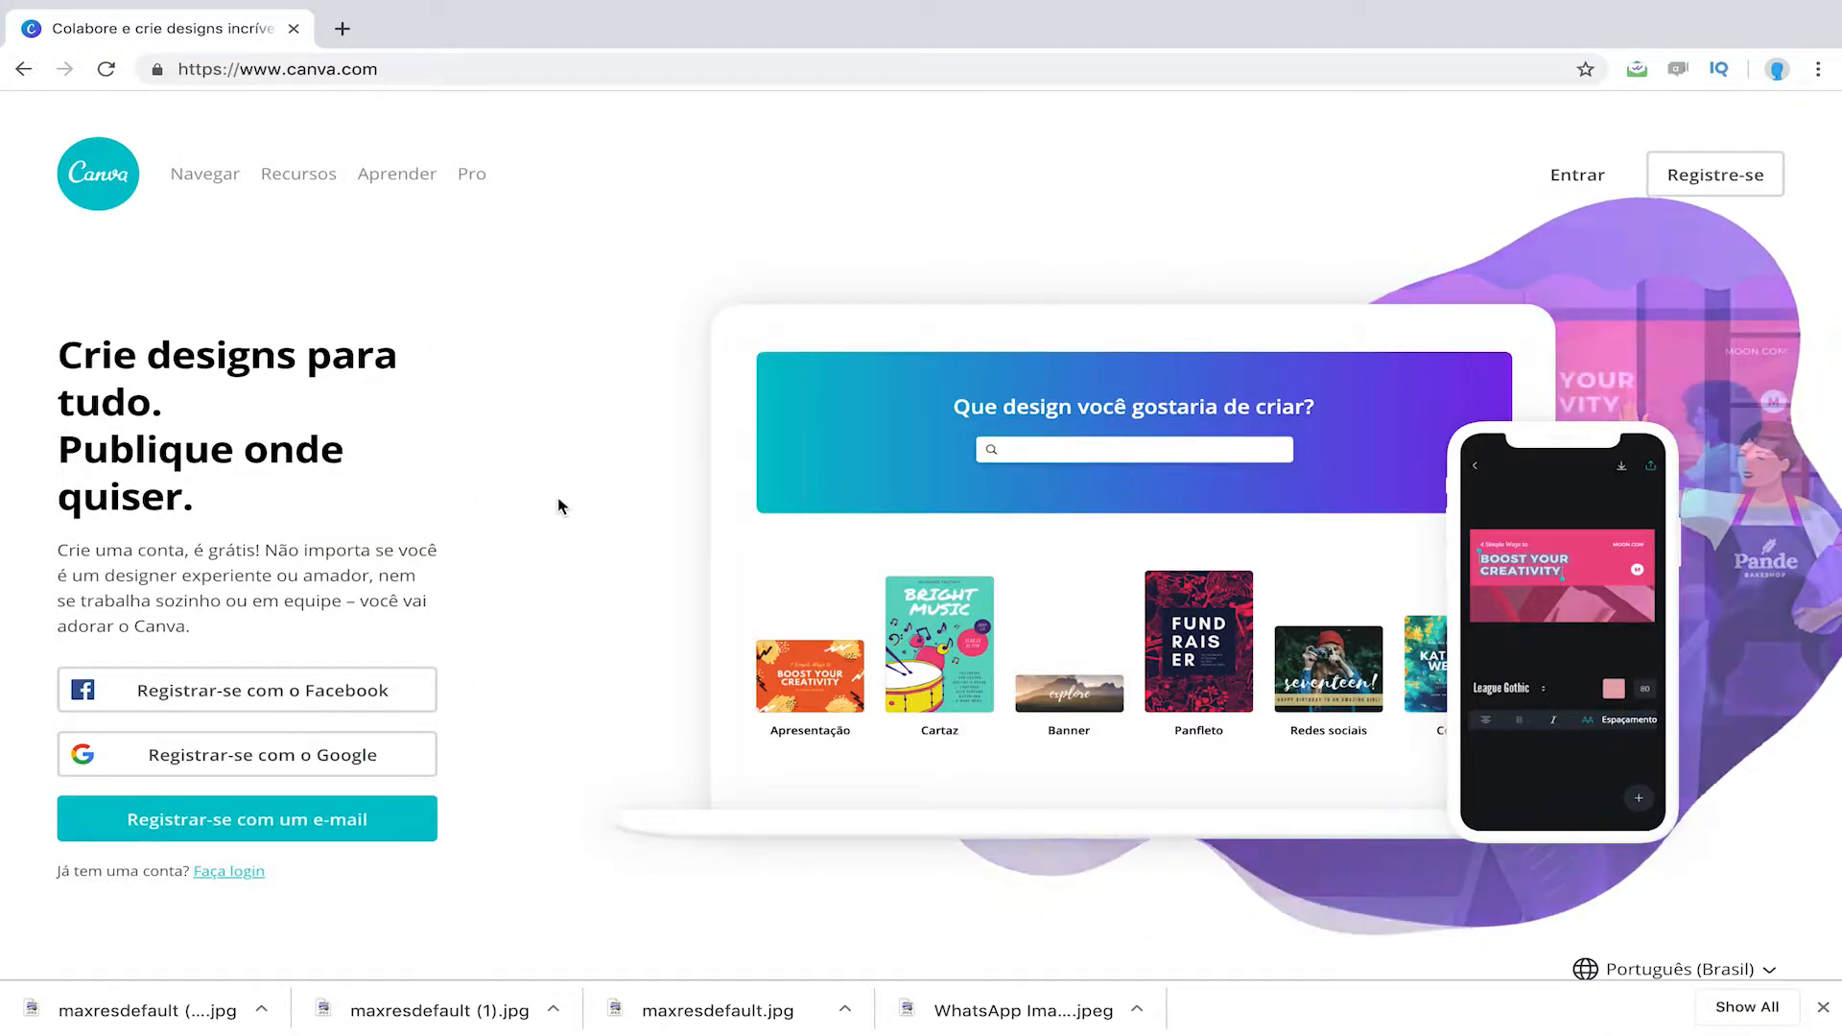
Step: Close the downloads bar on the Canva home page and sign up with Facebook
scroll(554, 508, down, 1)
scroll(543, 514, up, 1)
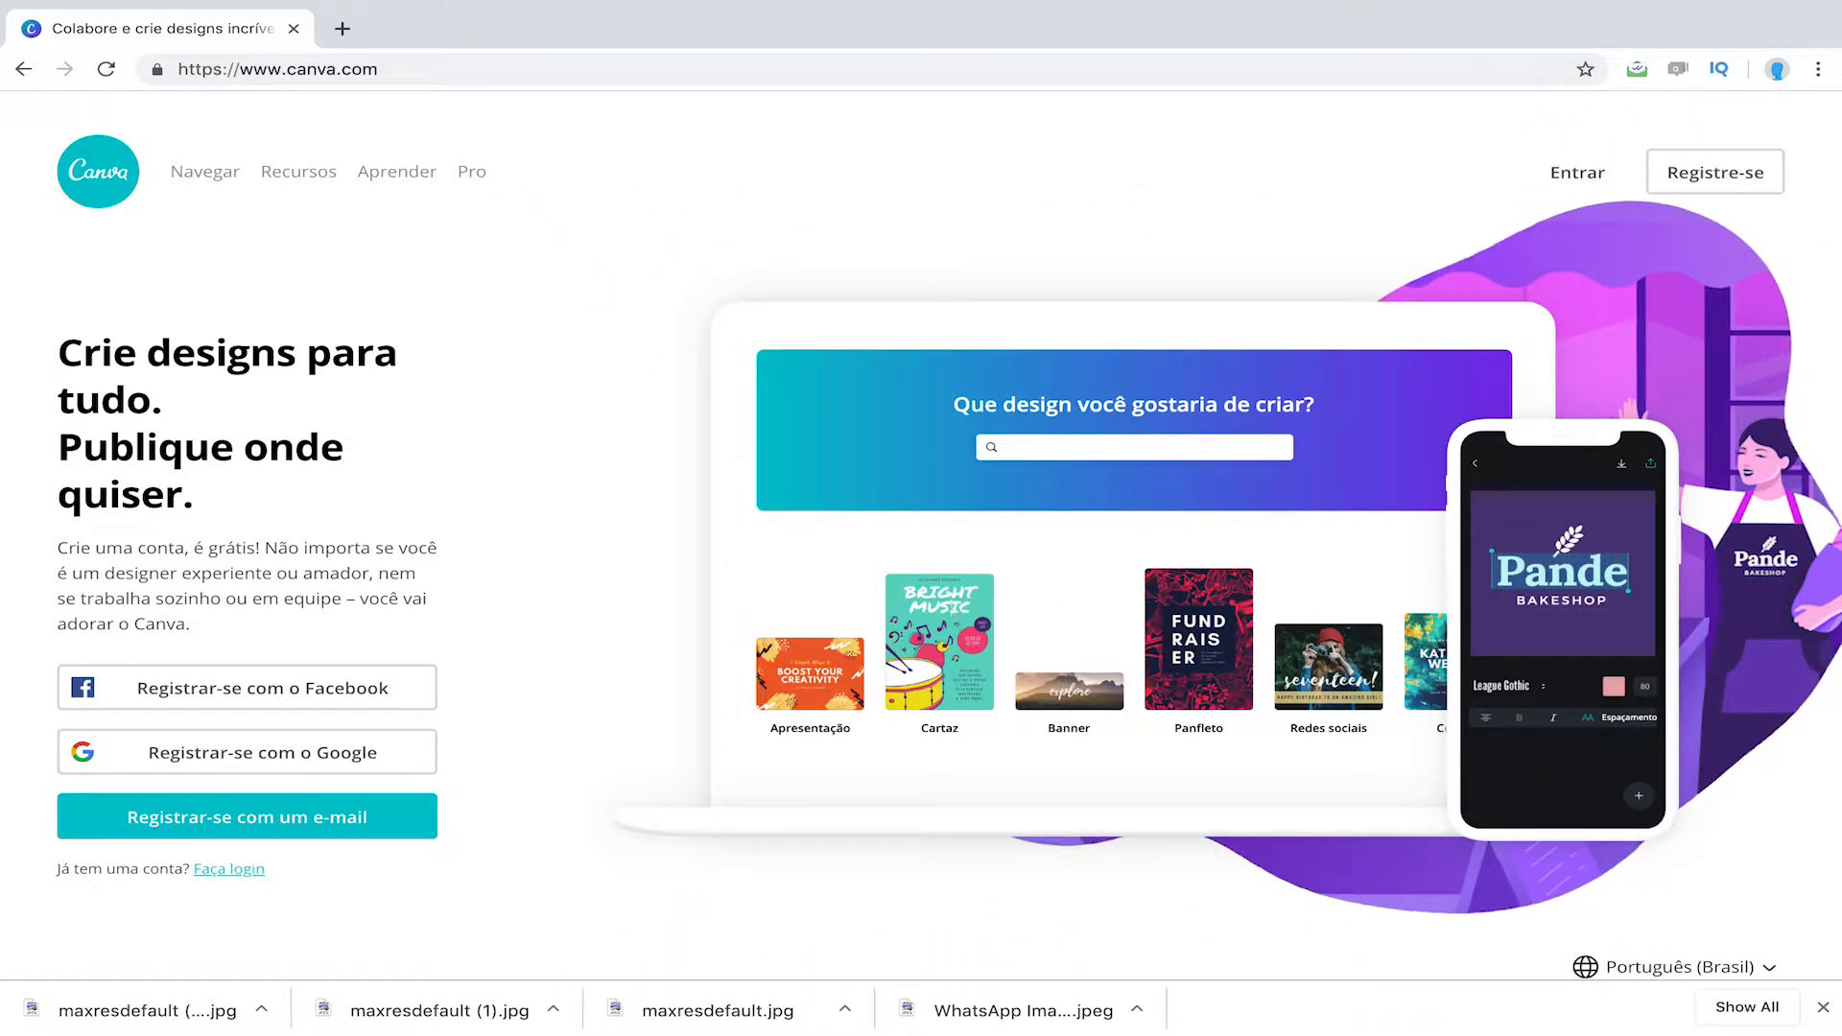
click(1823, 1006)
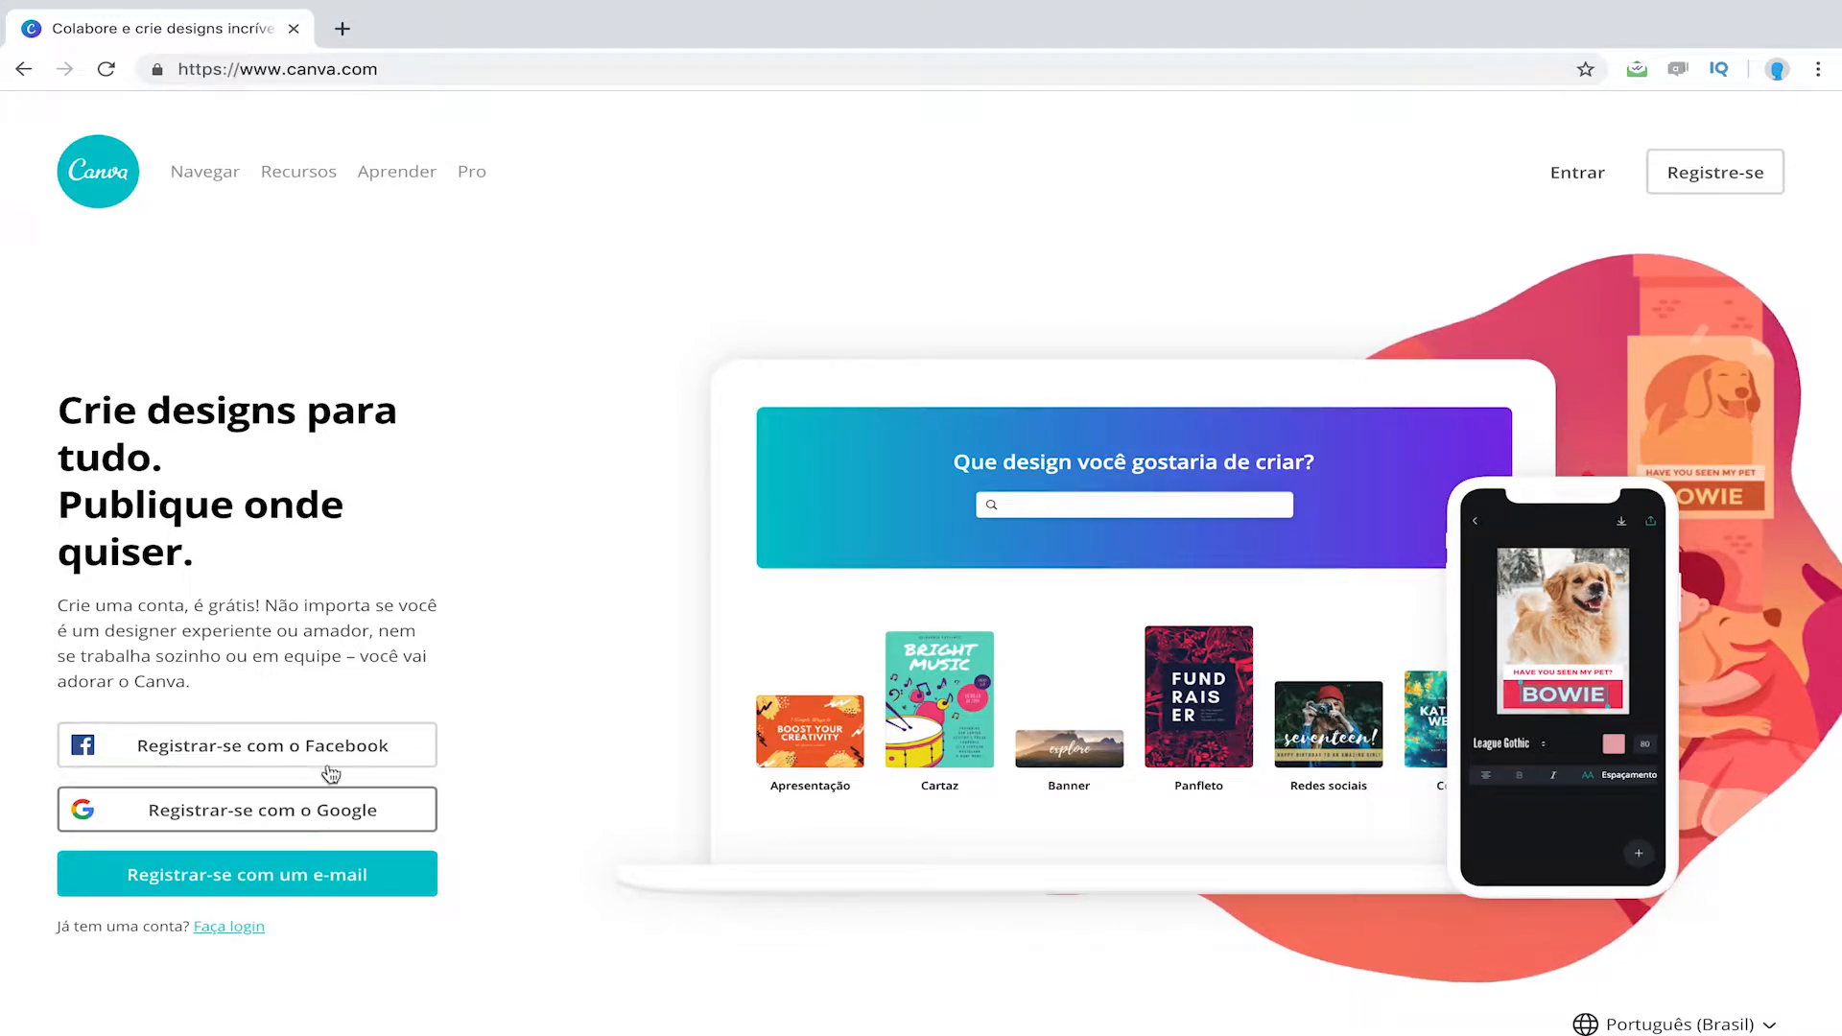
click(301, 751)
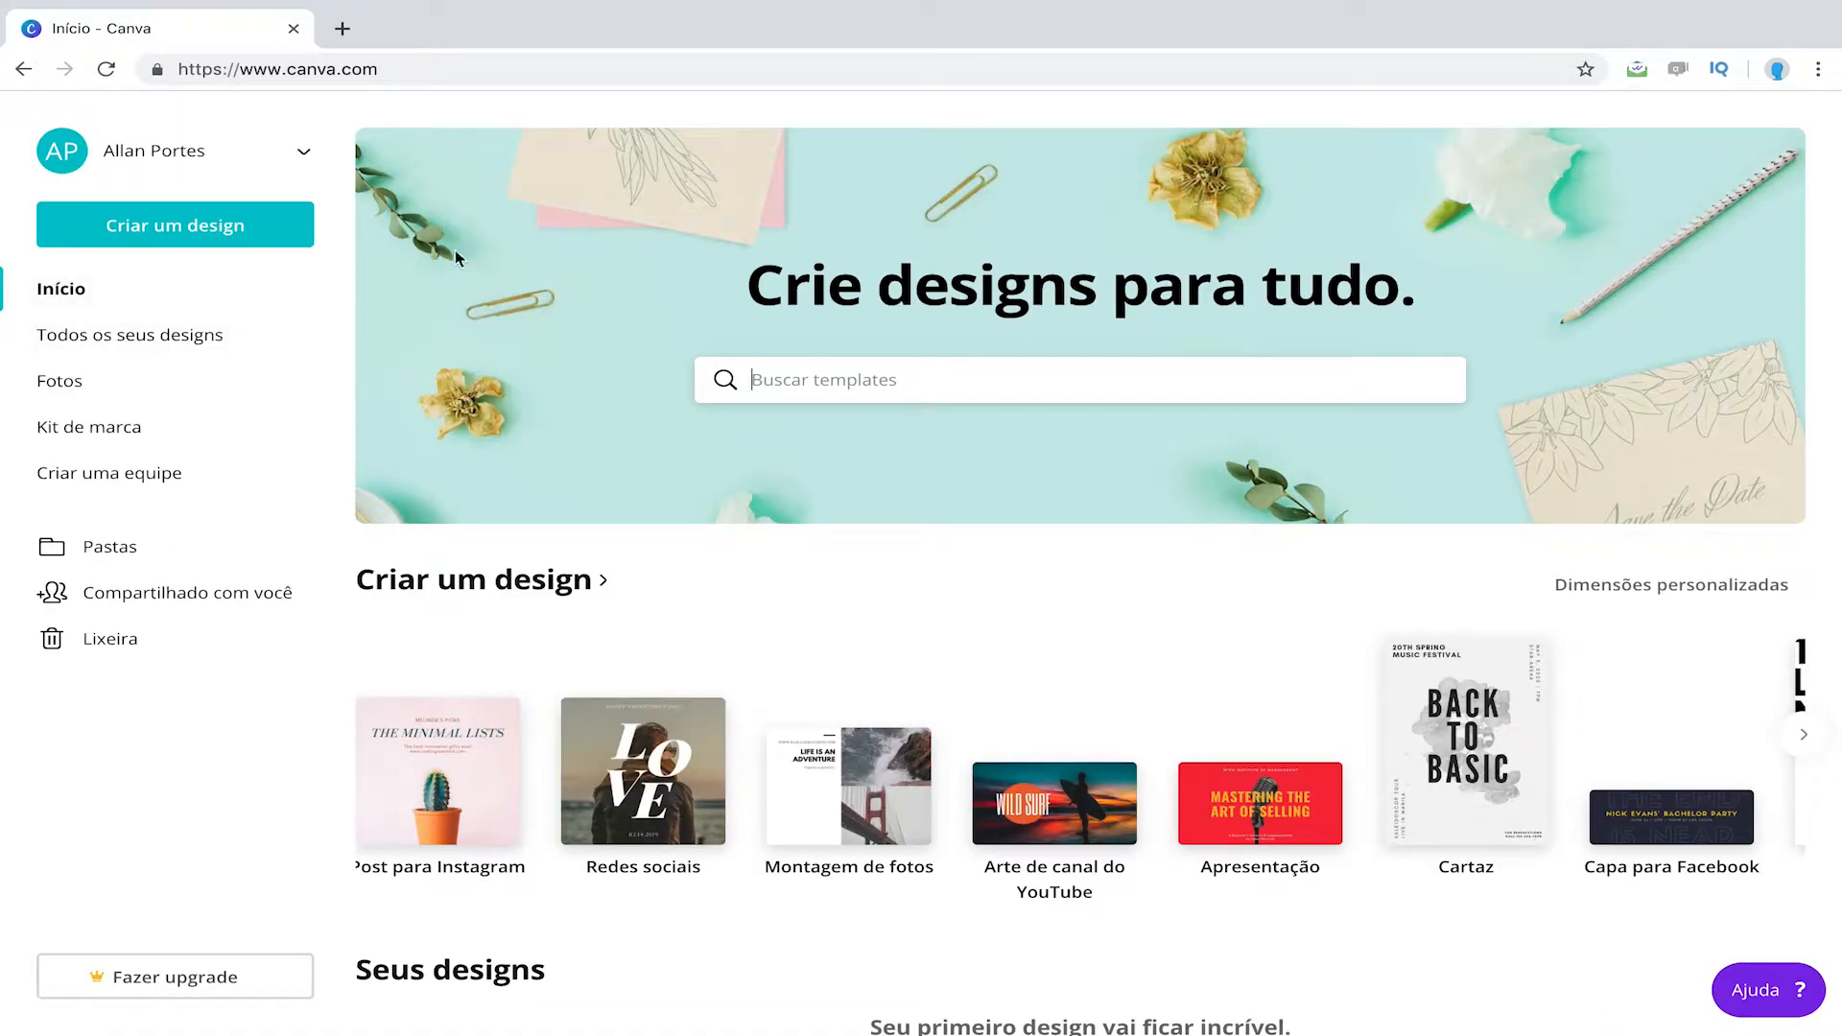
Step: Browse the design types under Criar um design until Miniatura do YouTube is reached
click(307, 152)
click(307, 154)
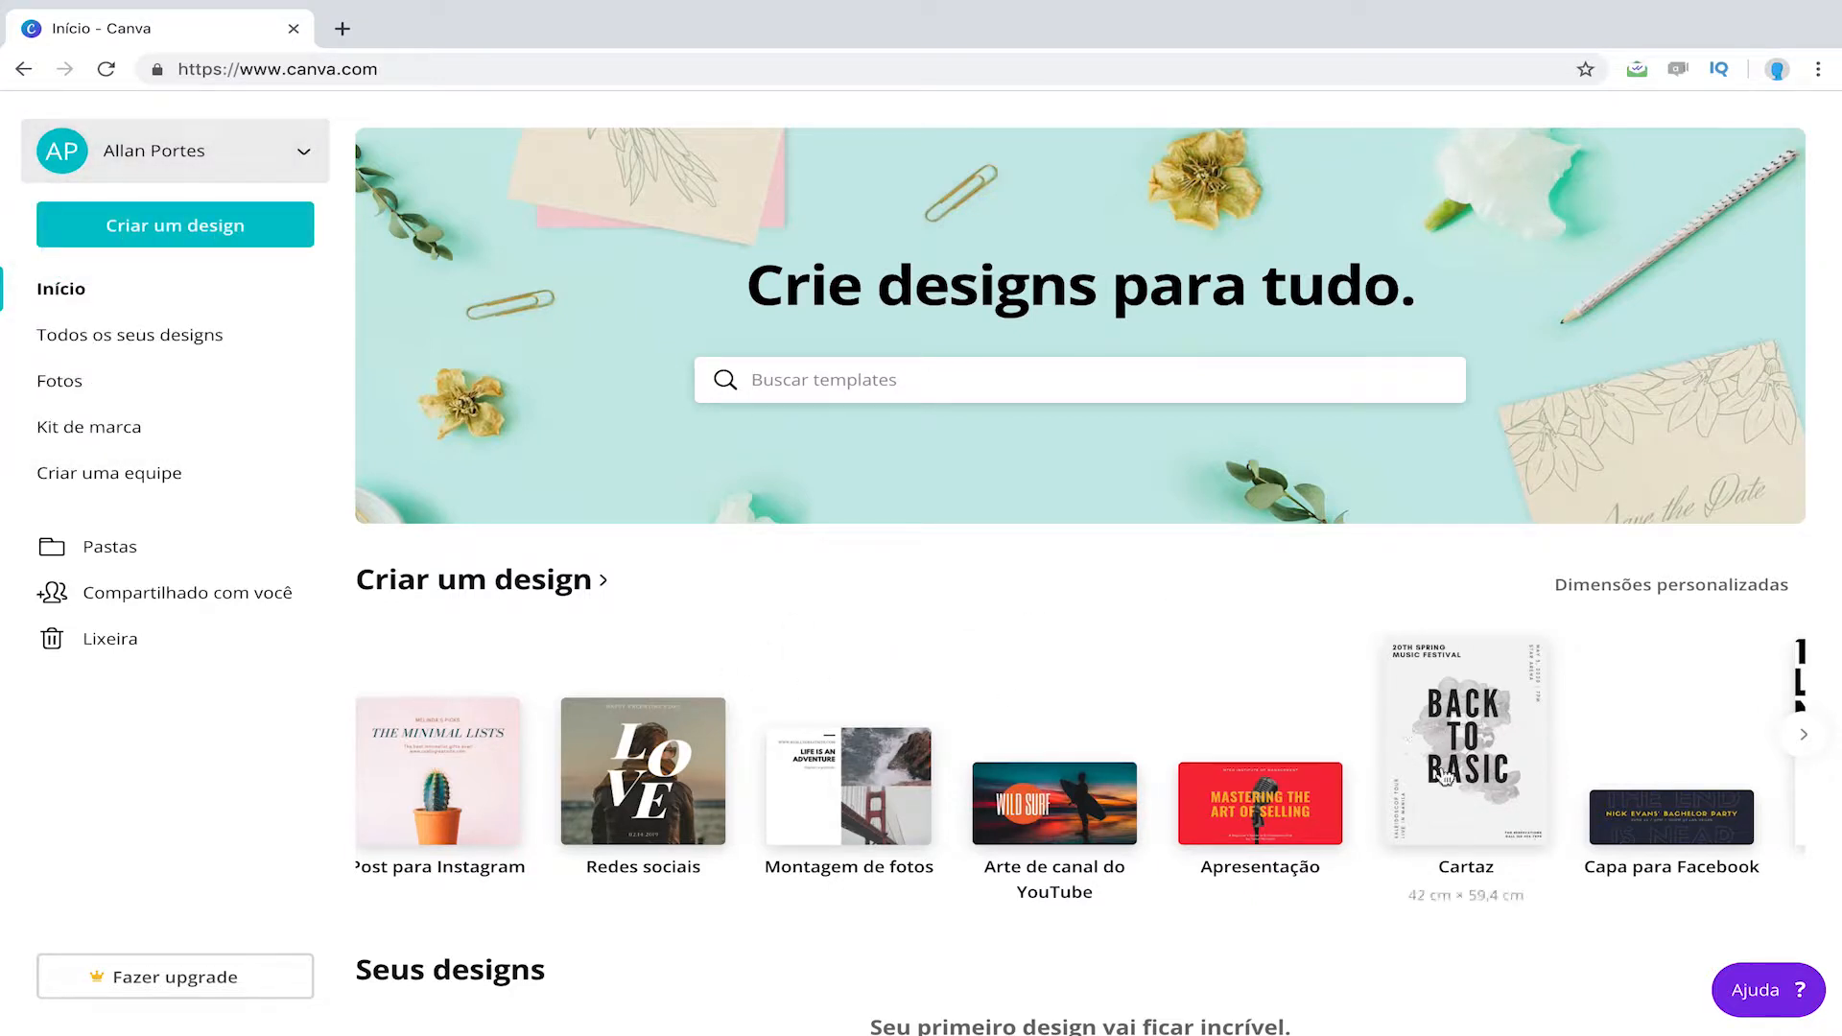
scroll(1462, 814, right, 3)
mouse_move(1462, 814)
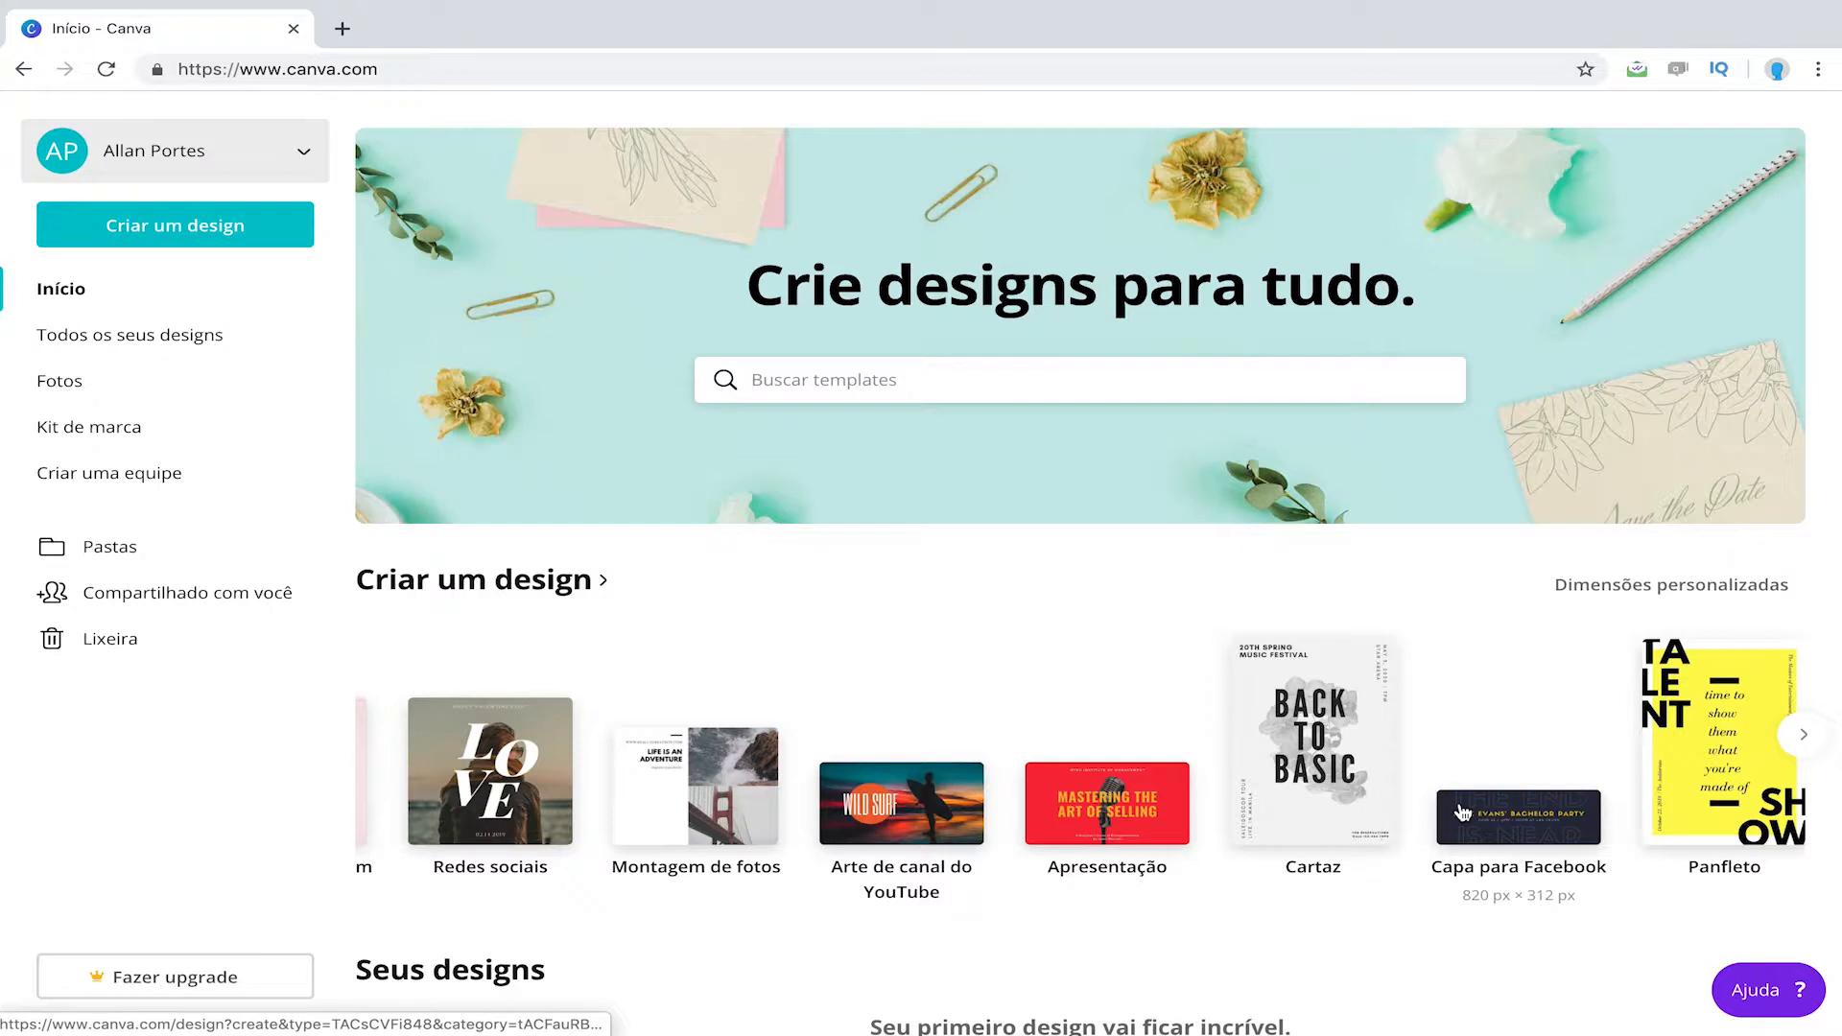
scroll(1462, 814, right, 2)
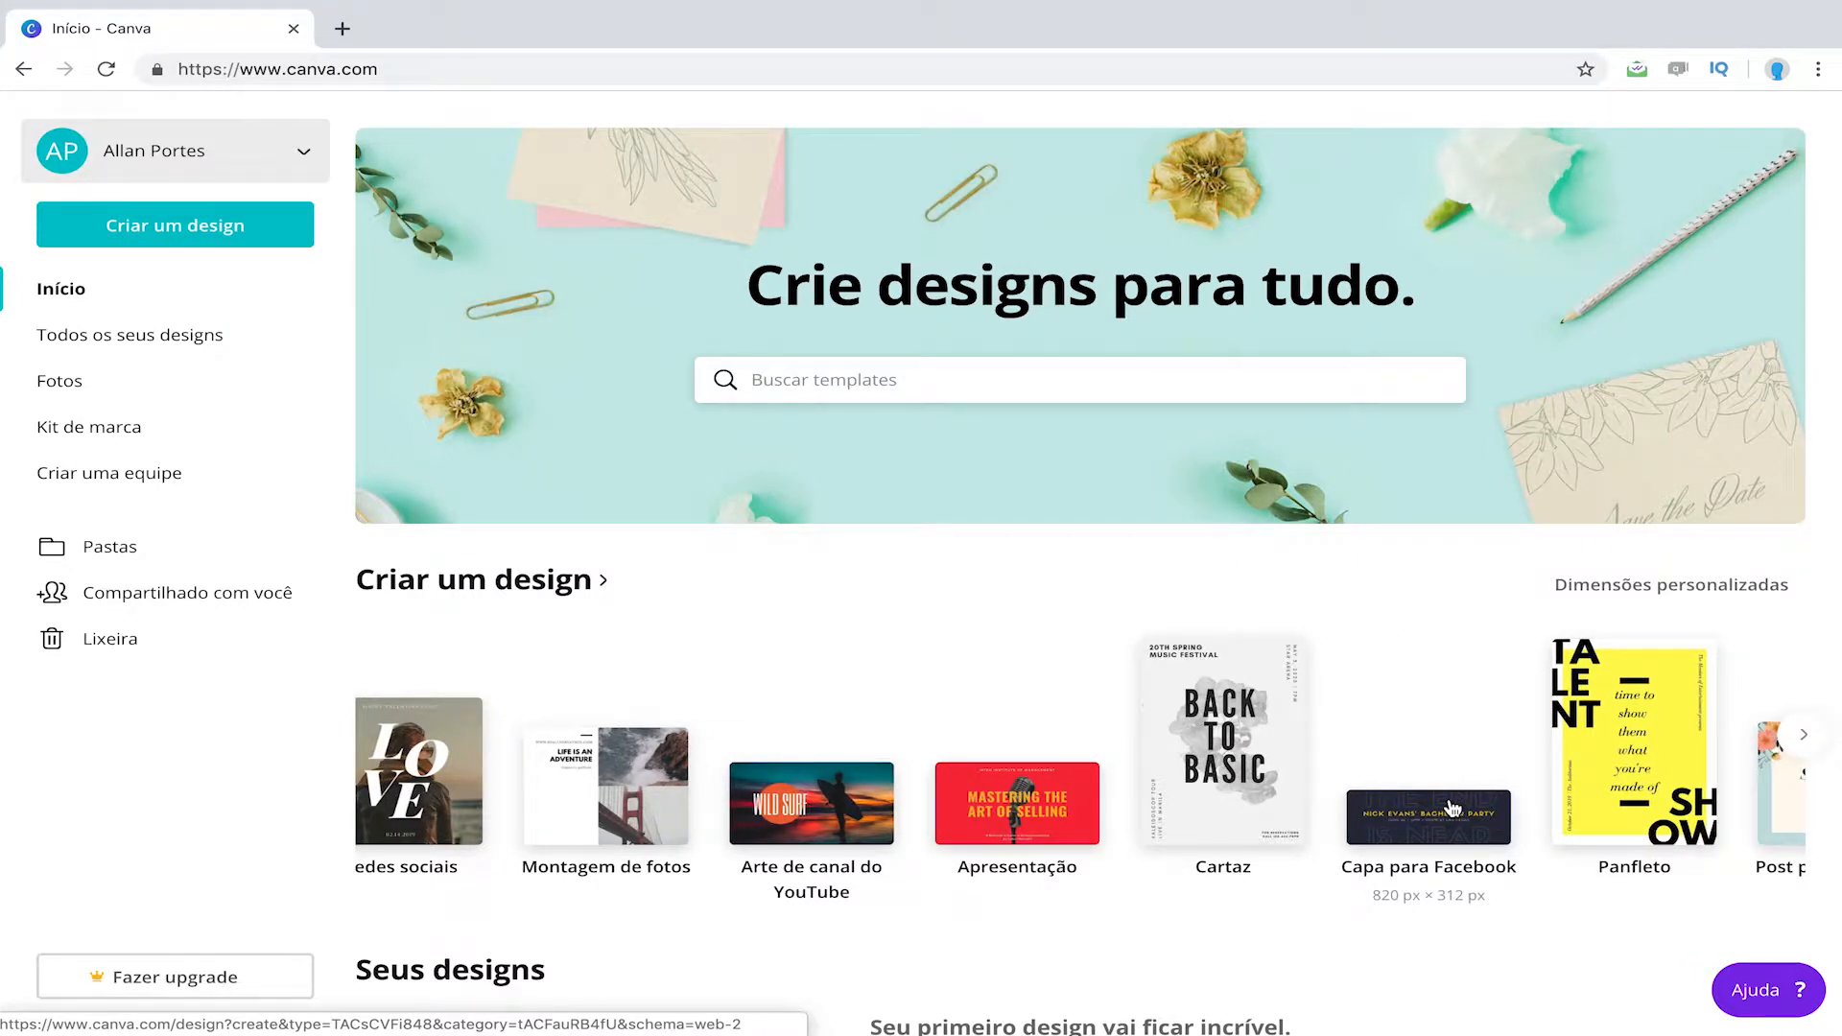
scroll(1451, 809, right, 20)
scroll(1452, 809, right, 20)
scroll(1300, 738, right, 20)
scroll(1335, 740, right, 20)
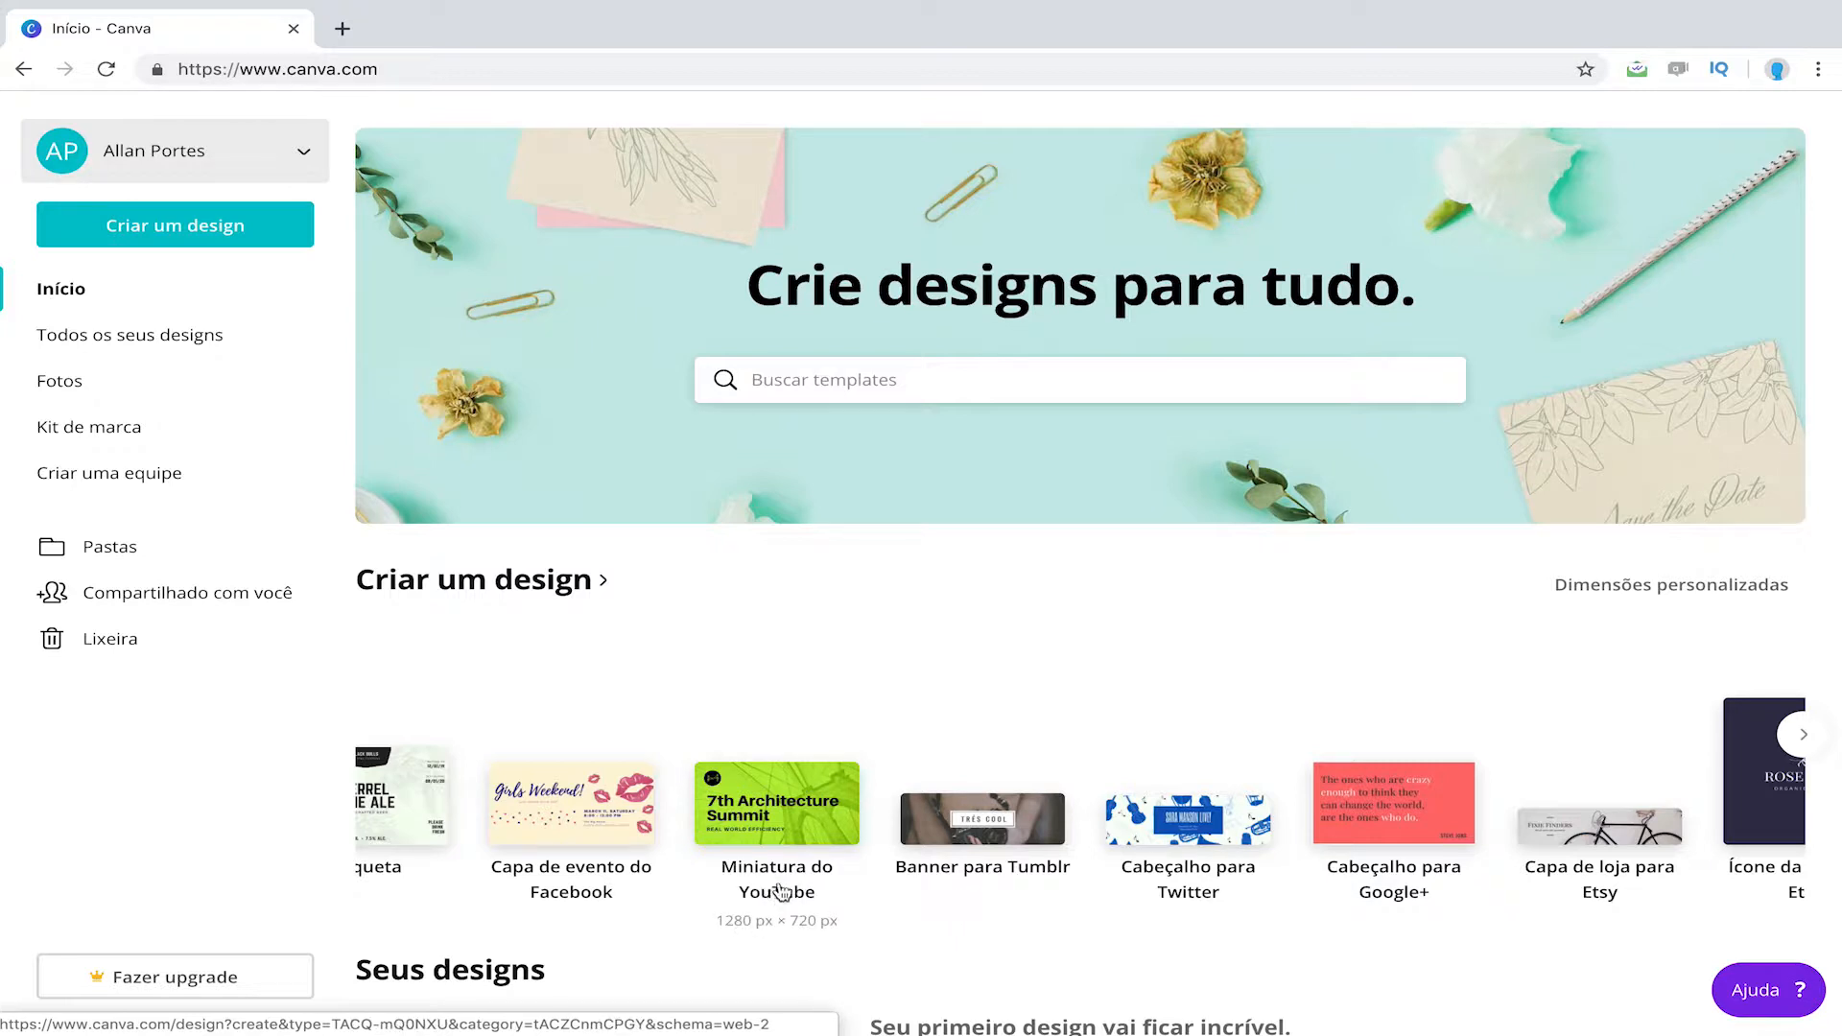
Step: Search Canva for "miniatura do youtube" and create a blank 1280 × 720 px Miniatura do YouTube design
click(890, 381)
text(mini)
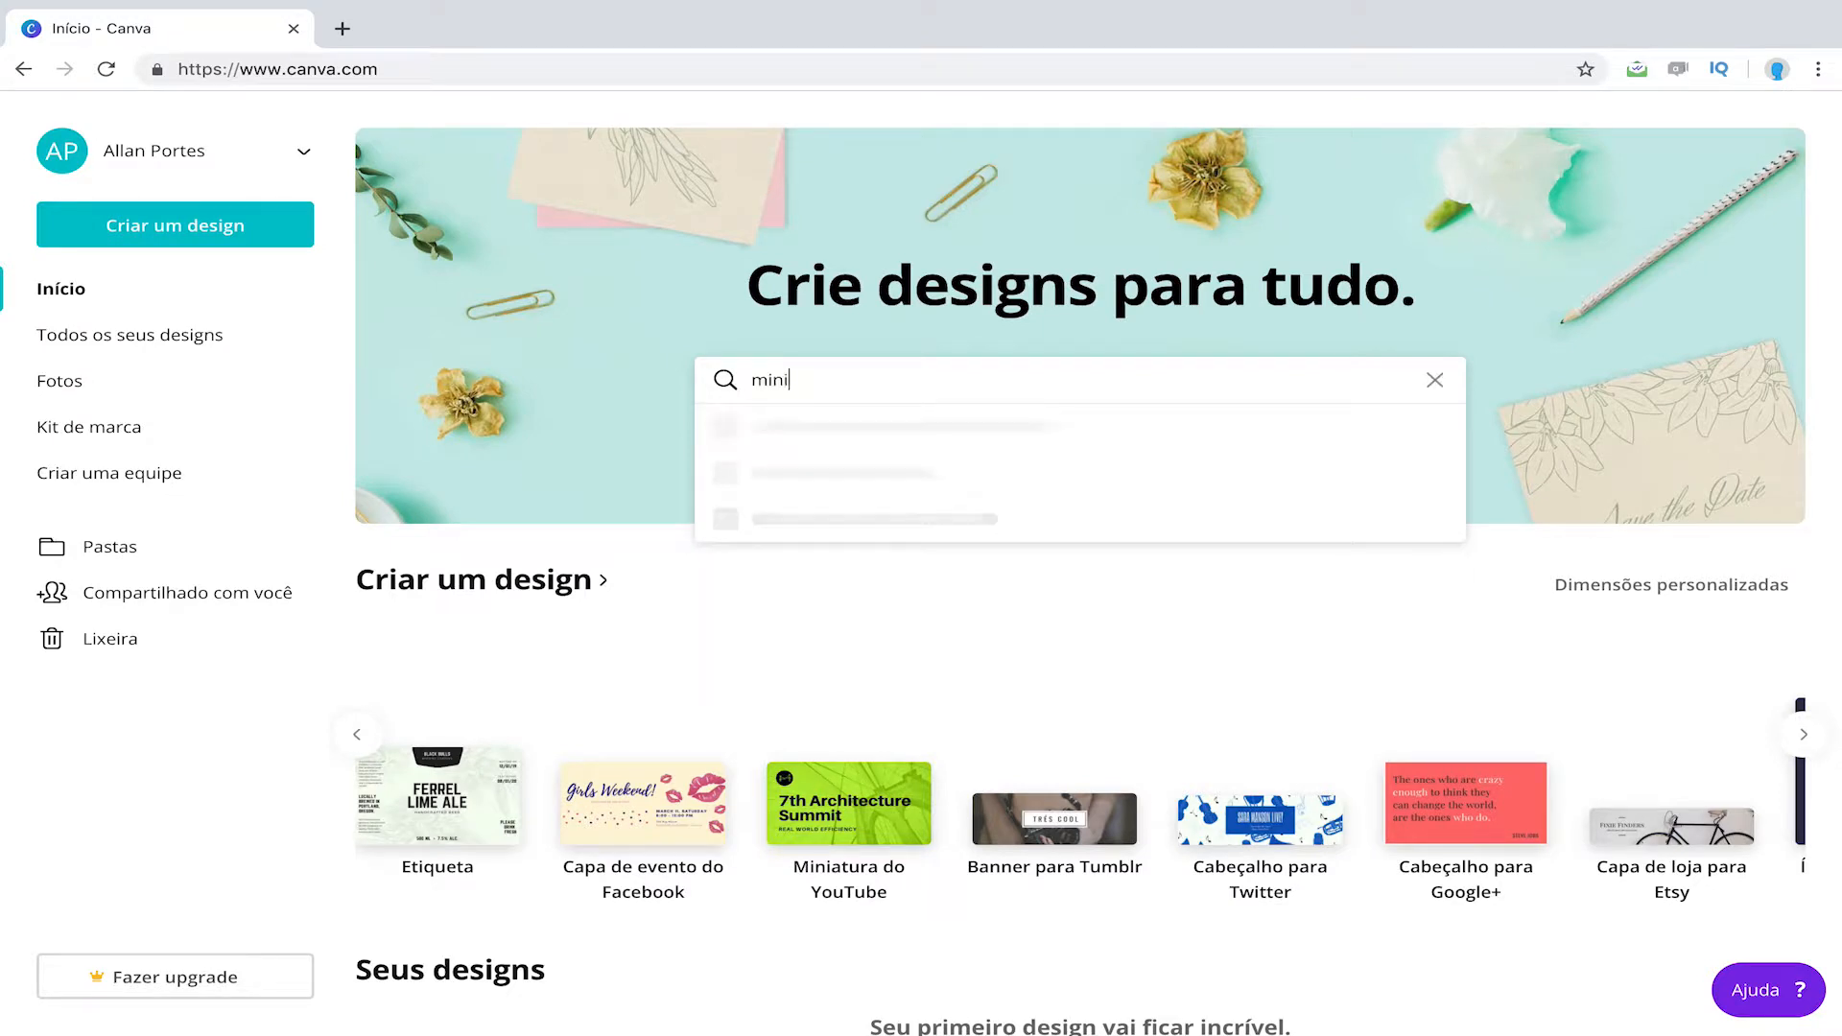
text(atura do youtube)
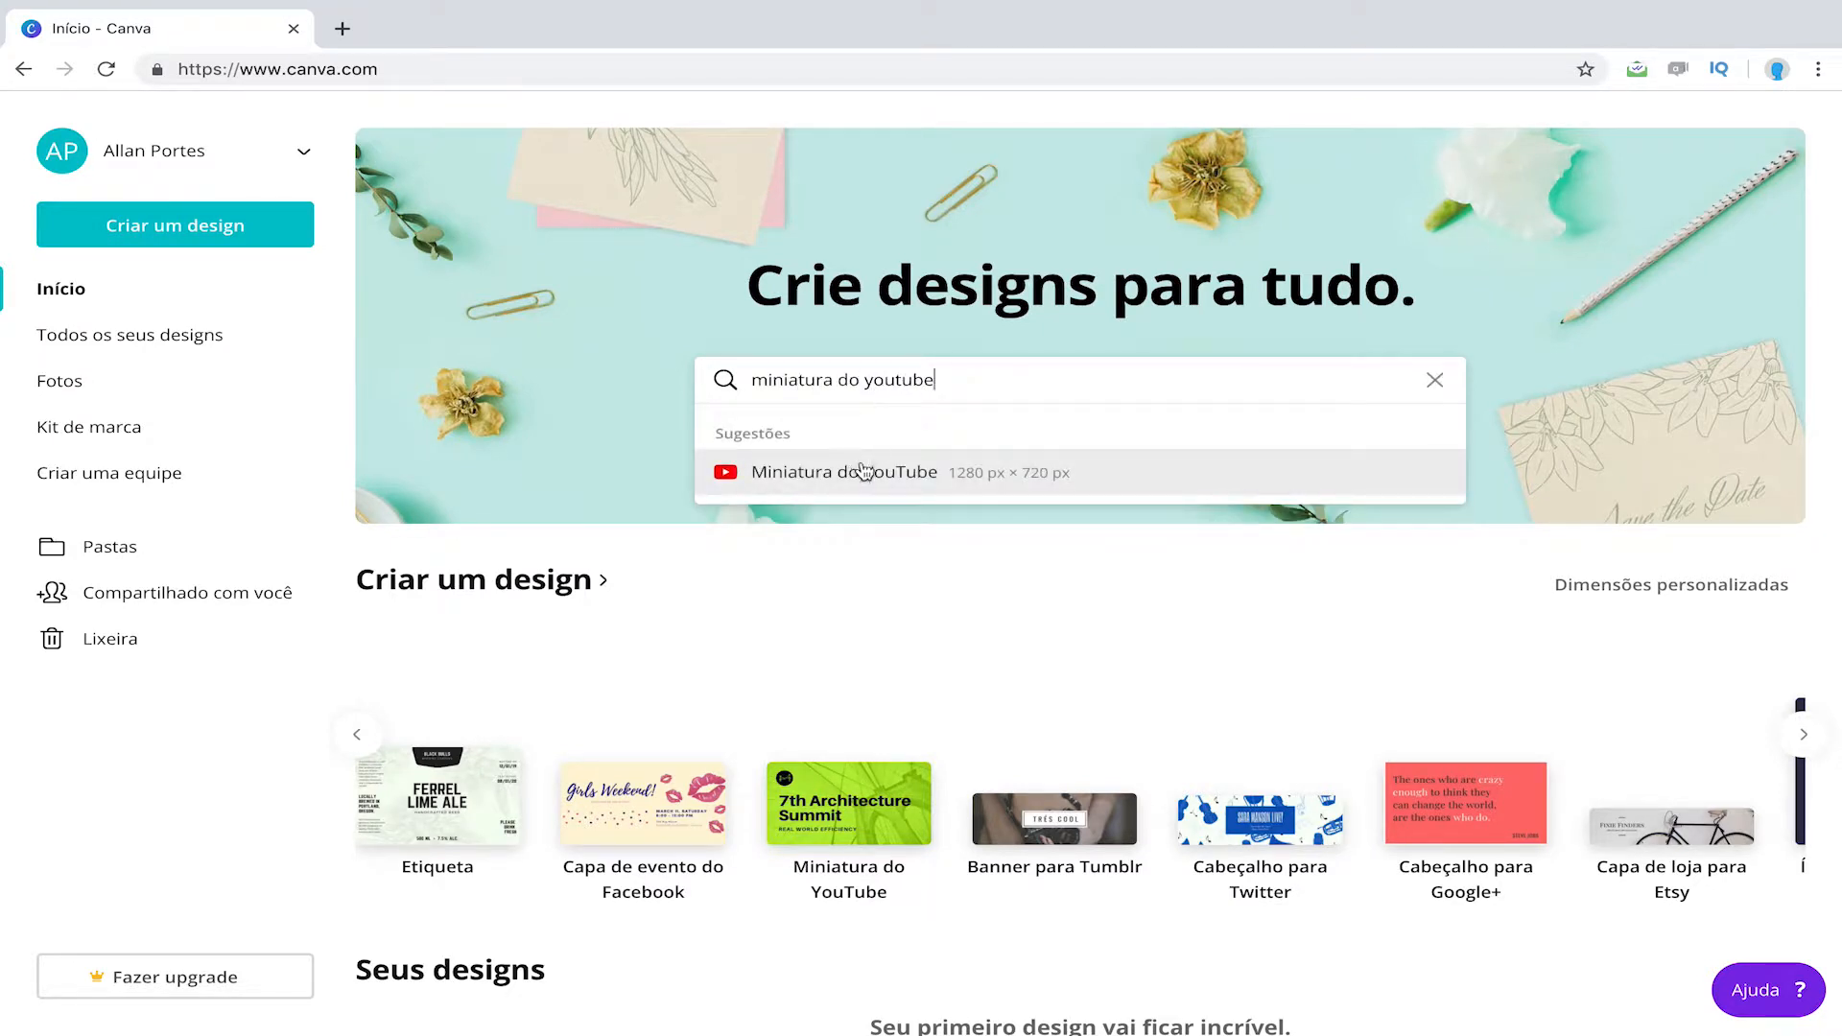
click(865, 470)
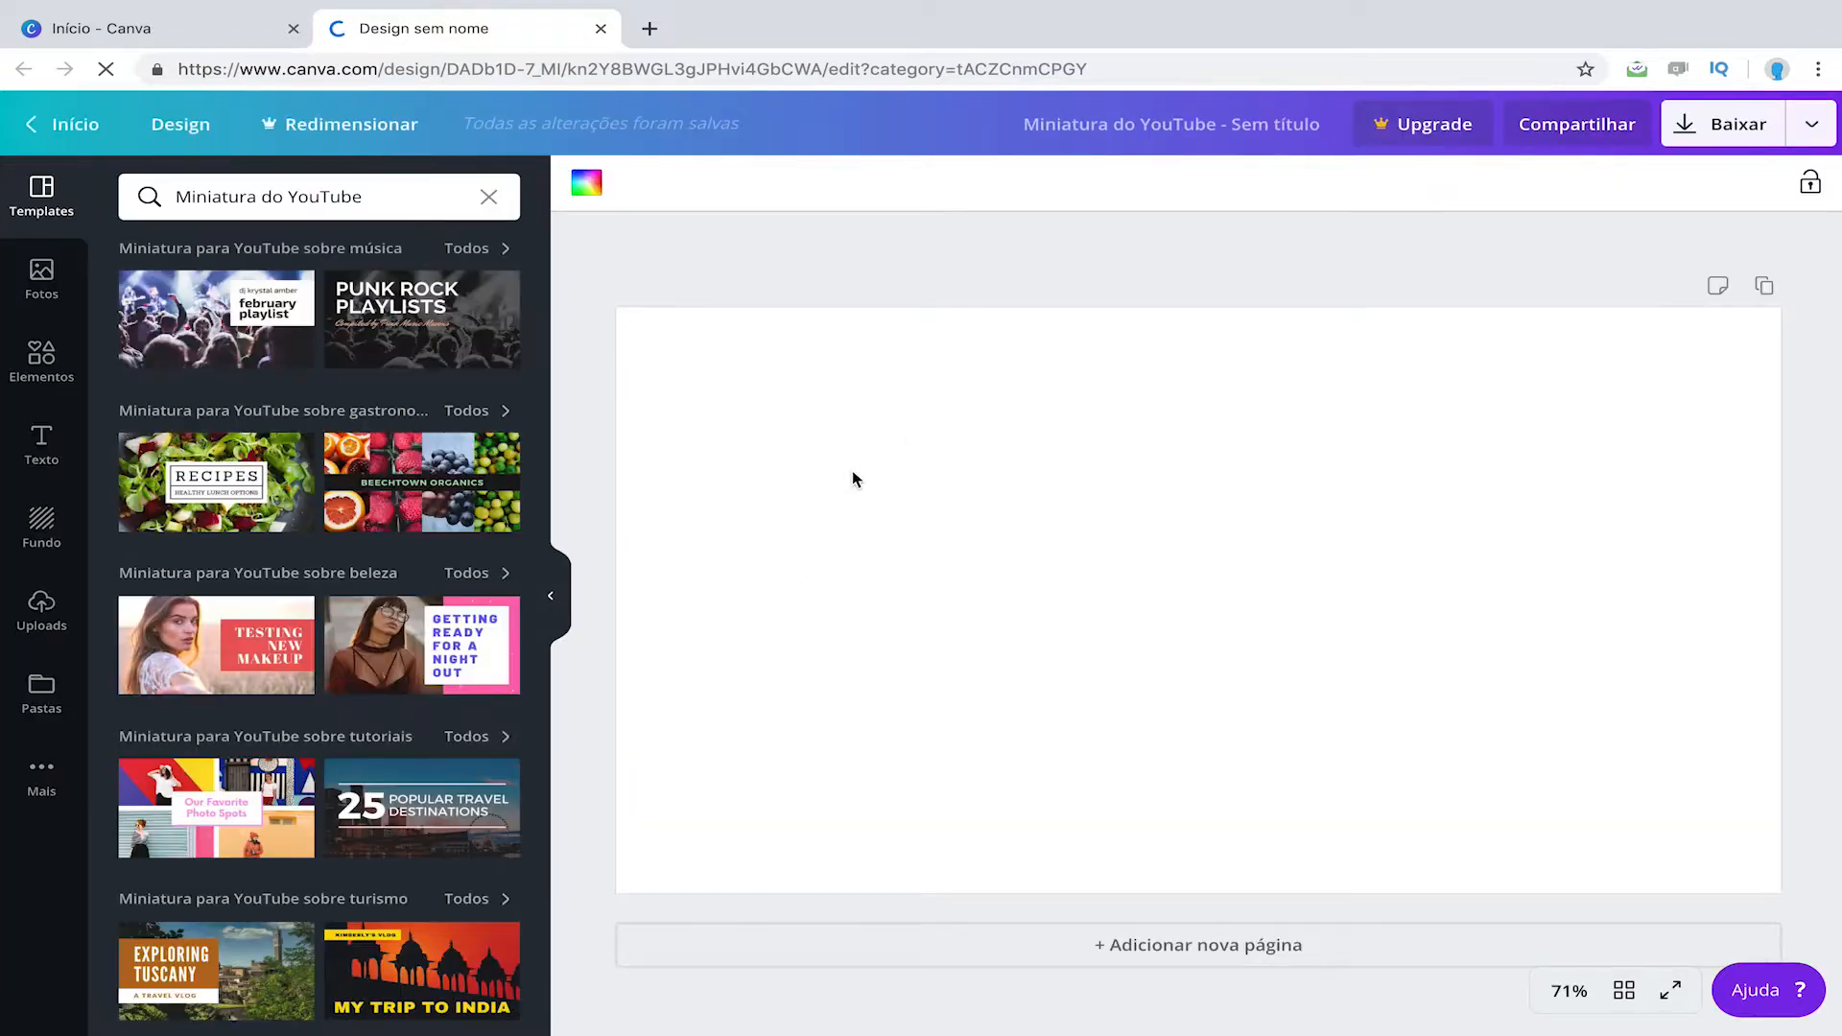
click(185, 35)
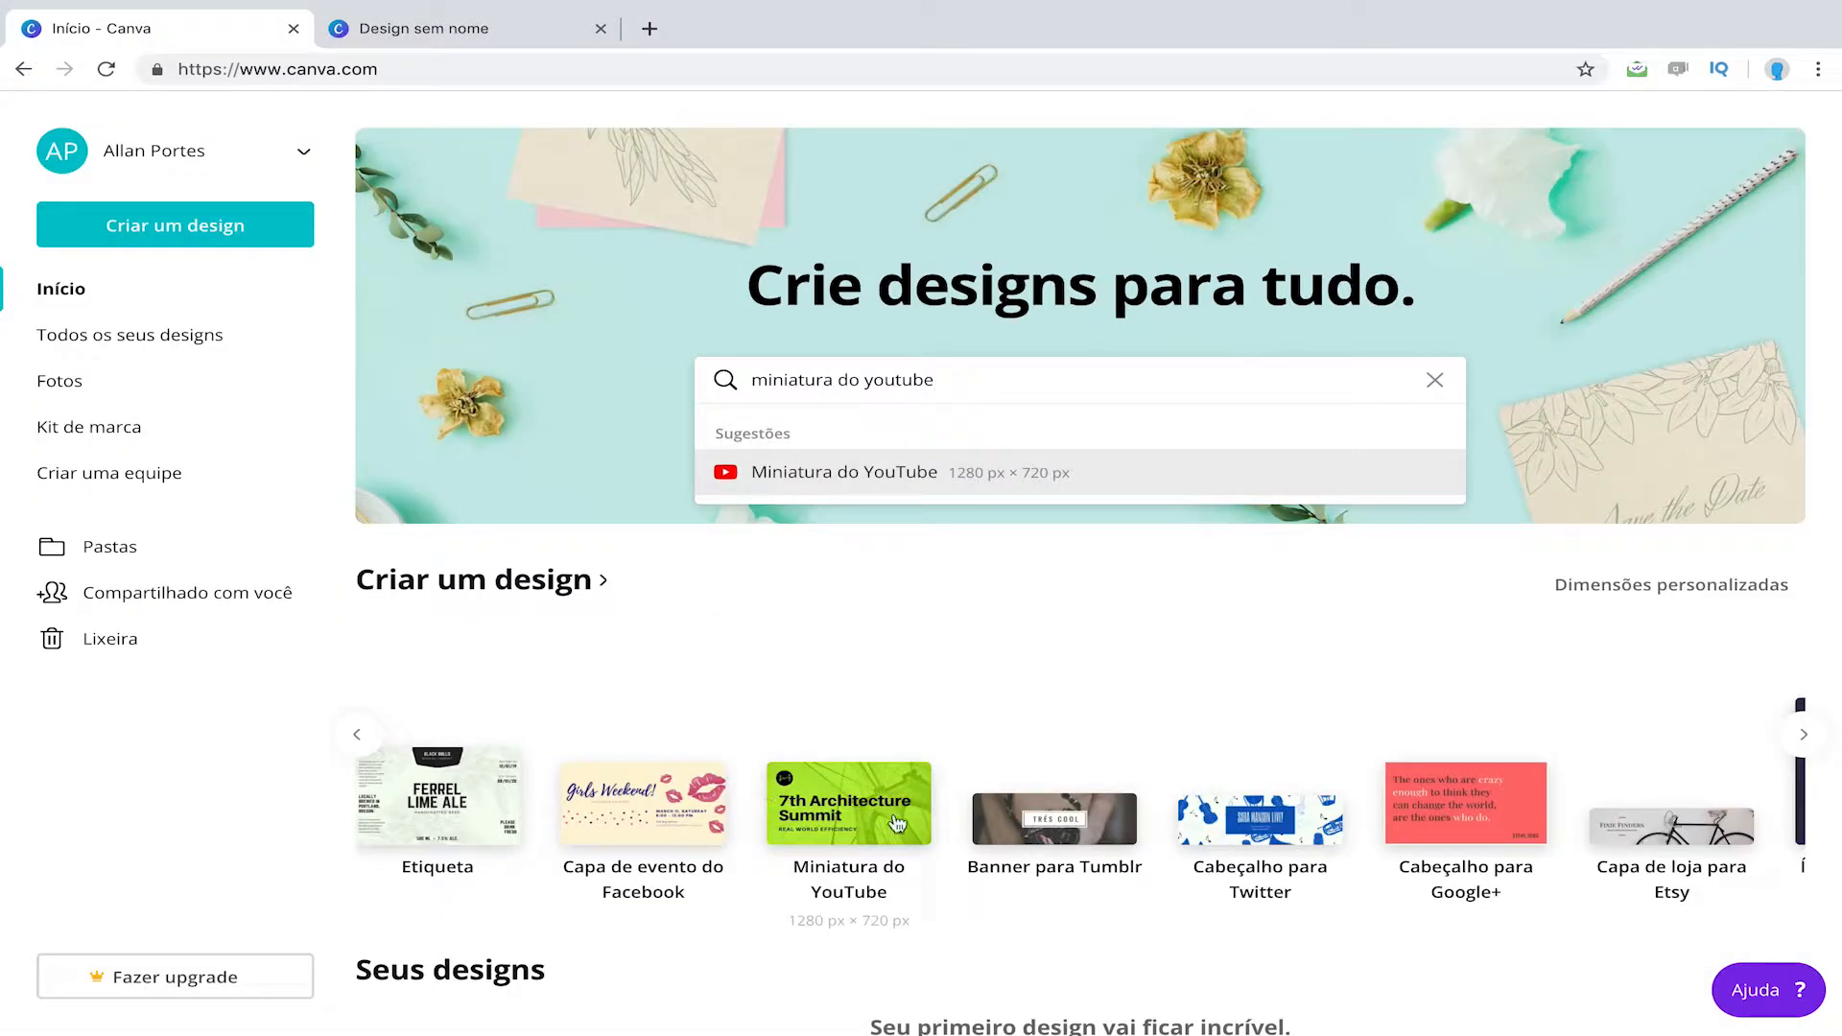
click(519, 25)
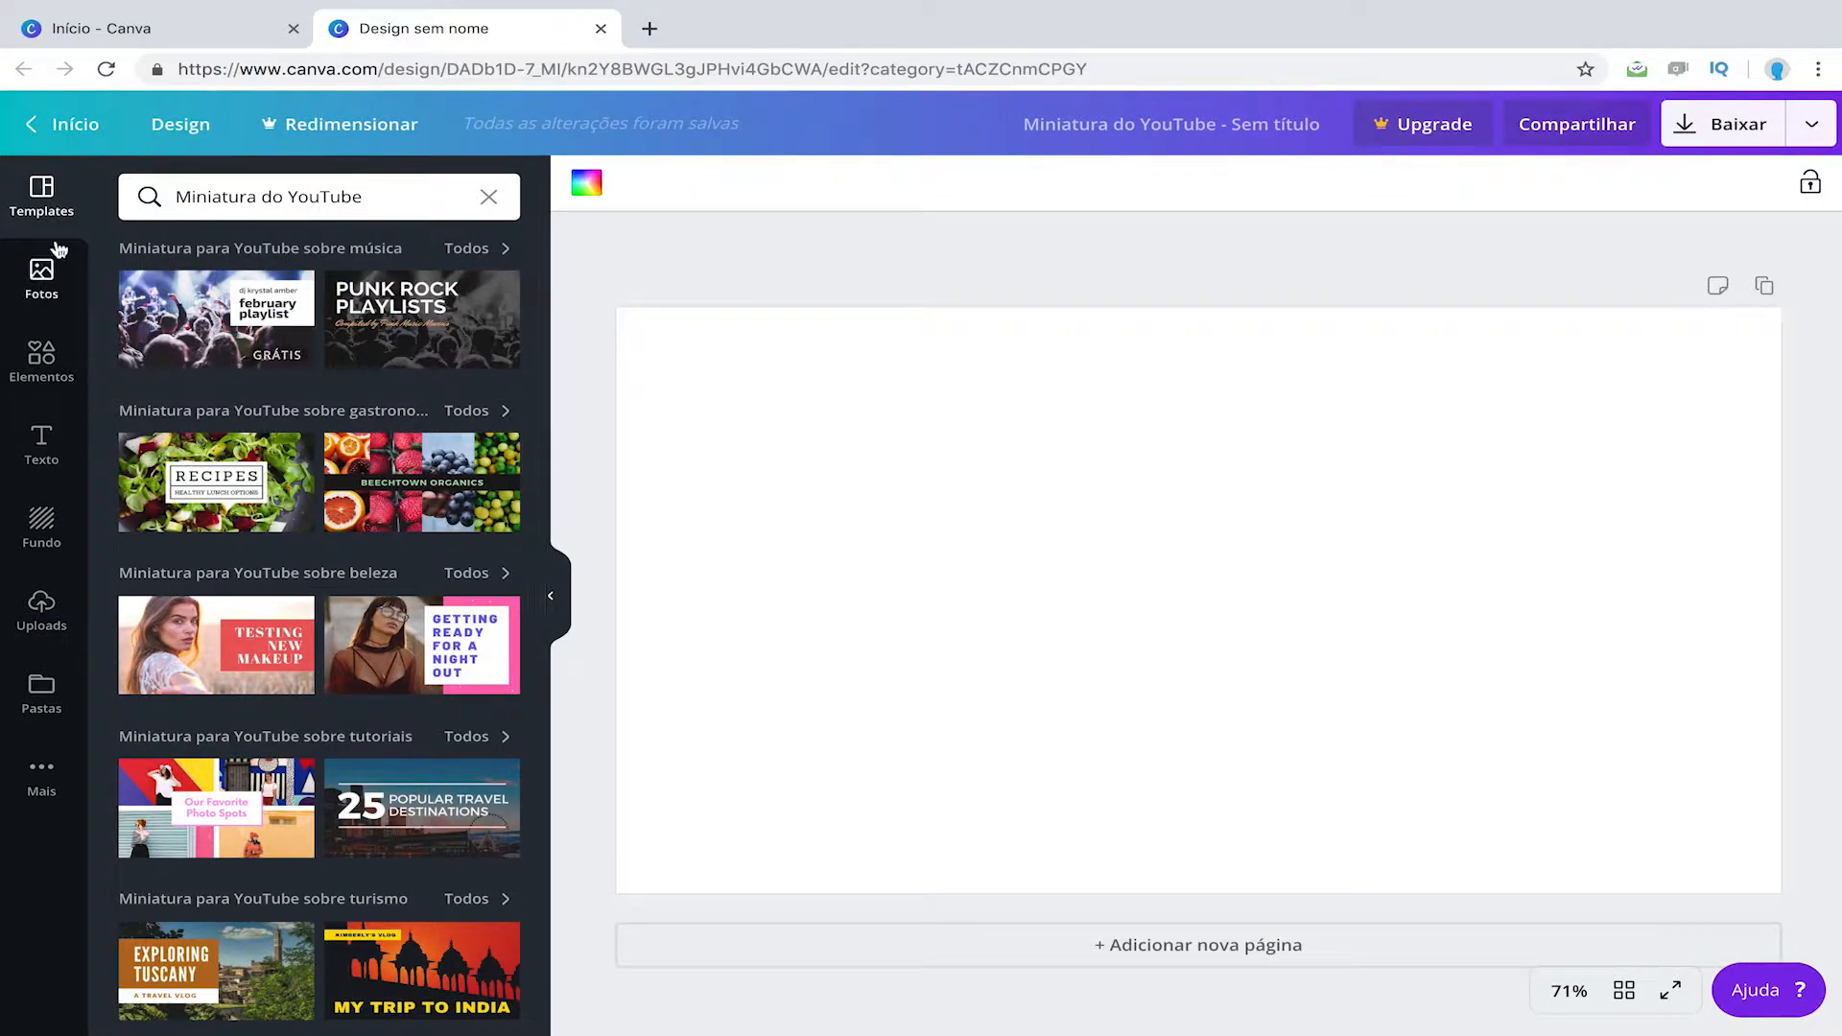
Step: Look through the ready-made YouTube thumbnail templates for the new design
scroll(192, 581, down, 10)
scroll(192, 581, down, 8)
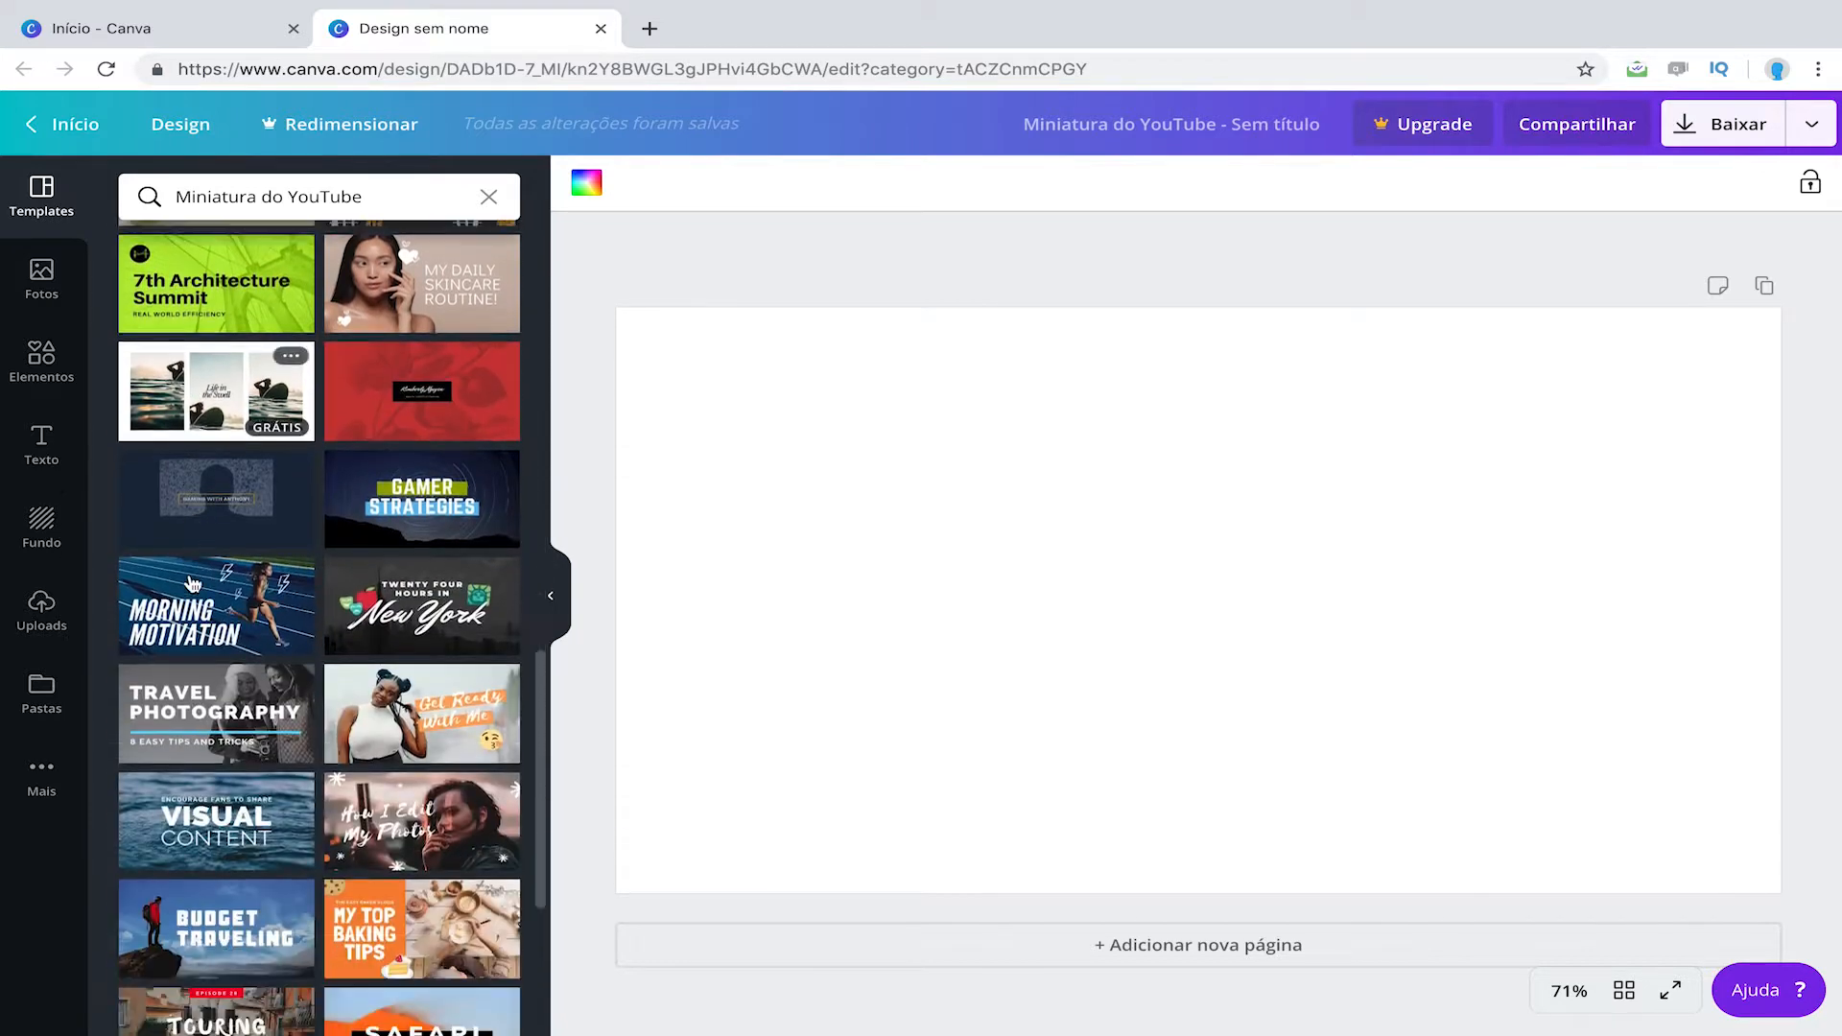
scroll(193, 583, down, 2)
scroll(192, 584, down, 15)
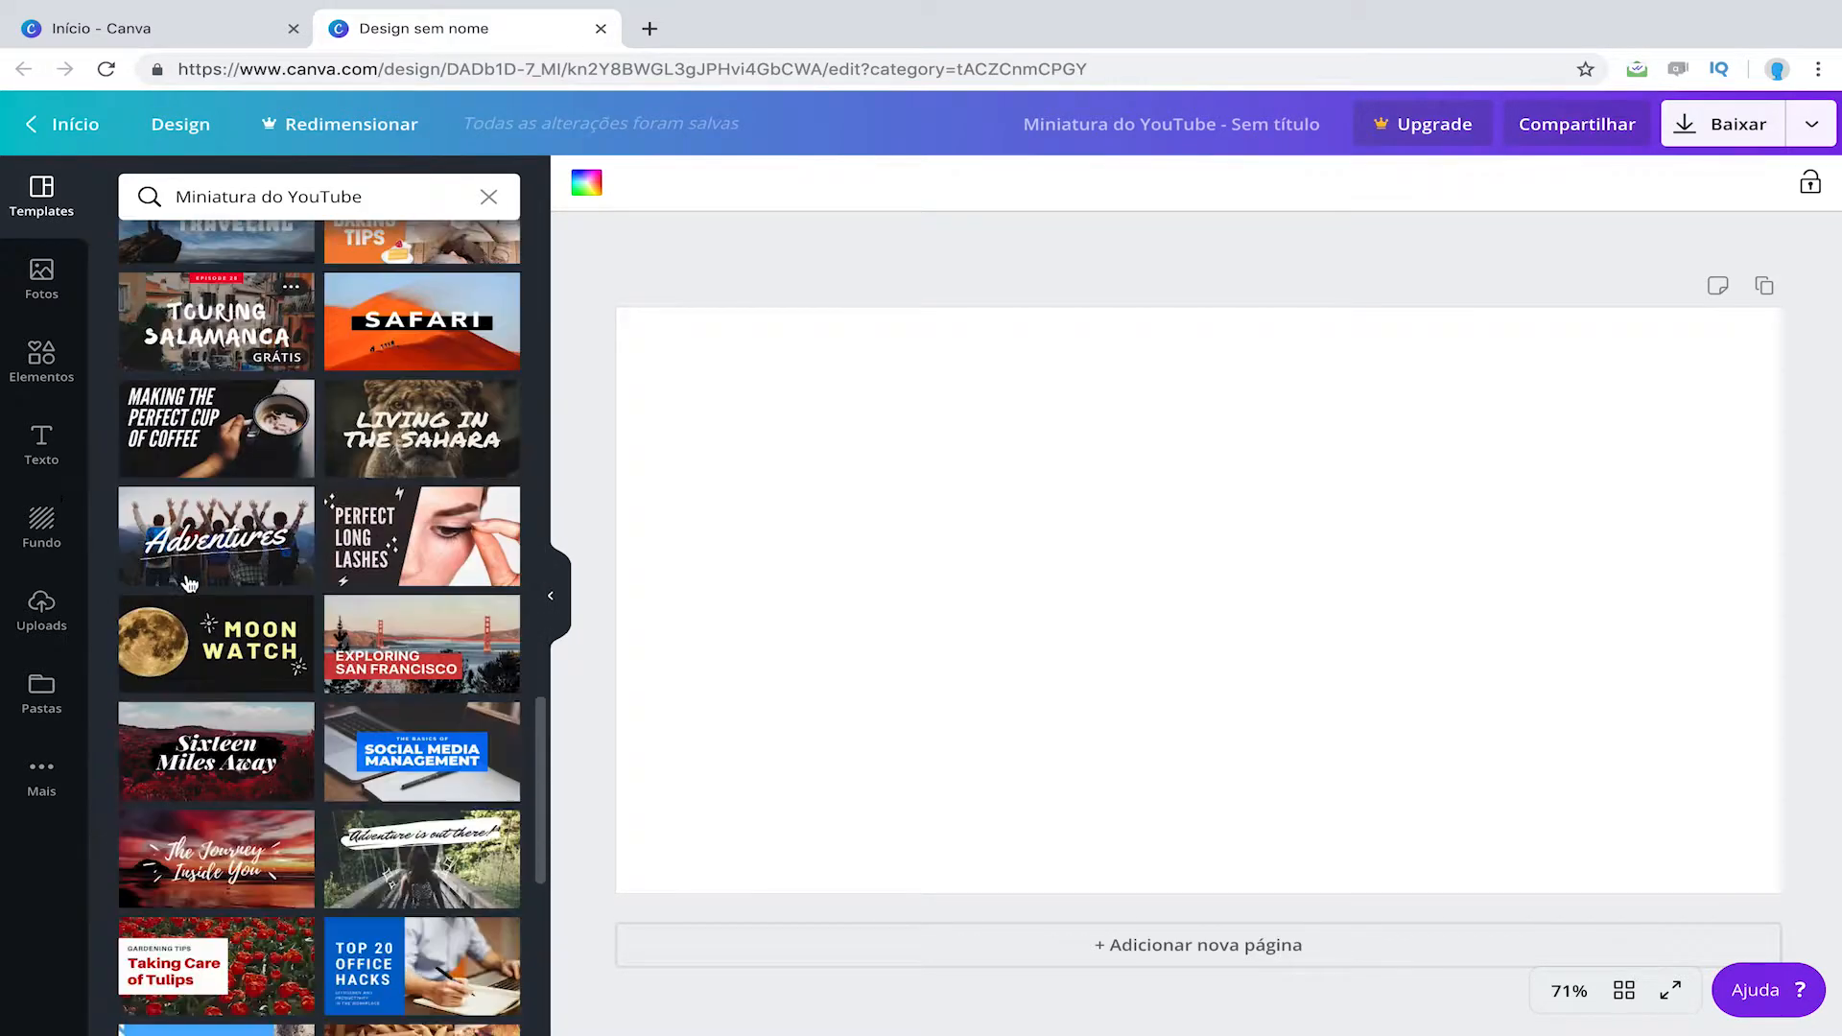
scroll(186, 695, down, 3)
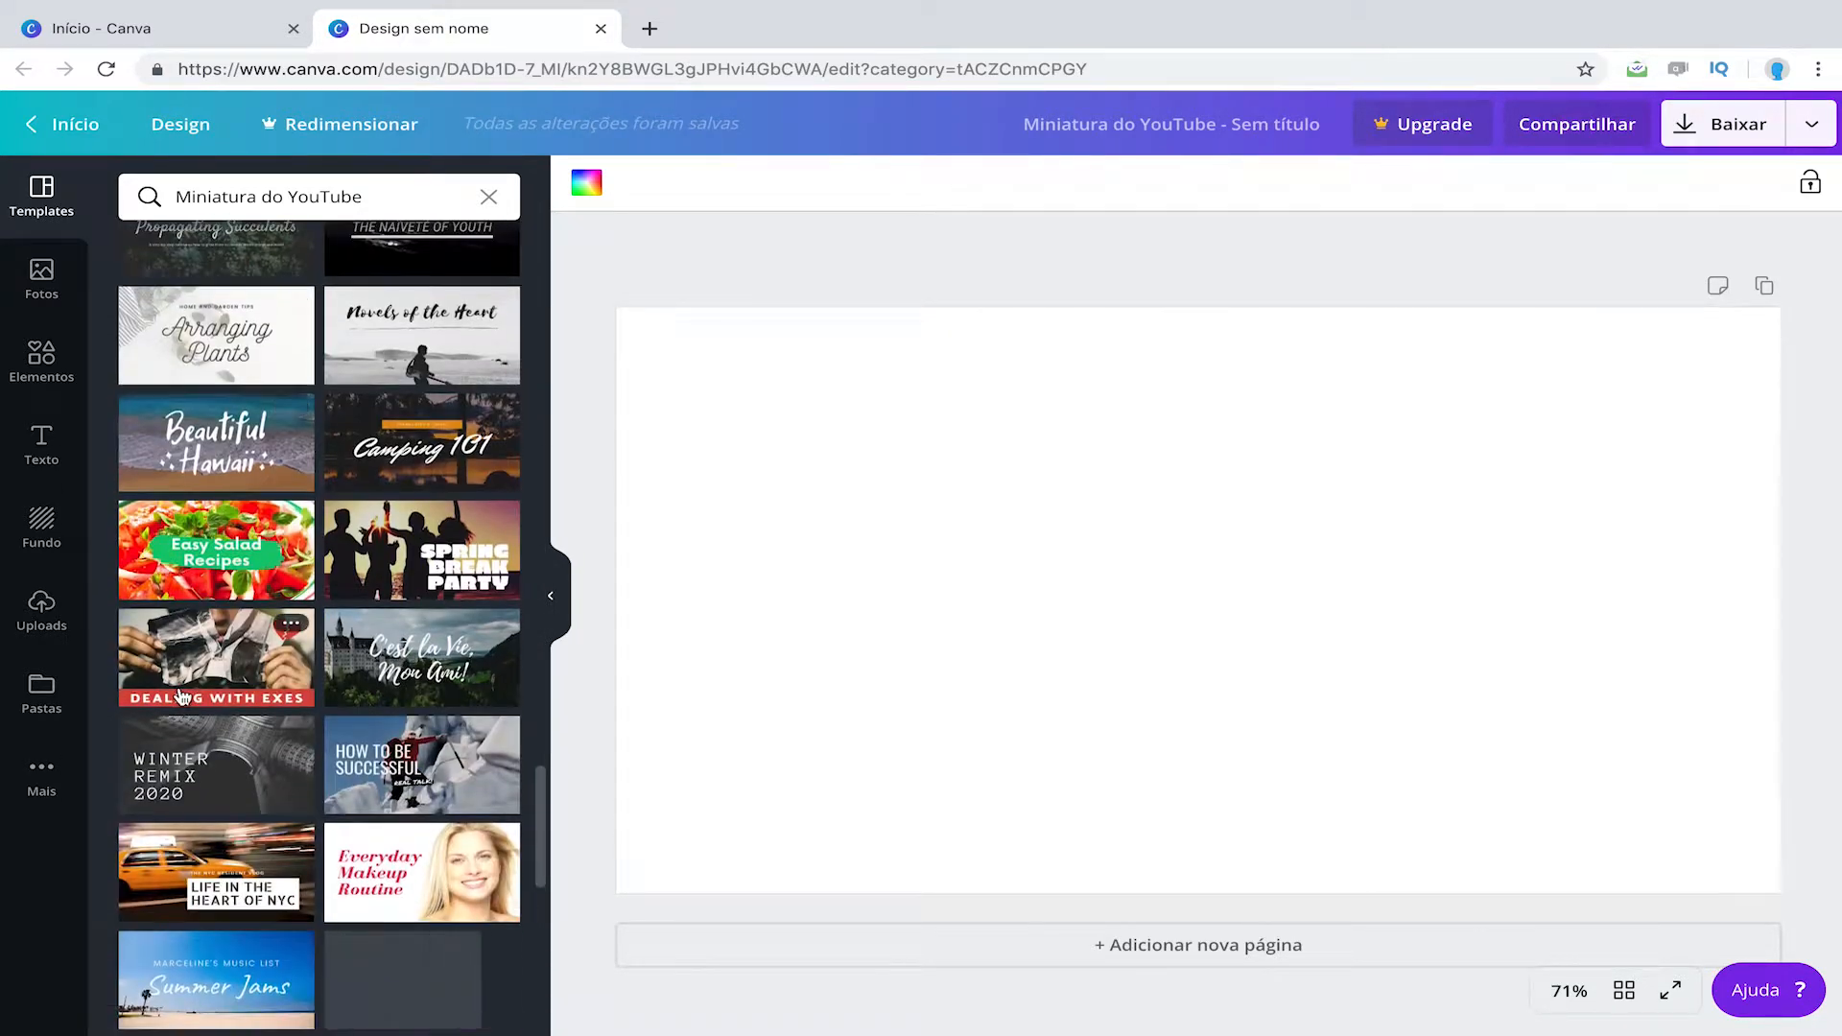
Step: Look through the YouTube thumbnail template categories and open the full list of tutorial templates
scroll(261, 669, up, 20)
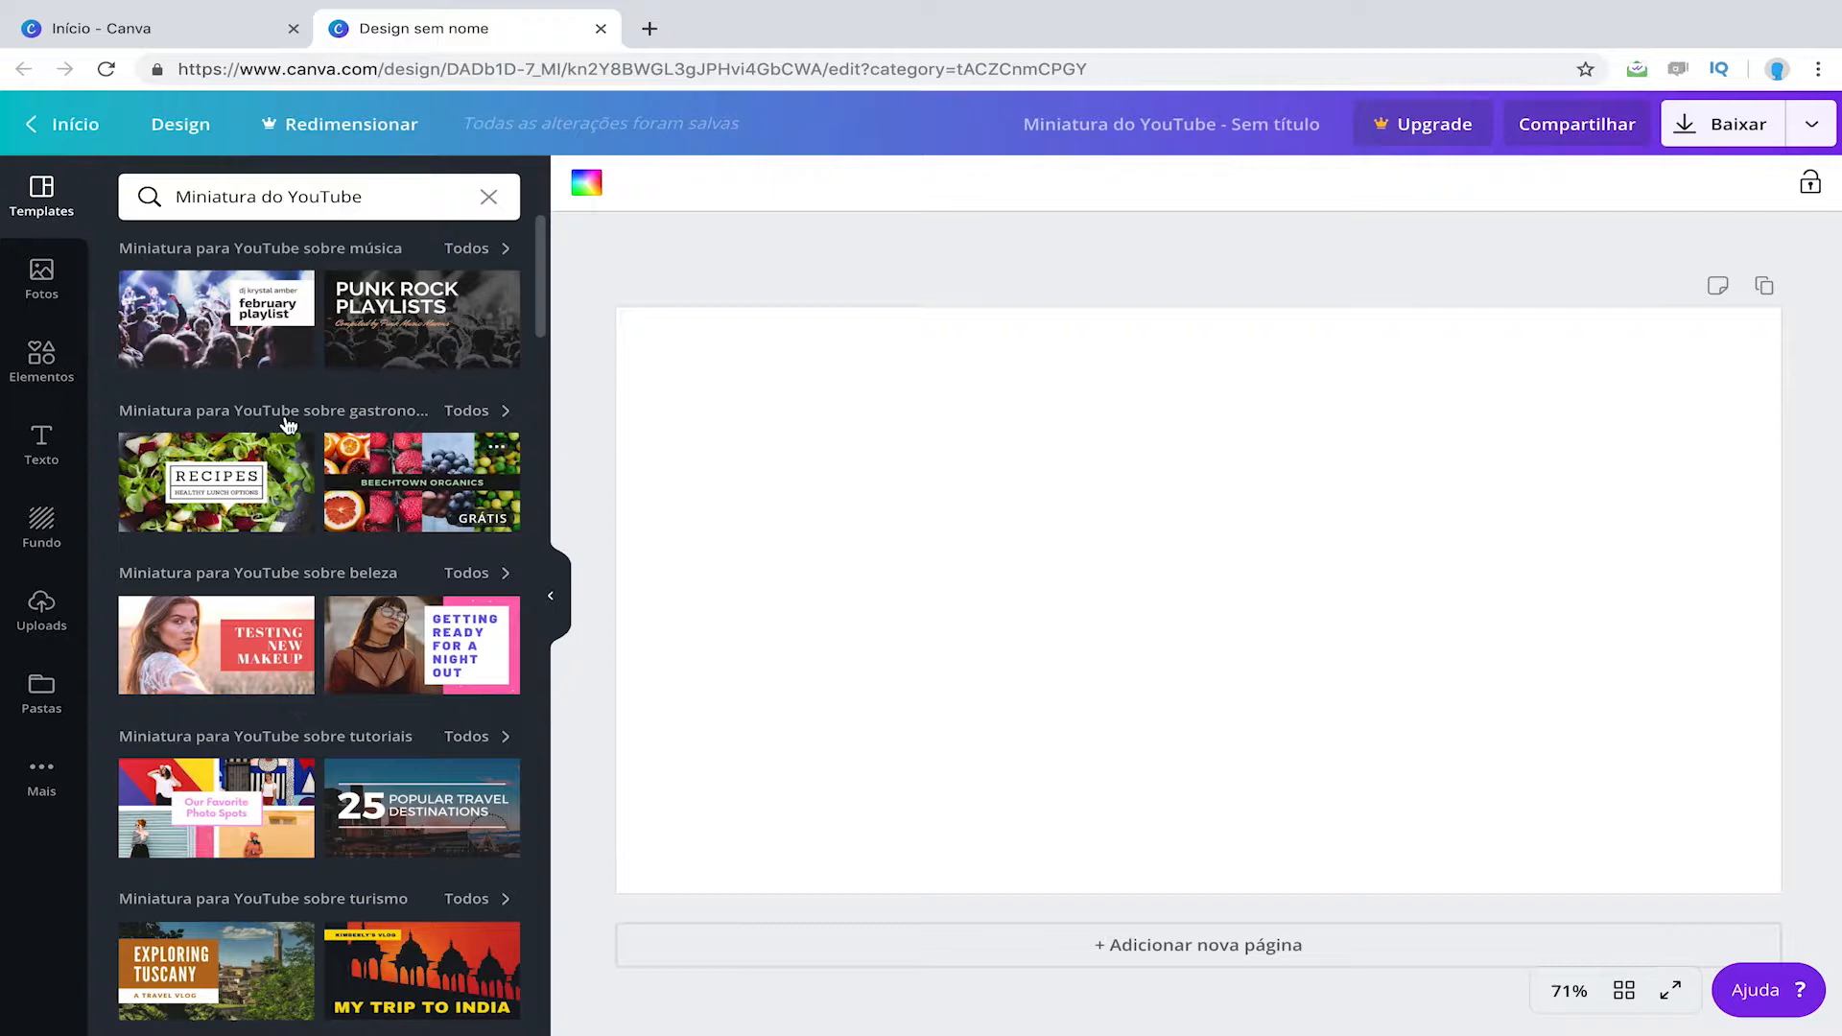
scroll(192, 518, down, 3)
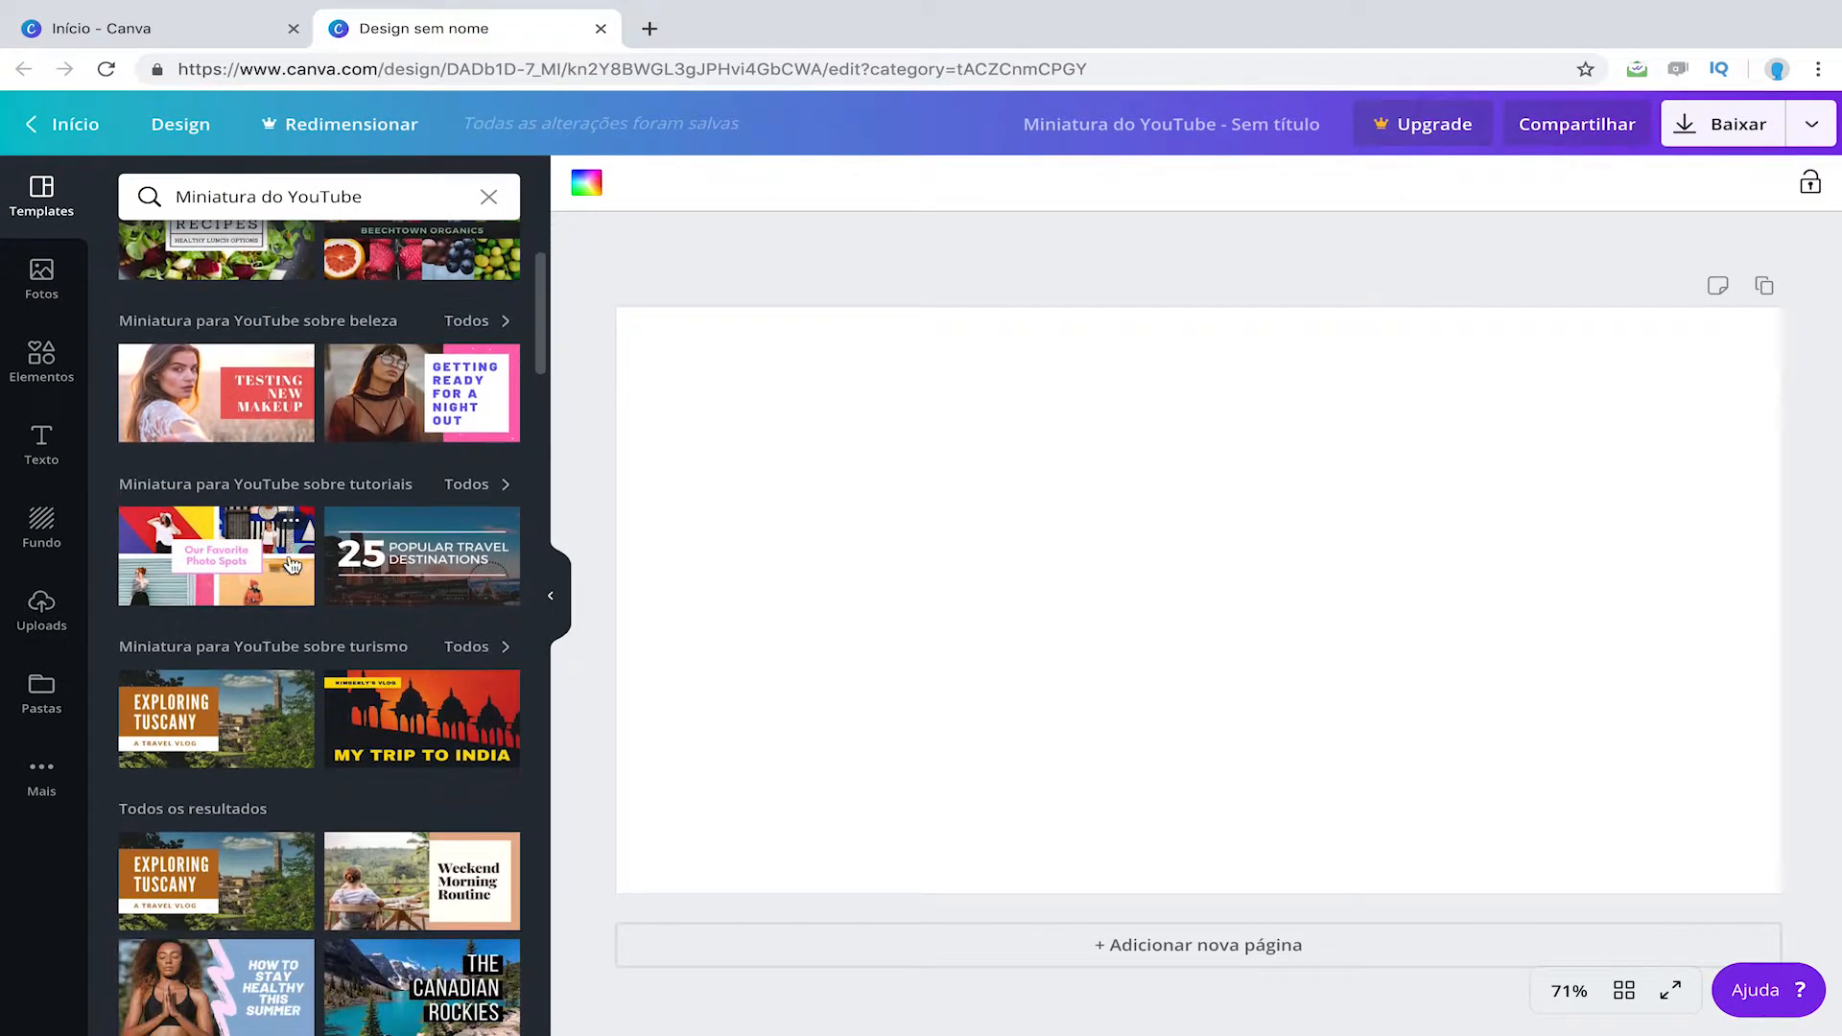
scroll(331, 519, down, 2)
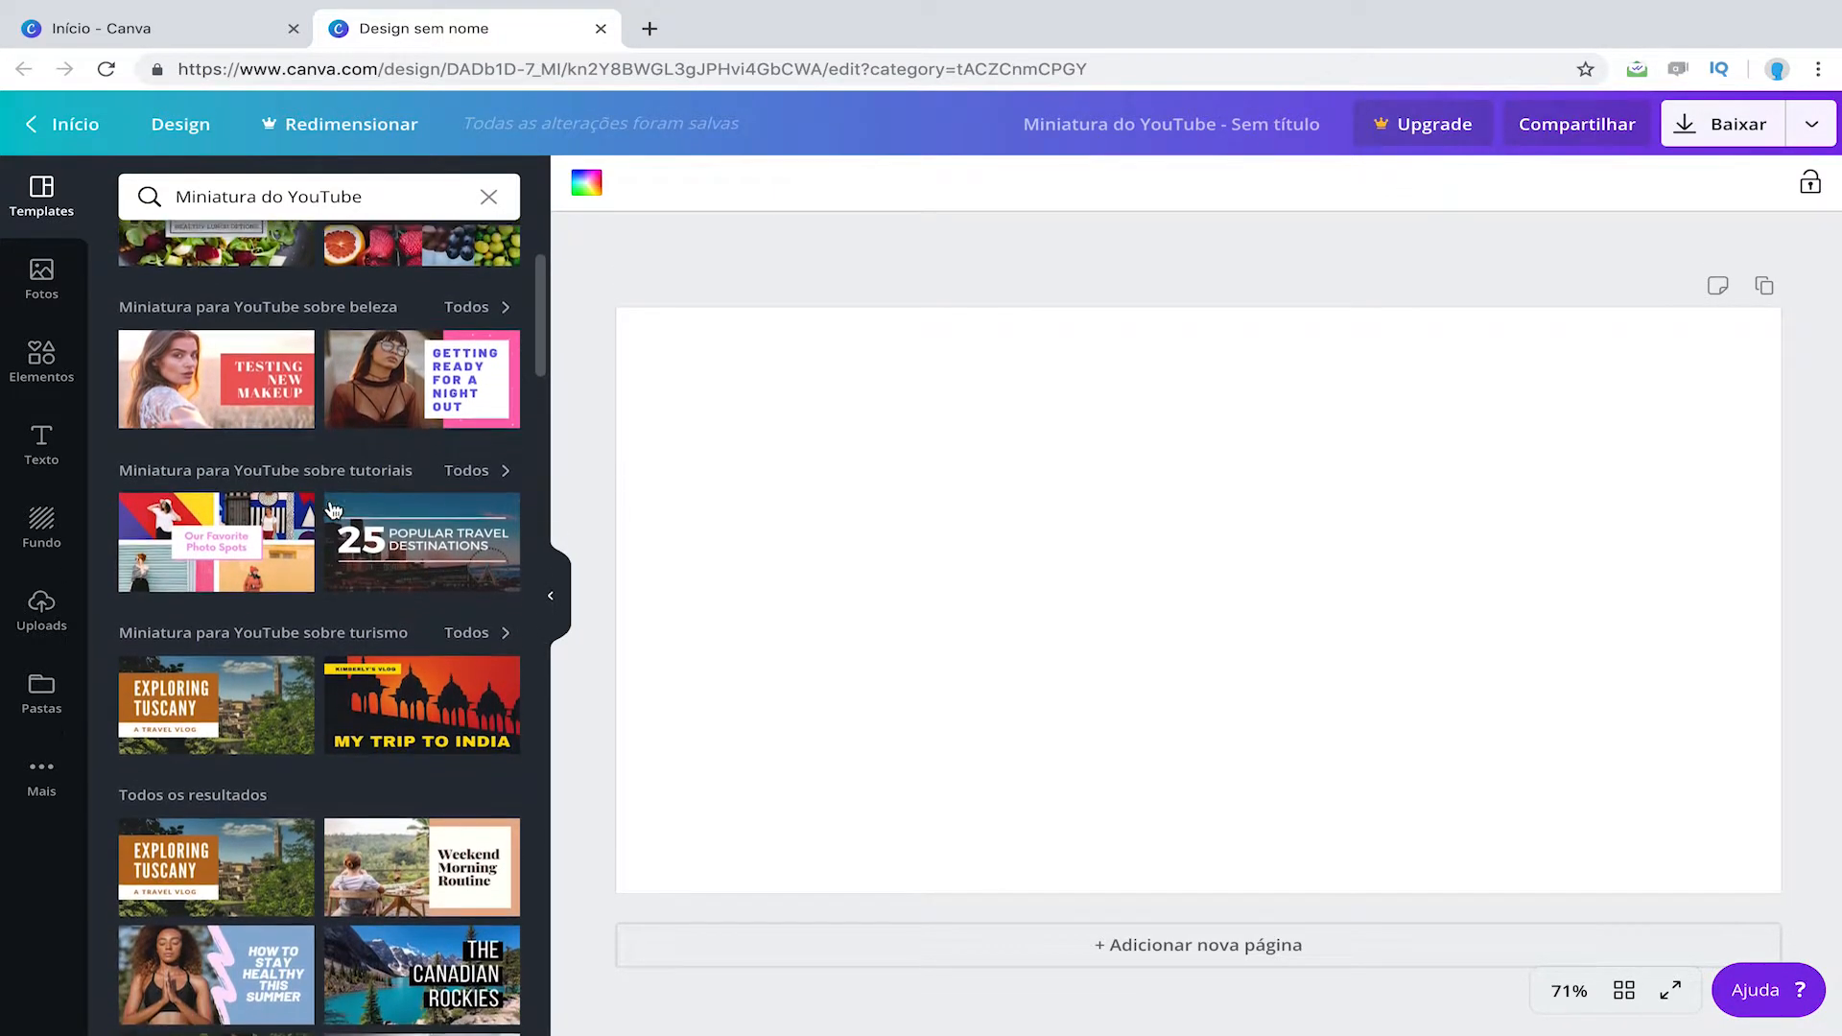
scroll(331, 513, down, 1)
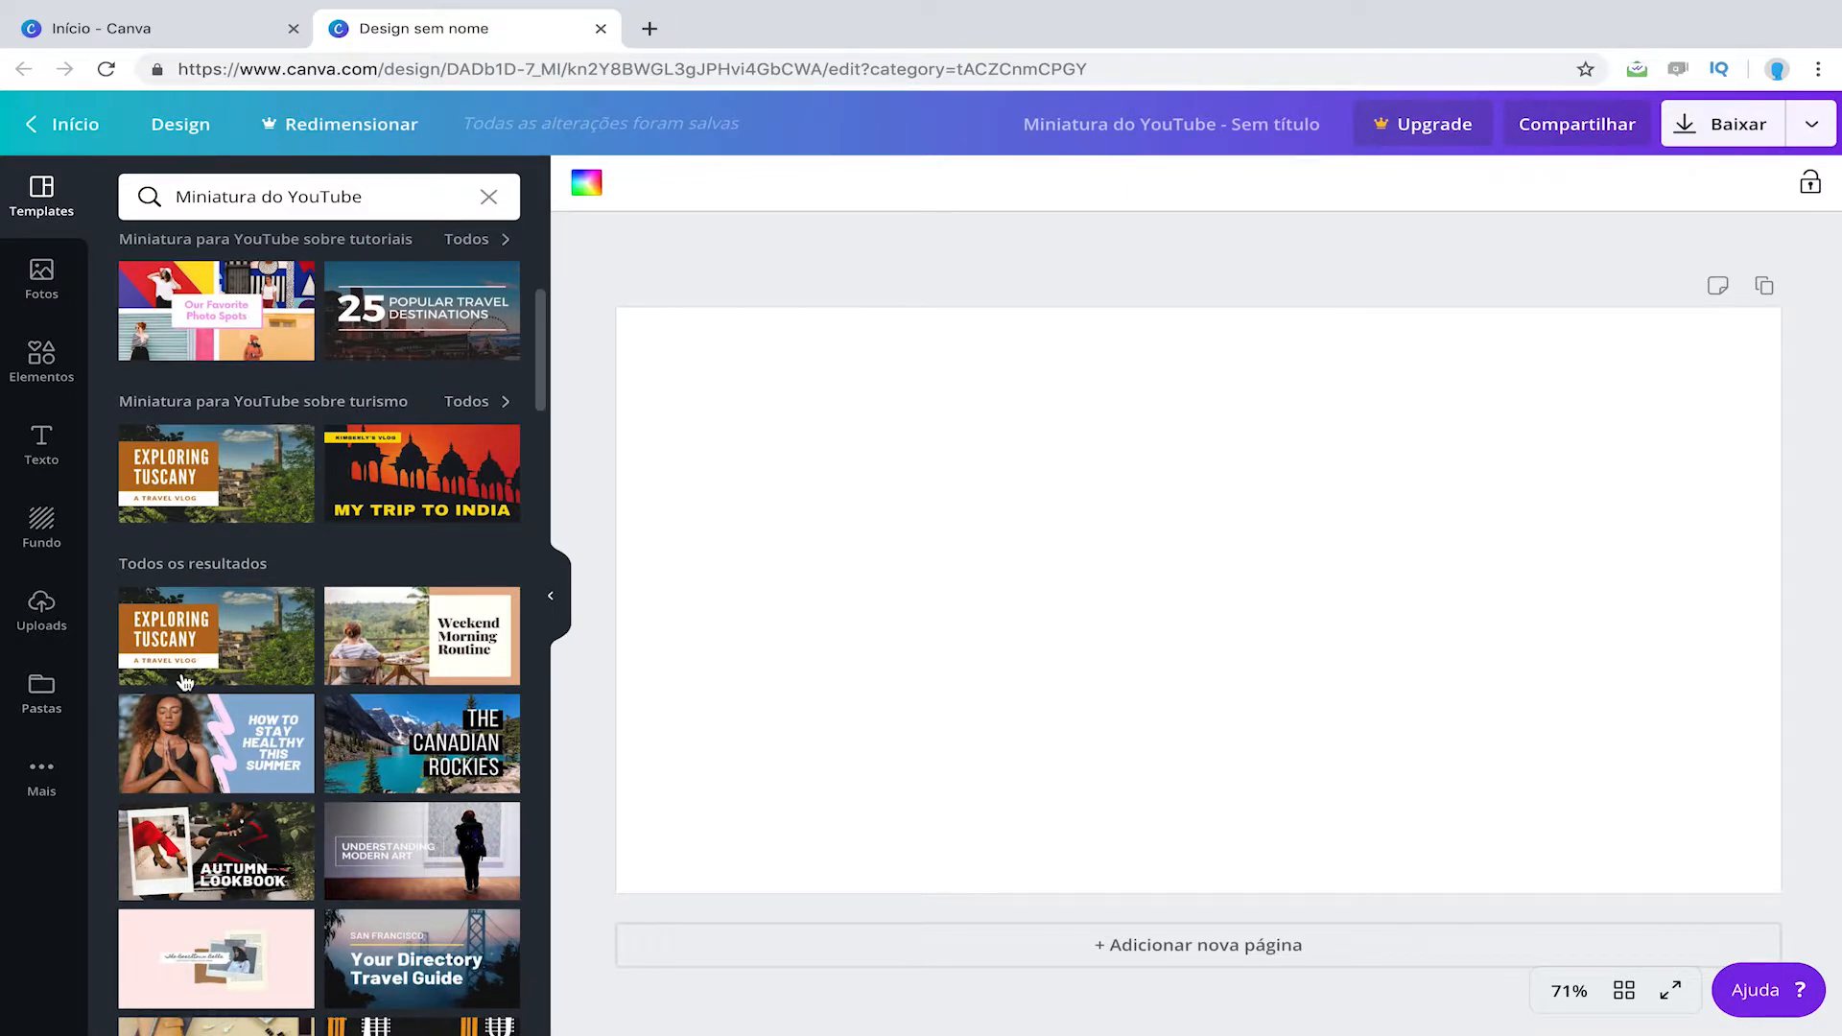
scroll(291, 708, up, 6)
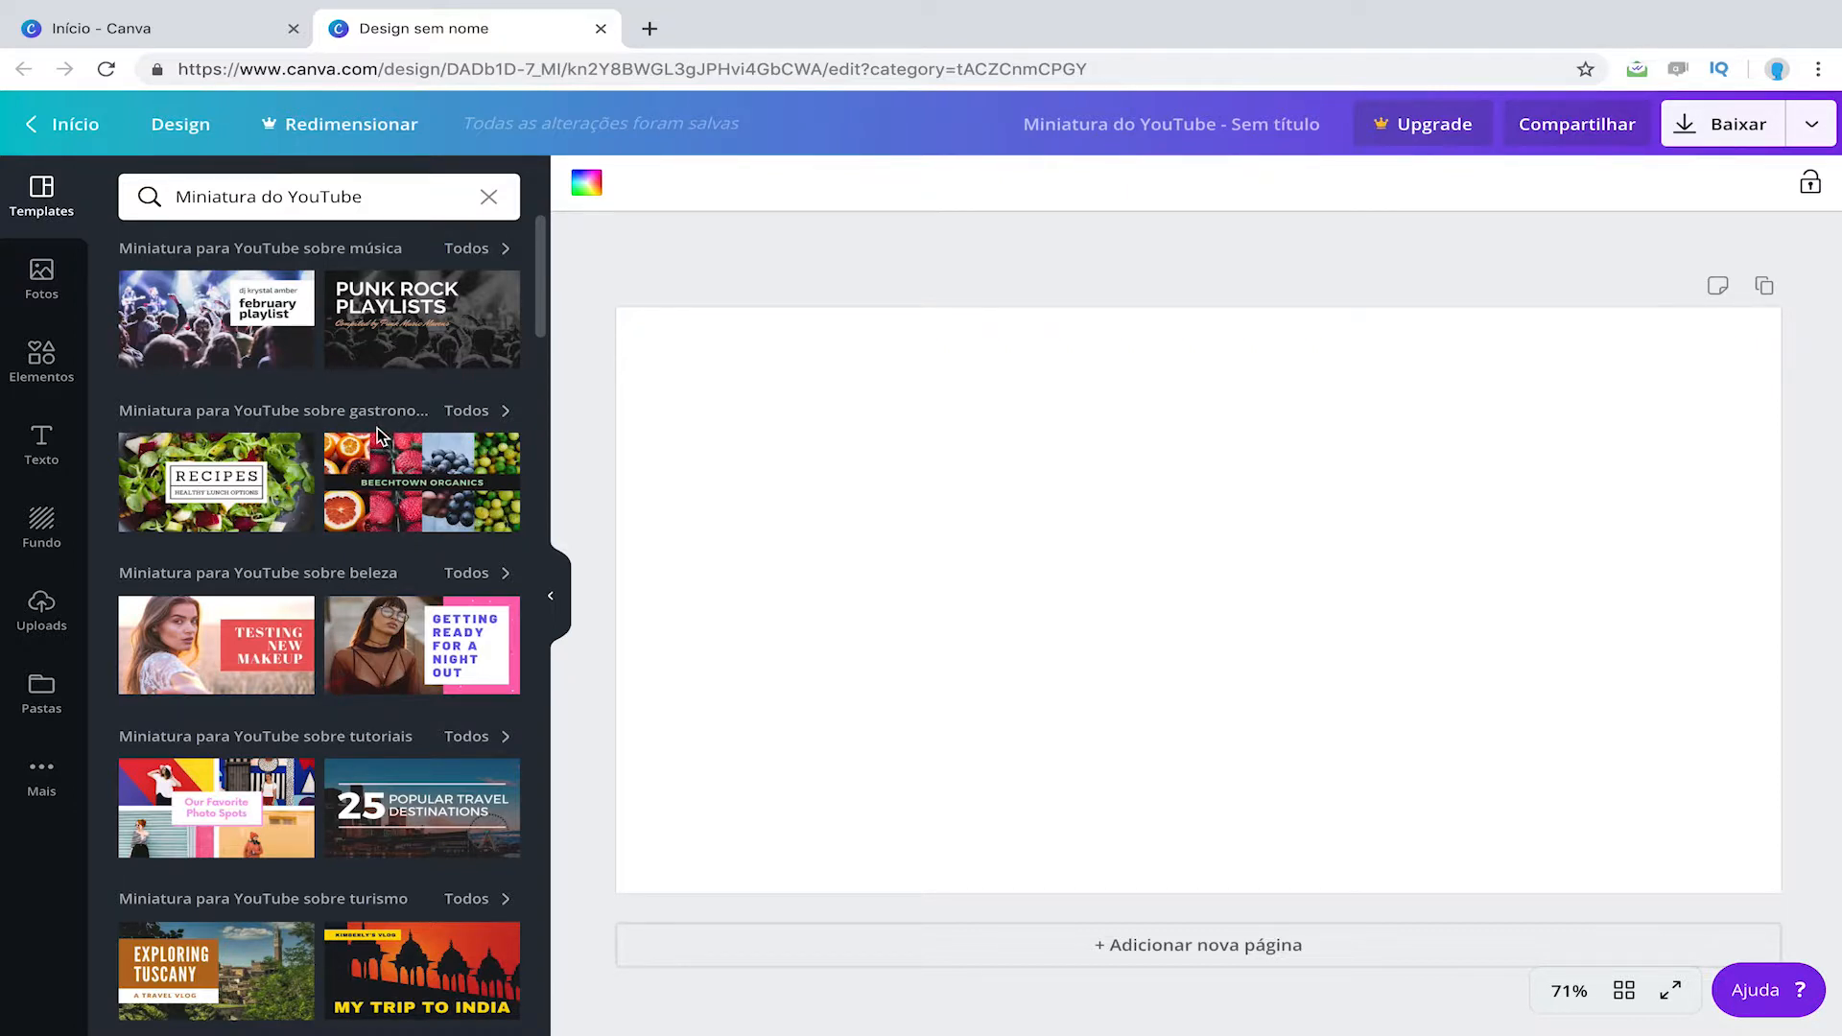
scroll(316, 460, down, 3)
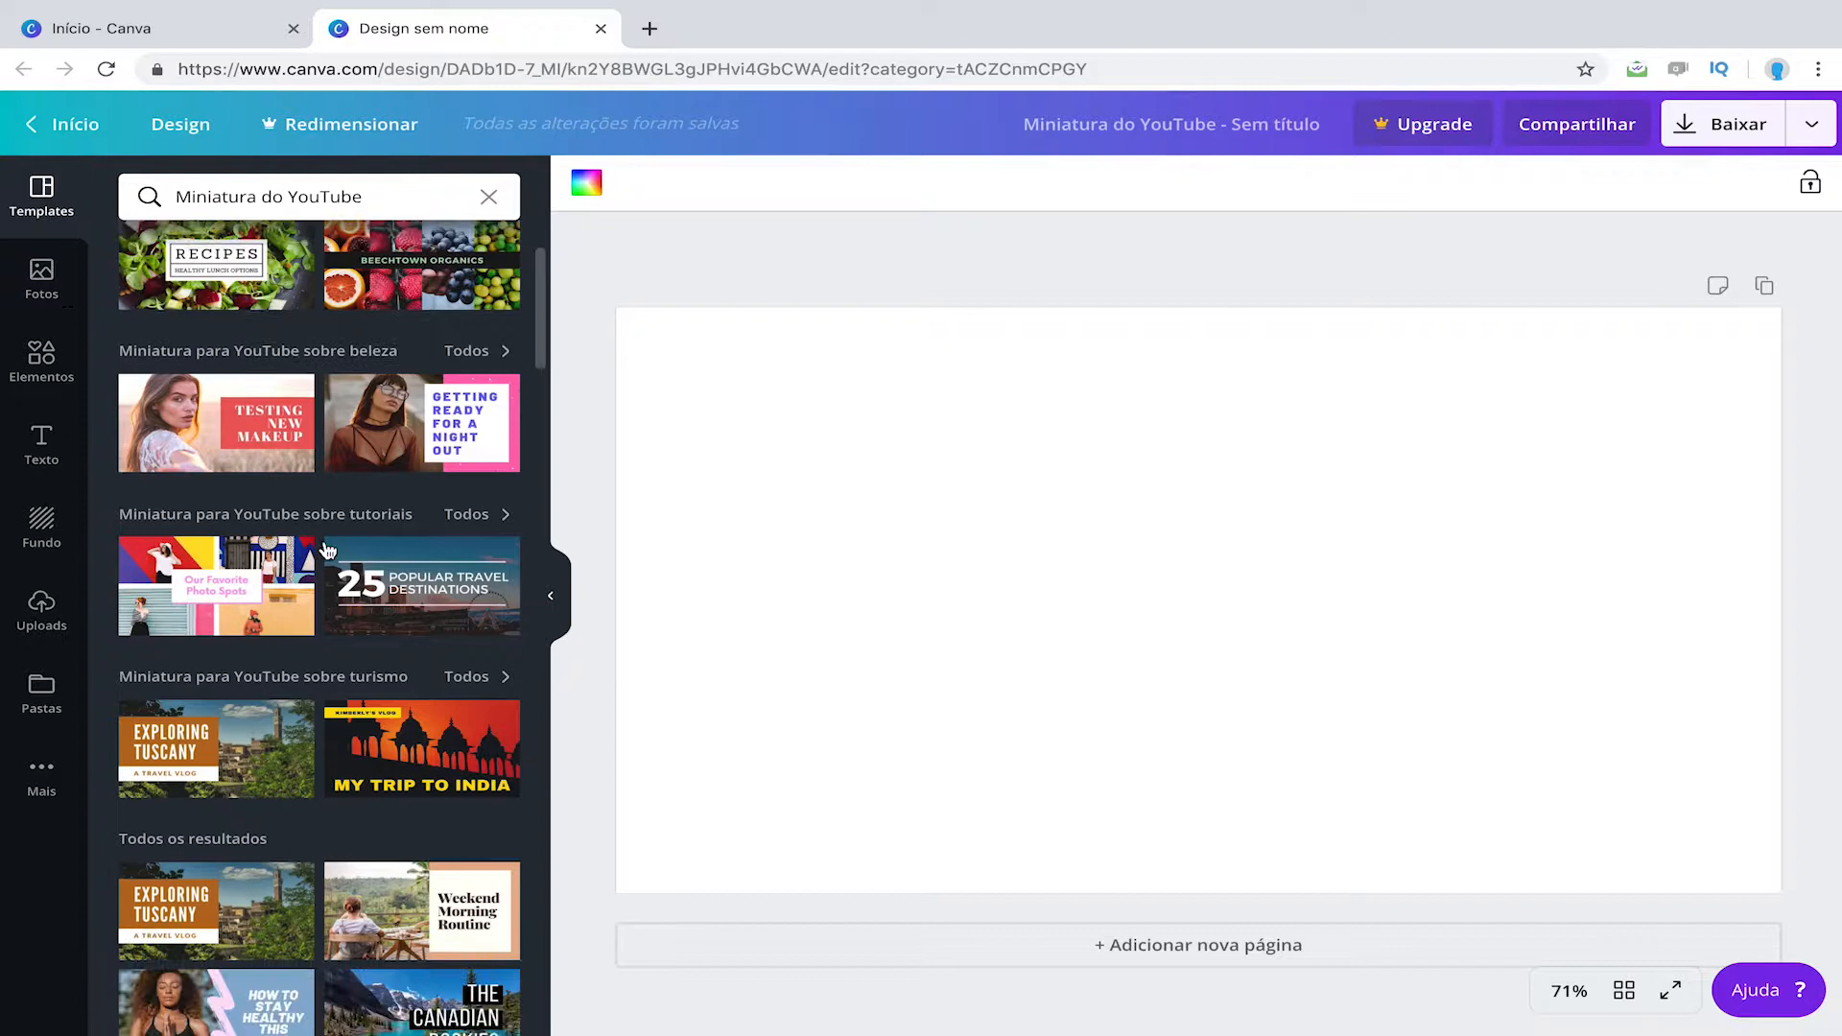
scroll(367, 510, down, 1)
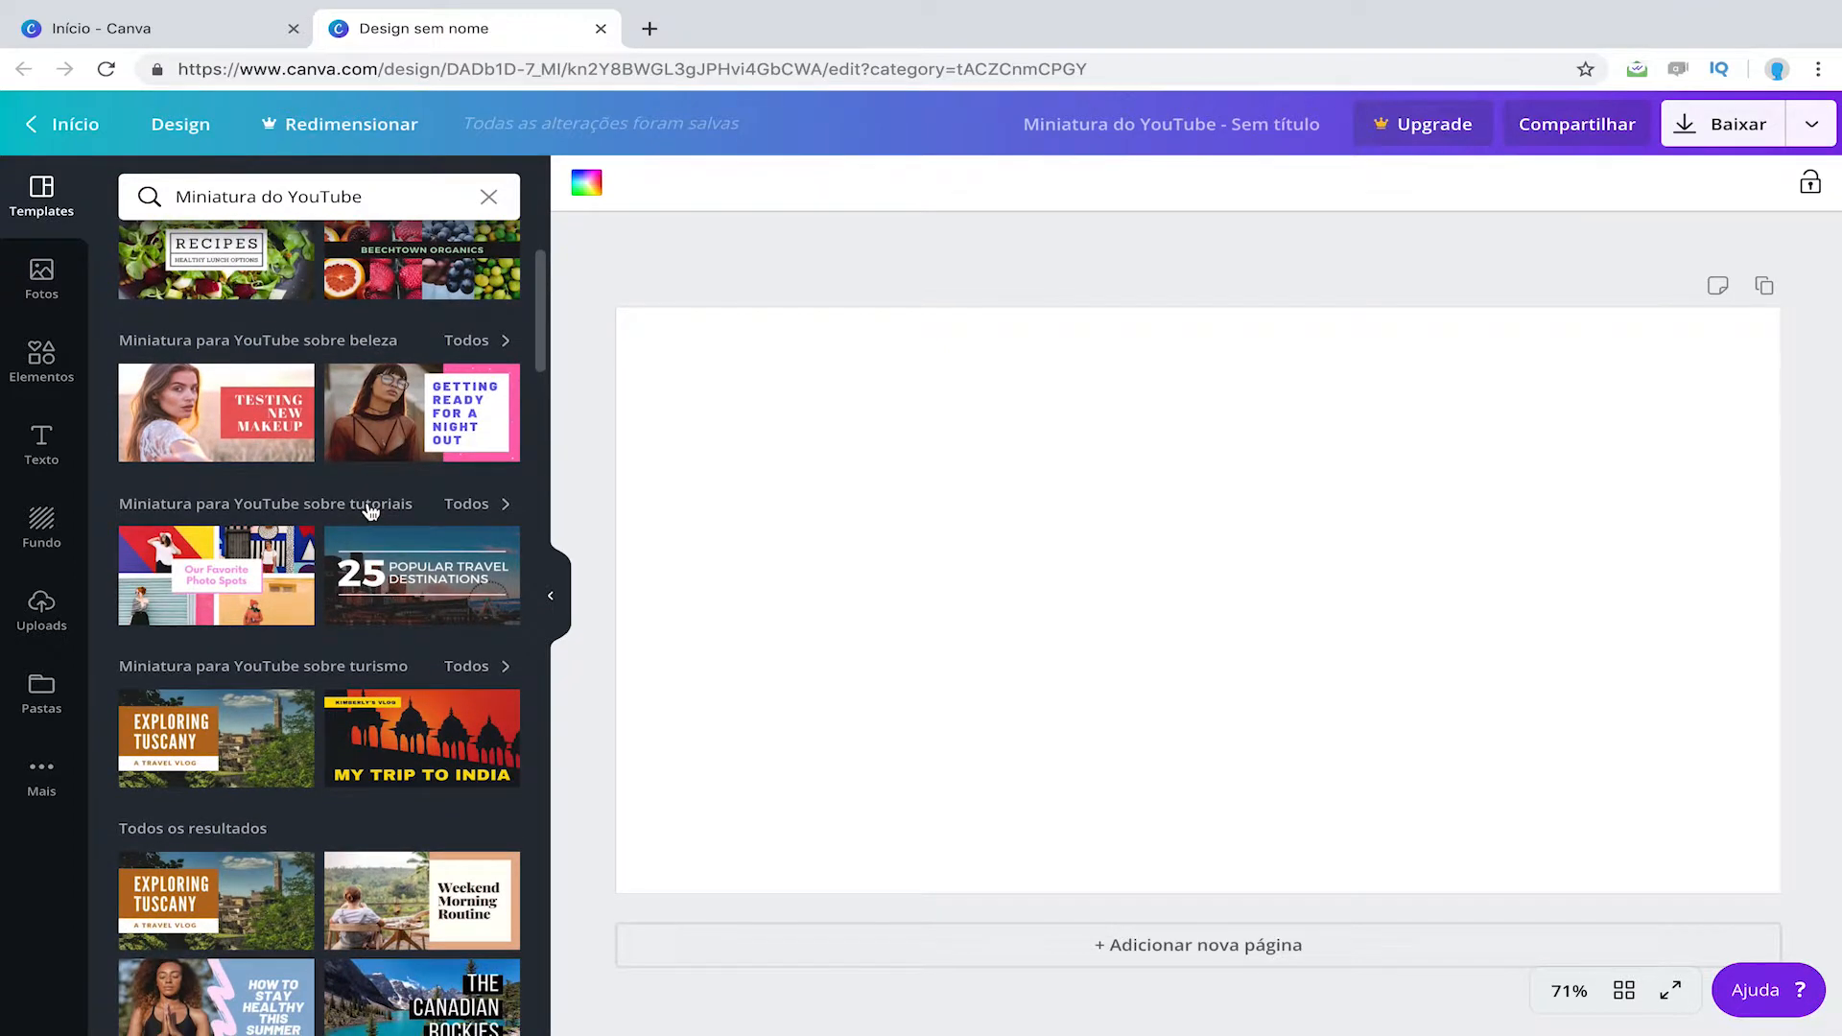
click(467, 505)
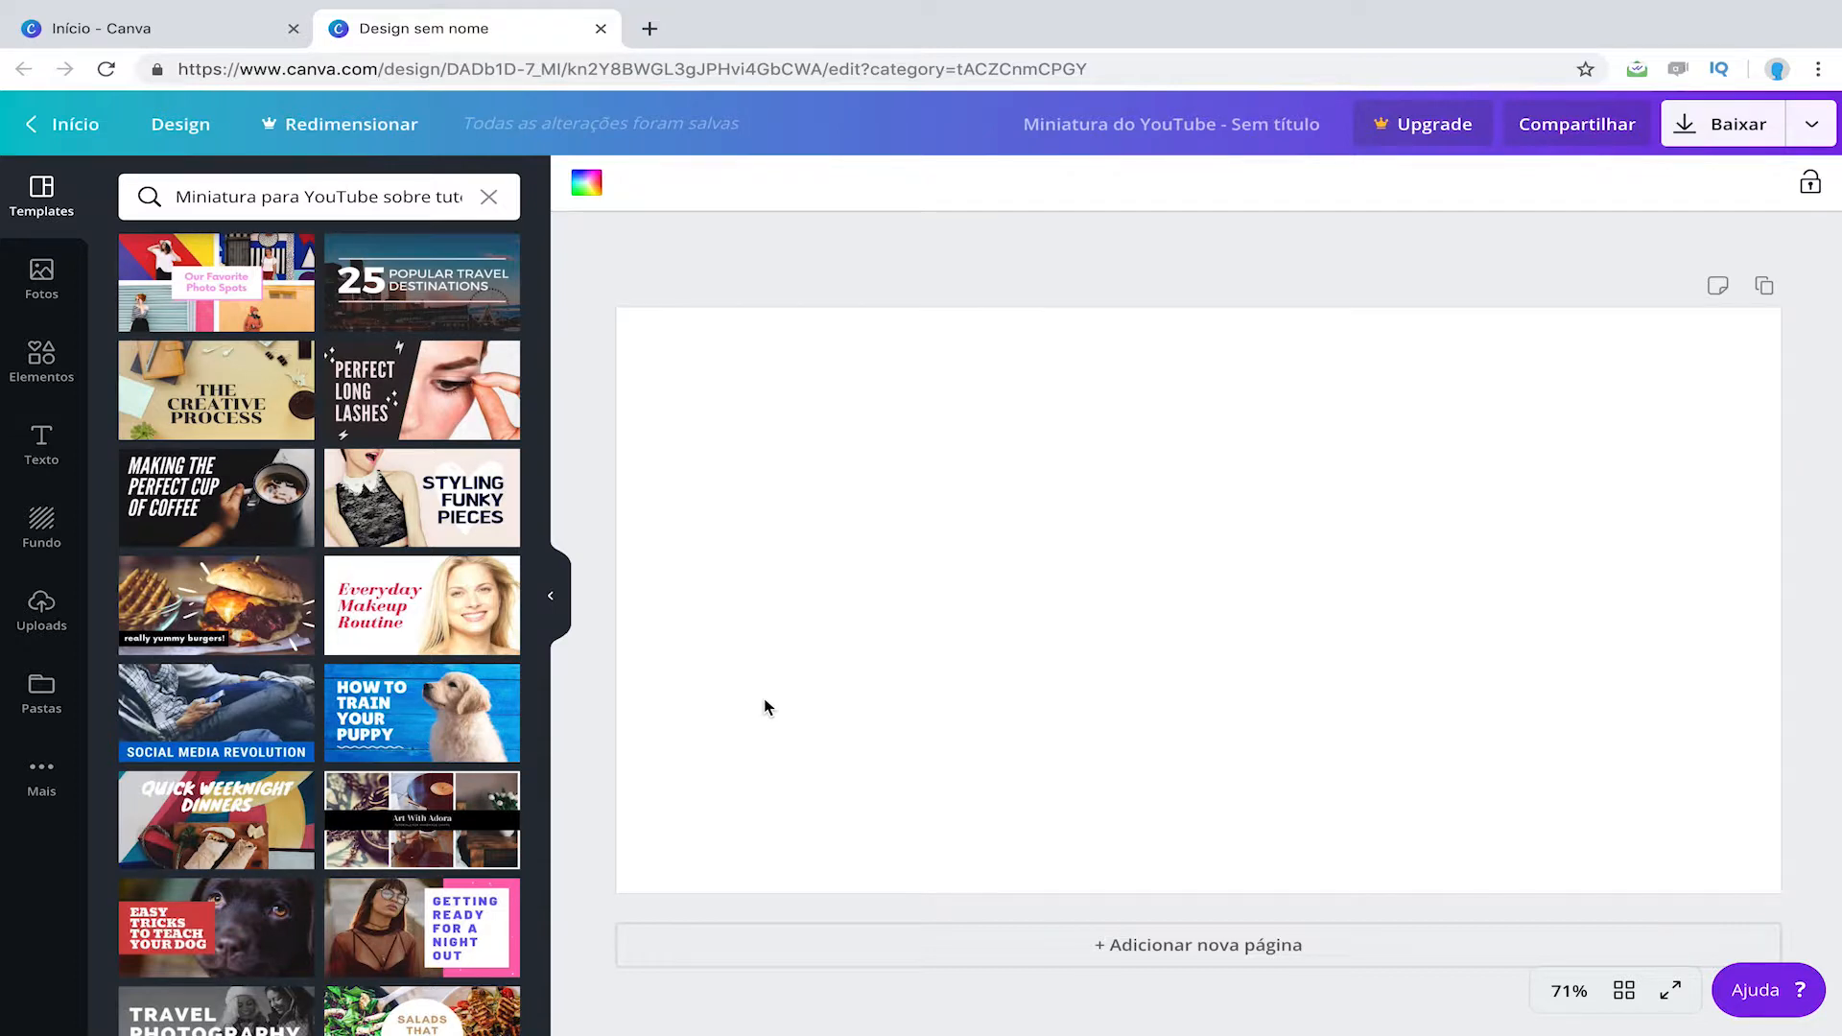
Step: Browse the ready-made backgrounds and apply the free coral-to-pink gradient to the thumbnail
click(41, 526)
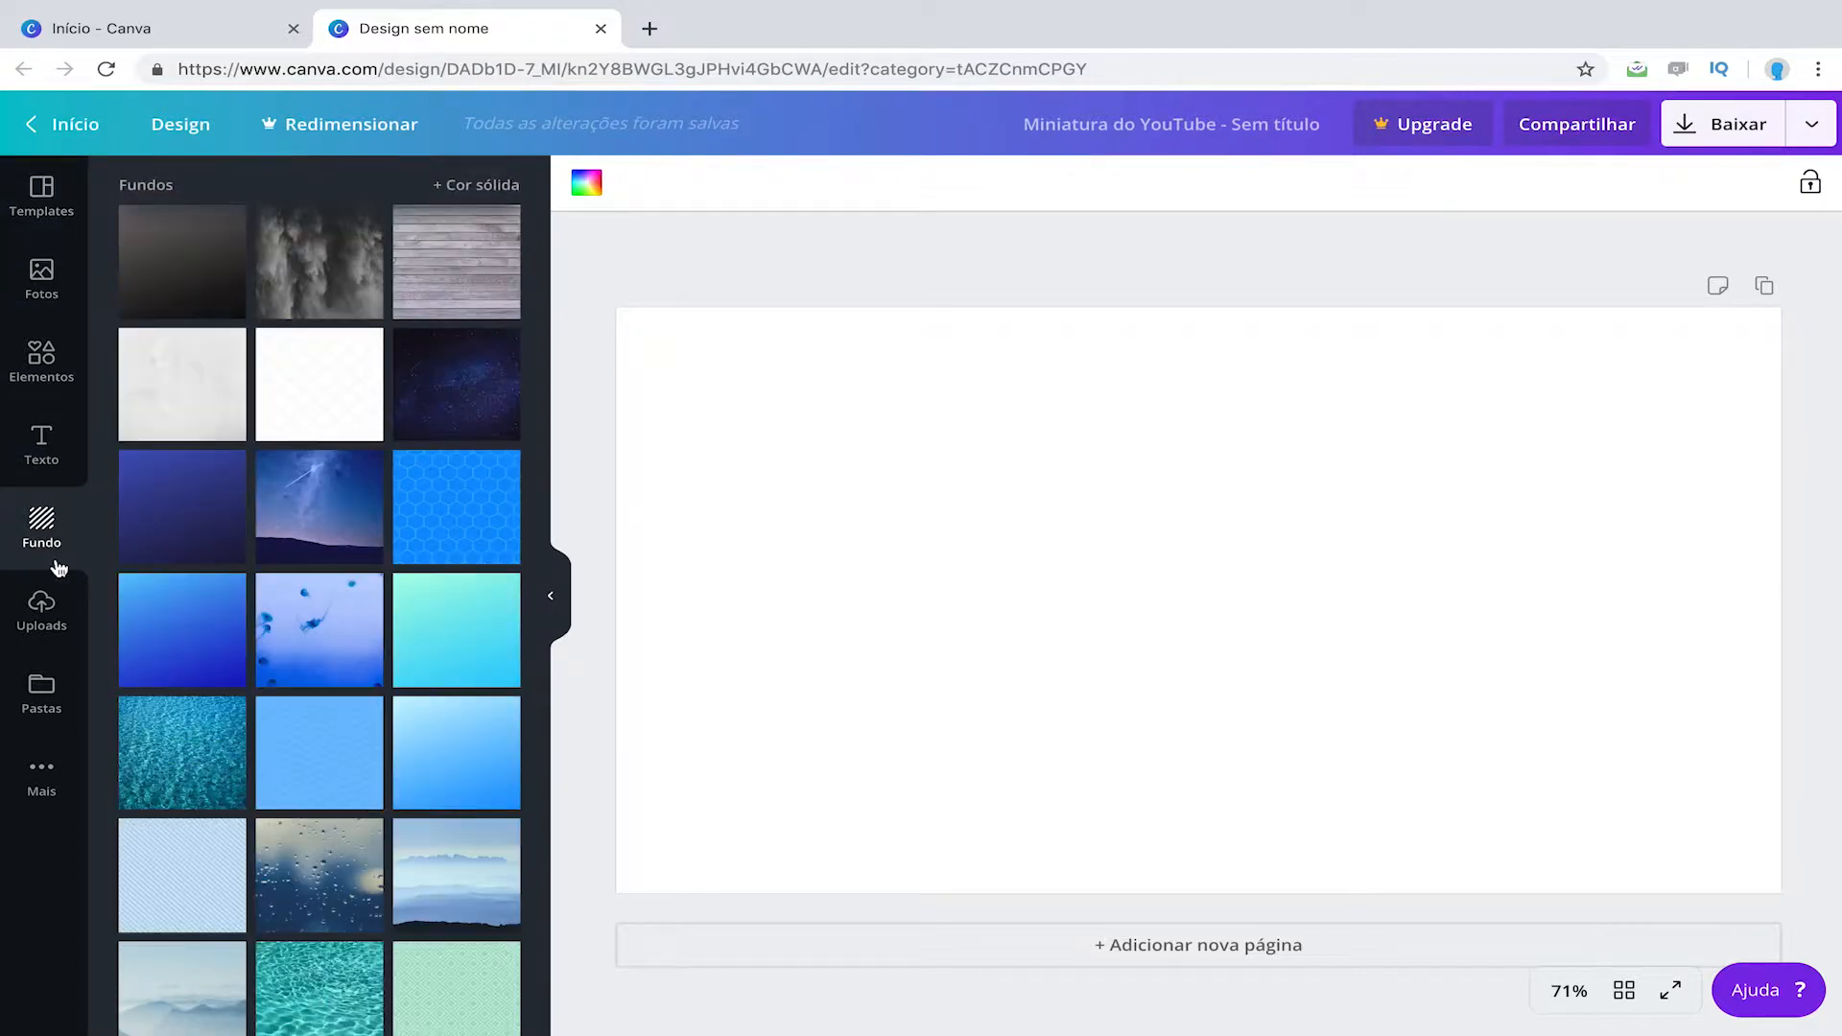
scroll(255, 715, down, 15)
scroll(255, 710, down, 1)
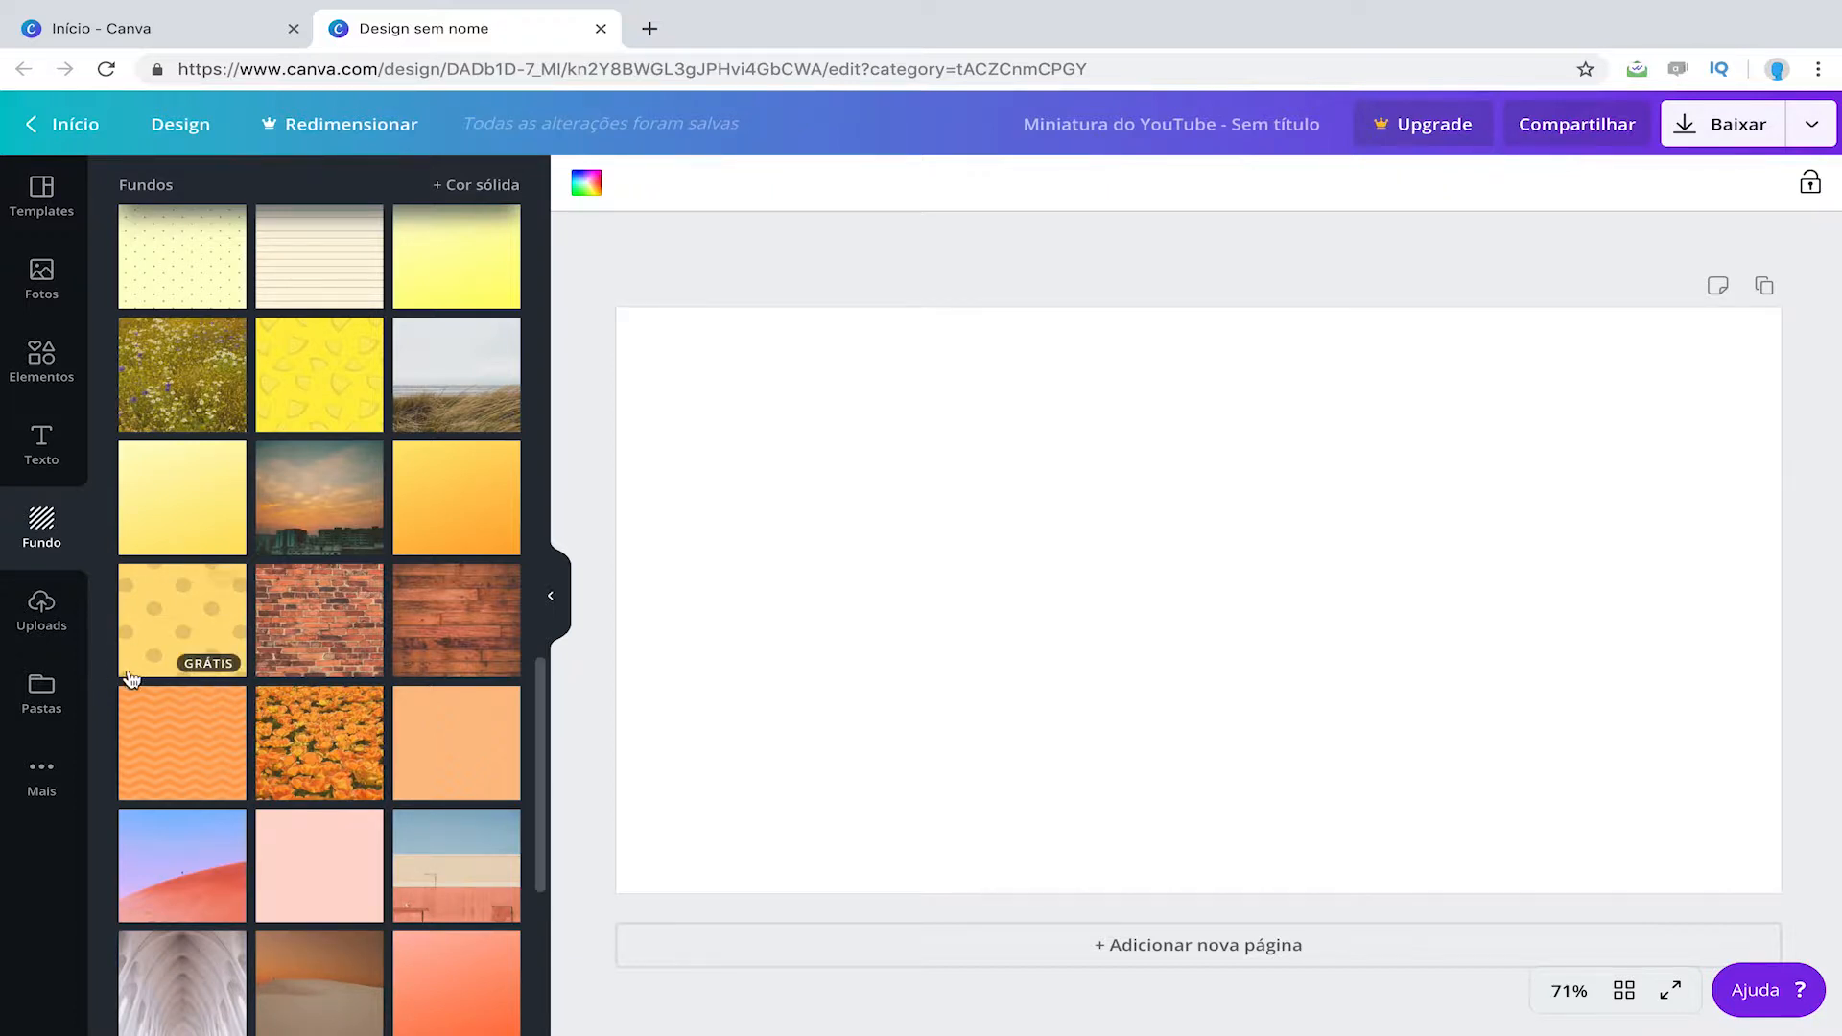
scroll(336, 893, down, 4)
scroll(301, 720, down, 2)
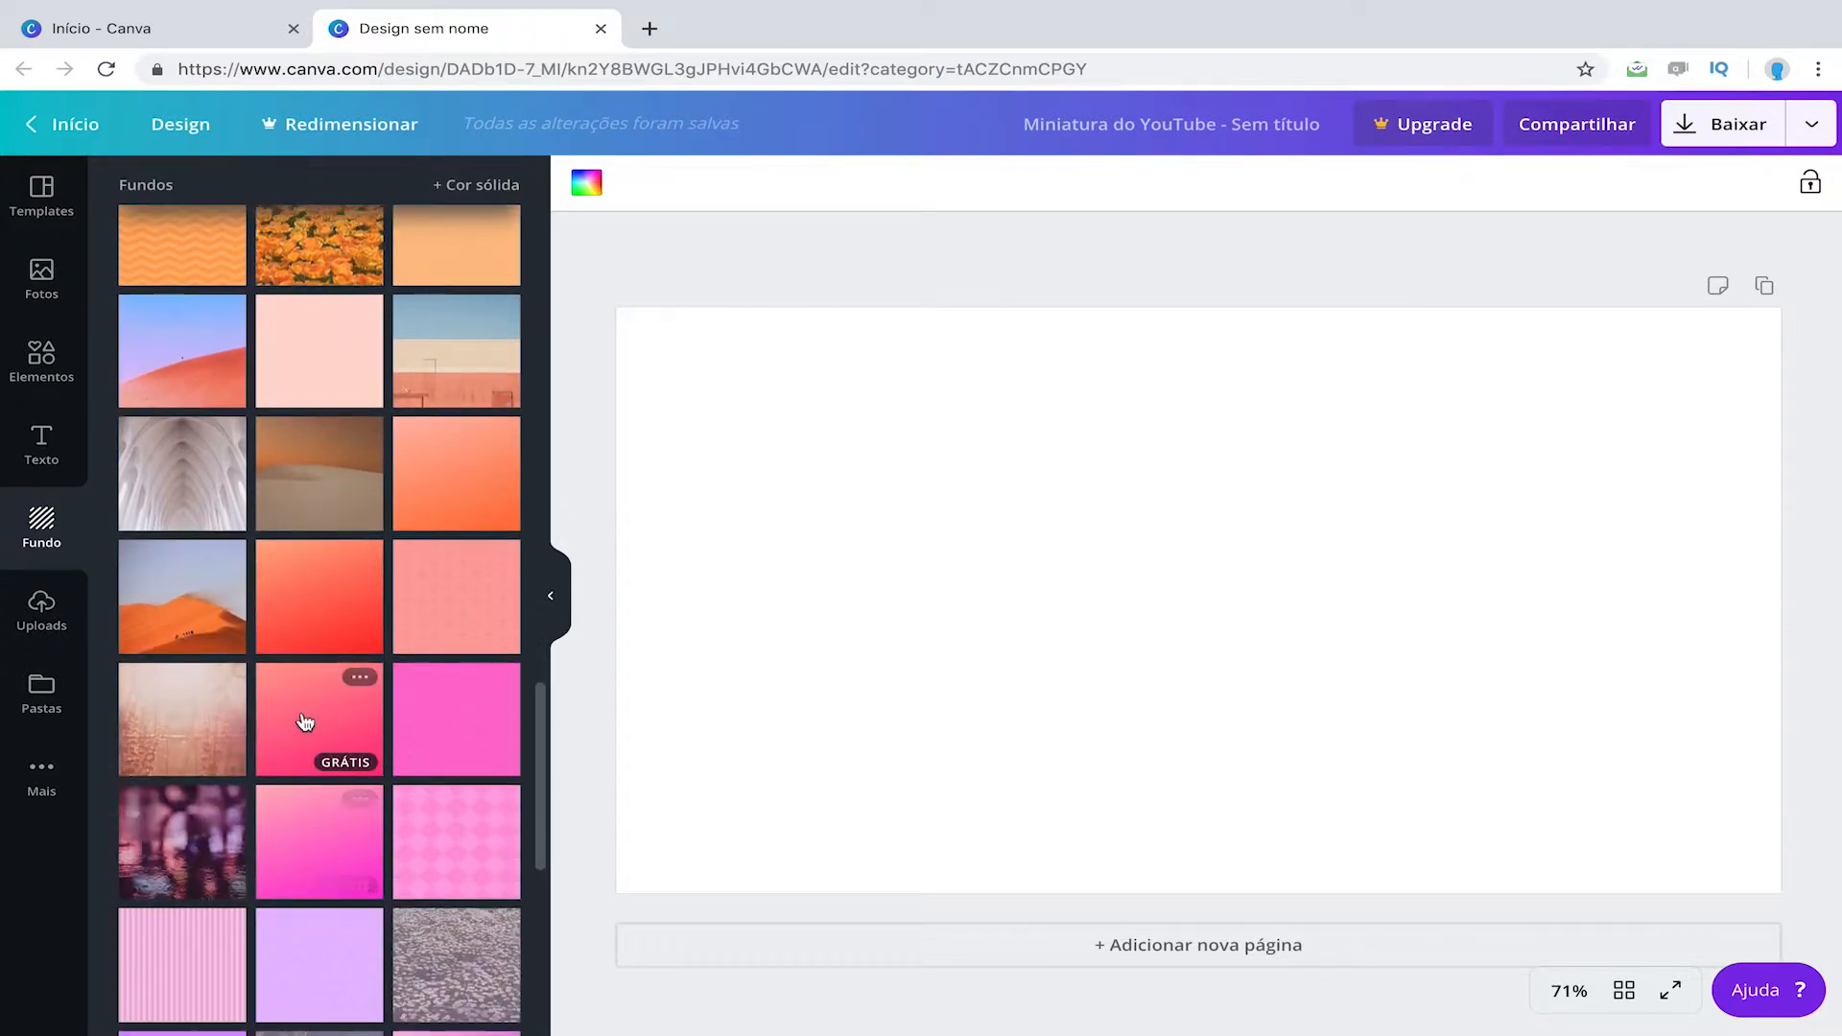
click(336, 710)
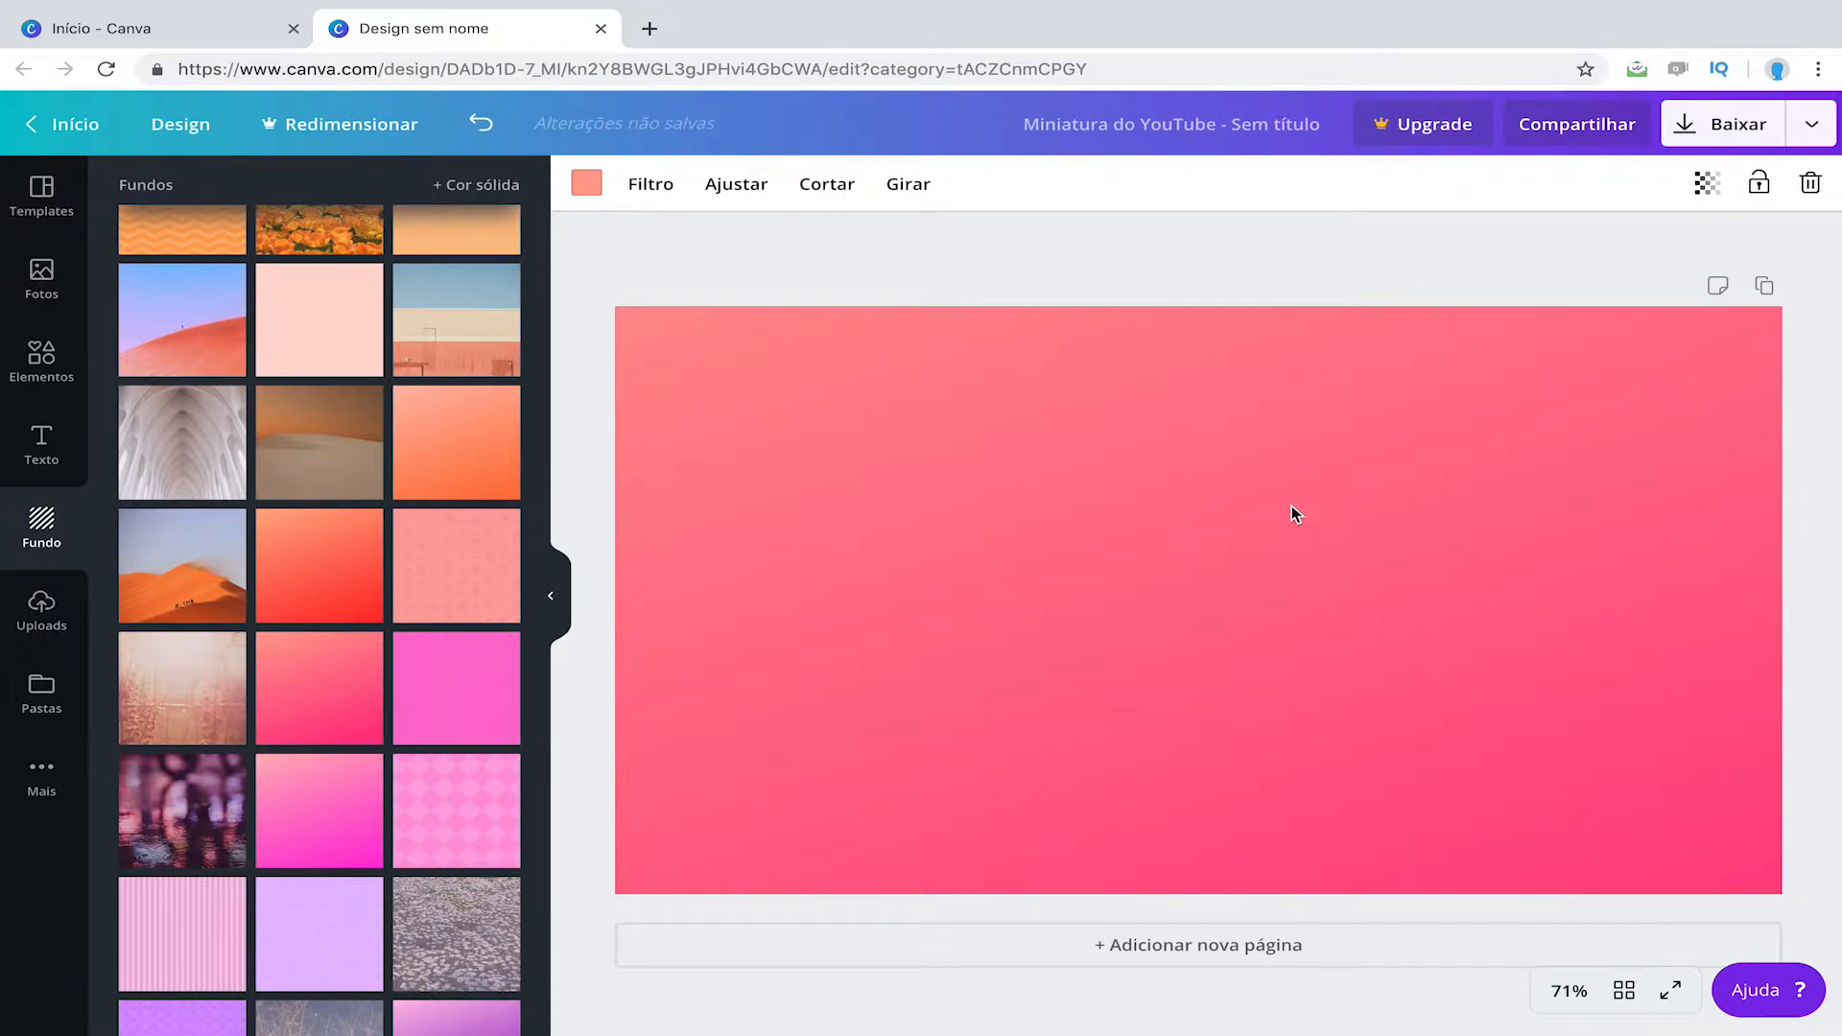
Step: Look through the rest of the backgrounds and replace the pink gradient with the dark grey-to-black one
scroll(499, 611, down, 7)
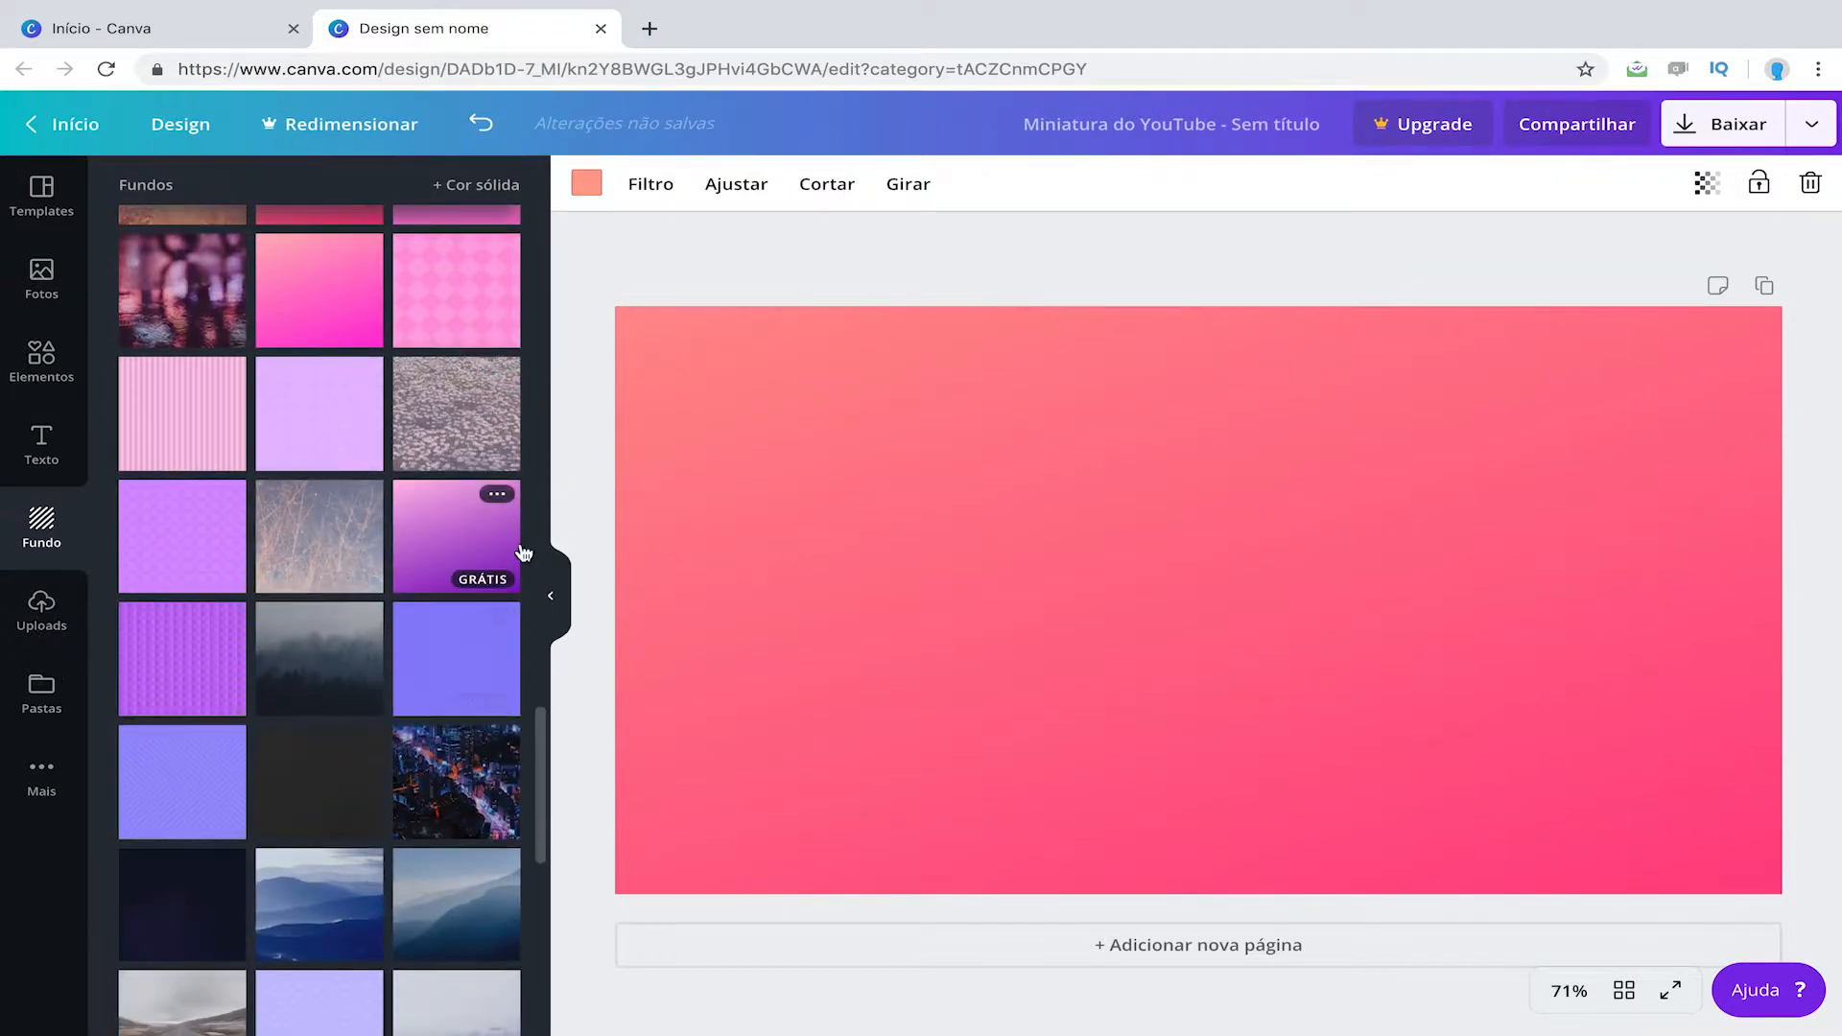
scroll(290, 739, down, 6)
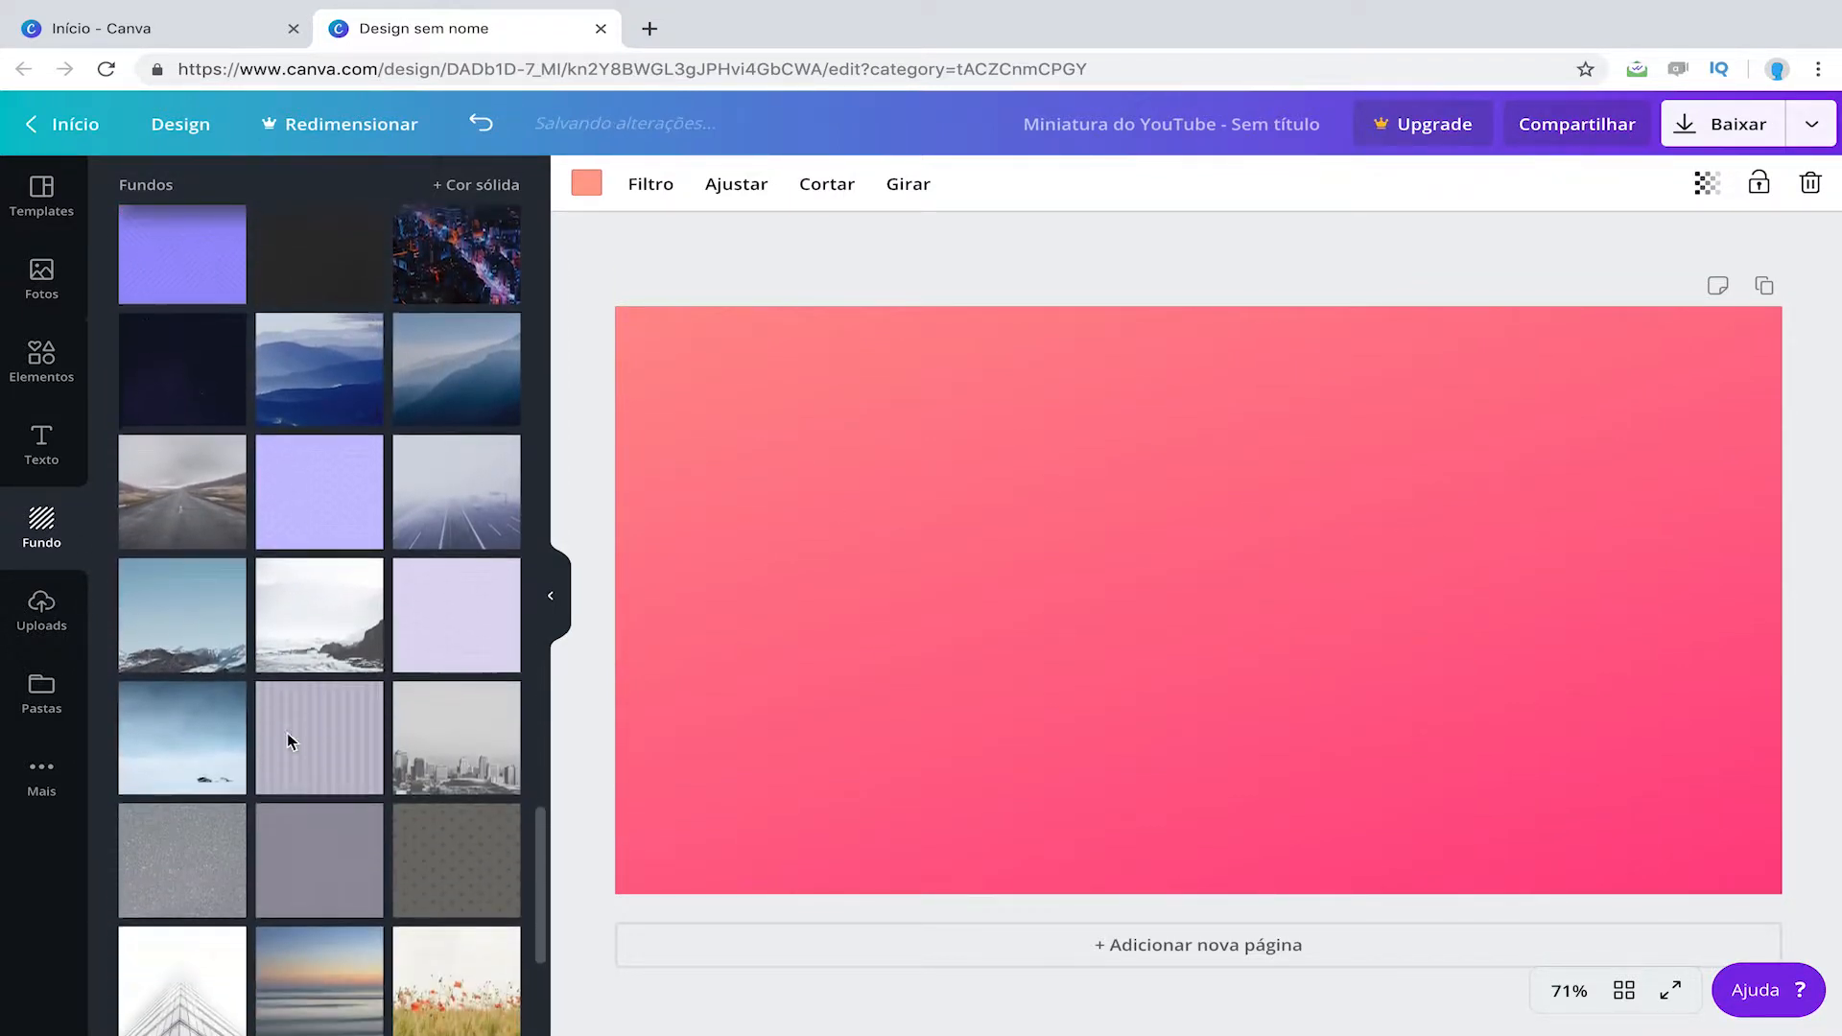
scroll(293, 742, down, 10)
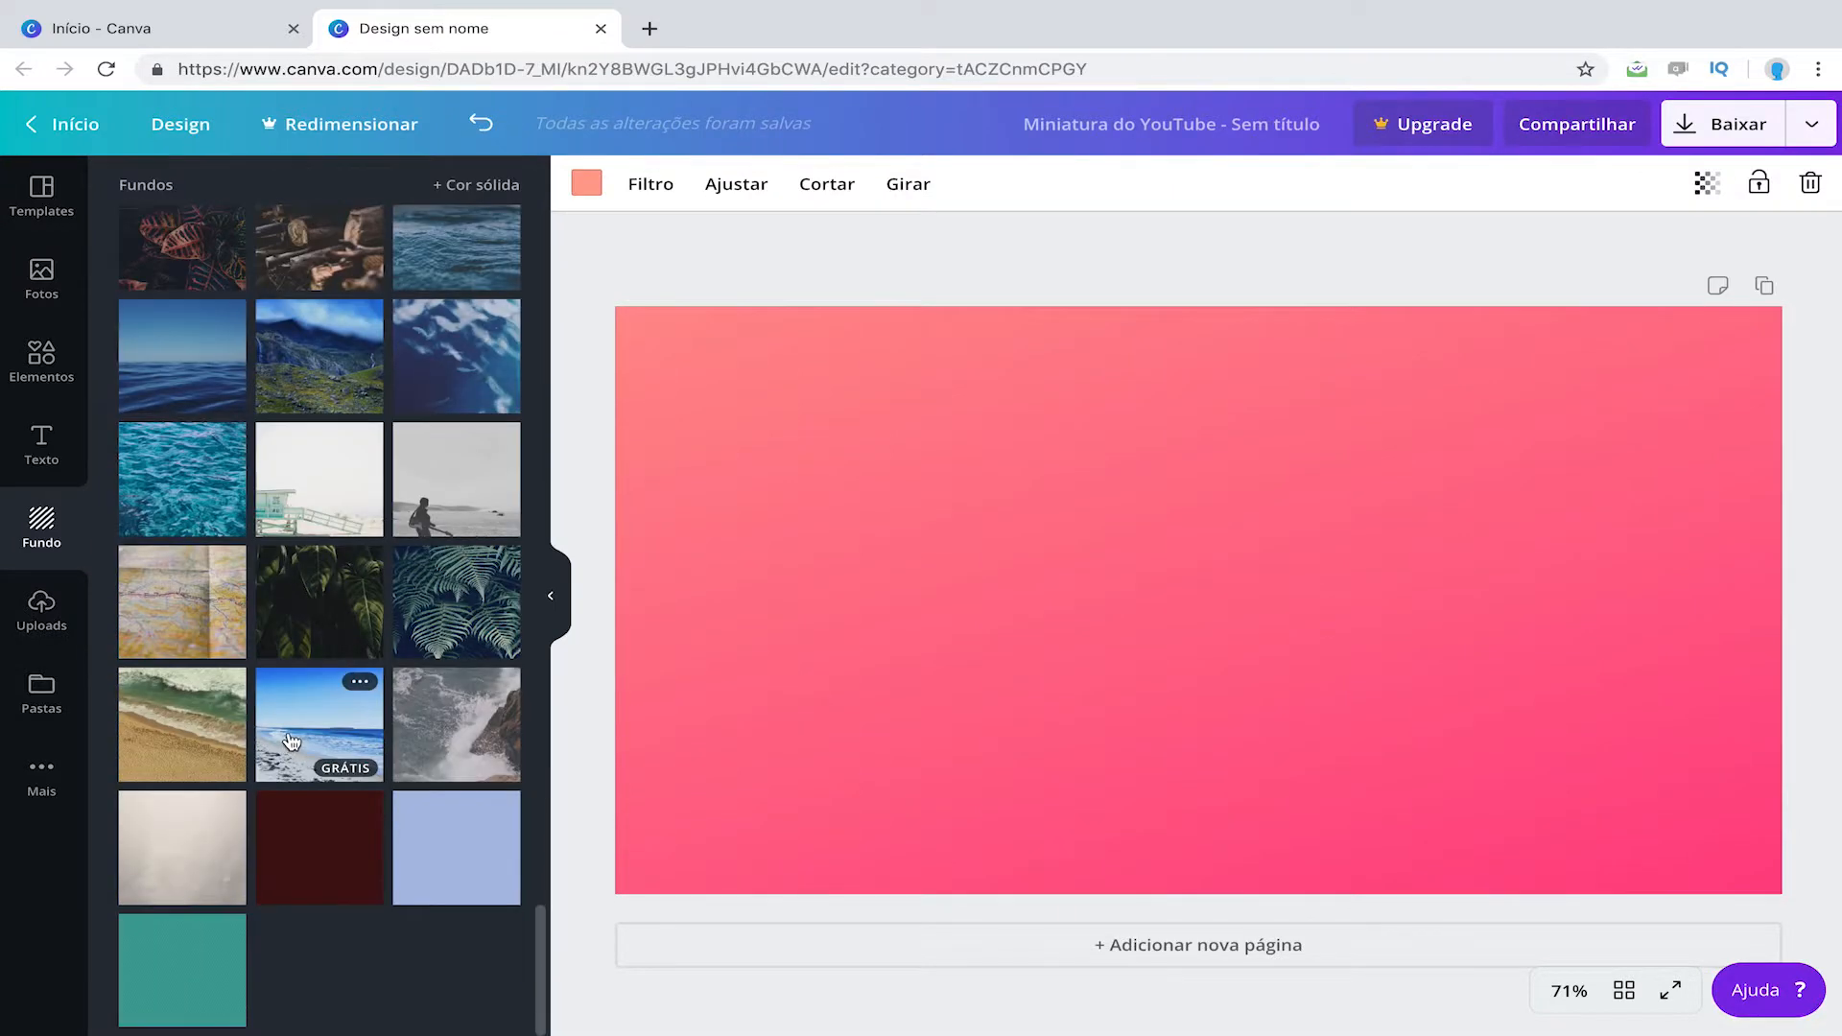
scroll(305, 703, up, 4)
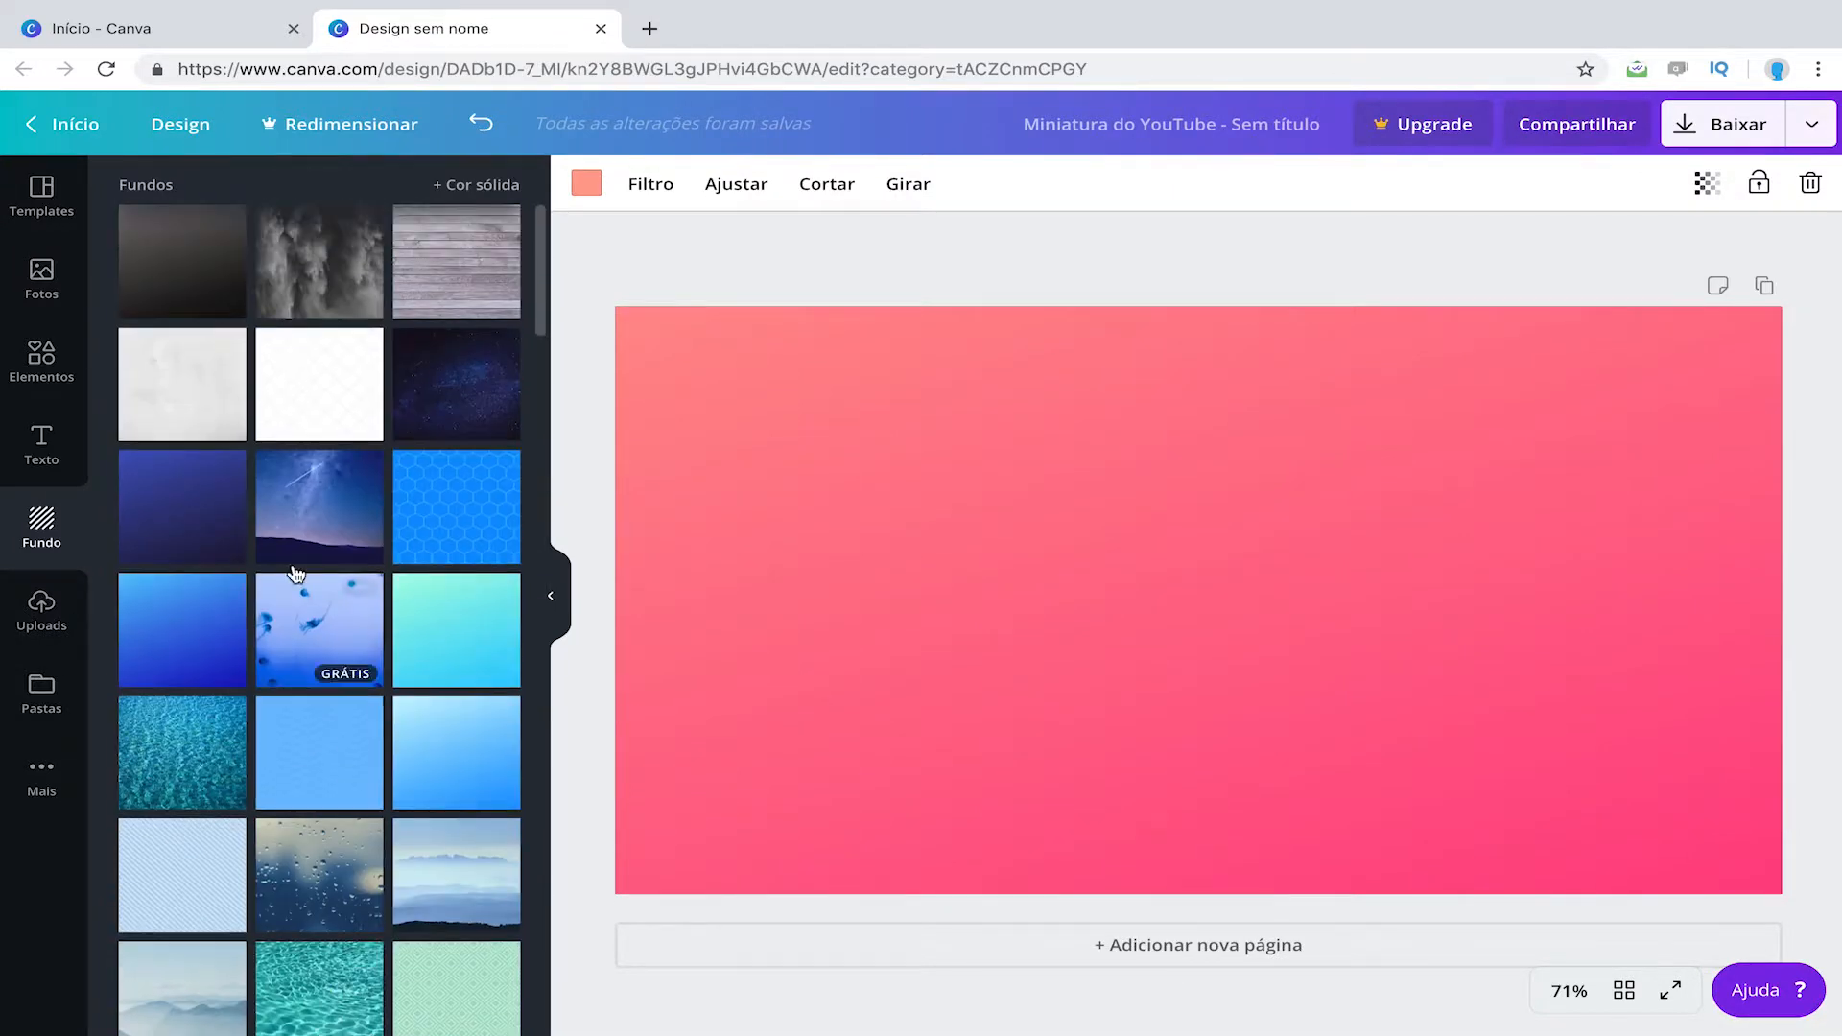
click(175, 398)
click(185, 301)
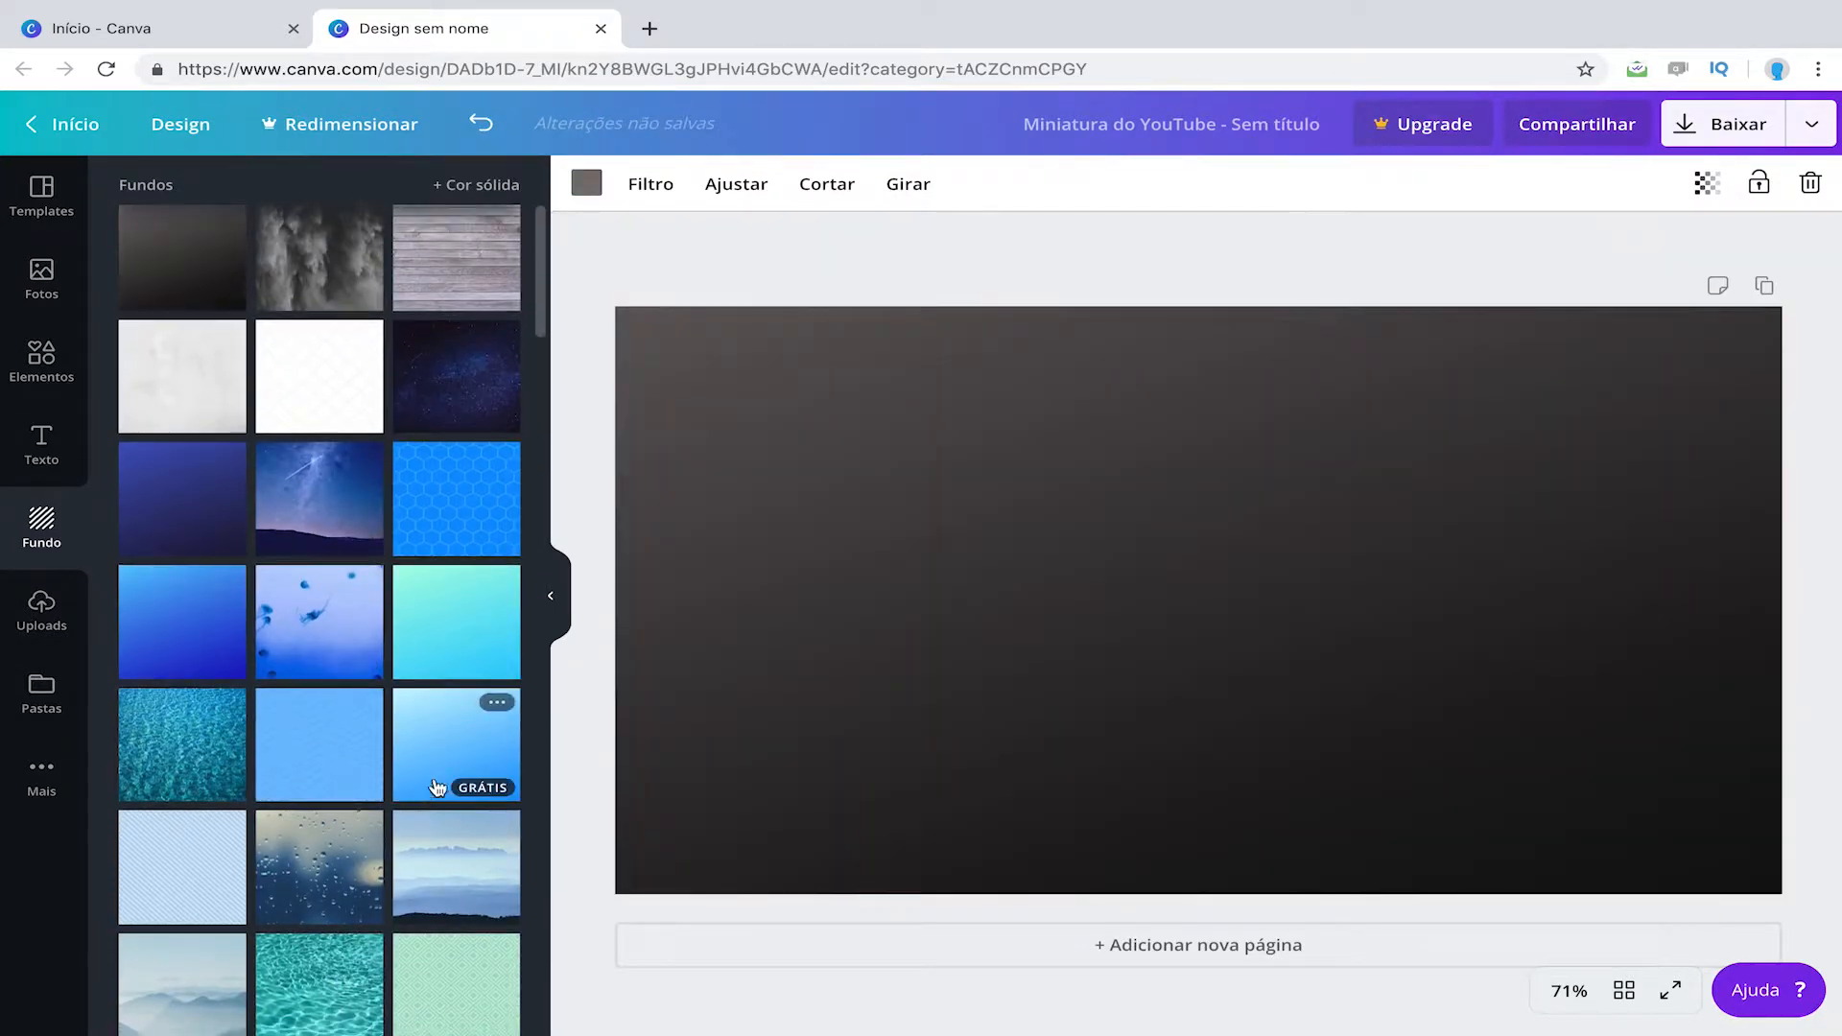
Step: Replace the dark background with the orange-to-red gradient from the warm-coloured backgrounds
scroll(403, 797, down, 8)
scroll(396, 802, down, 4)
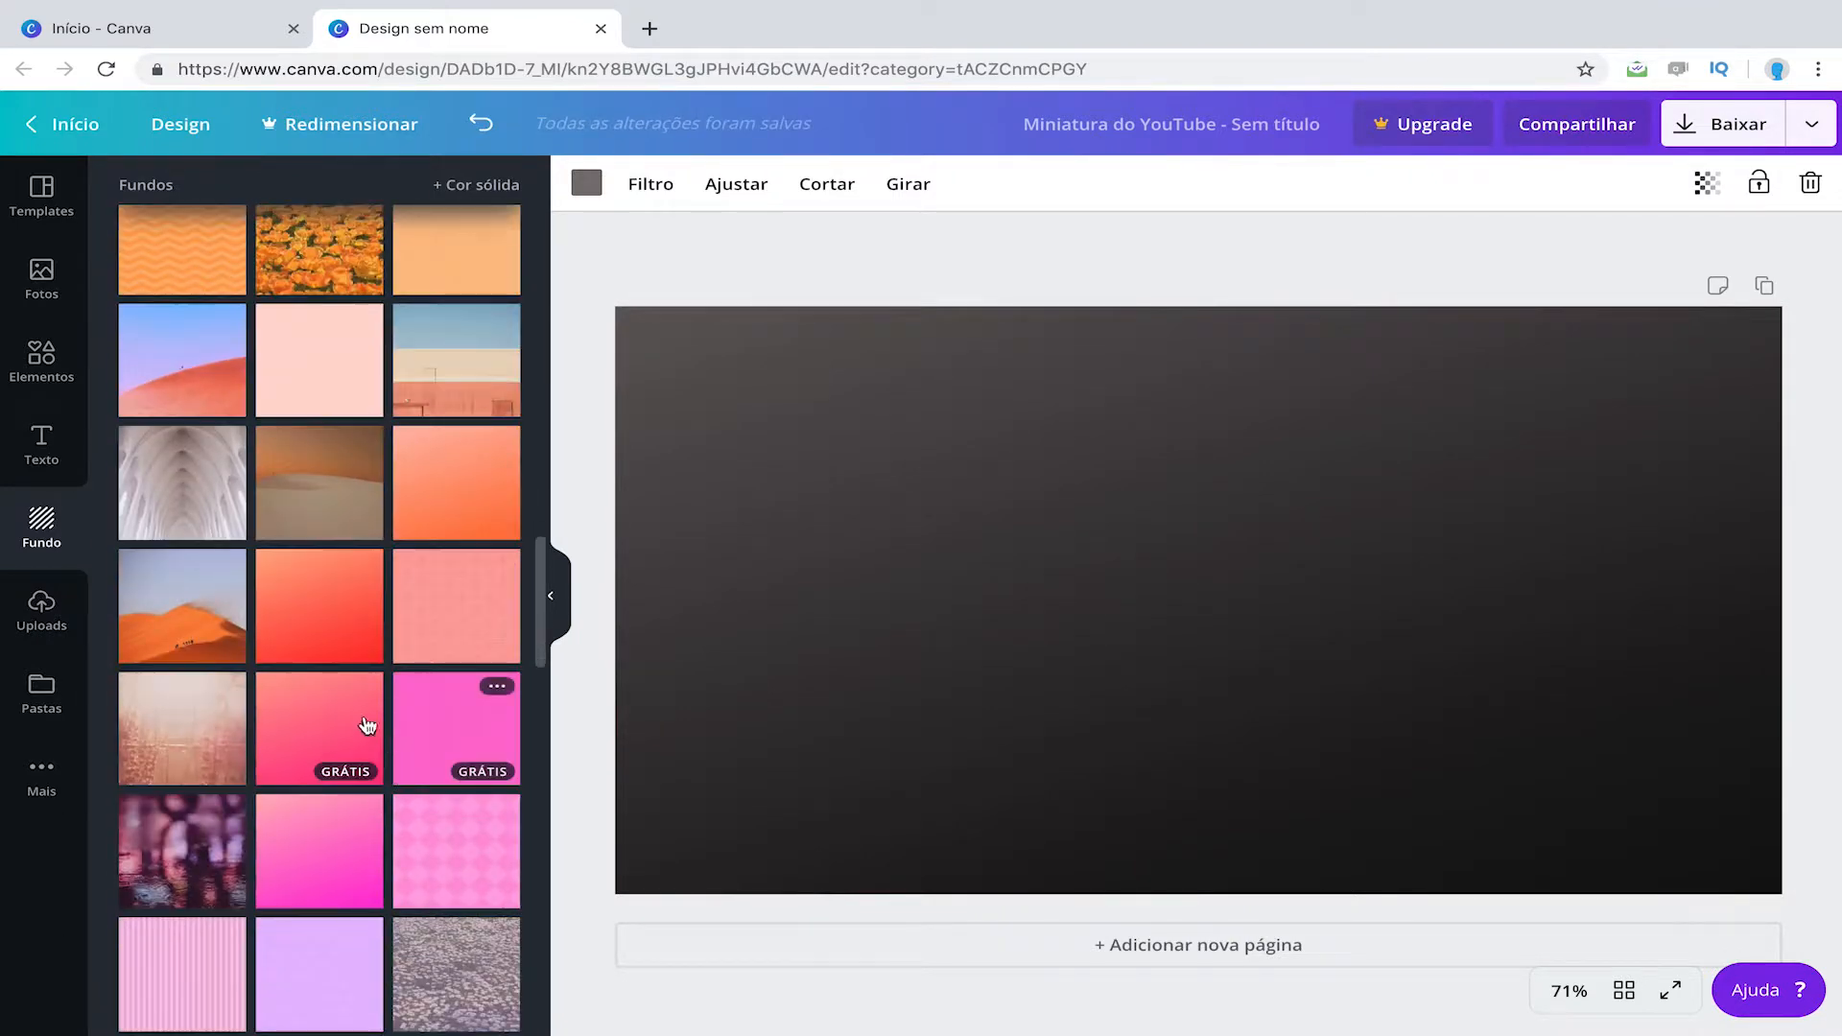
click(344, 630)
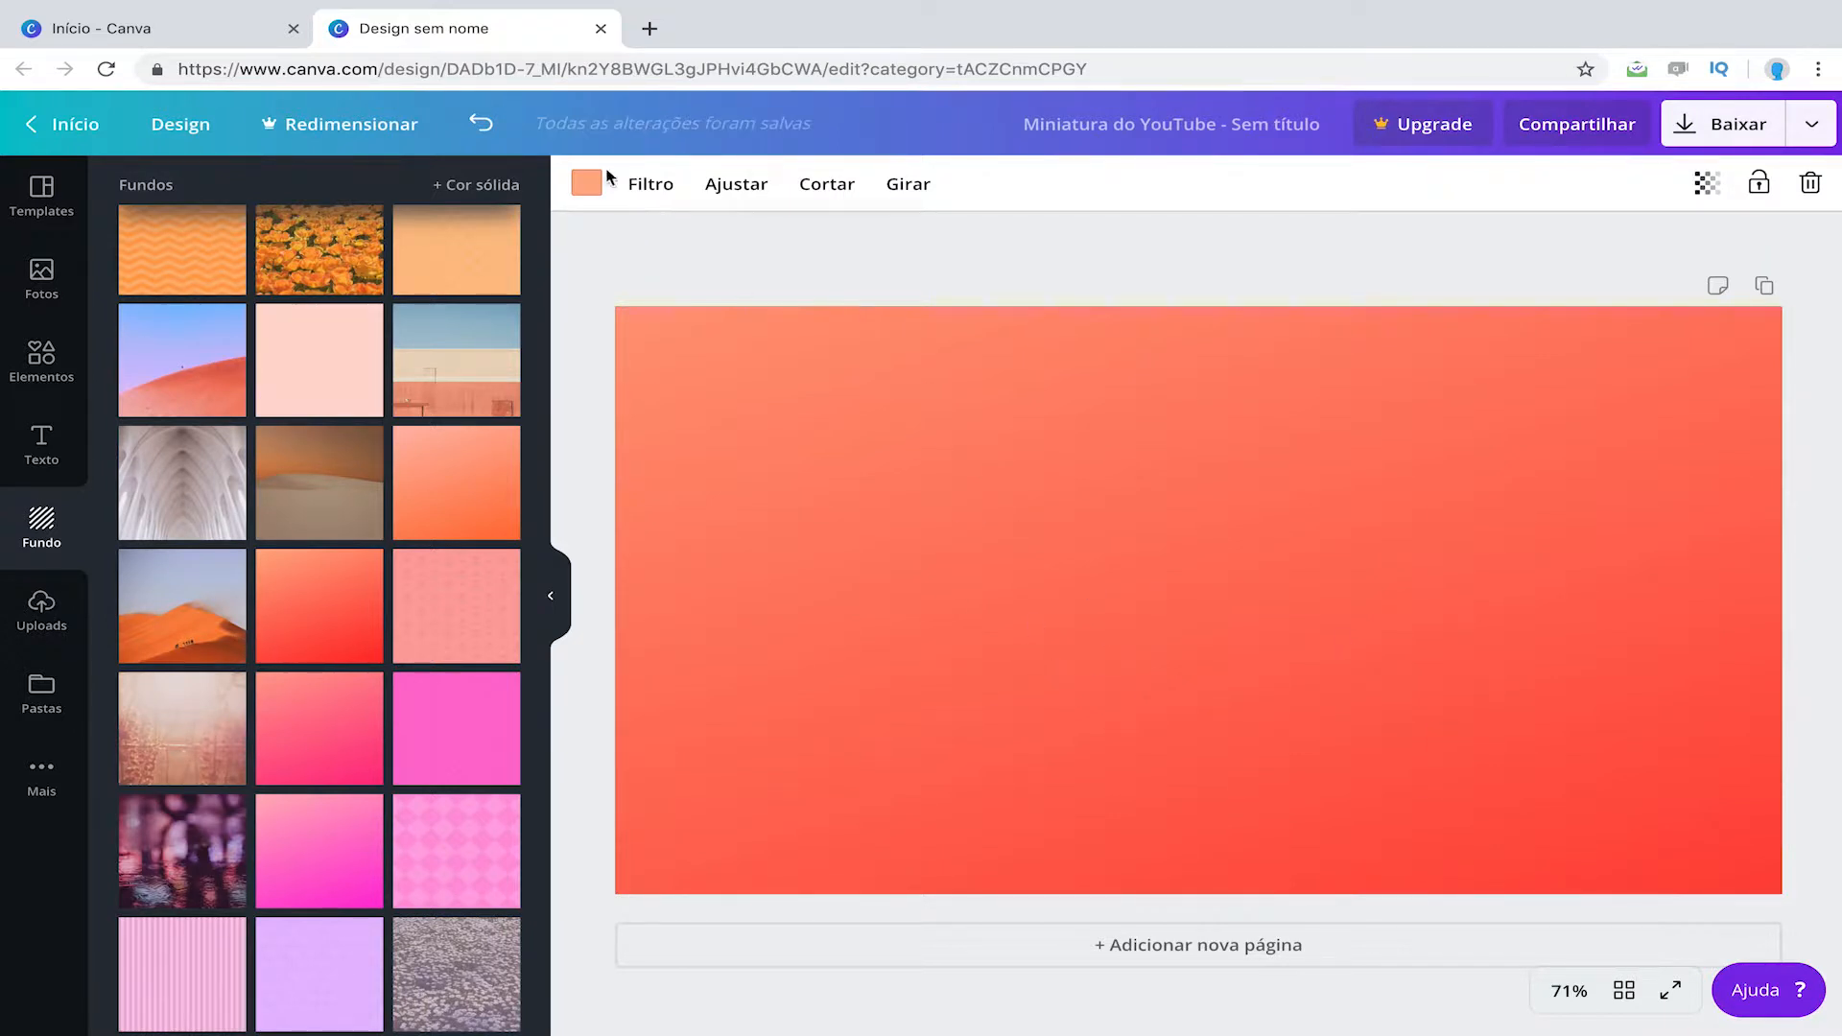
click(424, 623)
scroll(329, 635, down, 1)
click(329, 635)
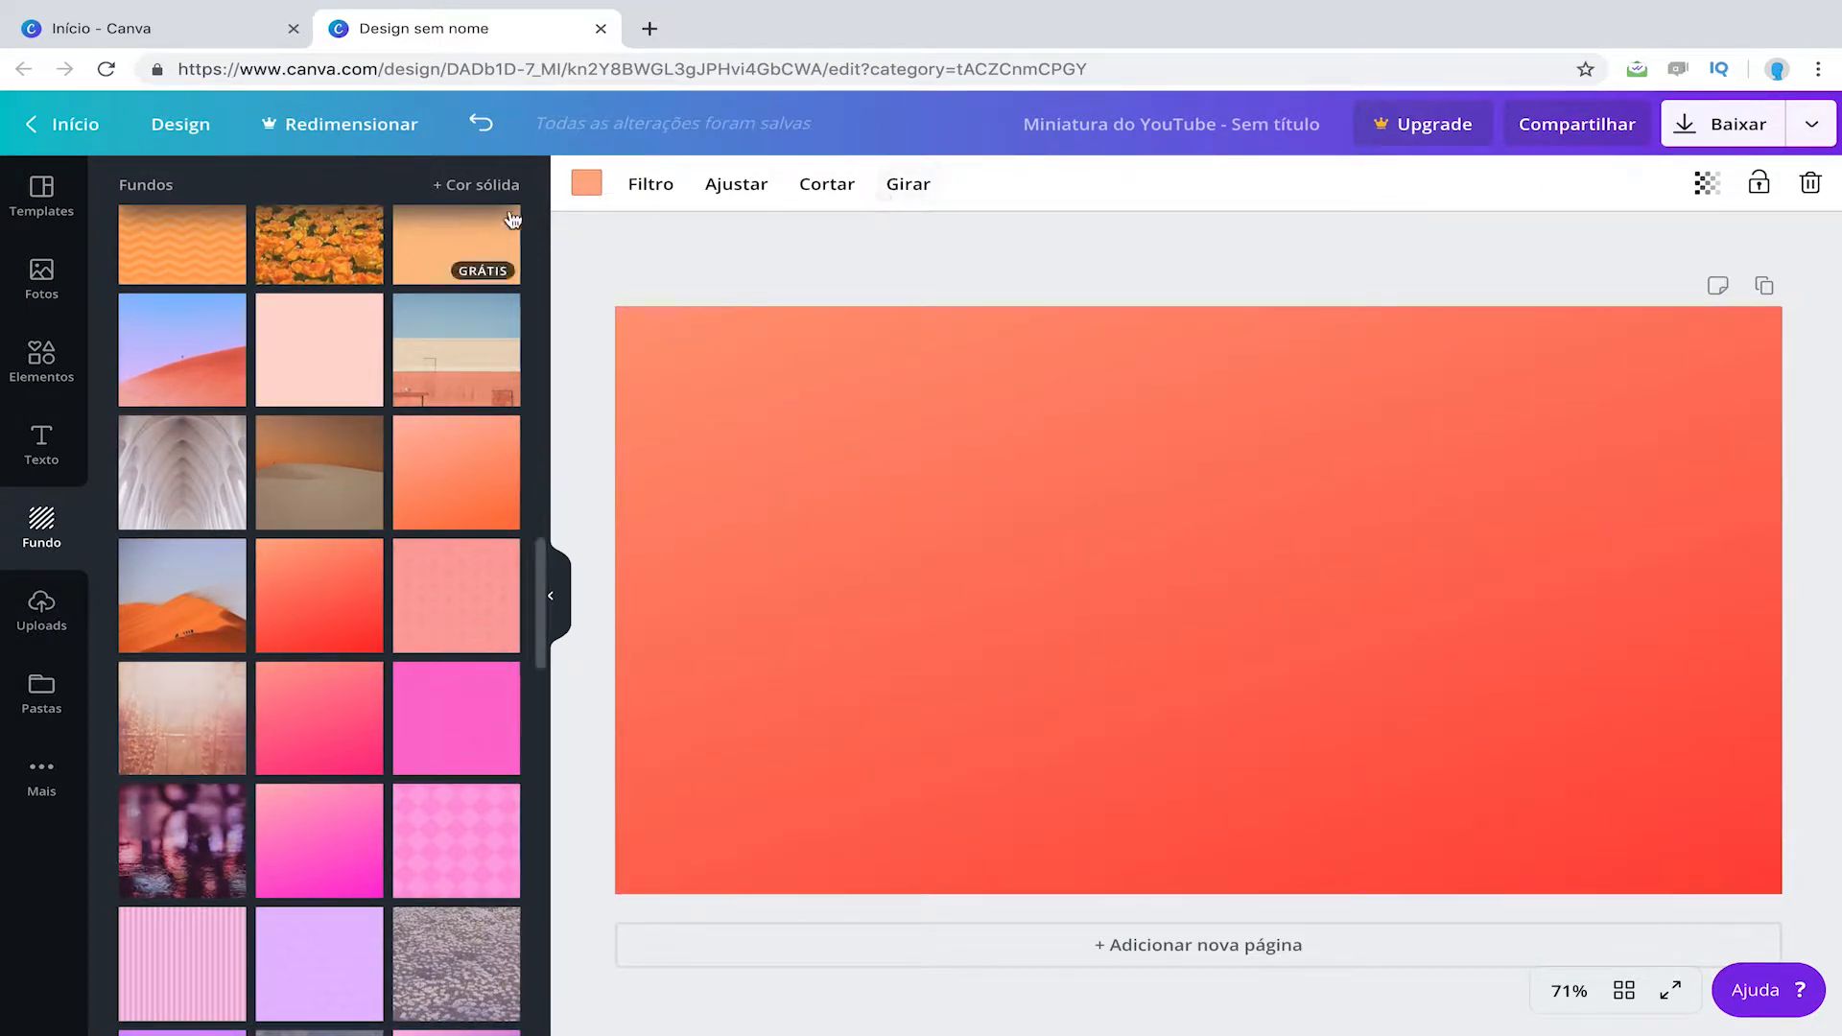
Step: Try several standard colours, such as blue, white and lime green, for the gradient's lighter tone and settle on red
click(587, 197)
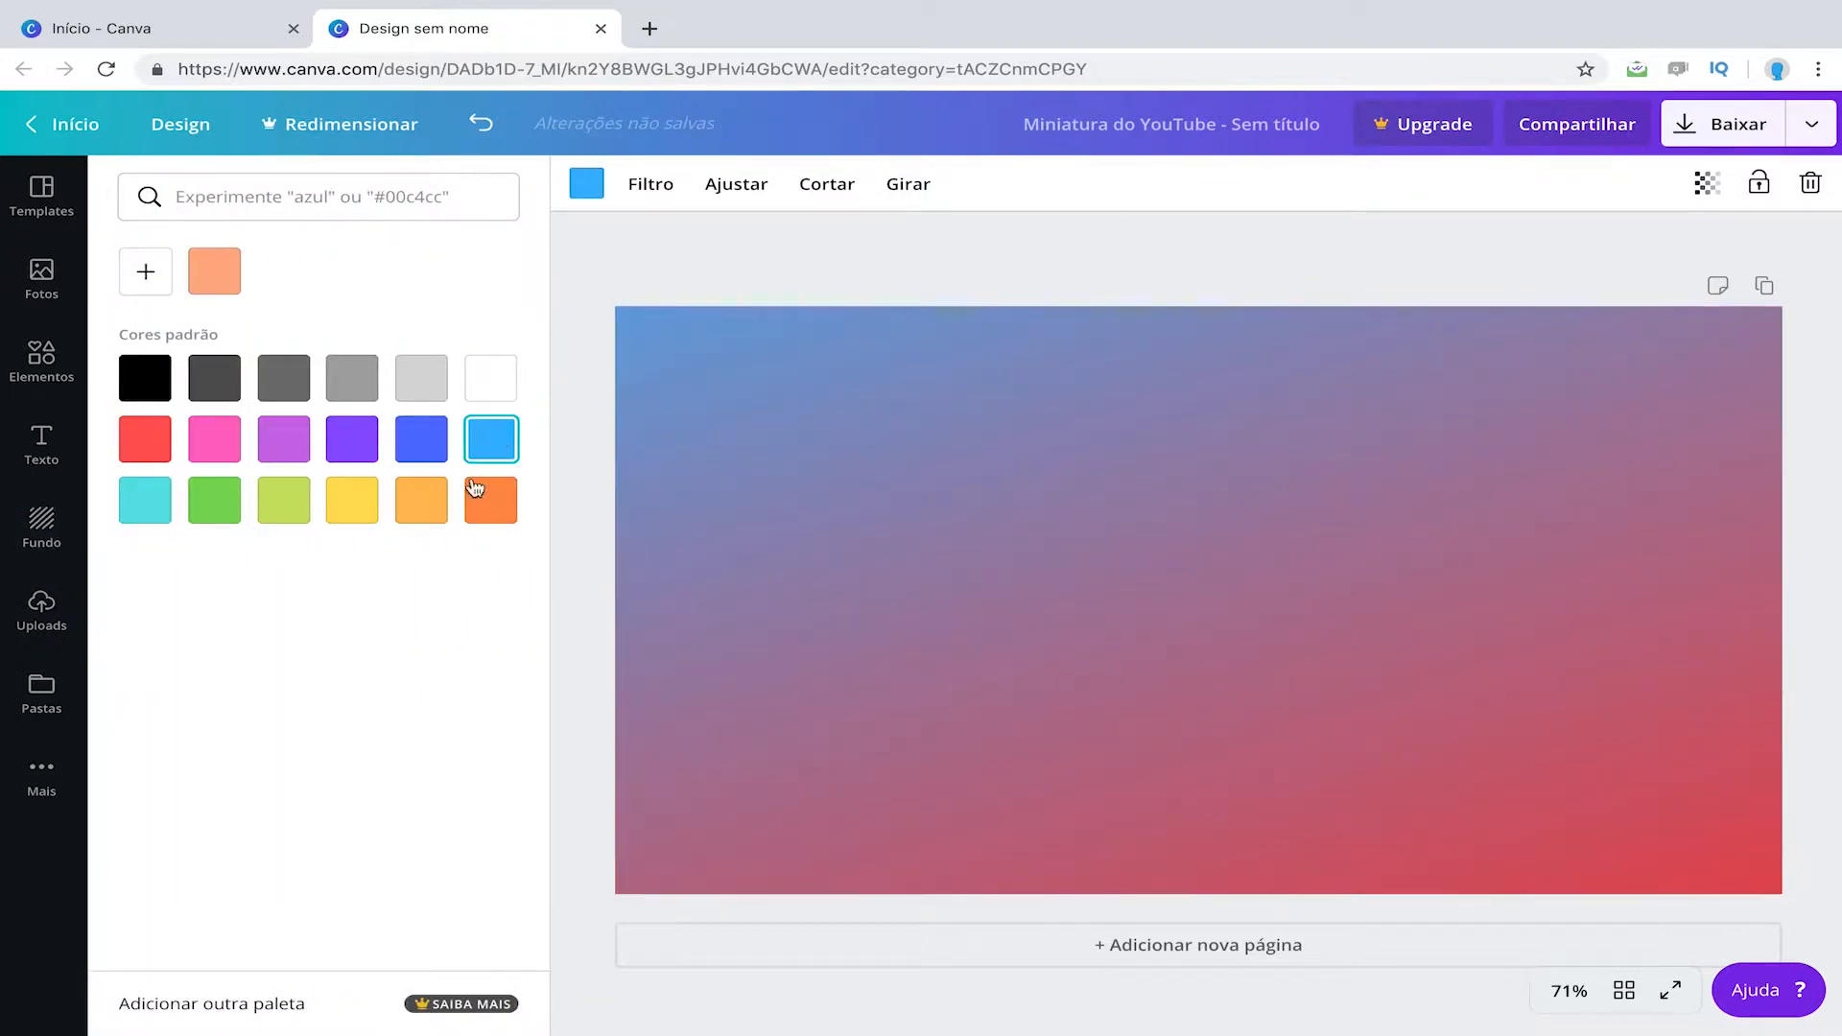
click(431, 510)
click(283, 499)
click(131, 453)
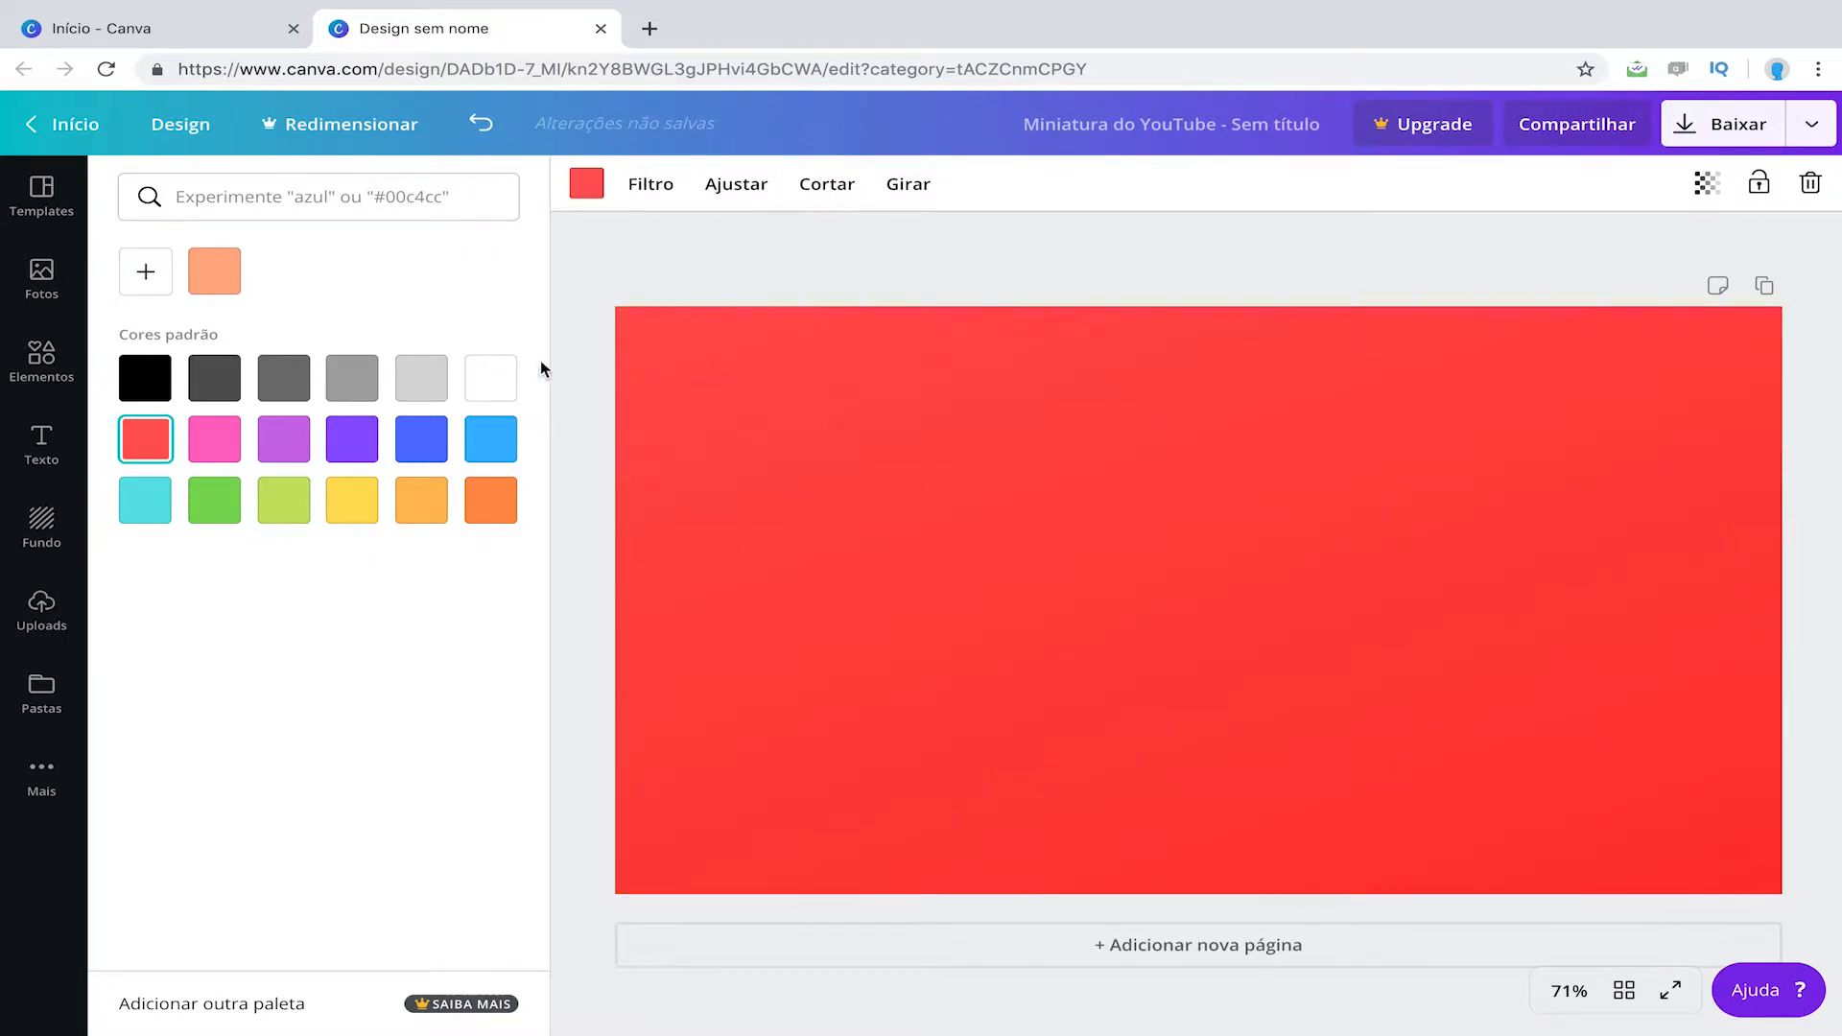
click(493, 380)
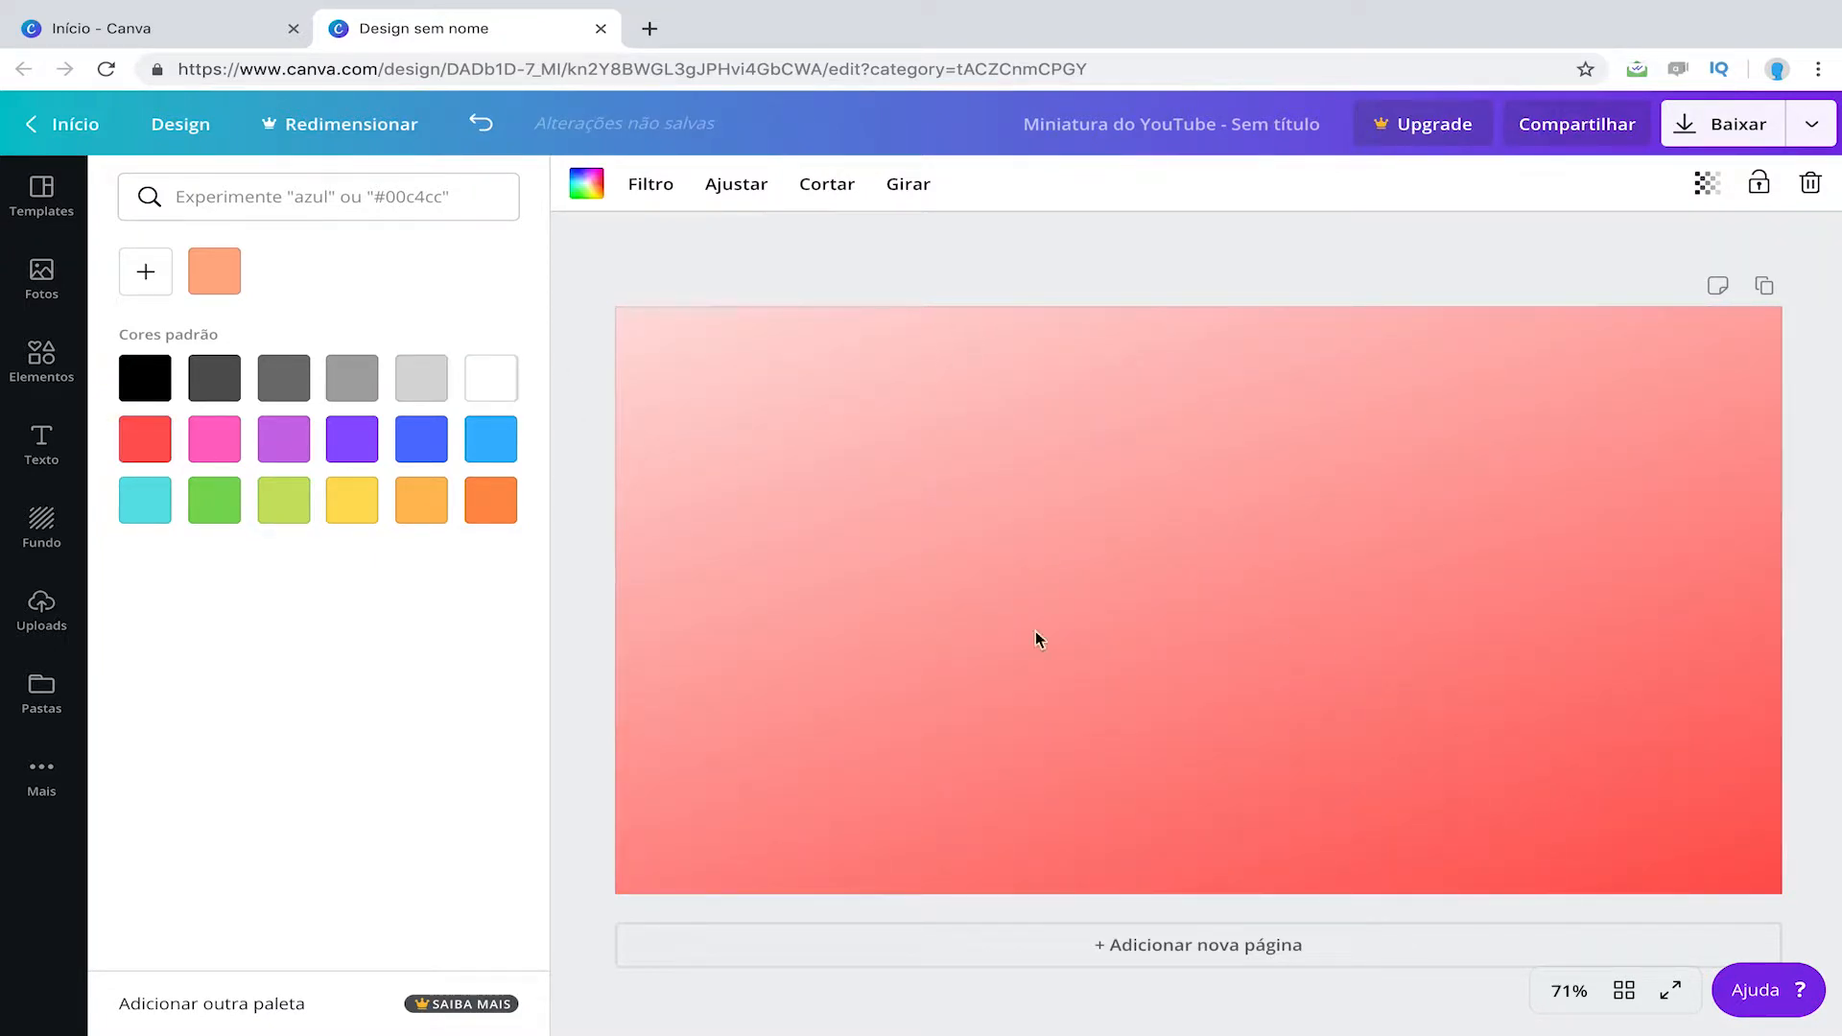
click(490, 500)
click(214, 276)
click(332, 436)
click(352, 499)
click(283, 508)
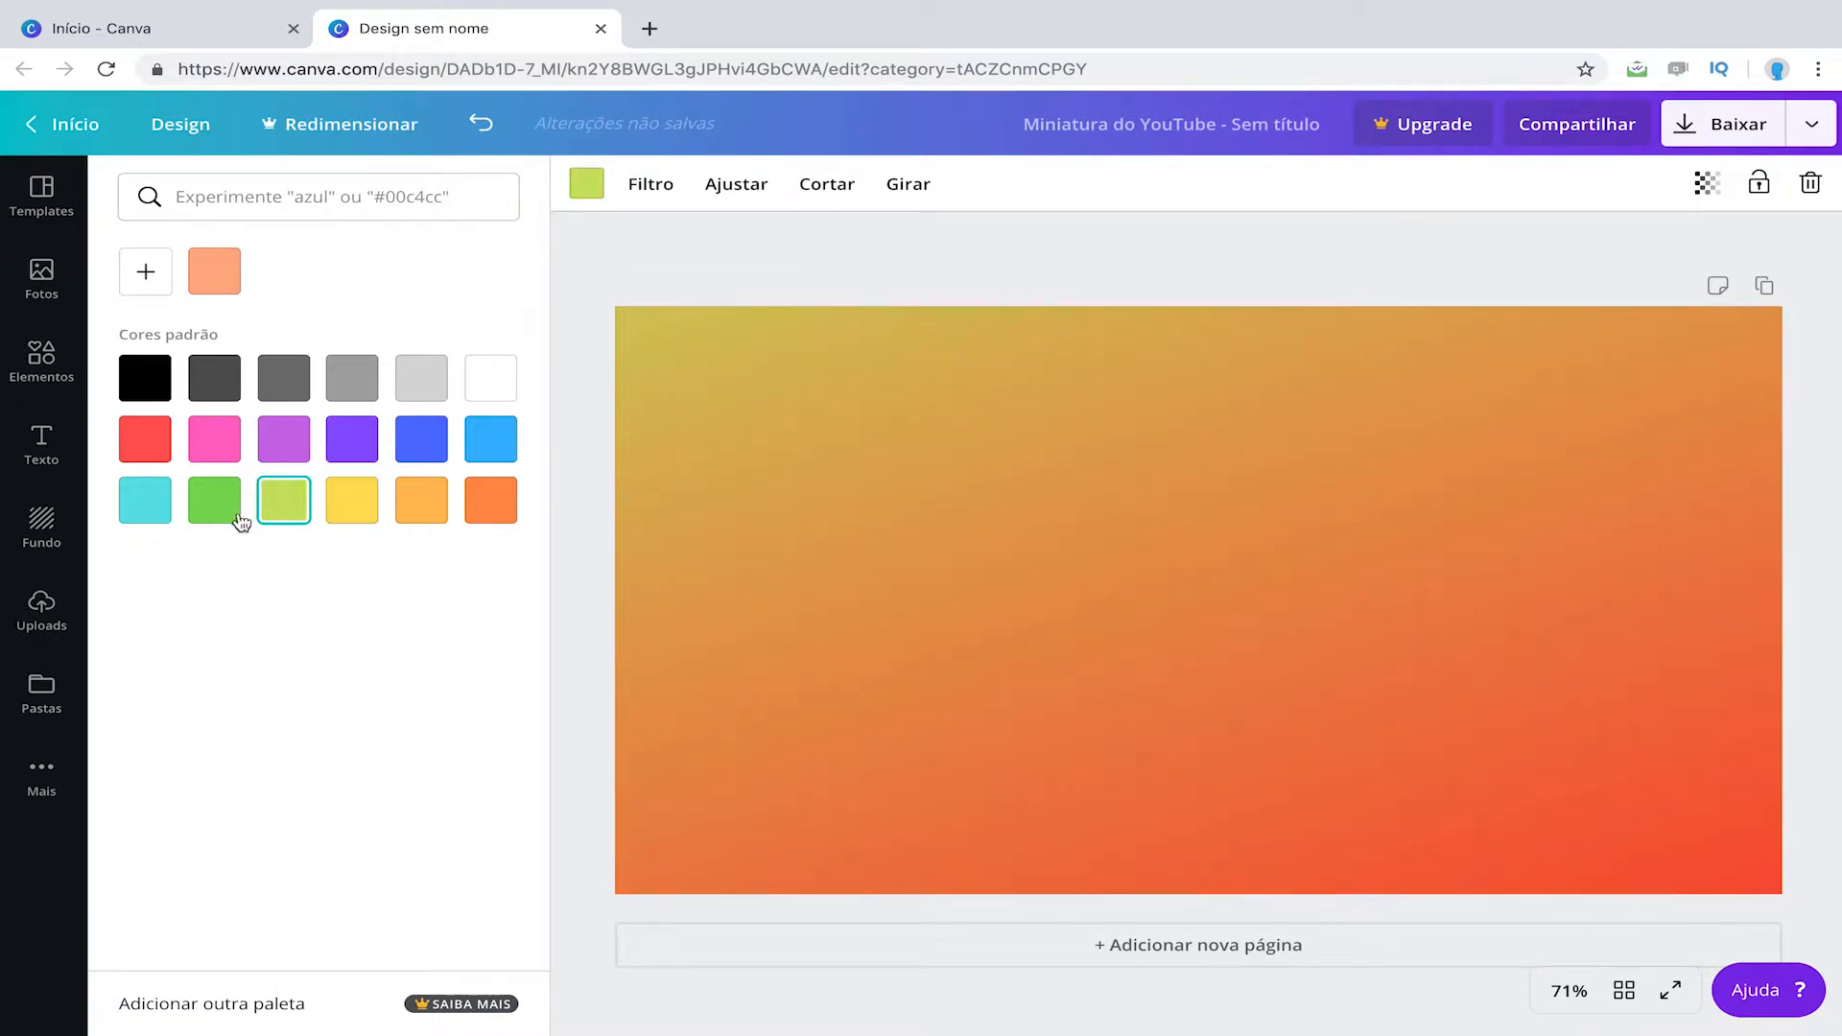
click(238, 516)
click(165, 446)
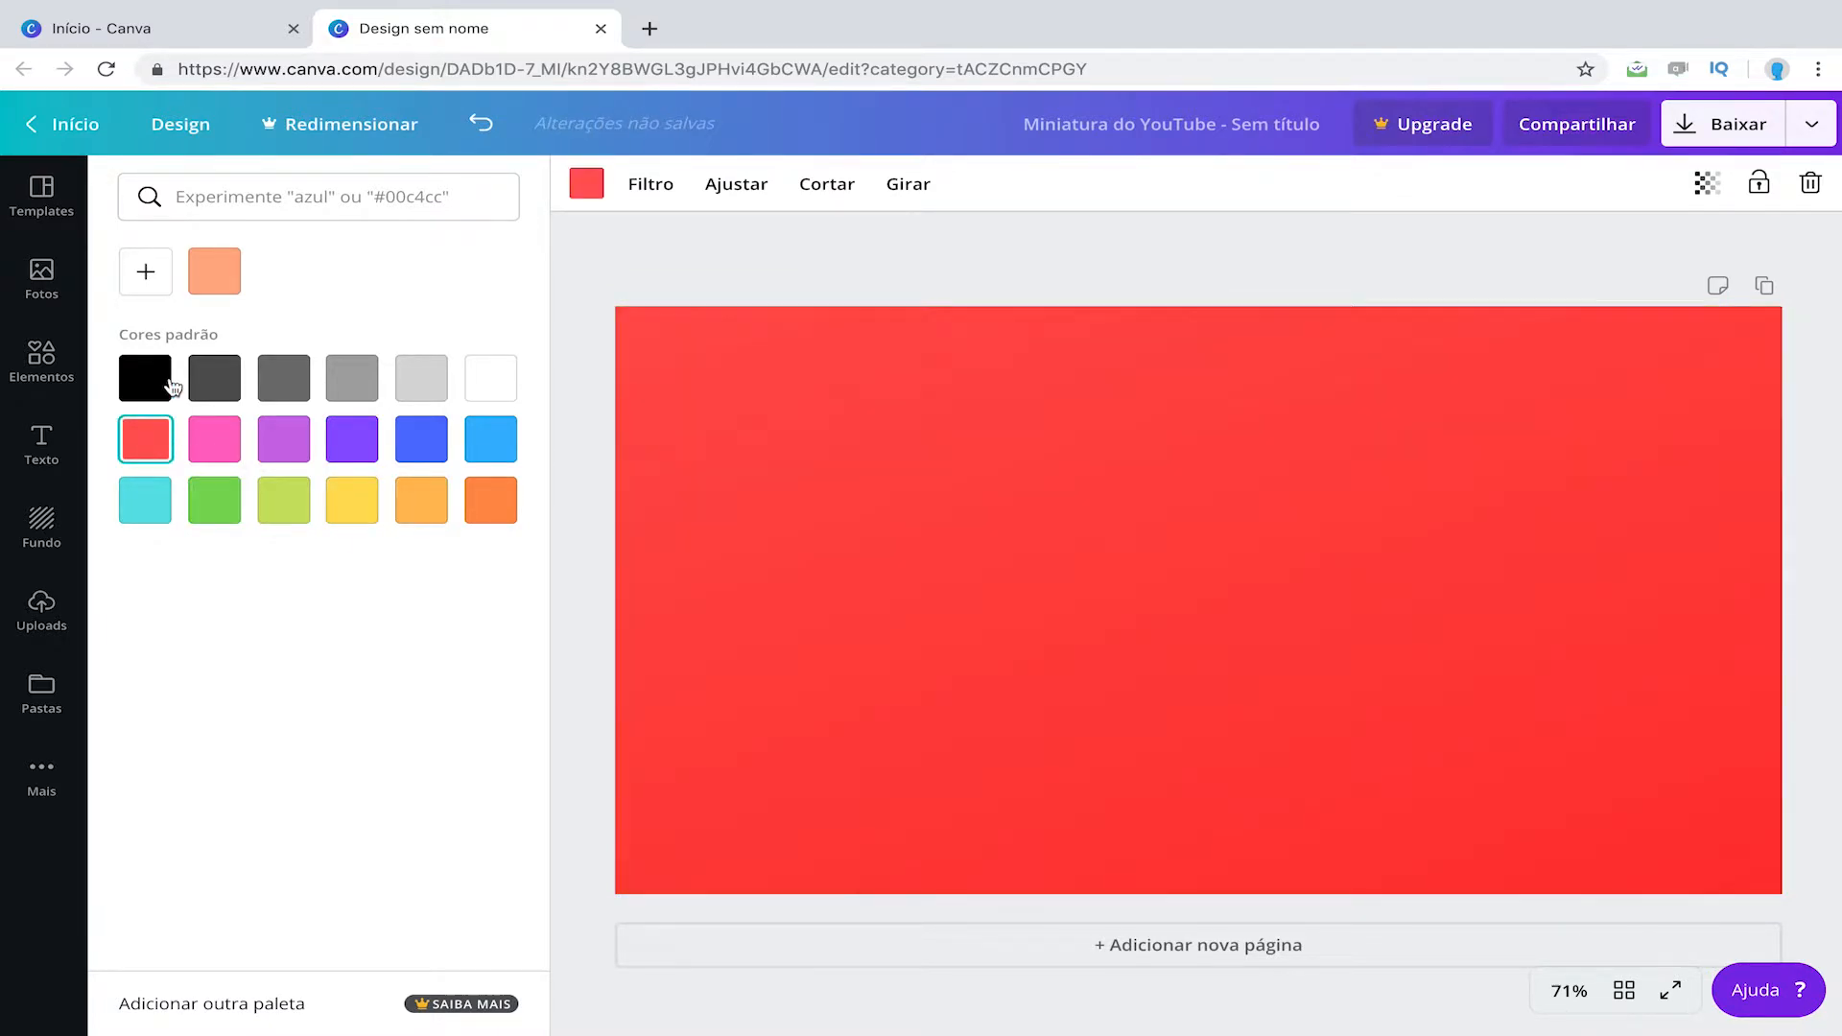
Step: Adjust the red background by testing Brilho at -6, returning it to 0, and setting Vinheta to 16
click(748, 186)
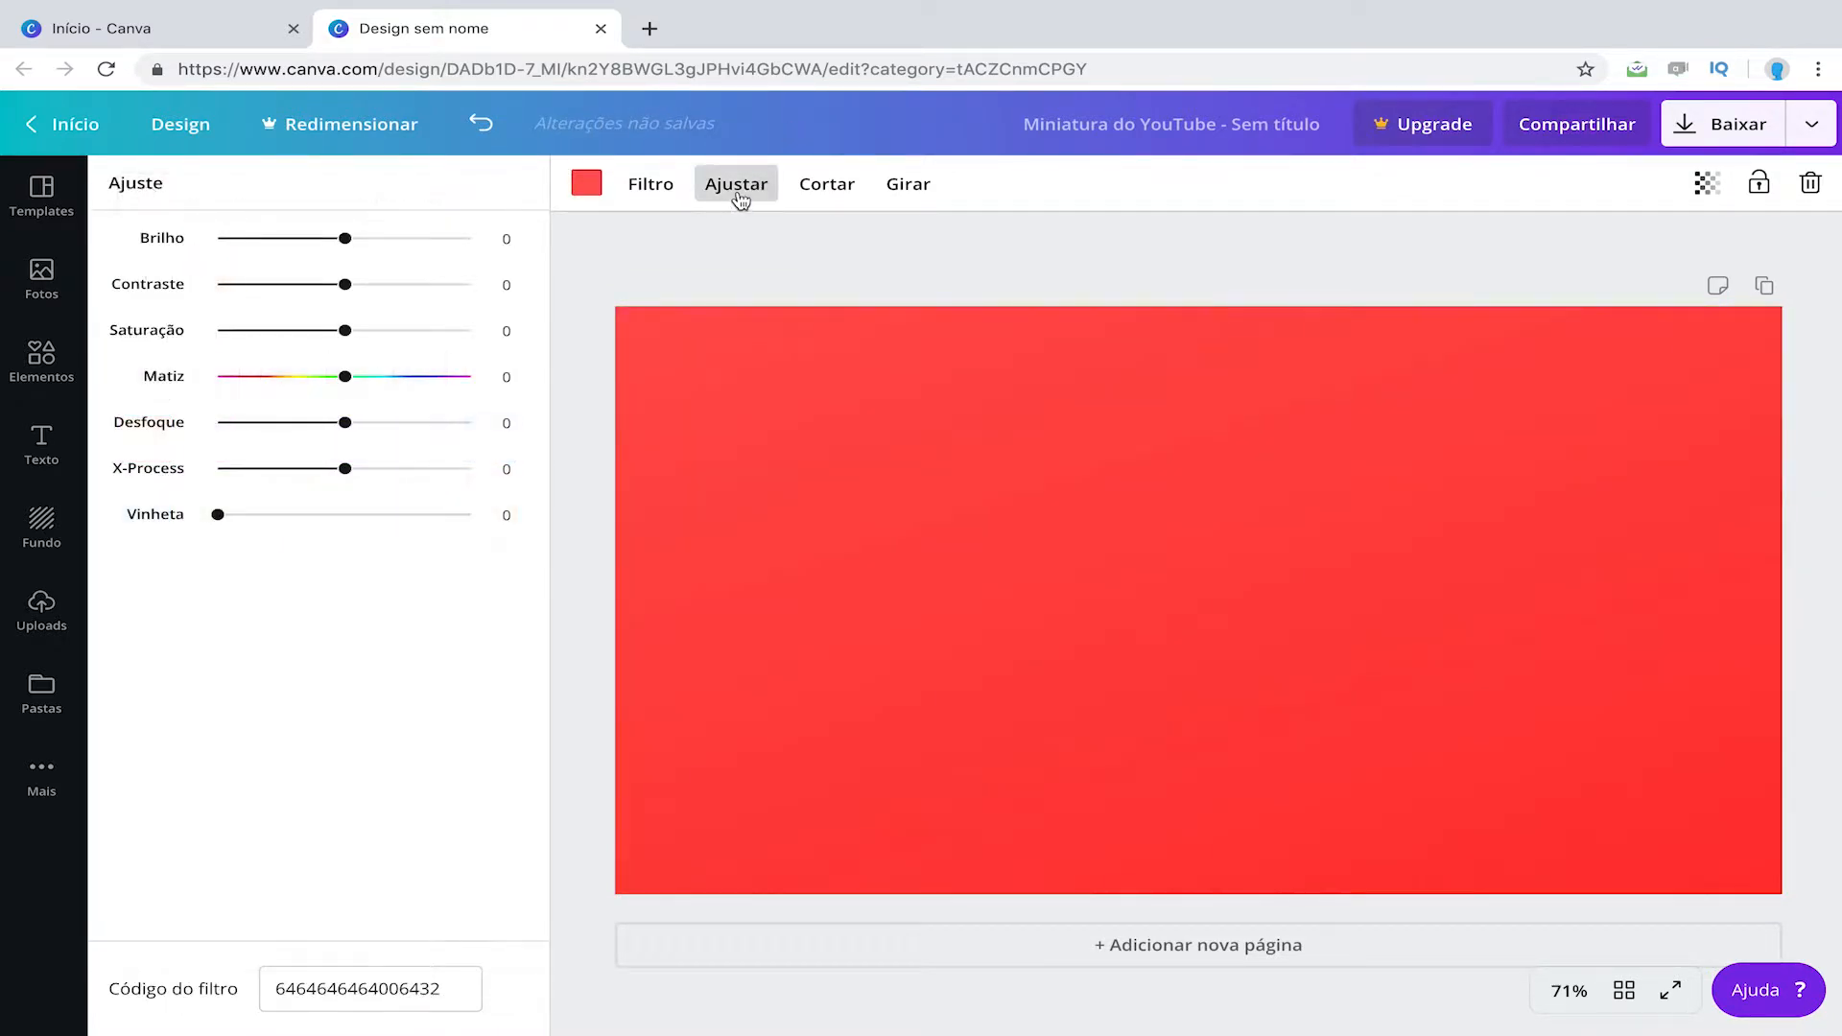
mouse_move(342, 240)
mouse_down()
mouse_move(398, 240)
mouse_move(339, 247)
mouse_up()
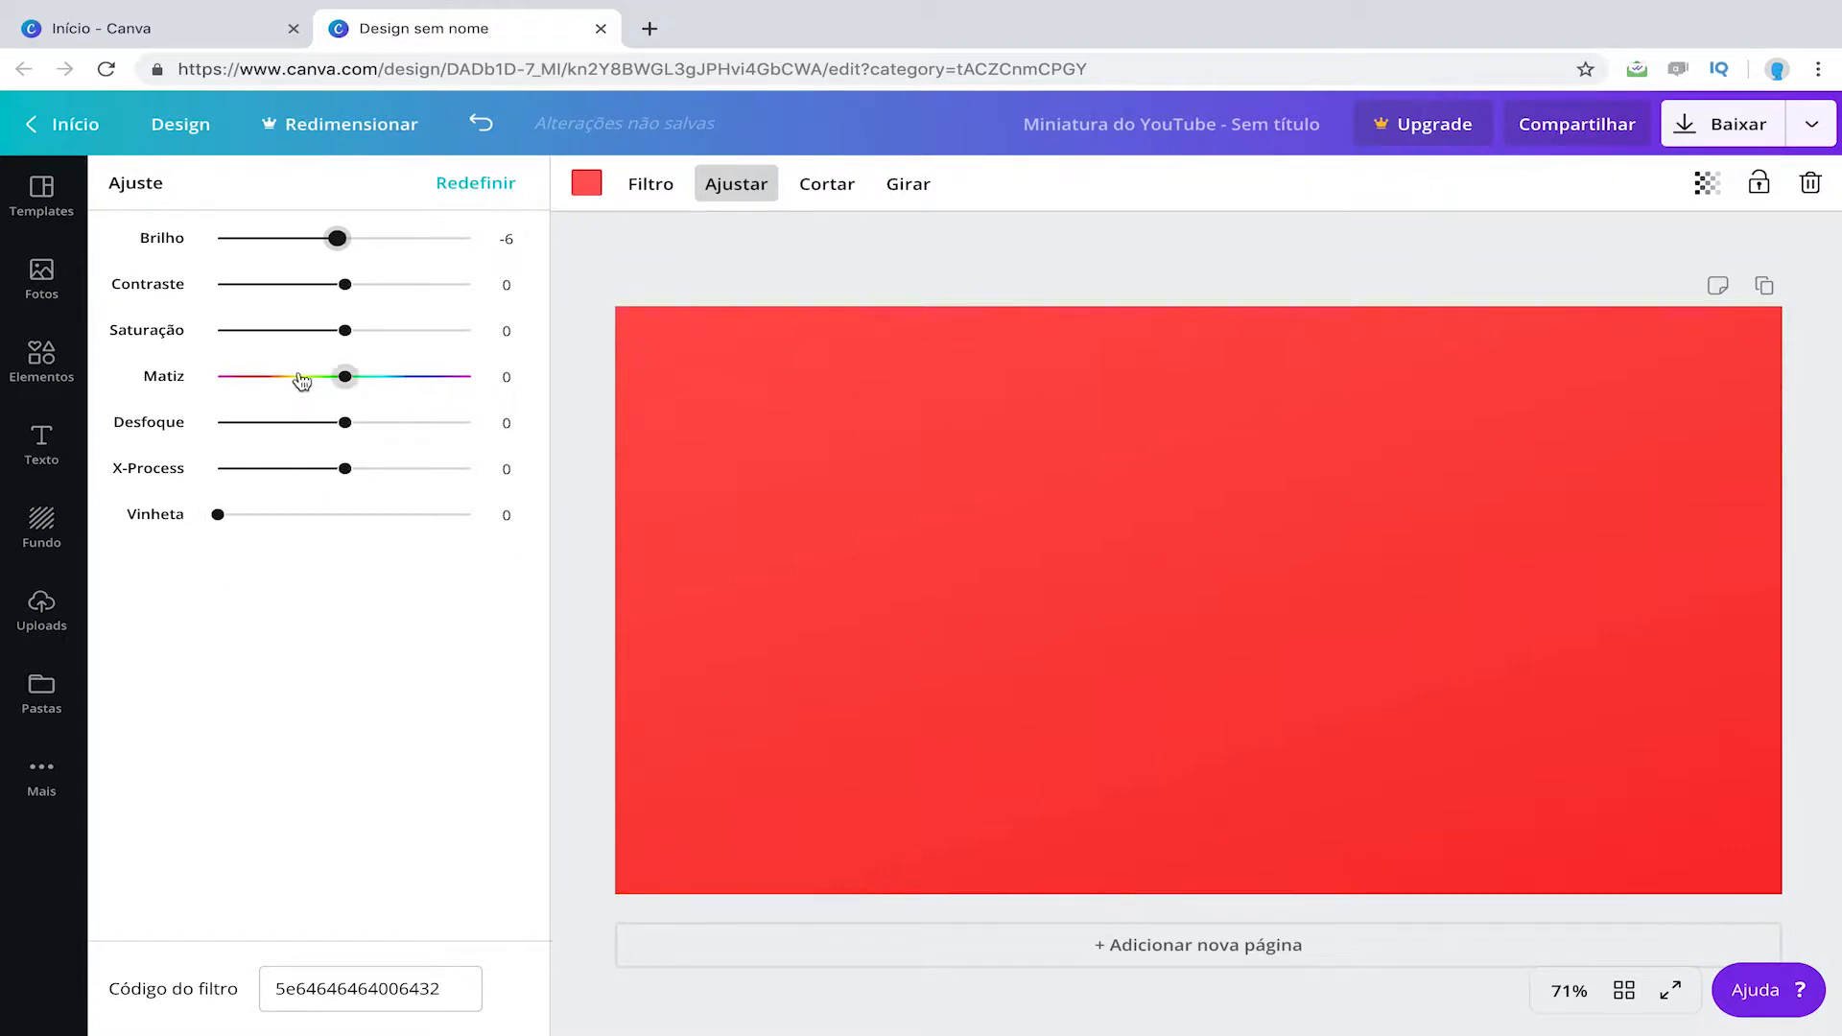
drag(338, 245, 349, 246)
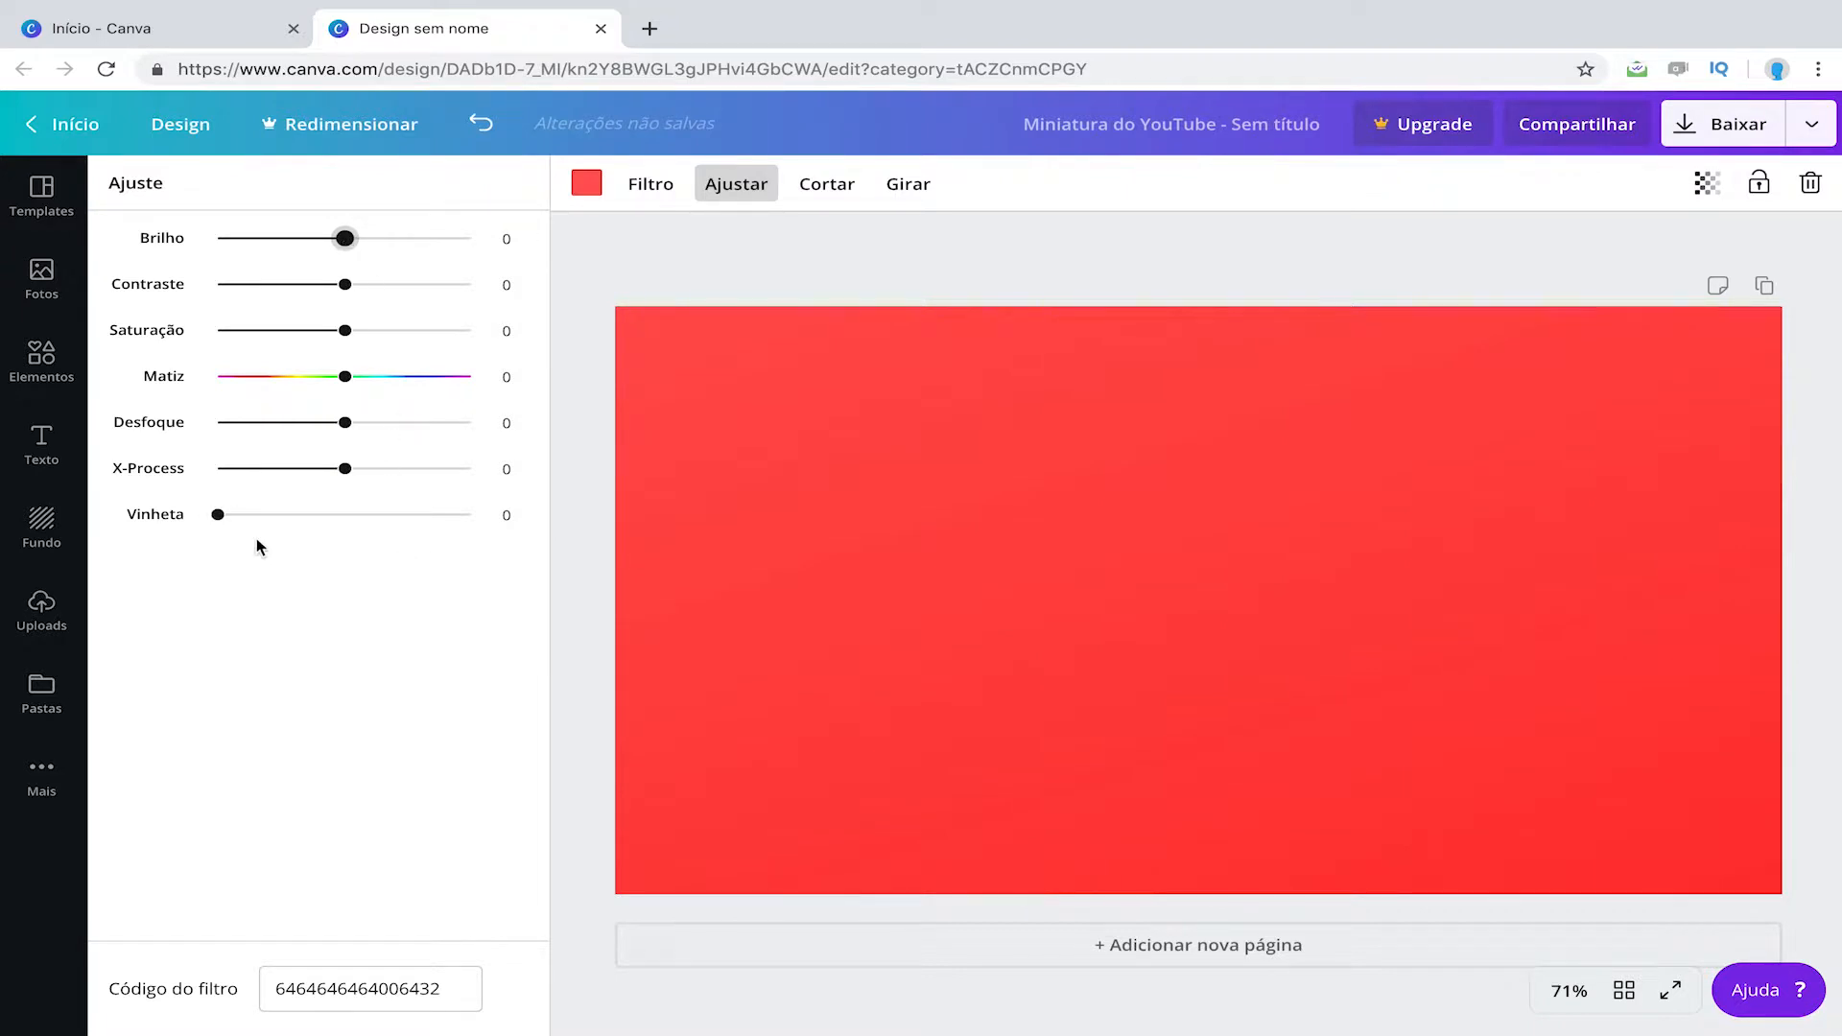
mouse_move(219, 528)
mouse_down()
mouse_move(335, 526)
mouse_move(228, 527)
mouse_move(308, 530)
mouse_move(251, 516)
mouse_up()
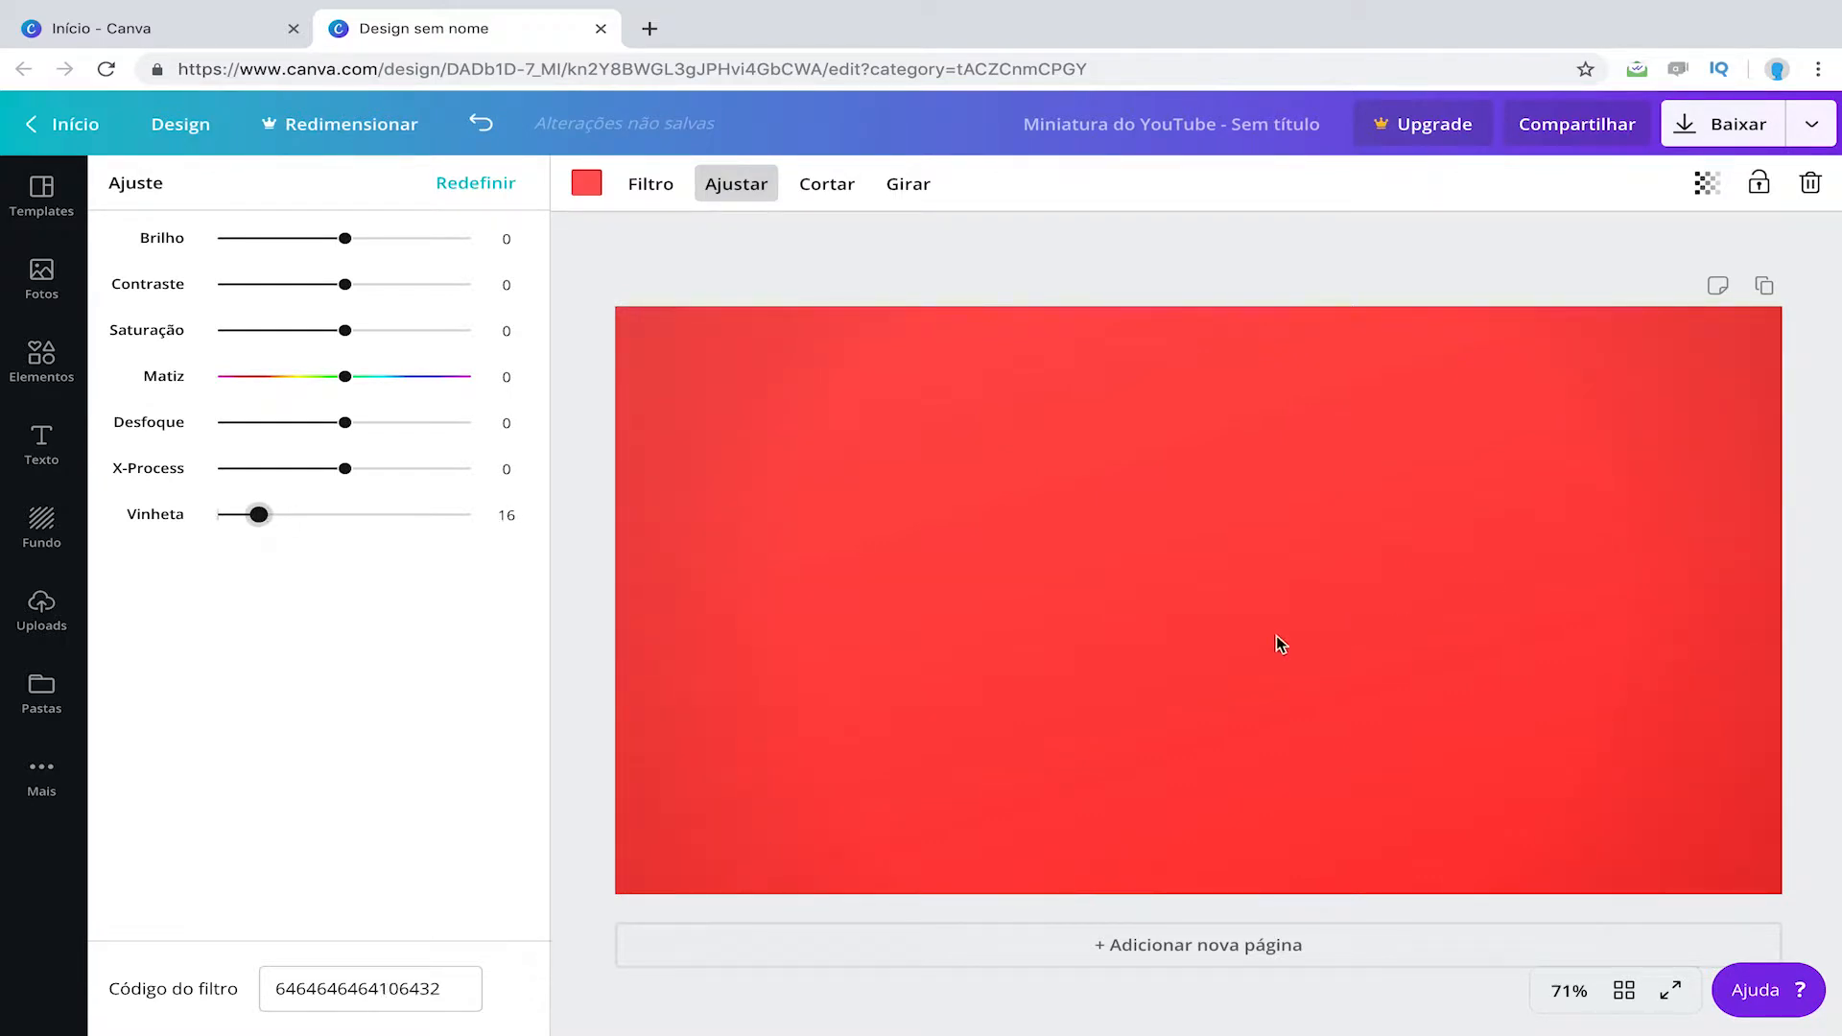
Step: Try the background's crop mode and cancel it, and lower its Transparência before restoring it and deselecting the background
click(831, 182)
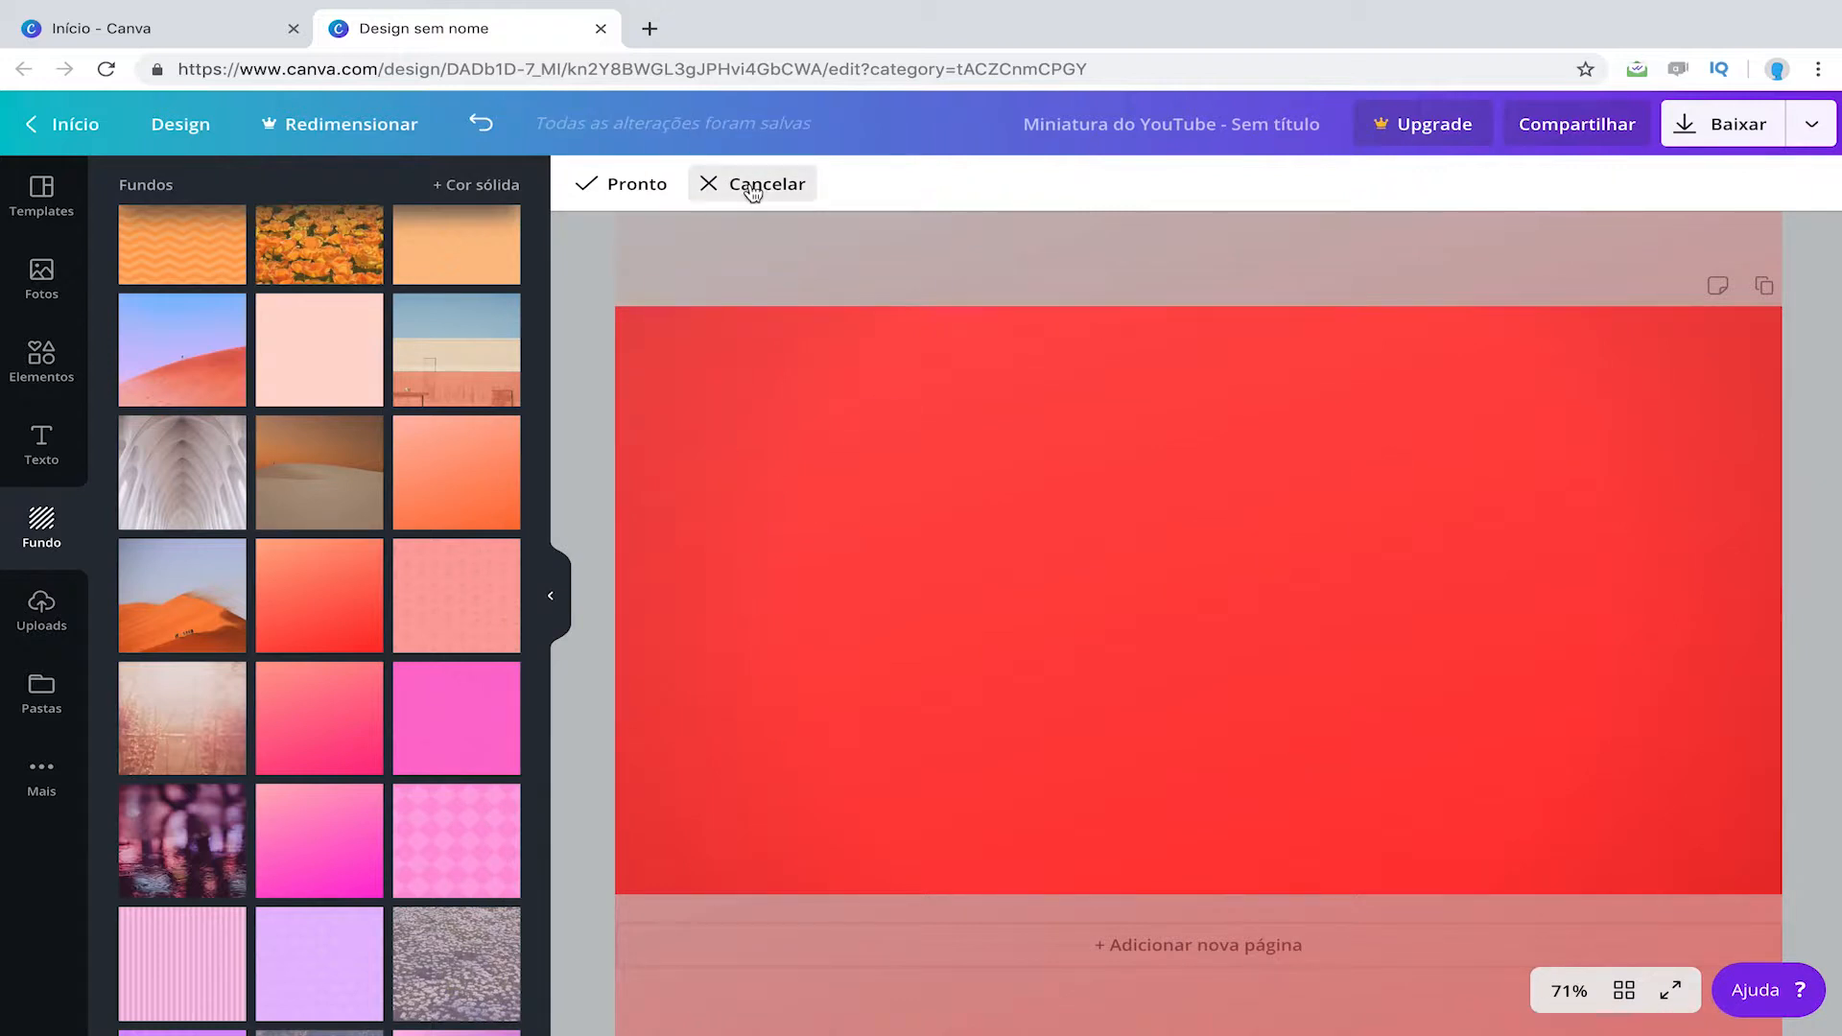
click(748, 186)
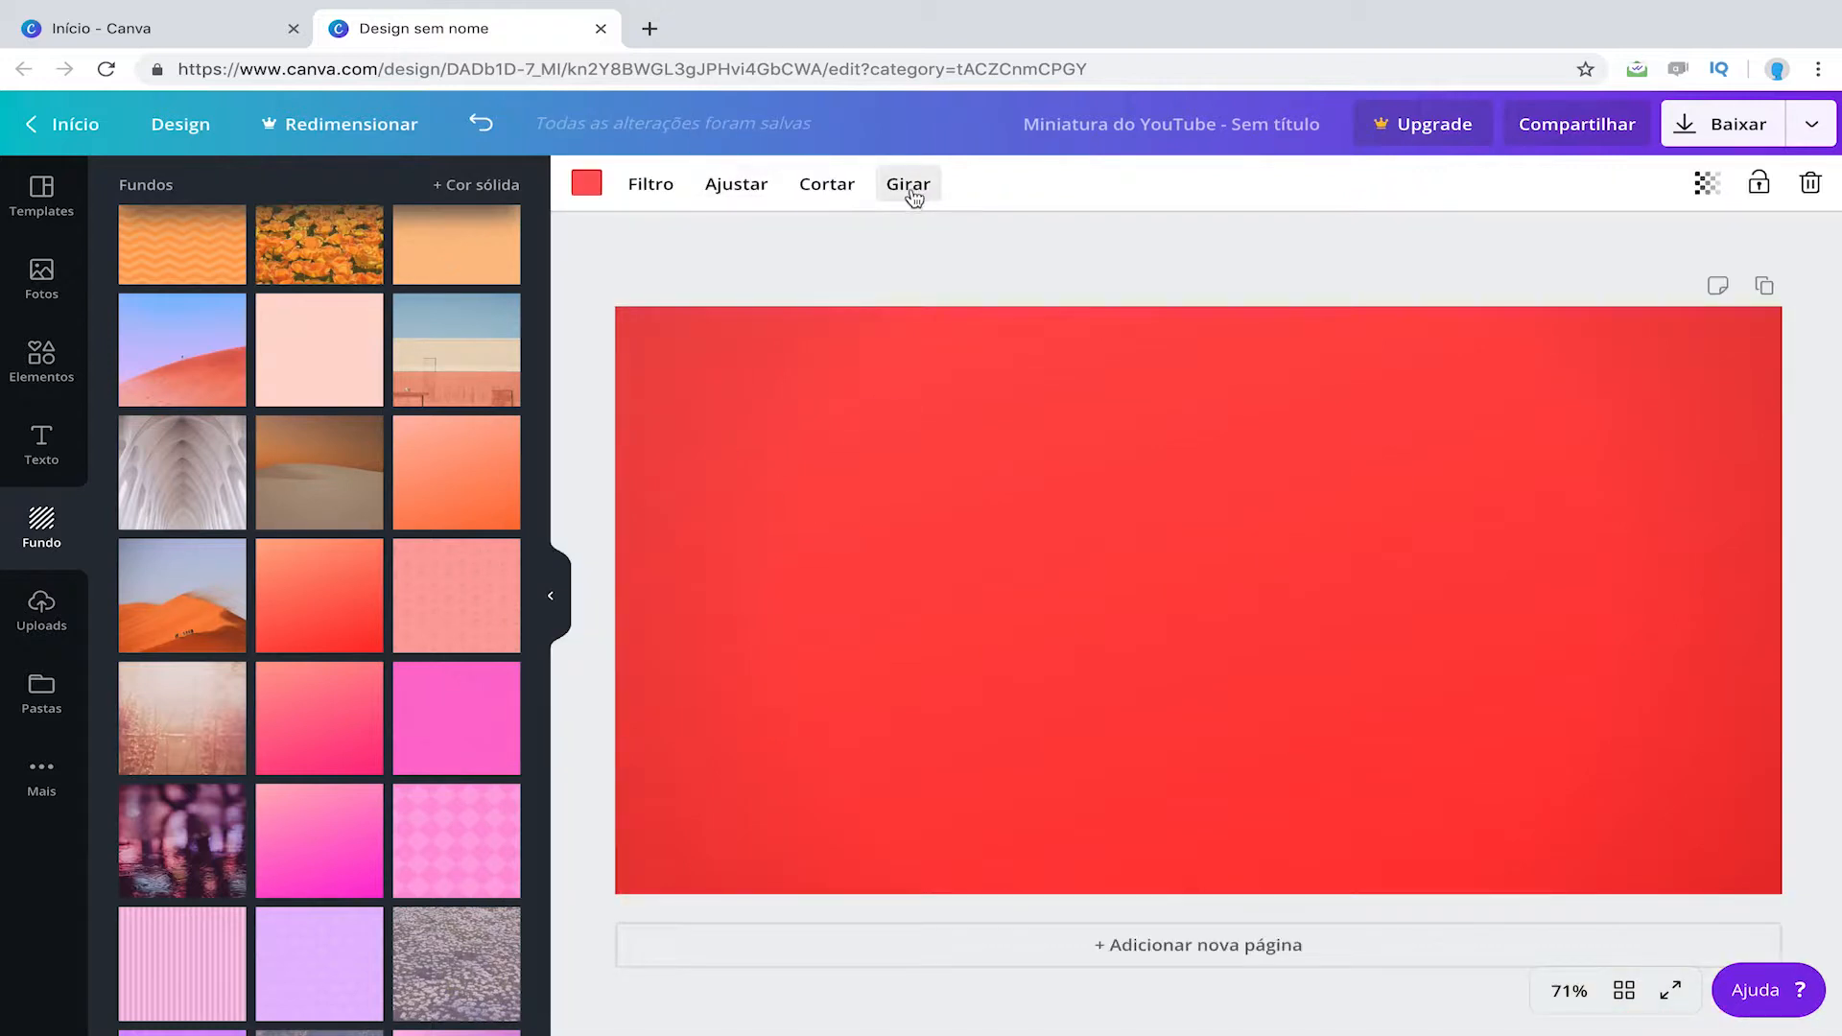
click(1707, 191)
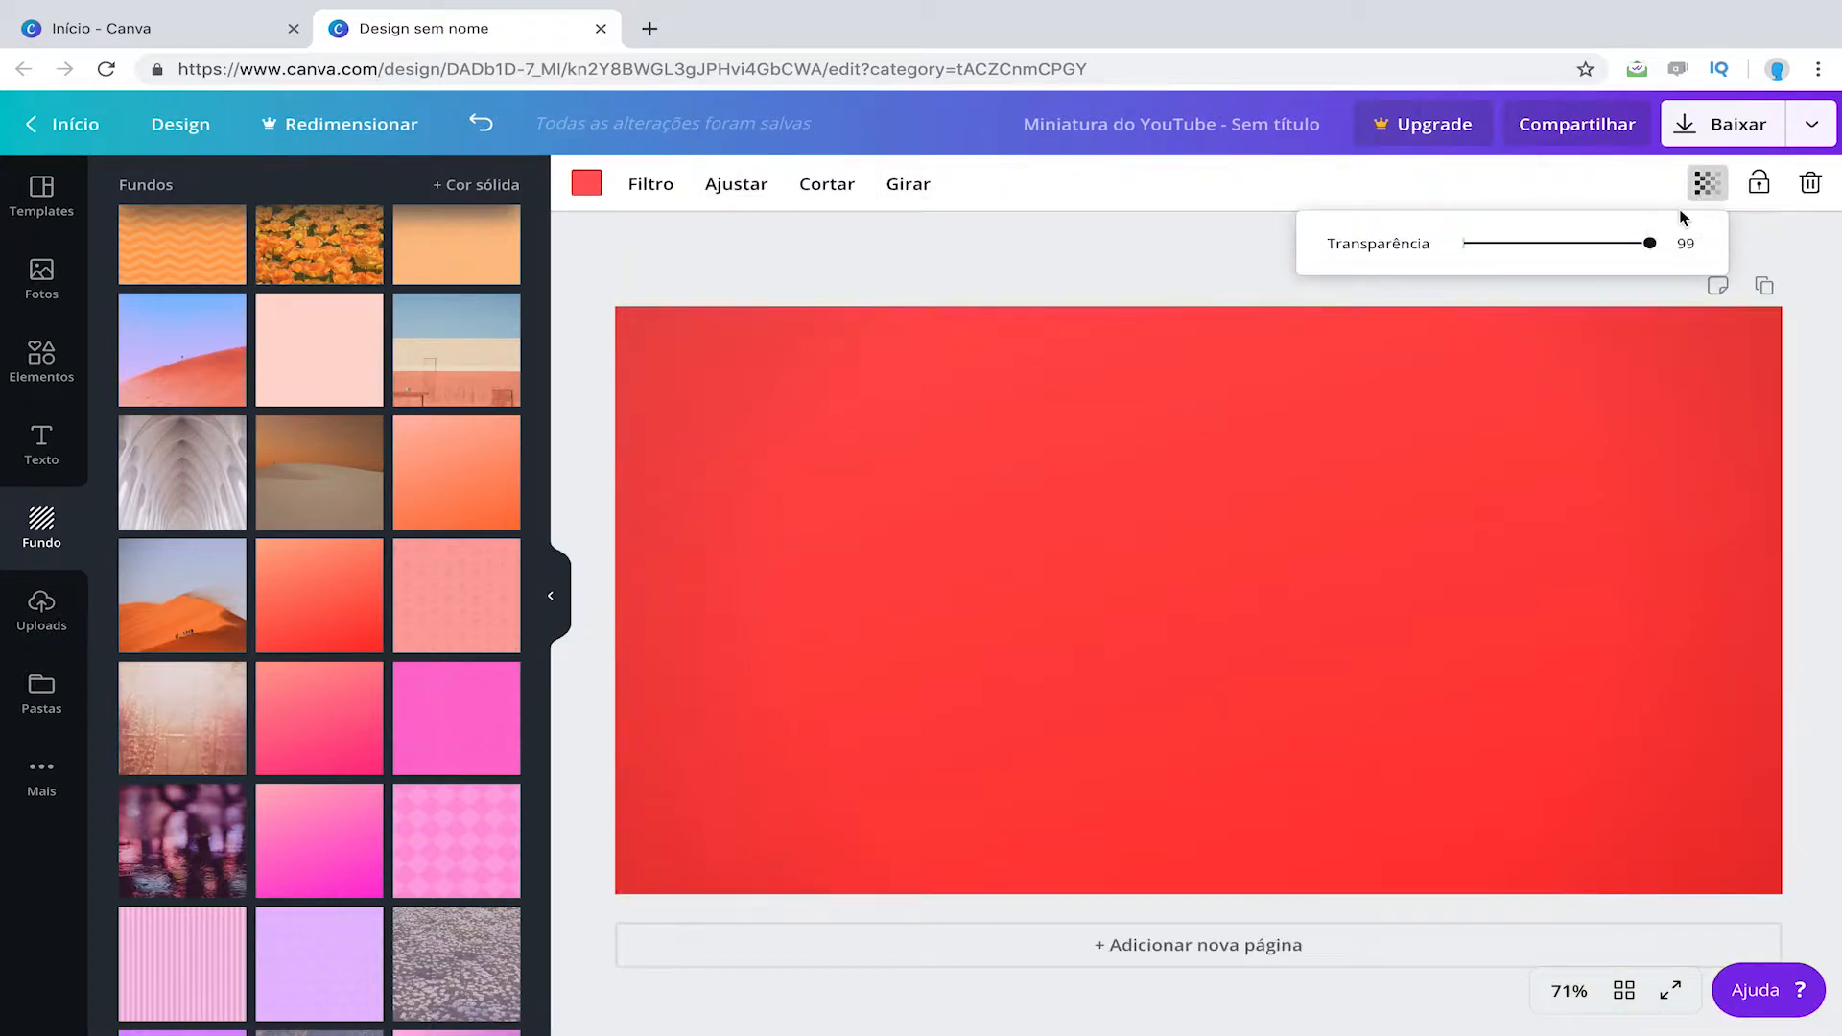
drag(1647, 263, 1512, 246)
drag(1697, 236, 1798, 247)
click(1136, 270)
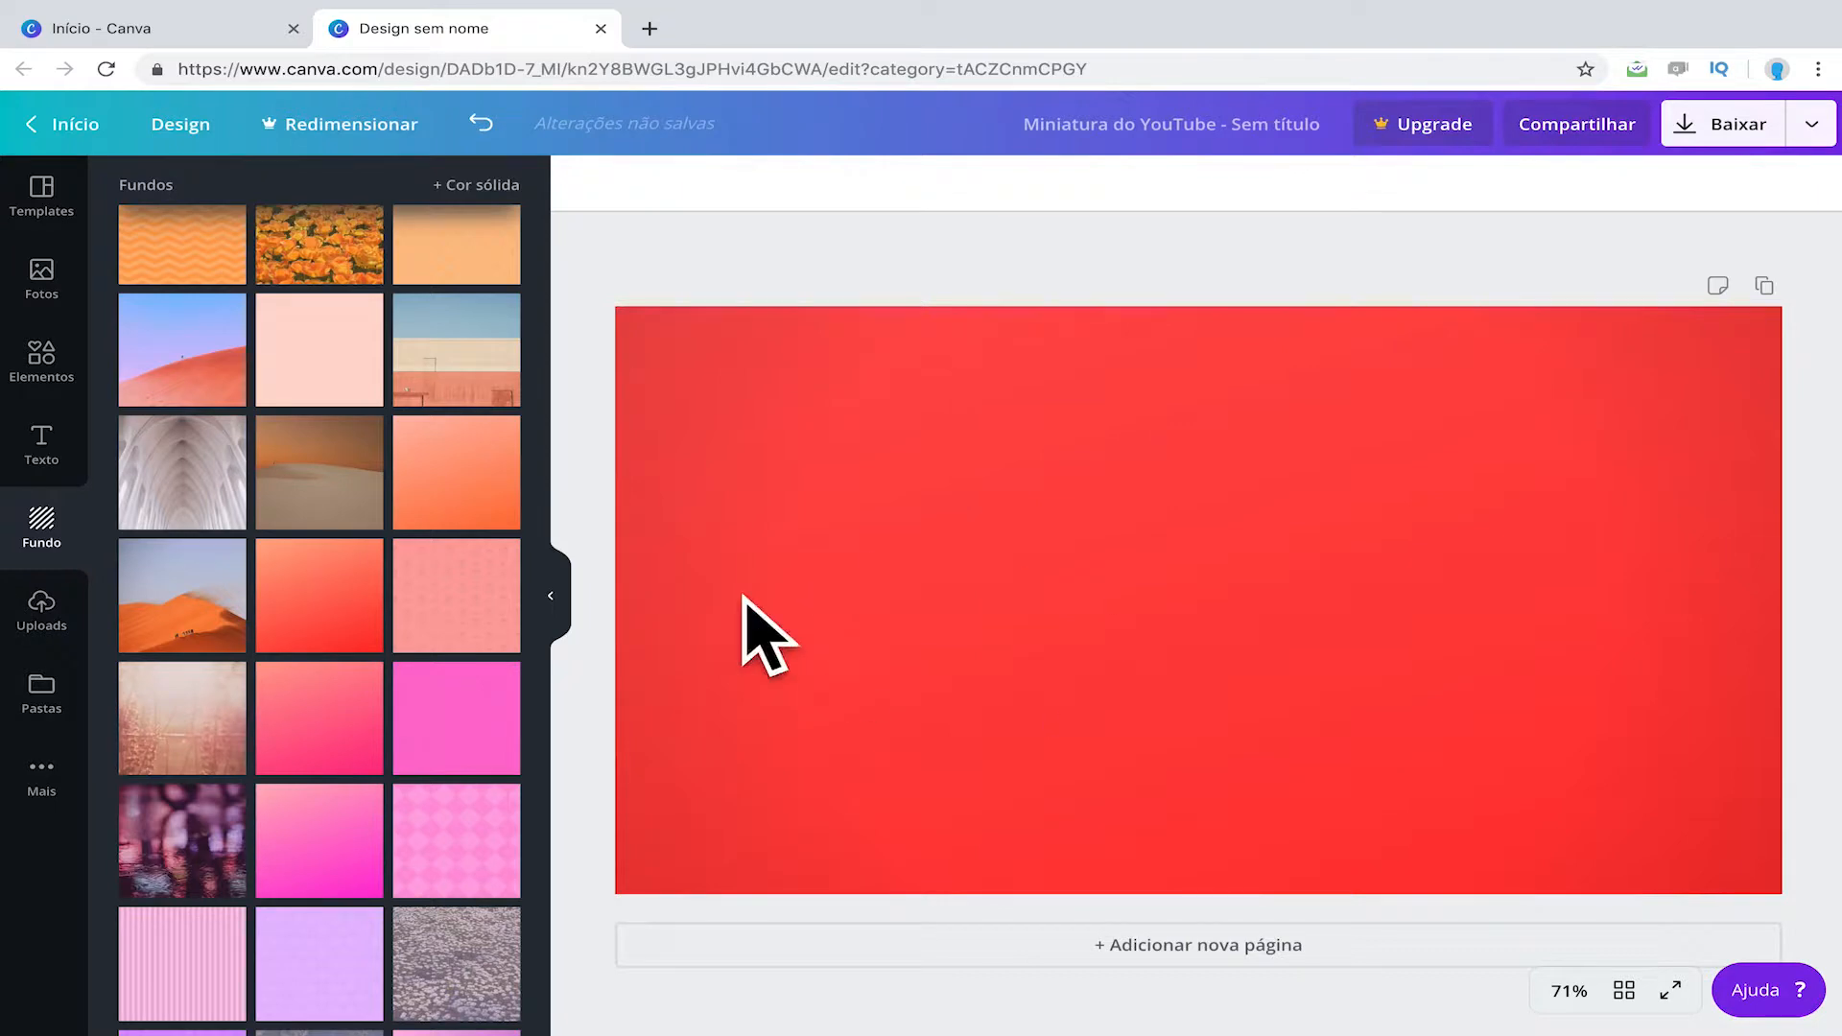
Step: Look through the remaining ready-made backgrounds and return to the start of the list
scroll(422, 695, down, 7)
scroll(405, 693, down, 10)
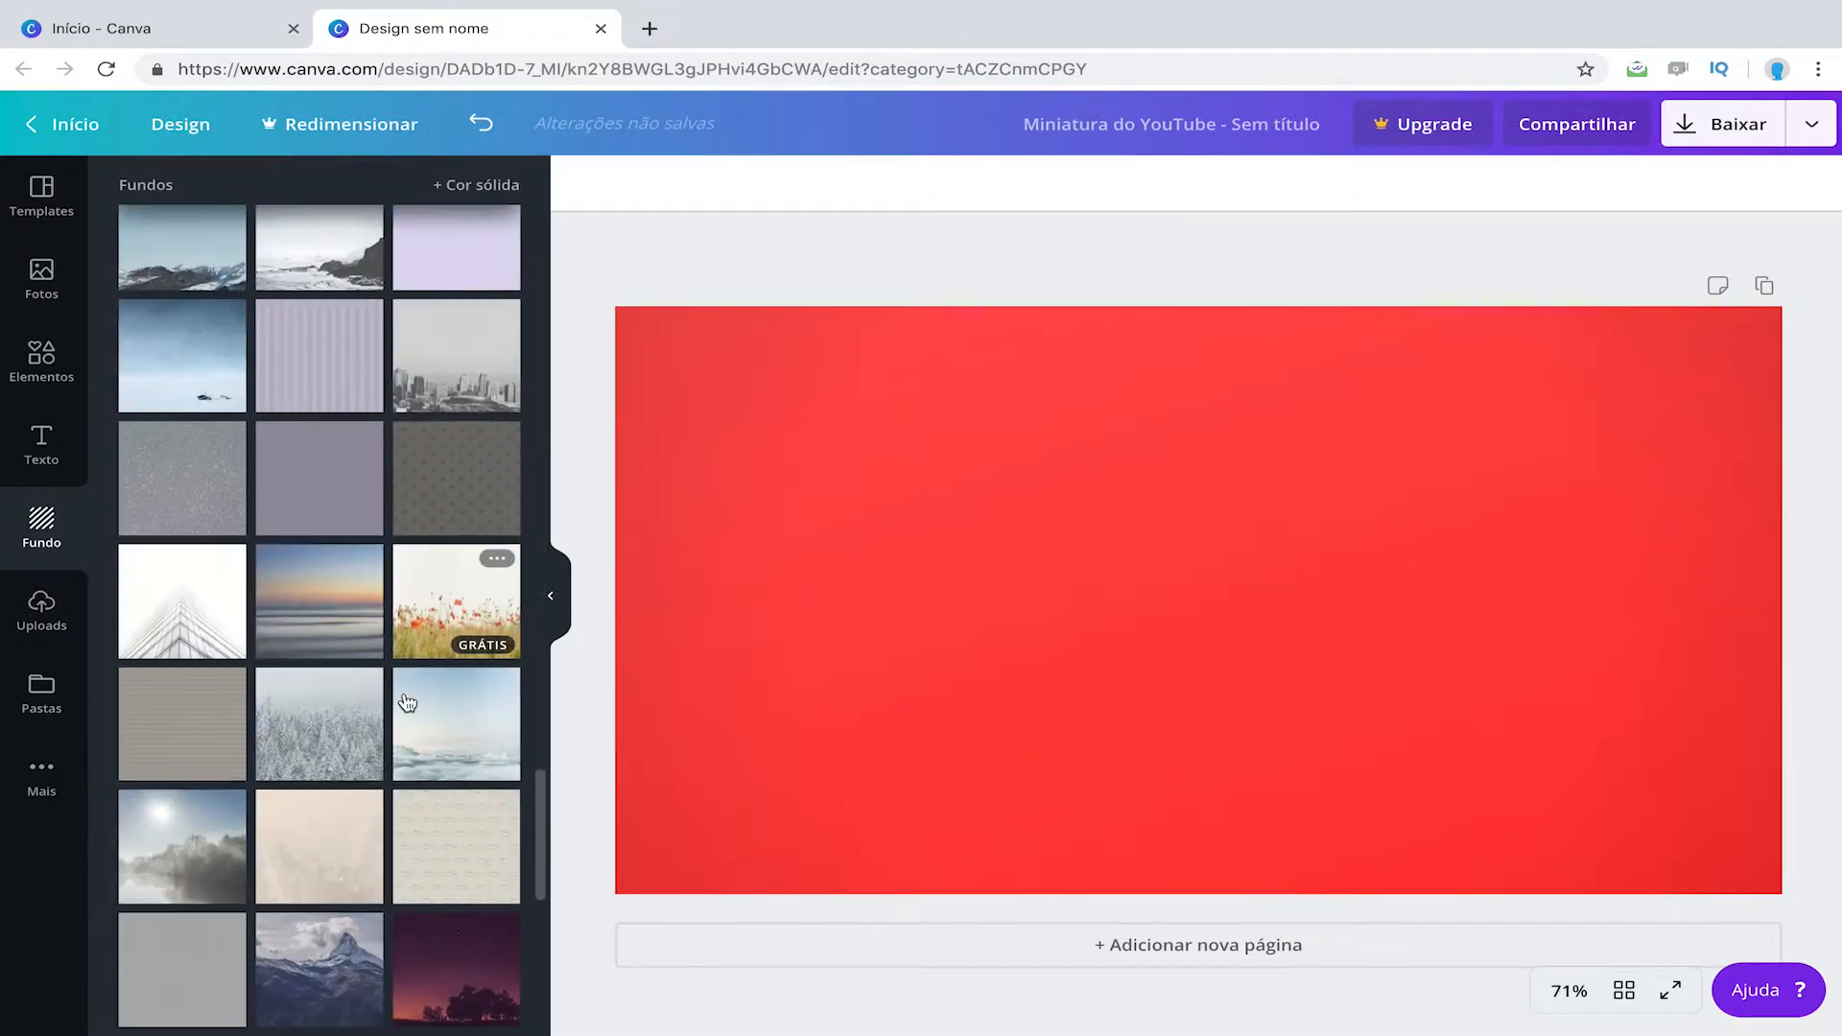
scroll(415, 595, up, 2)
scroll(358, 585, down, 2)
scroll(485, 892, up, 1)
scroll(444, 898, up, 15)
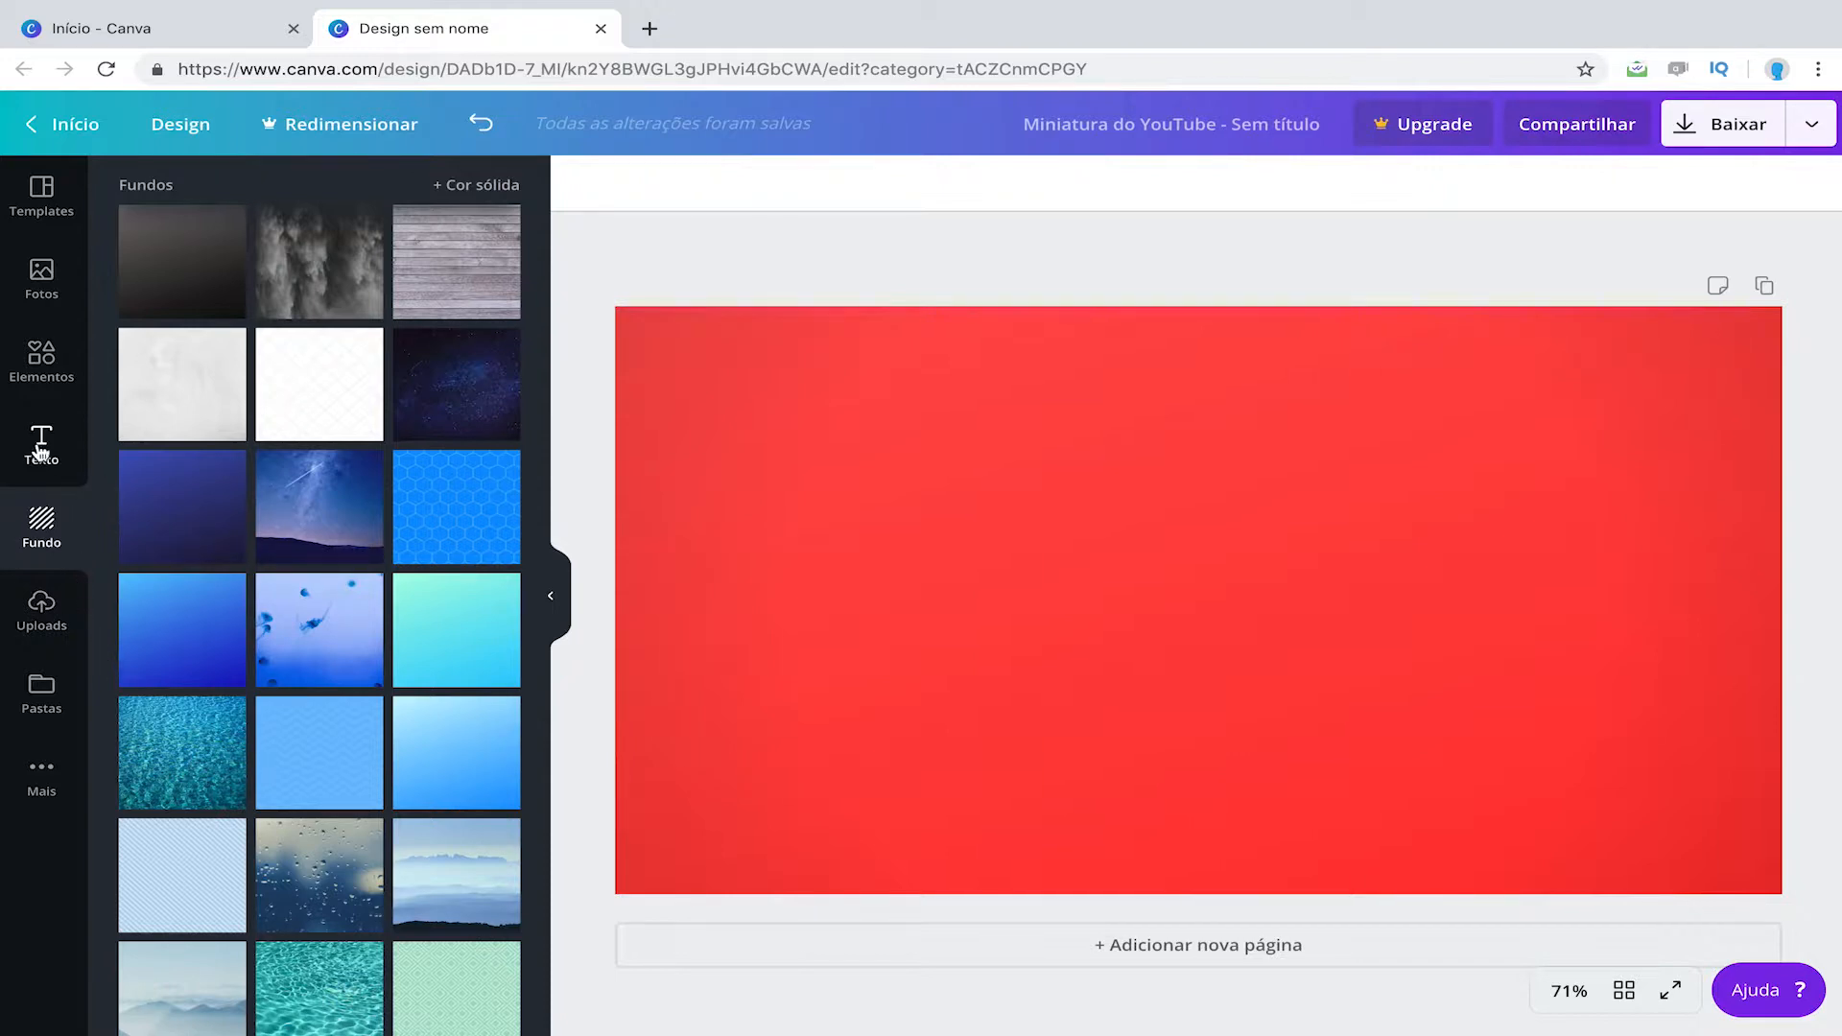
Step: Browse the stock photo library after dismissing its introduction, and glance through the YouTube thumbnail templates
click(50, 267)
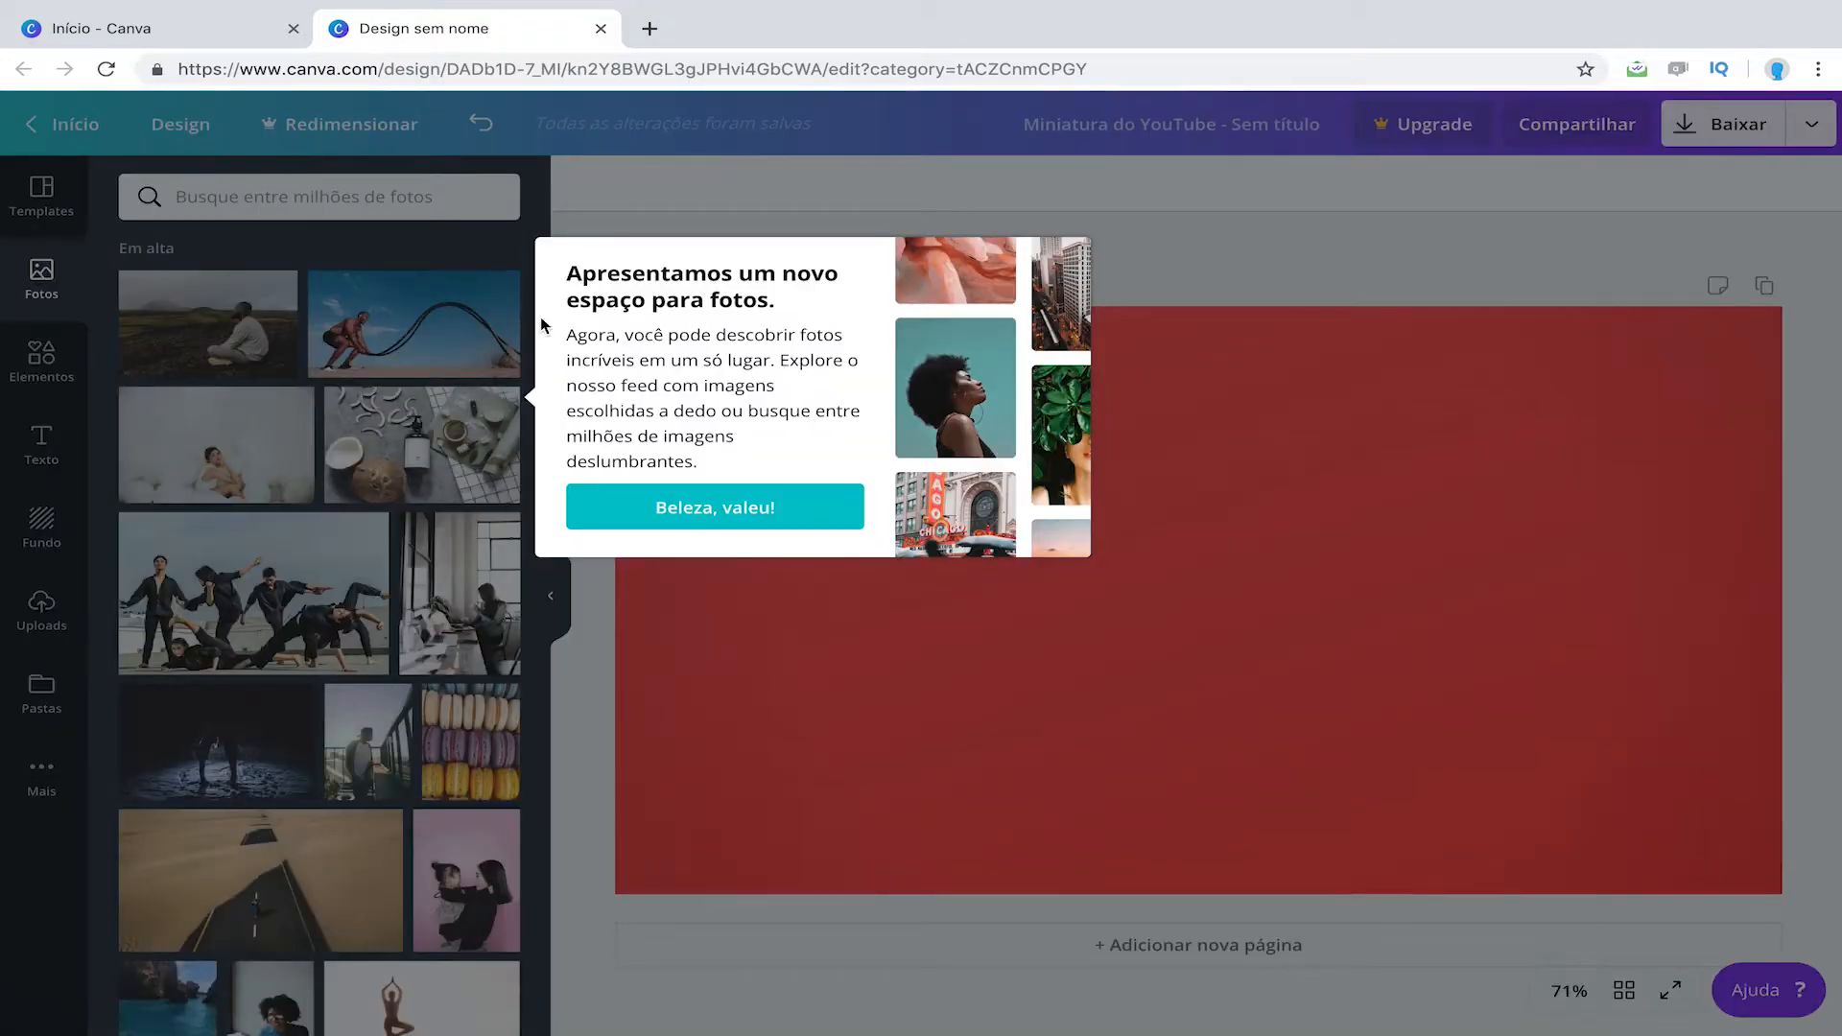
click(678, 518)
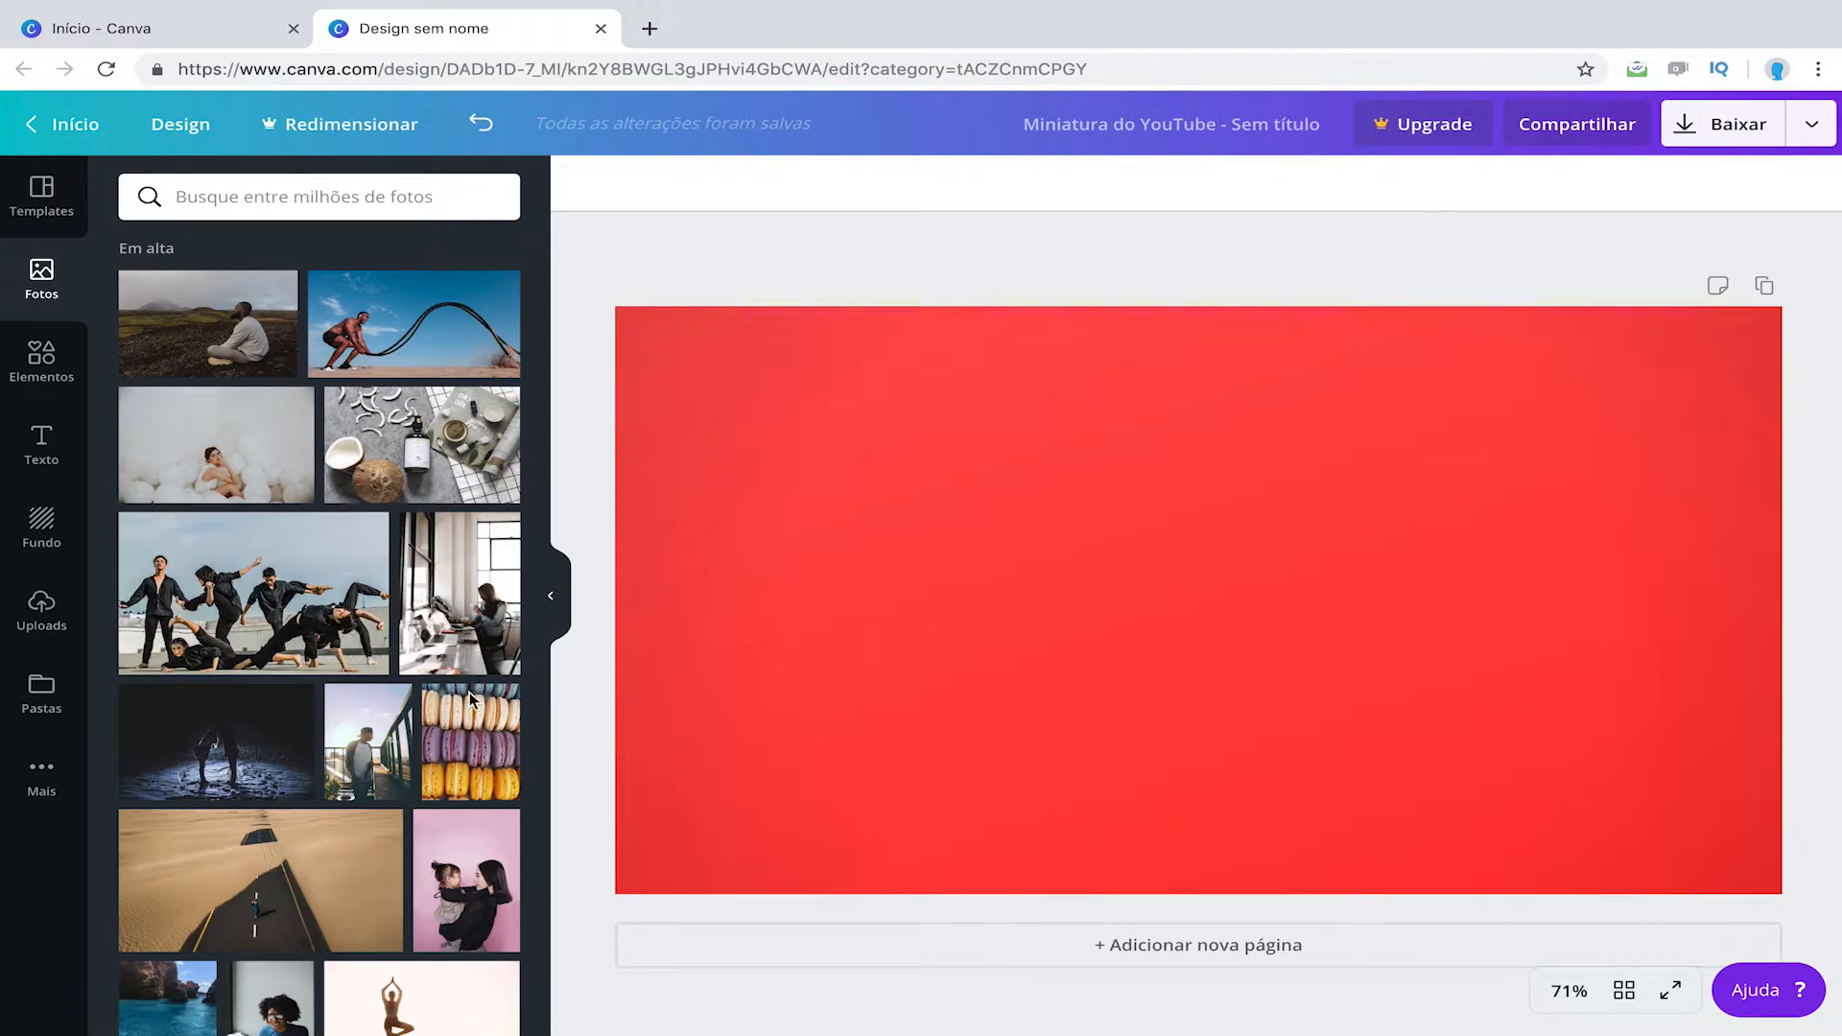
scroll(297, 756, down, 5)
scroll(299, 756, down, 8)
scroll(302, 749, up, 2)
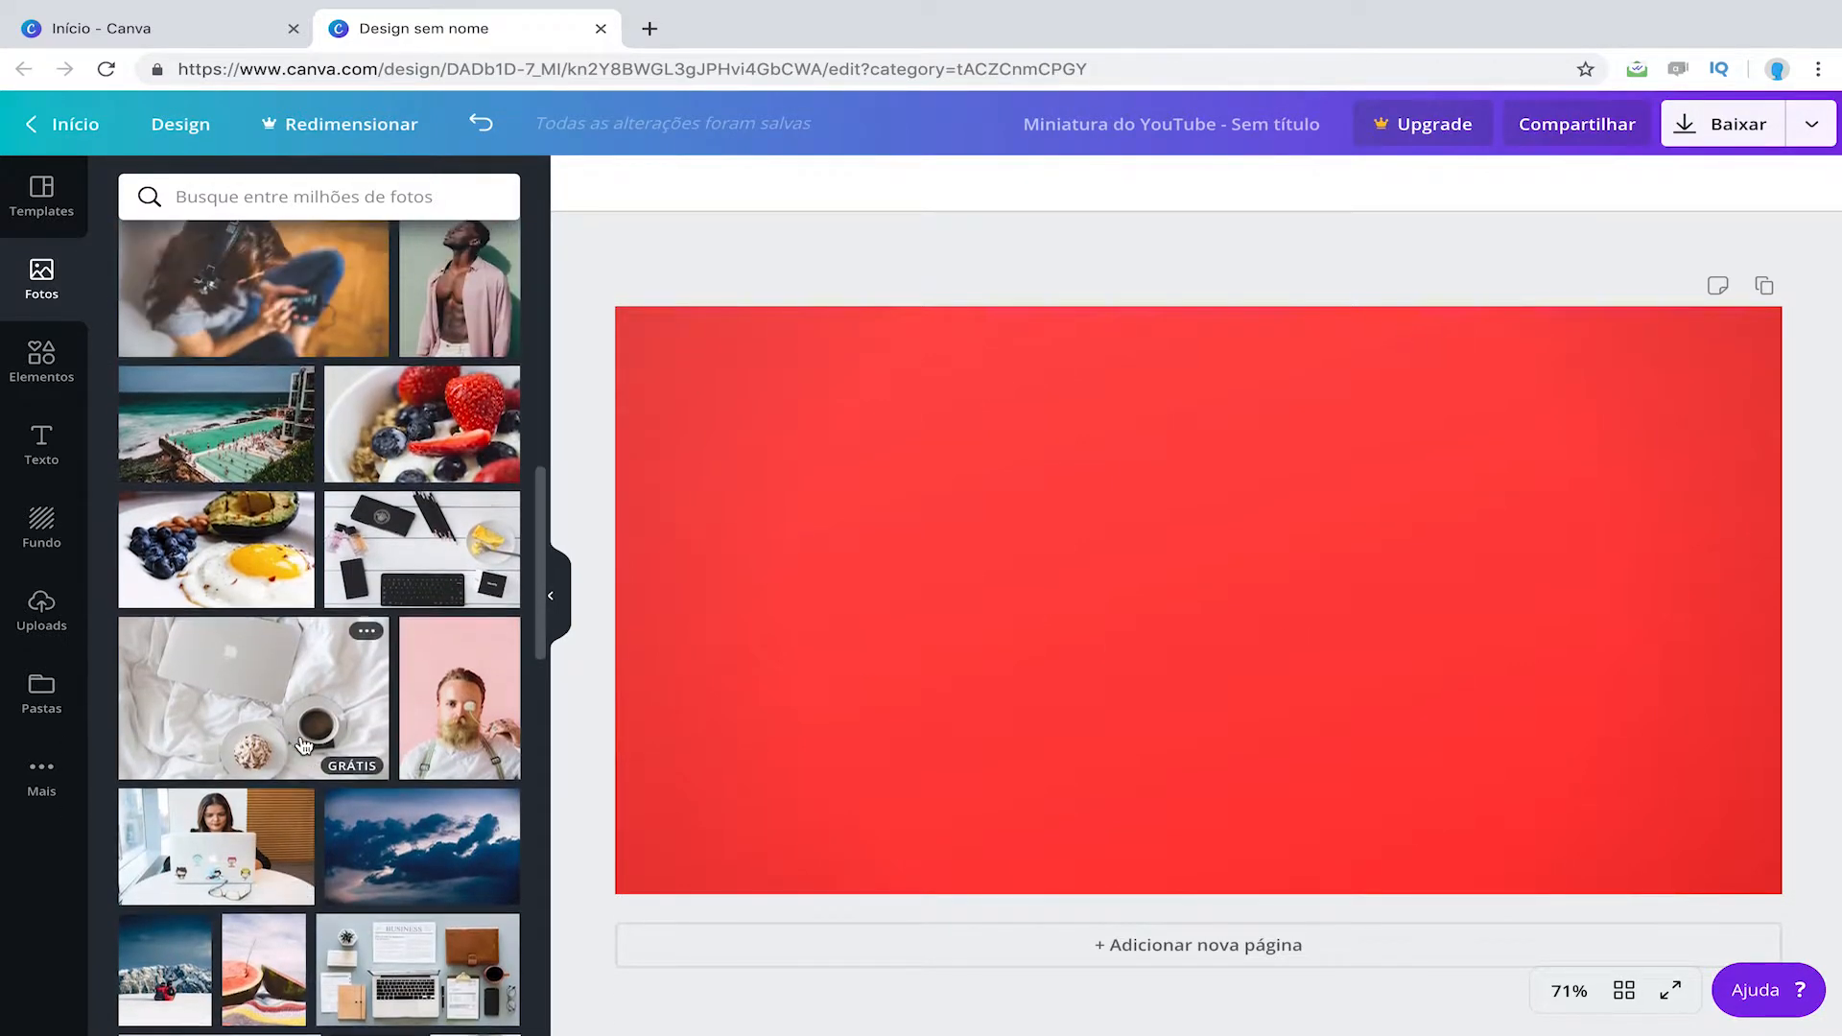
scroll(303, 743, up, 3)
scroll(299, 743, down, 10)
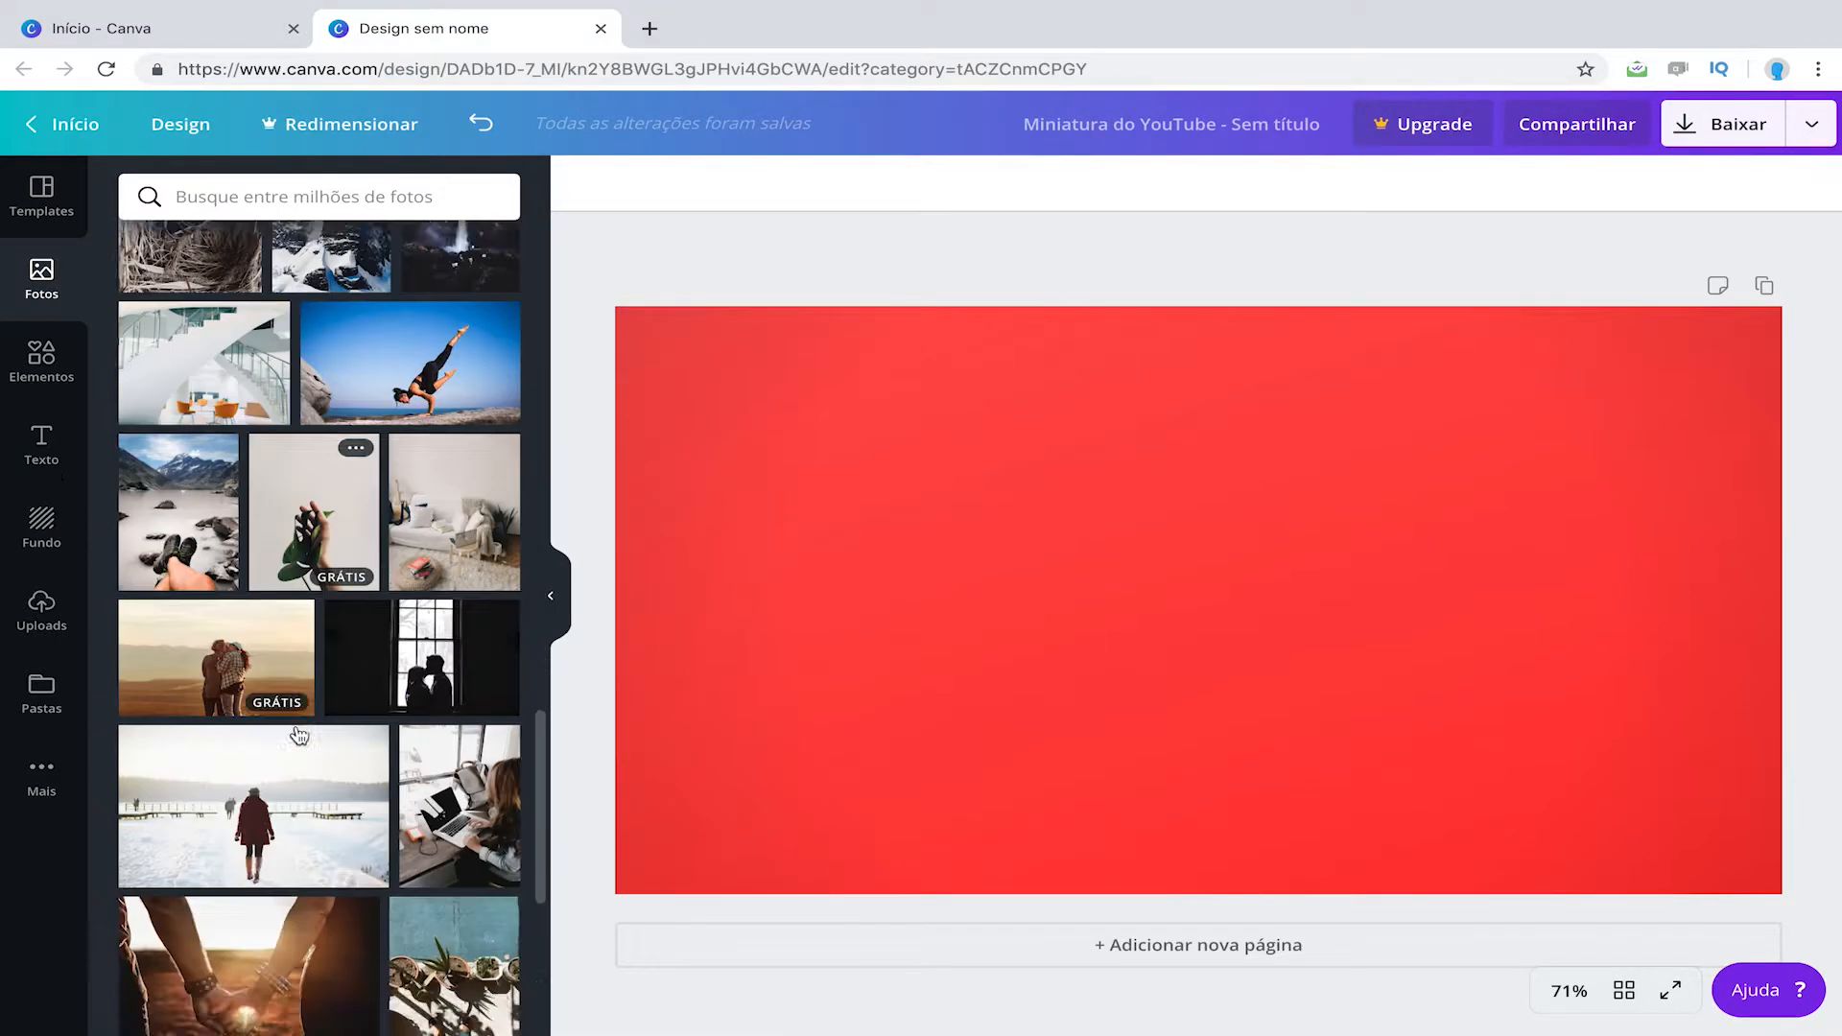
scroll(296, 742, down, 3)
click(29, 288)
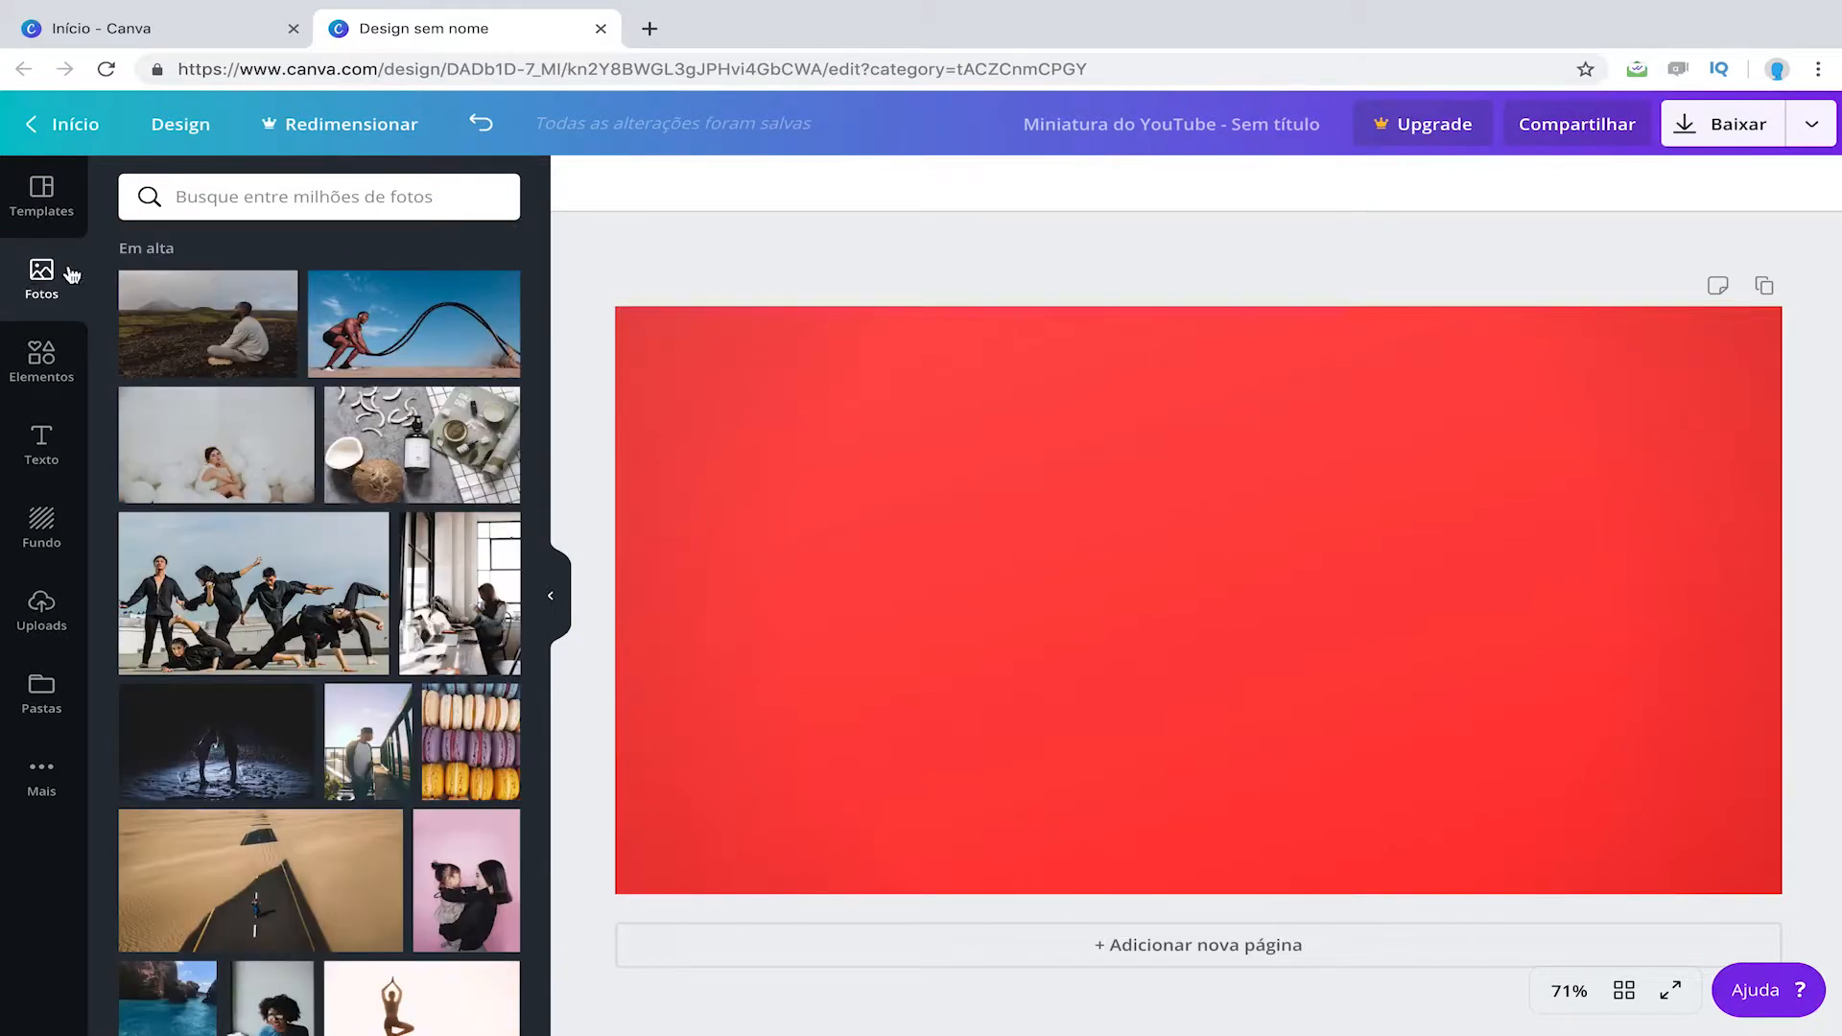
scroll(343, 527, down, 3)
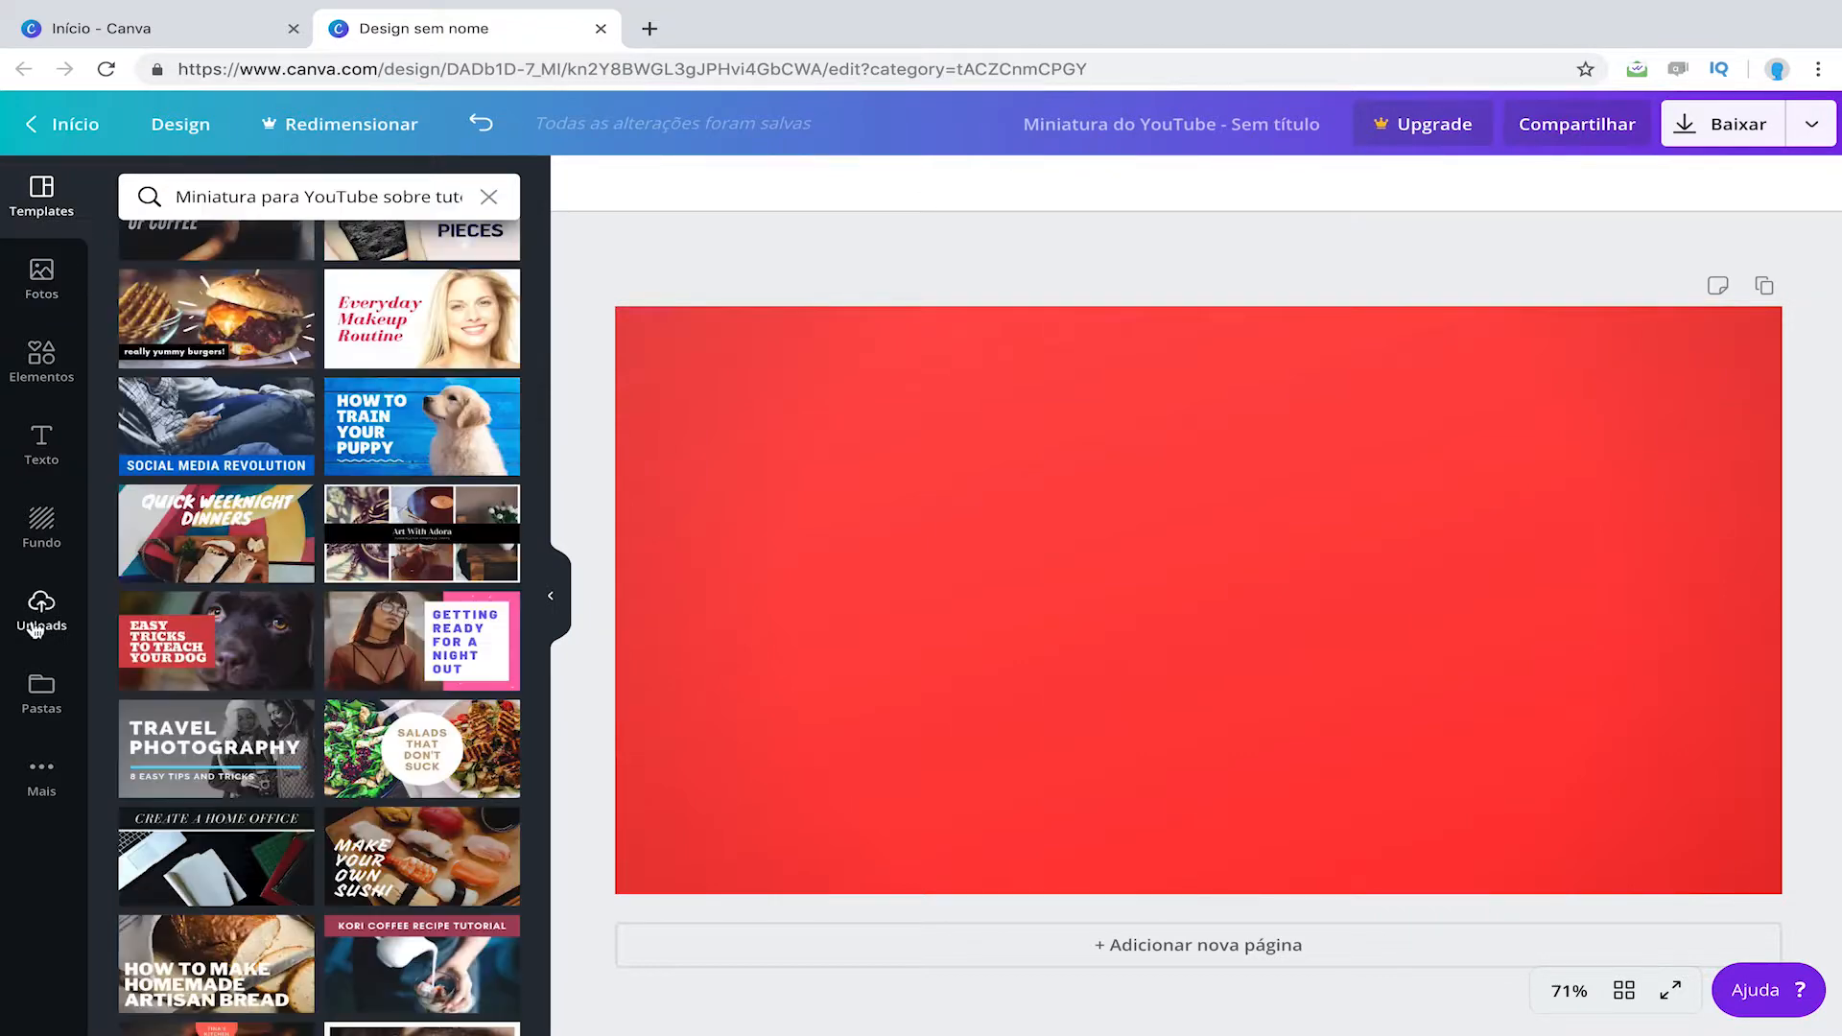
Step: Upload the image Miniatura de Video.png from the Downloads folder
click(46, 610)
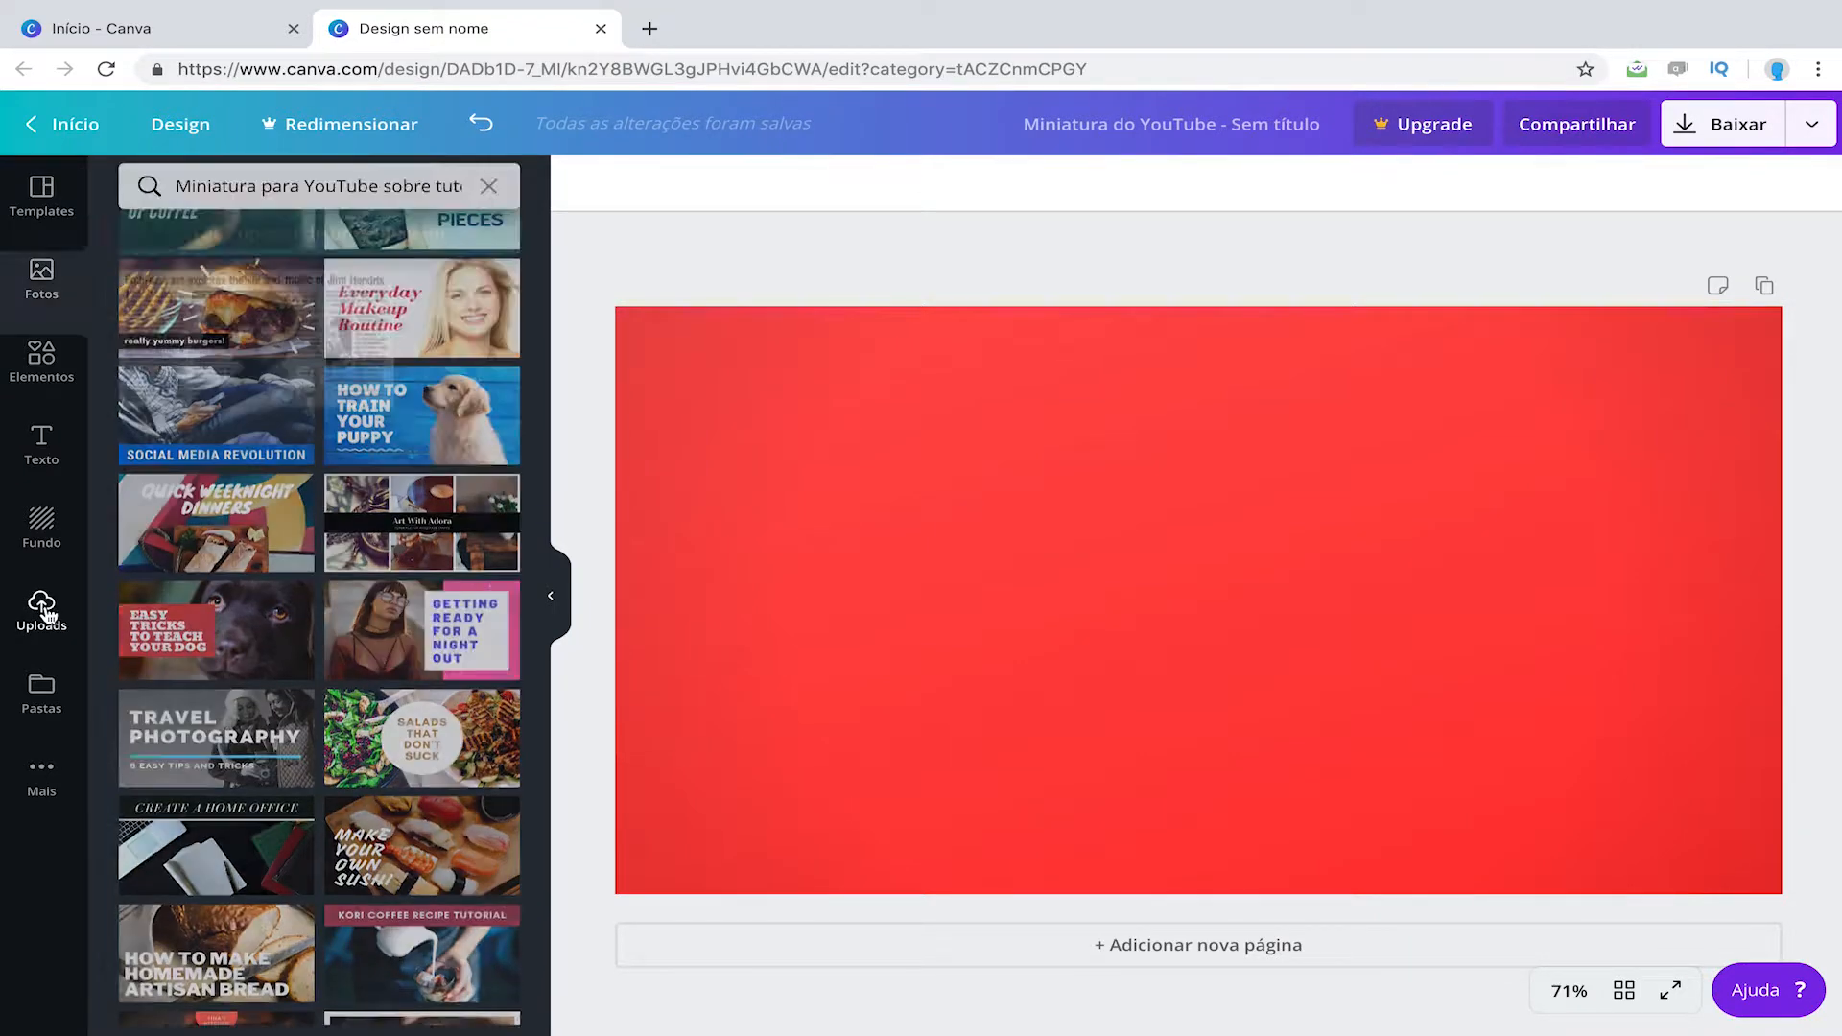
click(373, 207)
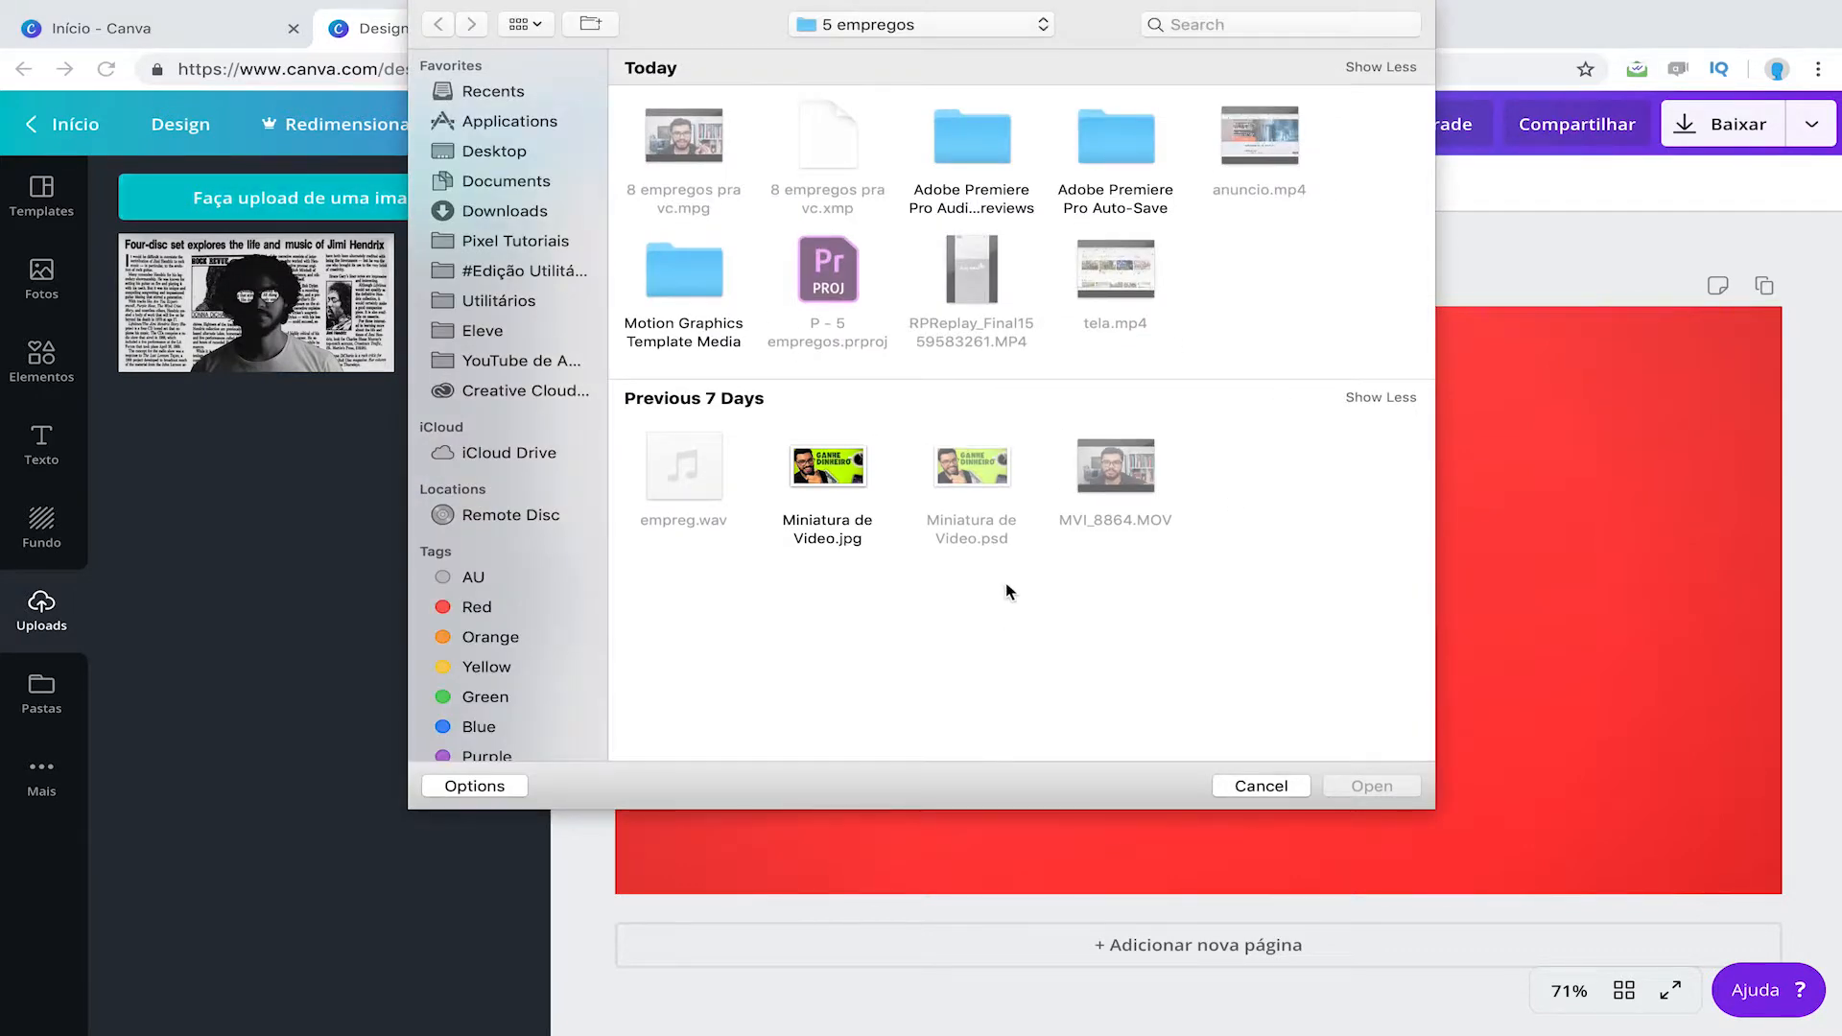
click(1238, 785)
click(302, 197)
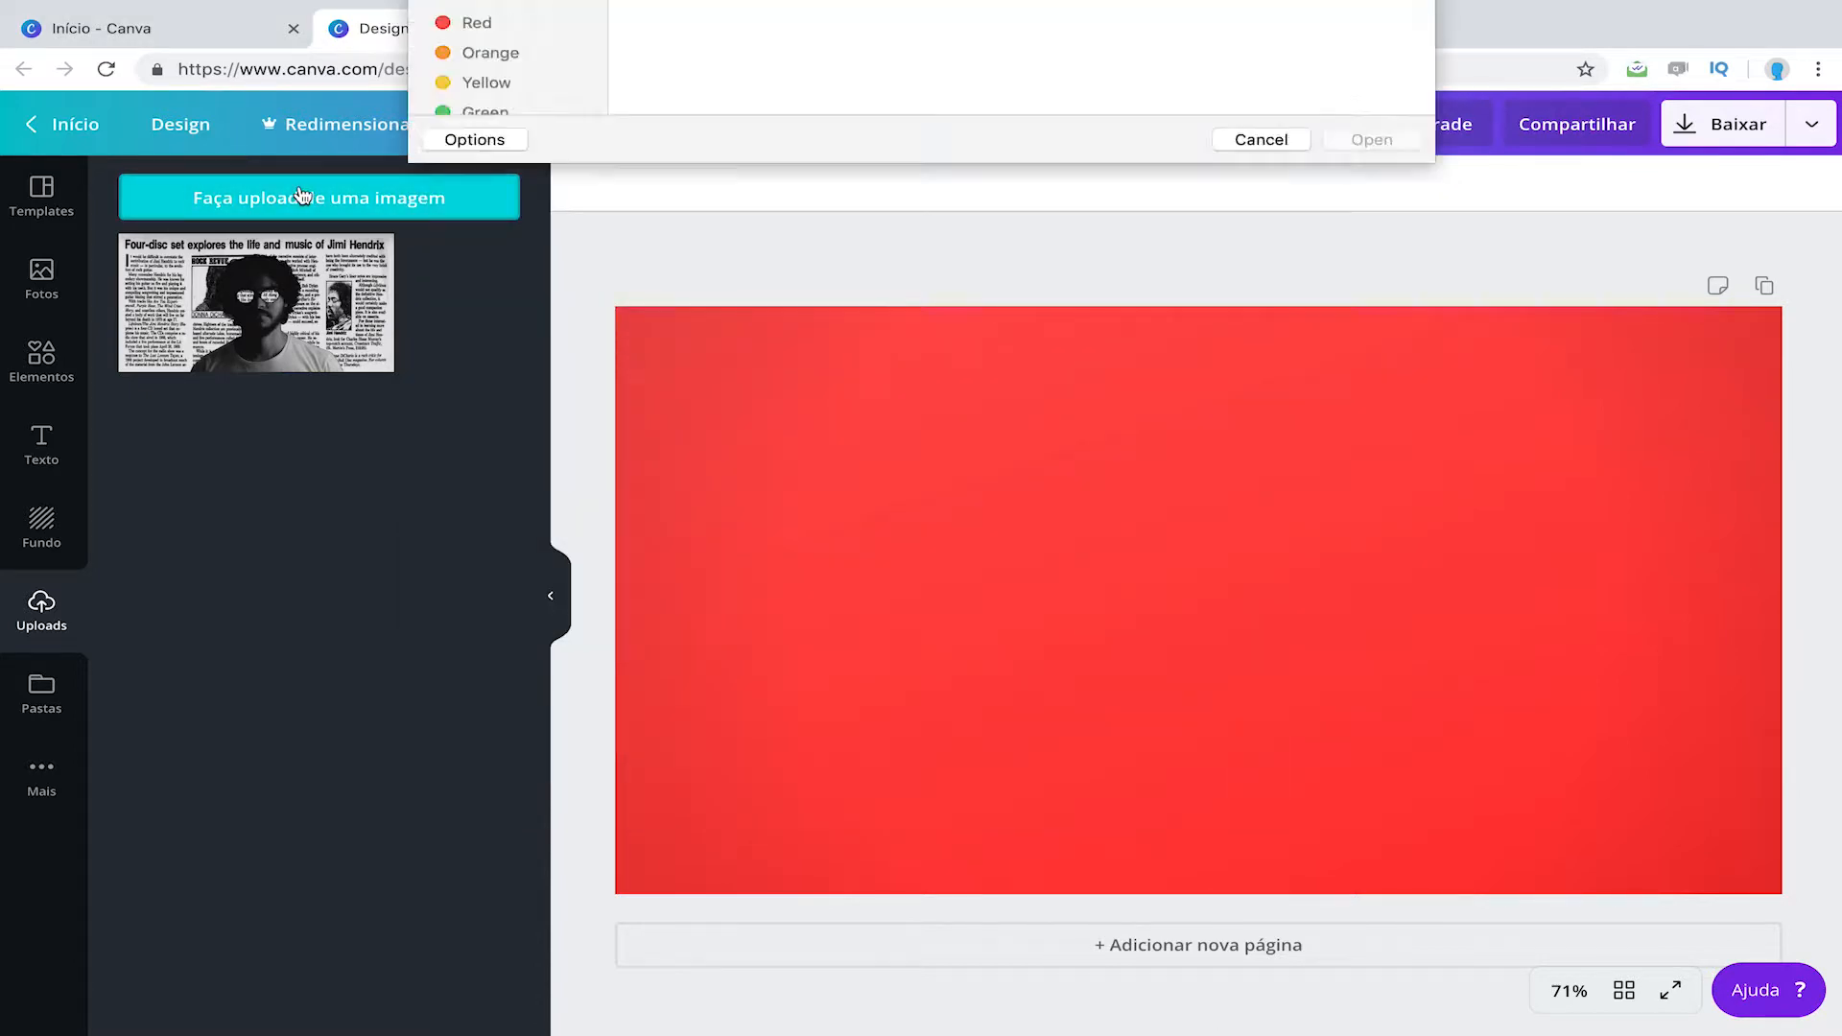
click(485, 207)
click(693, 128)
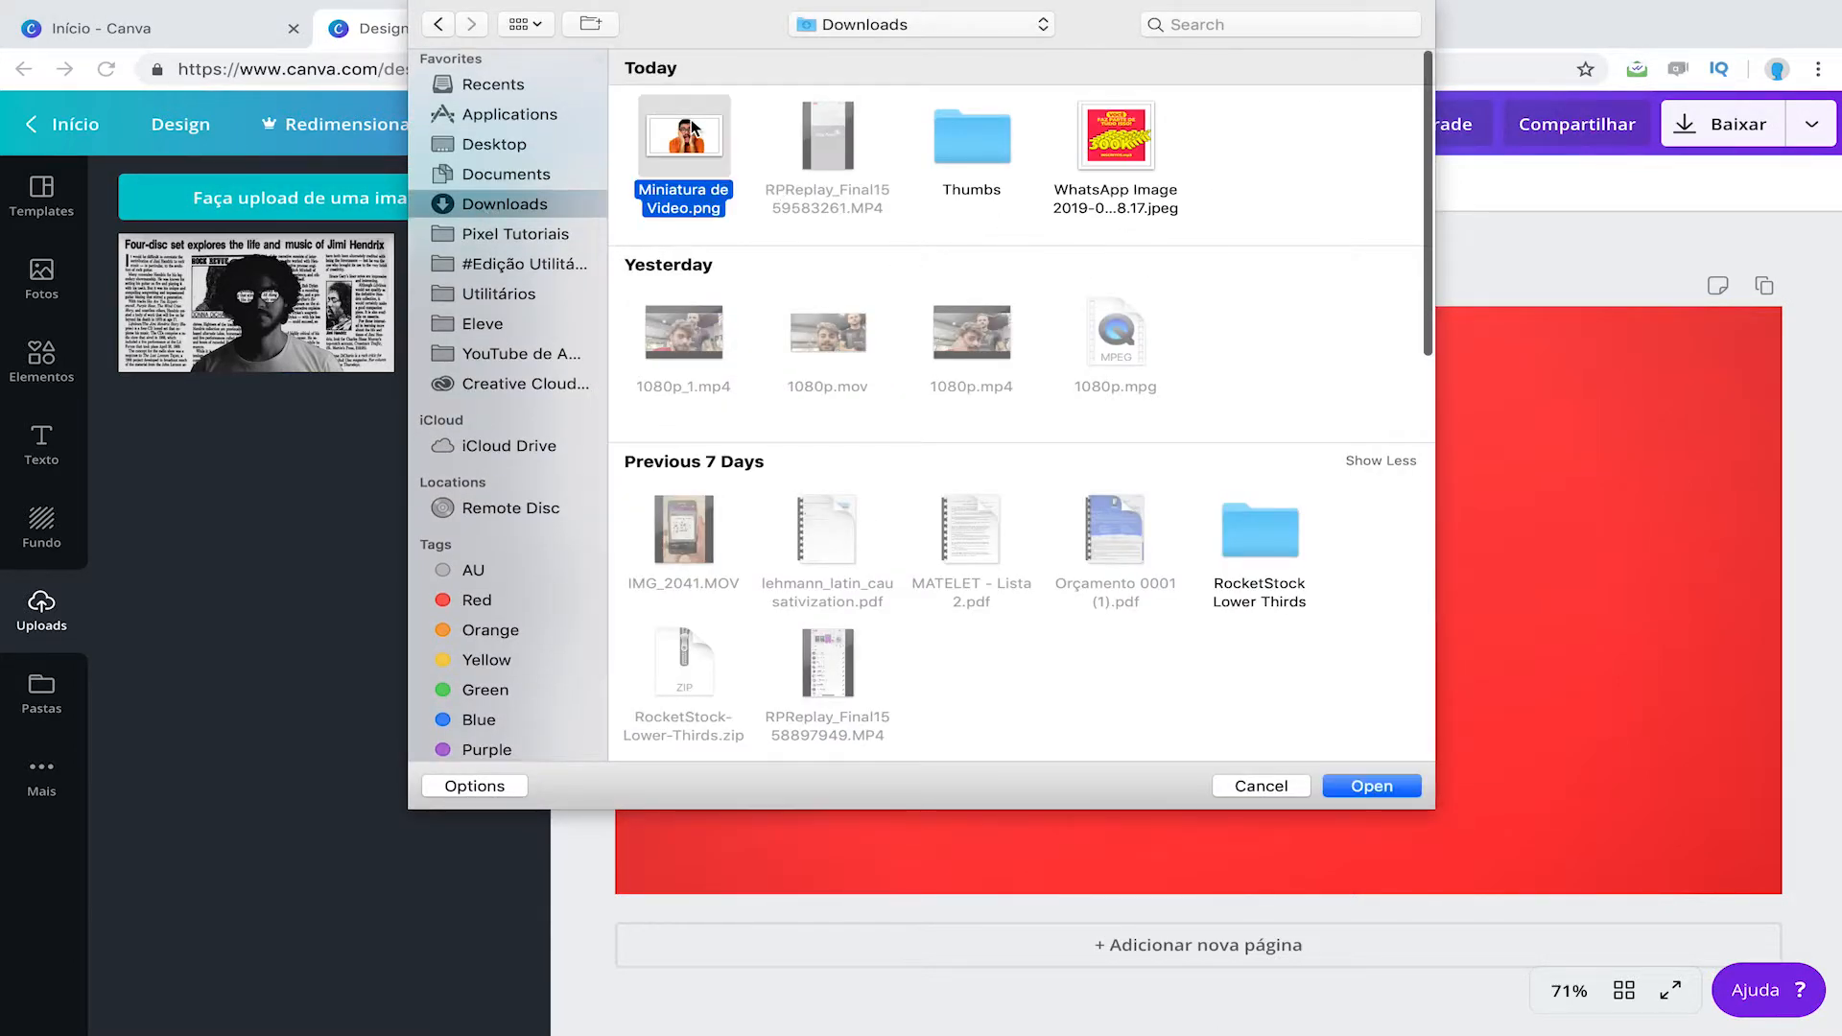
double_click(693, 127)
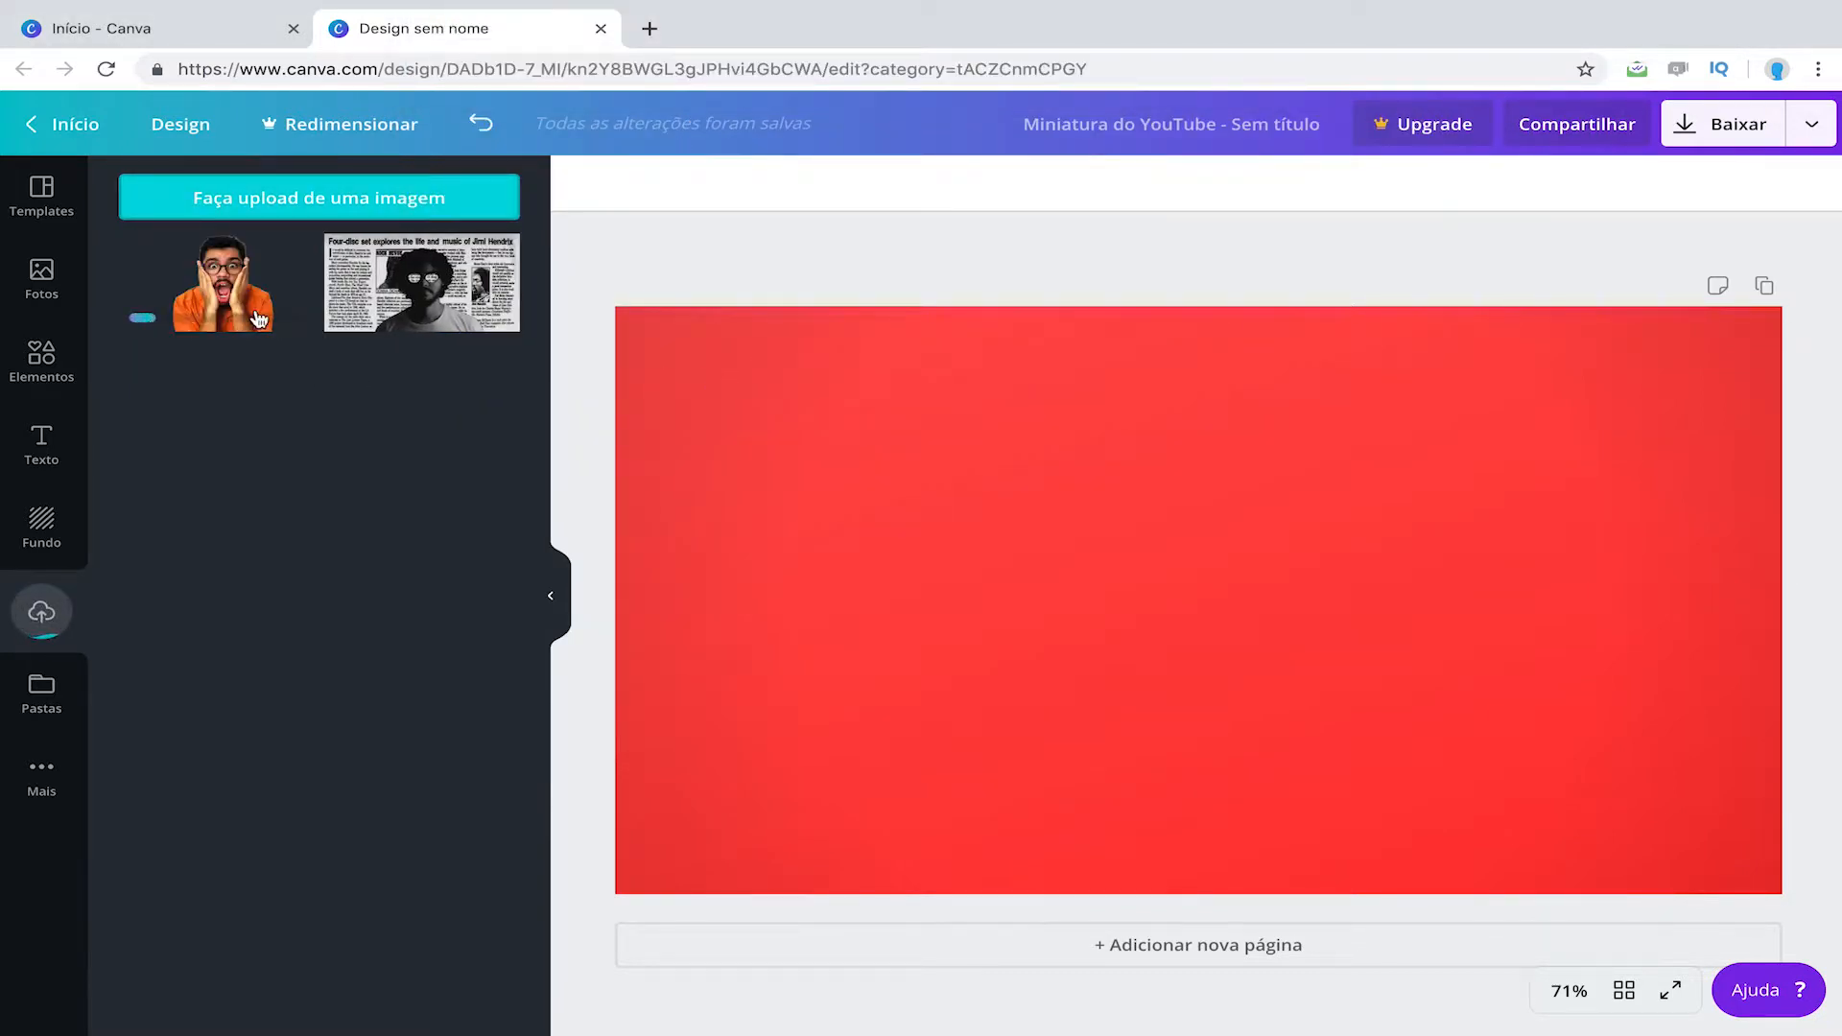
Step: Place the uploaded cutout of the shocked man on the red background and enlarge it to about the full page height
drag(258, 319, 875, 476)
drag(1552, 728, 1438, 744)
drag(1711, 332, 1795, 322)
drag(1619, 505, 1464, 570)
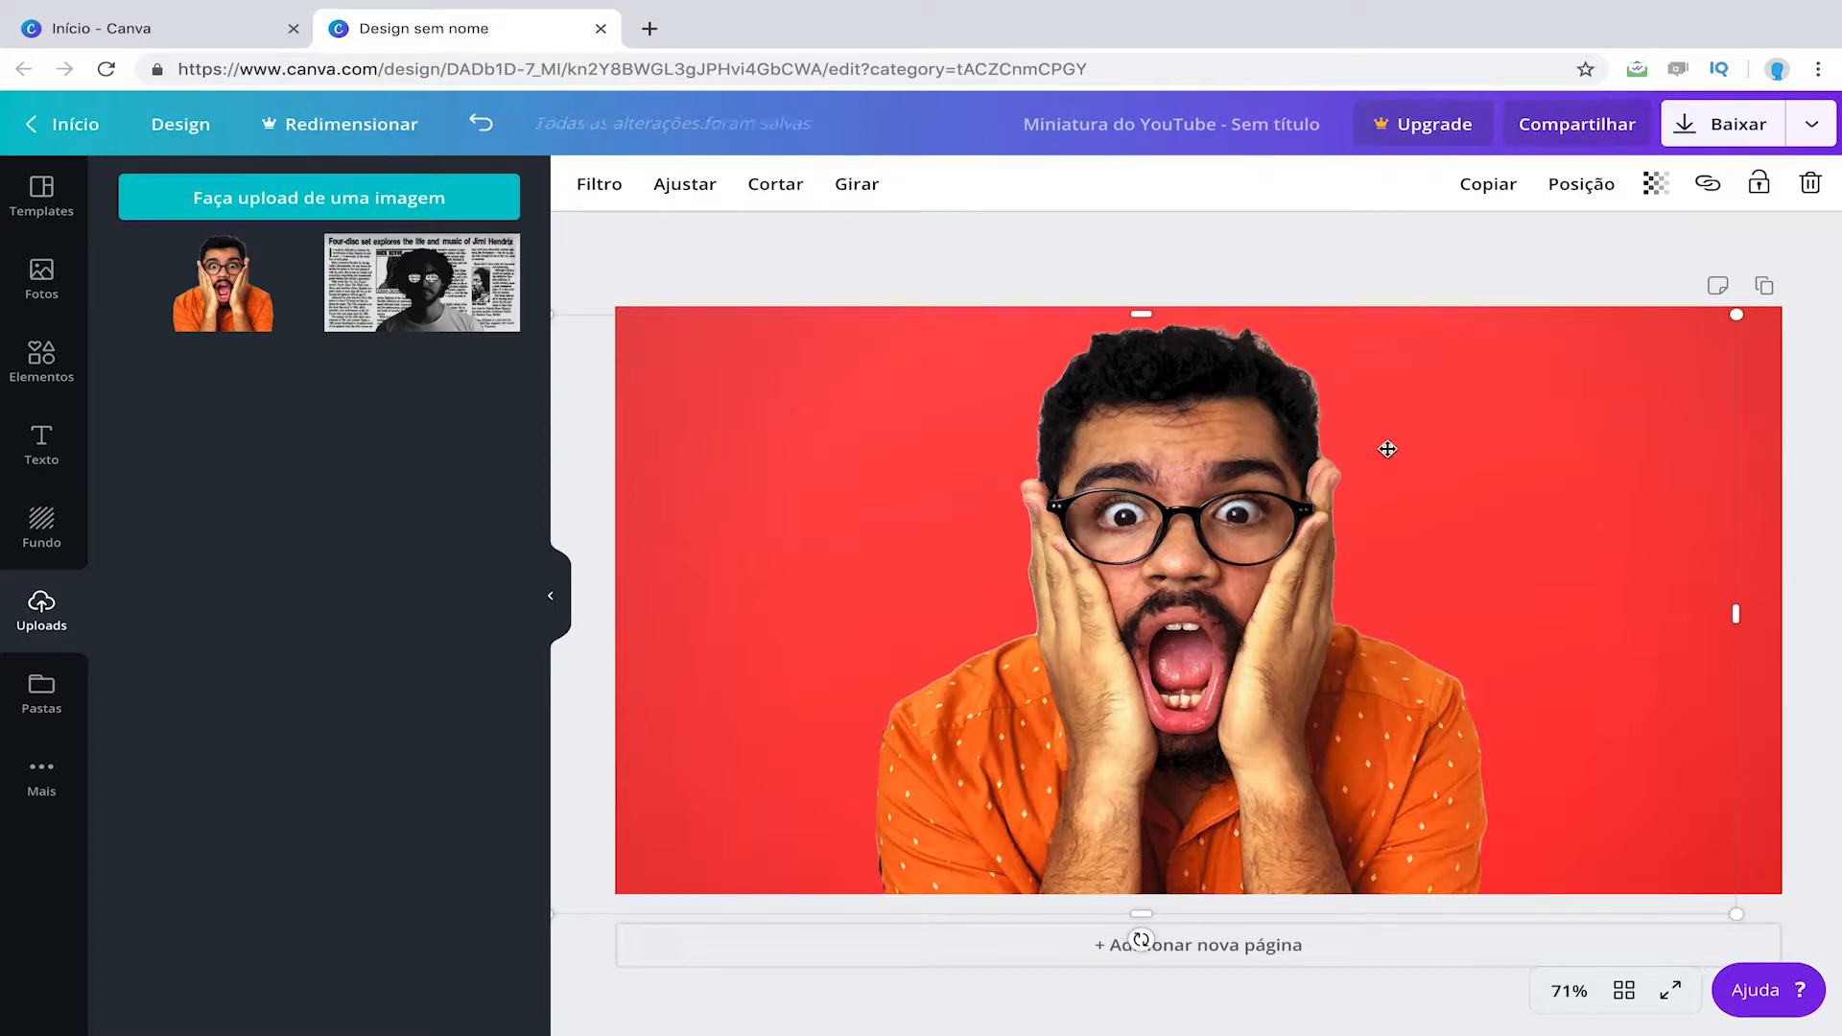
drag(1741, 313, 1721, 259)
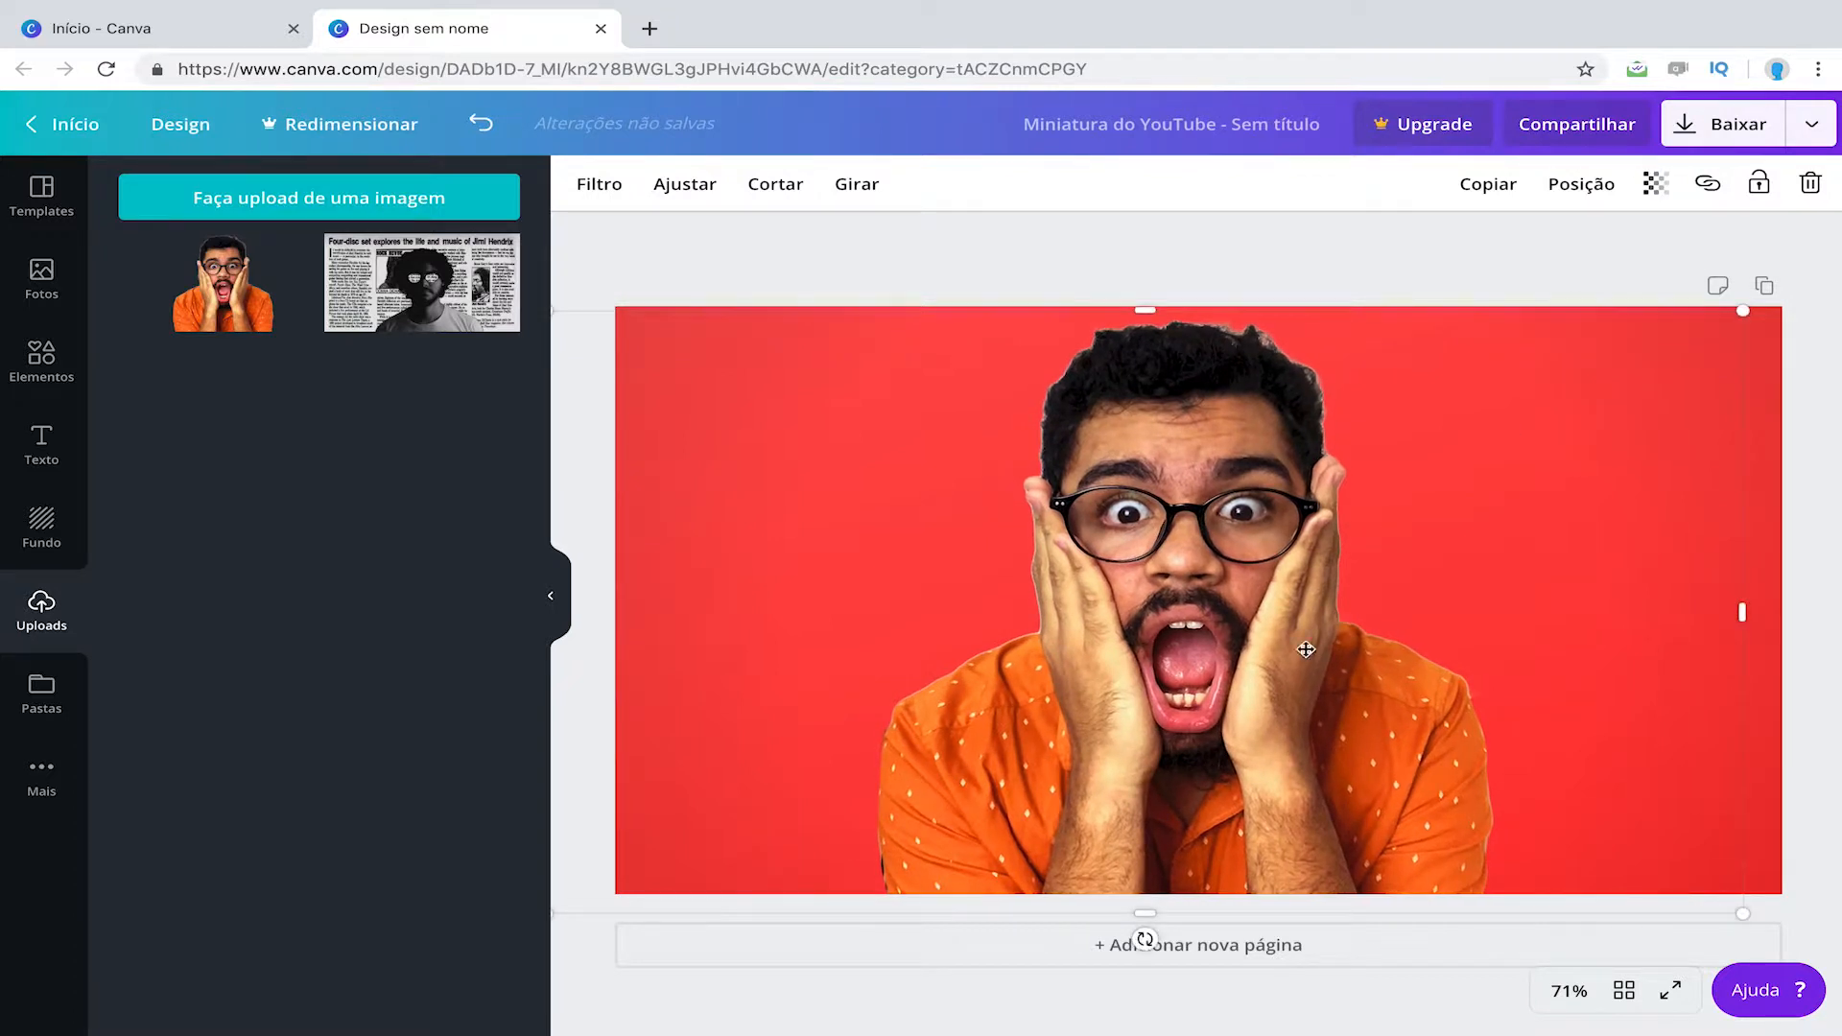
mouse_move(1235, 702)
mouse_down()
mouse_move(1273, 710)
mouse_move(1219, 721)
mouse_up()
Step: Try several filters on the man's cutout, such as Epic, Cali, Dare, Drama and Rosie
click(590, 196)
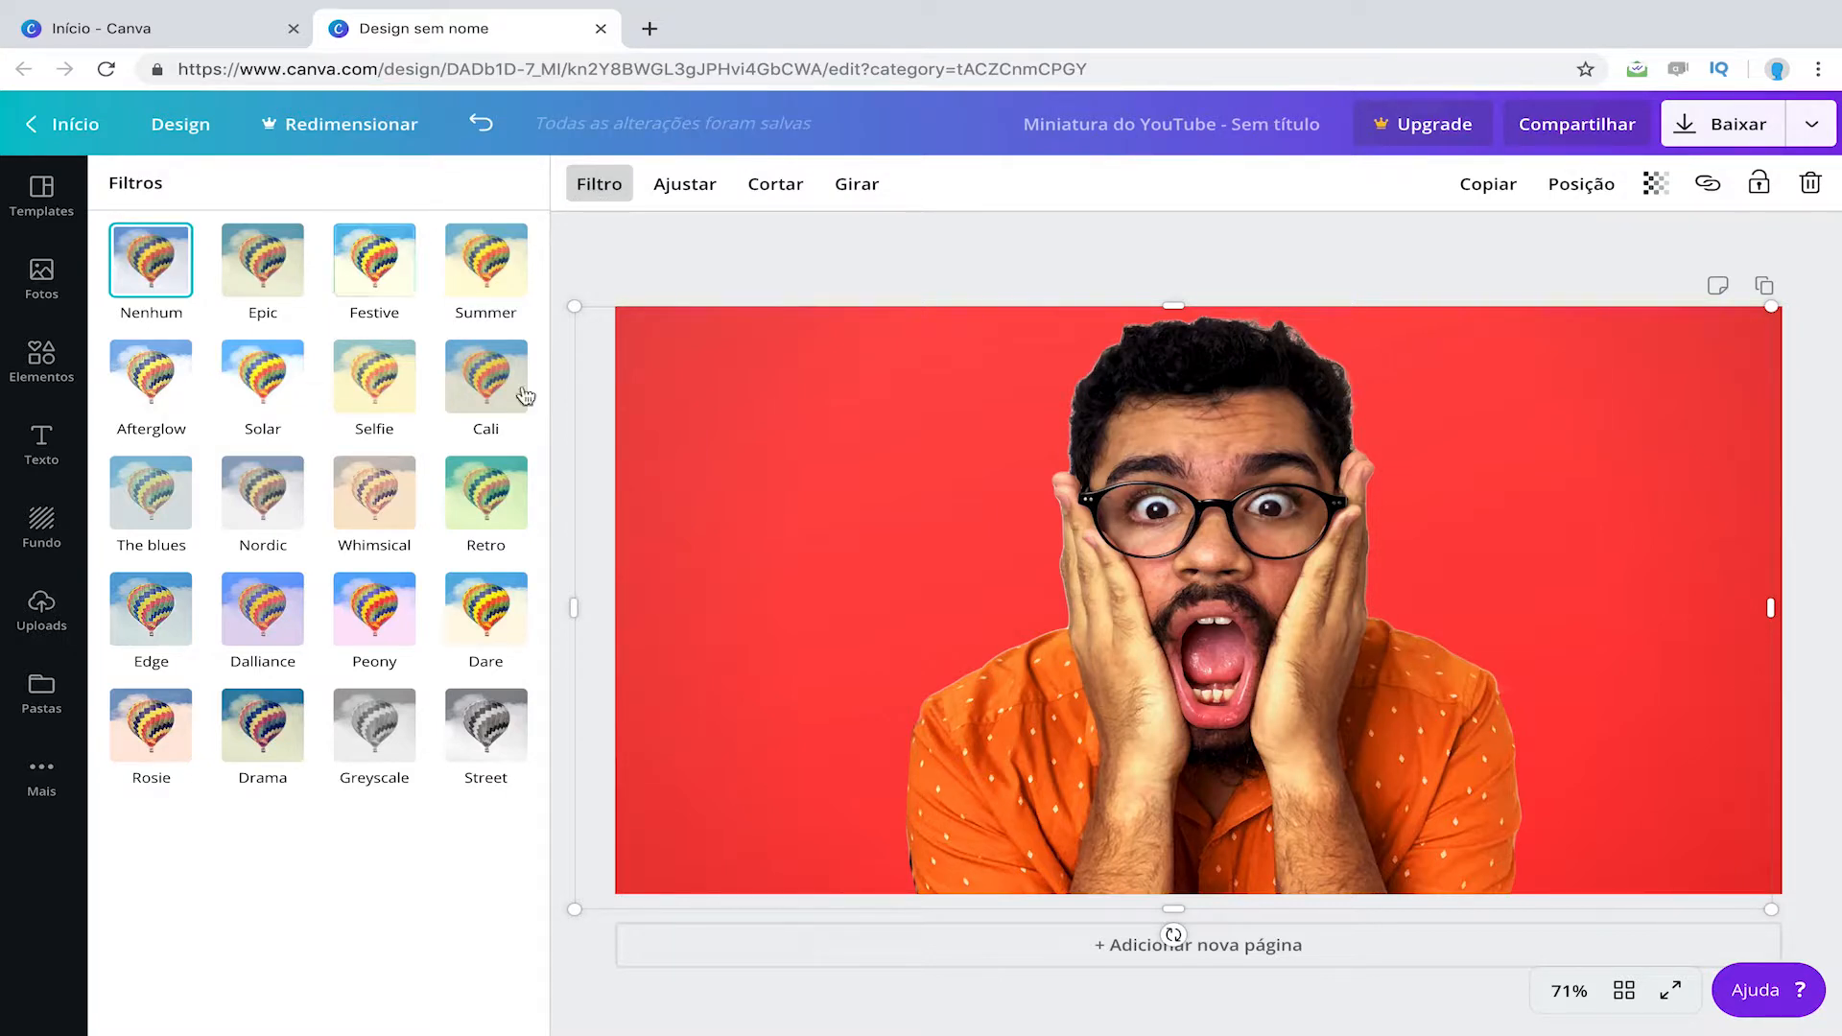
click(249, 269)
click(372, 261)
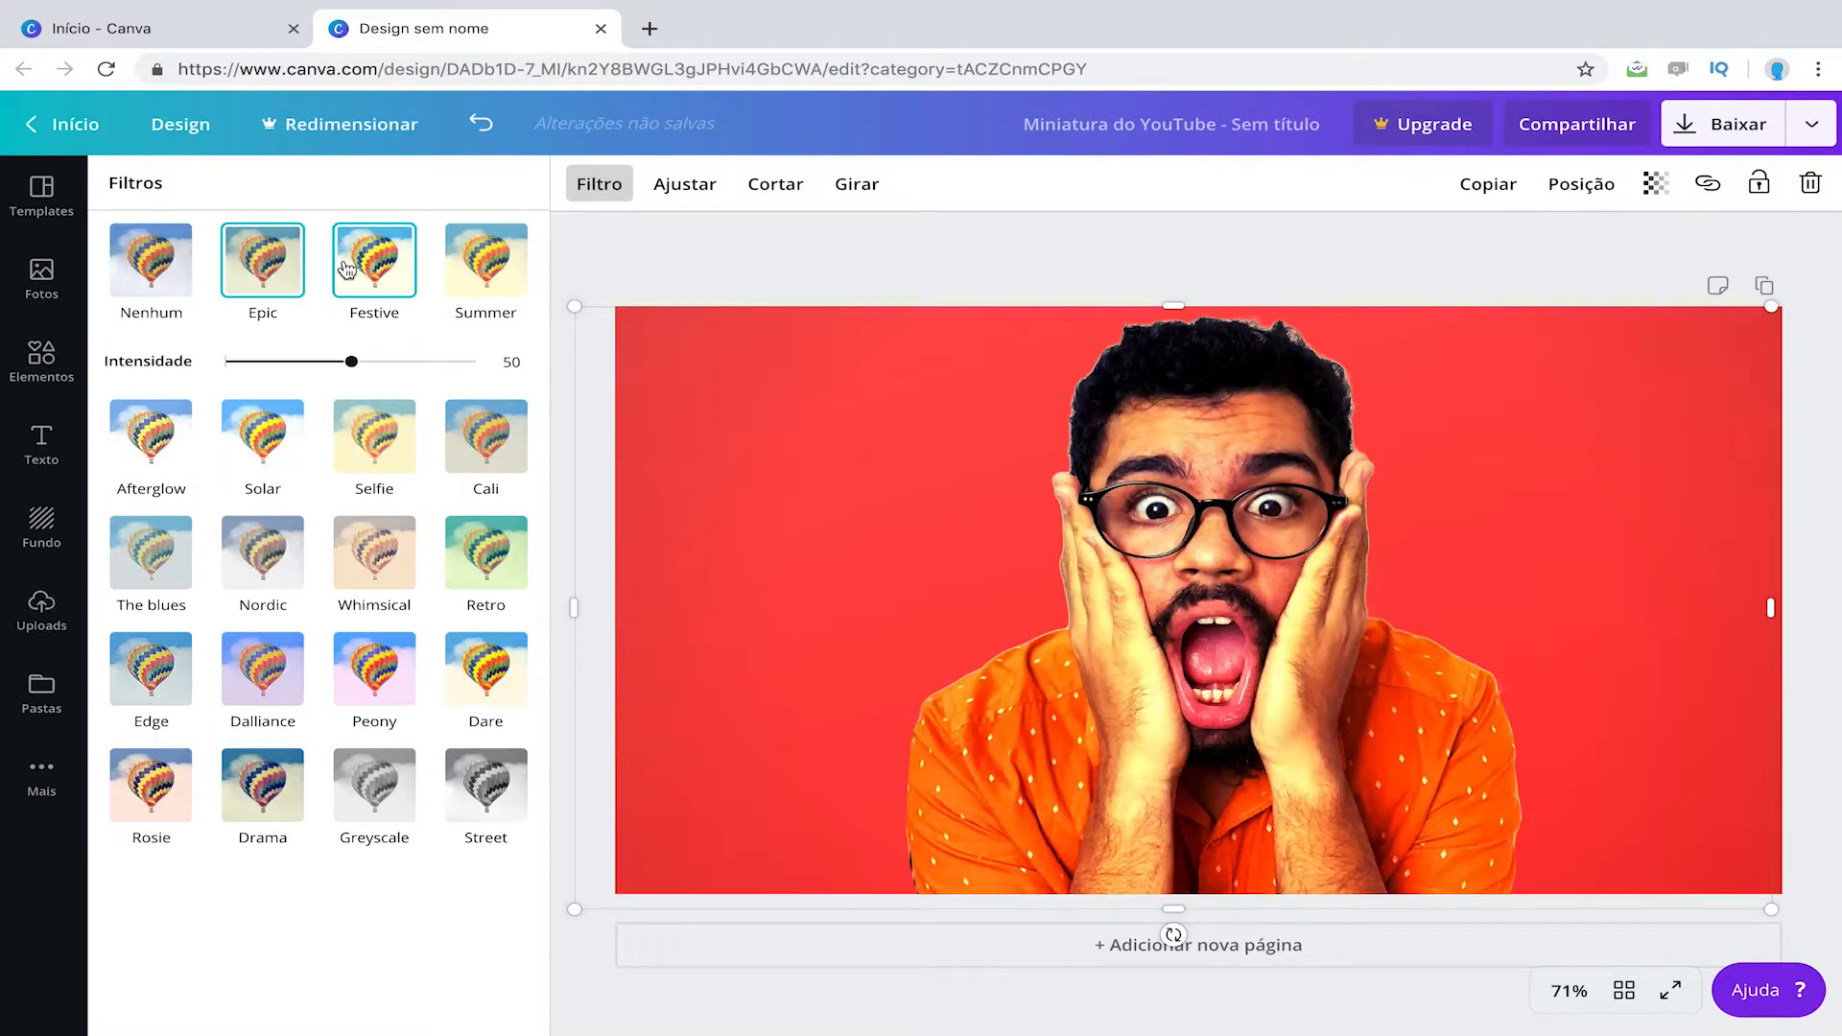
click(490, 446)
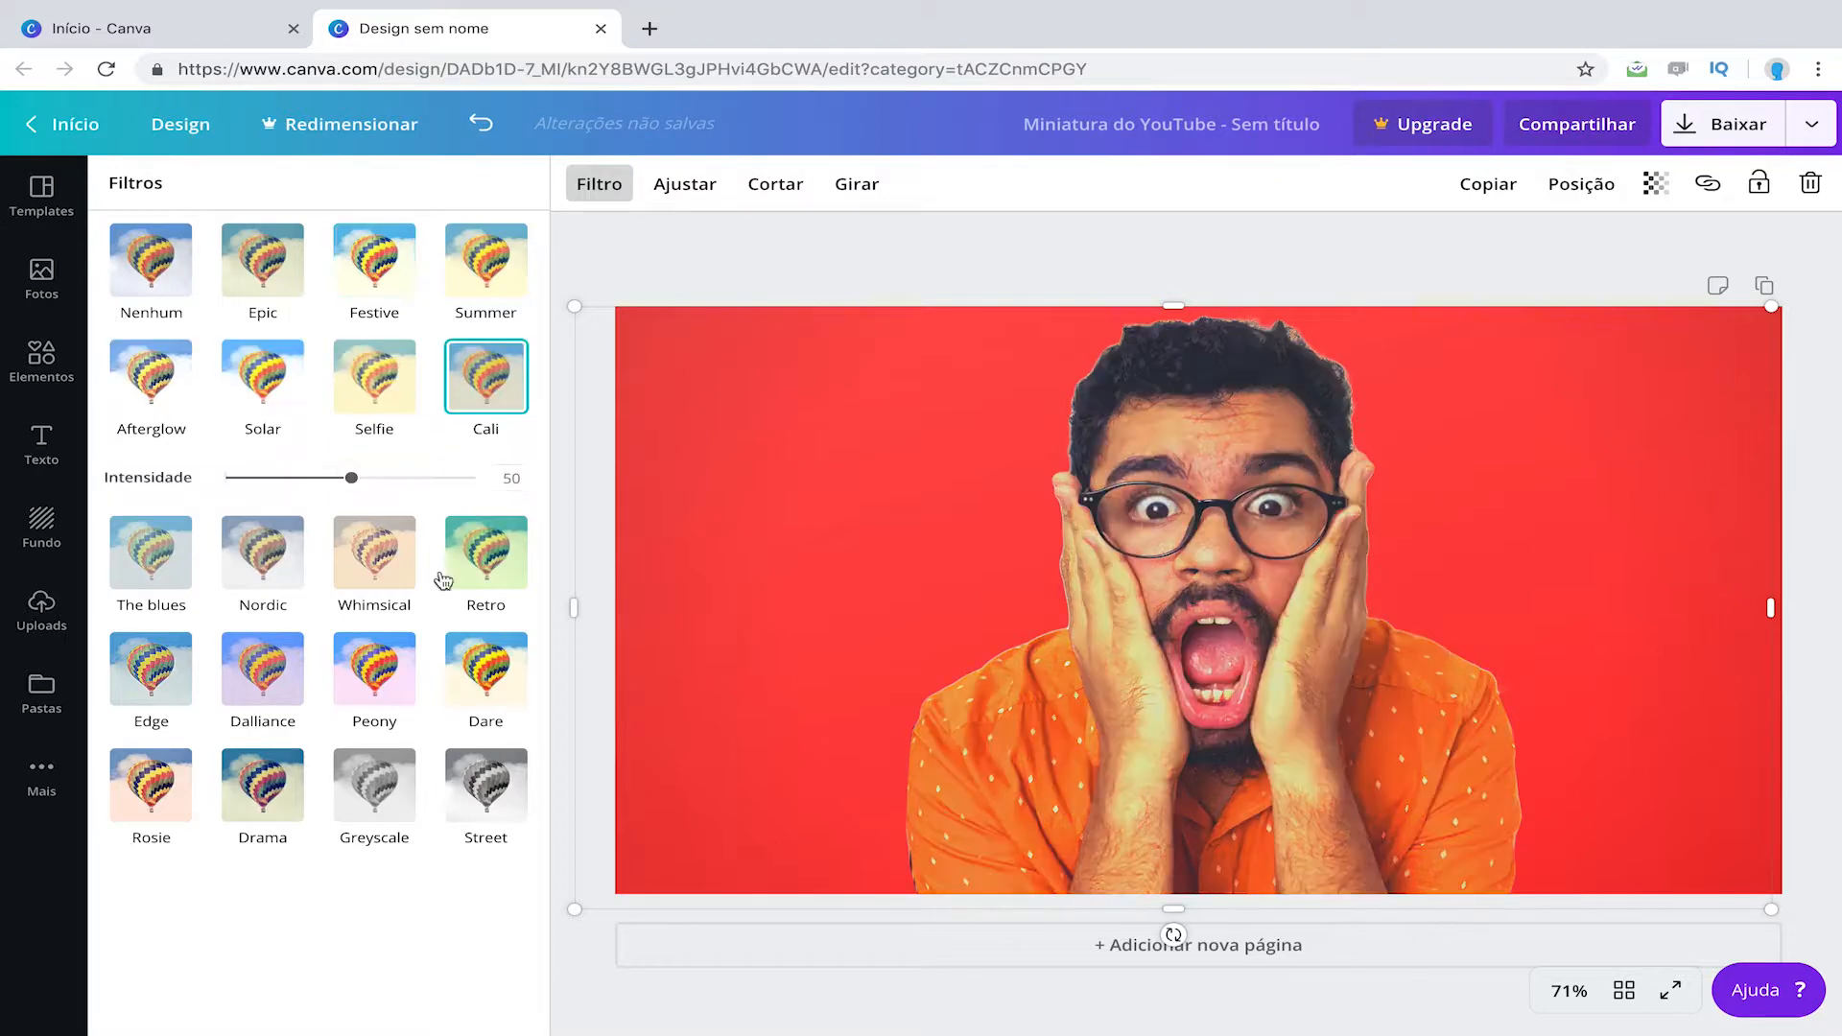
click(479, 599)
click(485, 663)
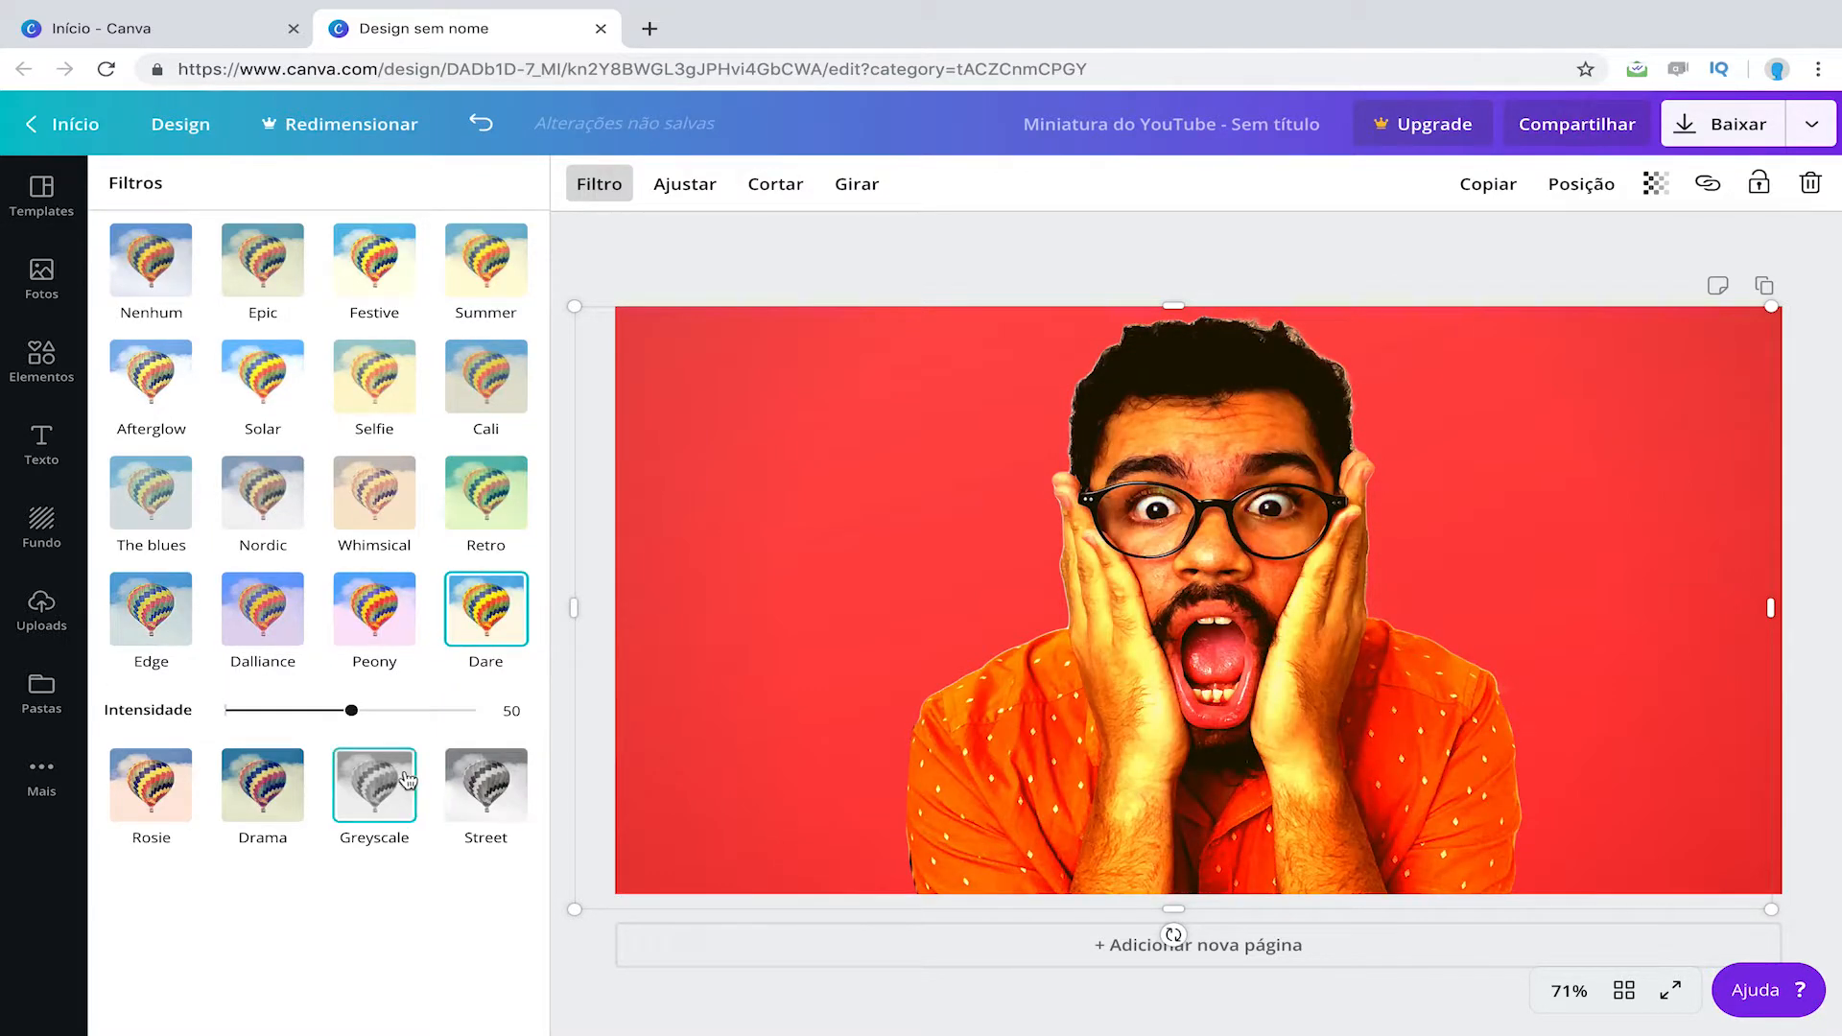
click(374, 782)
click(271, 772)
click(156, 734)
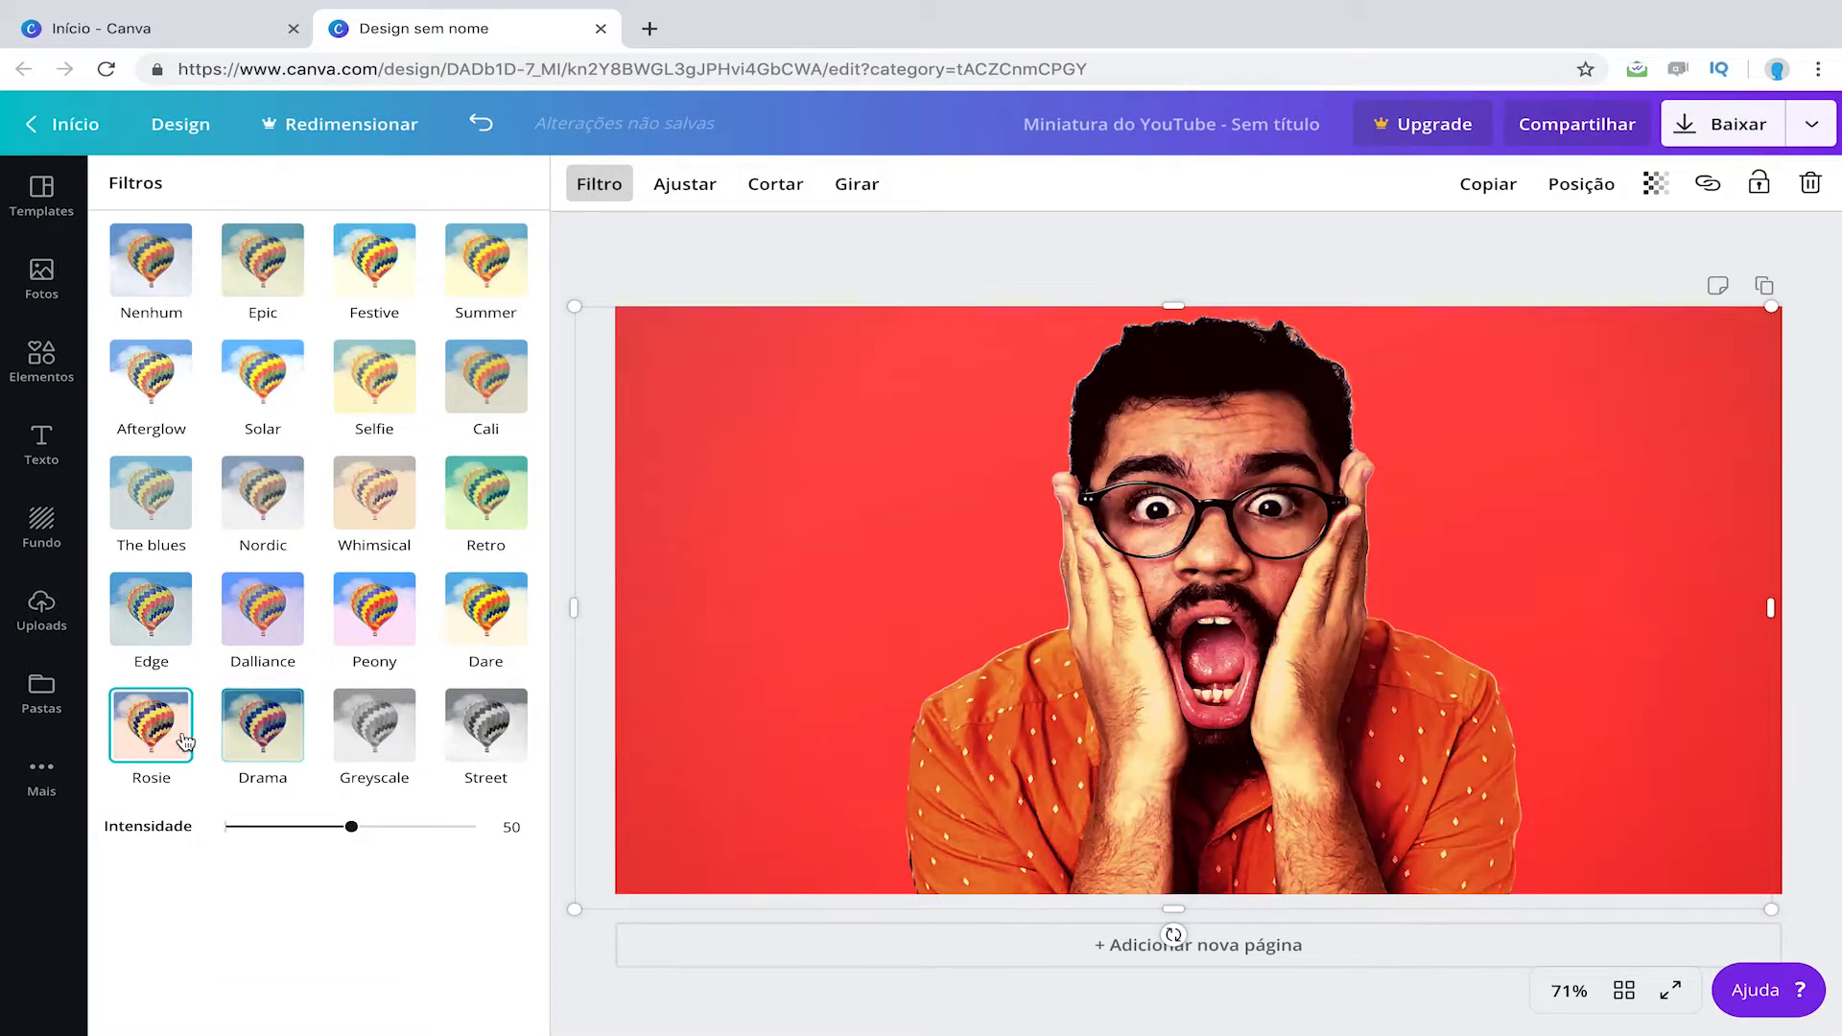
Step: Apply the Festive filter to the man's cutout with Intensidade at 30
click(369, 394)
click(373, 291)
click(298, 268)
click(366, 257)
mouse_move(351, 362)
mouse_down()
mouse_move(301, 364)
mouse_move(459, 363)
mouse_move(239, 362)
mouse_move(334, 362)
mouse_up()
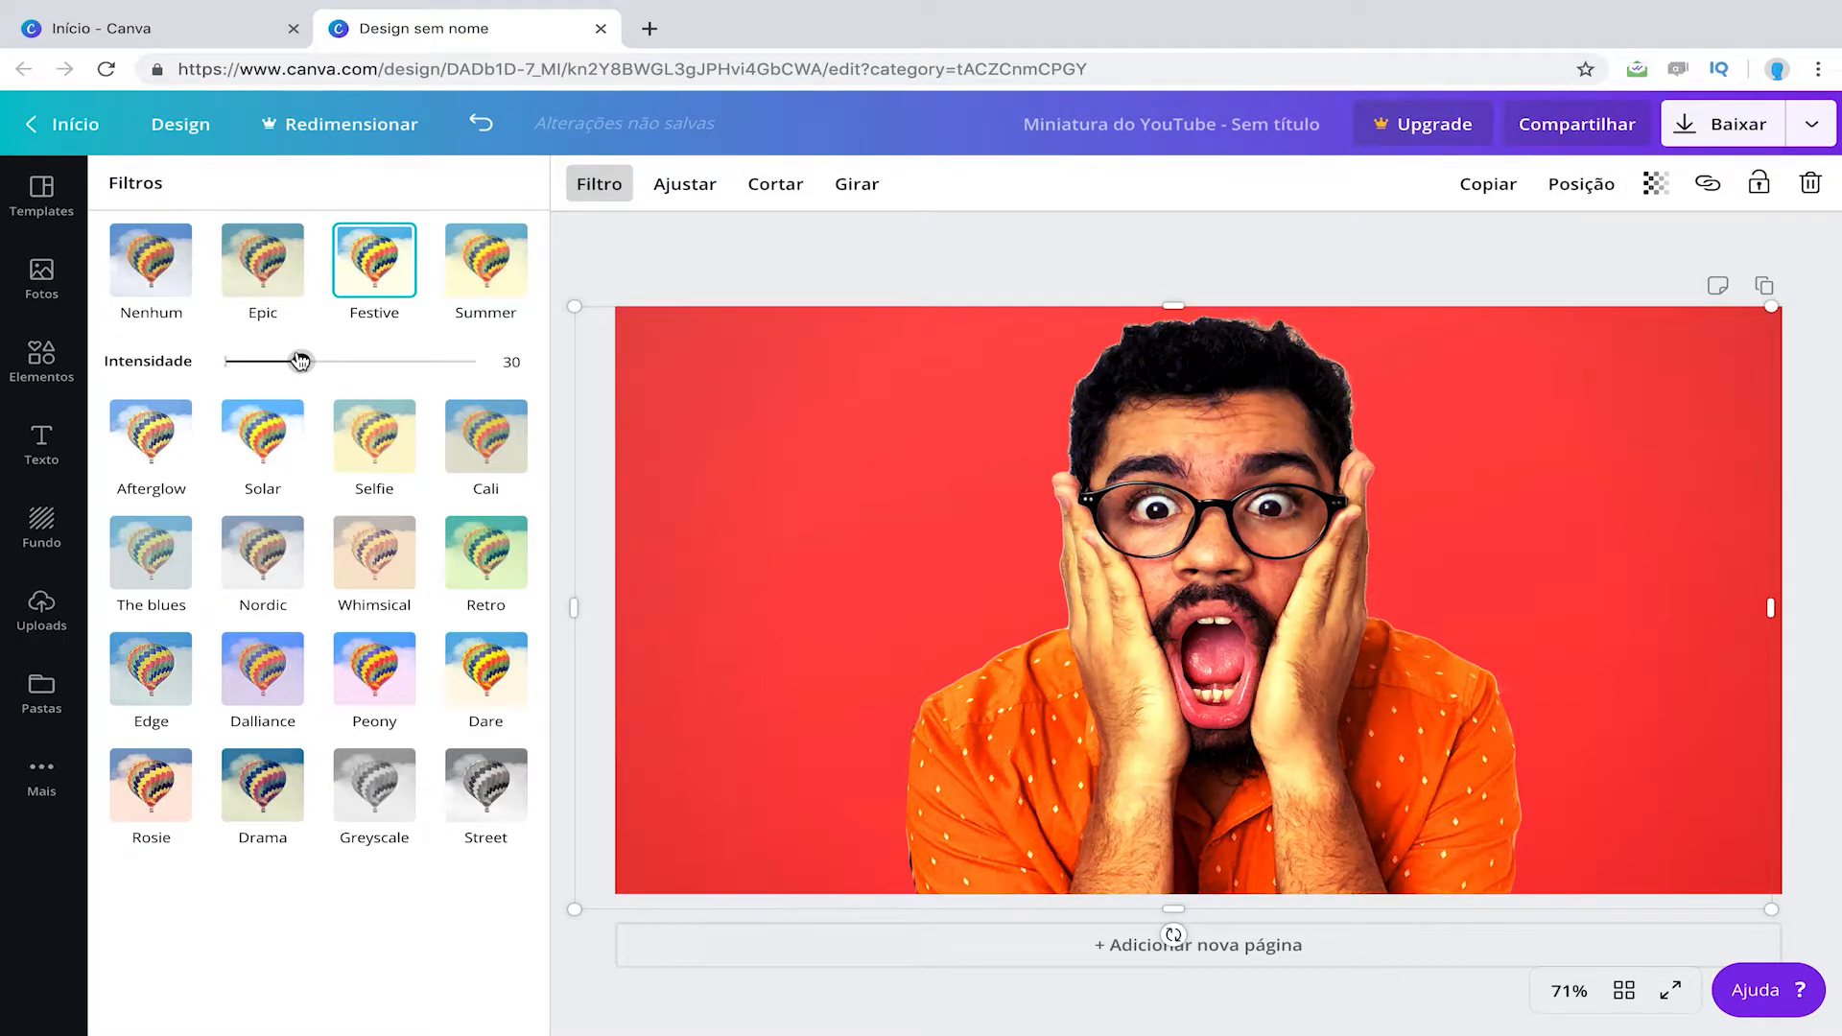
Step: Adjust the cutout to Brilho 4, Contraste 0, Saturação 8 and X-Process 1, testing Matiz at -12 and Desfoque at 30 before resetting both to 0
click(720, 192)
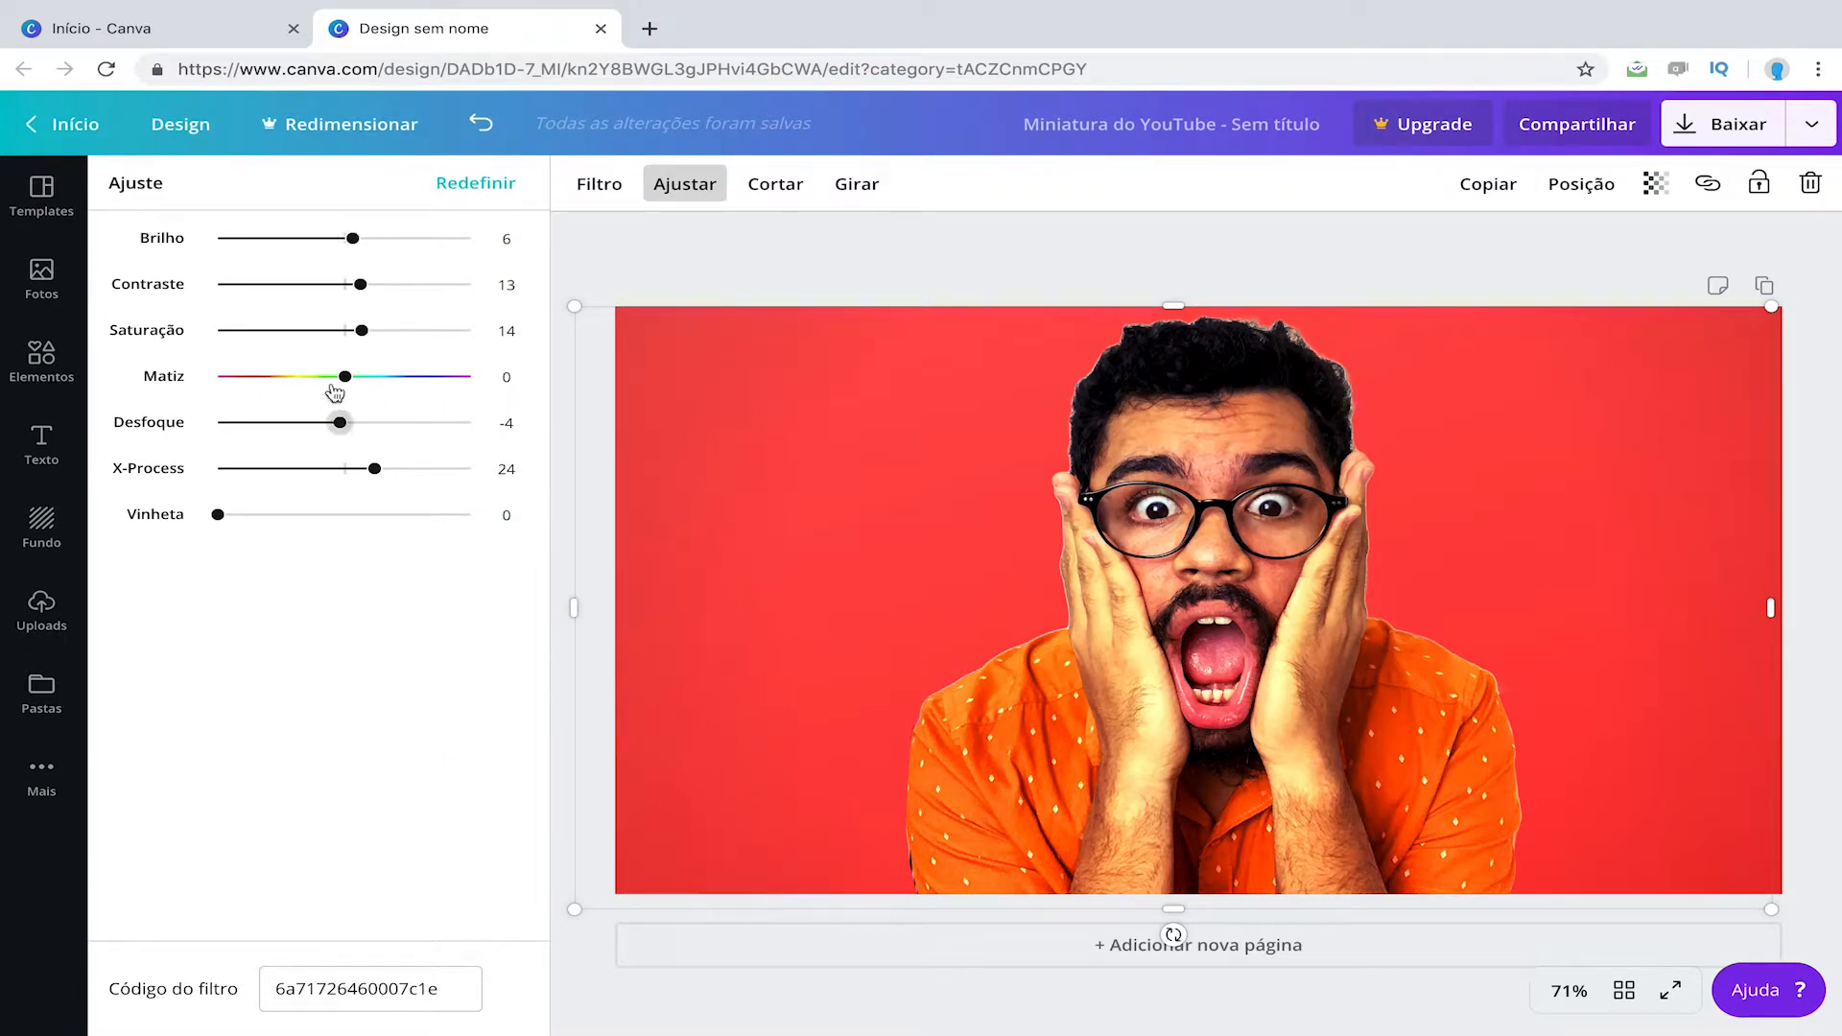
drag(361, 251, 327, 391)
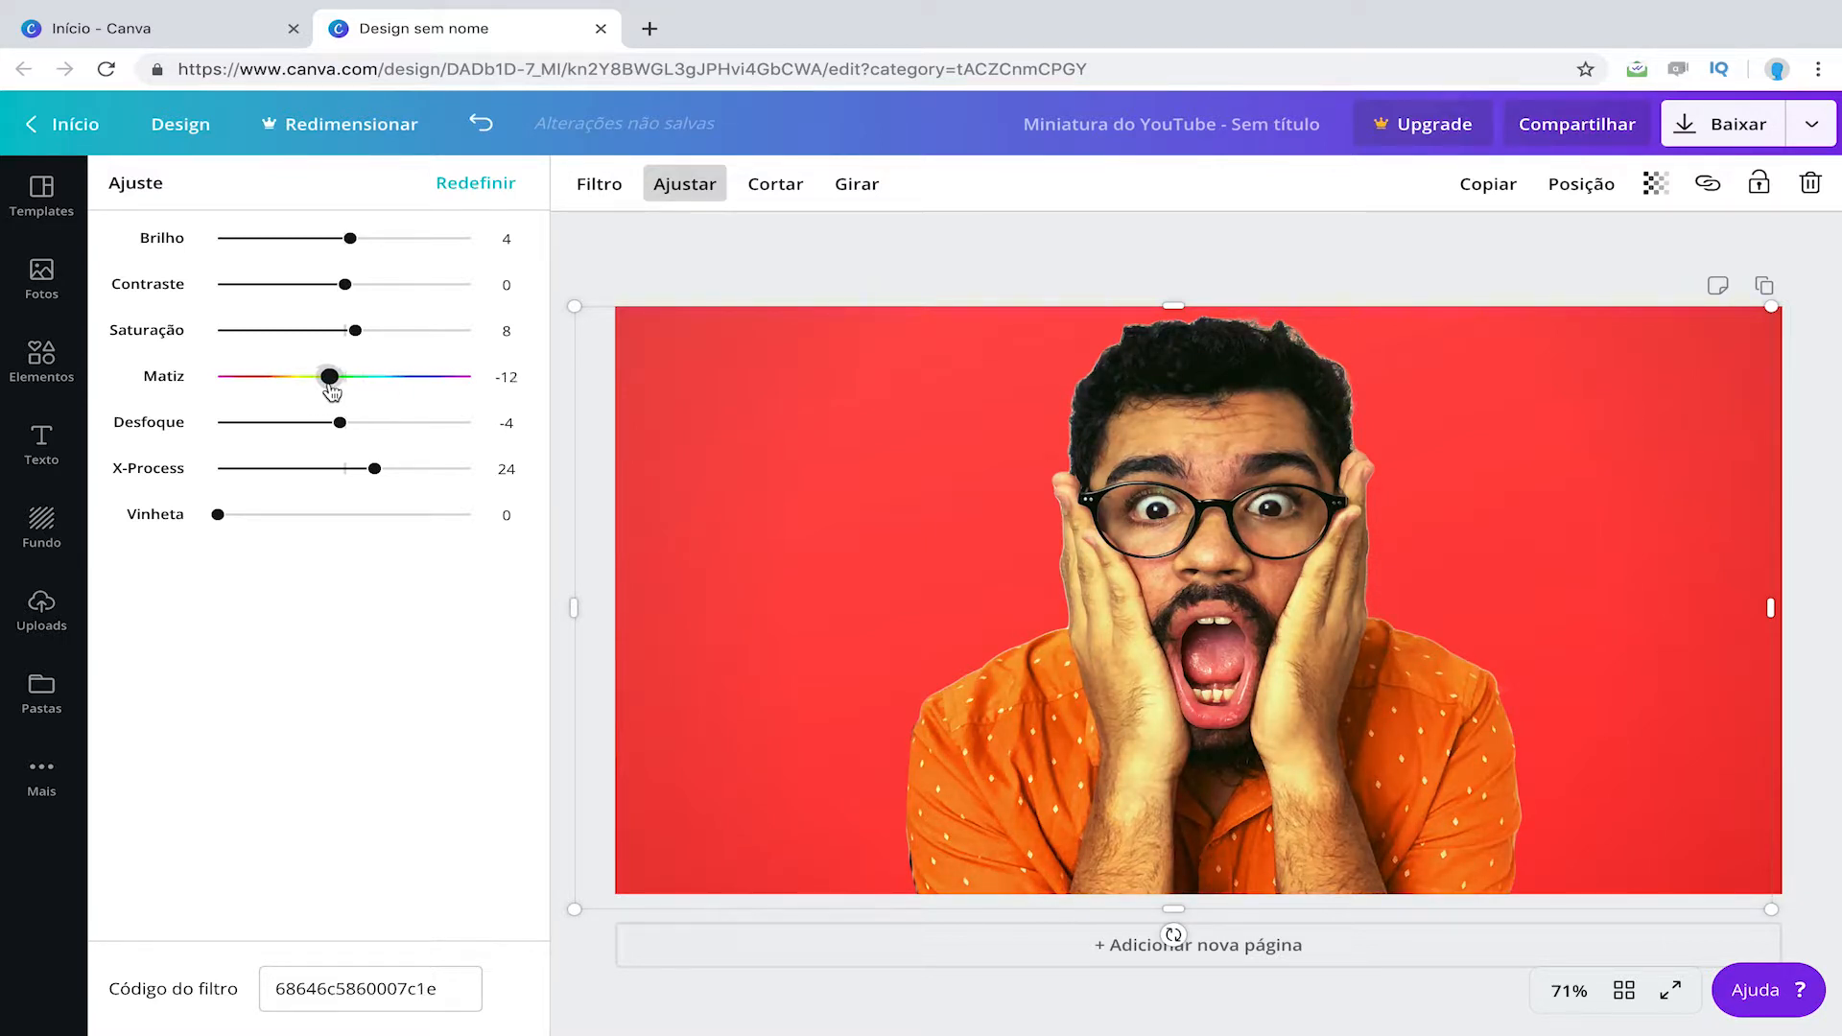
drag(350, 387, 337, 432)
click(383, 433)
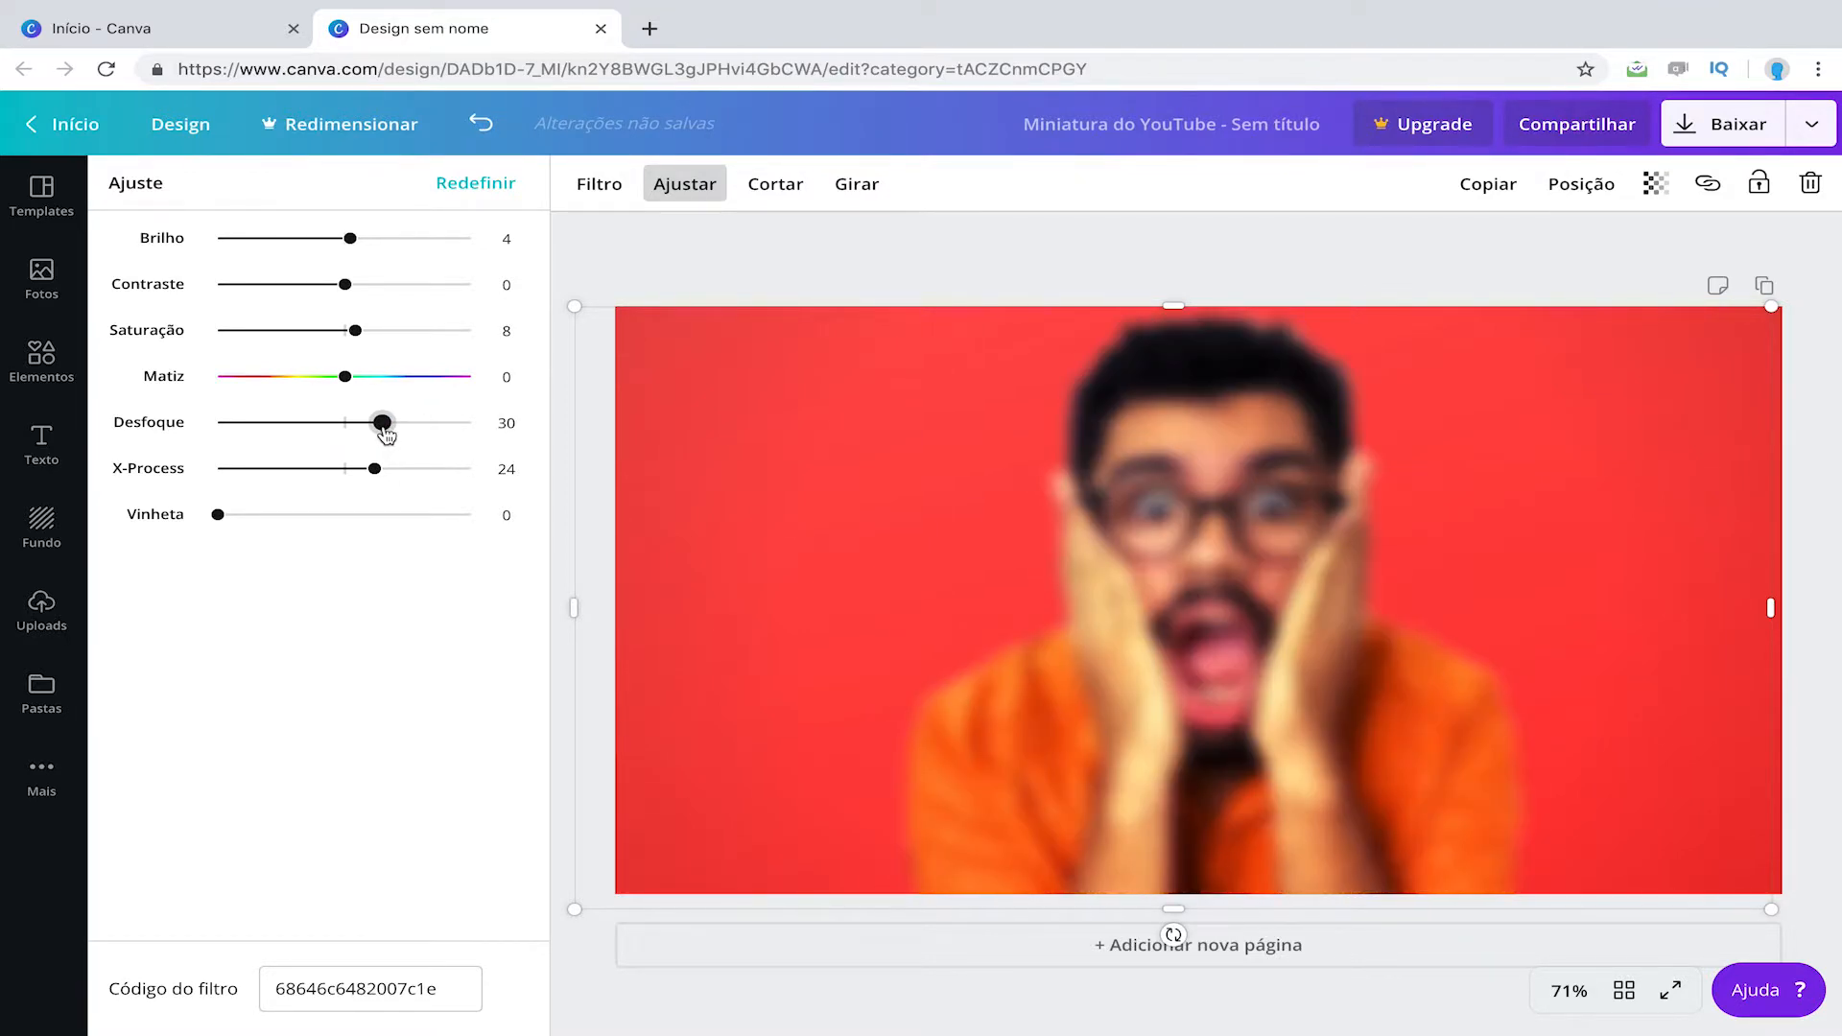
drag(378, 434, 348, 434)
mouse_move(375, 470)
mouse_down()
mouse_move(242, 474)
mouse_move(383, 475)
mouse_move(266, 475)
mouse_move(375, 477)
mouse_move(321, 477)
mouse_move(370, 478)
mouse_move(348, 477)
mouse_up()
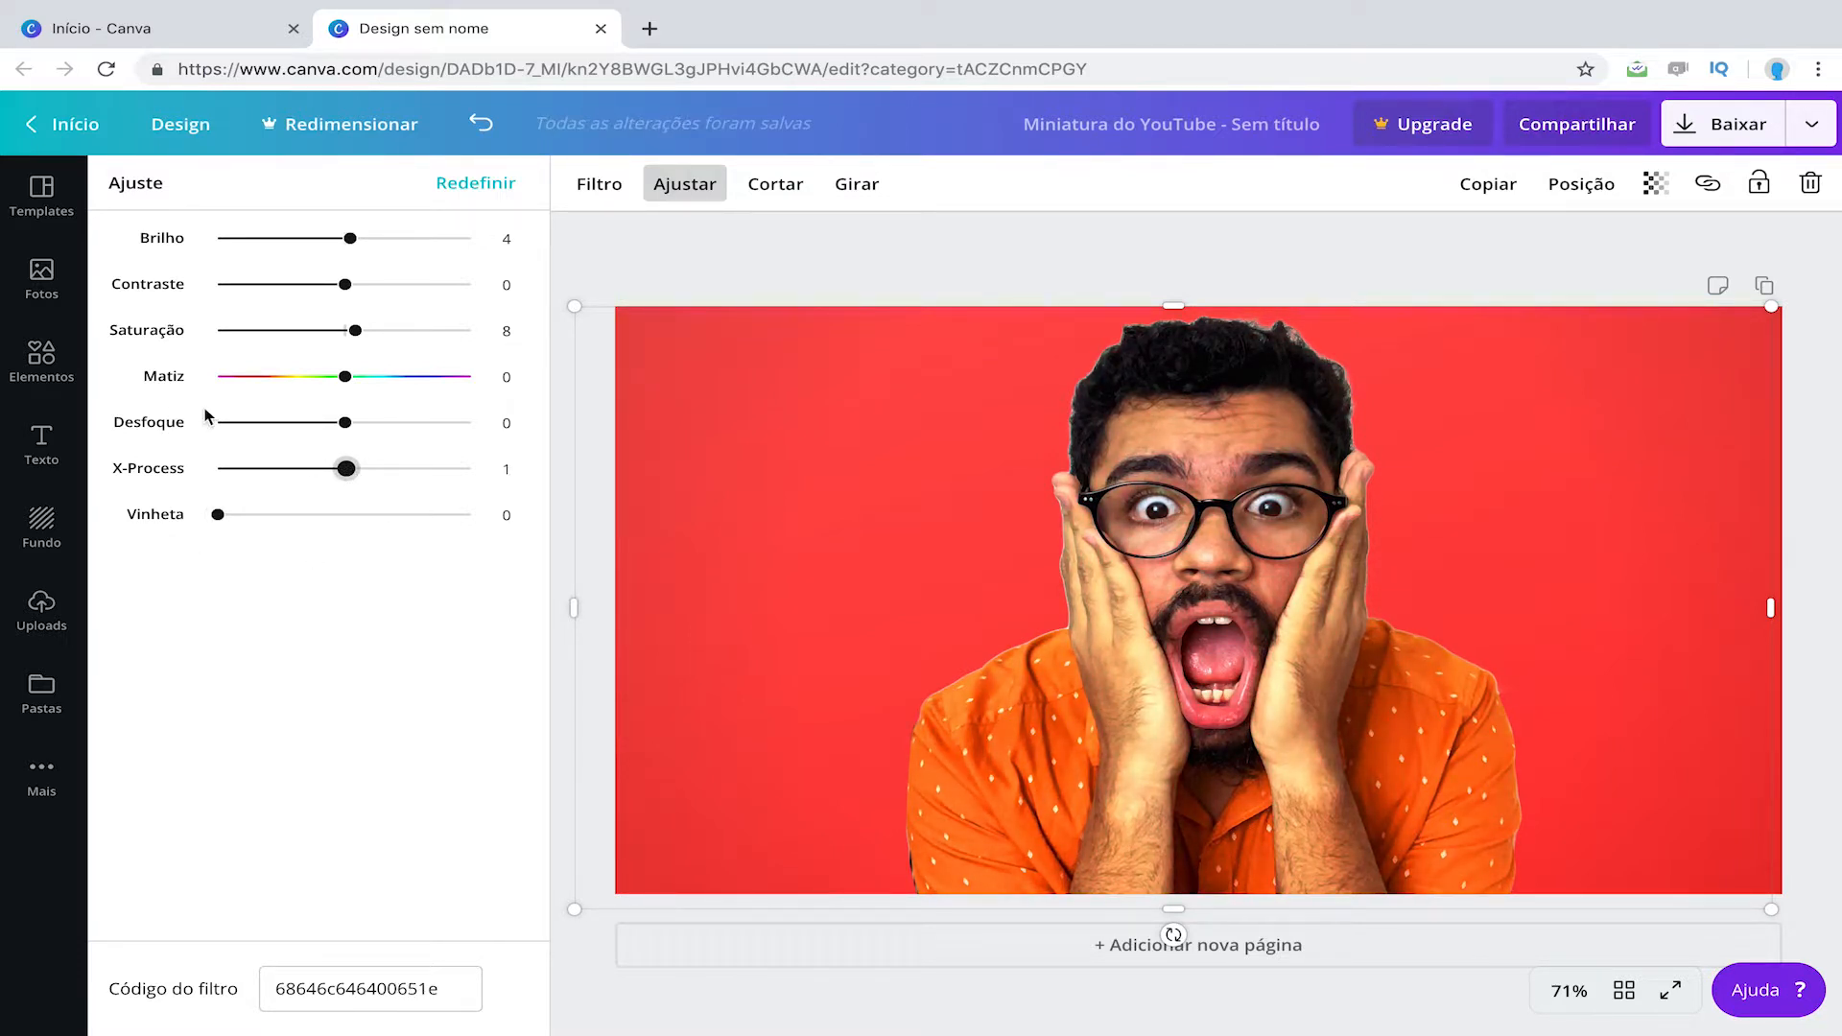
Step: Try cropping away the upper half of the man's cutout and cancel the crop
click(779, 195)
click(779, 188)
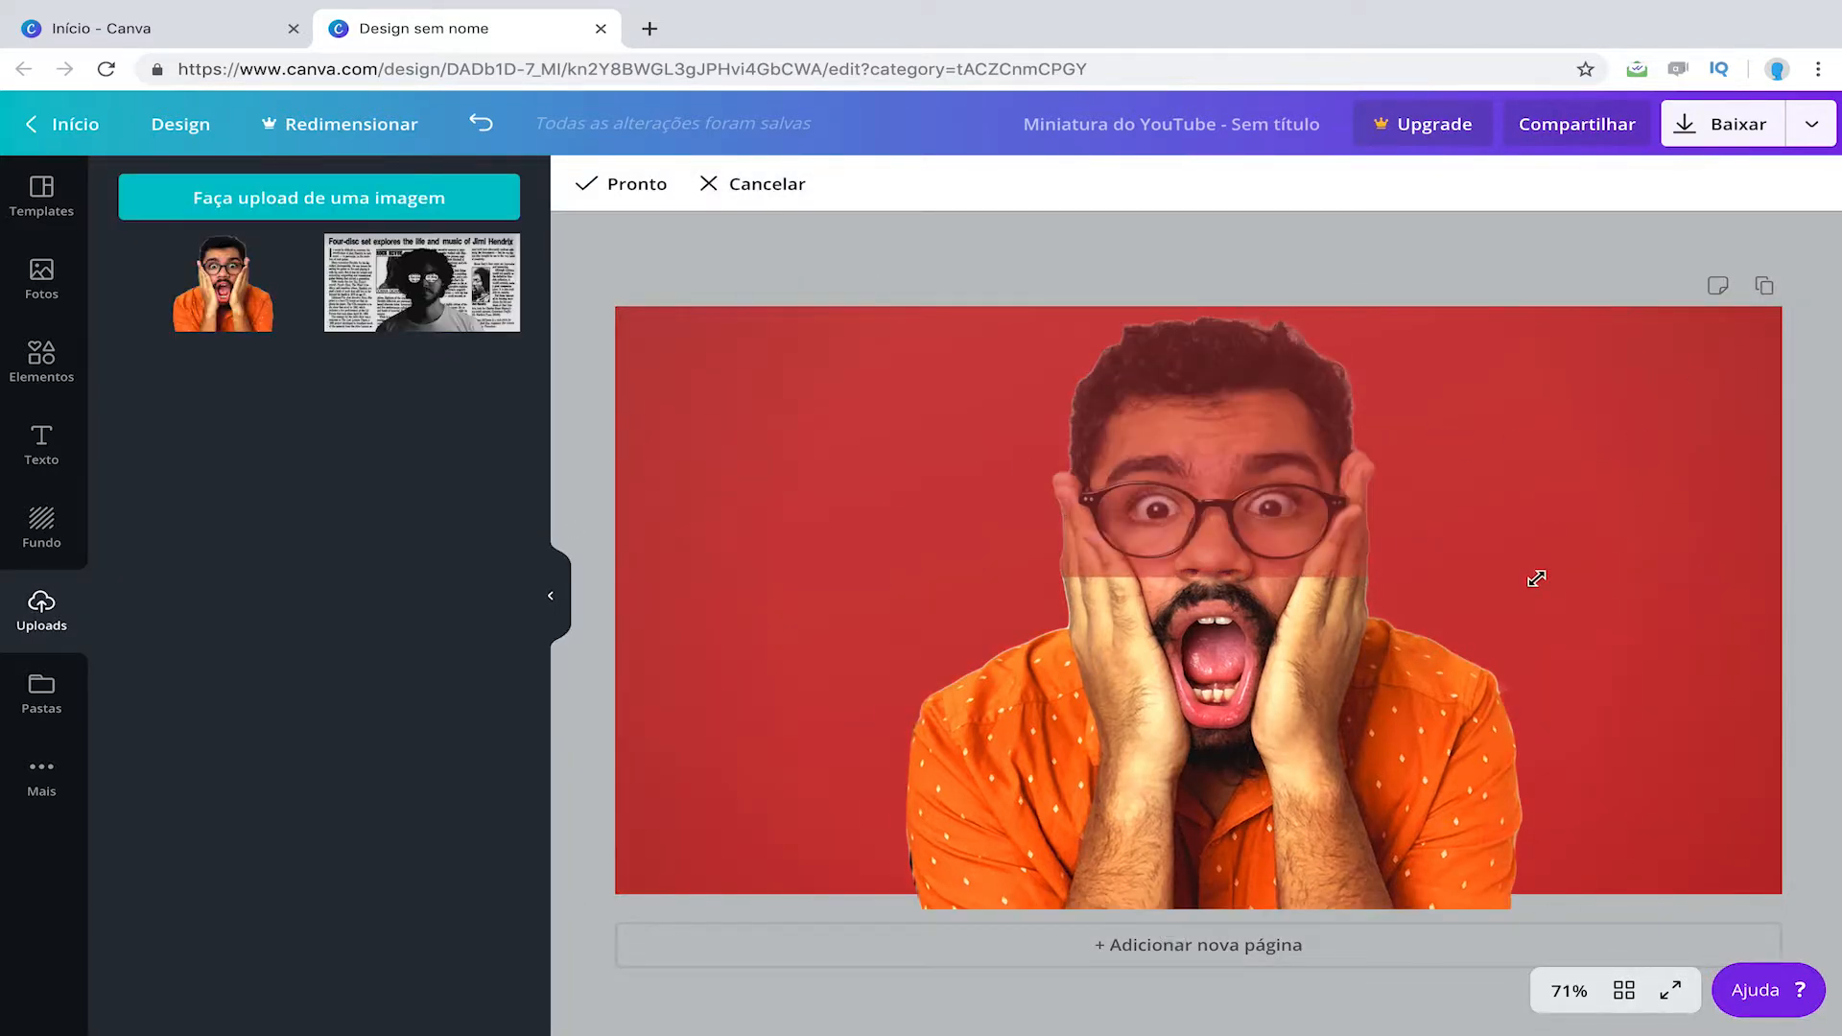
click(772, 187)
Step: Try flipping the man's cutout horizontally and vertically, and restore its original orientation
click(857, 188)
click(883, 247)
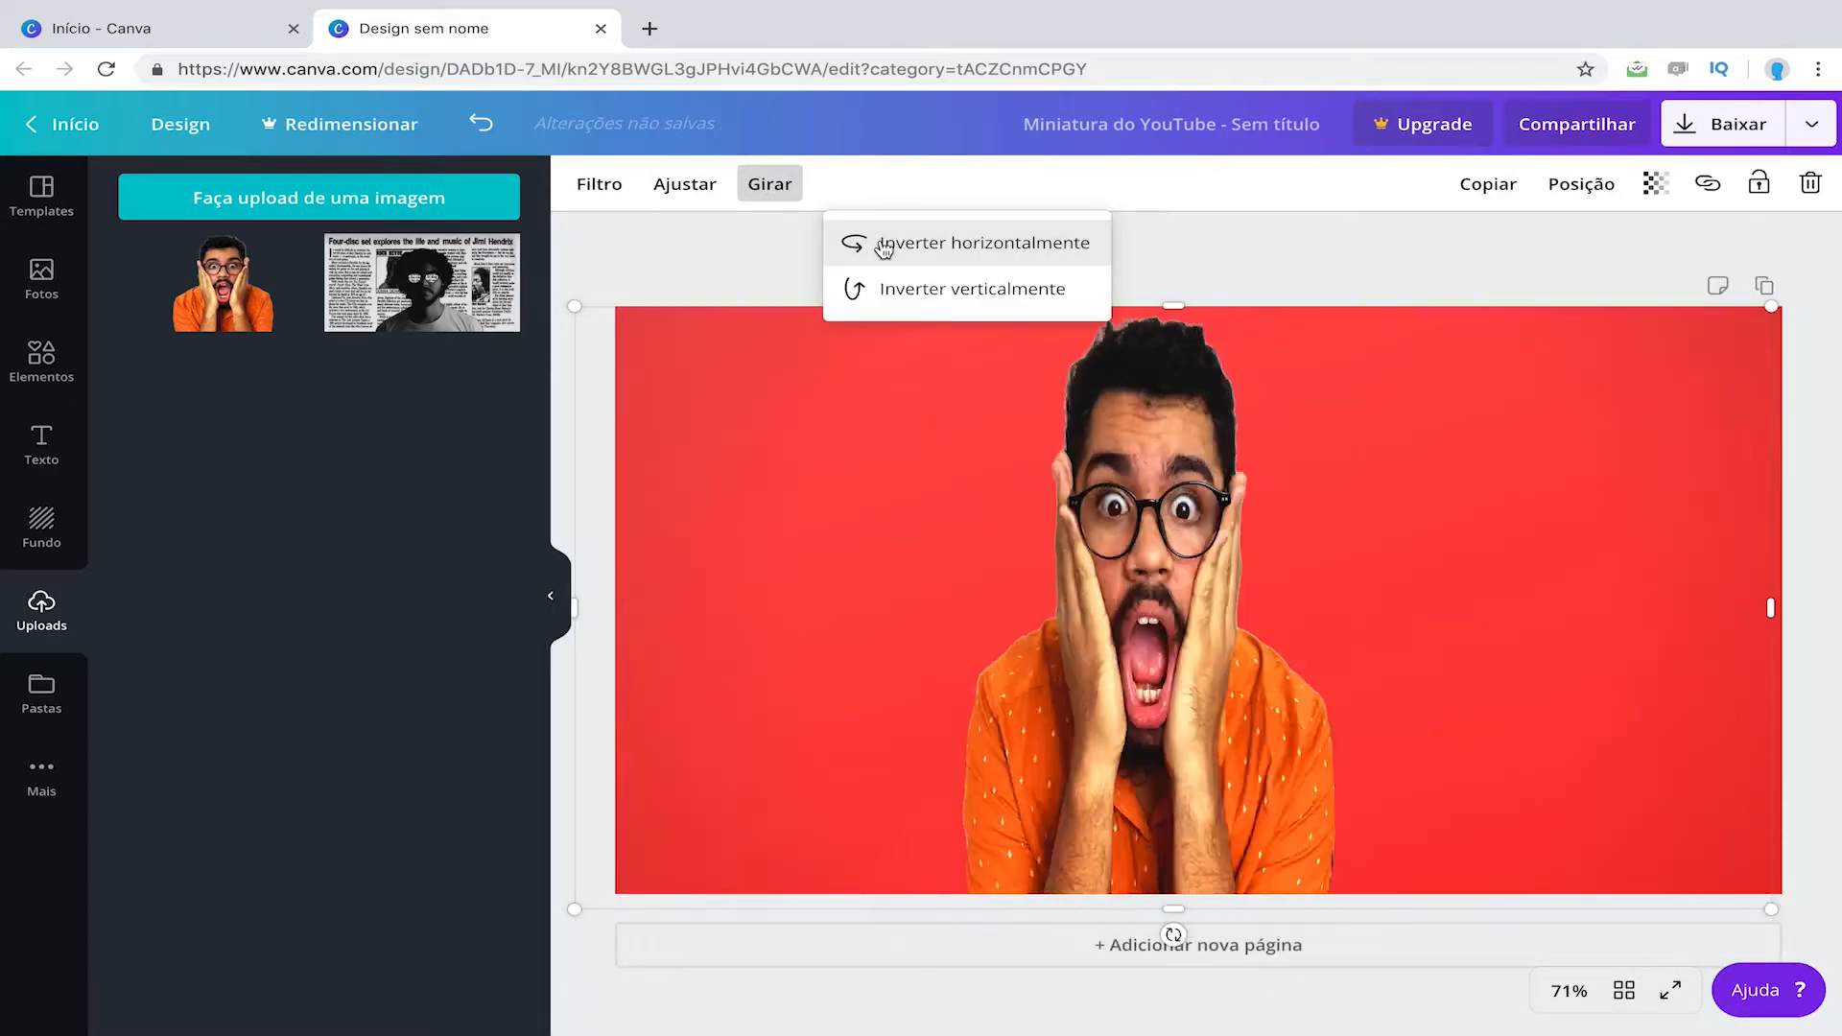
click(902, 291)
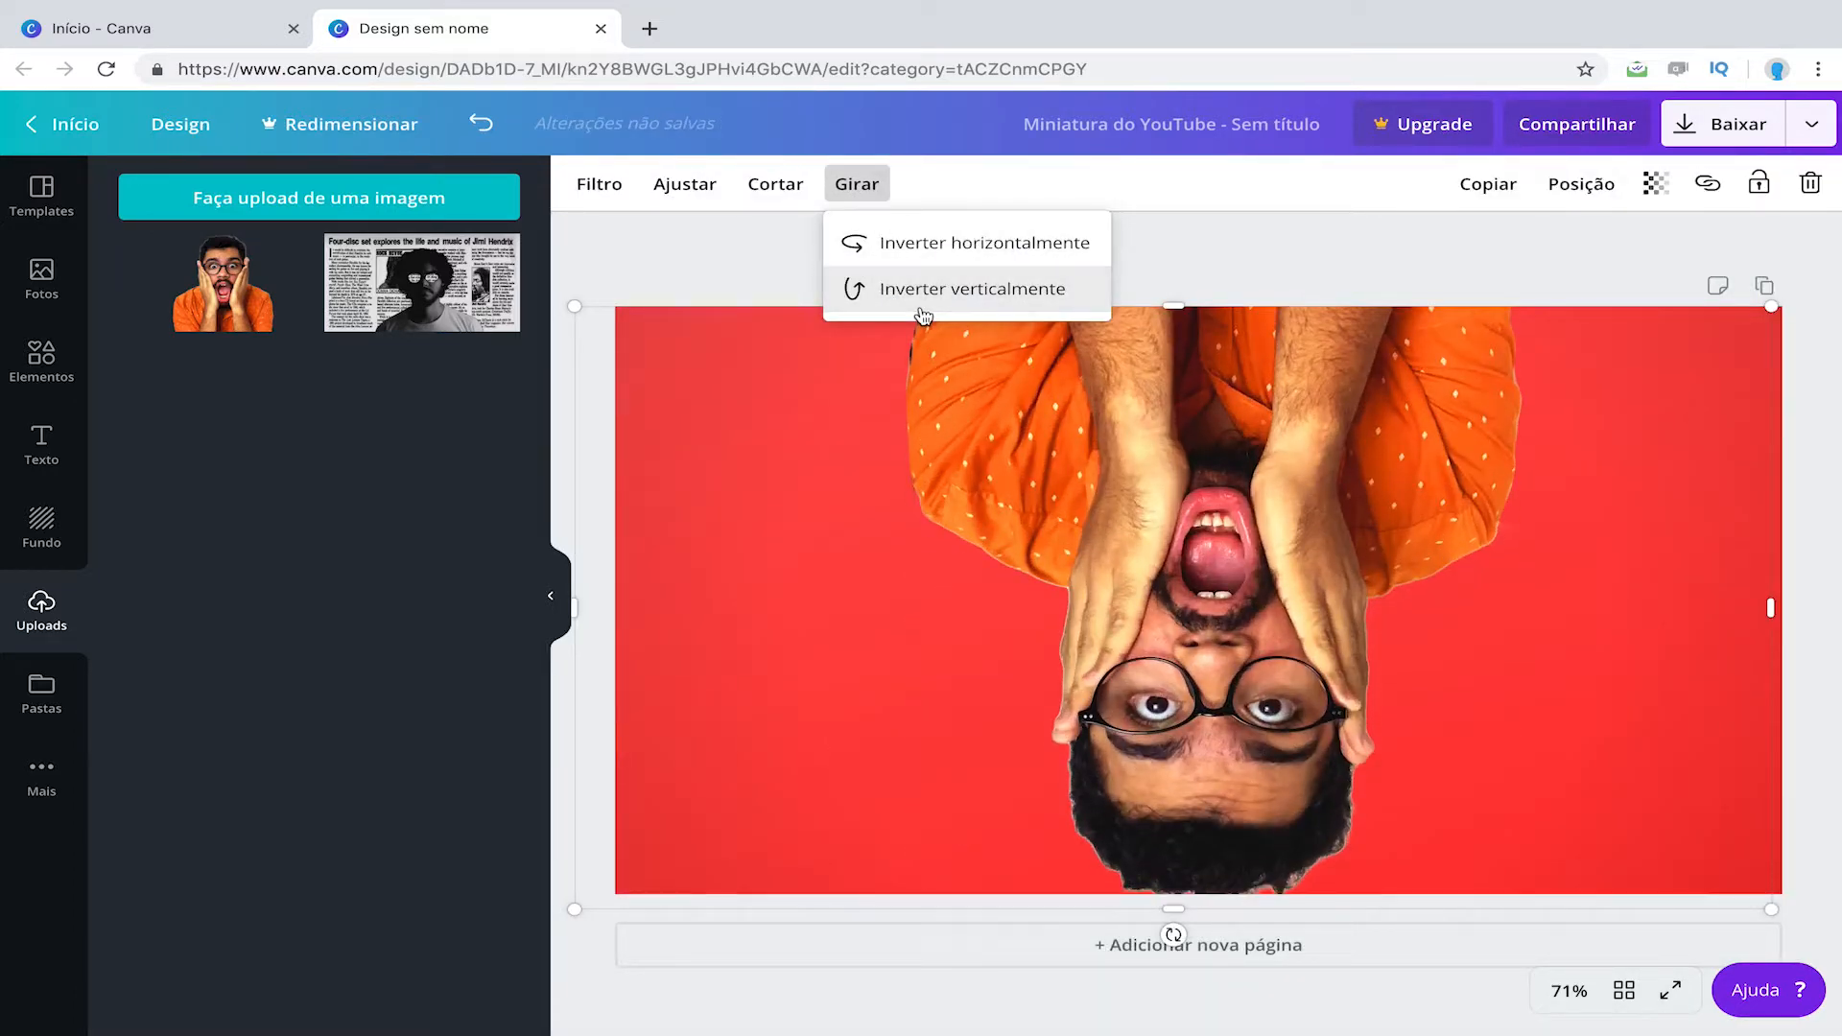
click(922, 305)
click(935, 288)
click(930, 288)
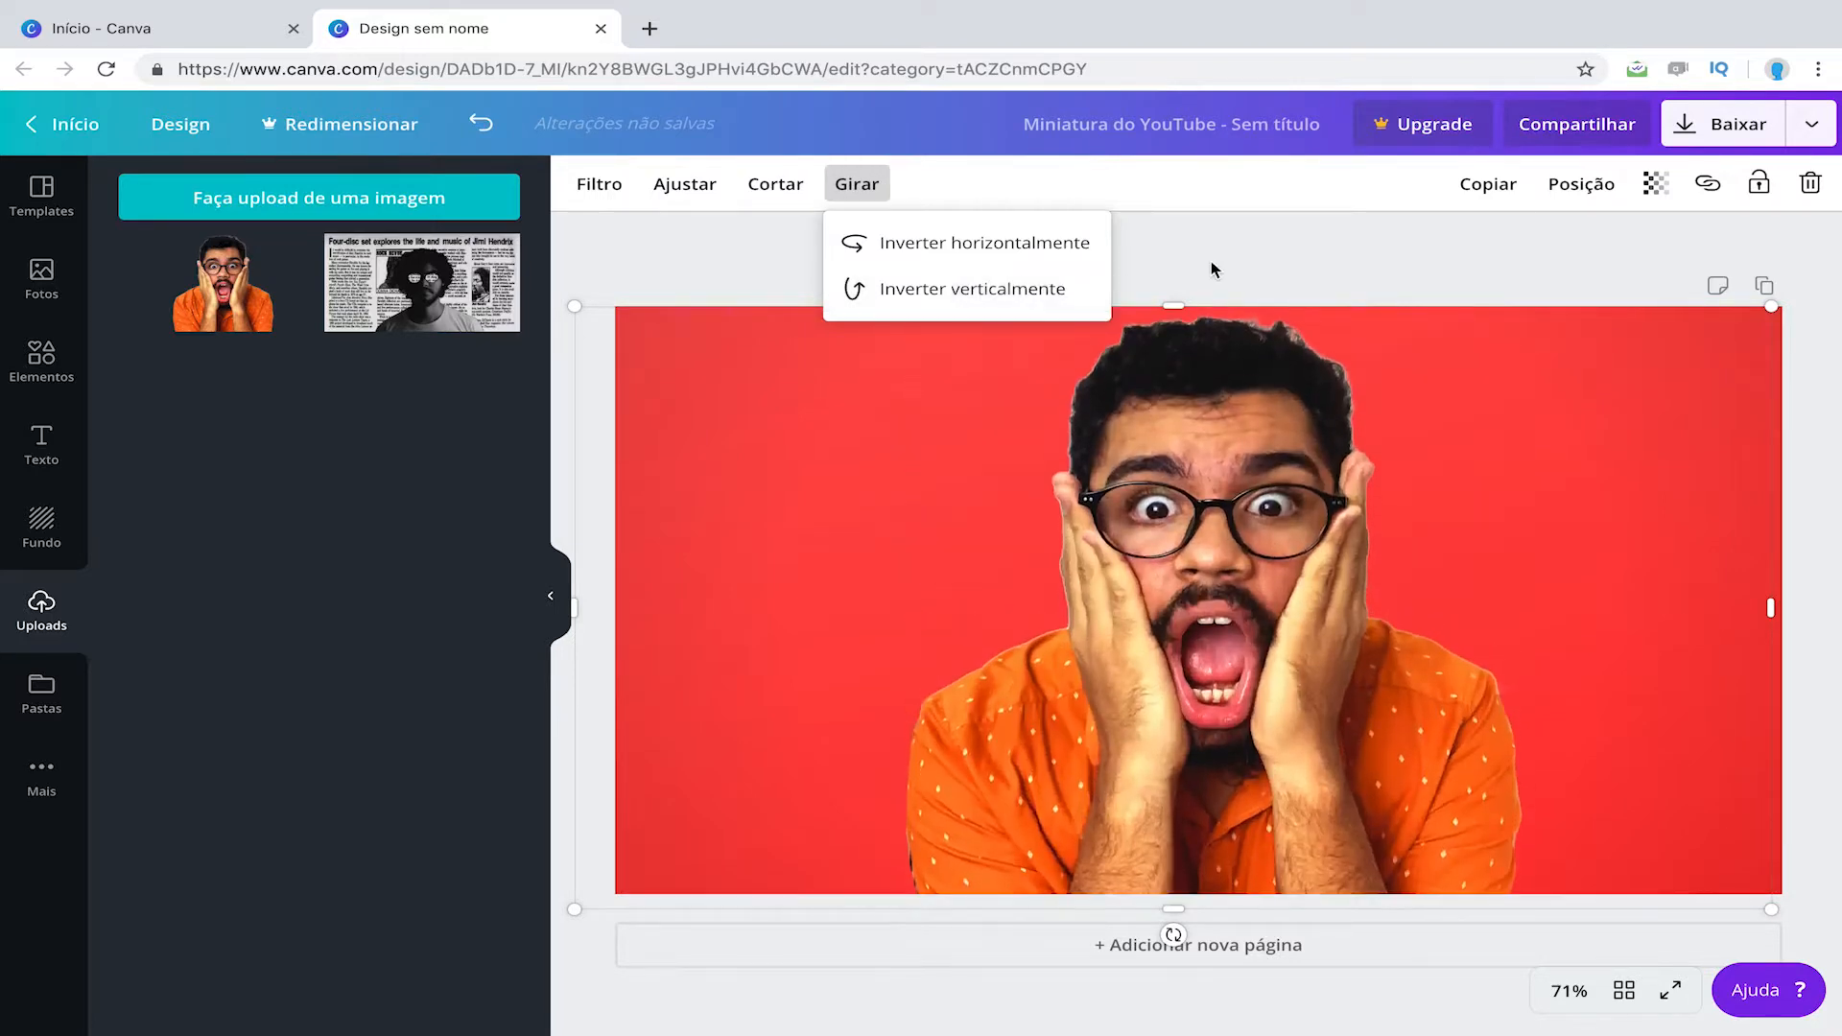
Step: Test the cutout's Transparência, leaving it at 100, and try the page alignments À direita, No meio and À esquerda
click(1655, 183)
drag(1612, 246, 1671, 259)
click(1585, 192)
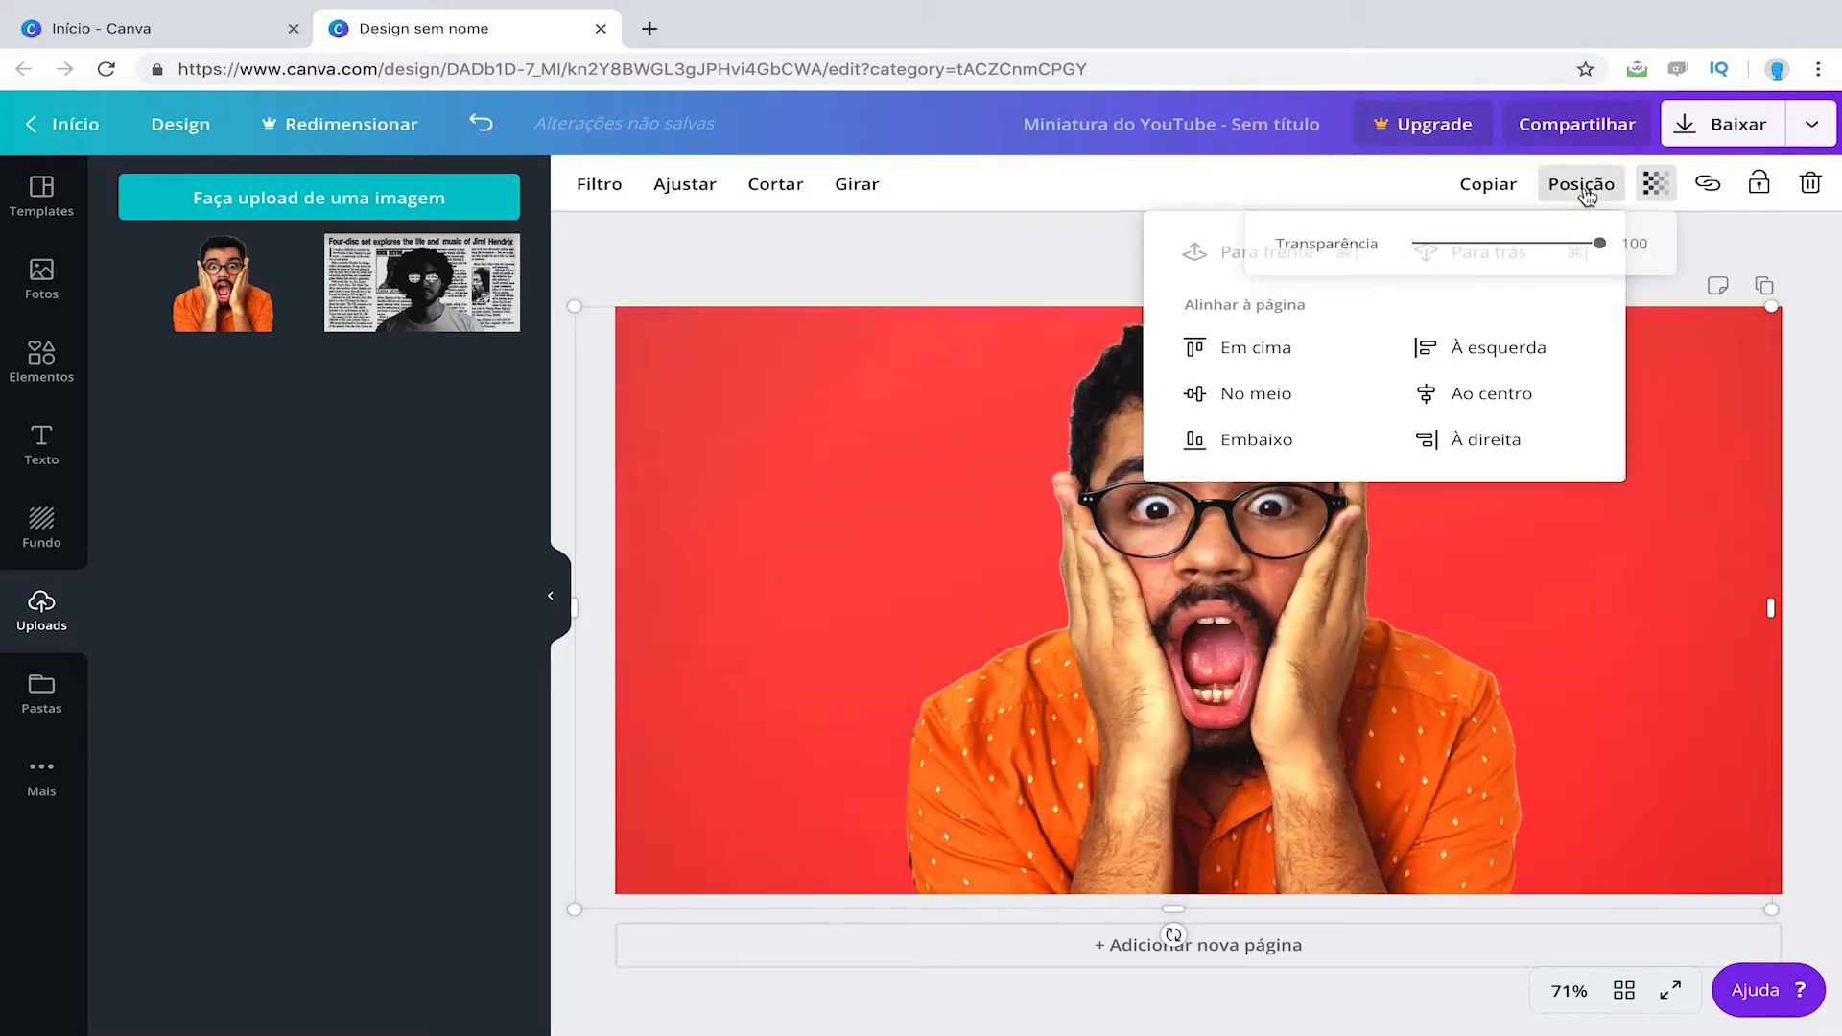
click(1483, 439)
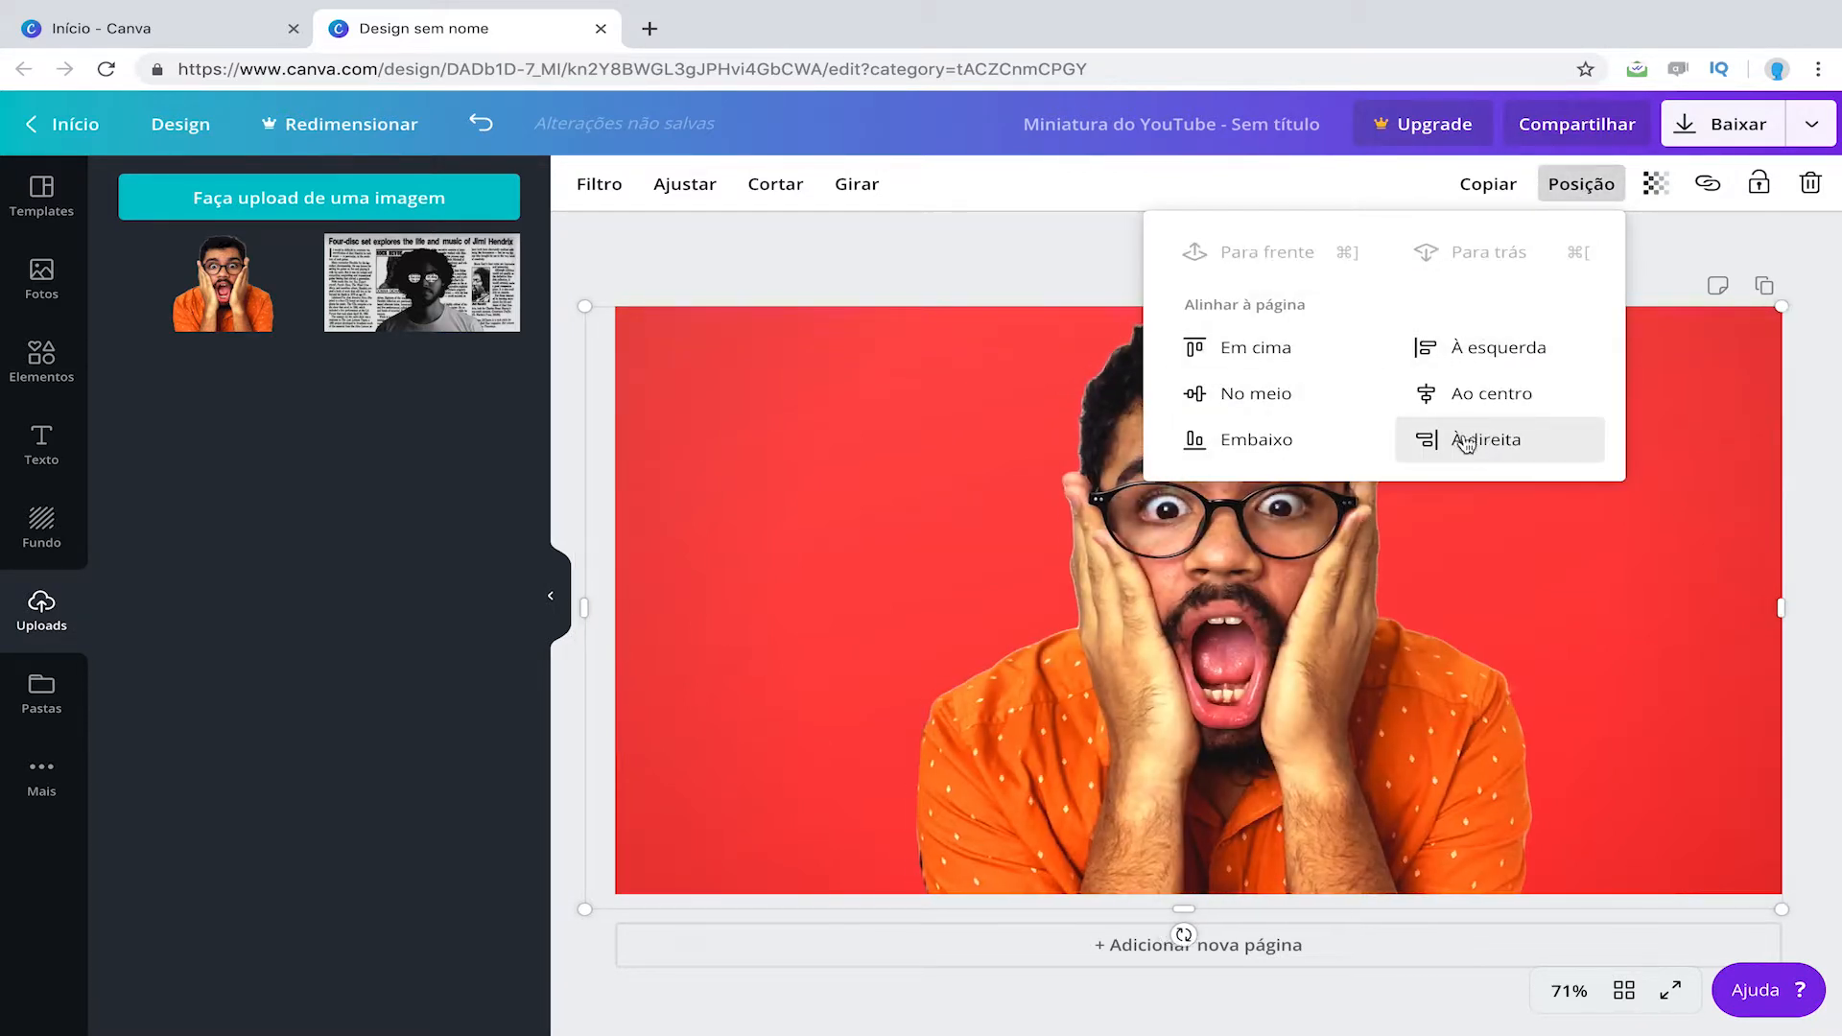
click(1240, 397)
click(1526, 363)
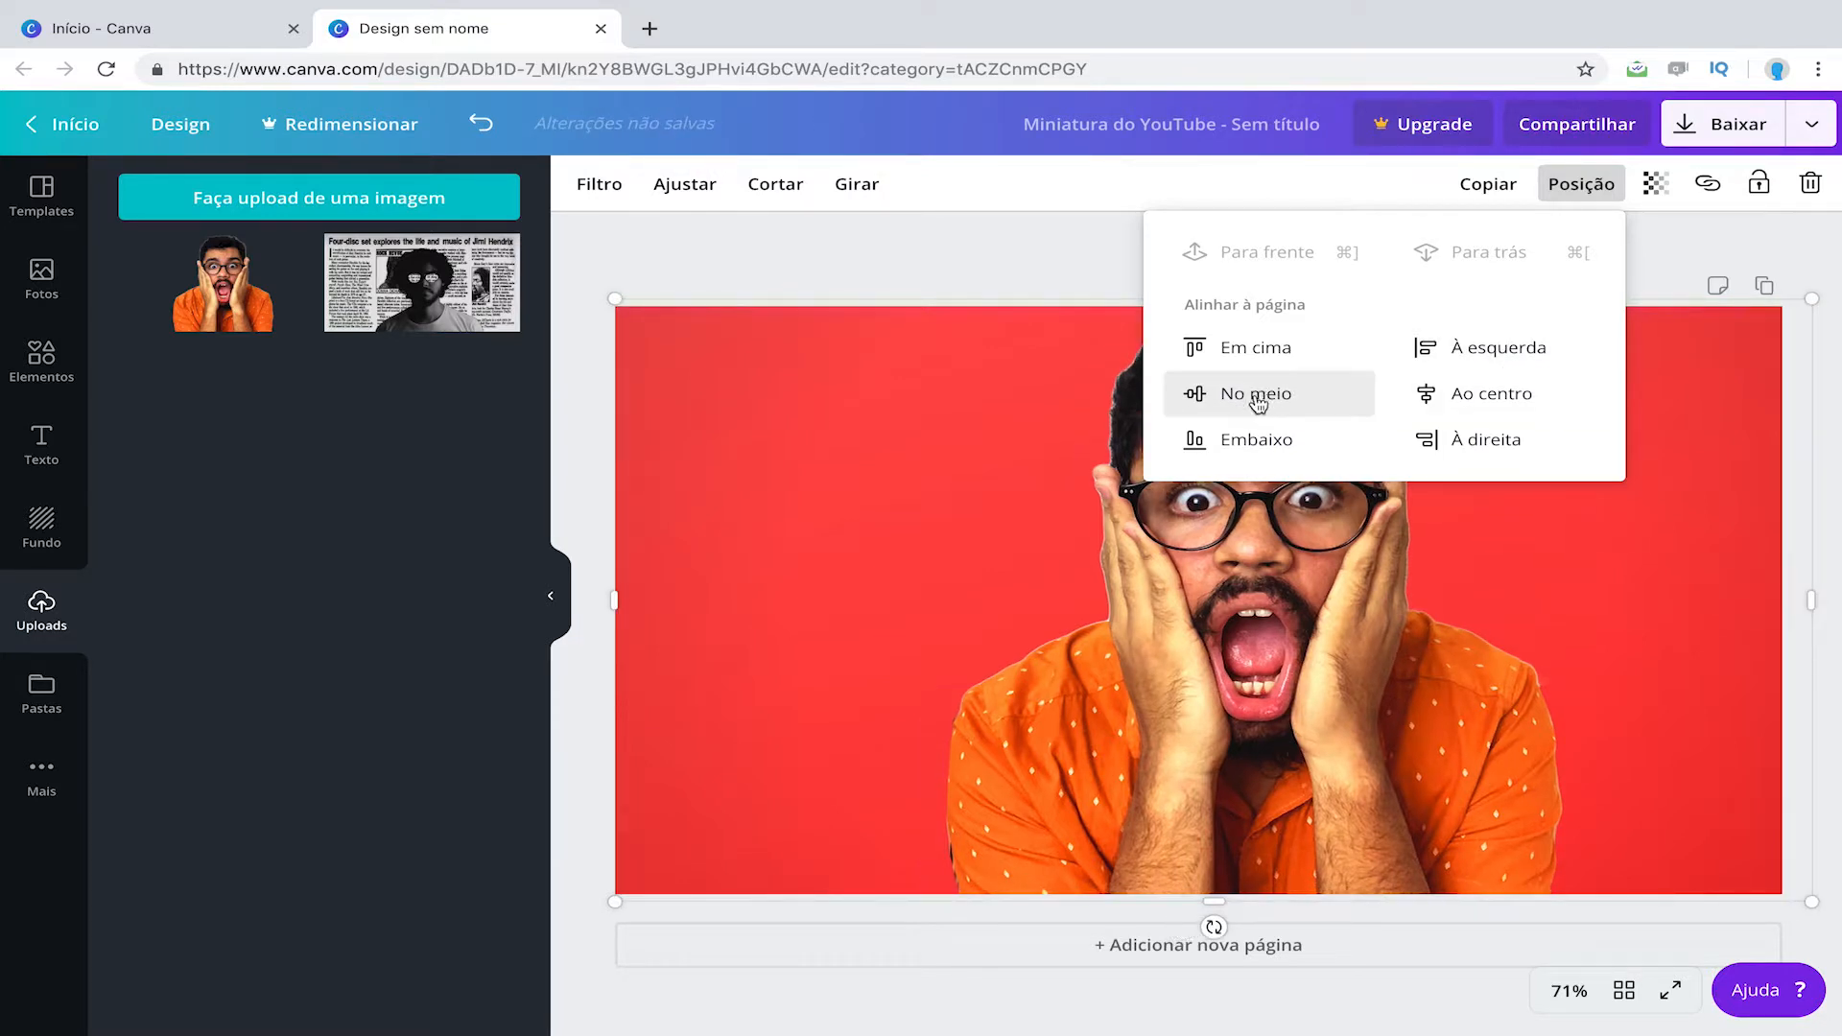
Step: Move the man's cutout to the right side of the thumbnail, leaving the left half of the background free
click(1261, 662)
drag(1294, 672, 1359, 667)
drag(1355, 667, 1356, 668)
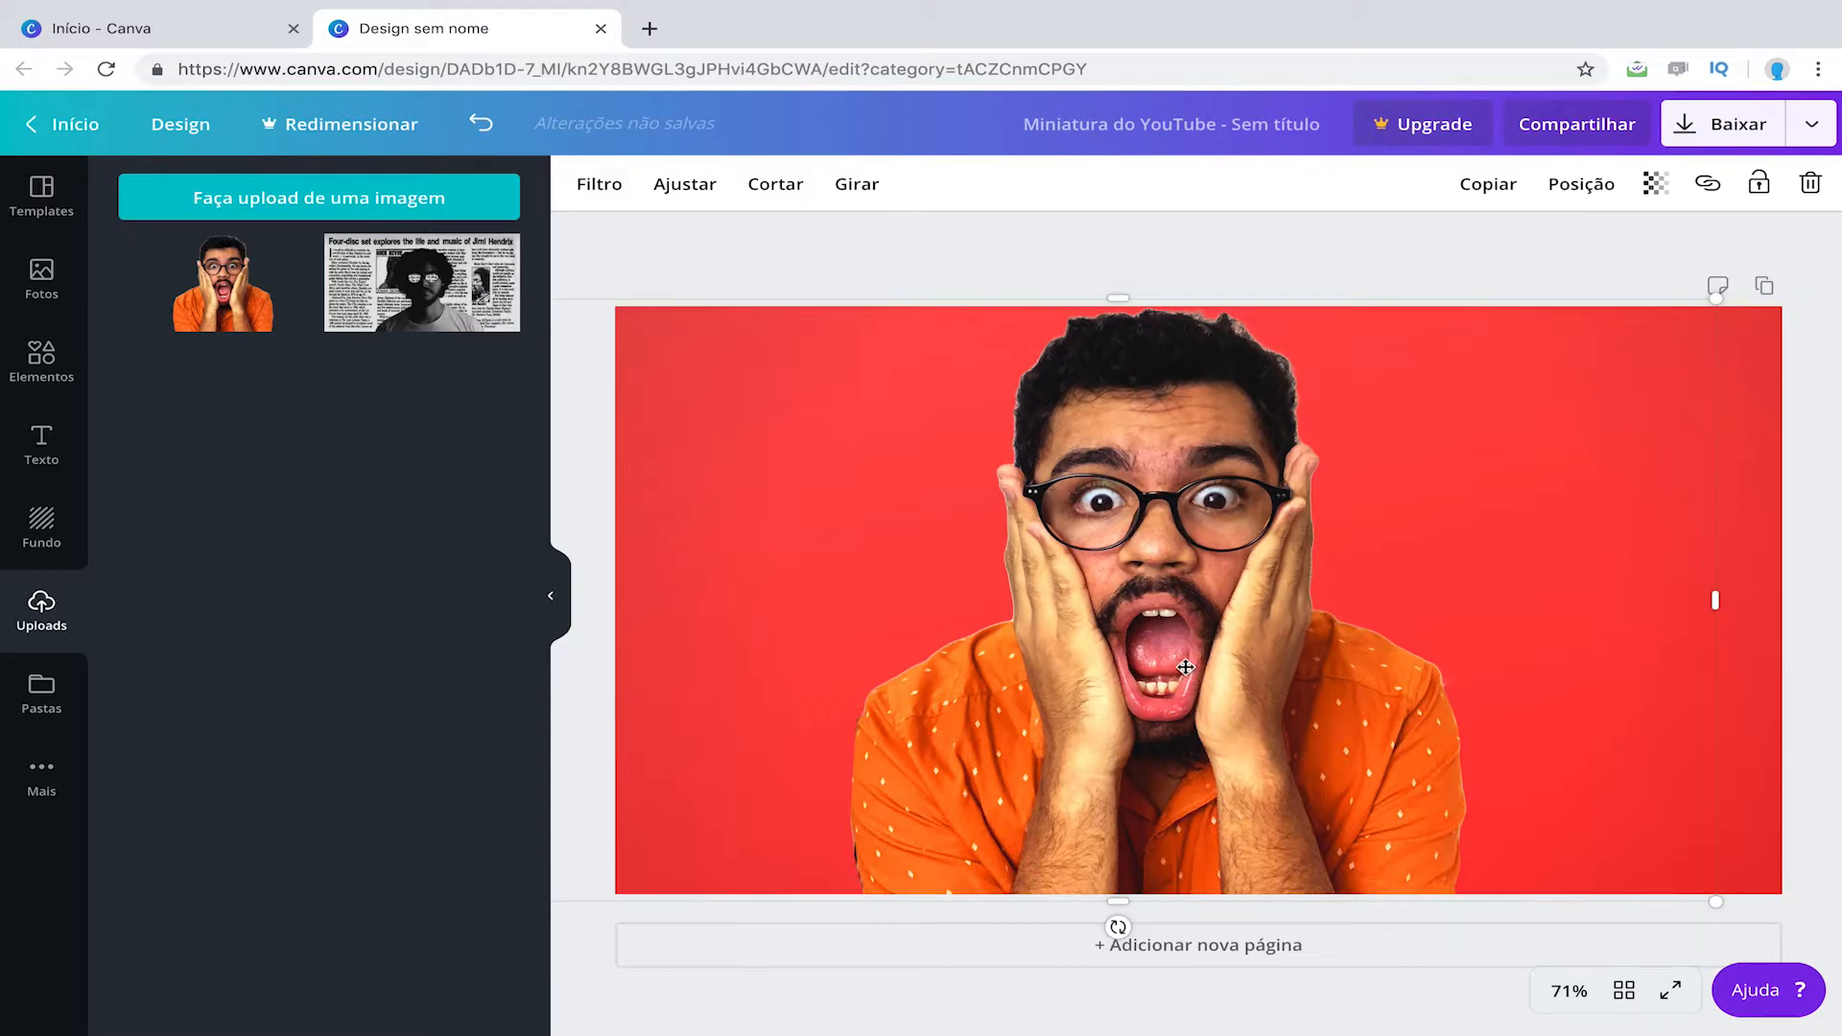
drag(1161, 666, 1538, 683)
Step: Try placing the black Facebook icon from Redes sociais on the thumbnail, and undo the insertion
click(38, 363)
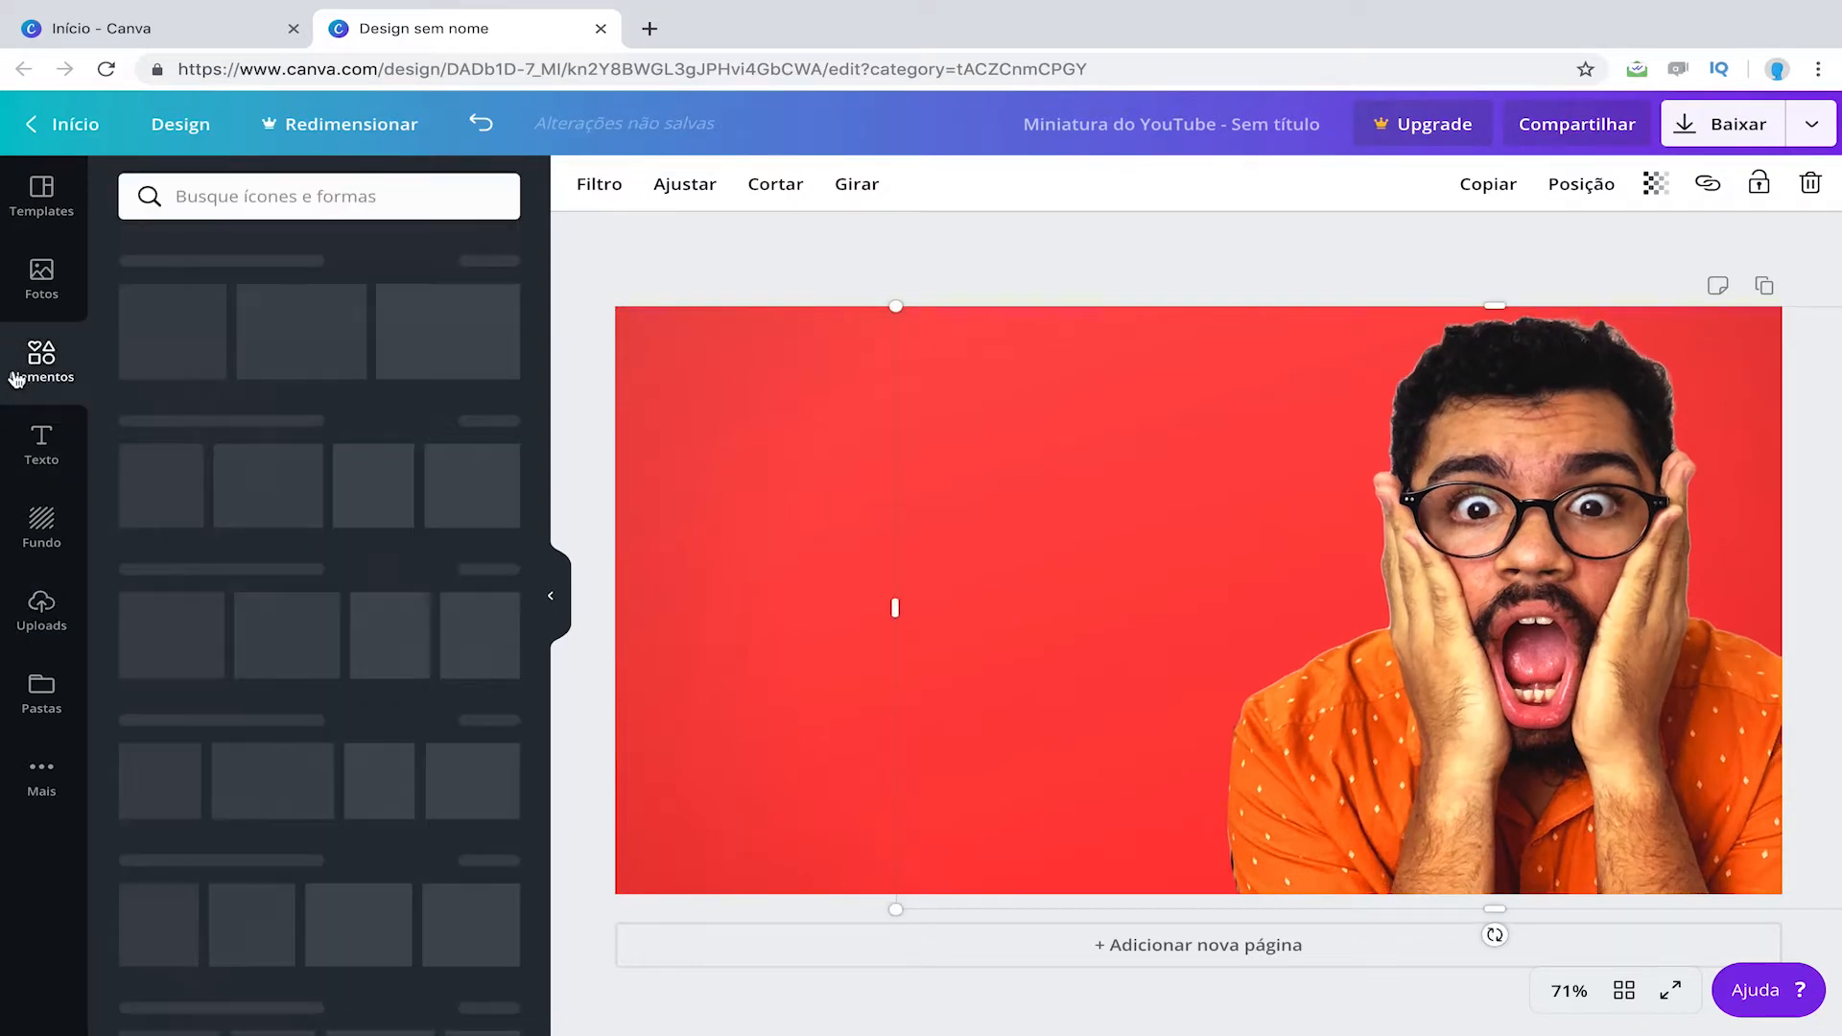
scroll(221, 534, down, 5)
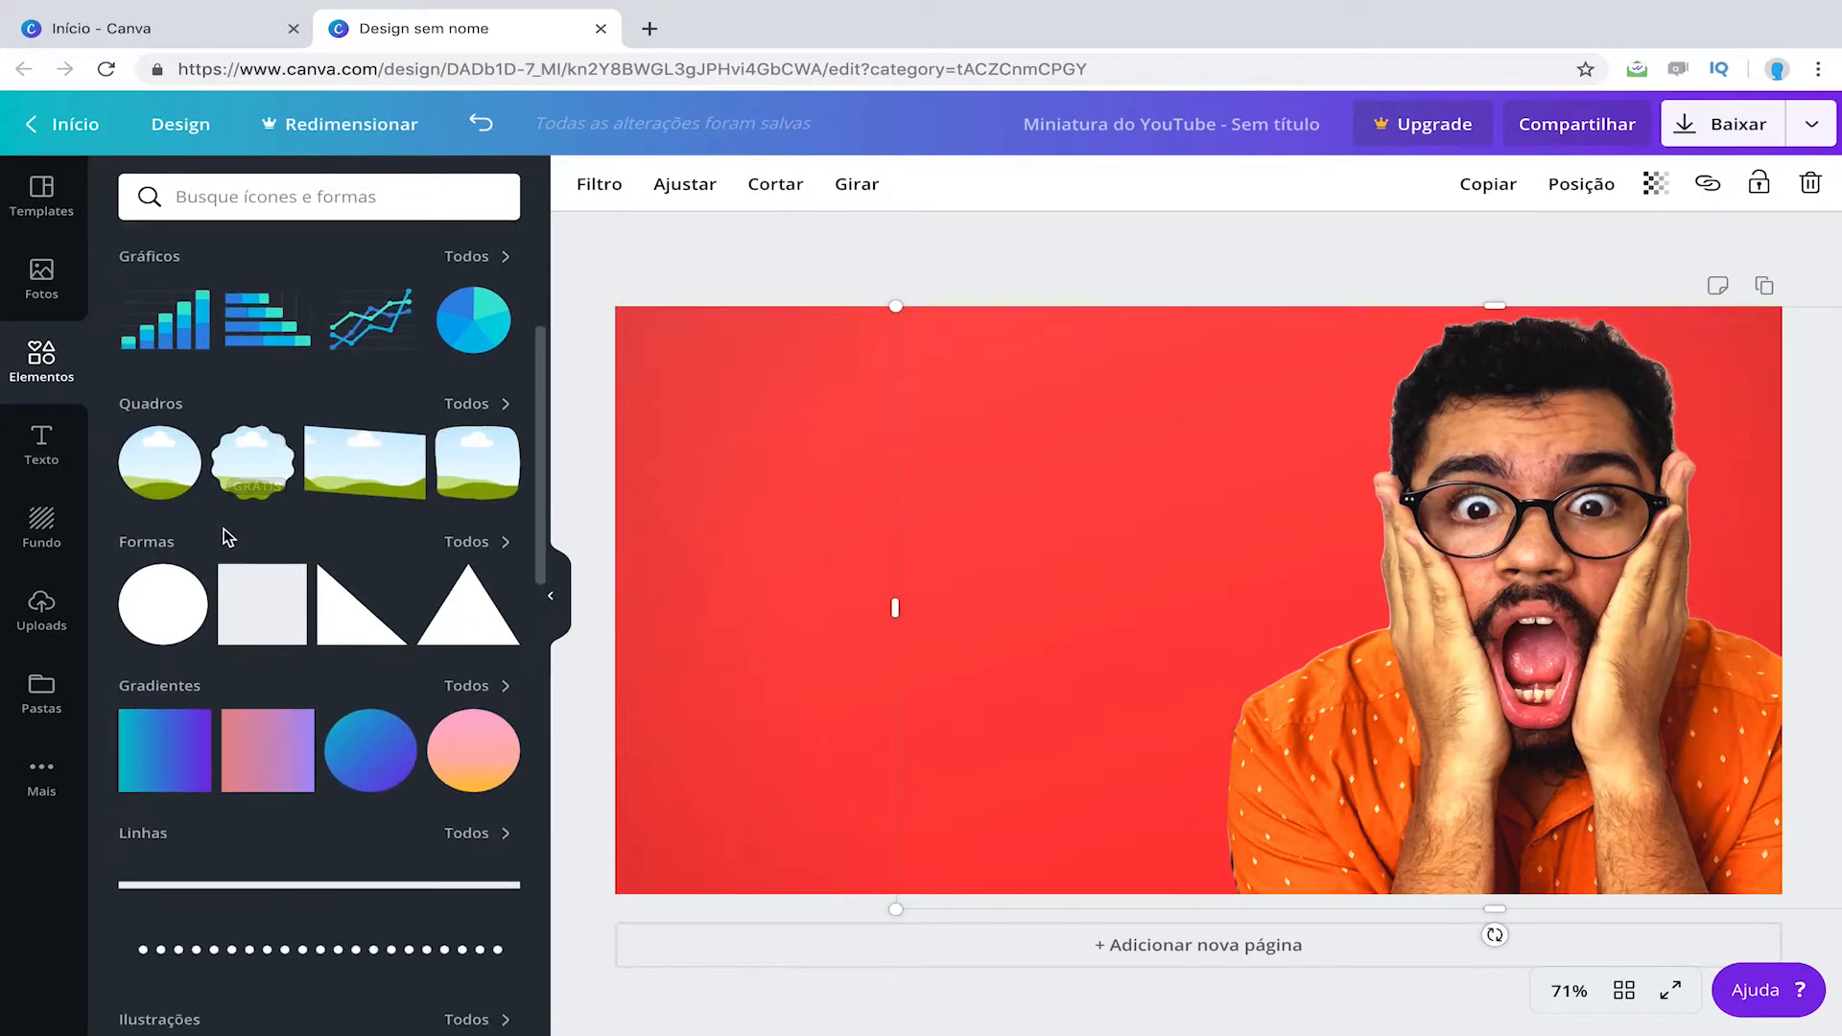
scroll(235, 553, down, 10)
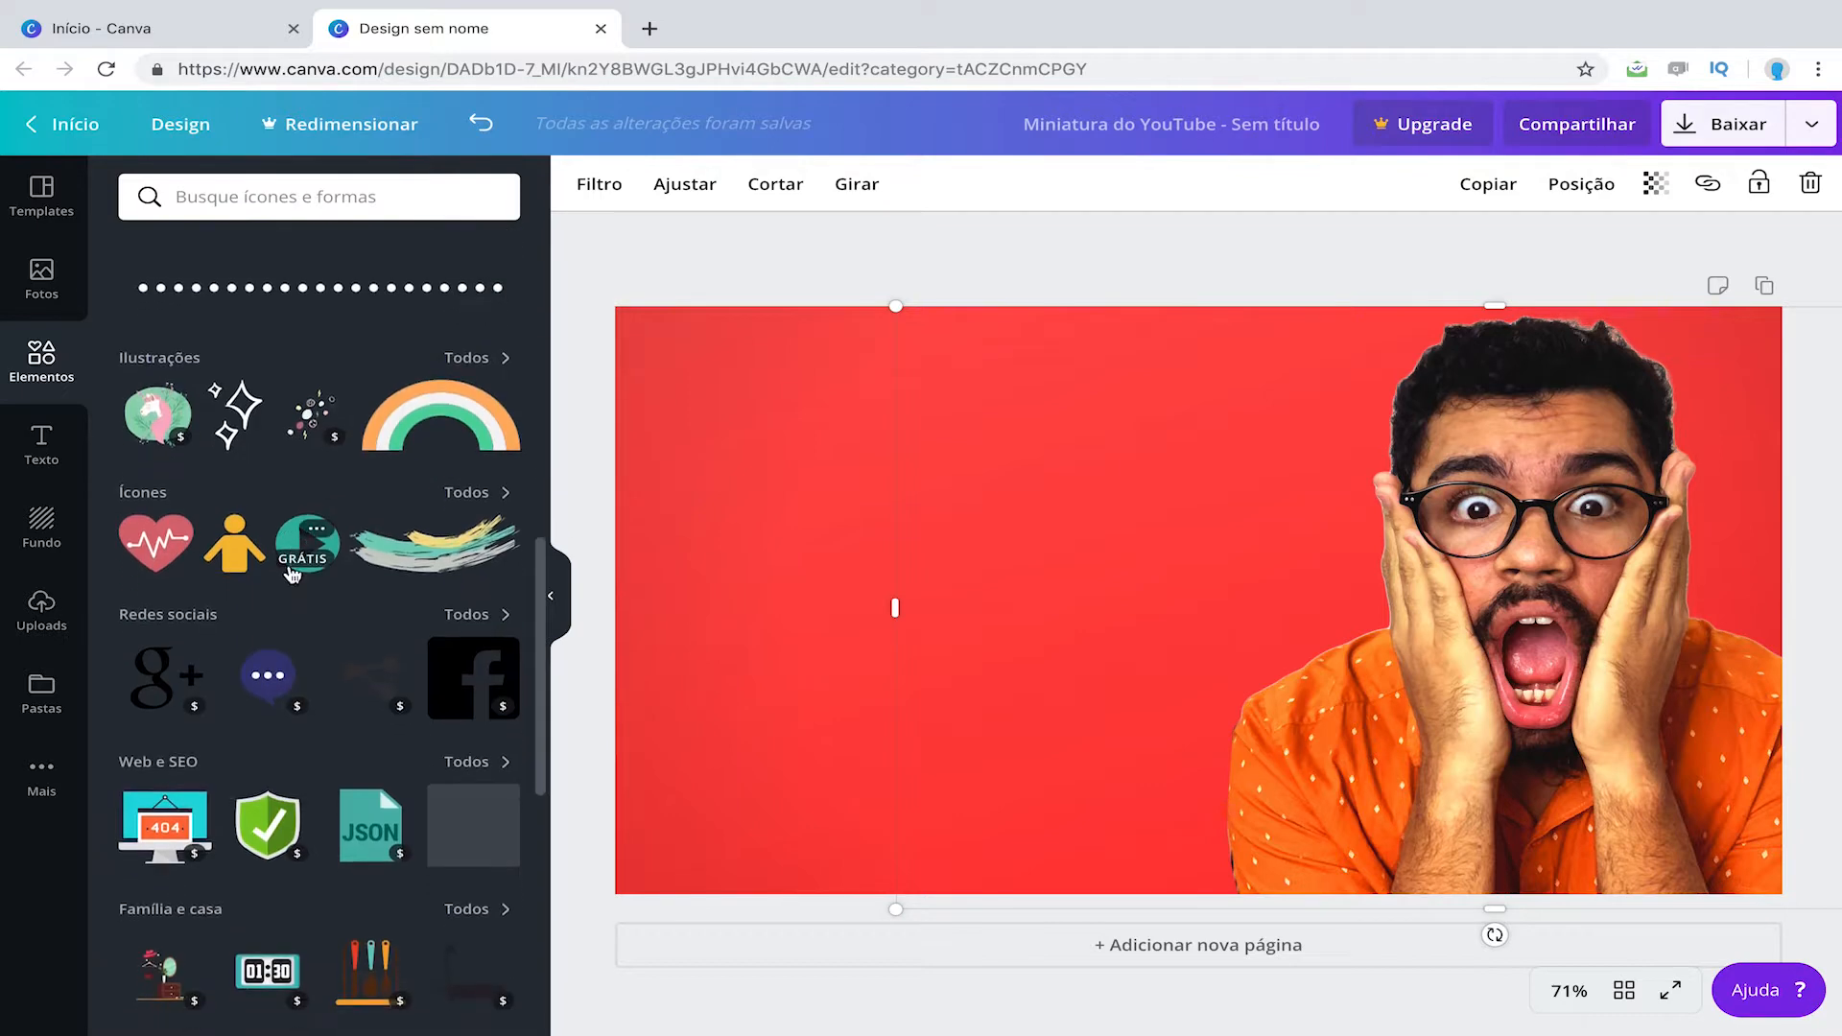
scroll(291, 574, down, 8)
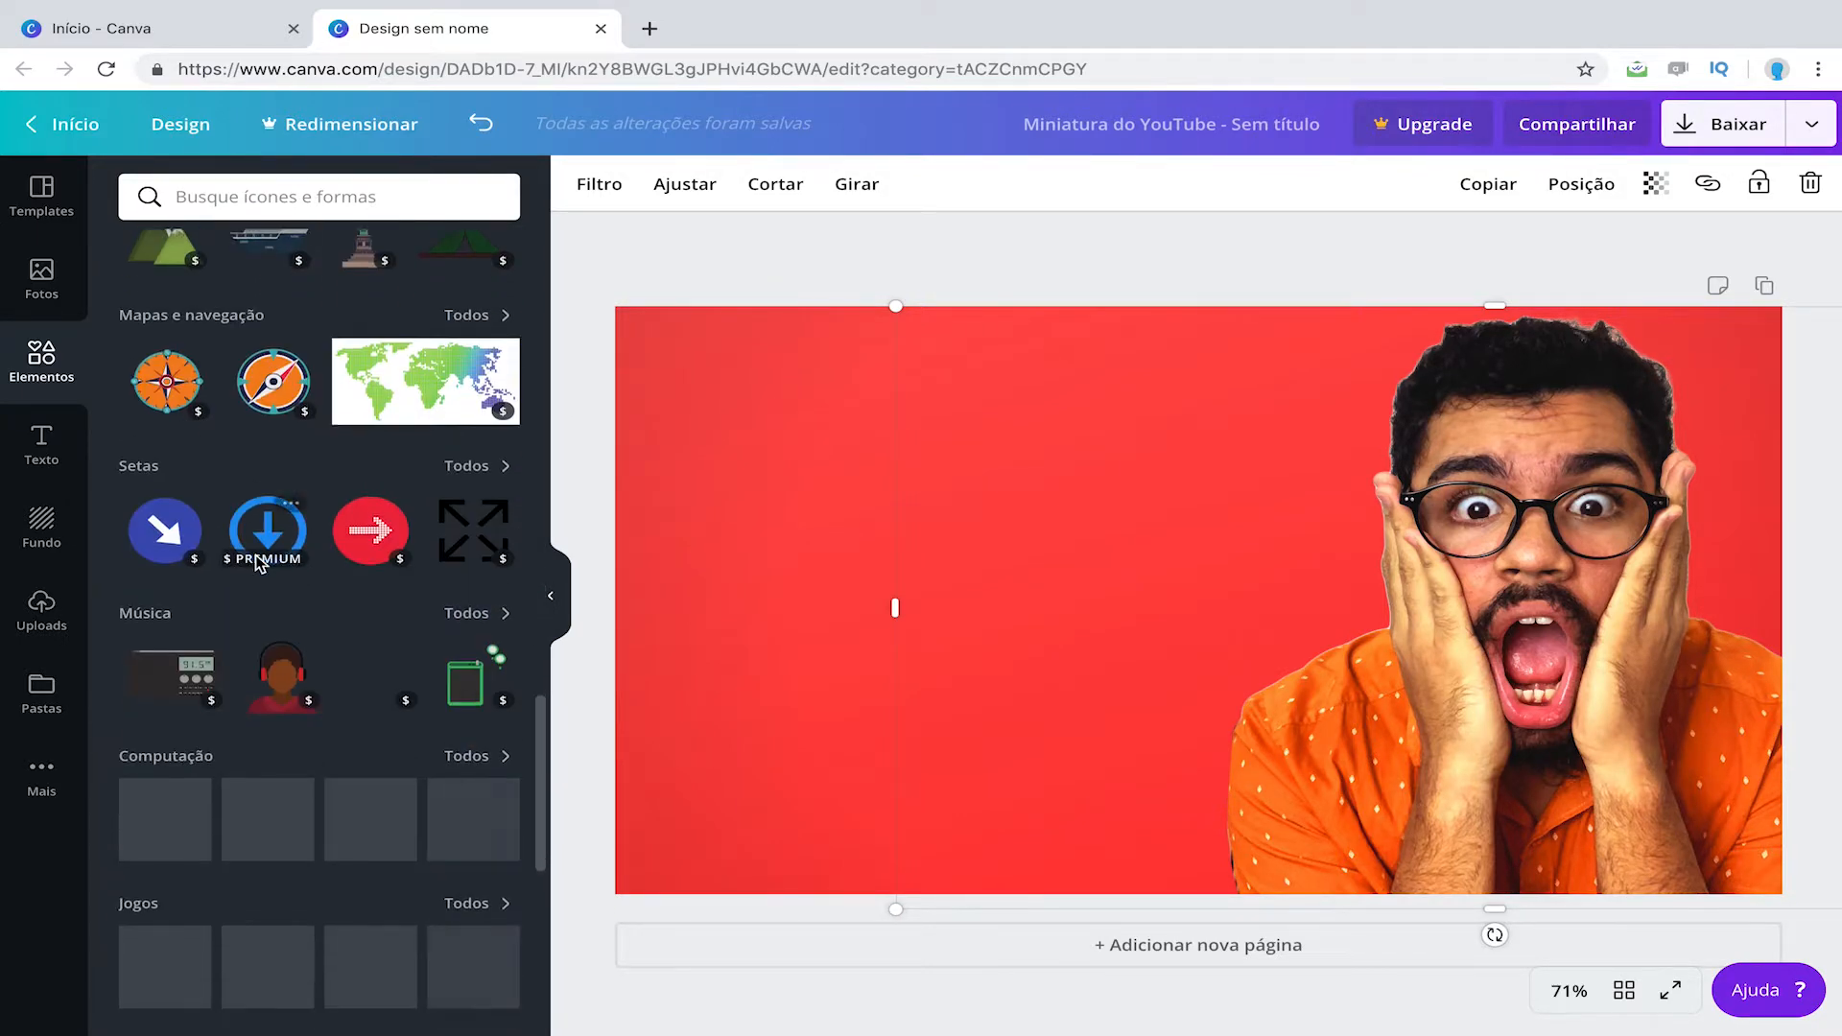
scroll(268, 565, up, 8)
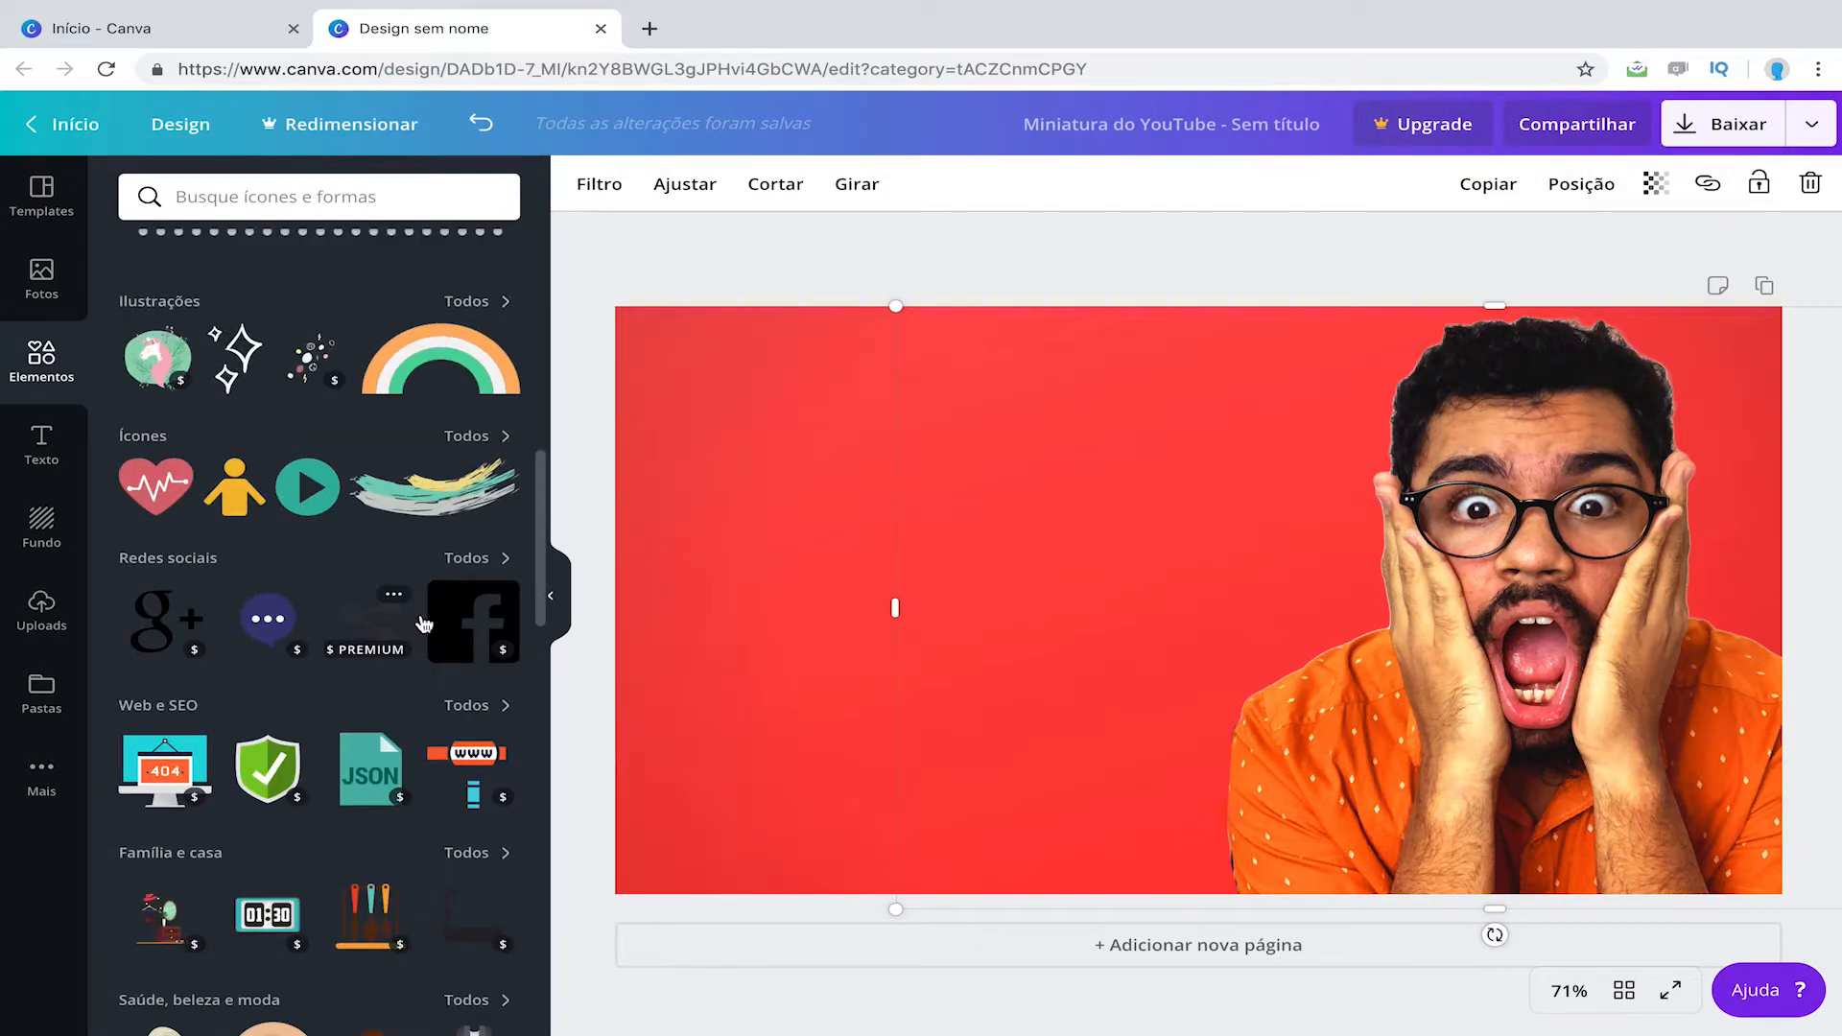
drag(459, 624, 794, 549)
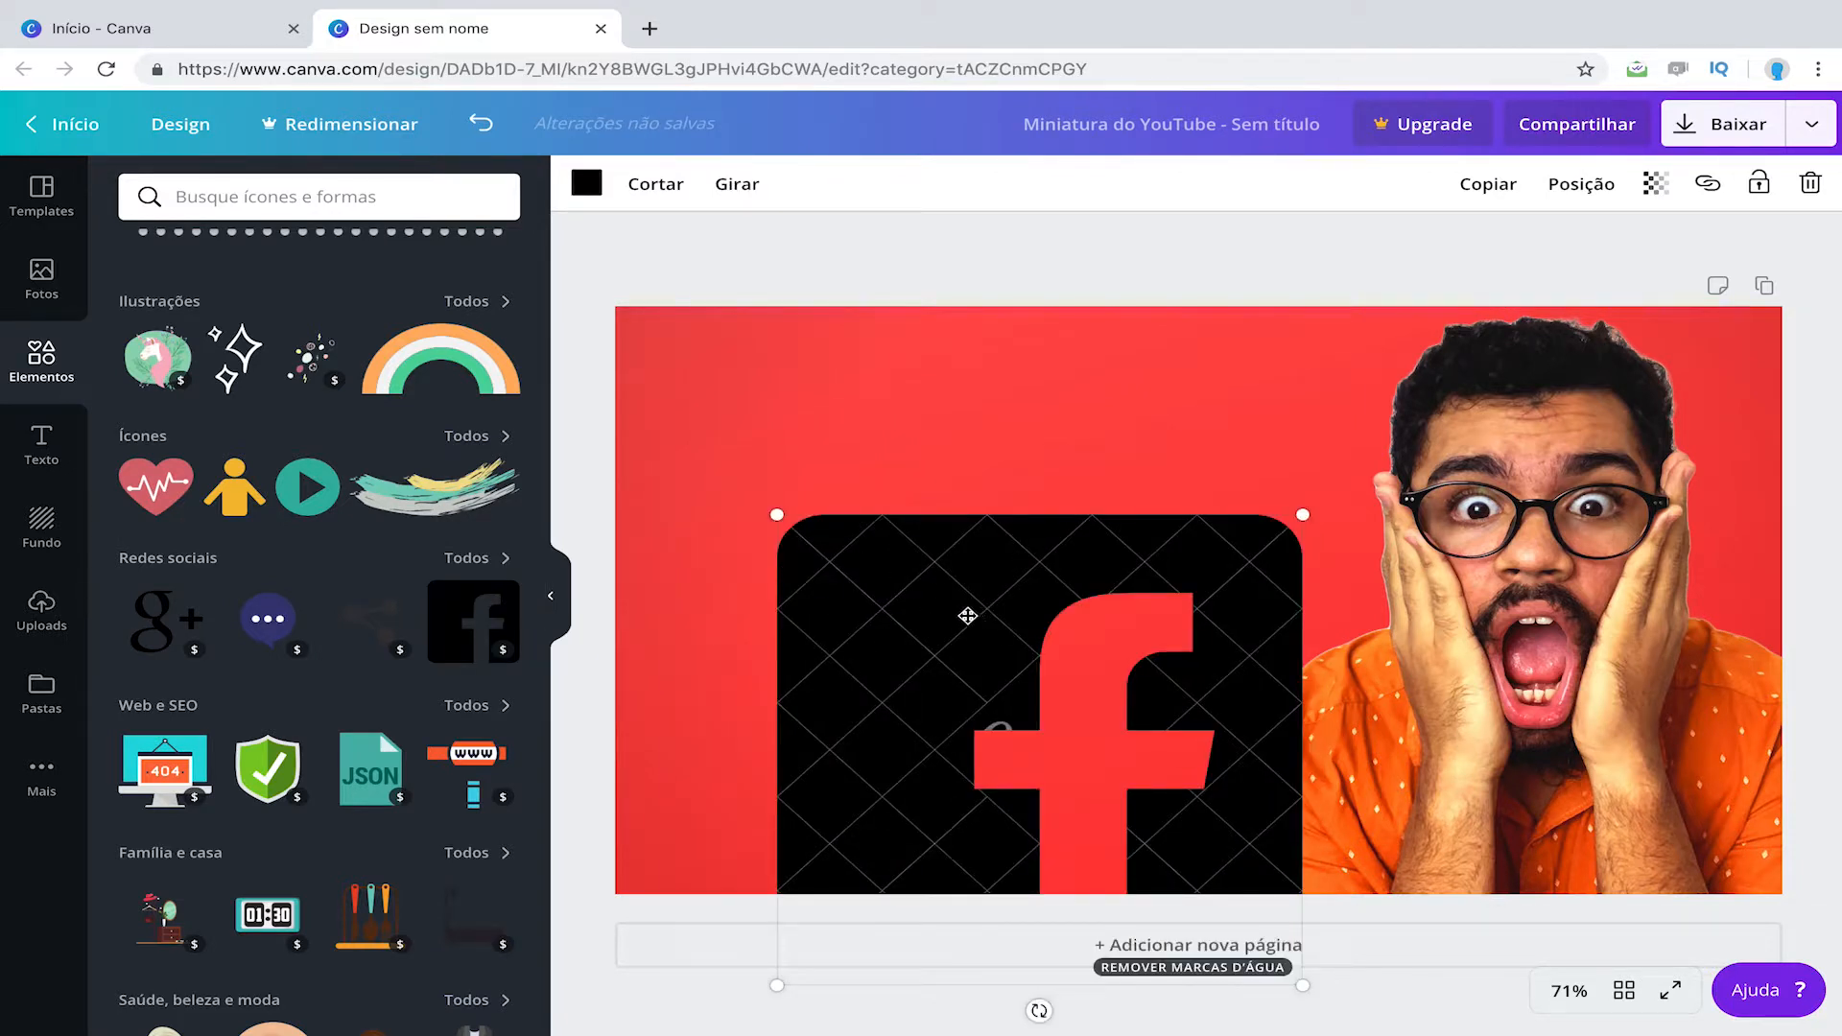
key(ctrl+z)
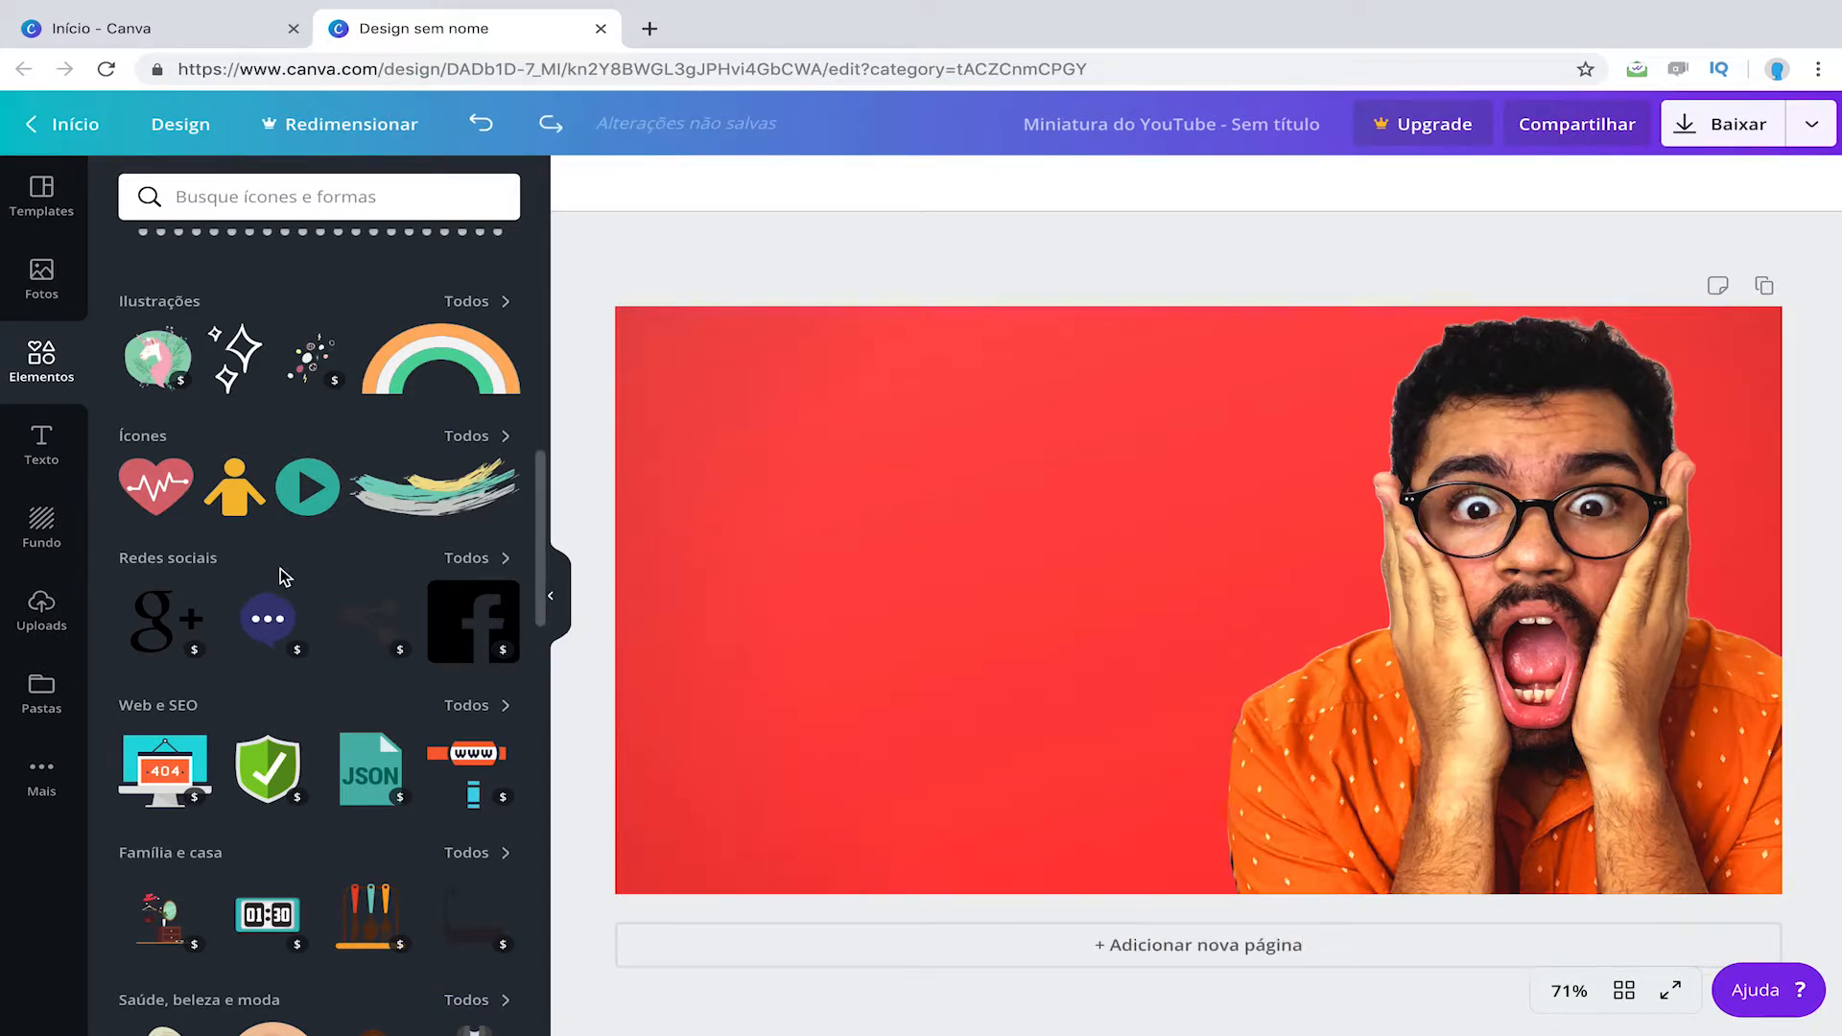
Step: Try placing the scalloped picture frame from Quadros on the free red area, shrink and move it, and delete it
scroll(269, 537, down, 3)
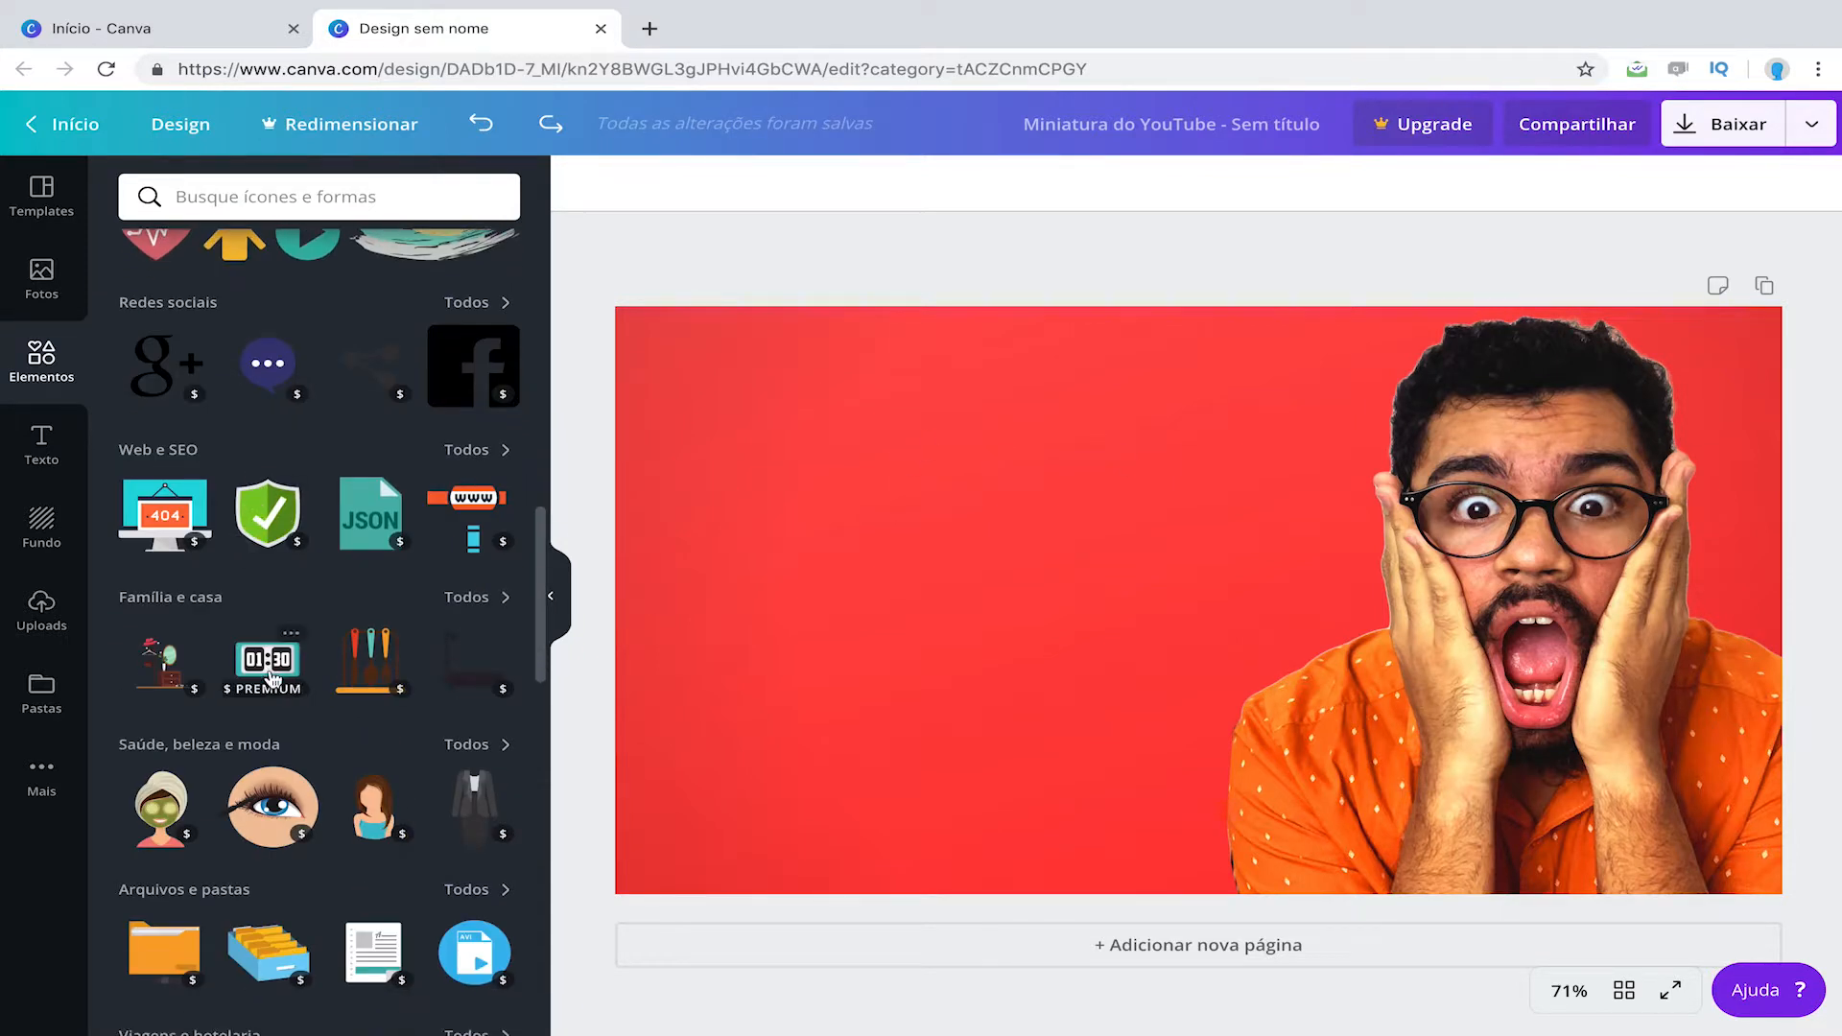
scroll(256, 709, down, 2)
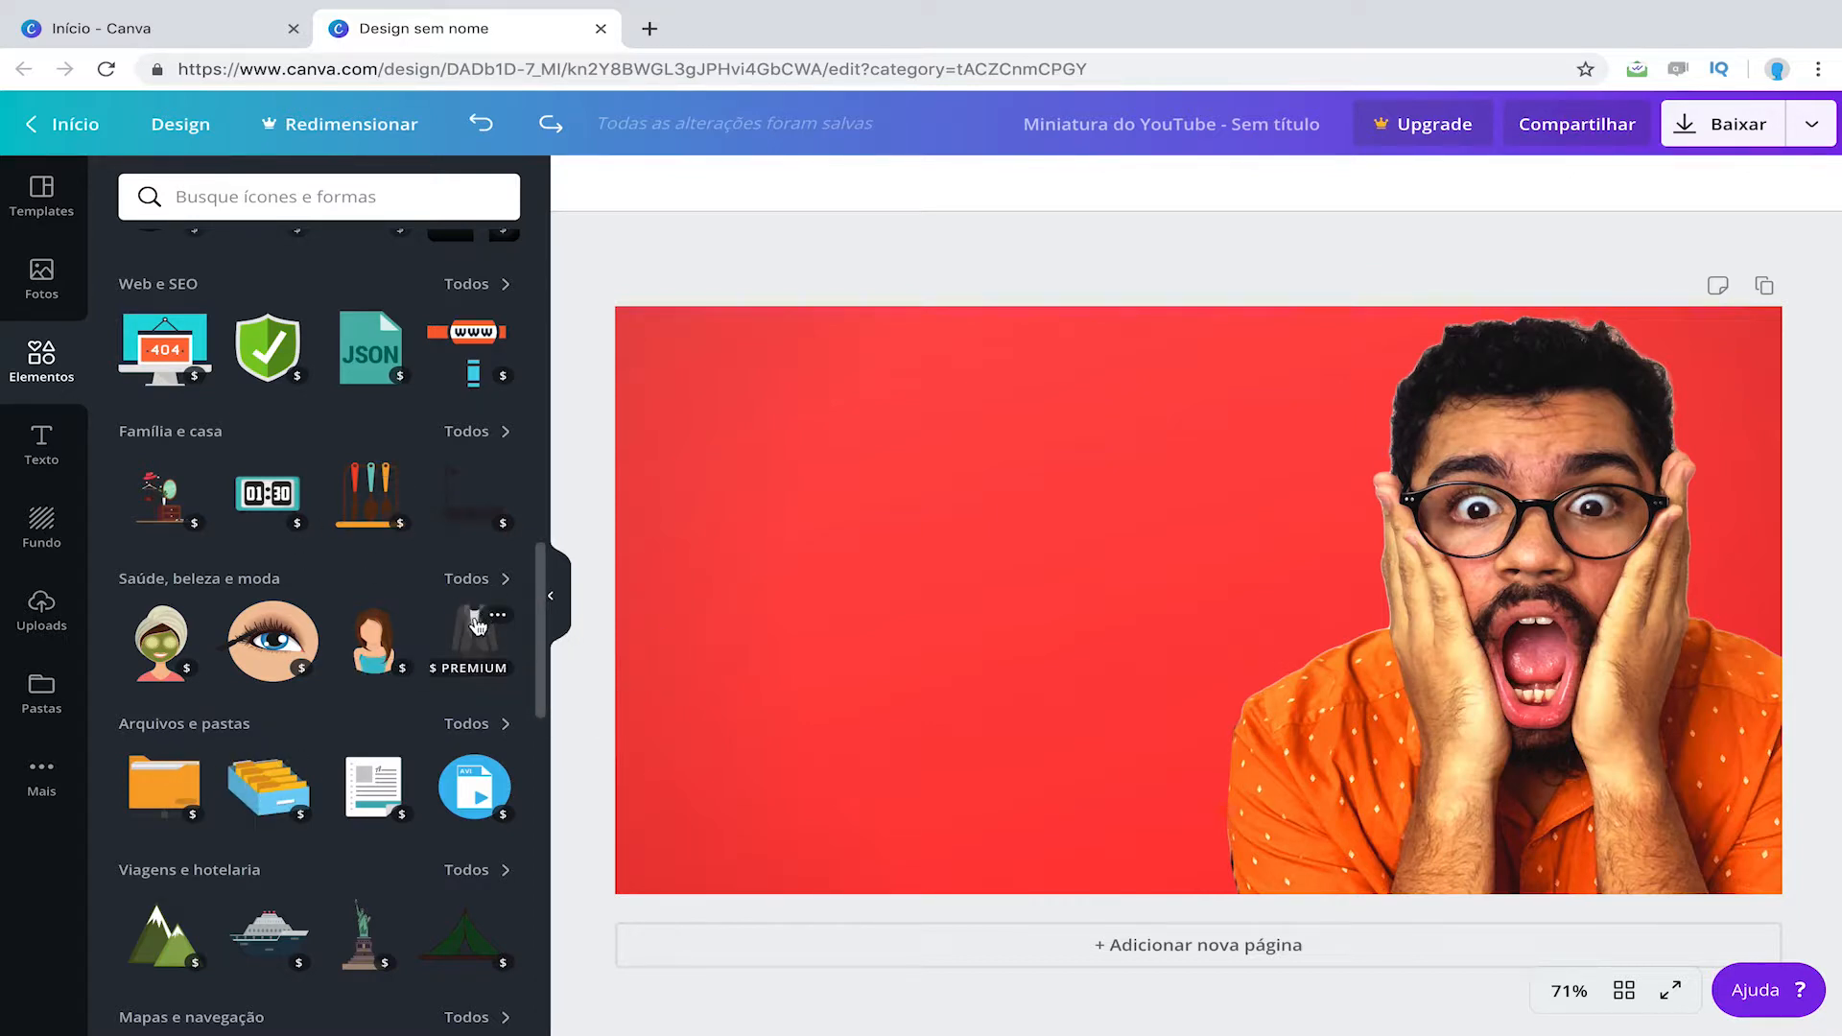
scroll(259, 652, down, 10)
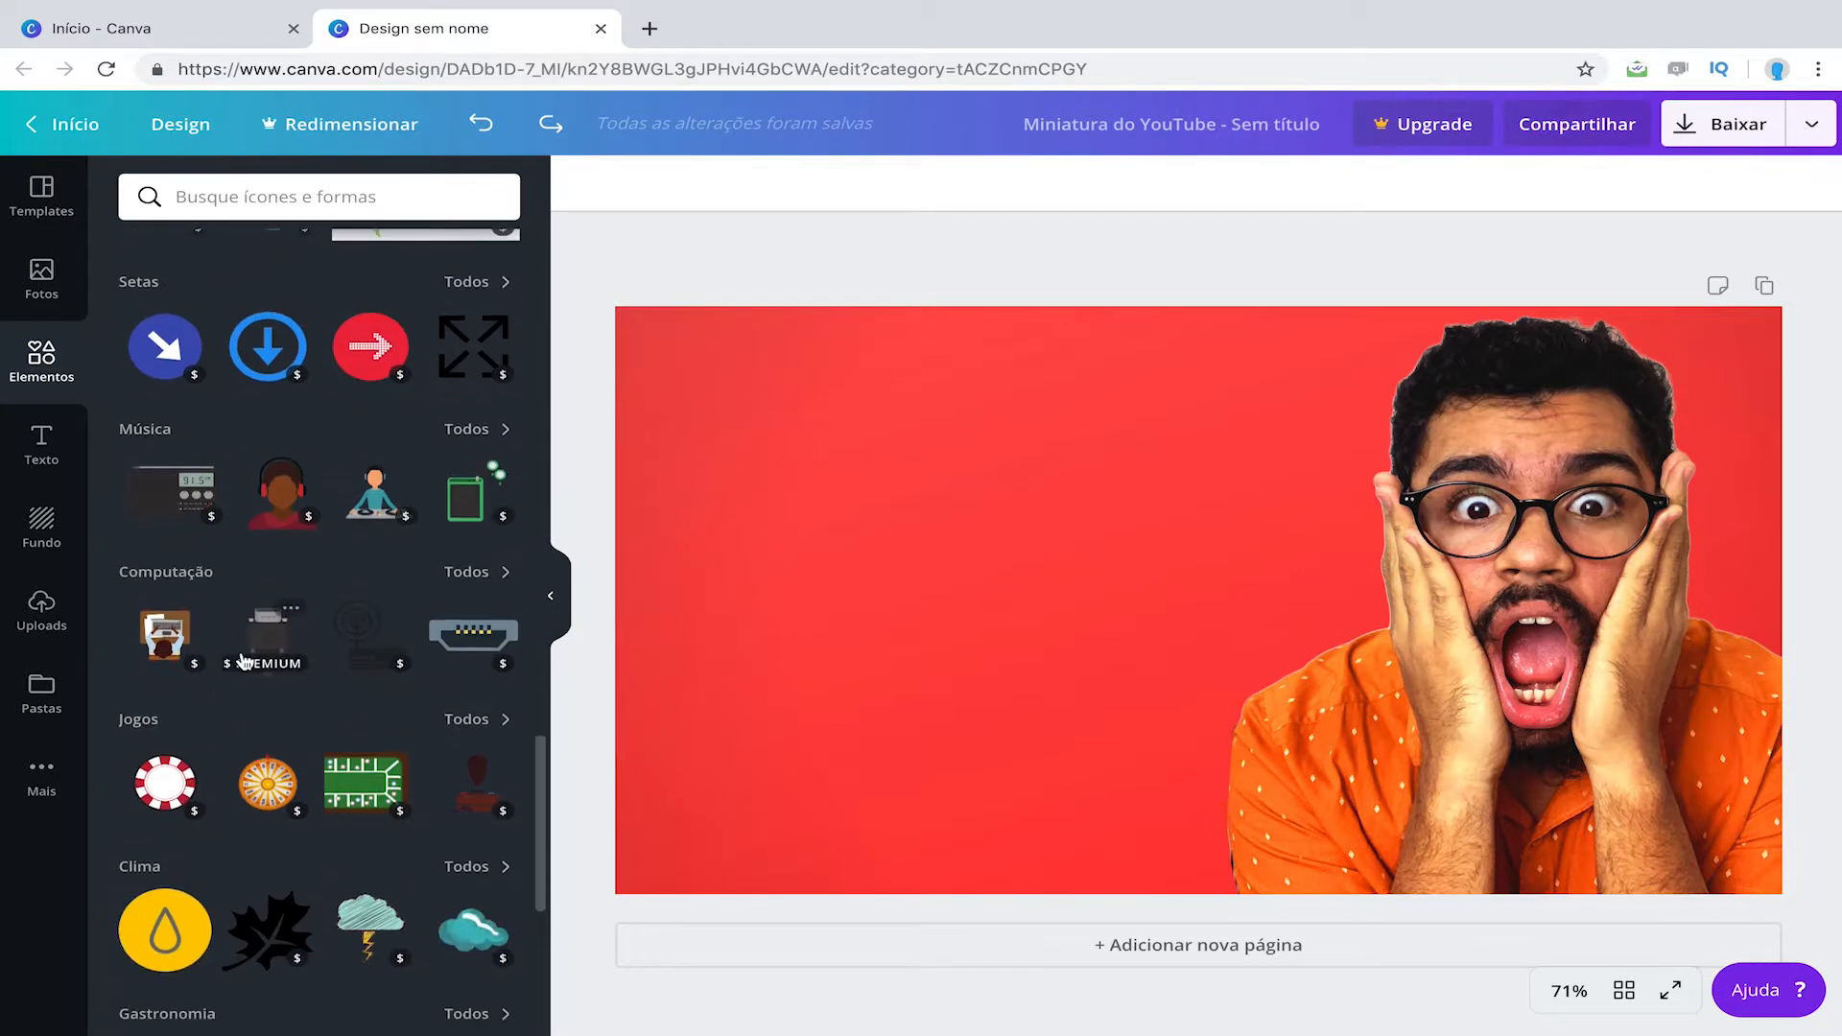
scroll(305, 474, down, 6)
scroll(283, 441, up, 20)
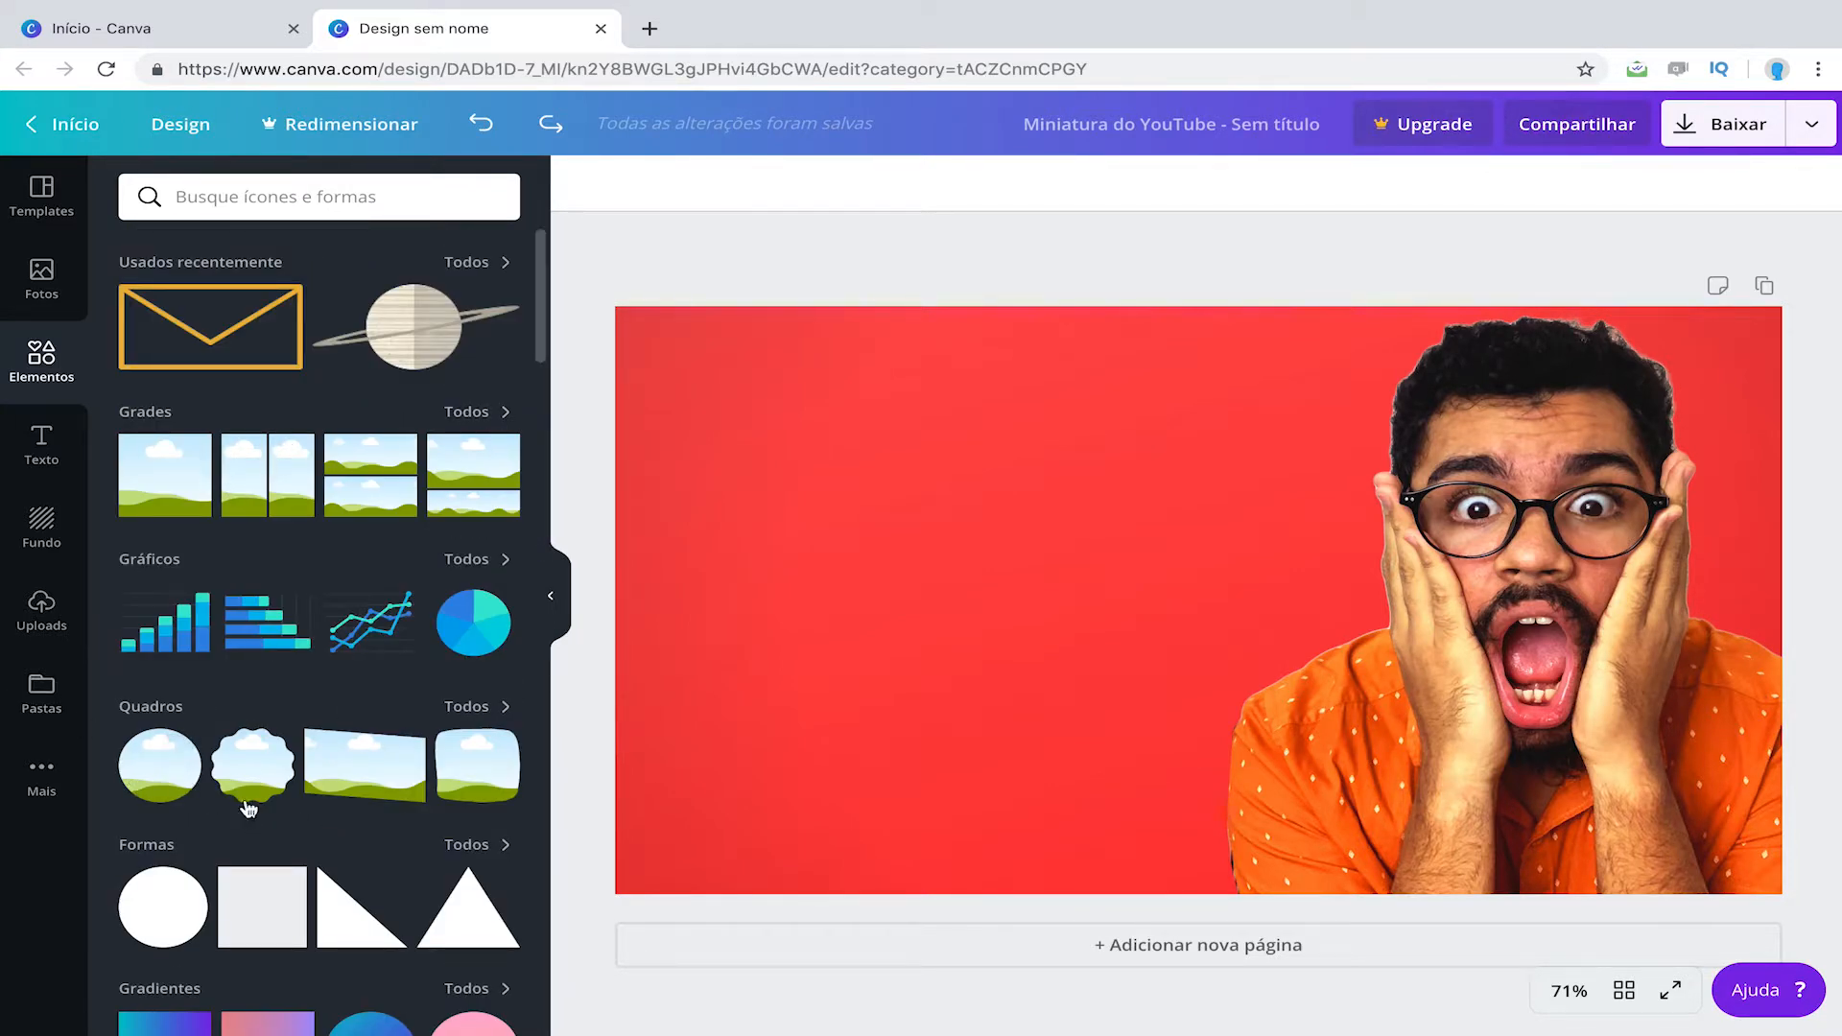
drag(252, 765, 999, 637)
drag(1094, 587, 1218, 646)
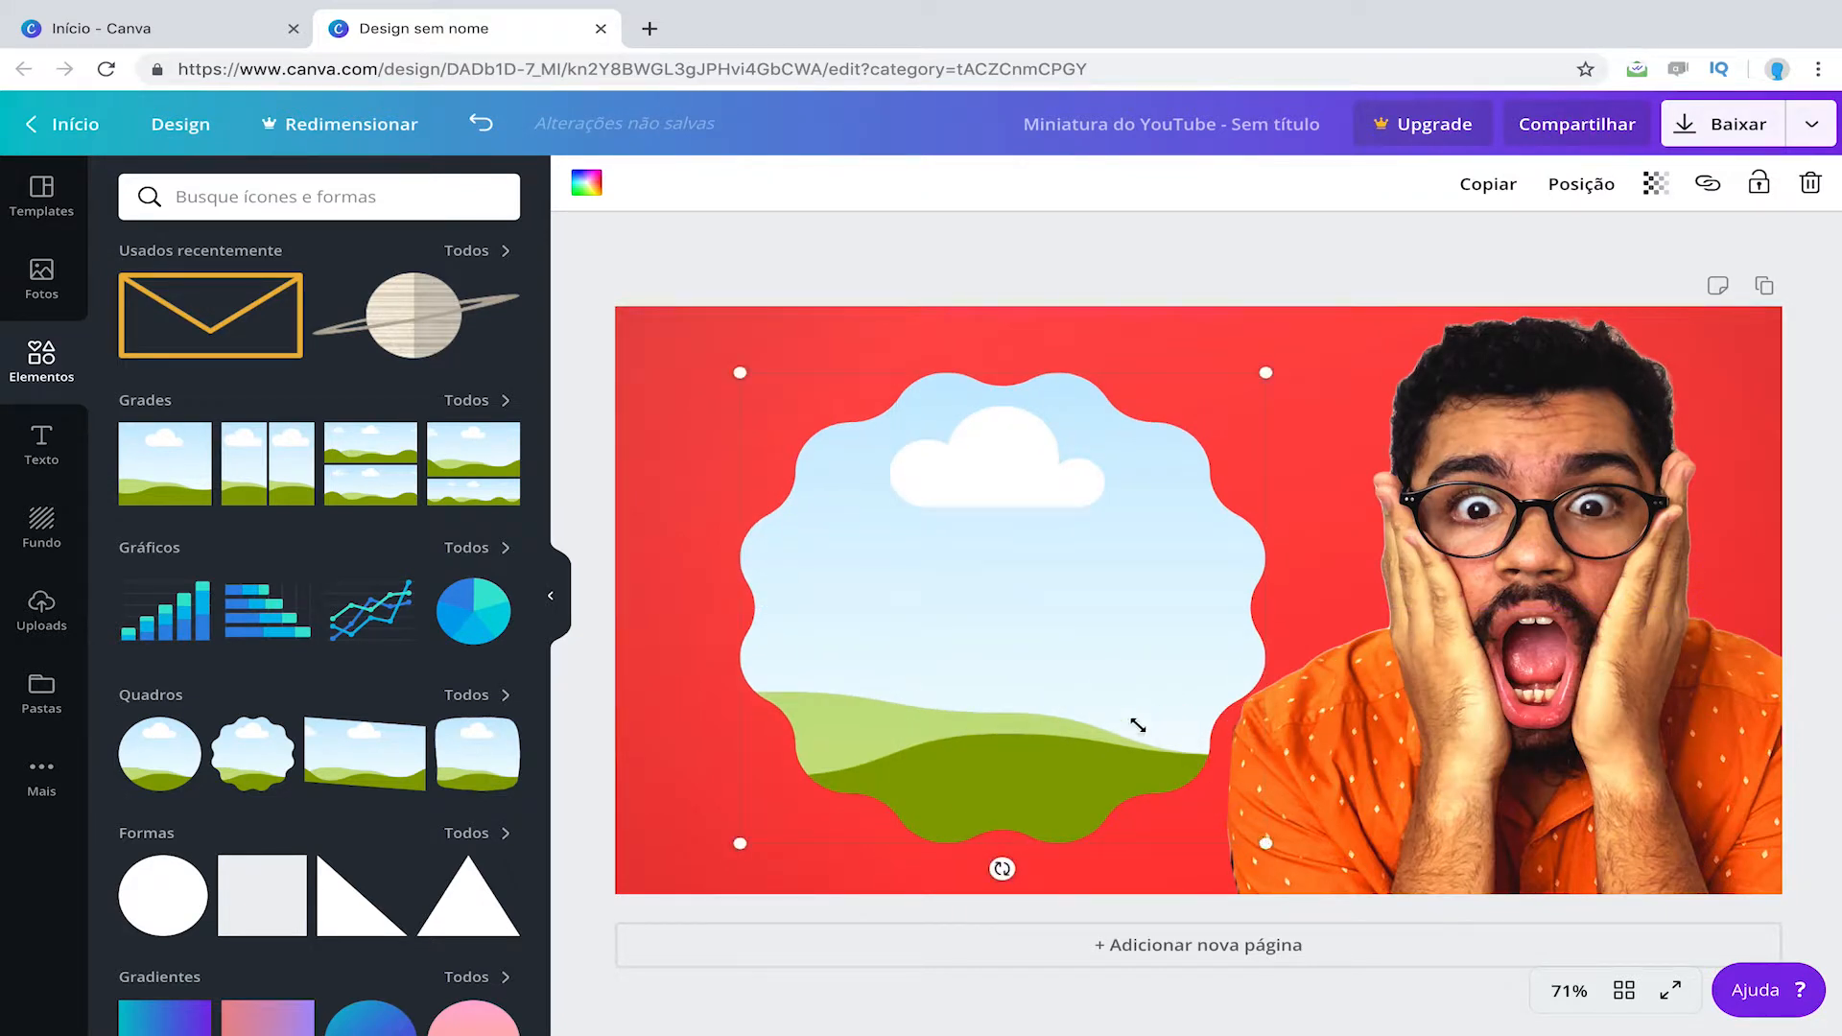
drag(1138, 726, 1068, 666)
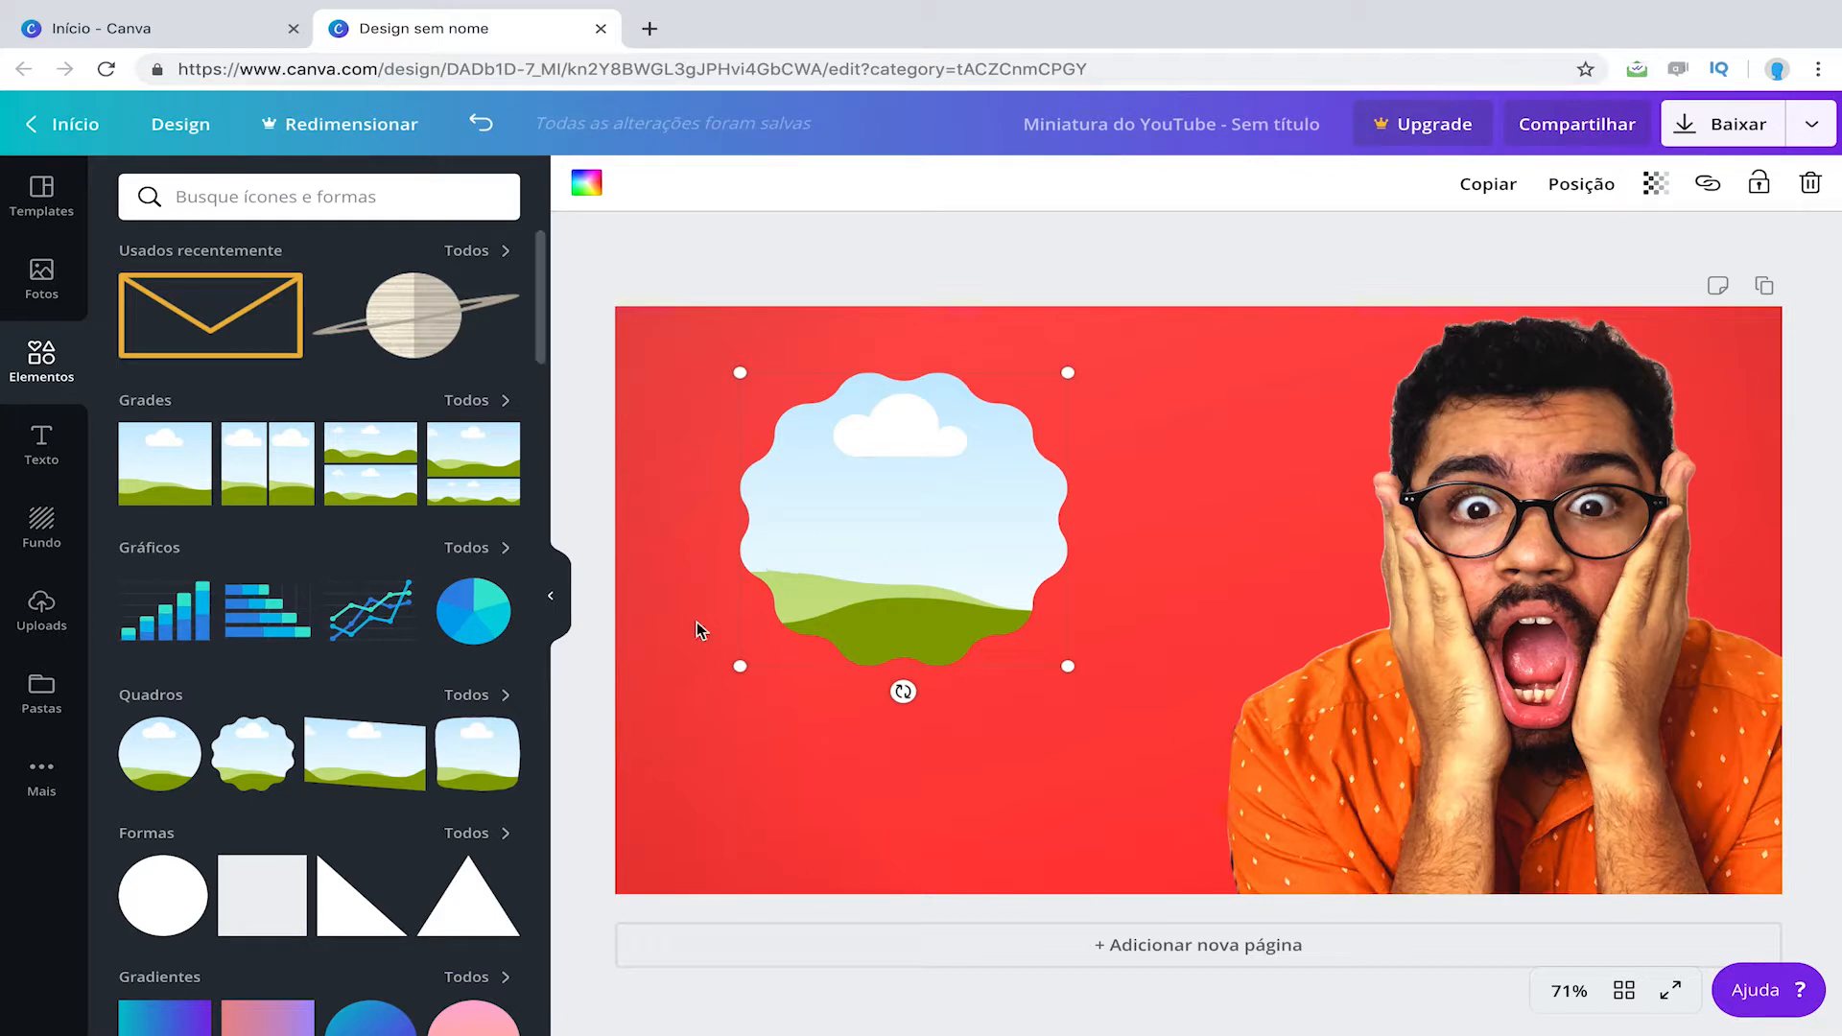
mouse_move(1054, 553)
mouse_down()
mouse_move(1204, 592)
mouse_move(1041, 580)
mouse_move(1058, 581)
mouse_up()
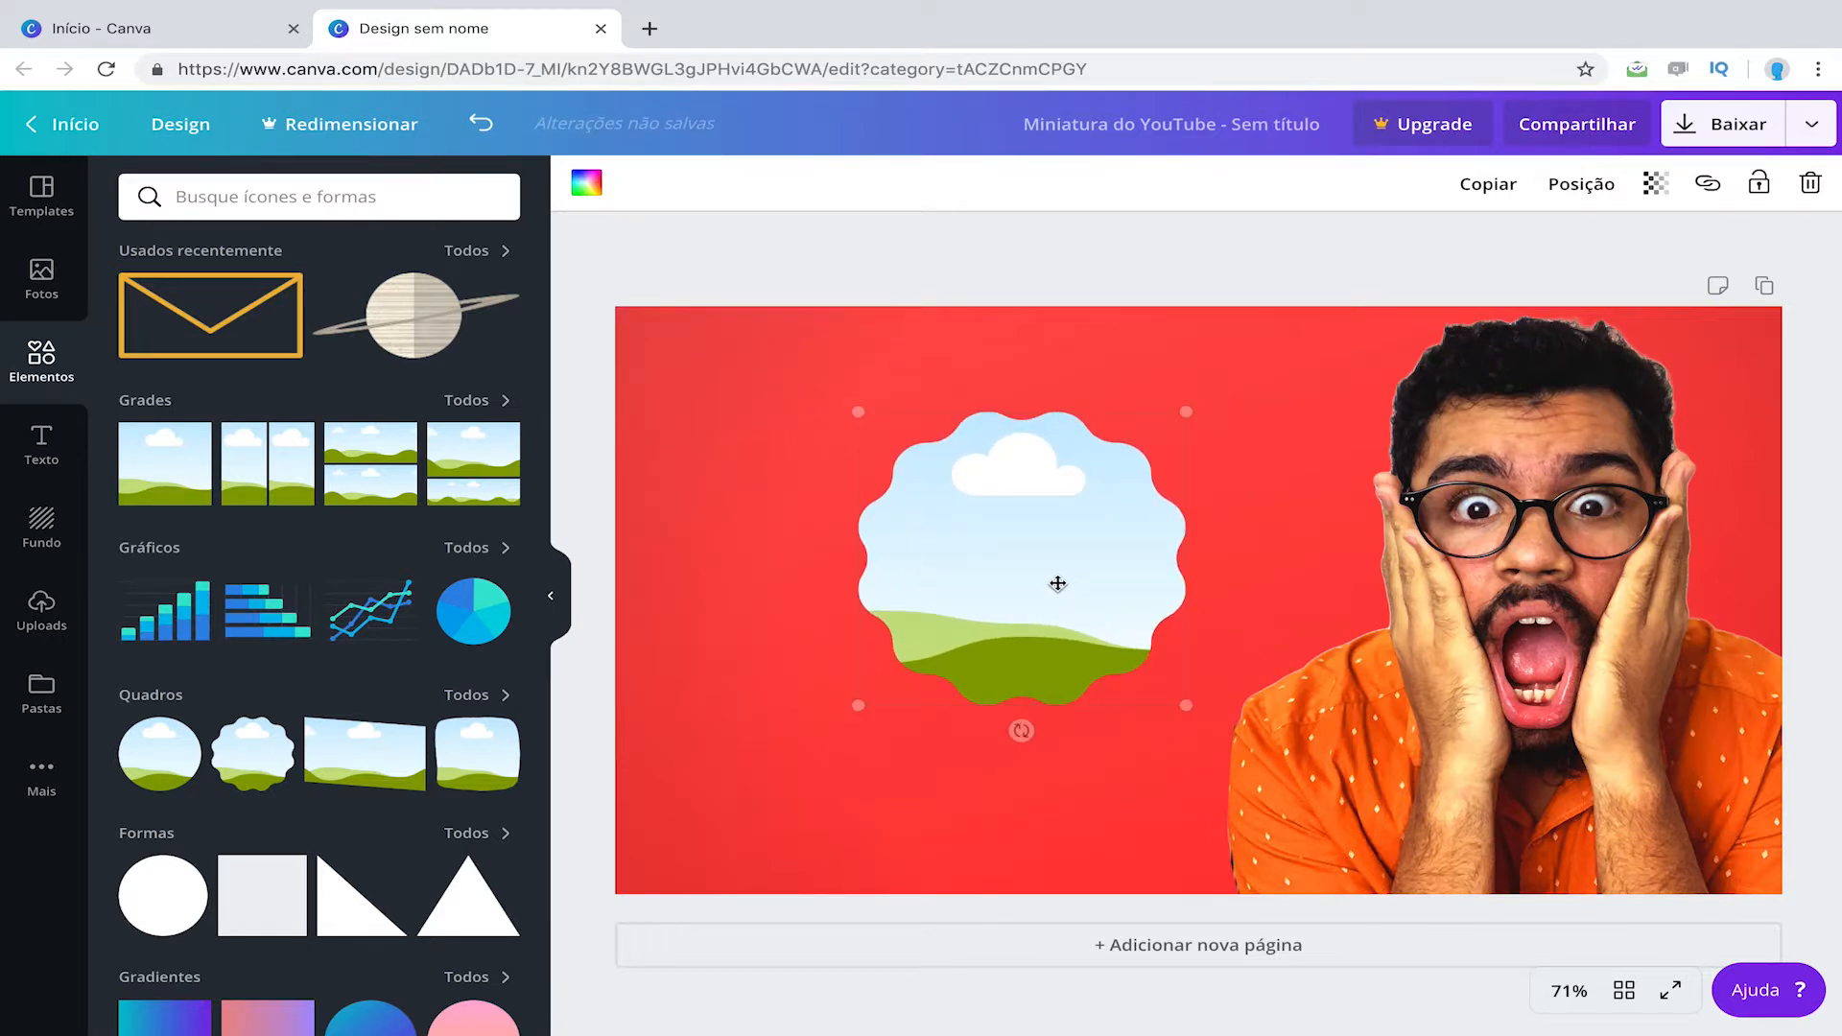
key(Delete)
Step: Try placing the circle from Formas on the free red area, and delete it
drag(163, 895, 1060, 571)
drag(1334, 694, 1065, 614)
key(Delete)
Step: Add the solid line from Linhas across the thumbnail's full width near mid-height, stretched to about 1,353 px
scroll(211, 504, down, 6)
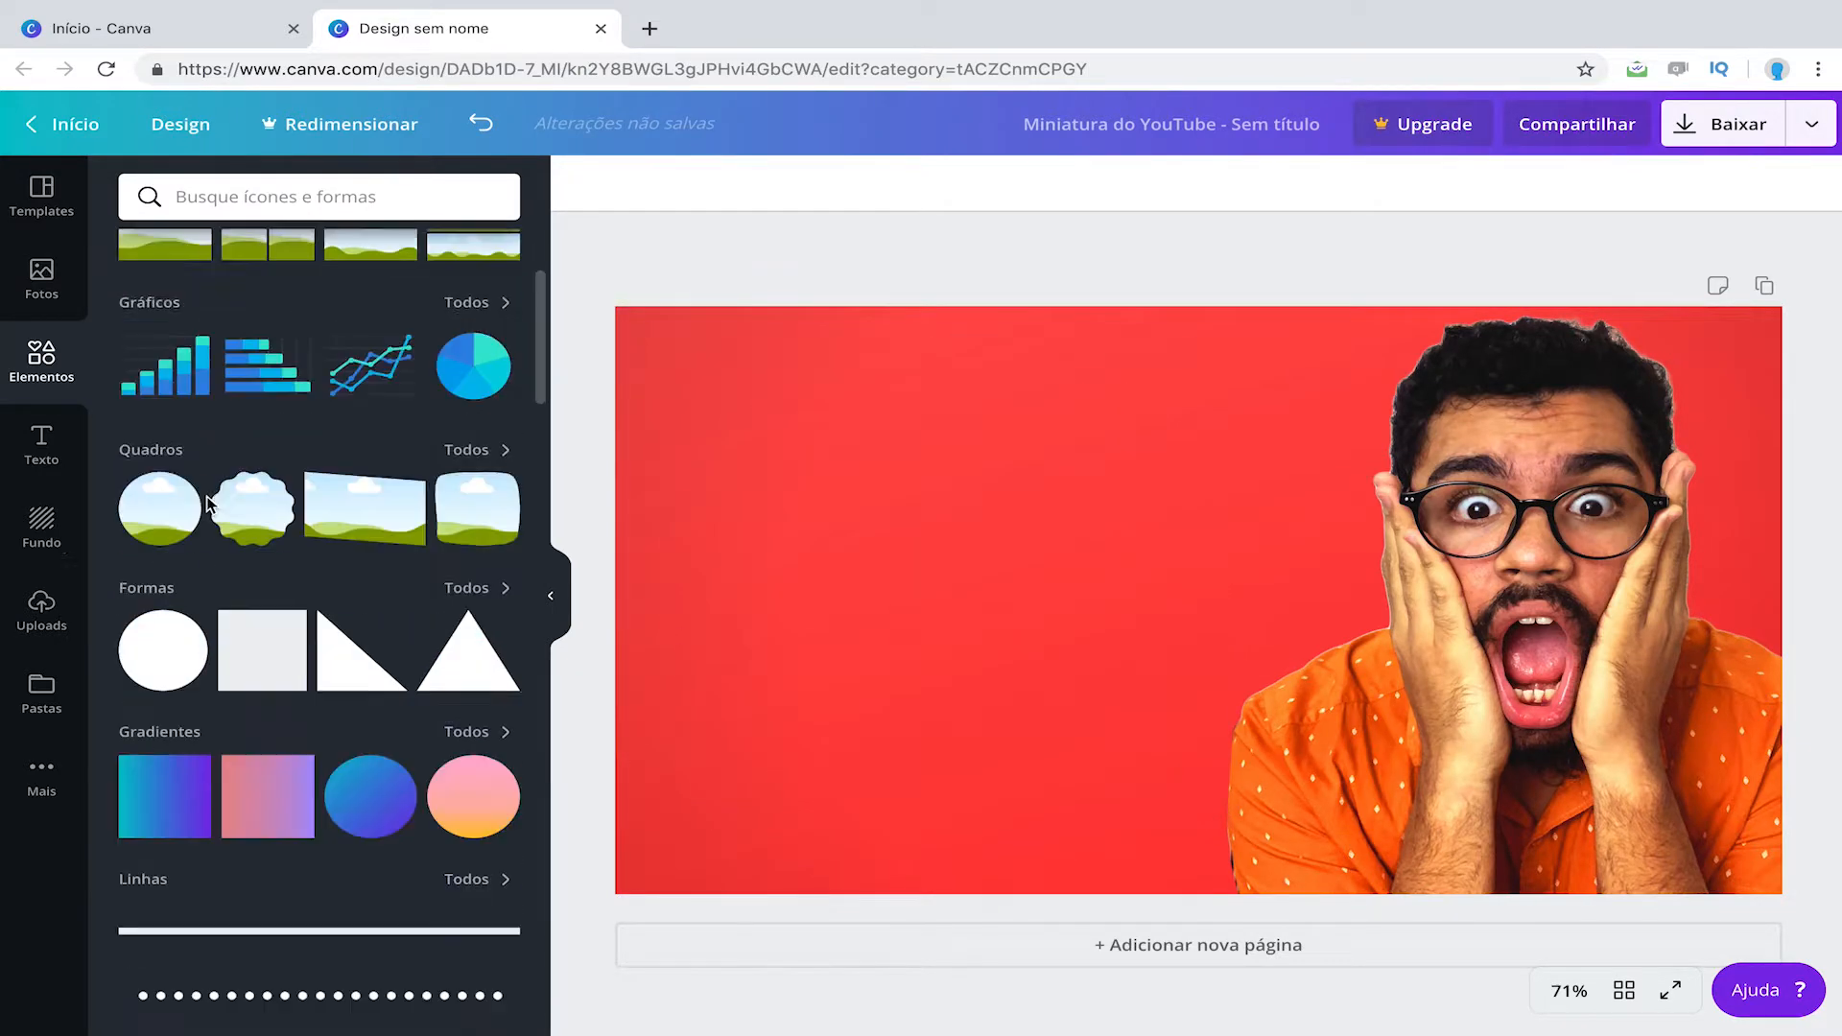
scroll(213, 504, down, 3)
scroll(222, 518, up, 2)
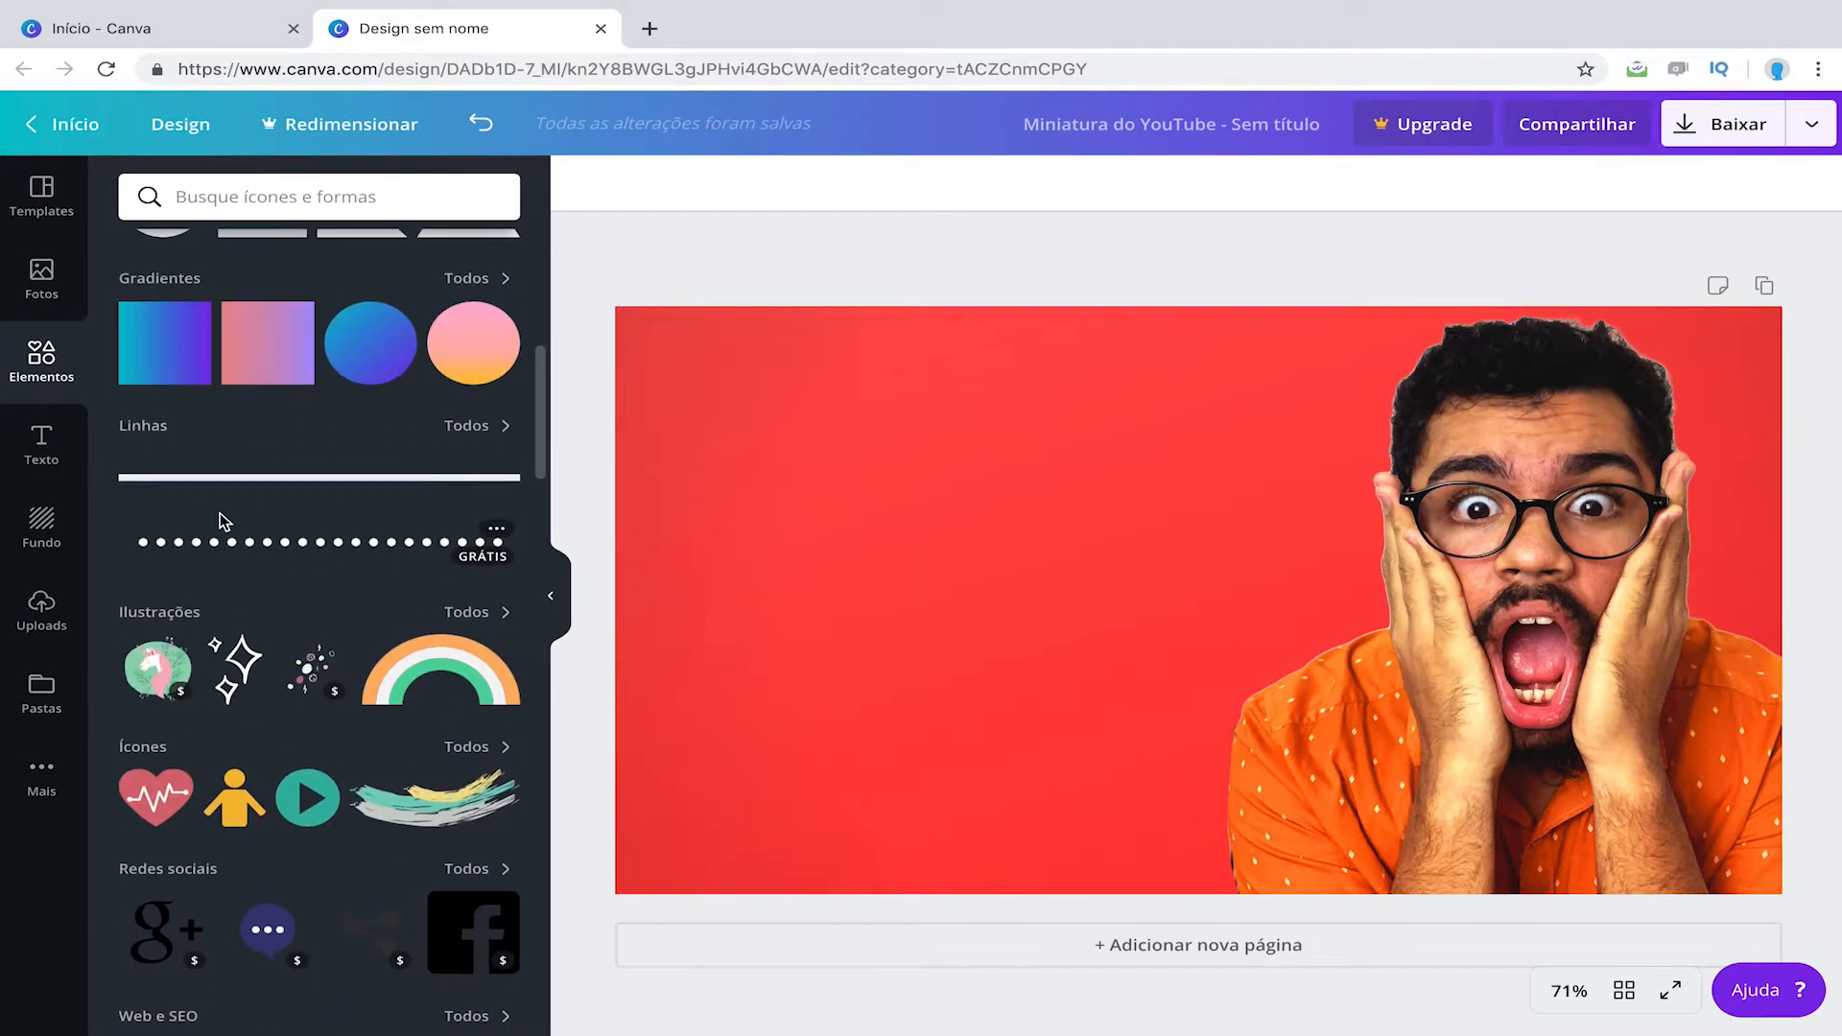
scroll(221, 518, up, 3)
scroll(228, 520, up, 2)
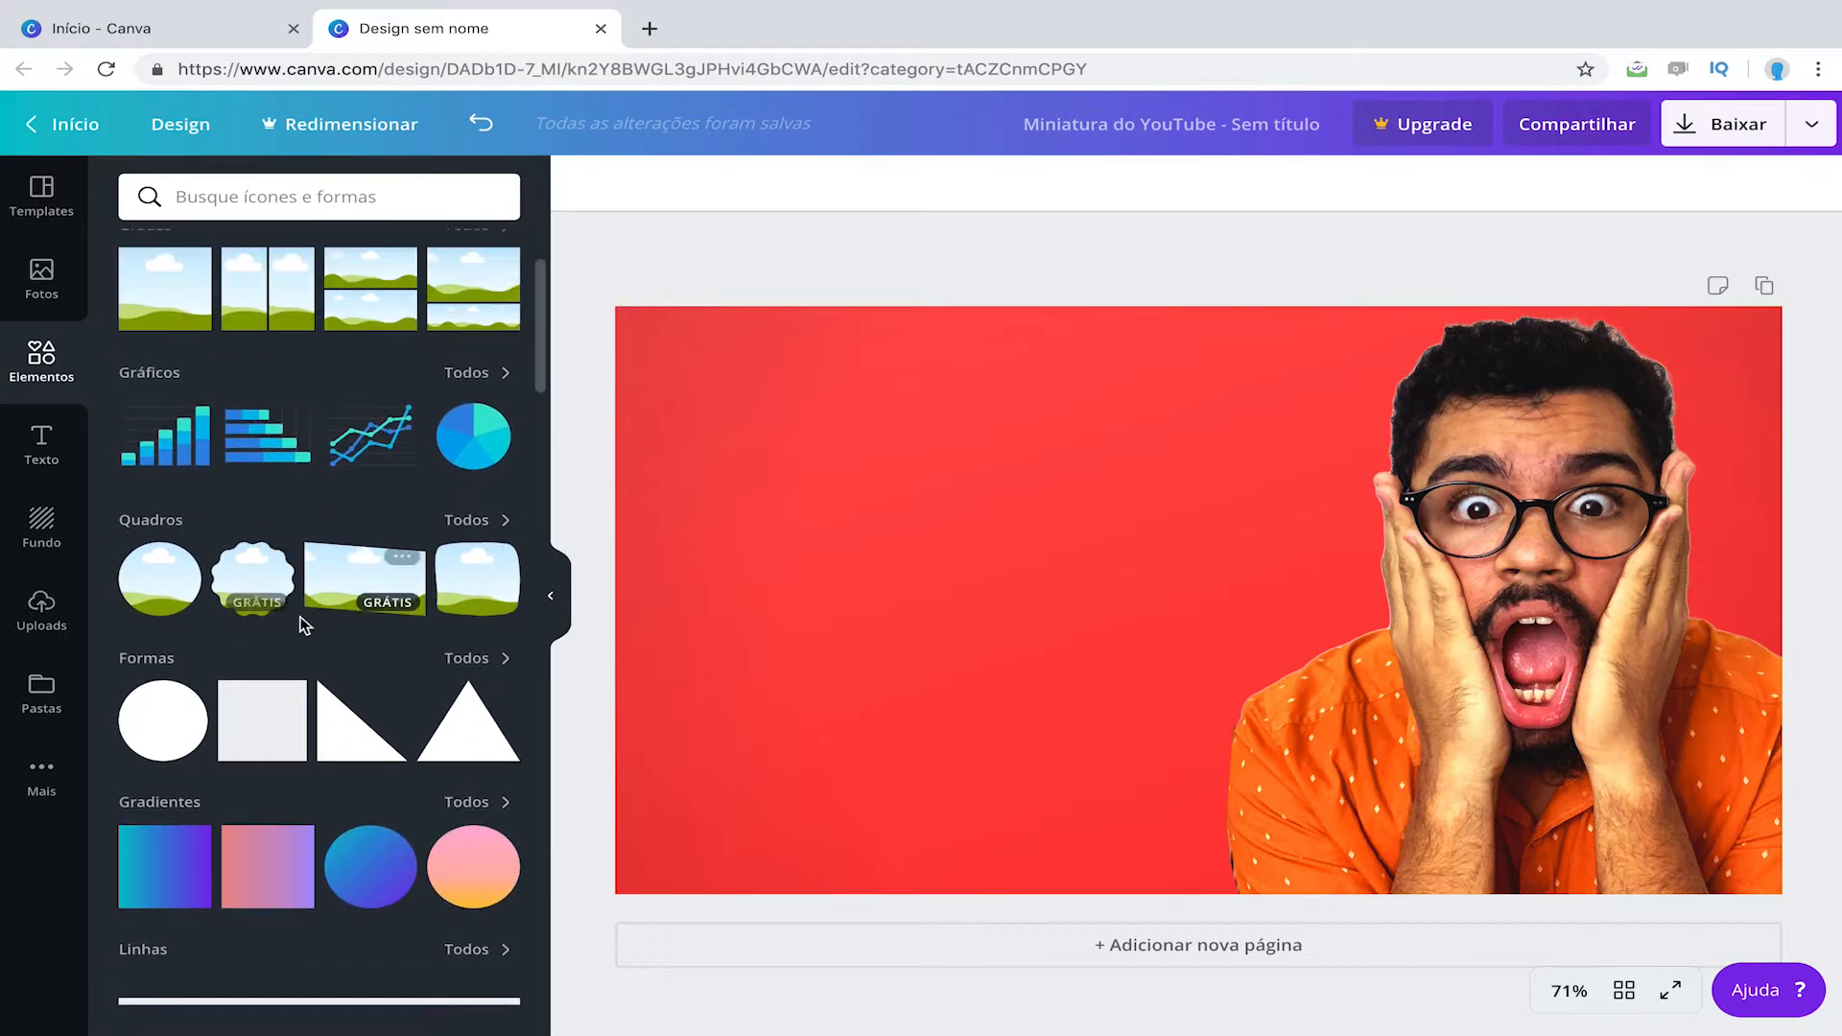
scroll(288, 518, down, 7)
click(319, 339)
drag(1062, 596, 950, 608)
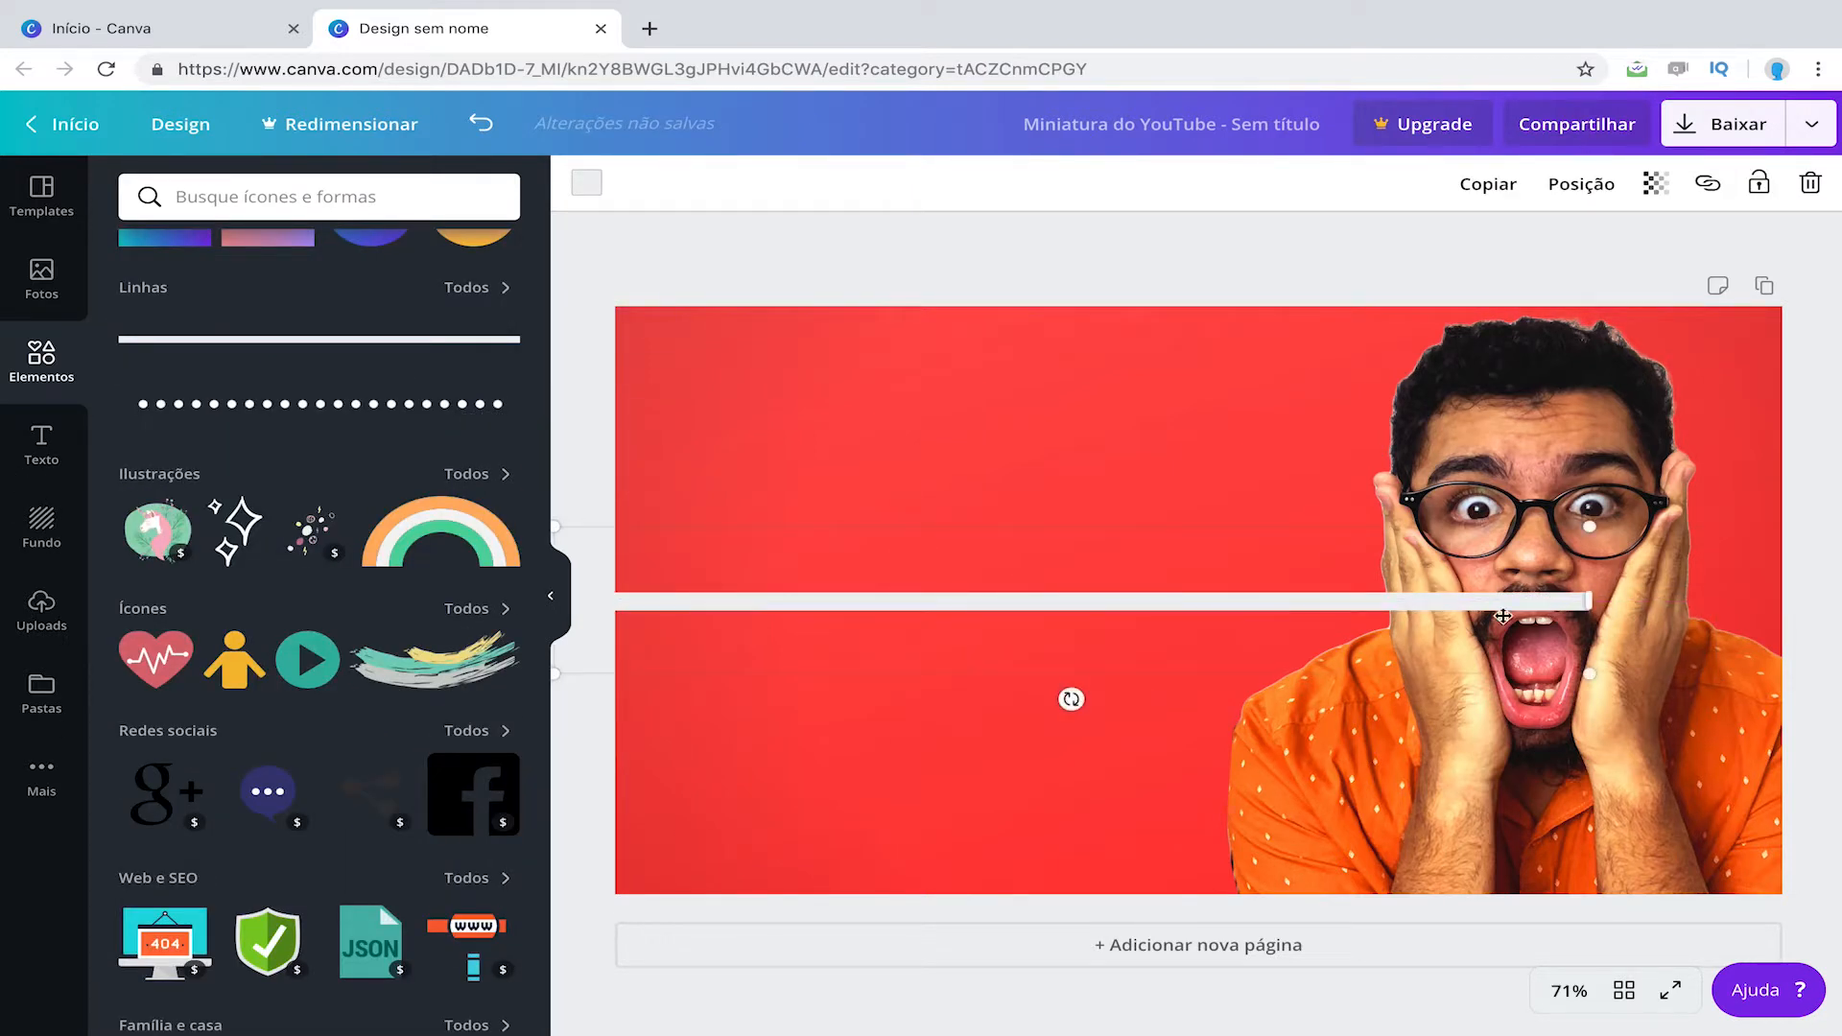
drag(1749, 601, 1799, 589)
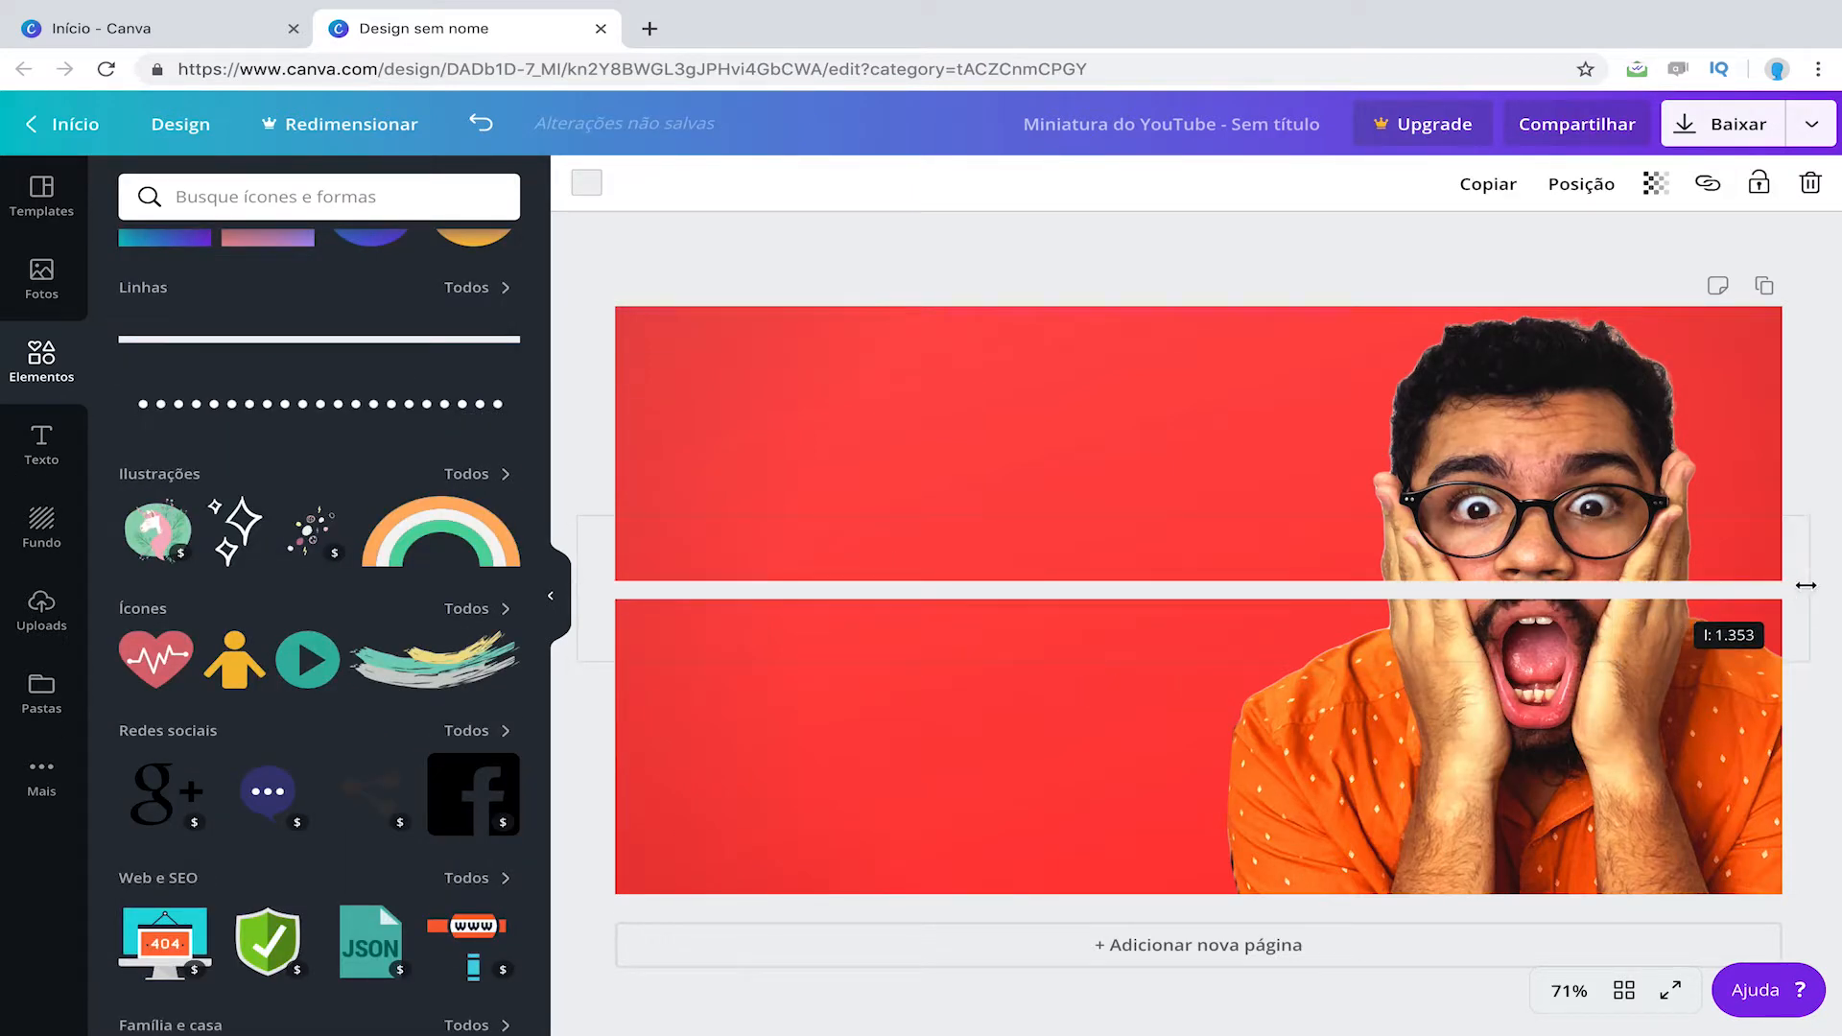
drag(1534, 603, 1532, 578)
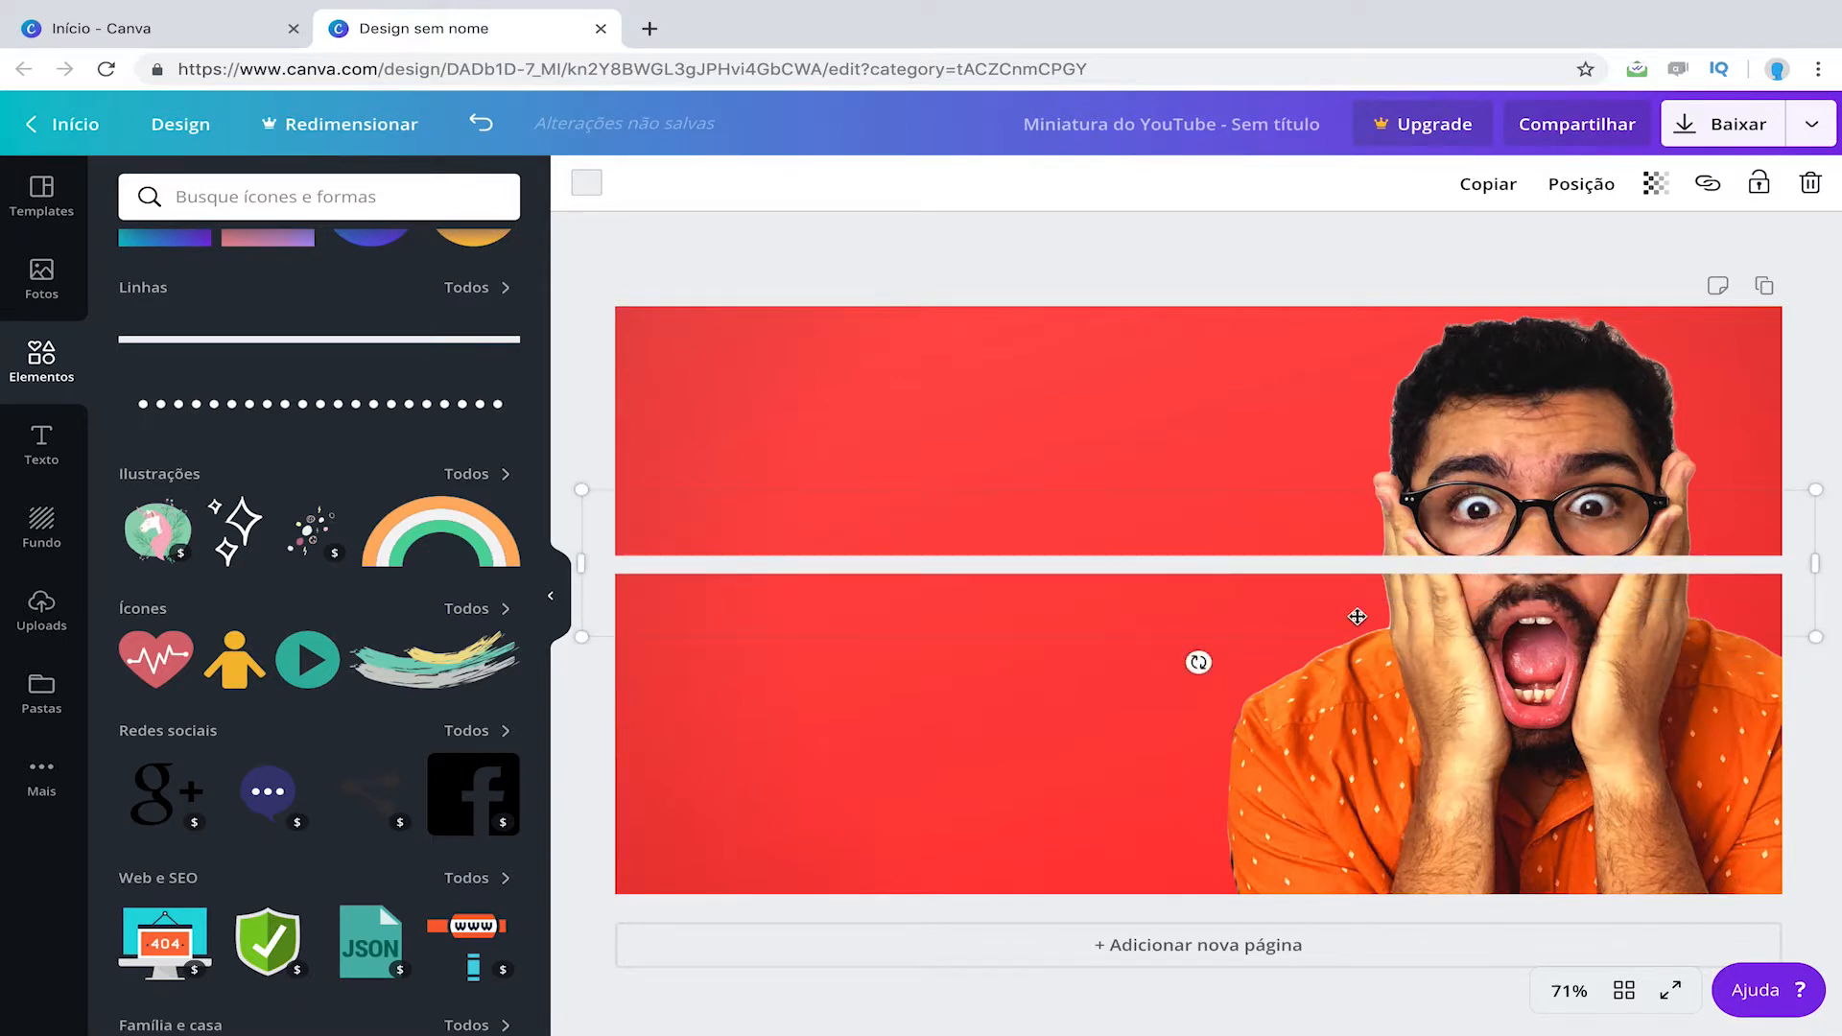
Step: Send the line one layer back with Para trás so it passes behind the man's cutout
right_click(1311, 571)
click(1251, 577)
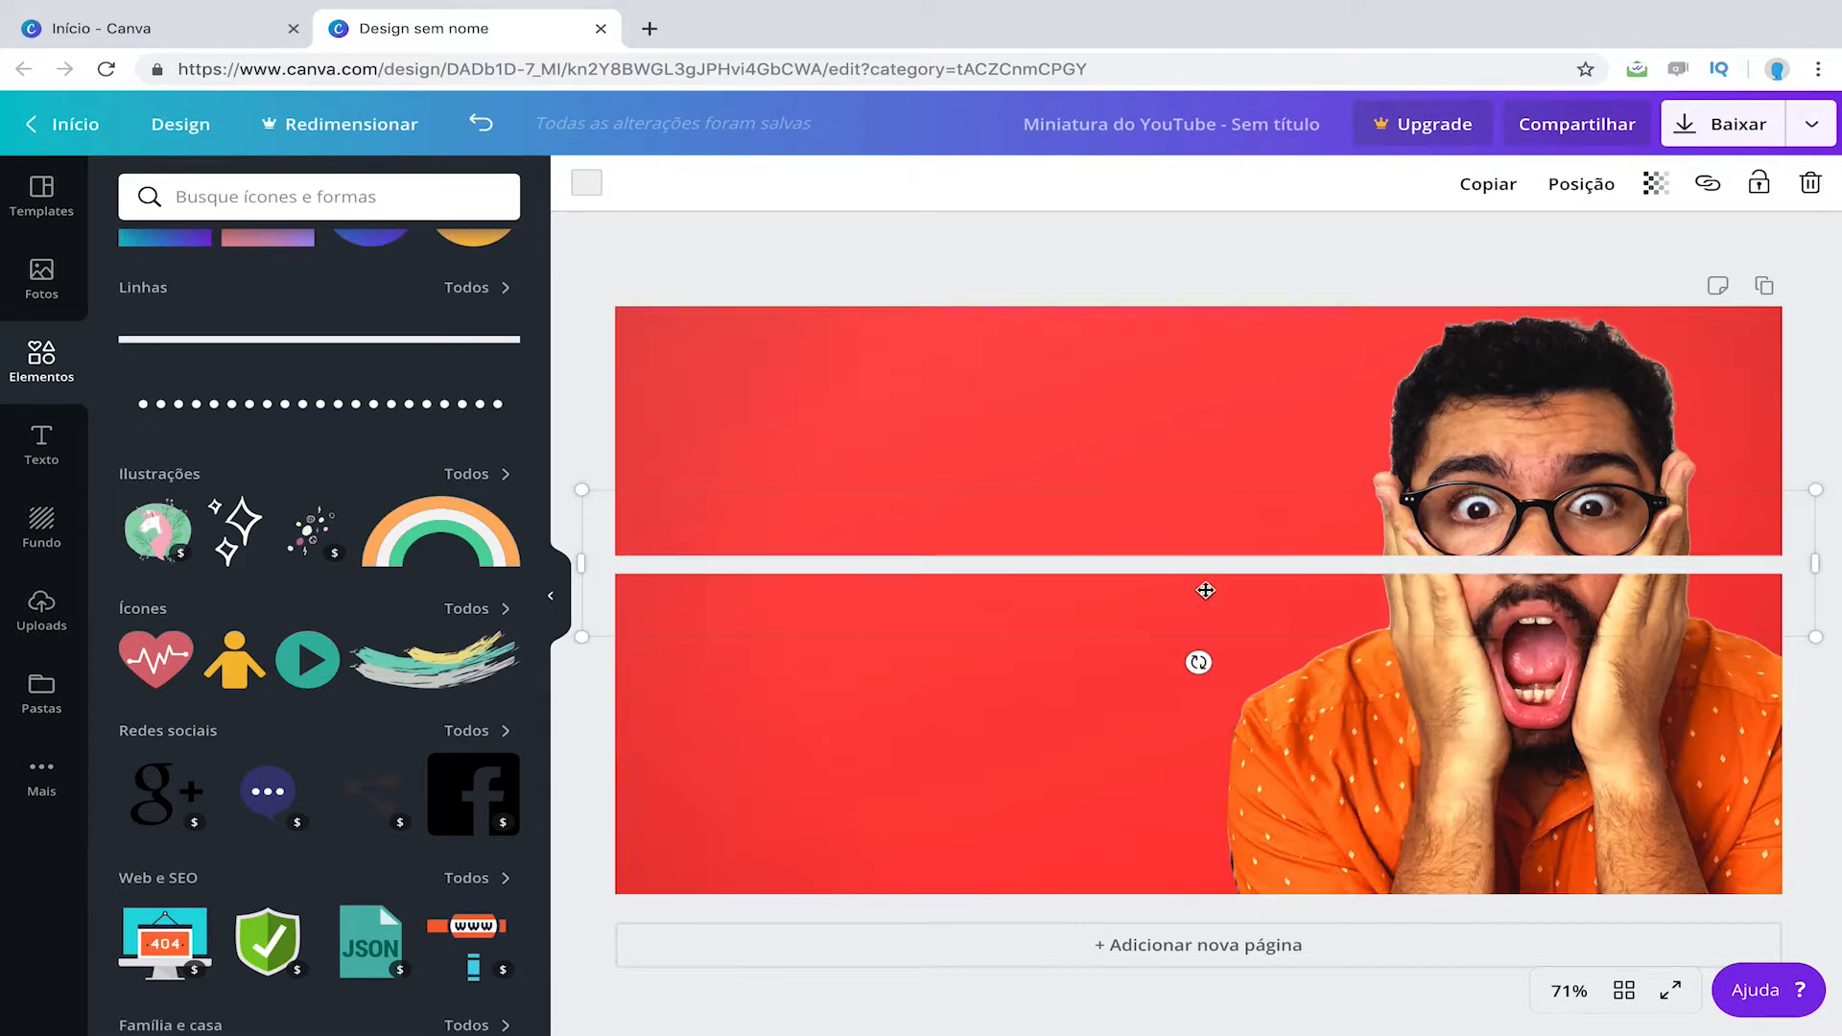
click(1581, 190)
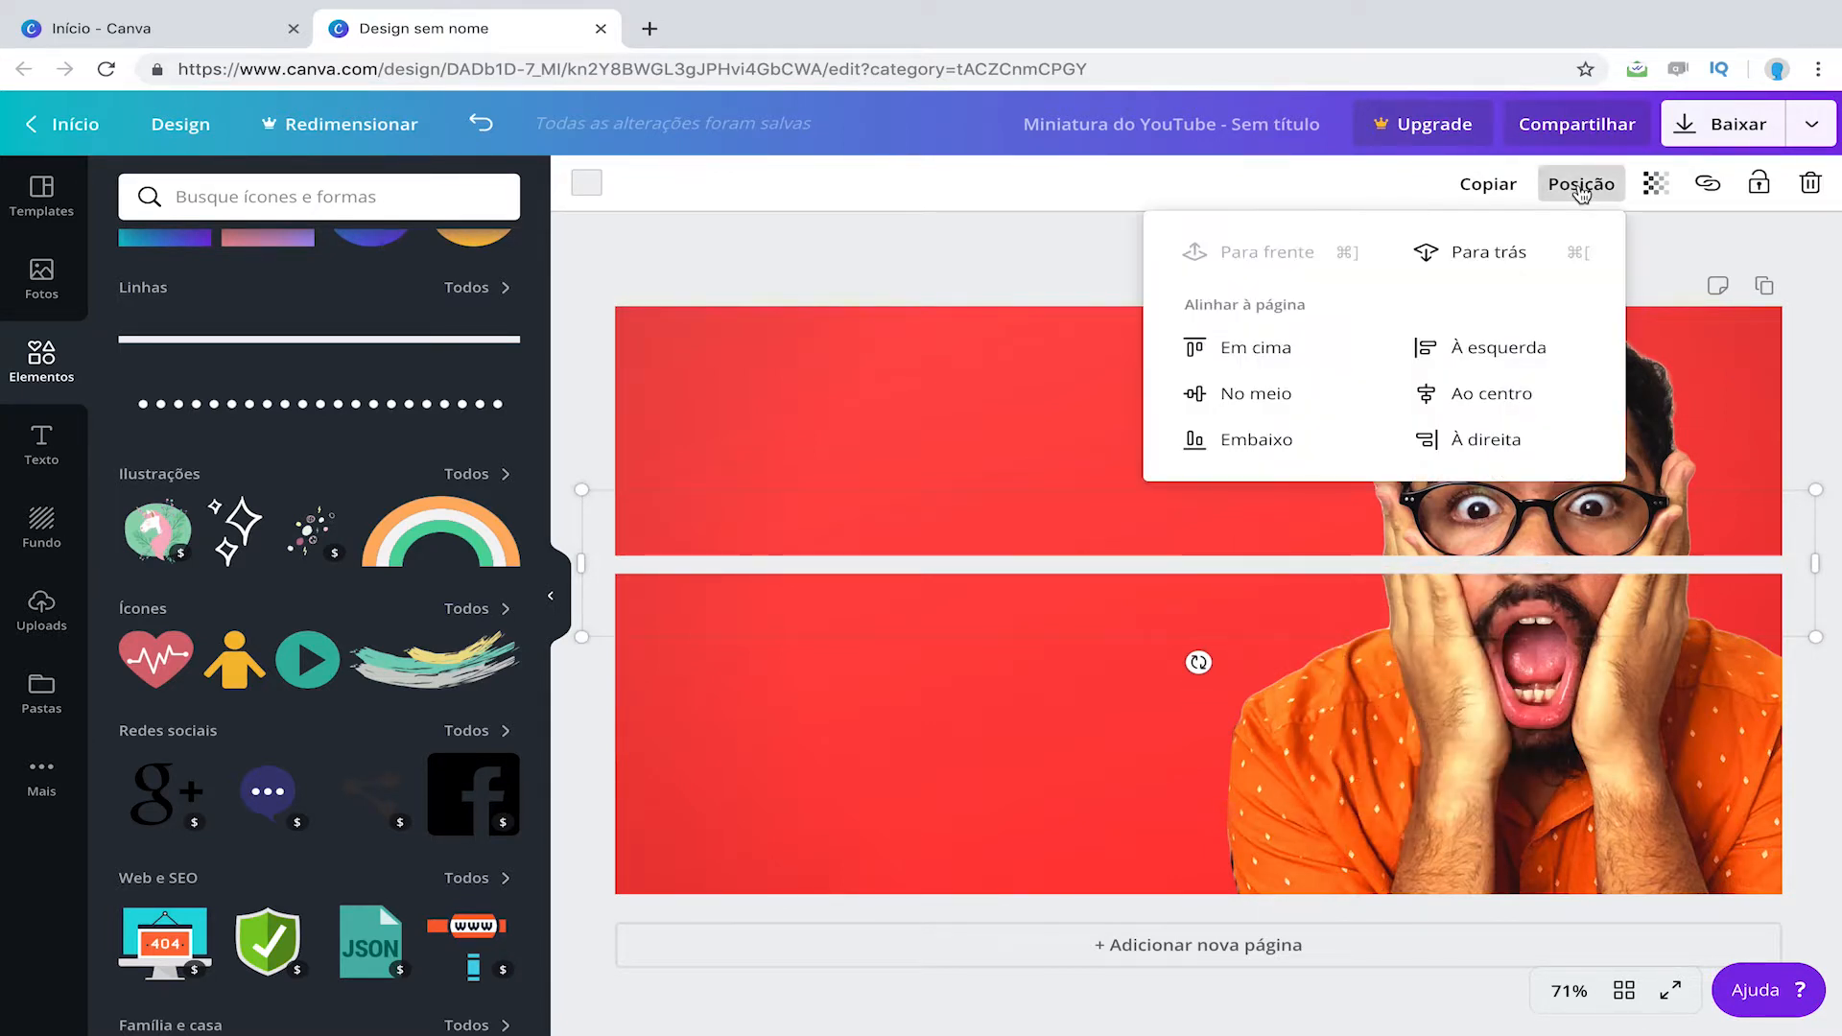
click(1499, 259)
click(1567, 616)
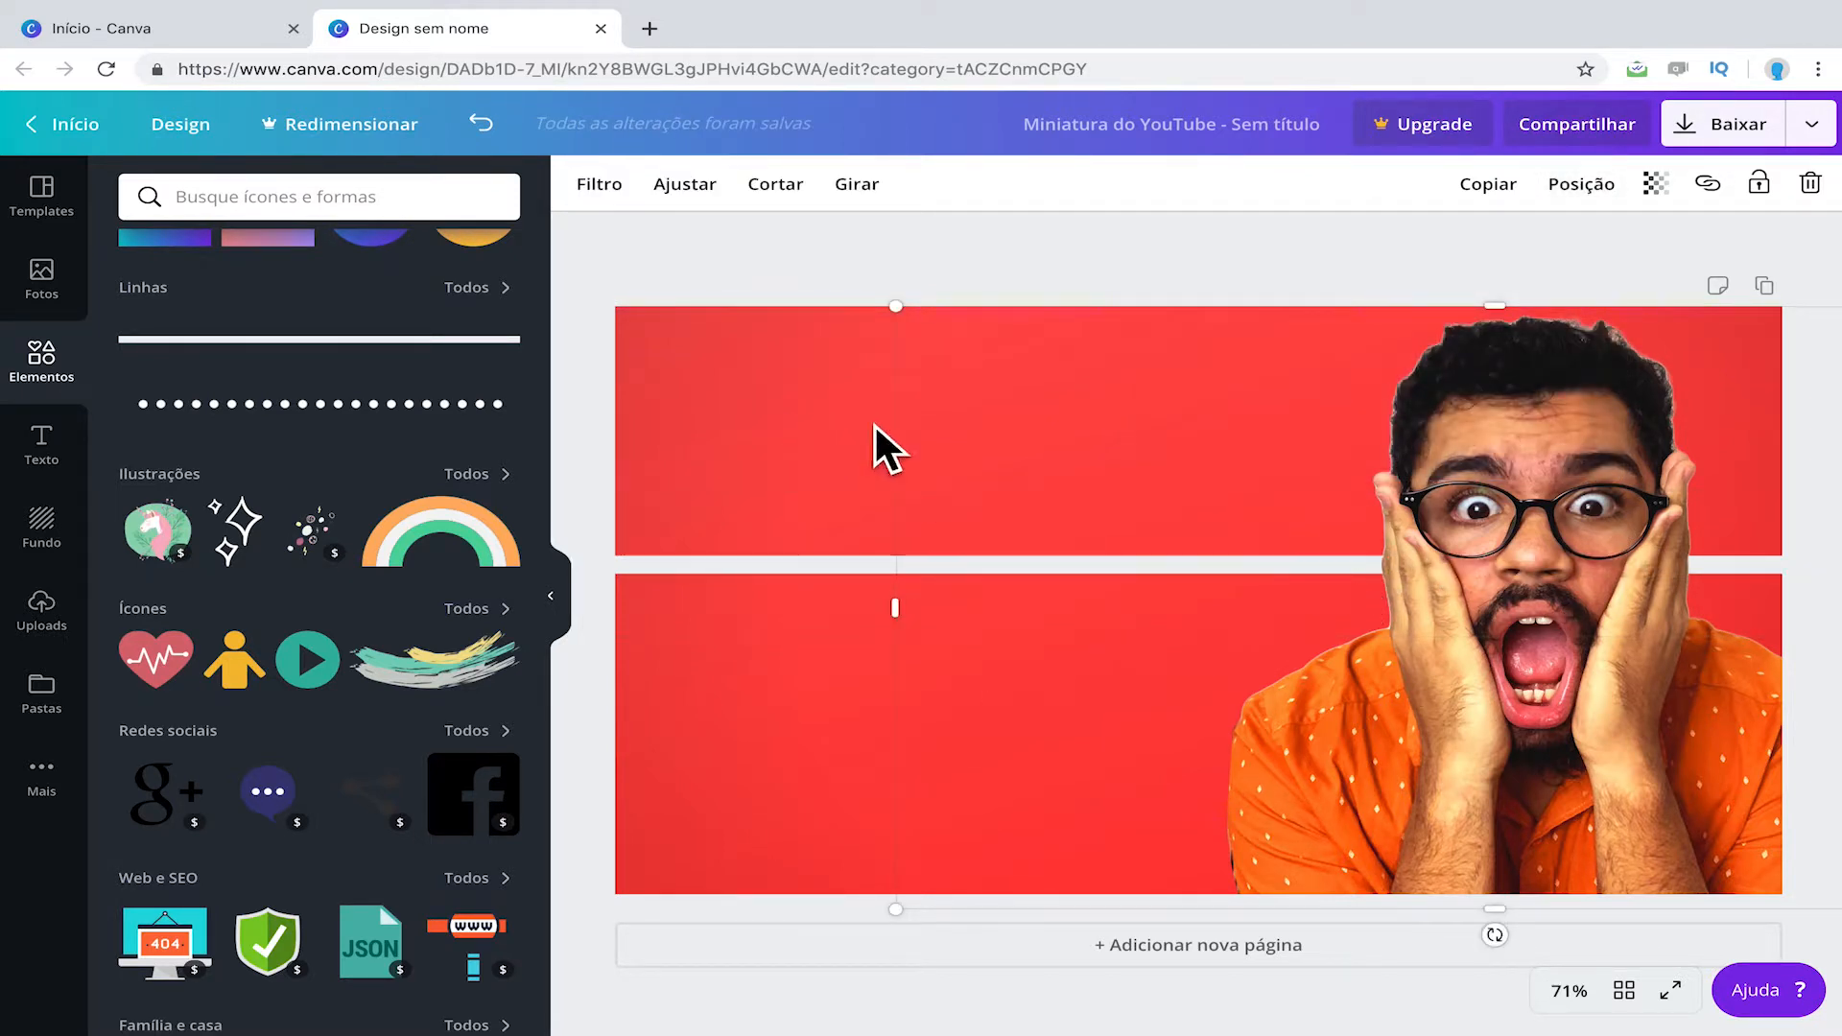
Step: Move the line down so it runs just above the thumbnail's lower edge, behind the man
click(991, 619)
drag(1006, 576, 1185, 890)
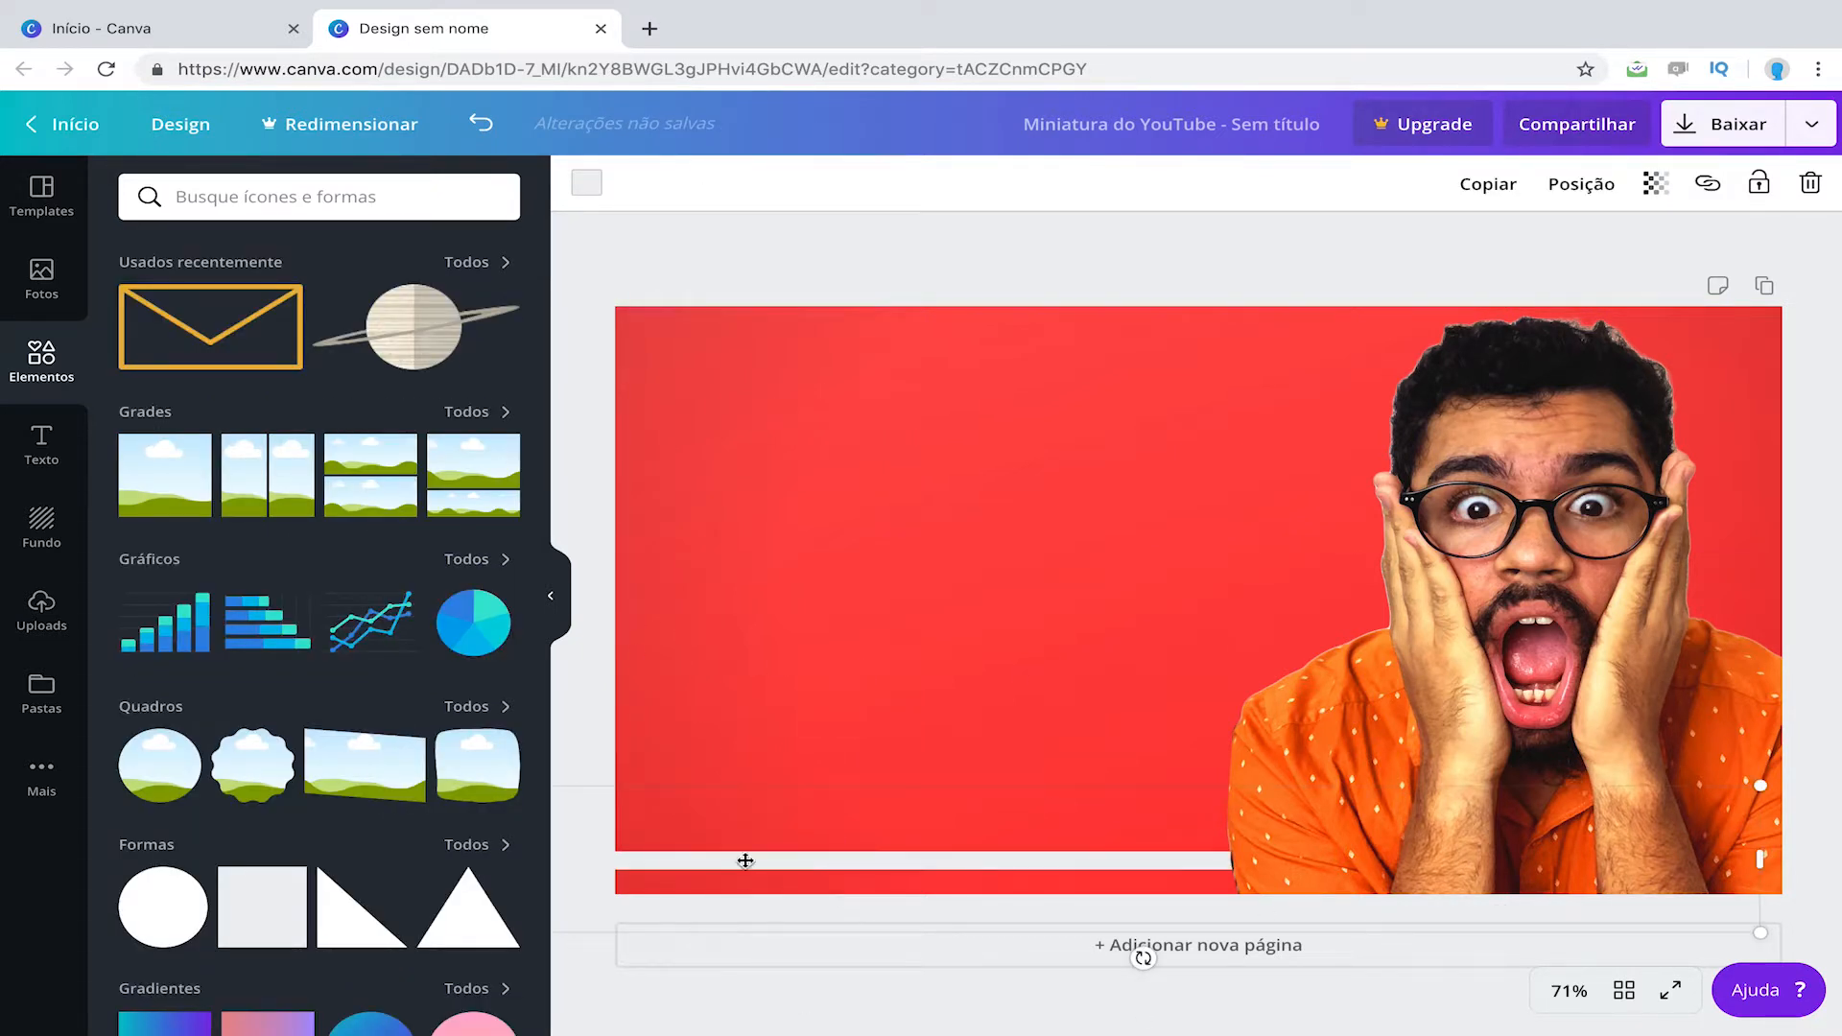
mouse_move(745, 861)
mouse_down()
mouse_move(745, 830)
mouse_move(736, 850)
mouse_up()
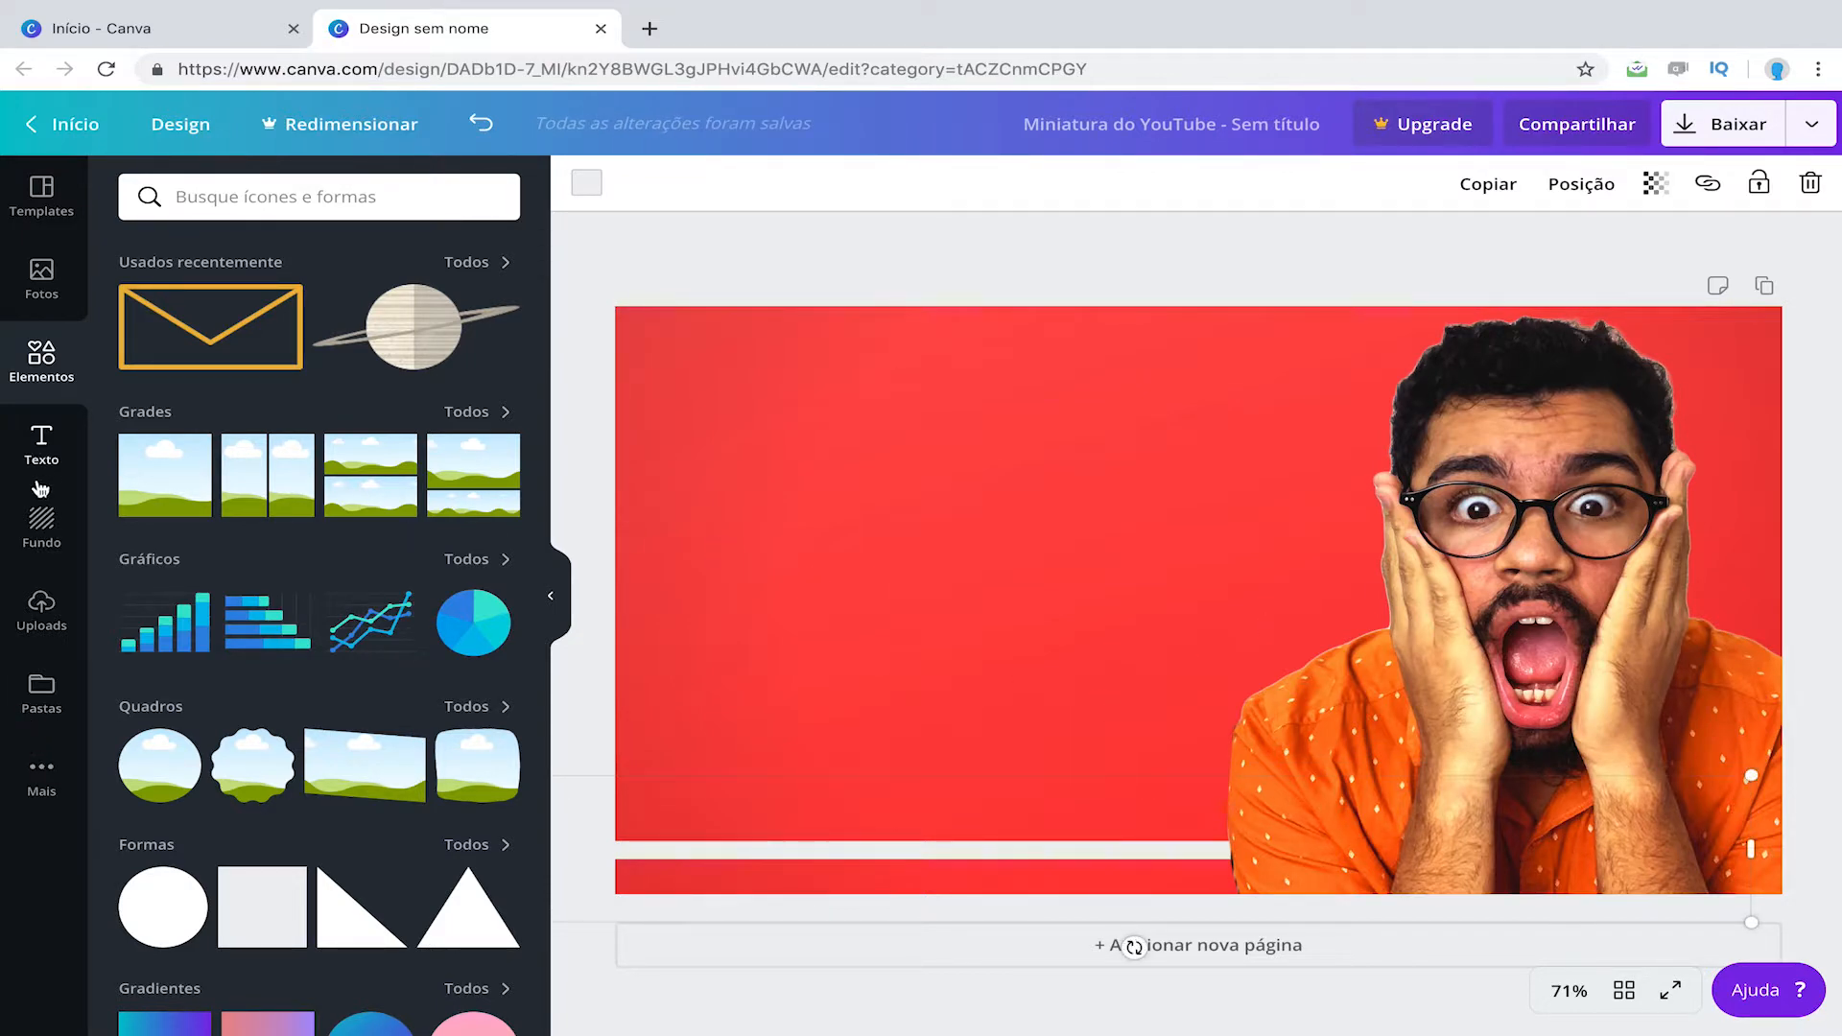
Step: Add the "AMIGOS, PIPOCA & FILMINHO." text combination and place it on the free red area beside the man
click(26, 447)
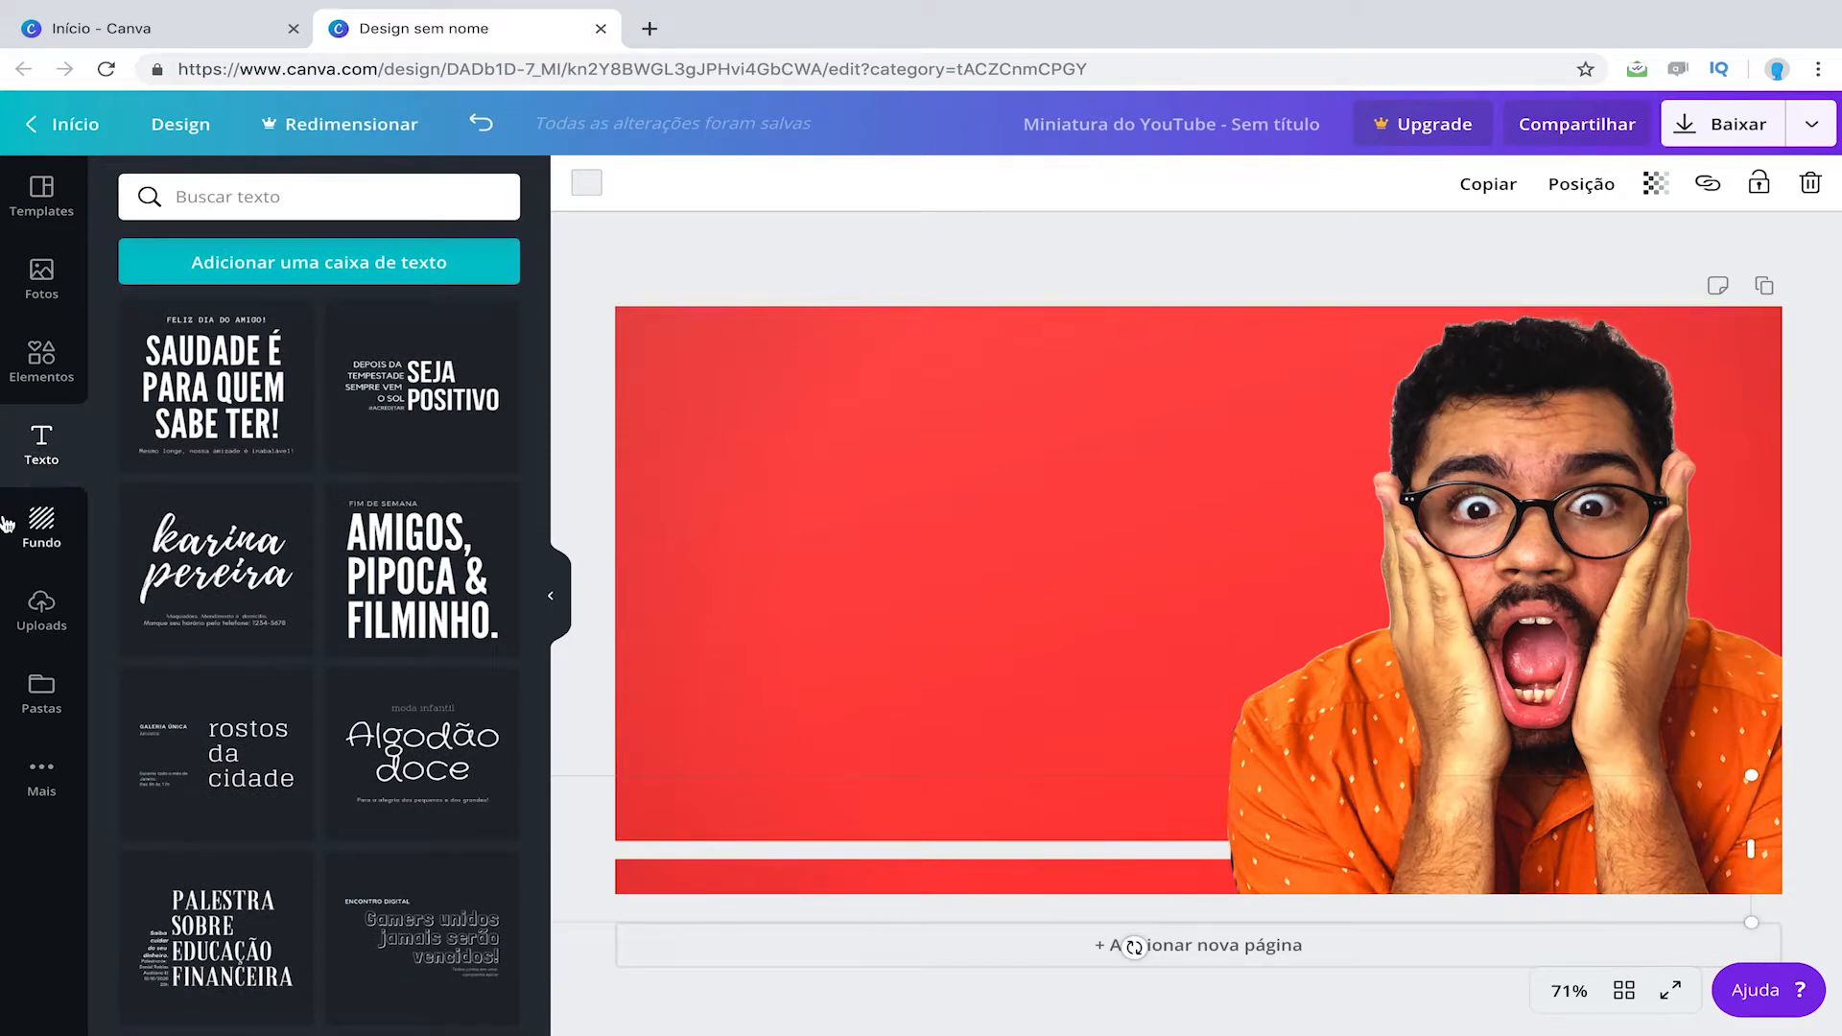
scroll(255, 703, down, 1)
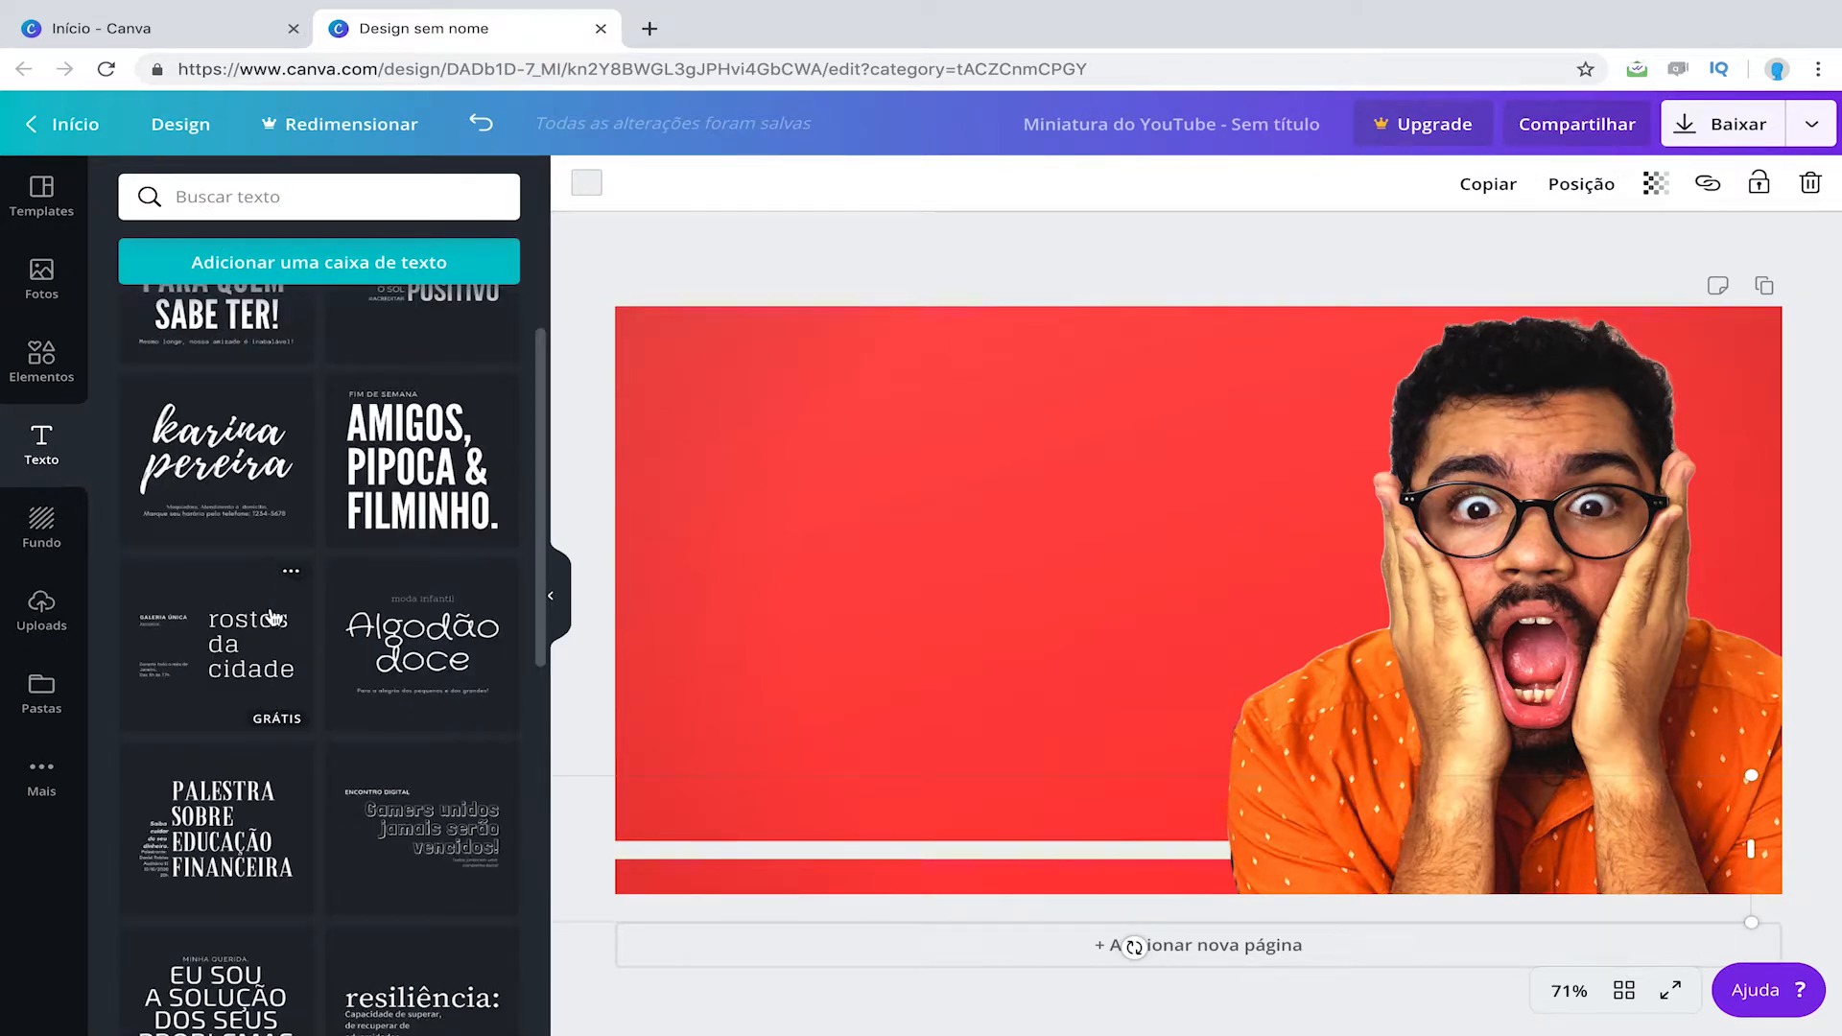
scroll(330, 662, down, 10)
scroll(329, 662, down, 5)
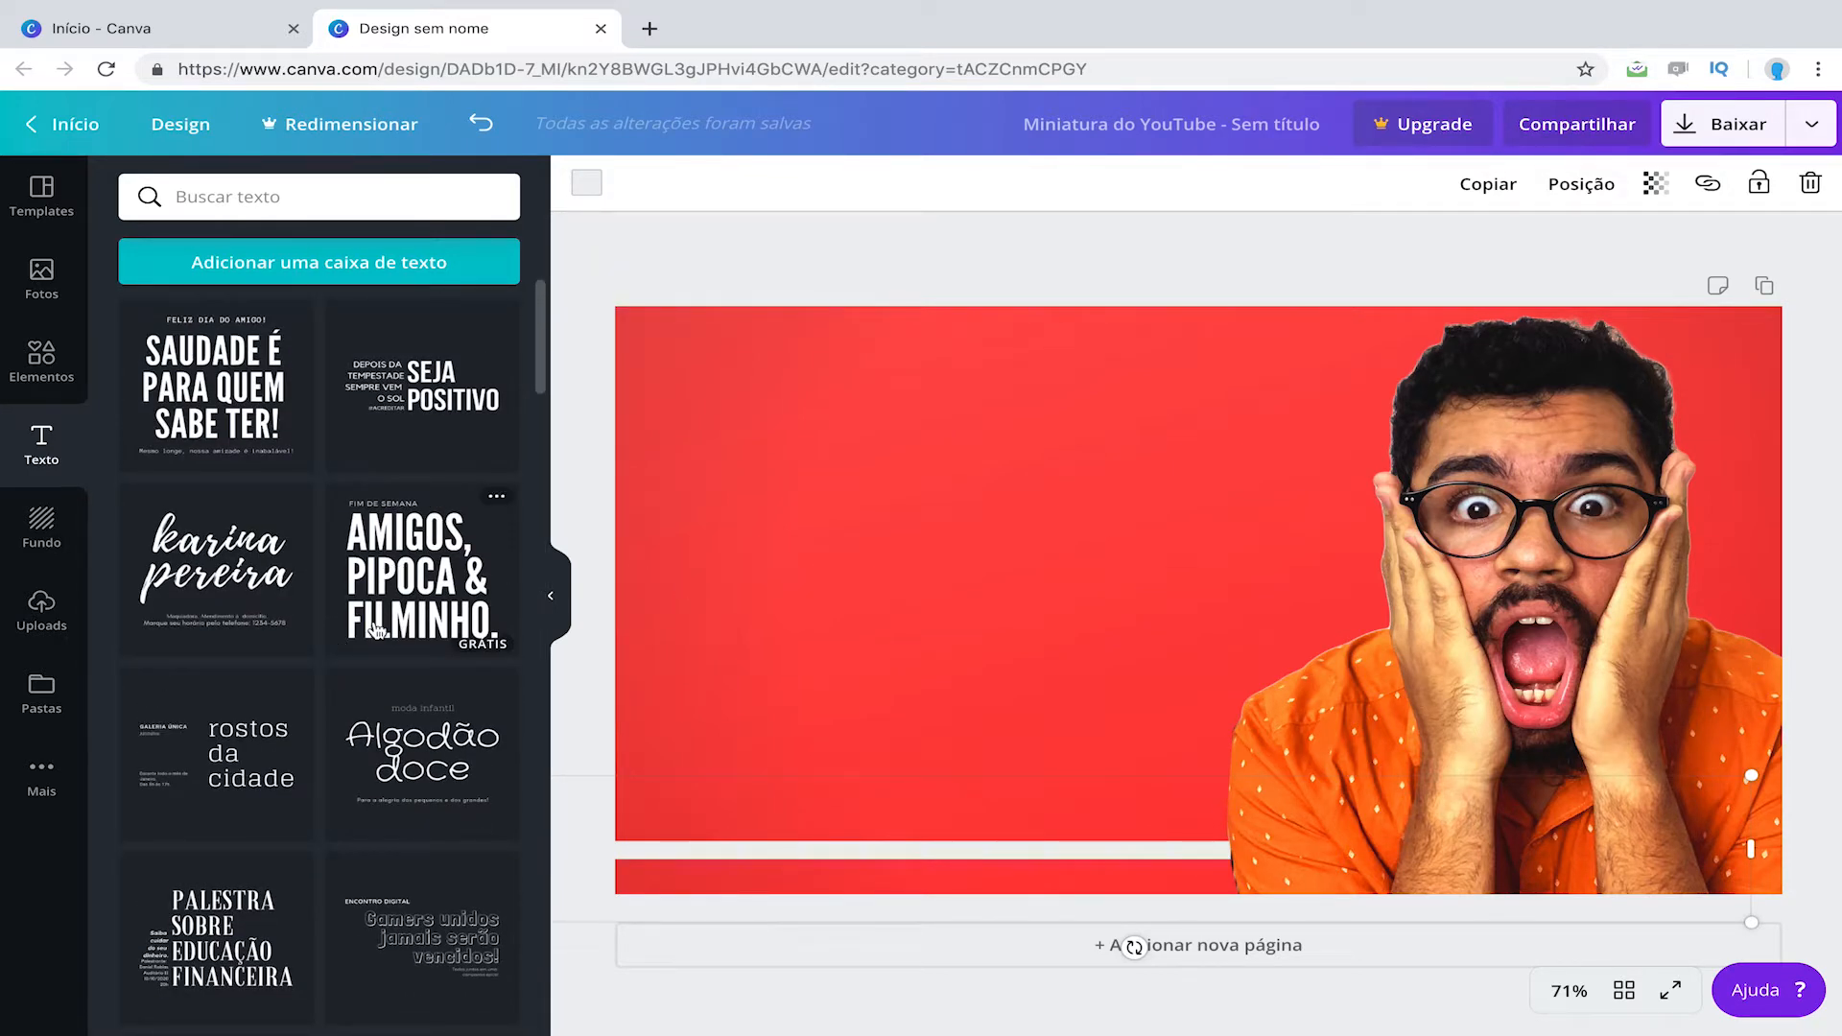
click(465, 617)
drag(1012, 608, 944, 647)
Step: Replace the large heading with "O YOUTUBE ME ENGANOU?." and enlarge the text group to a heading size of 137
double_click(961, 494)
click(984, 577)
drag(1152, 761, 735, 459)
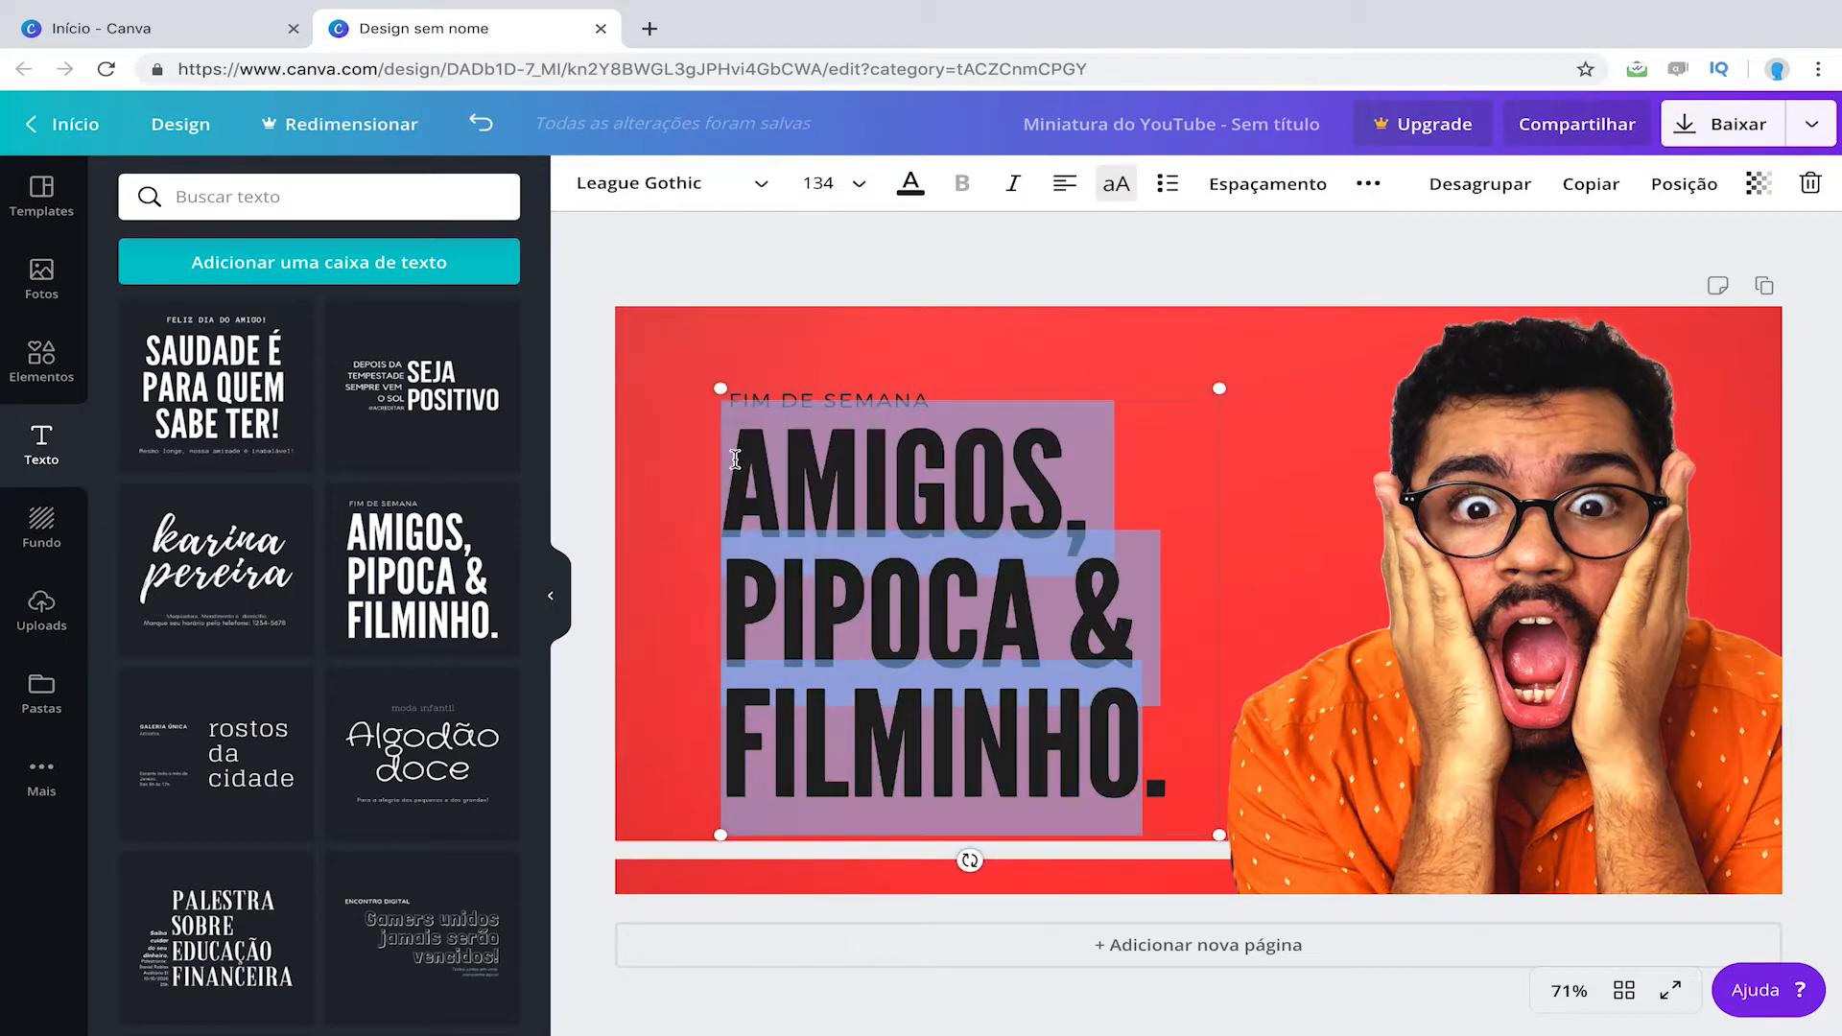
text(O YOUTUBE ME ENGANOU?.)
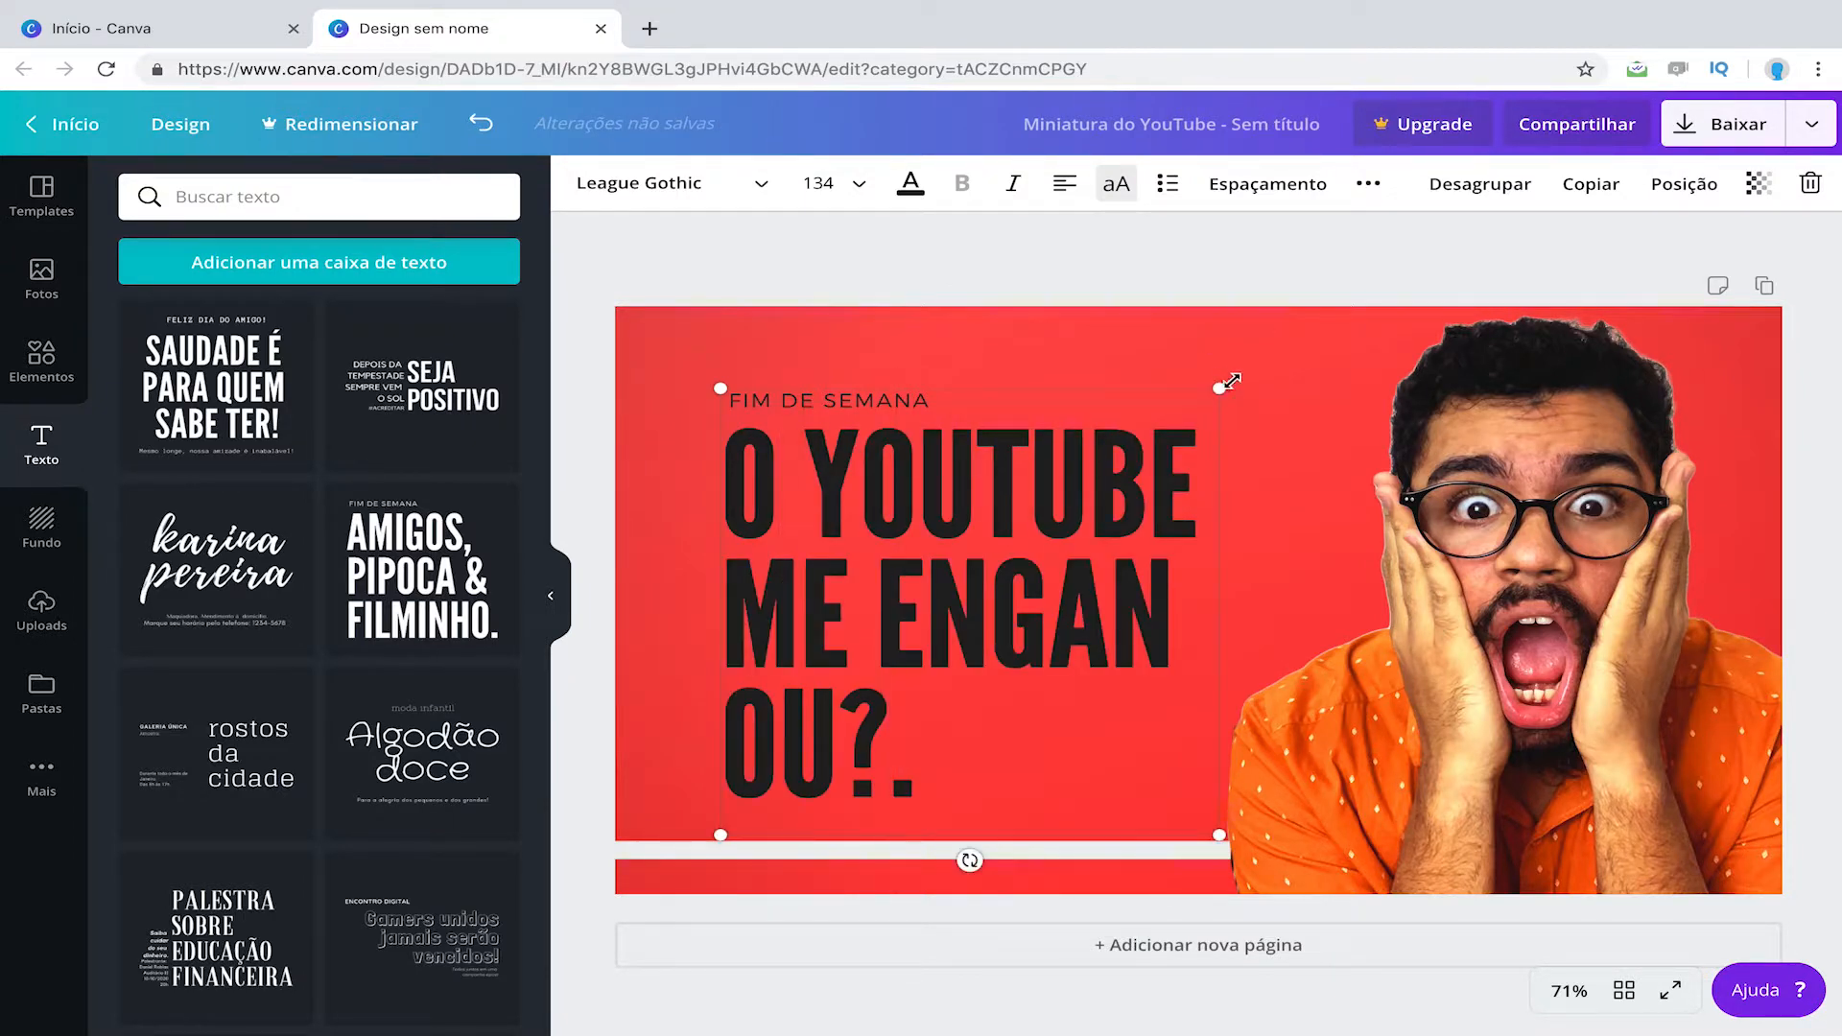
drag(1231, 381, 1339, 470)
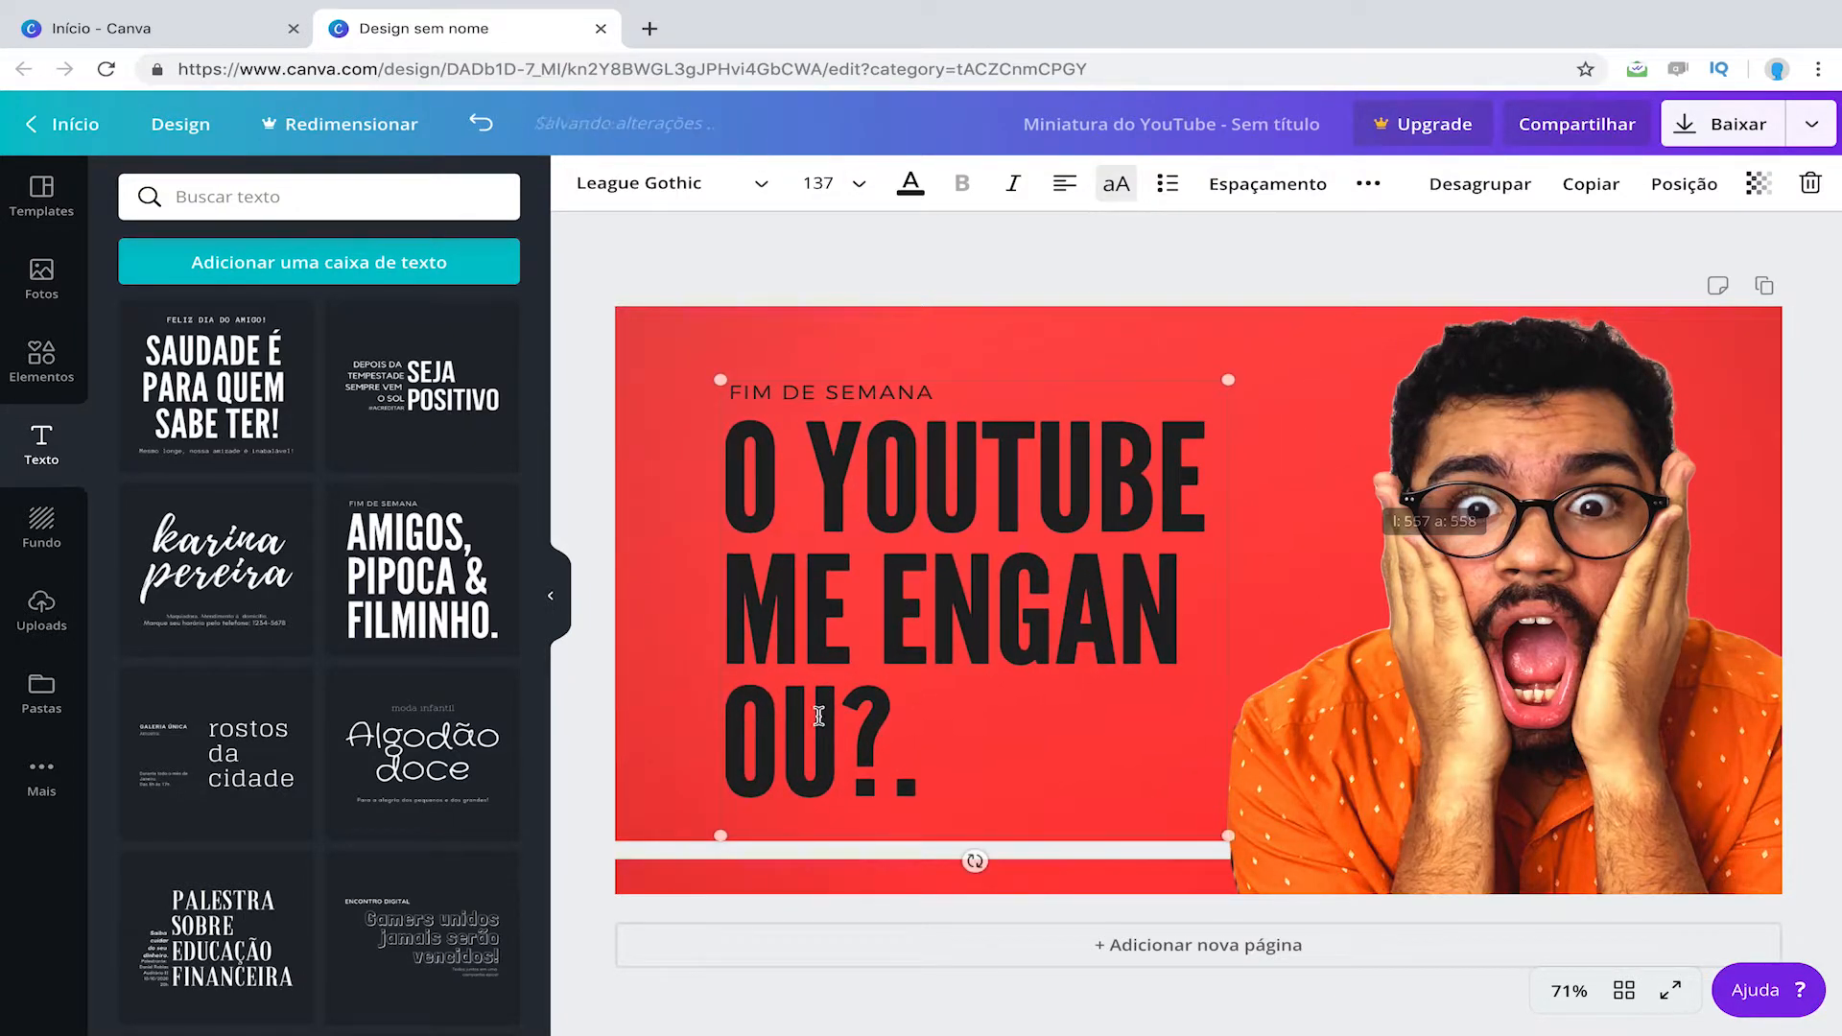
Step: Set the font size of the "O YOUTUBE ME ENGANOU?." heading to 36
drag(943, 789, 736, 431)
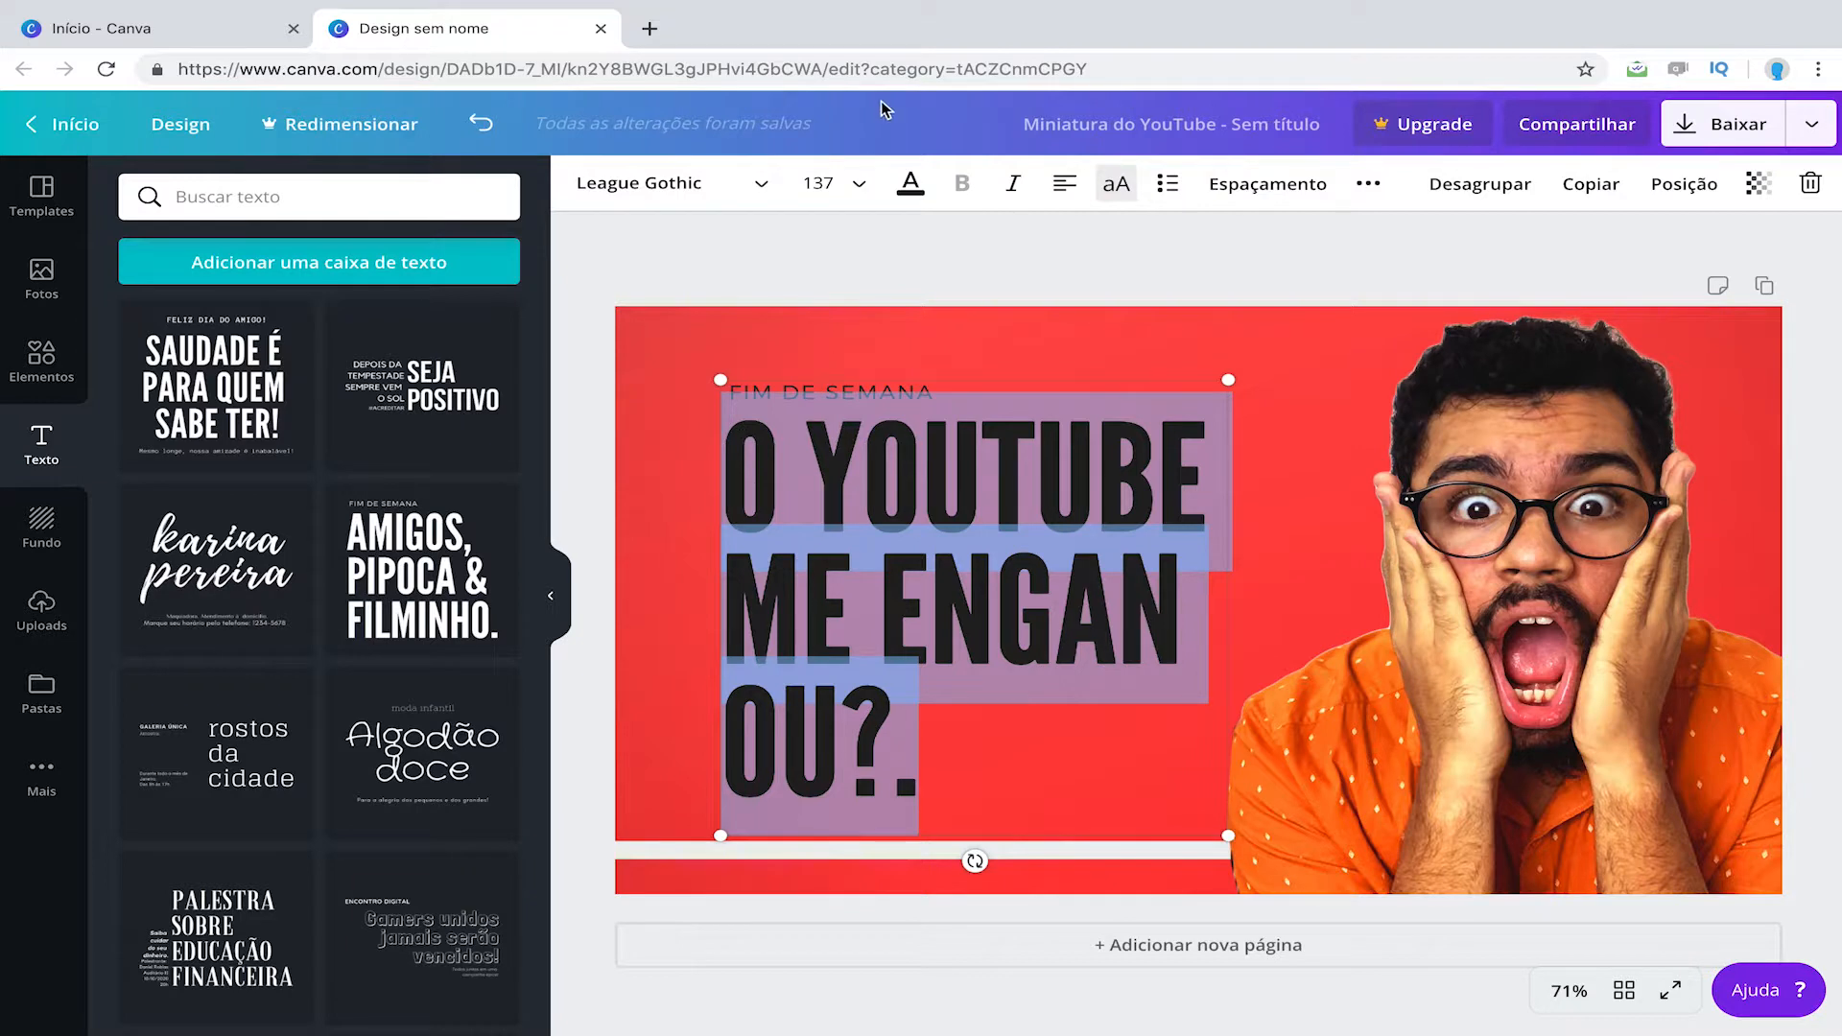
click(854, 184)
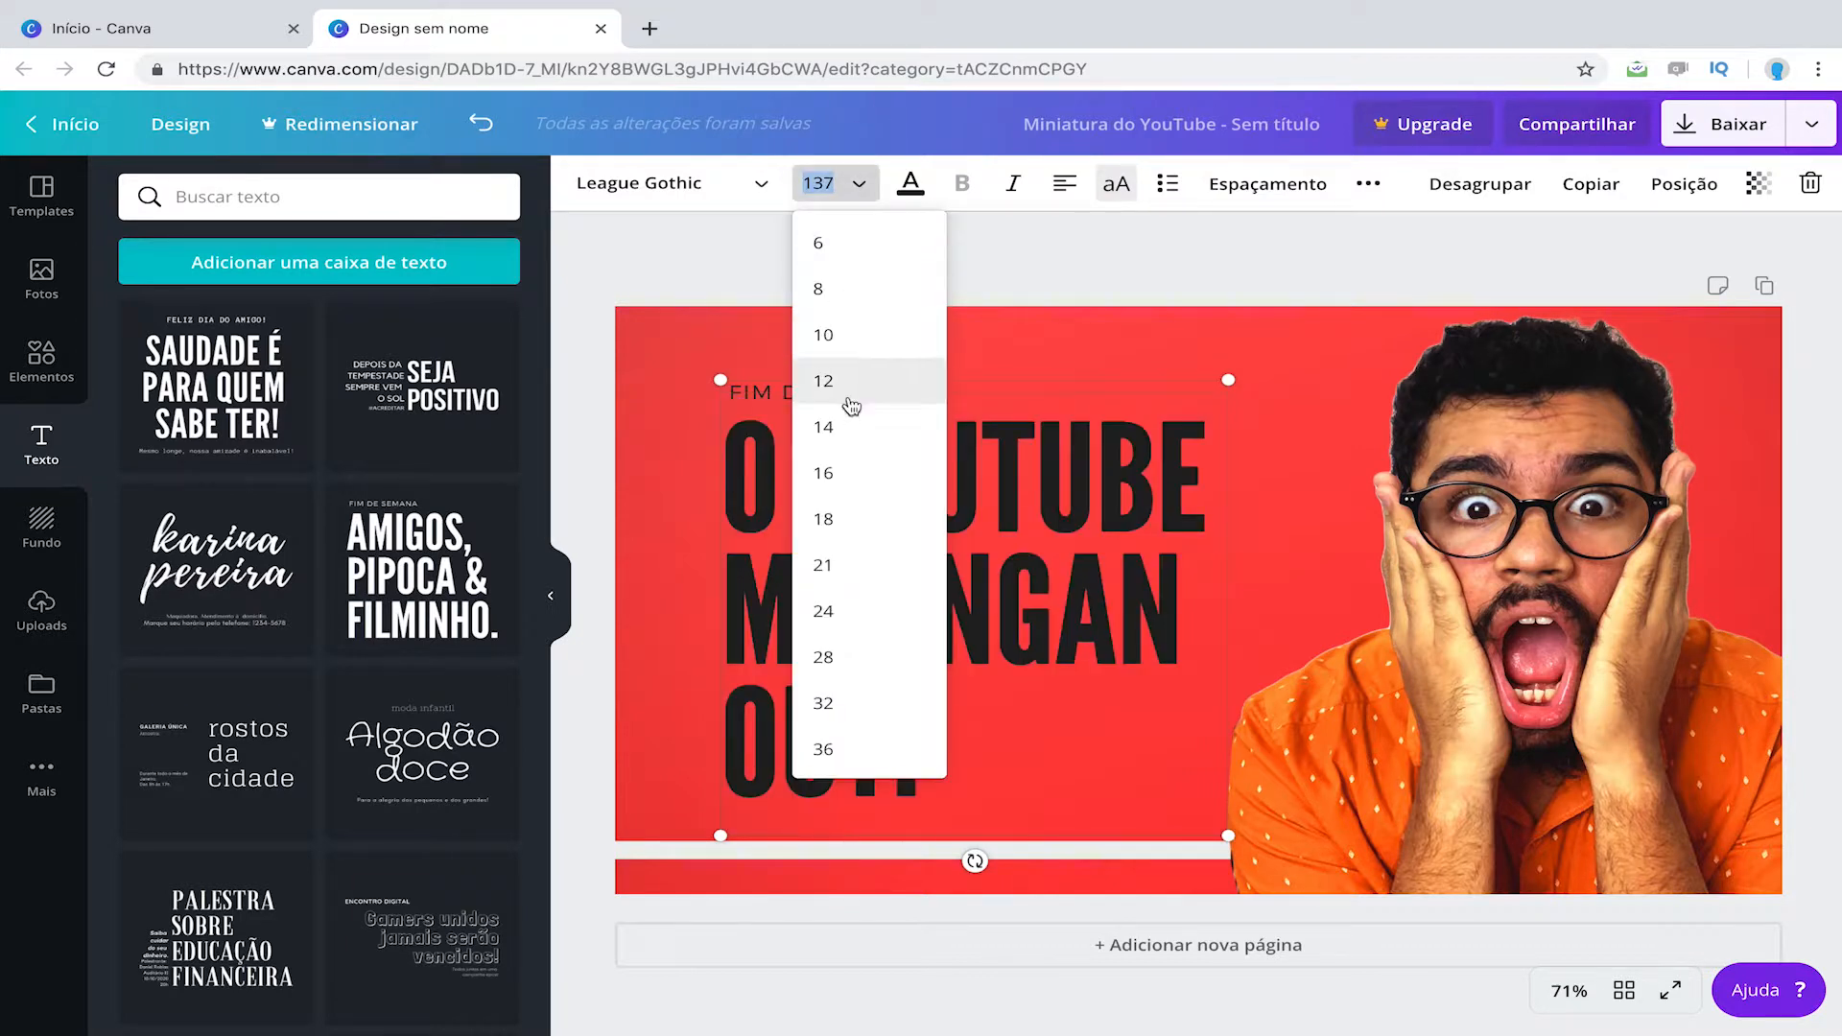
click(857, 750)
click(805, 183)
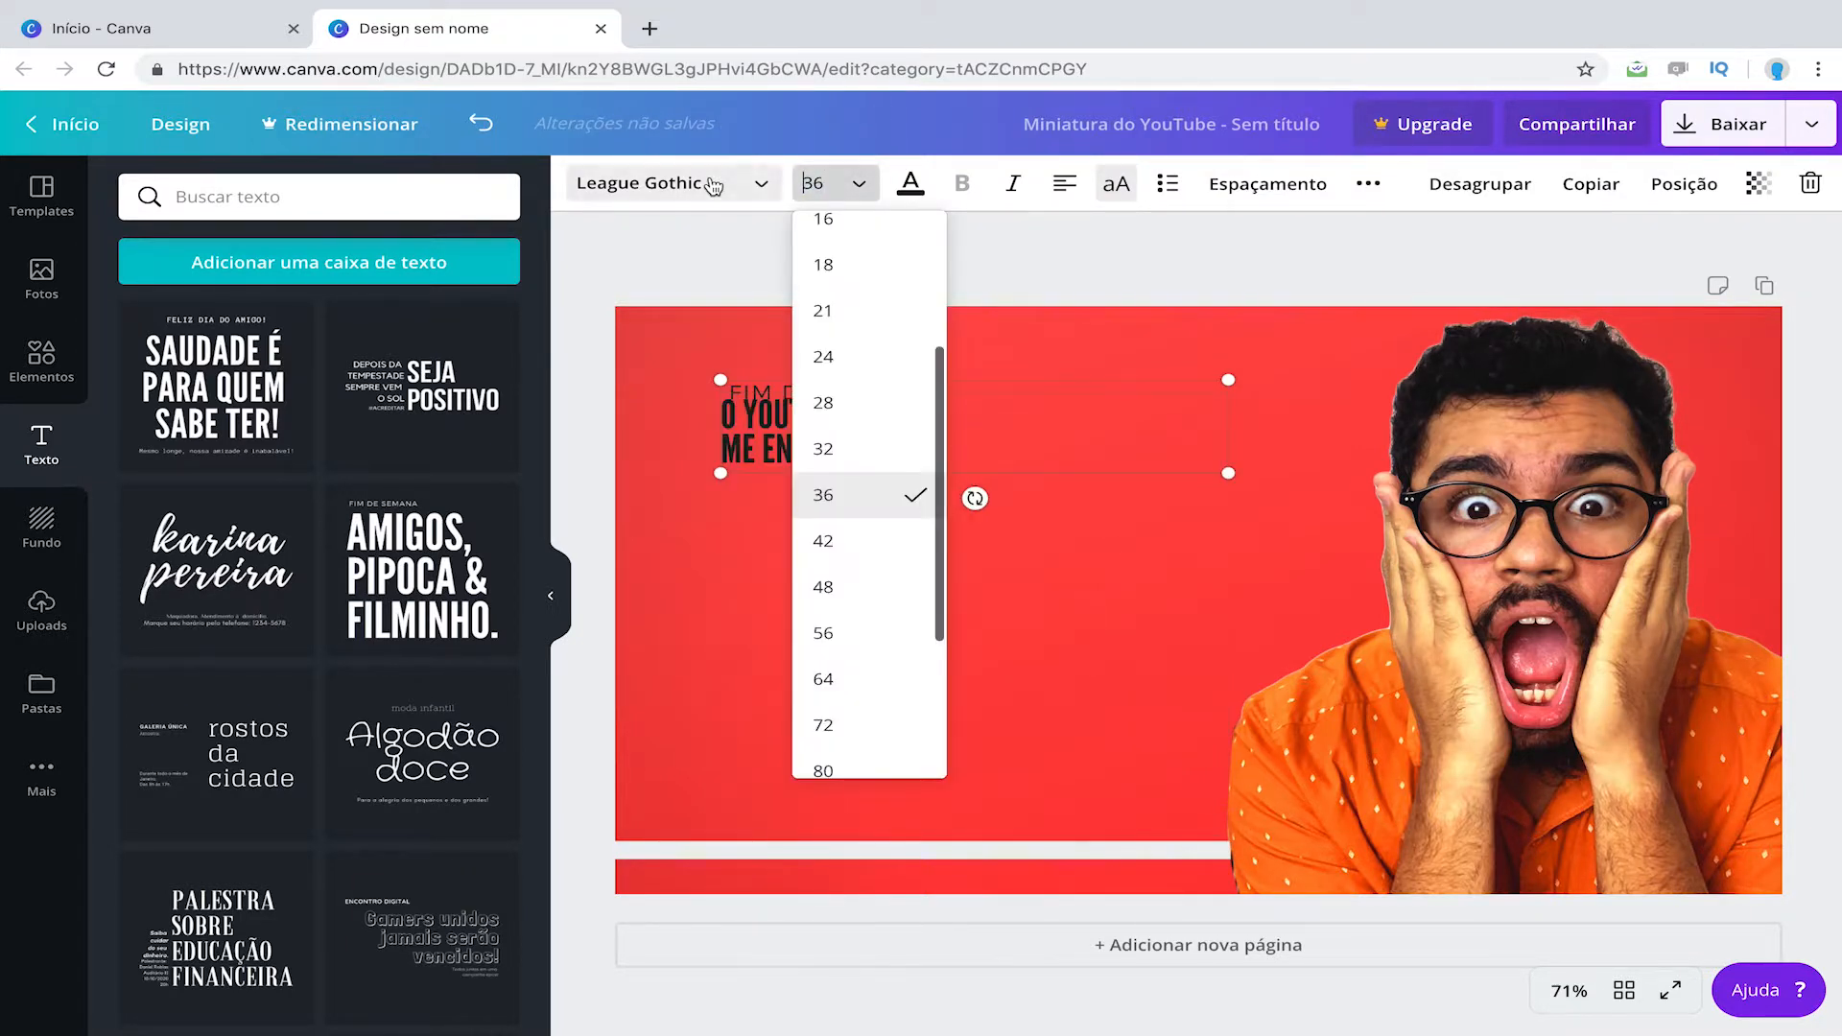
text(1)
Step: Delete the "FIM DE SEMANA" line above the heading and the full stop after "O YOUTUBE ME ENGANOU?"
drag(1126, 476, 741, 478)
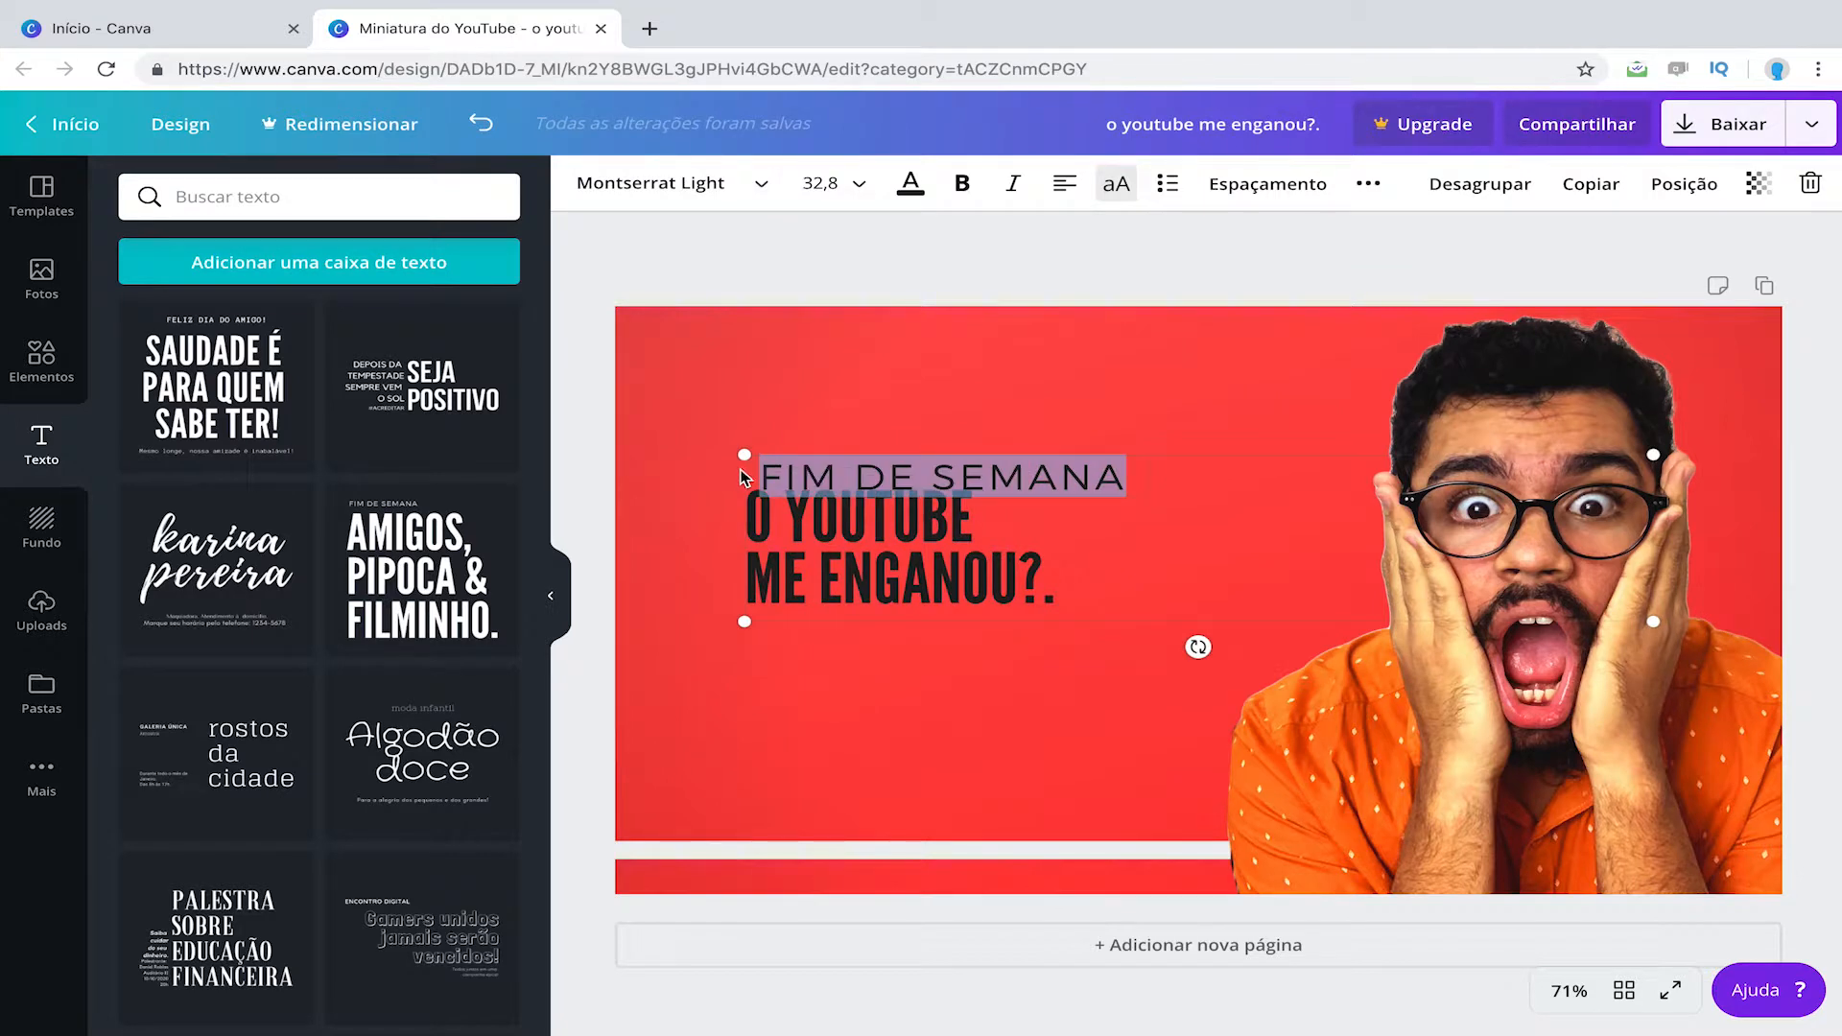
key(BackSpace)
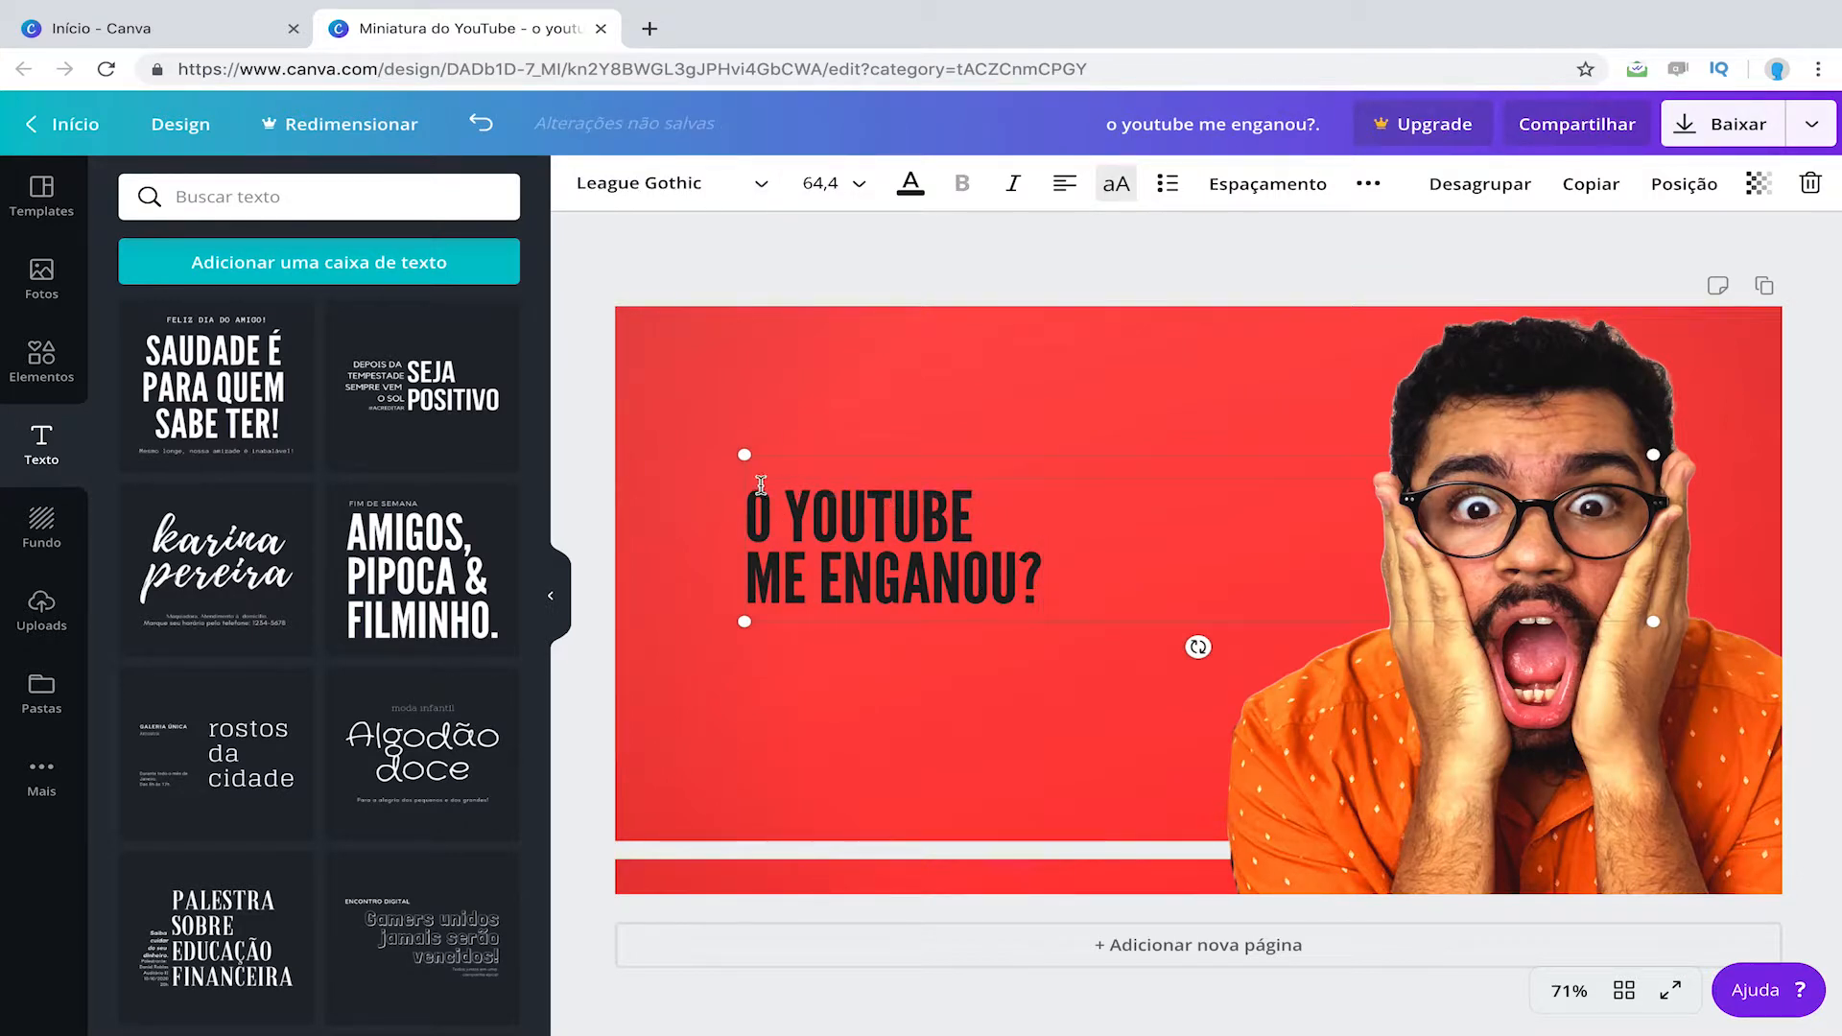
Step: Enlarge the "O YOUTUBE ME ENGANOU?" heading to size 155 and place it in the thumbnail's upper-left area beside the man
drag(744, 622, 444, 808)
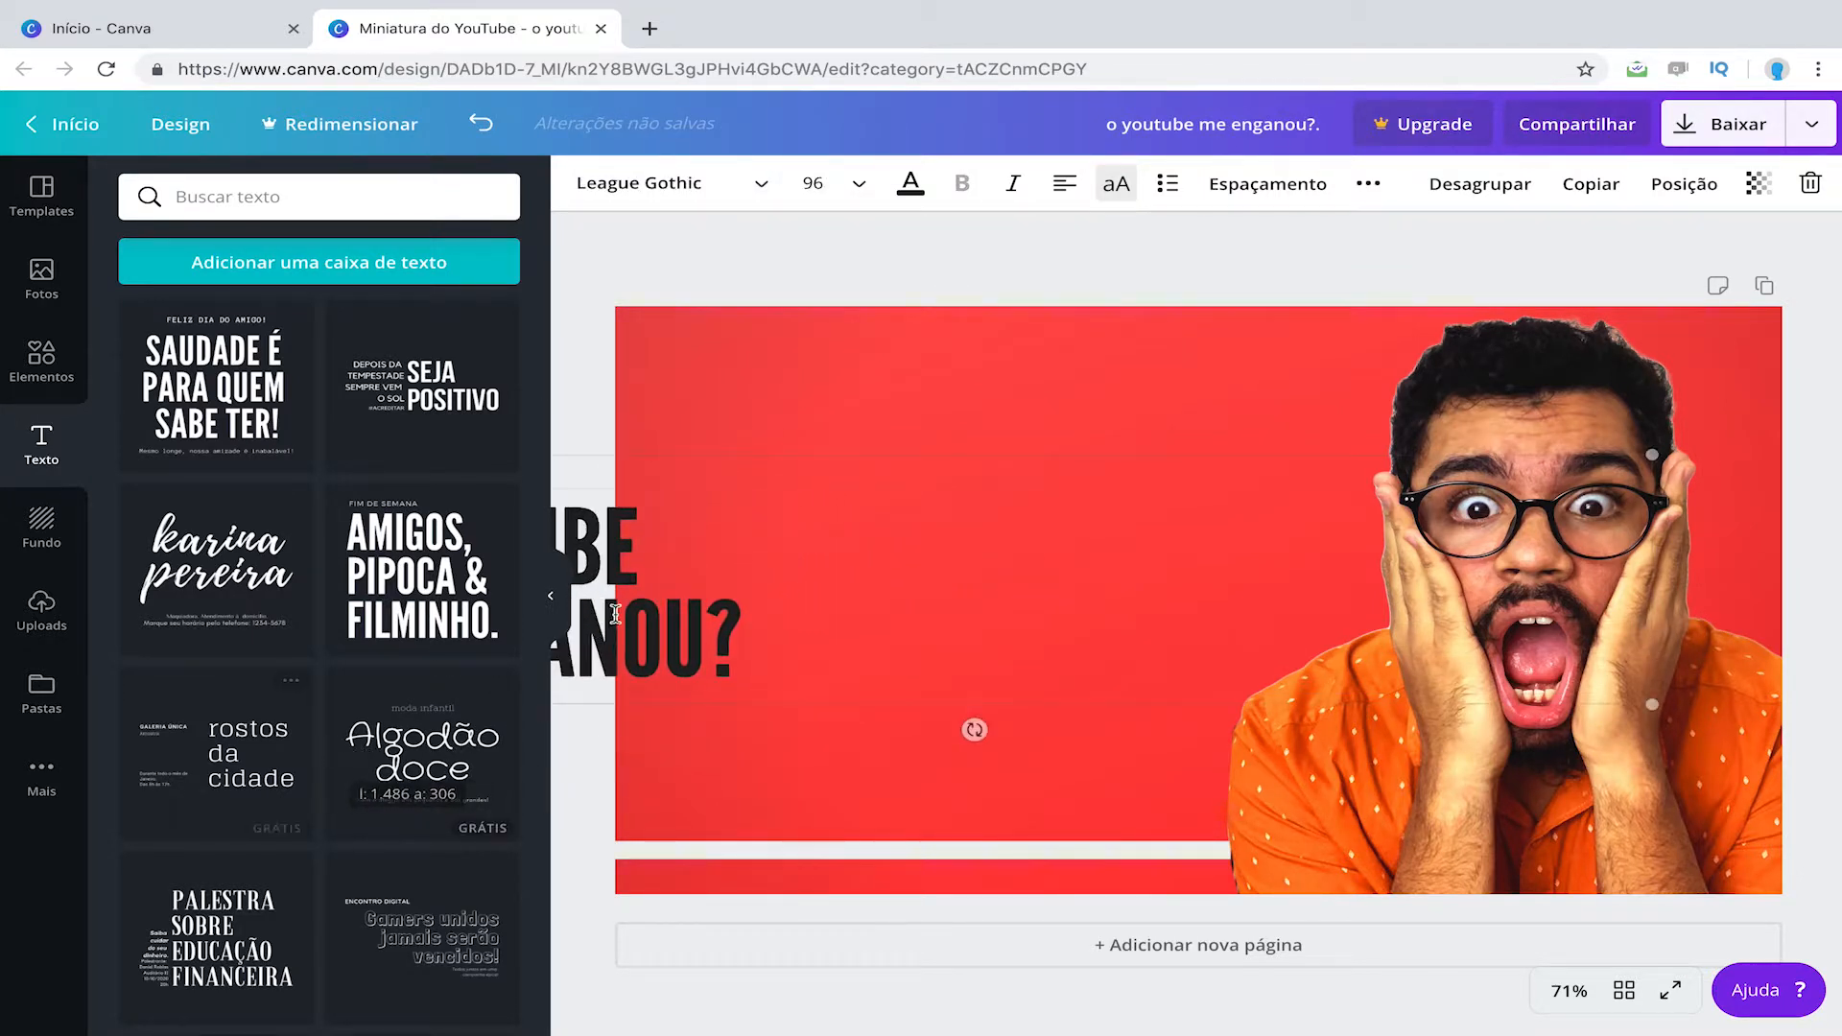
drag(639, 474, 1130, 407)
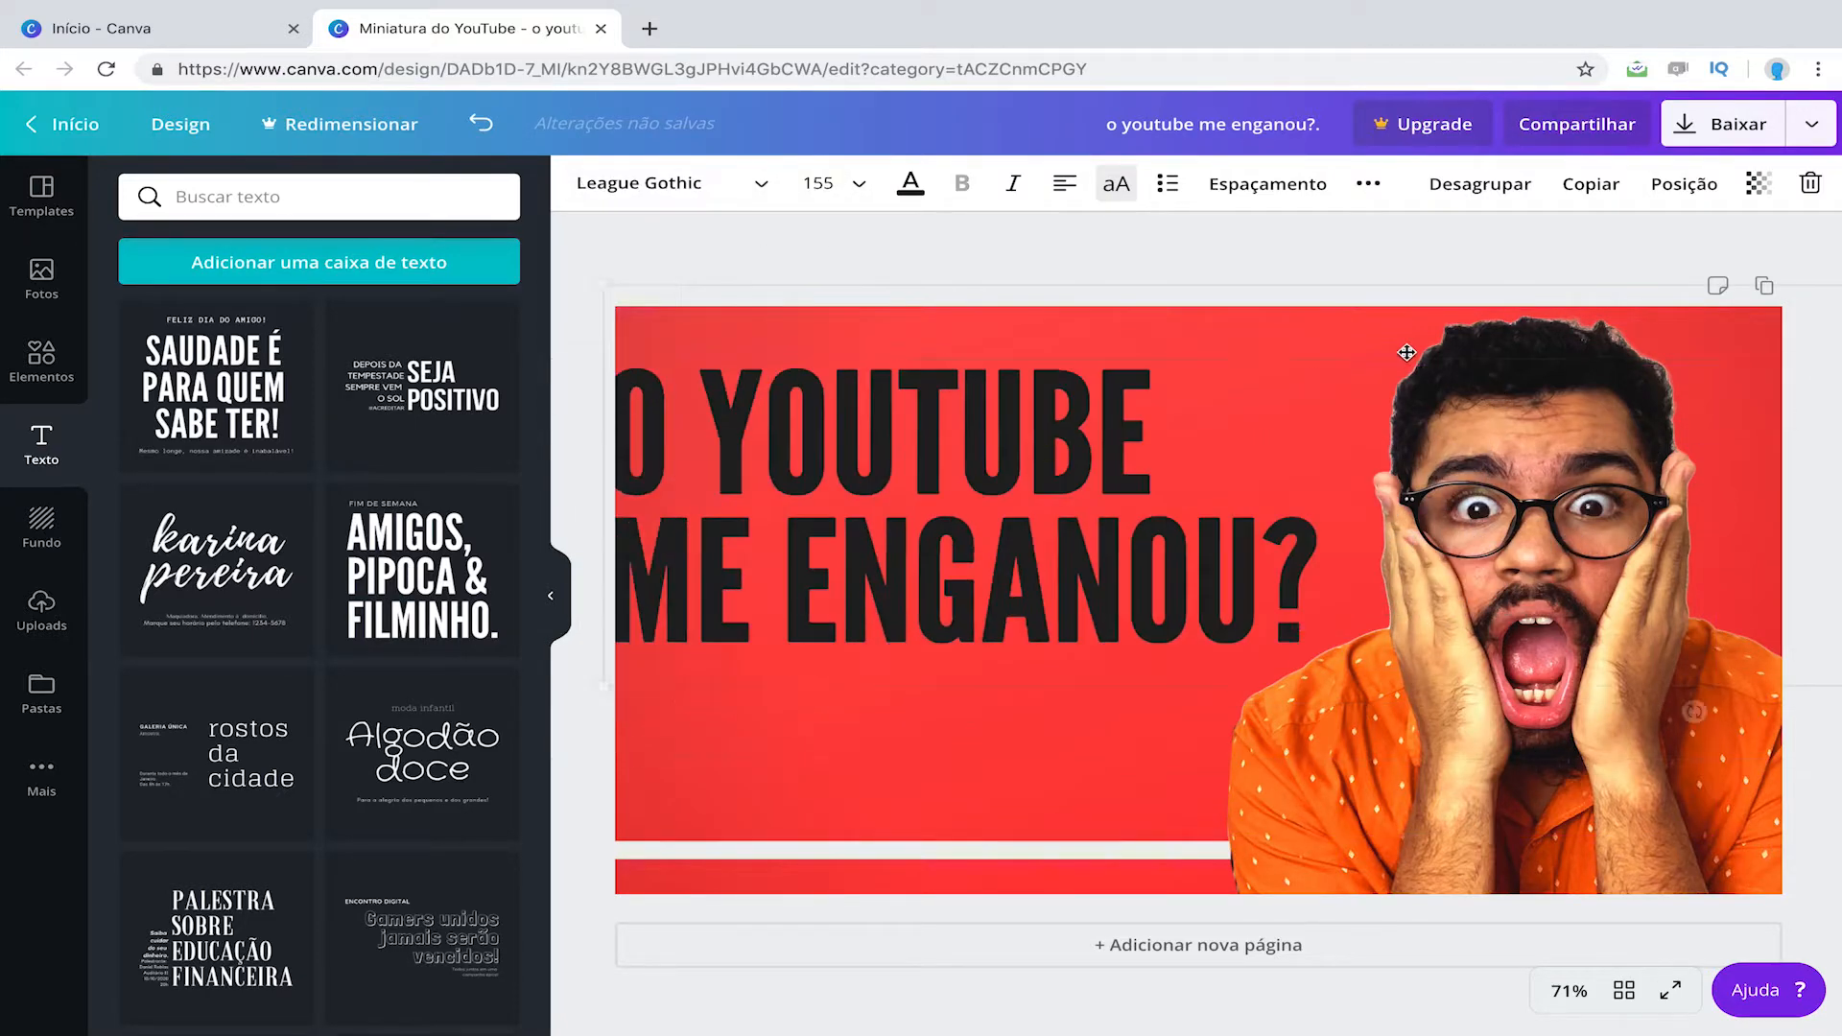
drag(1402, 354, 1351, 332)
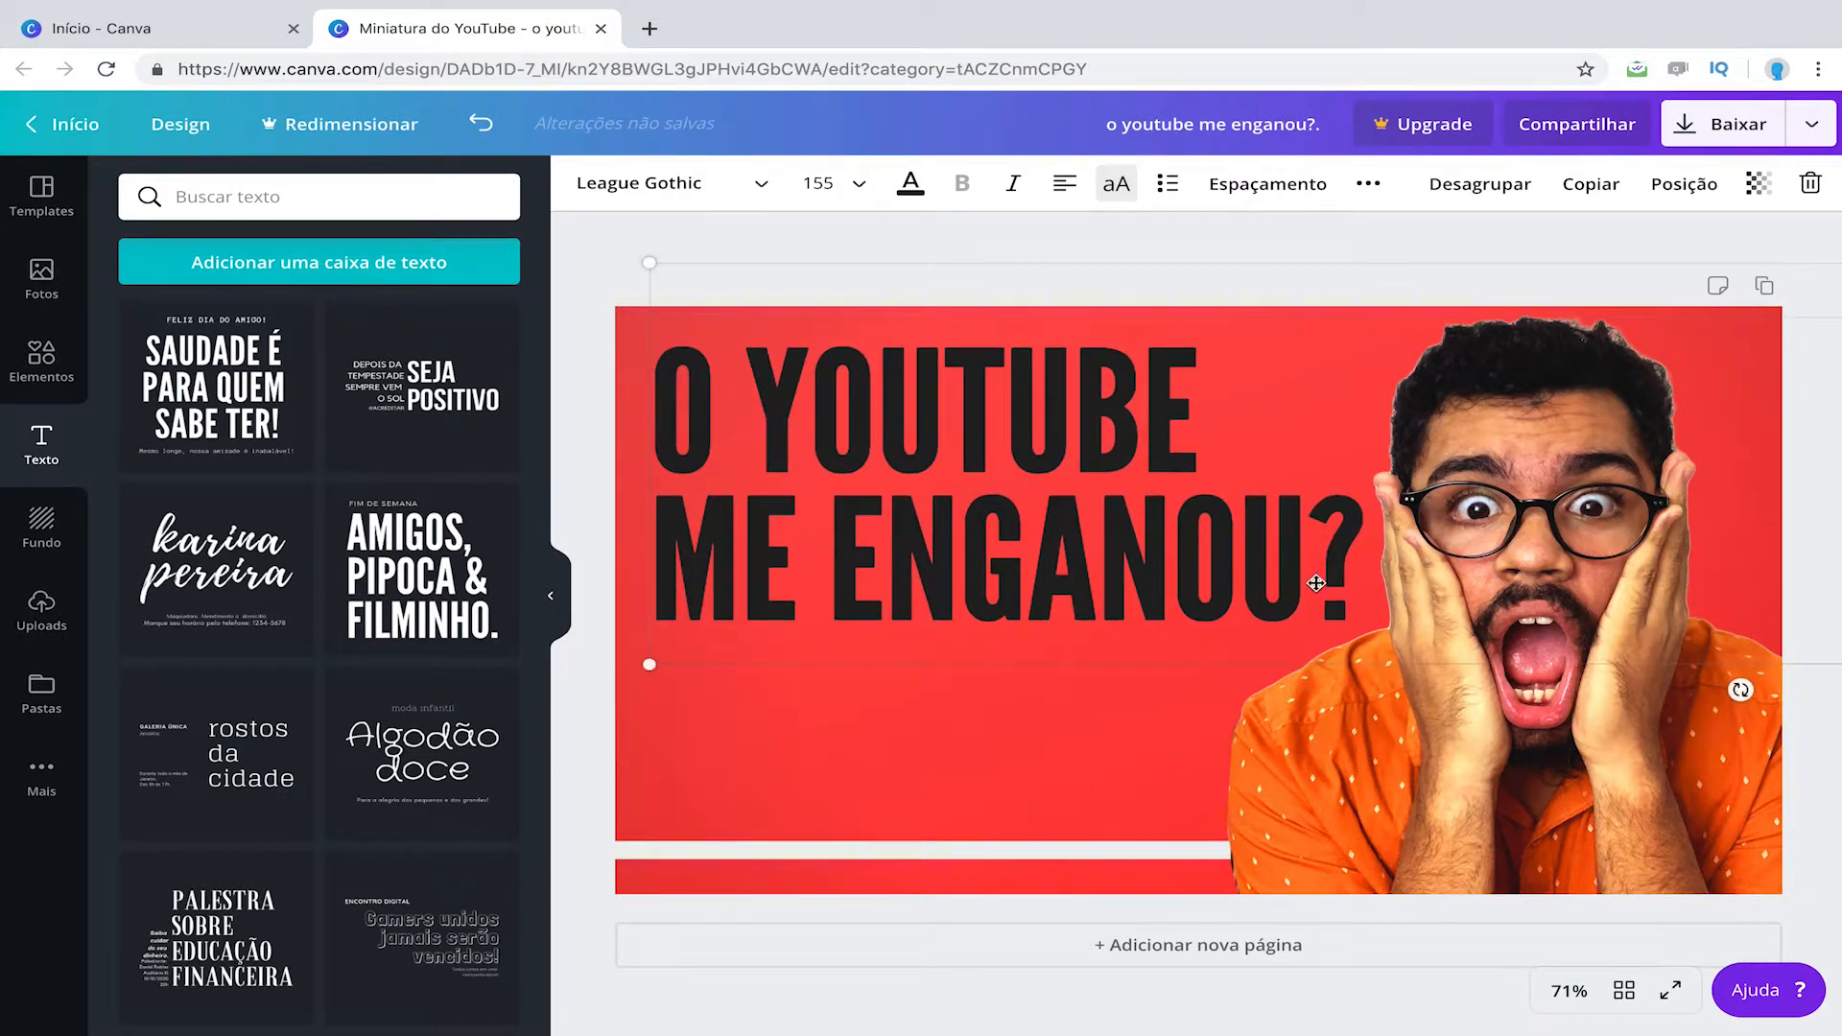
Step: Try the Adigiana Toybox and Adumu Regular fonts on the heading, and return it to League Gothic
click(1232, 540)
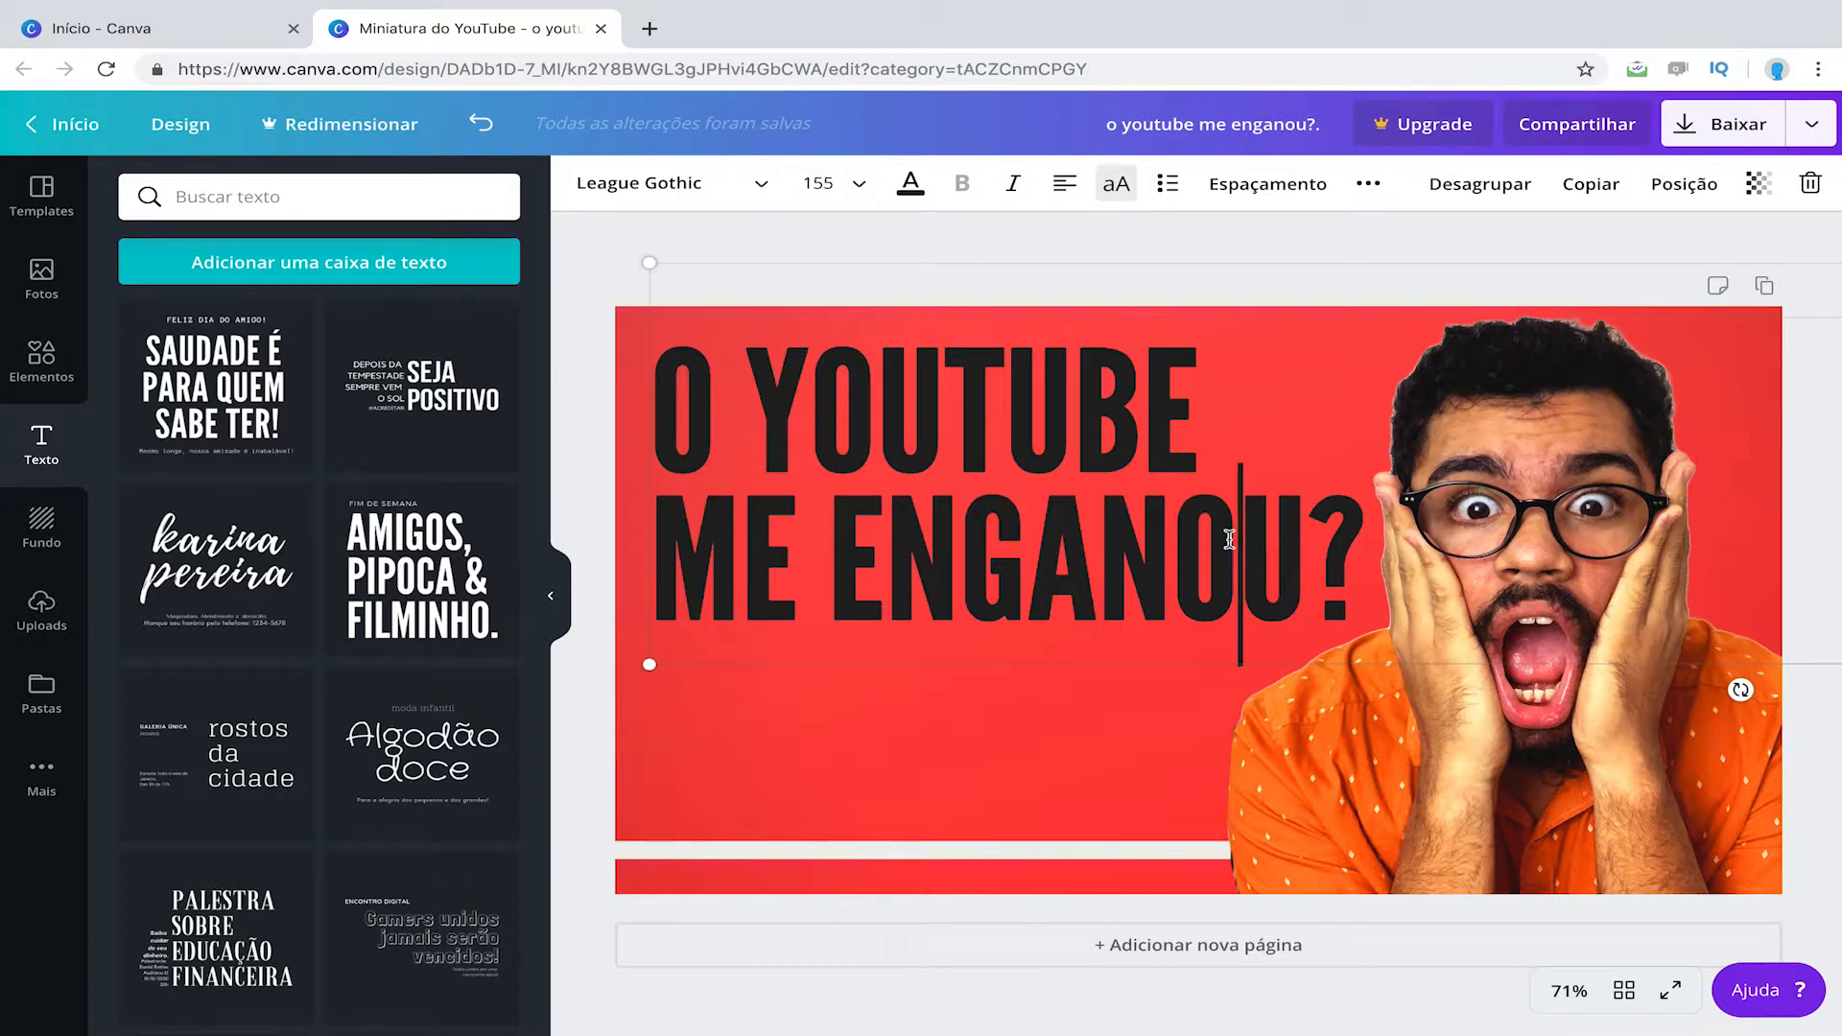
drag(1367, 566, 583, 238)
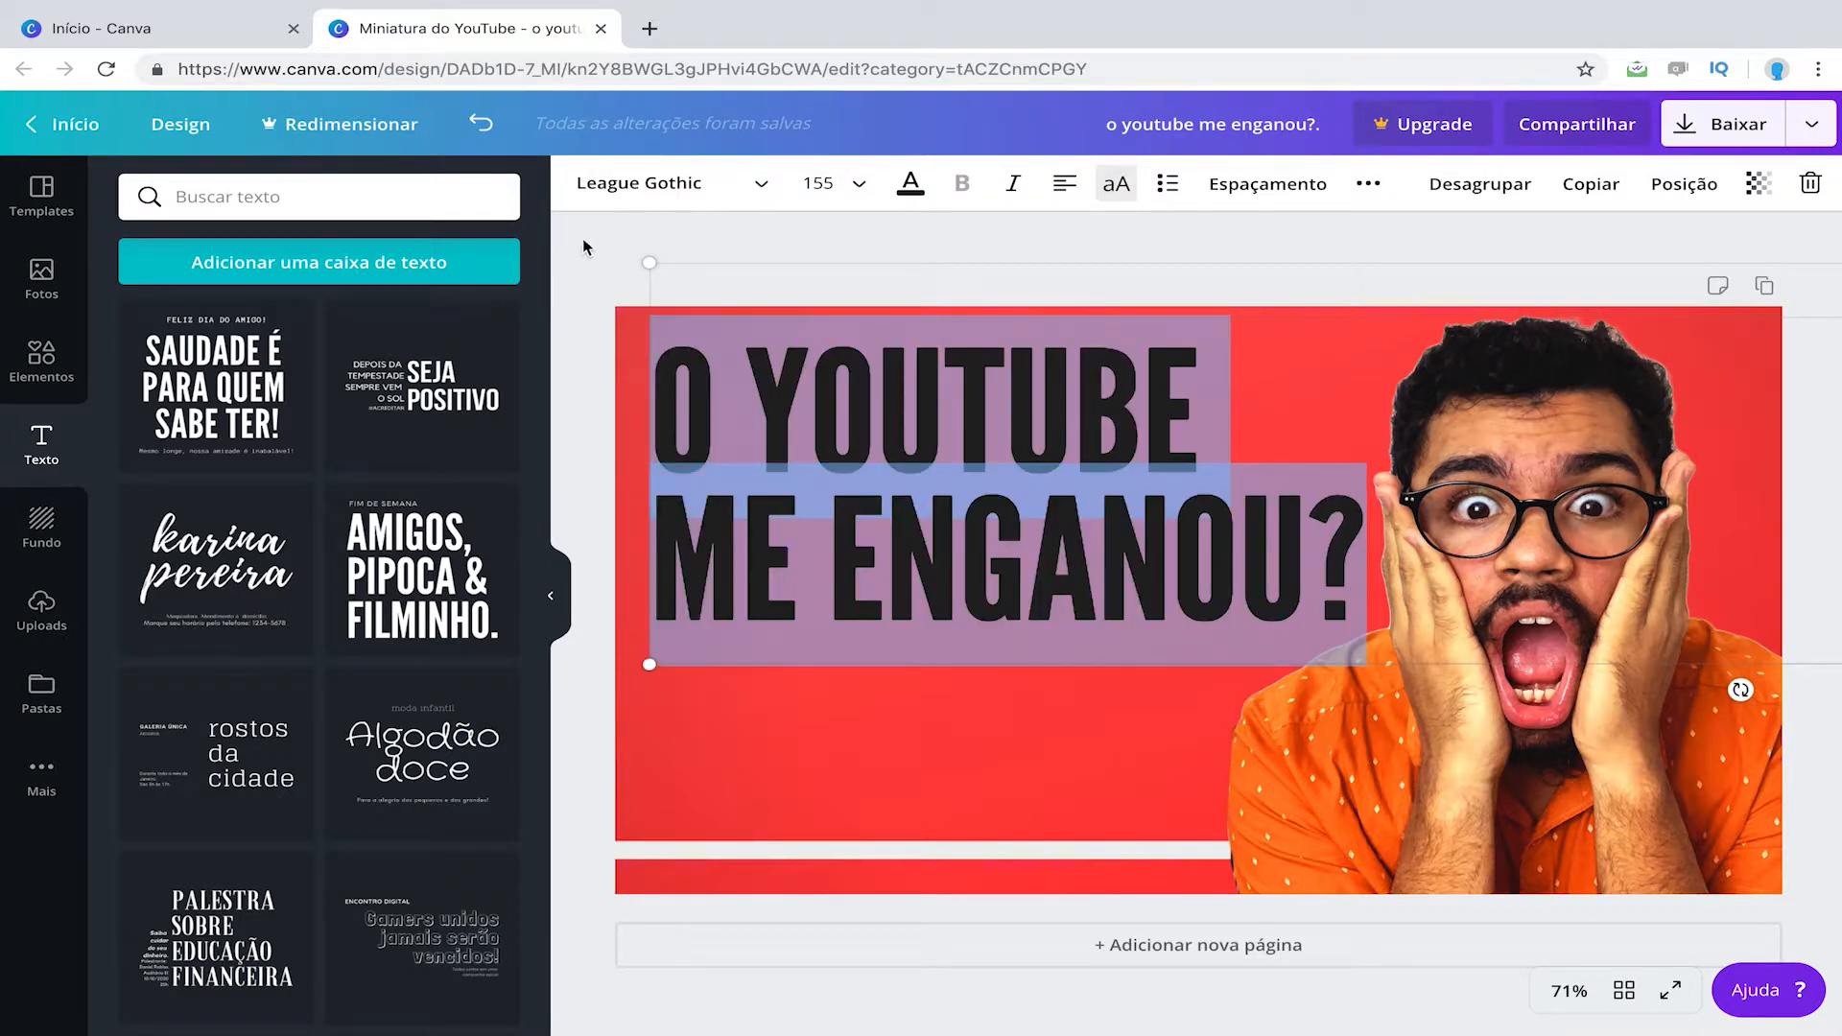
click(753, 189)
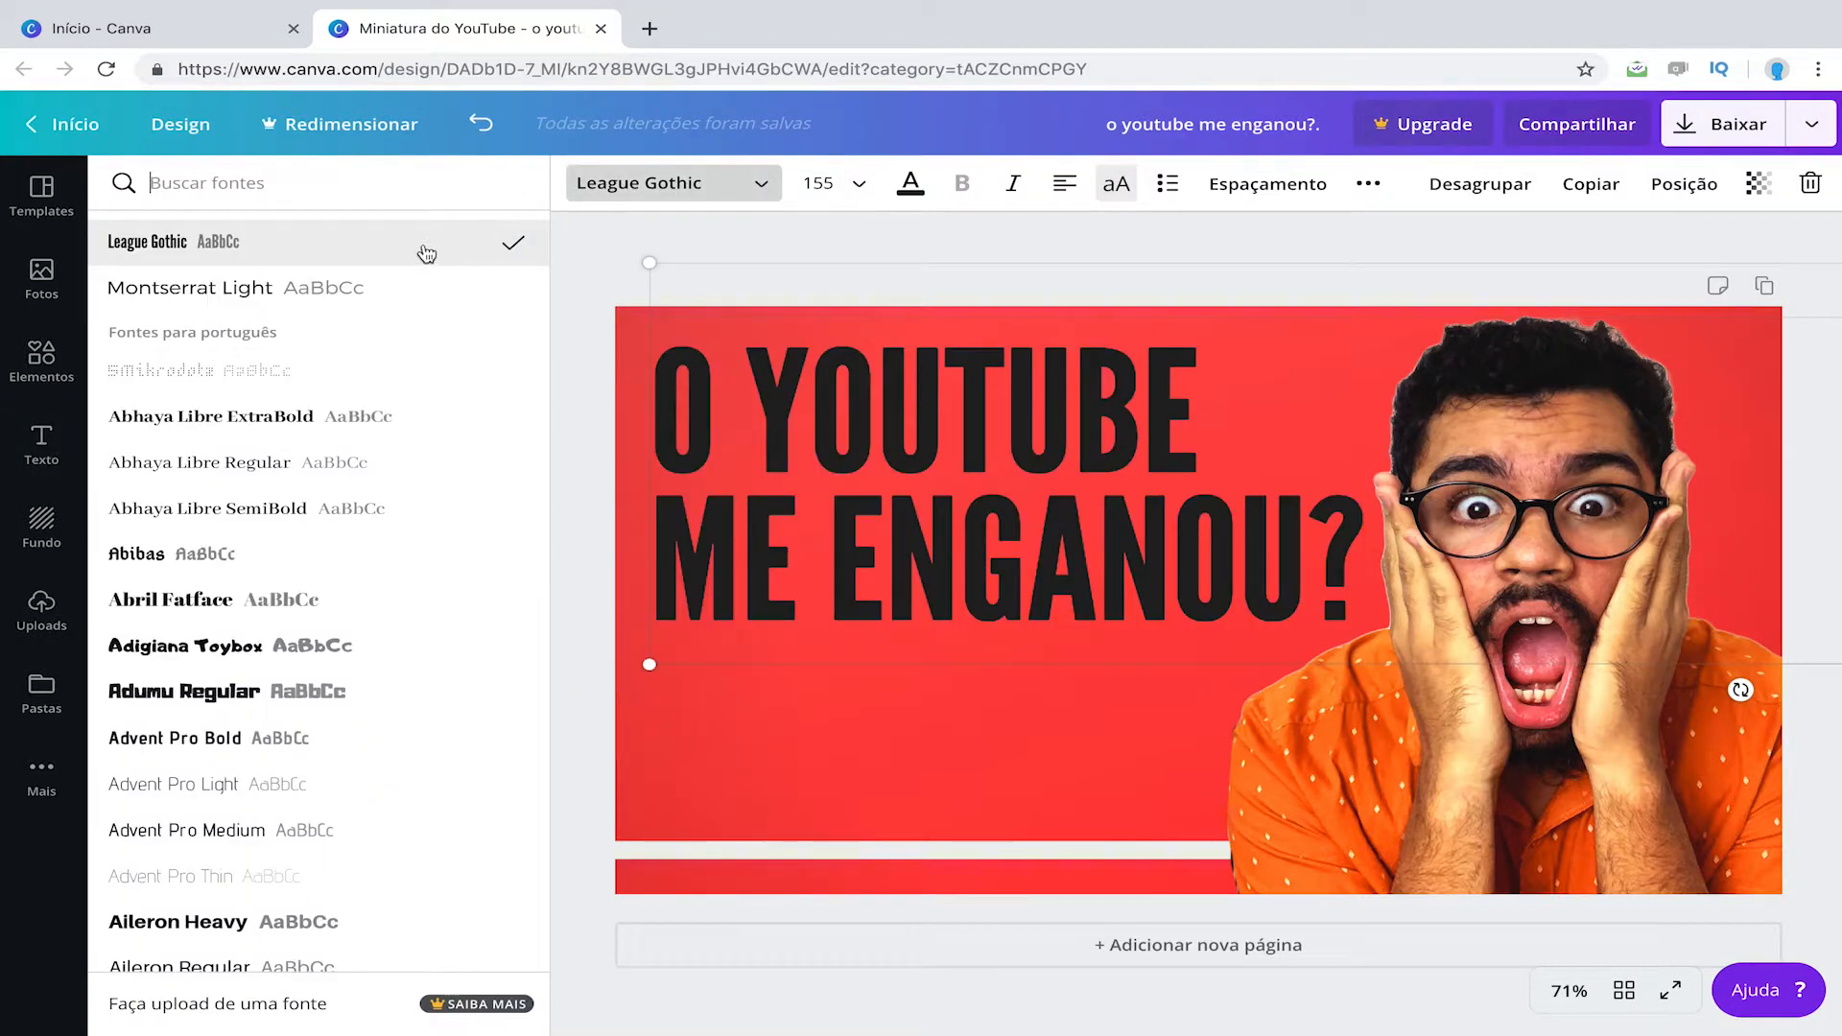
scroll(283, 480, down, 4)
scroll(278, 460, up, 1)
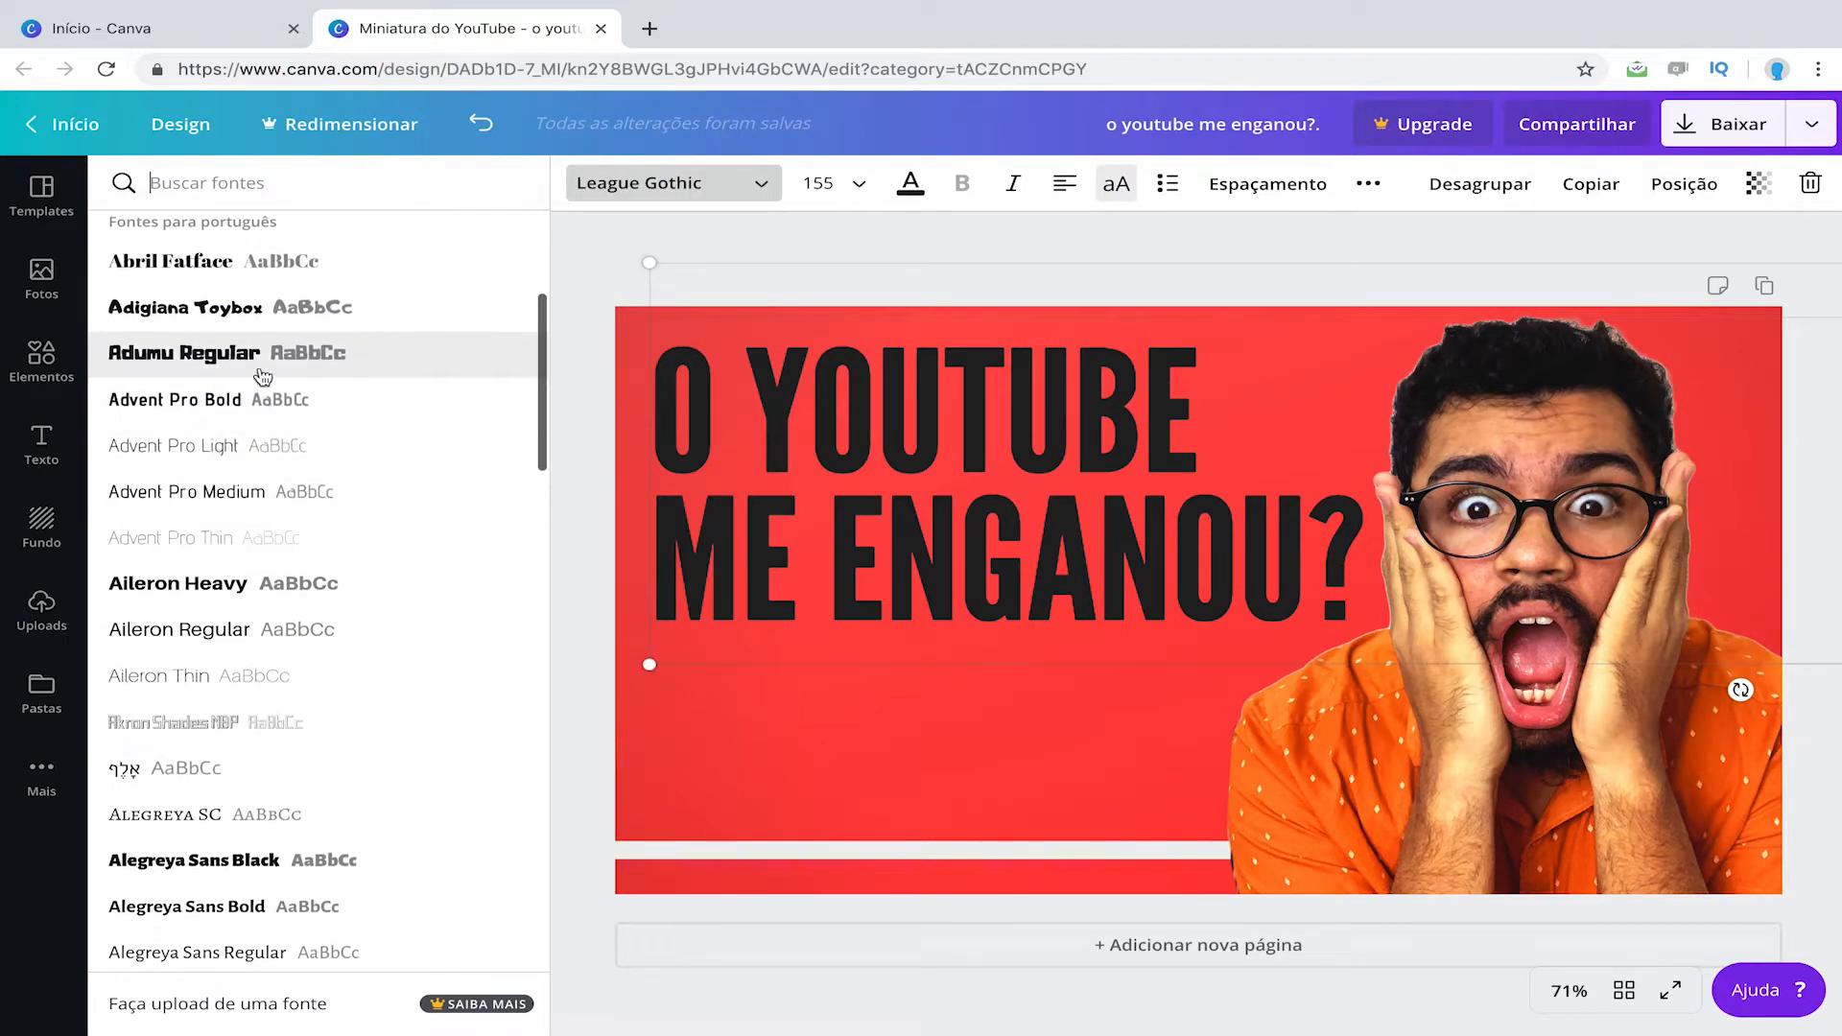
click(246, 323)
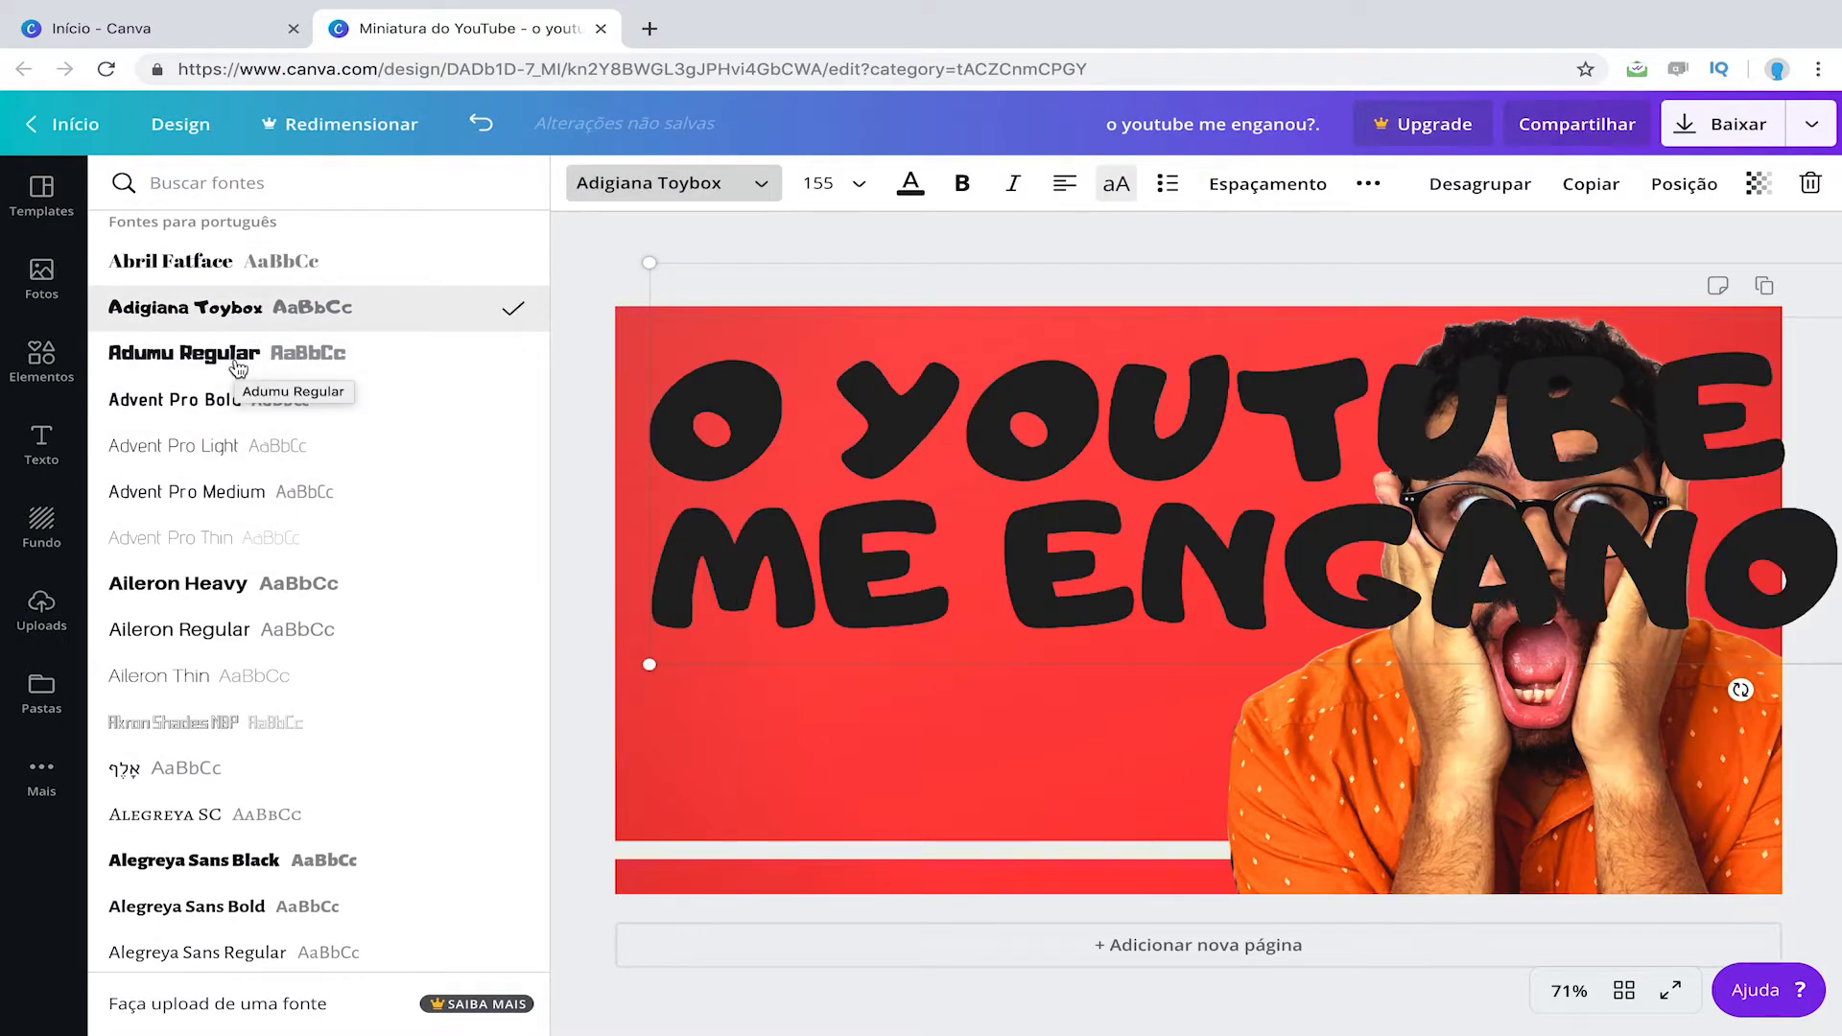
click(238, 355)
scroll(216, 350, up, 4)
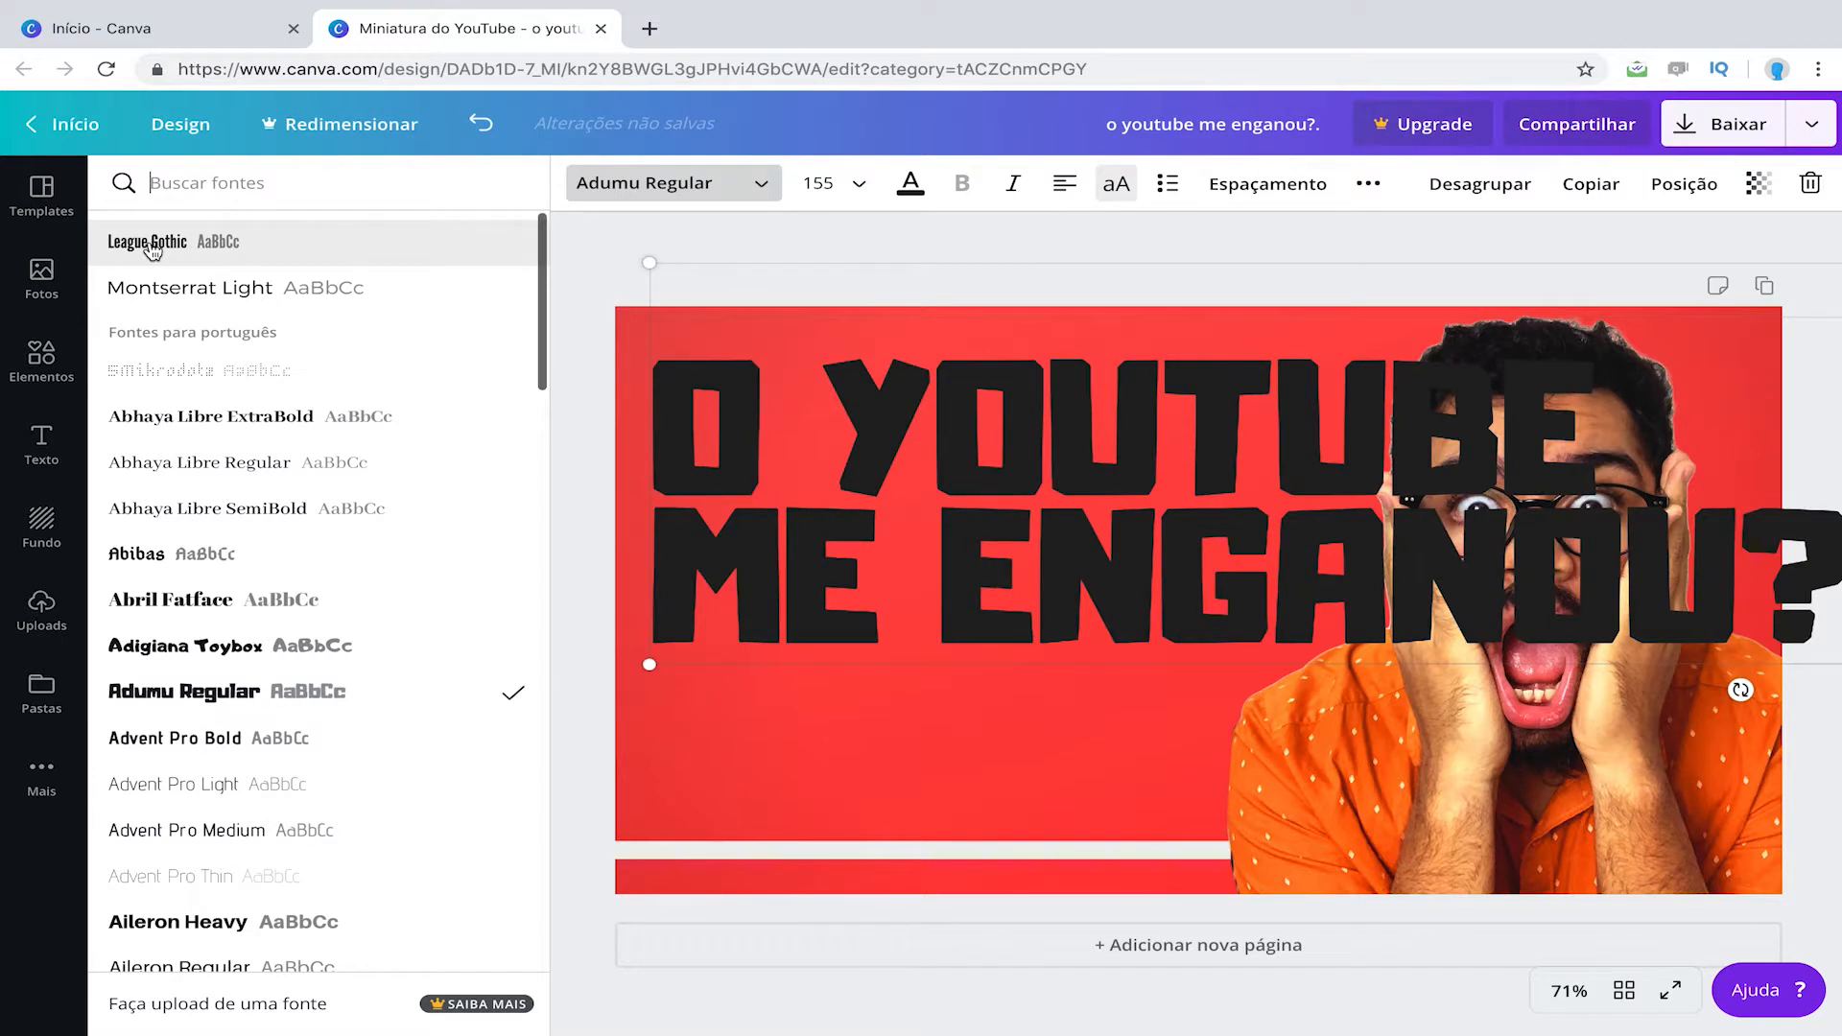
click(151, 247)
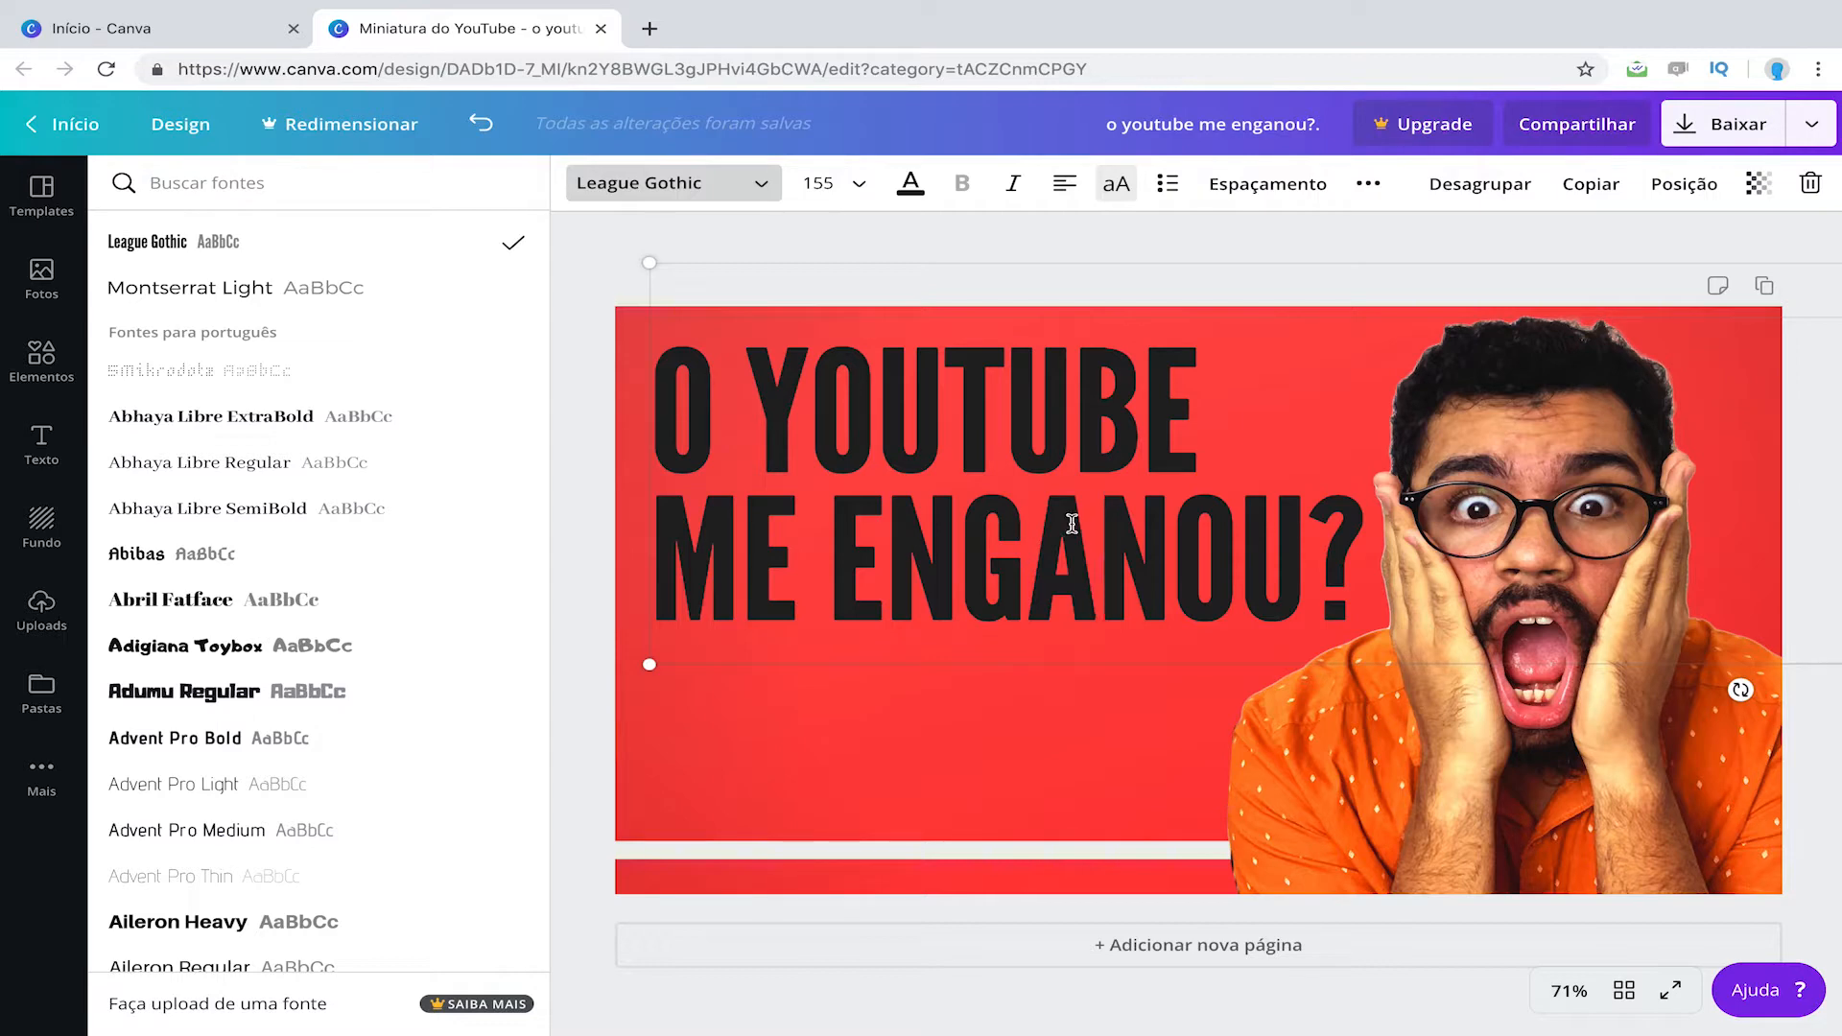
Step: Set the text colour of the whole "O YOUTUBE ME ENGANOU?" heading to white
drag(1360, 555, 599, 326)
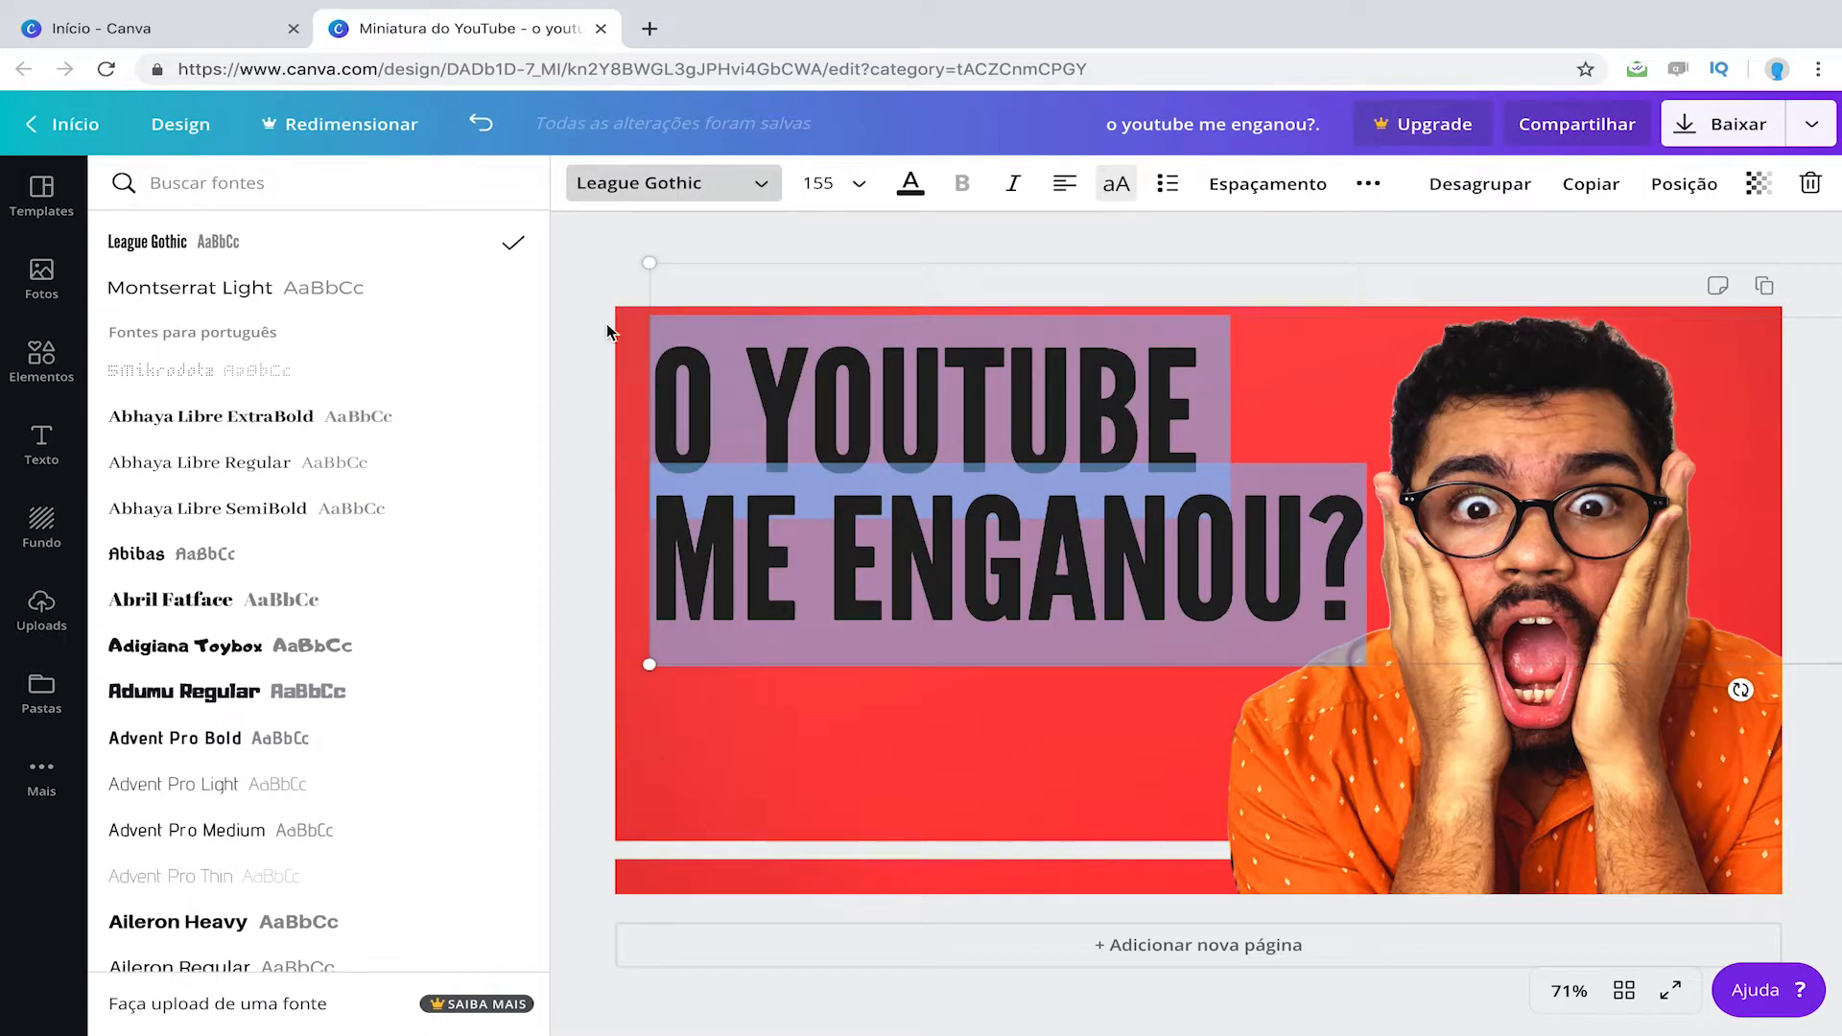
click(917, 195)
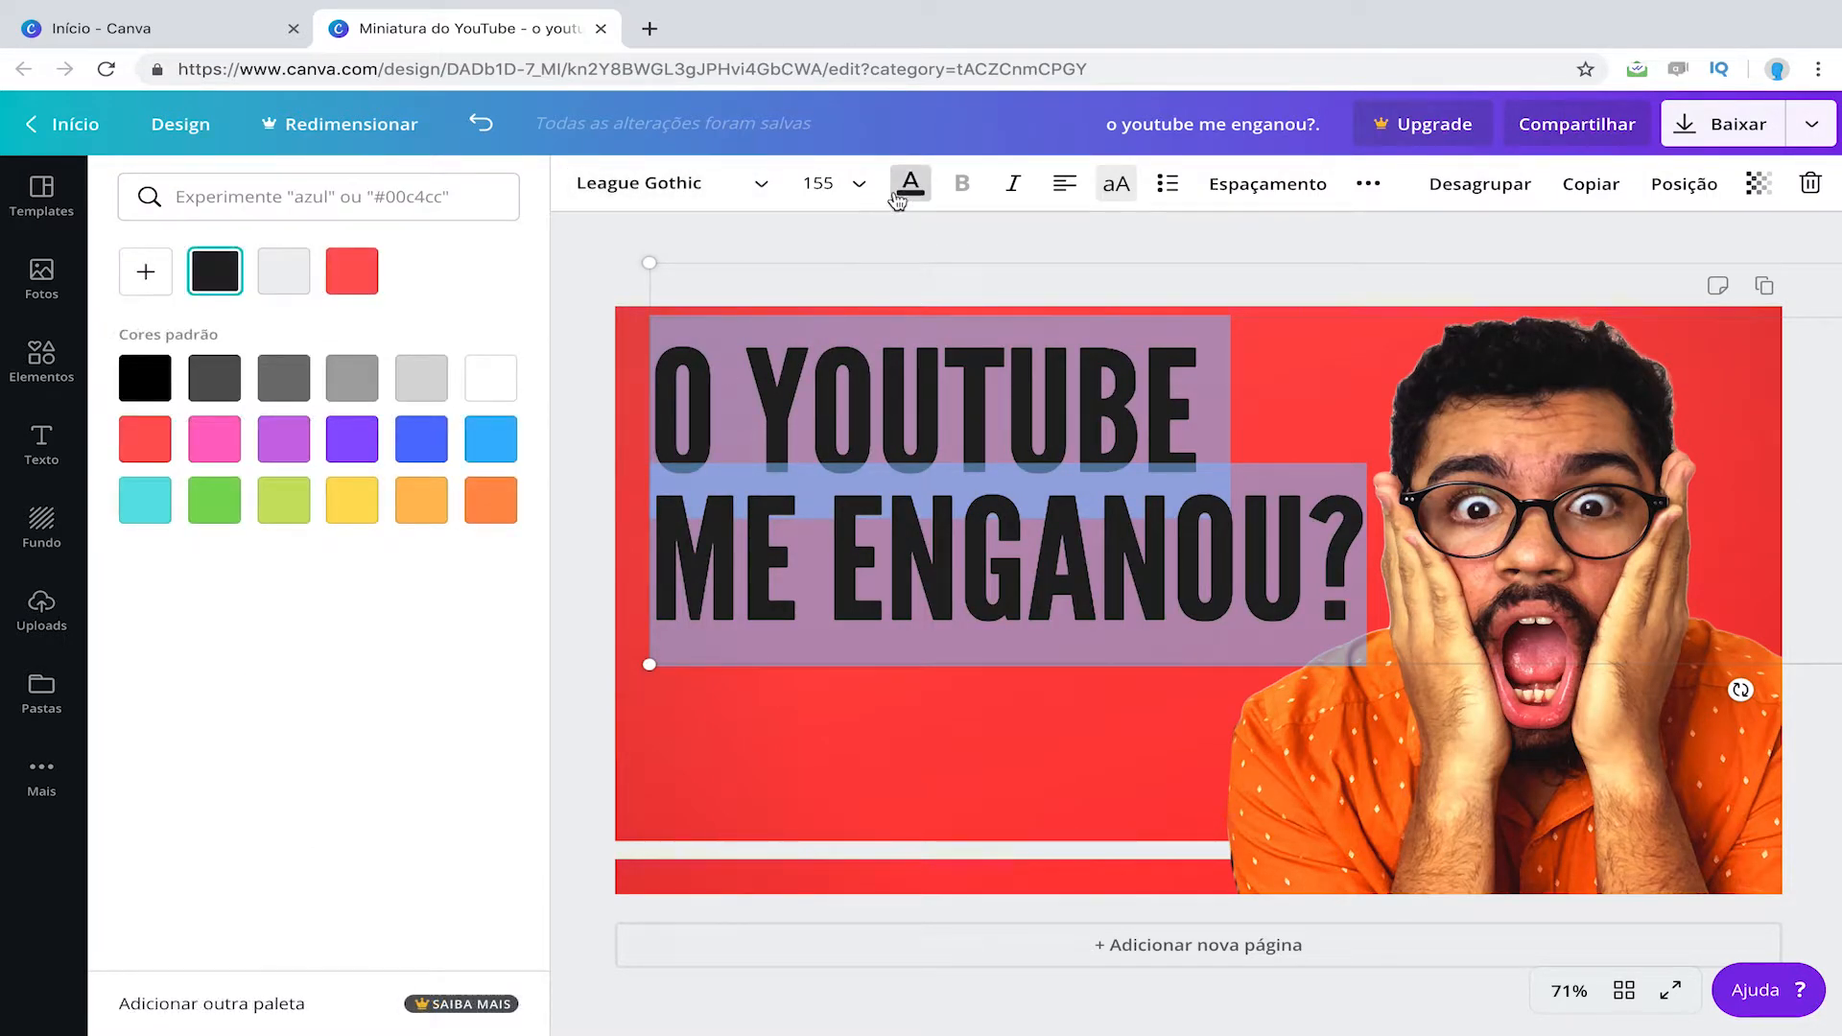
click(490, 399)
click(1007, 691)
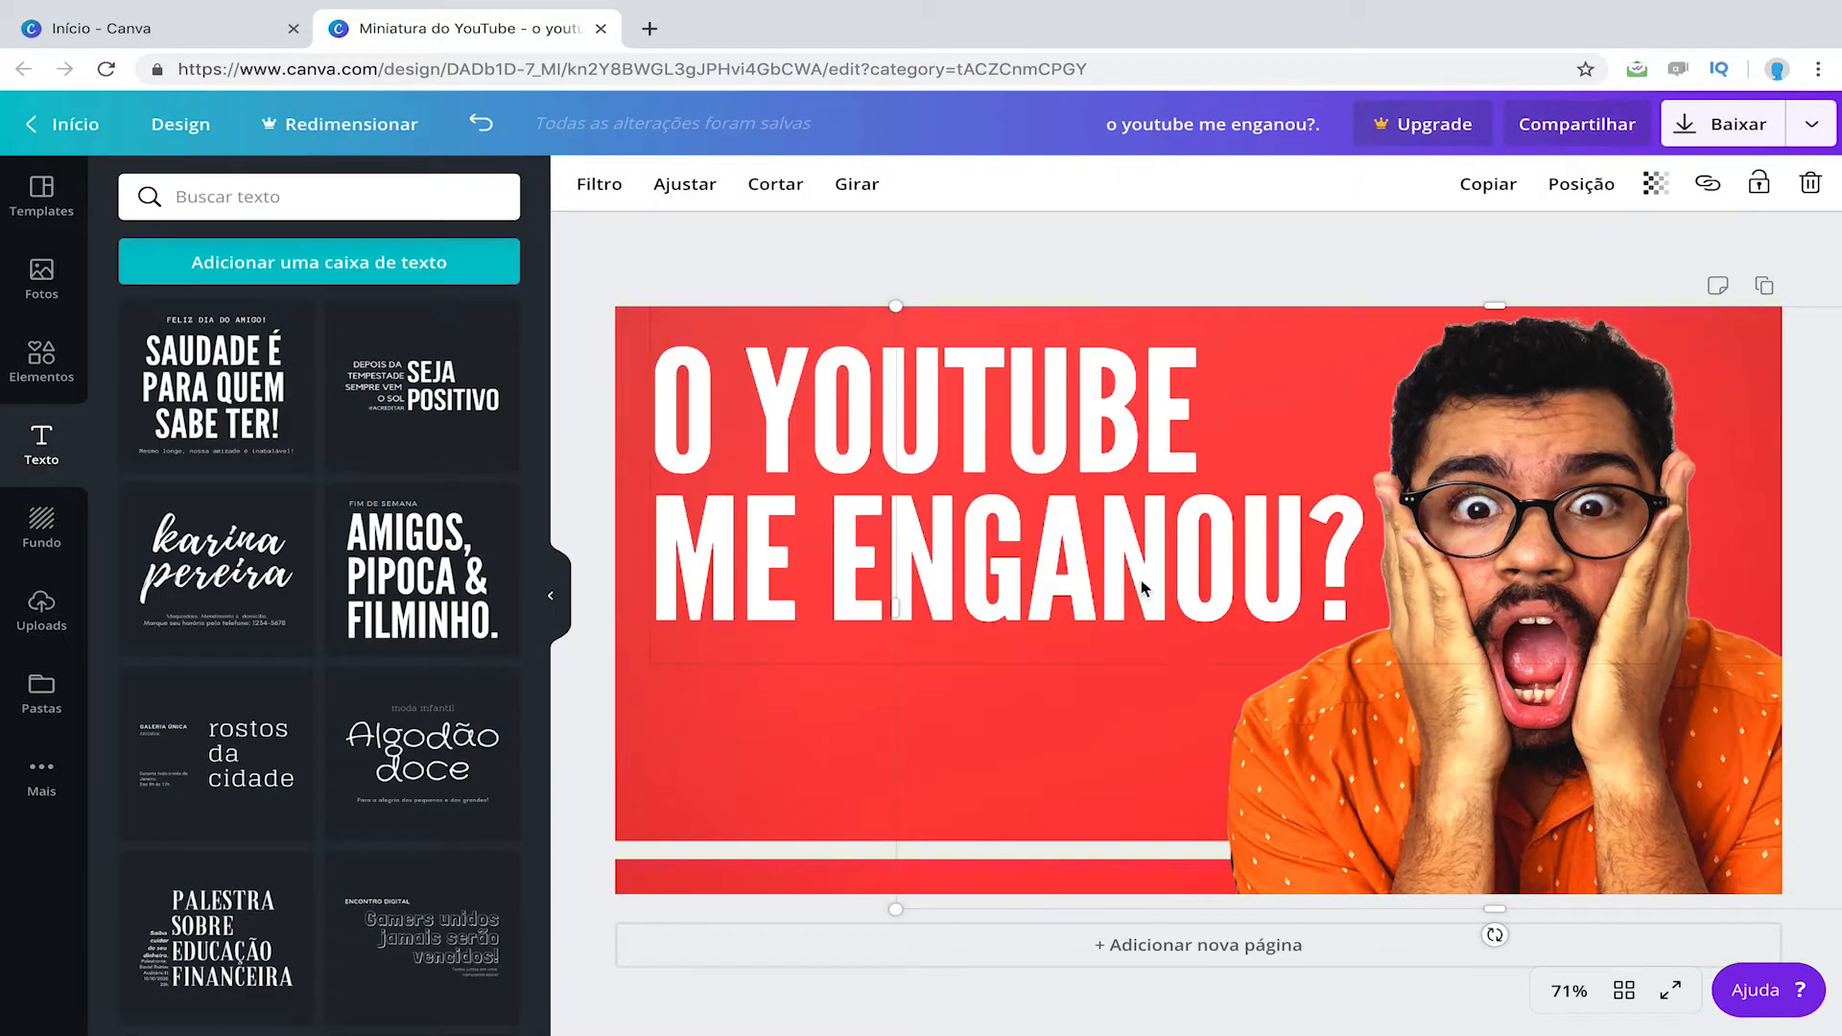
Step: Try lime green as the text colour of the whole heading
click(1248, 563)
click(1205, 535)
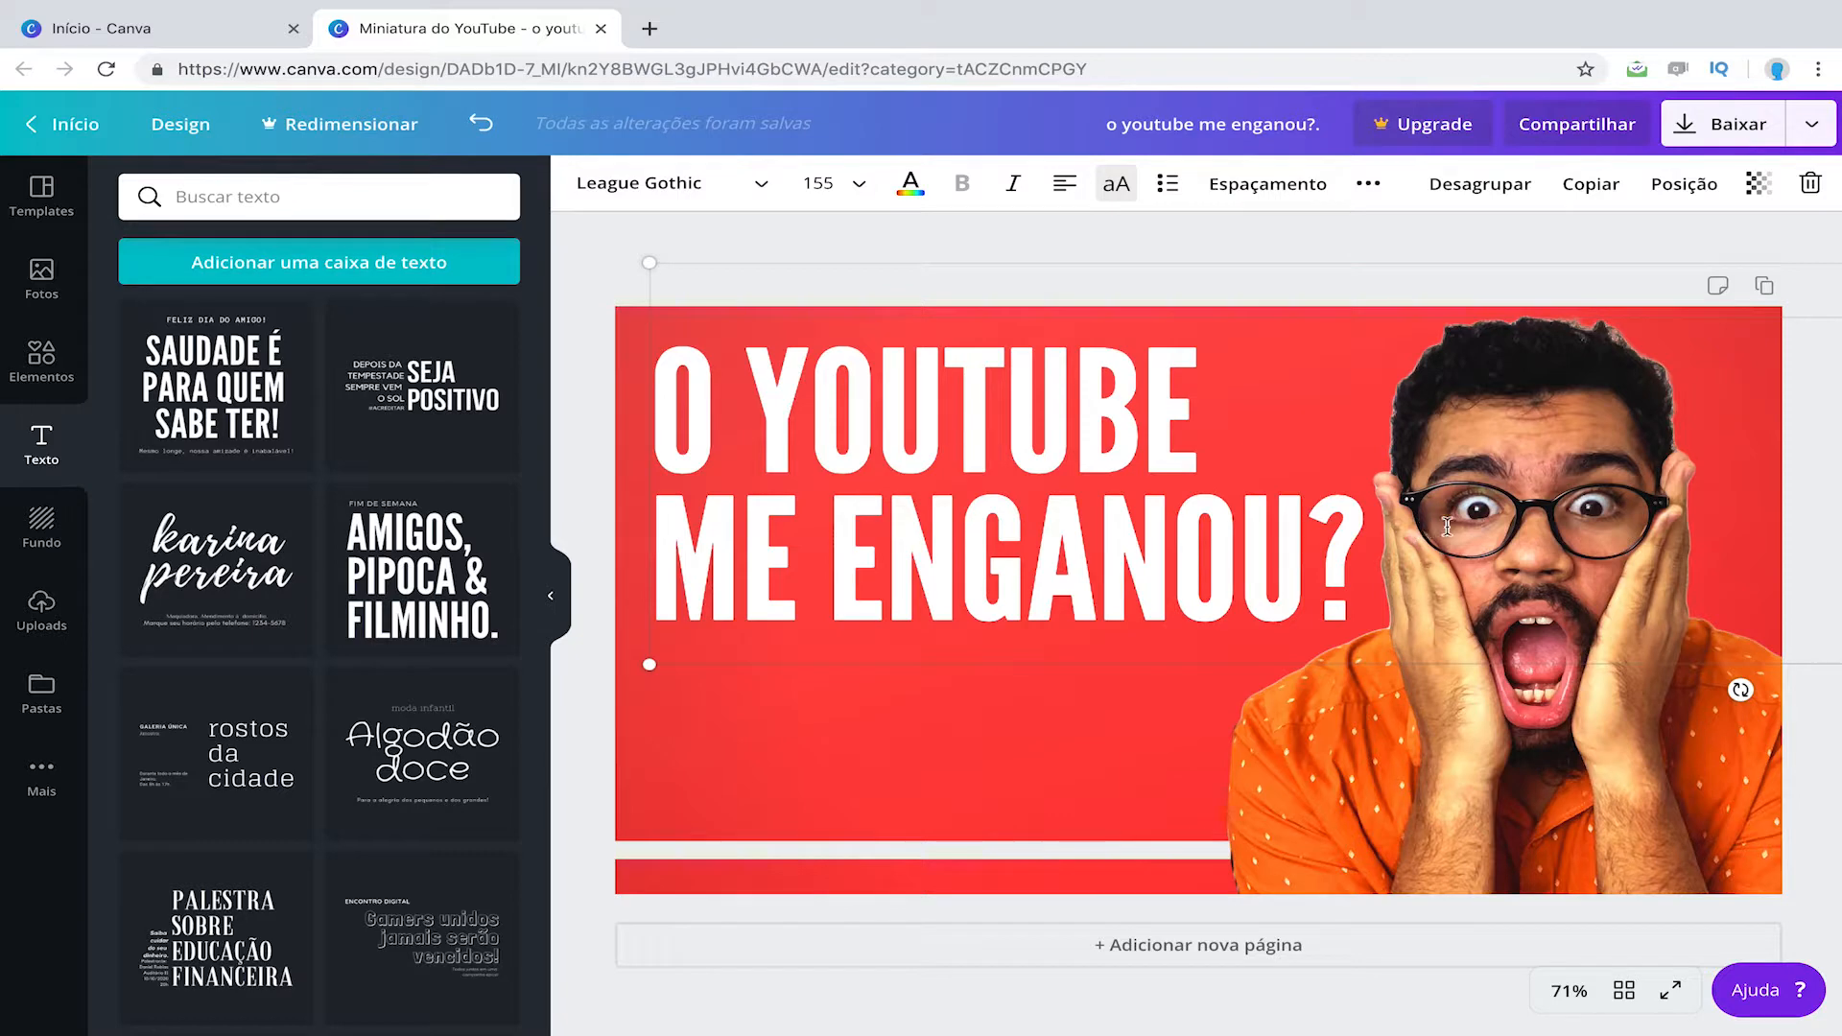
key(ctrl+a)
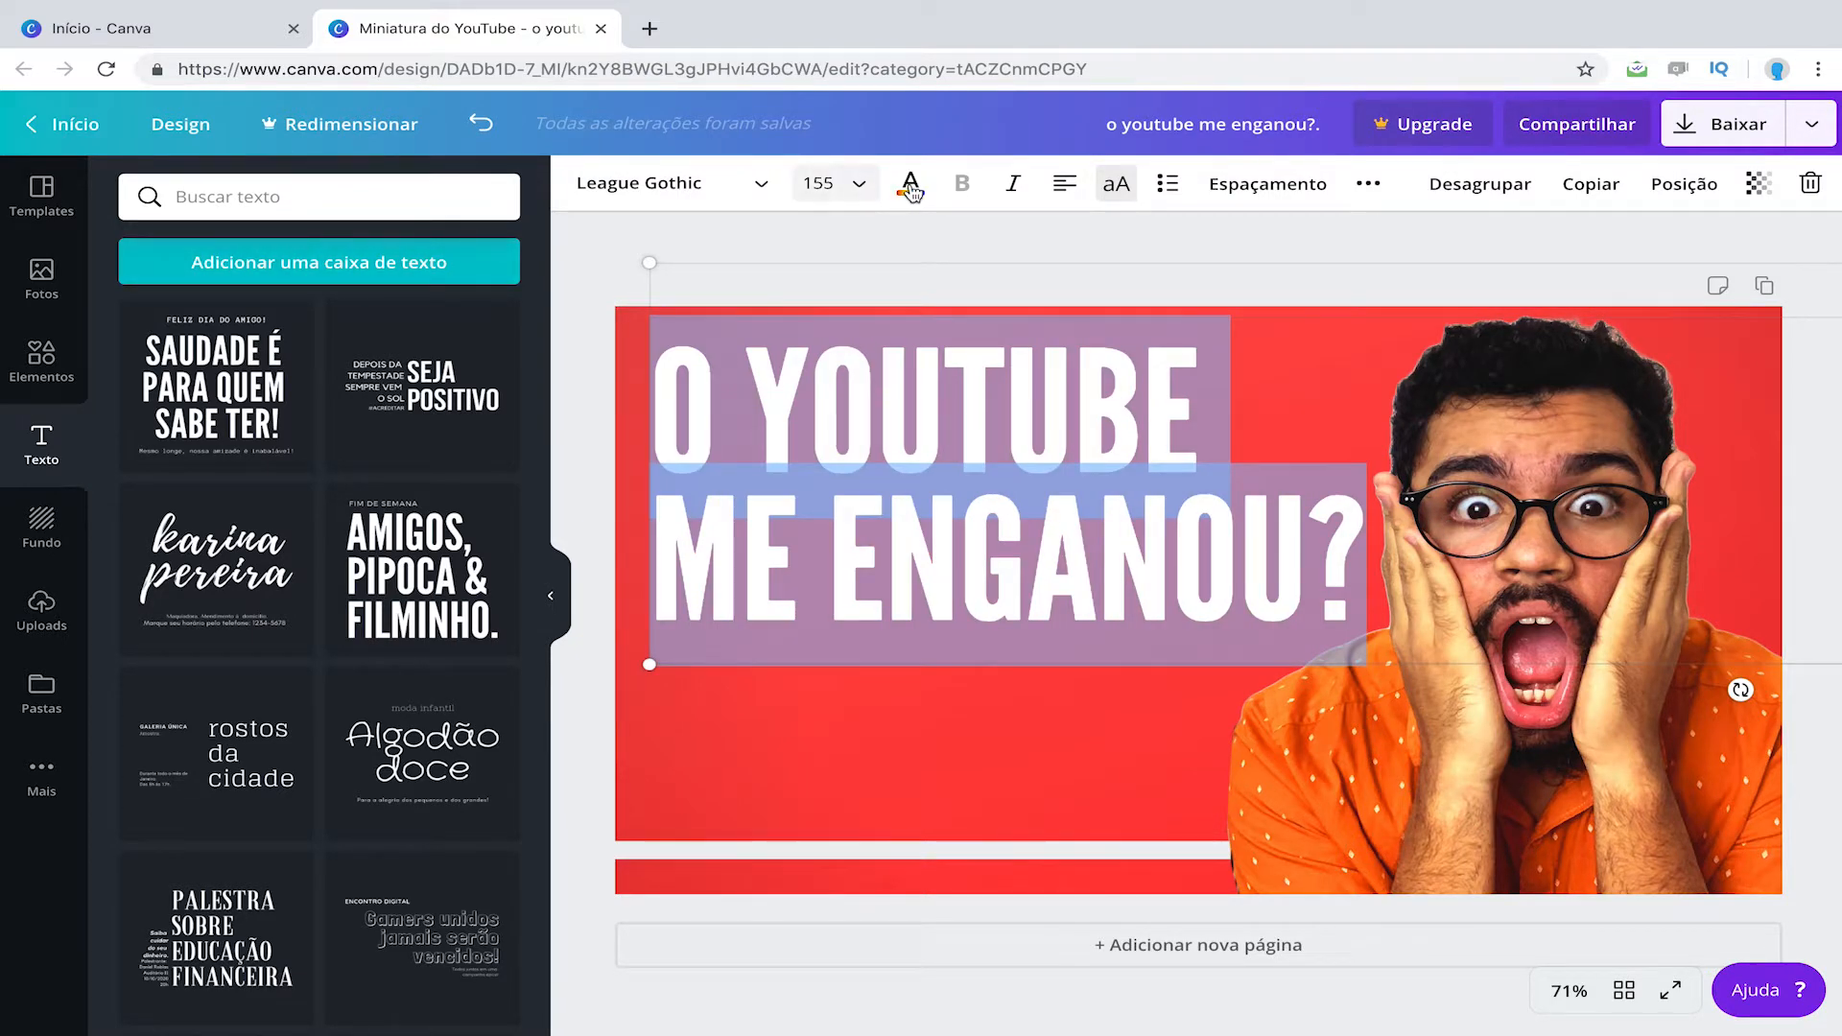
click(910, 182)
click(302, 515)
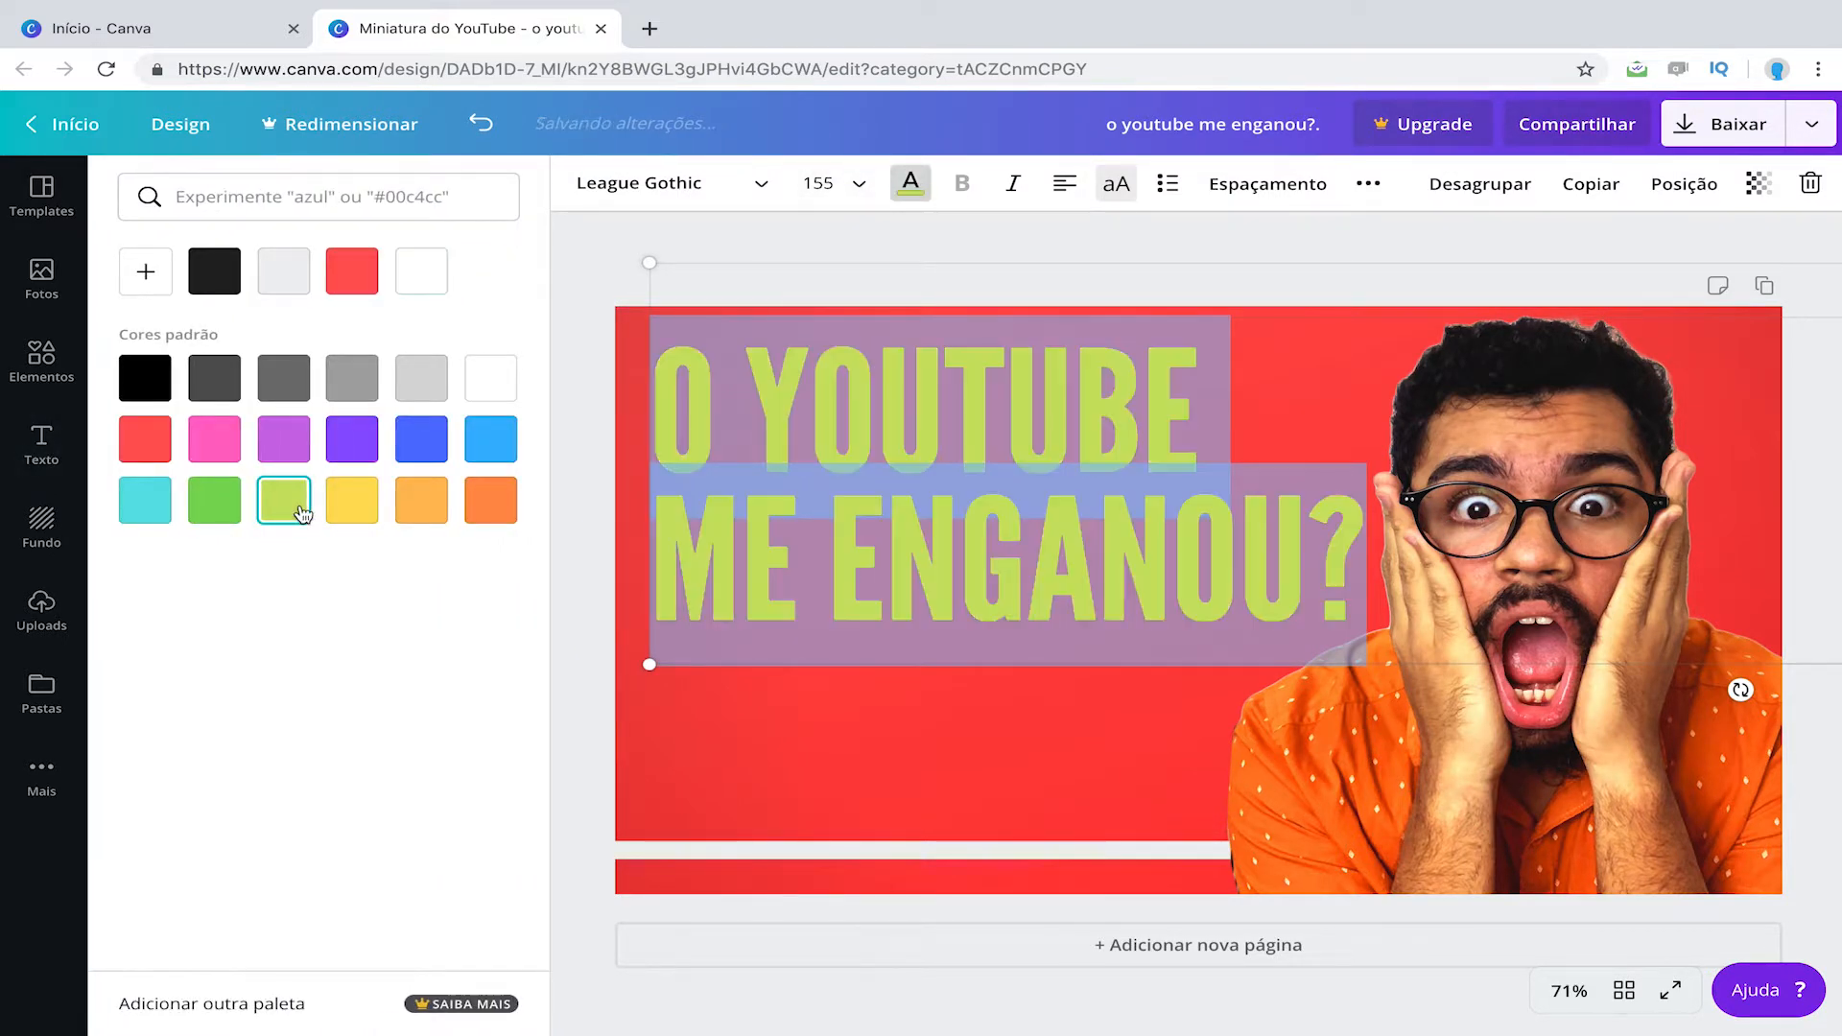
Step: Try red as the heading's text colour, and return the heading to white
click(942, 660)
drag(1365, 567, 384, 328)
click(143, 449)
click(1253, 771)
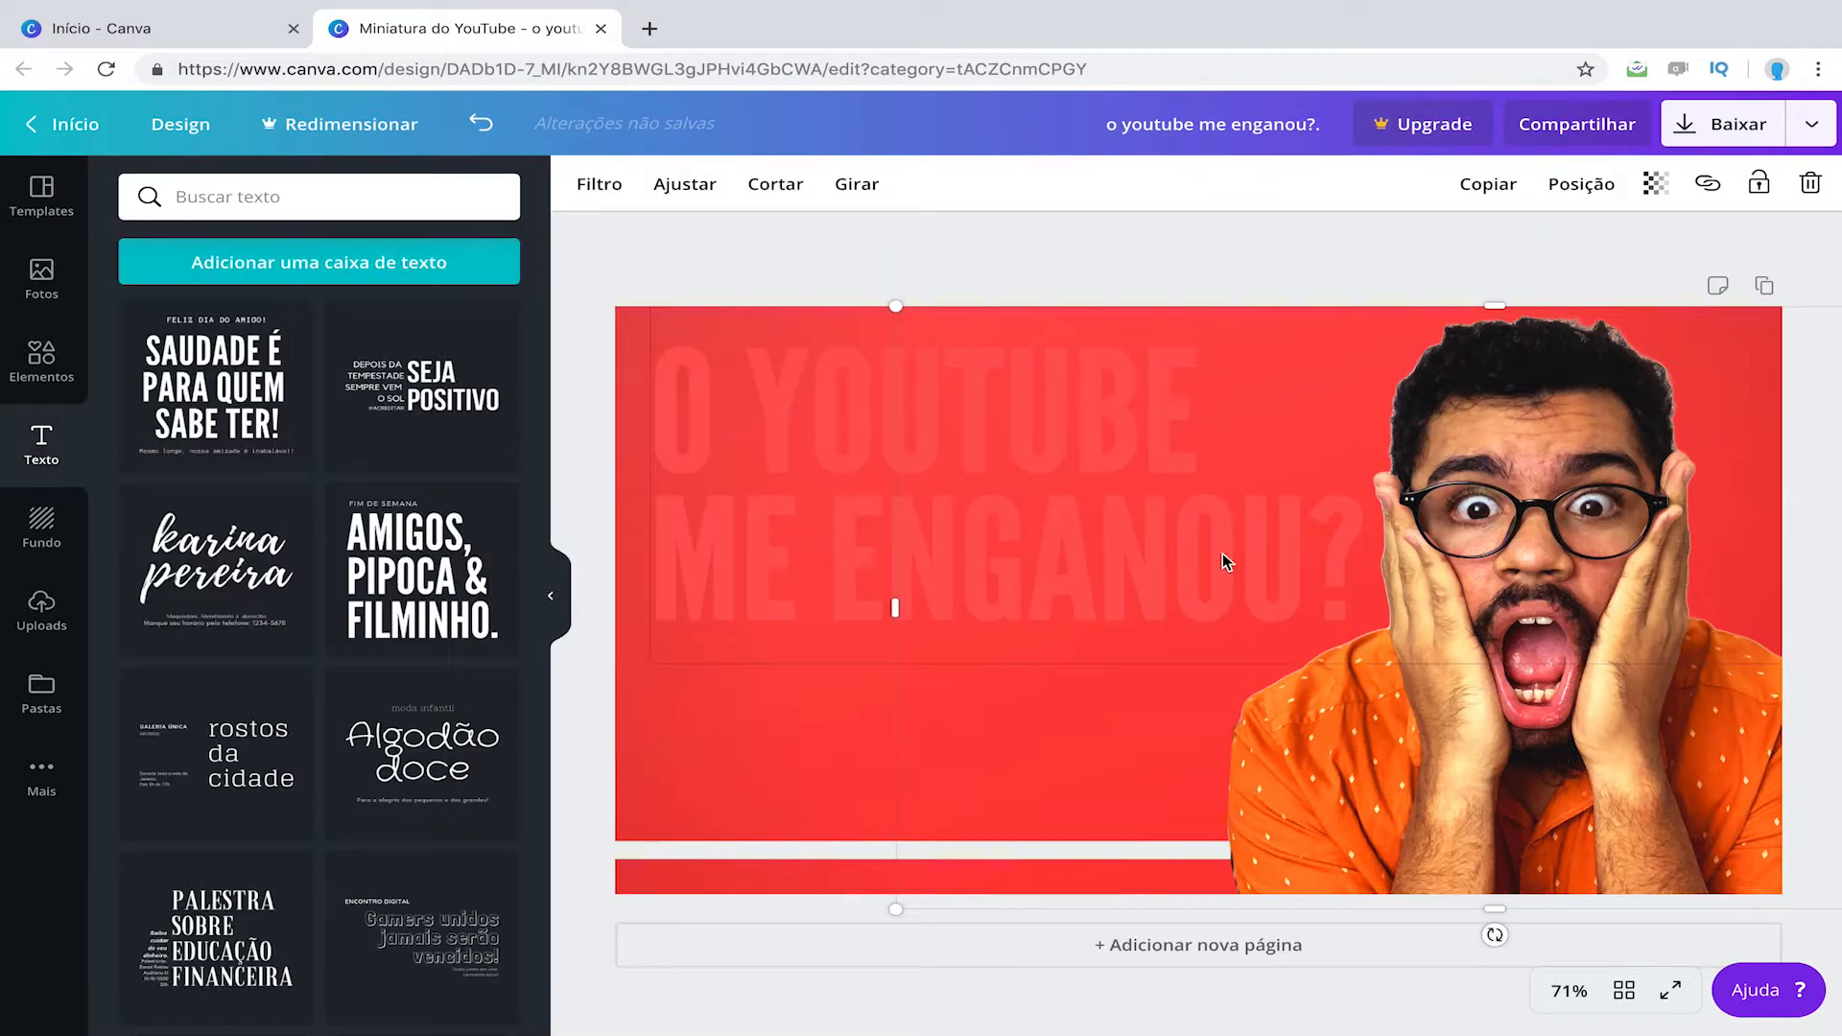
click(1223, 552)
drag(1365, 567, 29, 288)
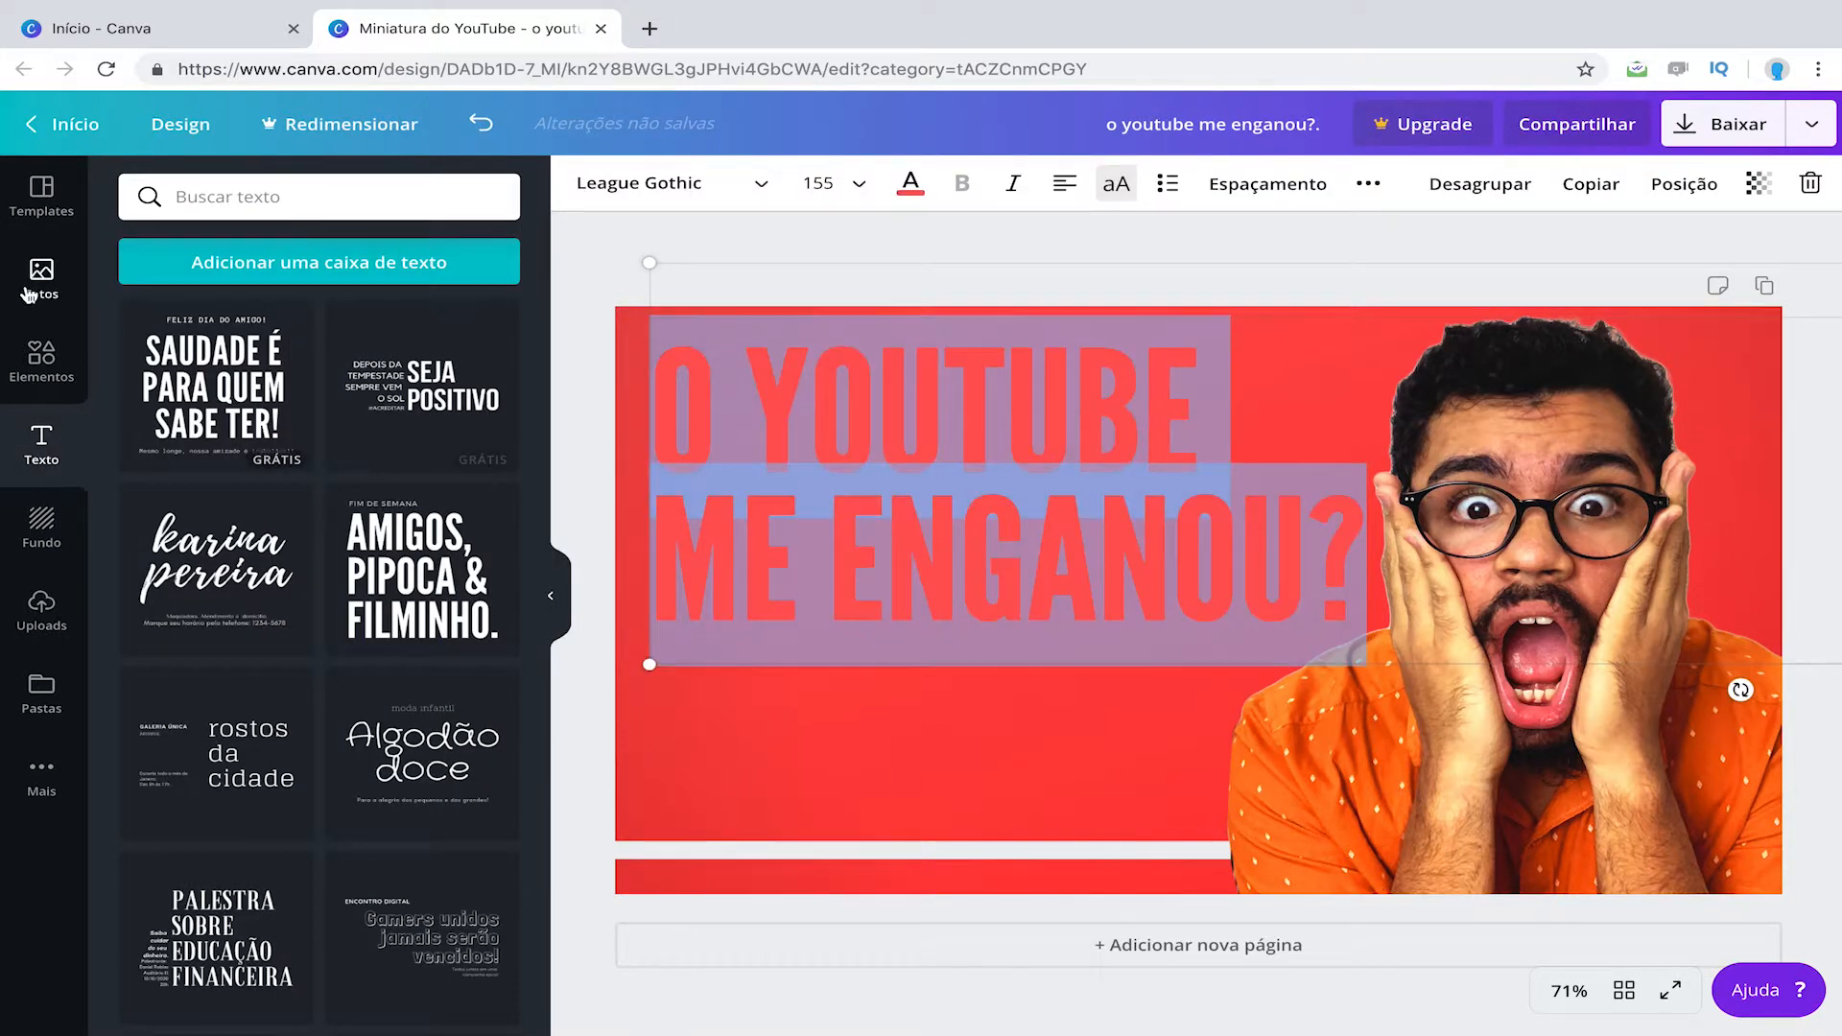
click(1386, 570)
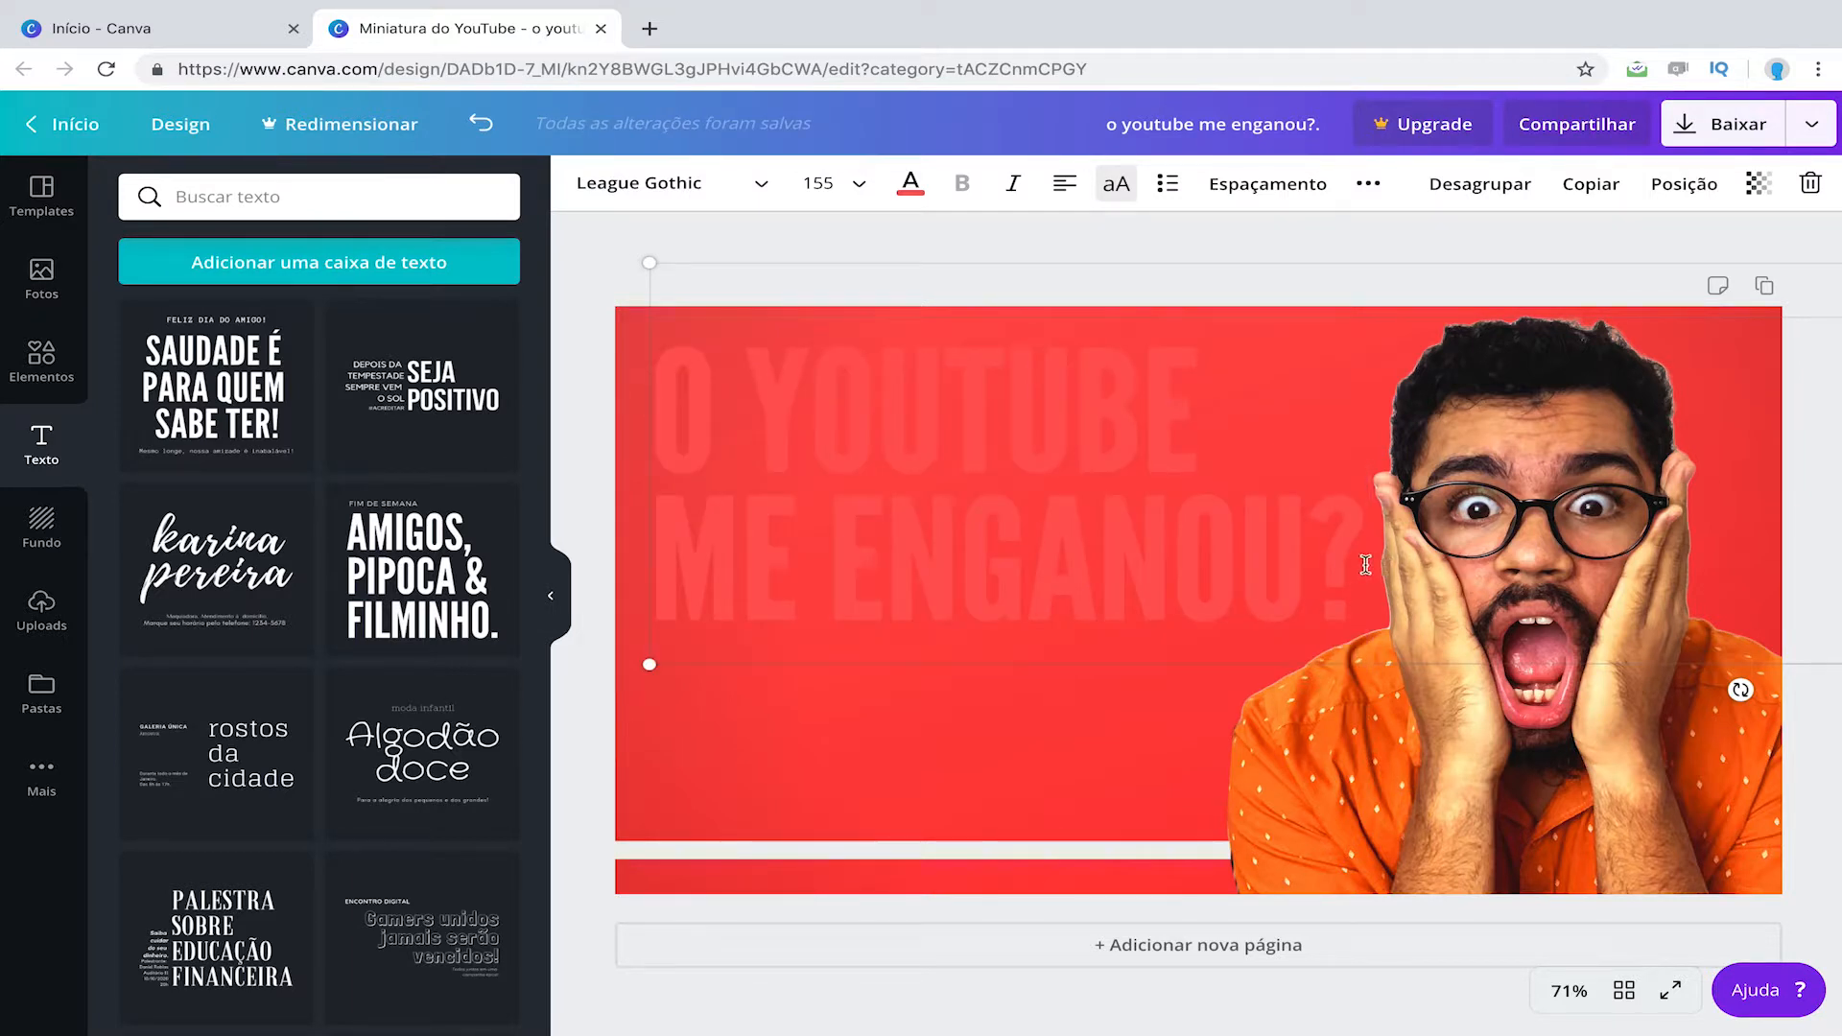
drag(1365, 564, 911, 196)
click(910, 184)
click(478, 387)
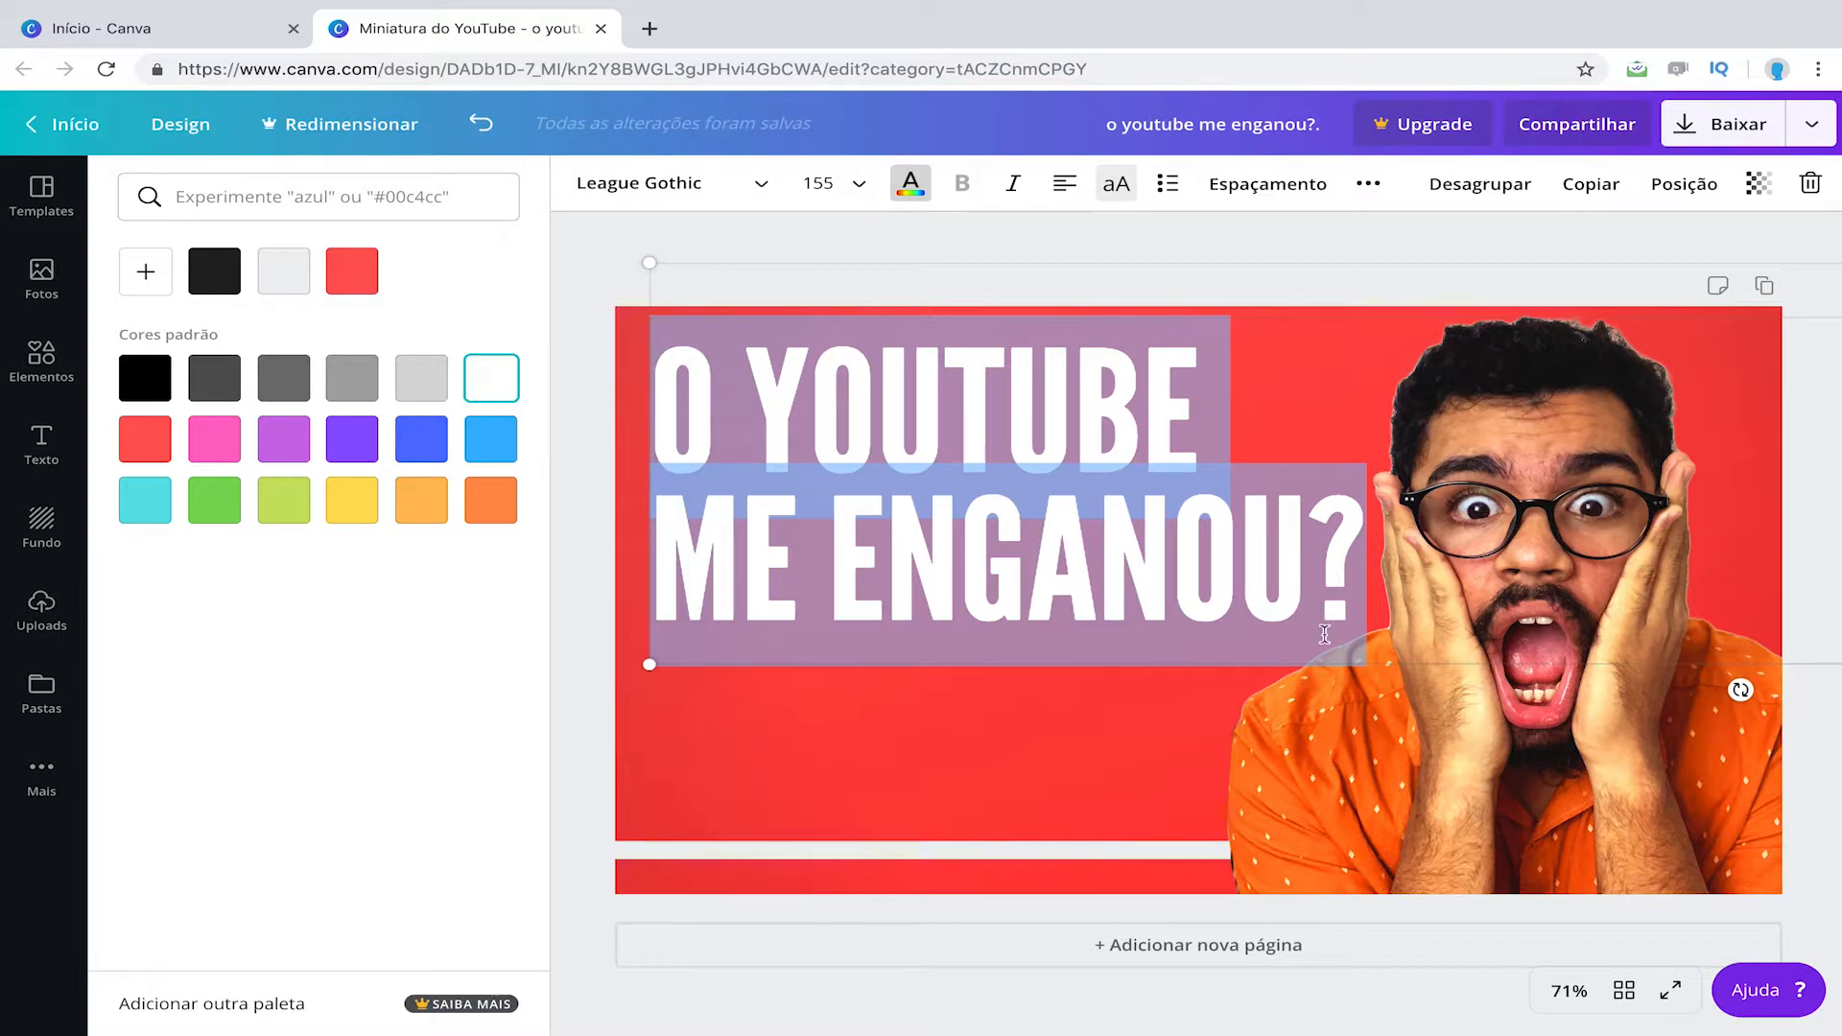
click(1296, 792)
Step: Try italics, other text alignments and non-capital letters on the heading, and restore its upright, left-aligned capitals
click(1063, 531)
click(1174, 553)
click(1329, 540)
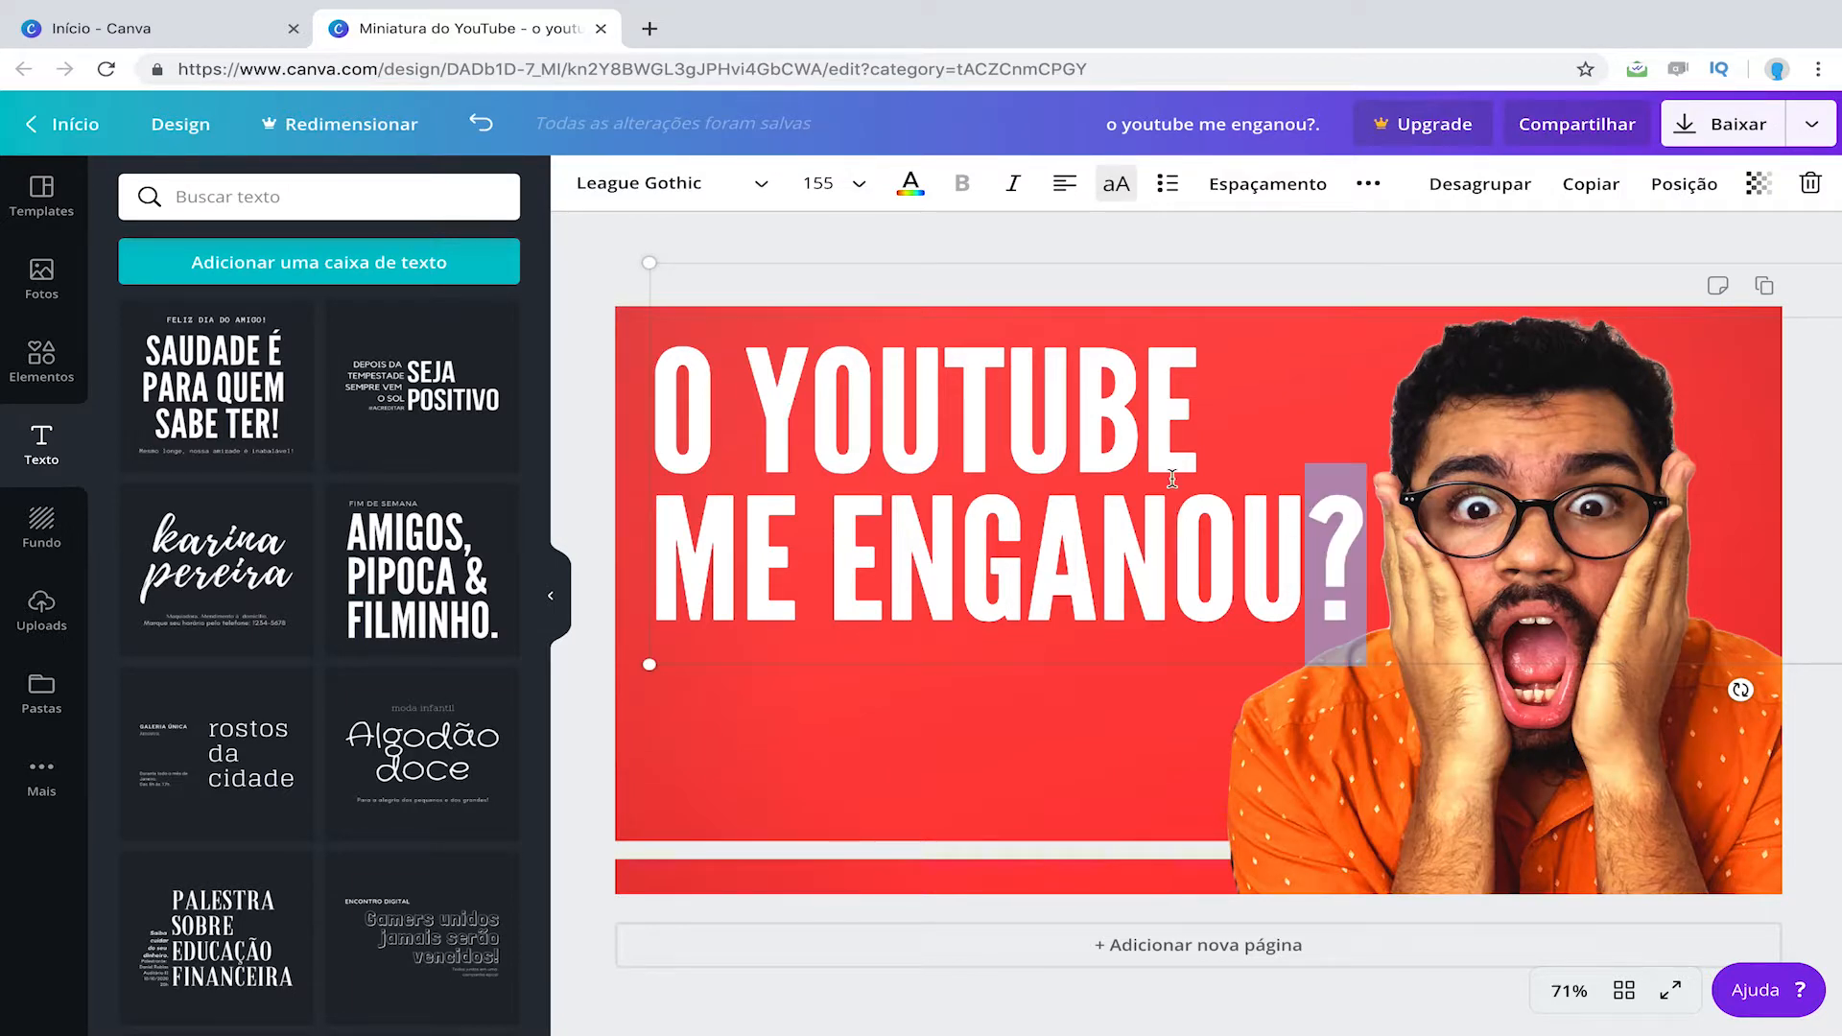
key(ctrl+a)
click(912, 184)
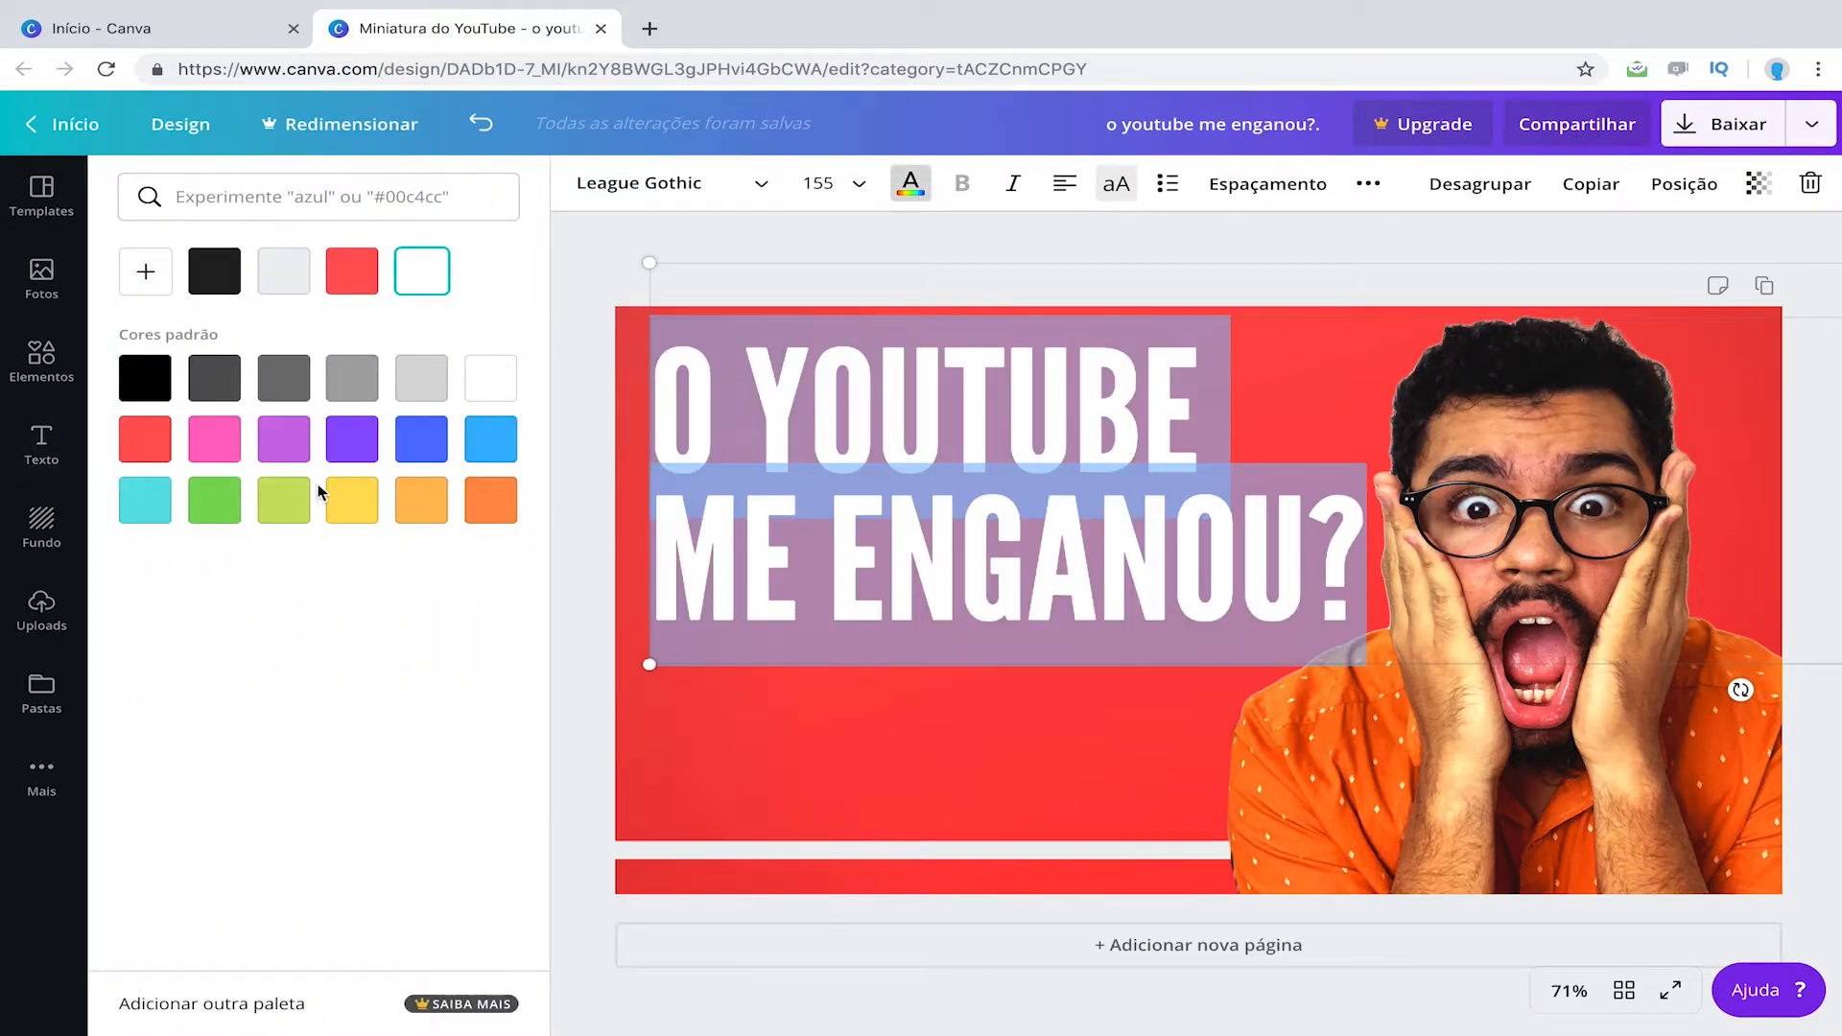
click(1011, 188)
click(1012, 190)
click(1012, 191)
click(1011, 191)
click(1067, 188)
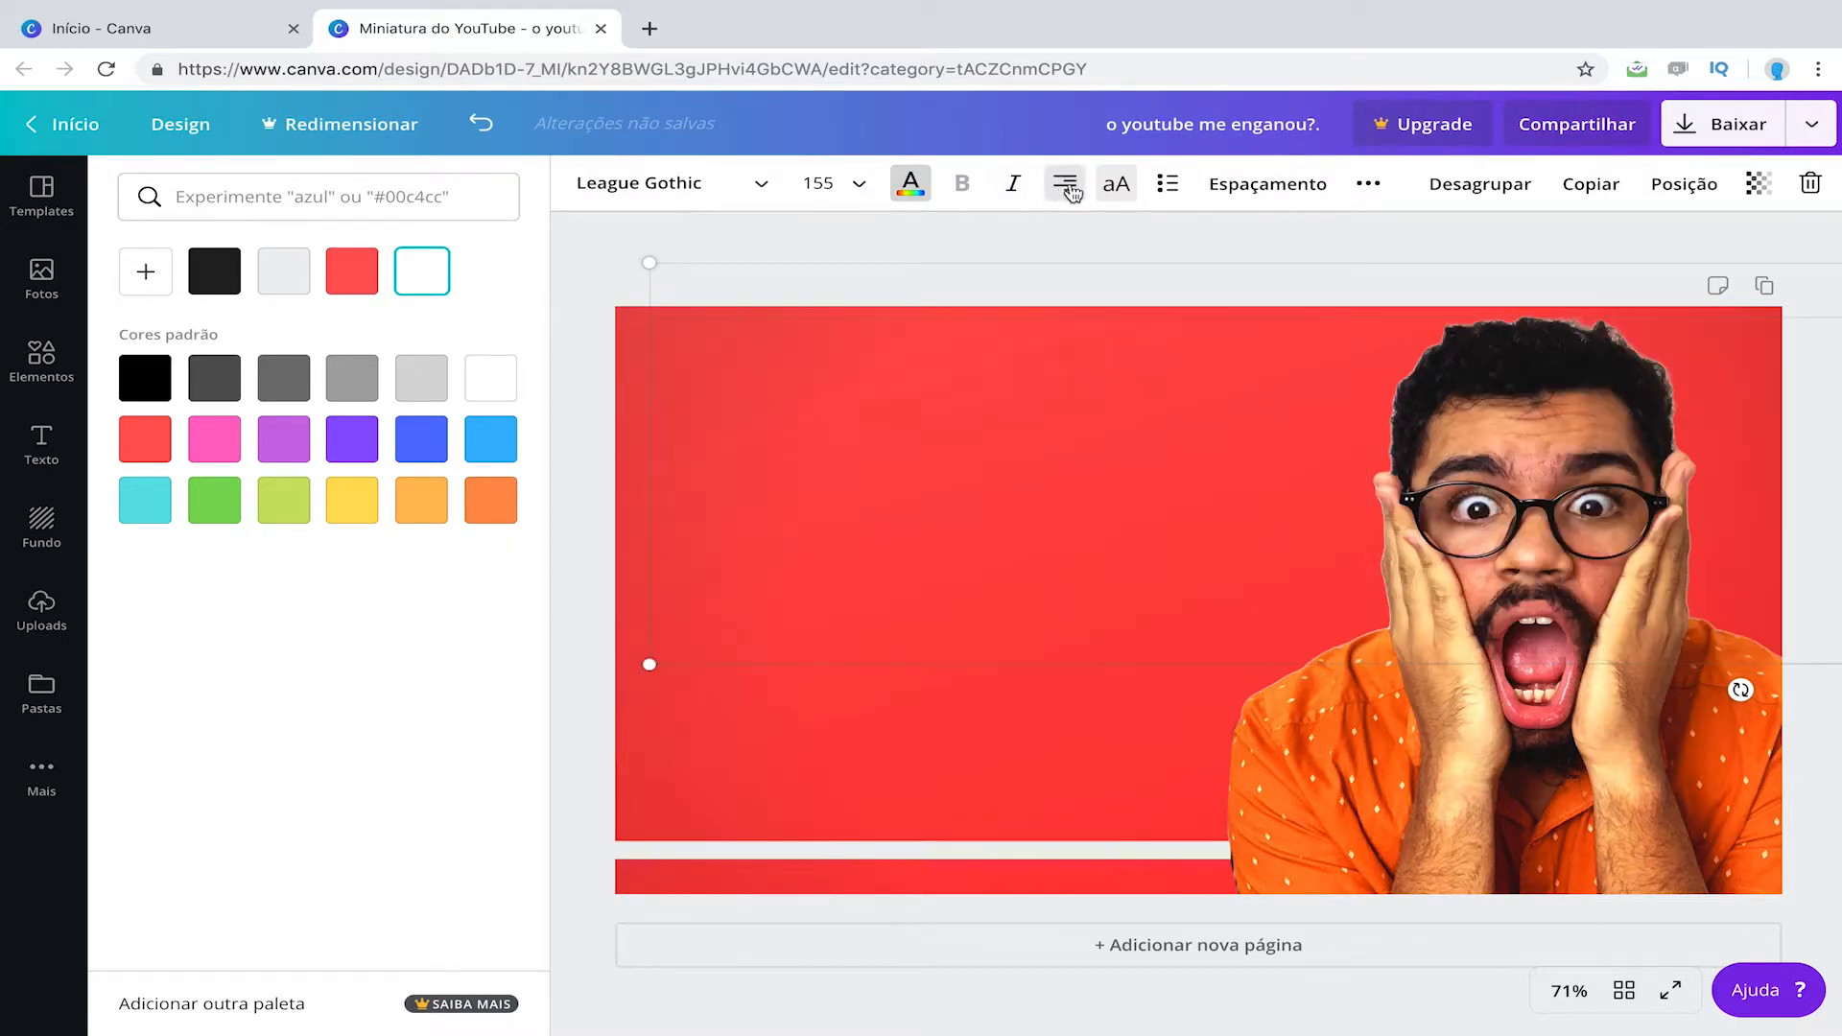
click(1072, 193)
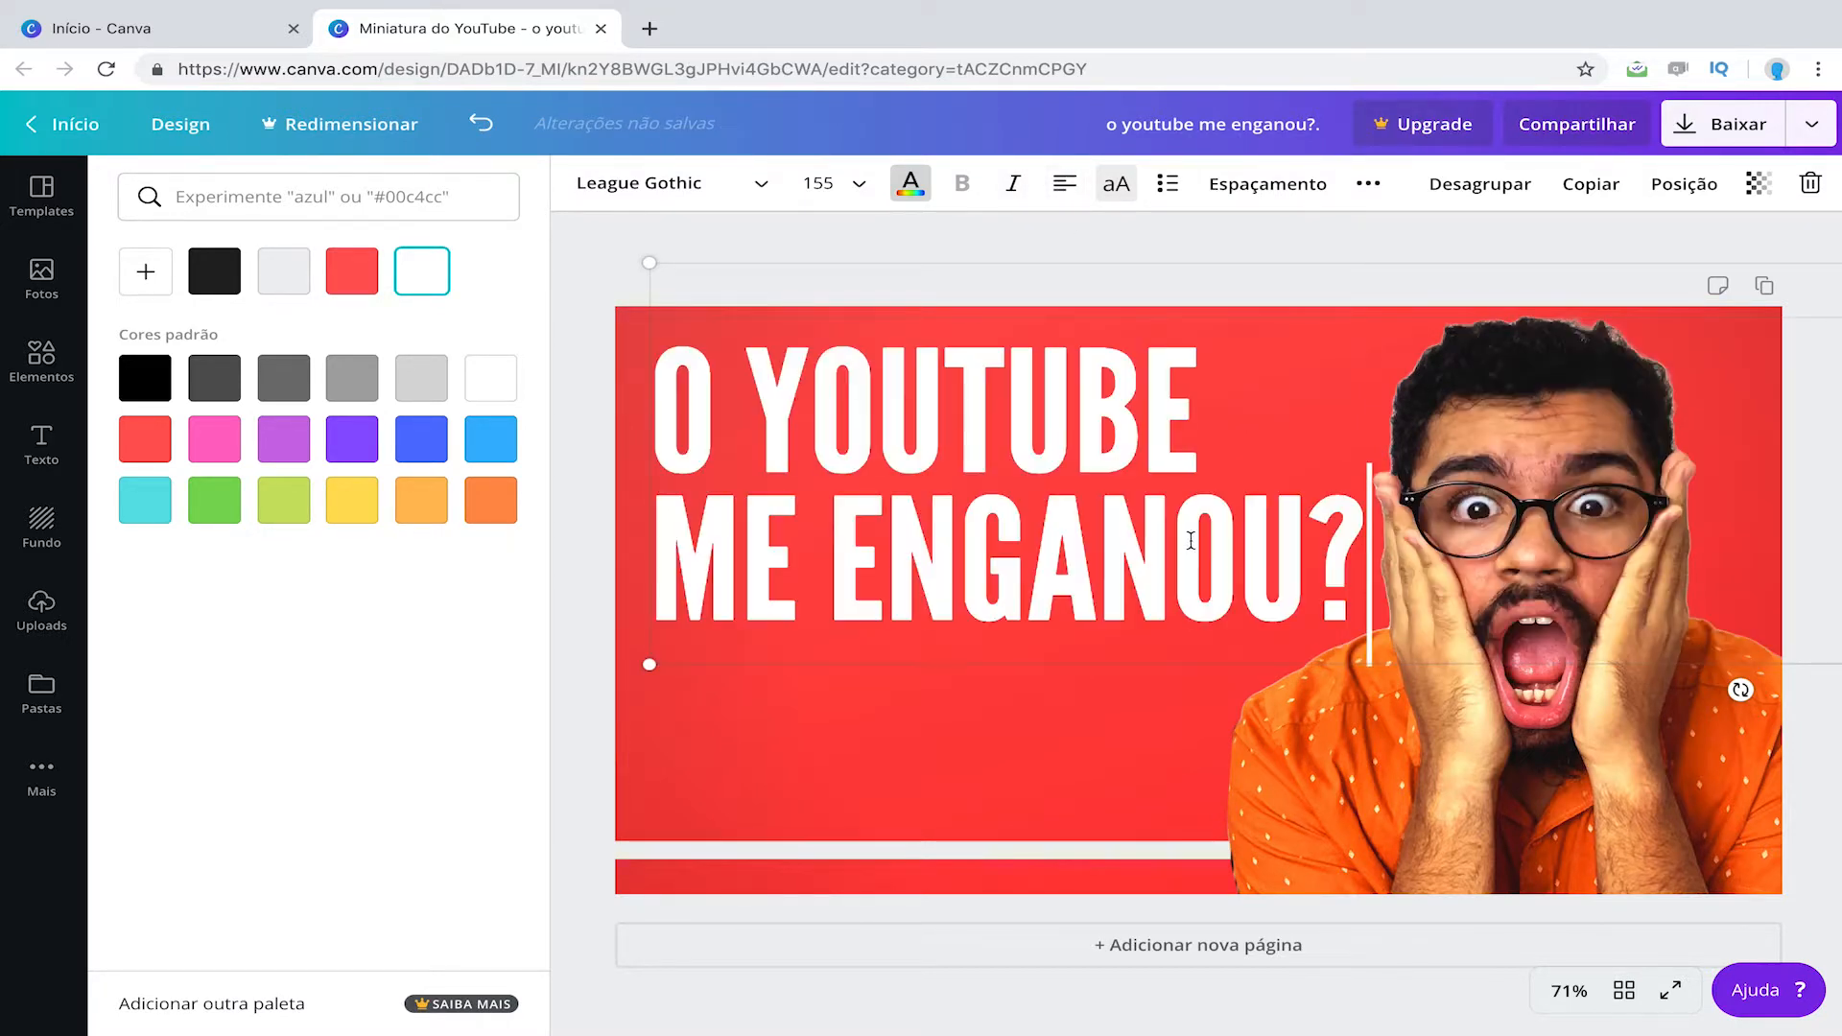
click(1110, 190)
click(1115, 192)
Step: Reduce the heading's line height slightly and make its white text slightly transparent
click(1242, 195)
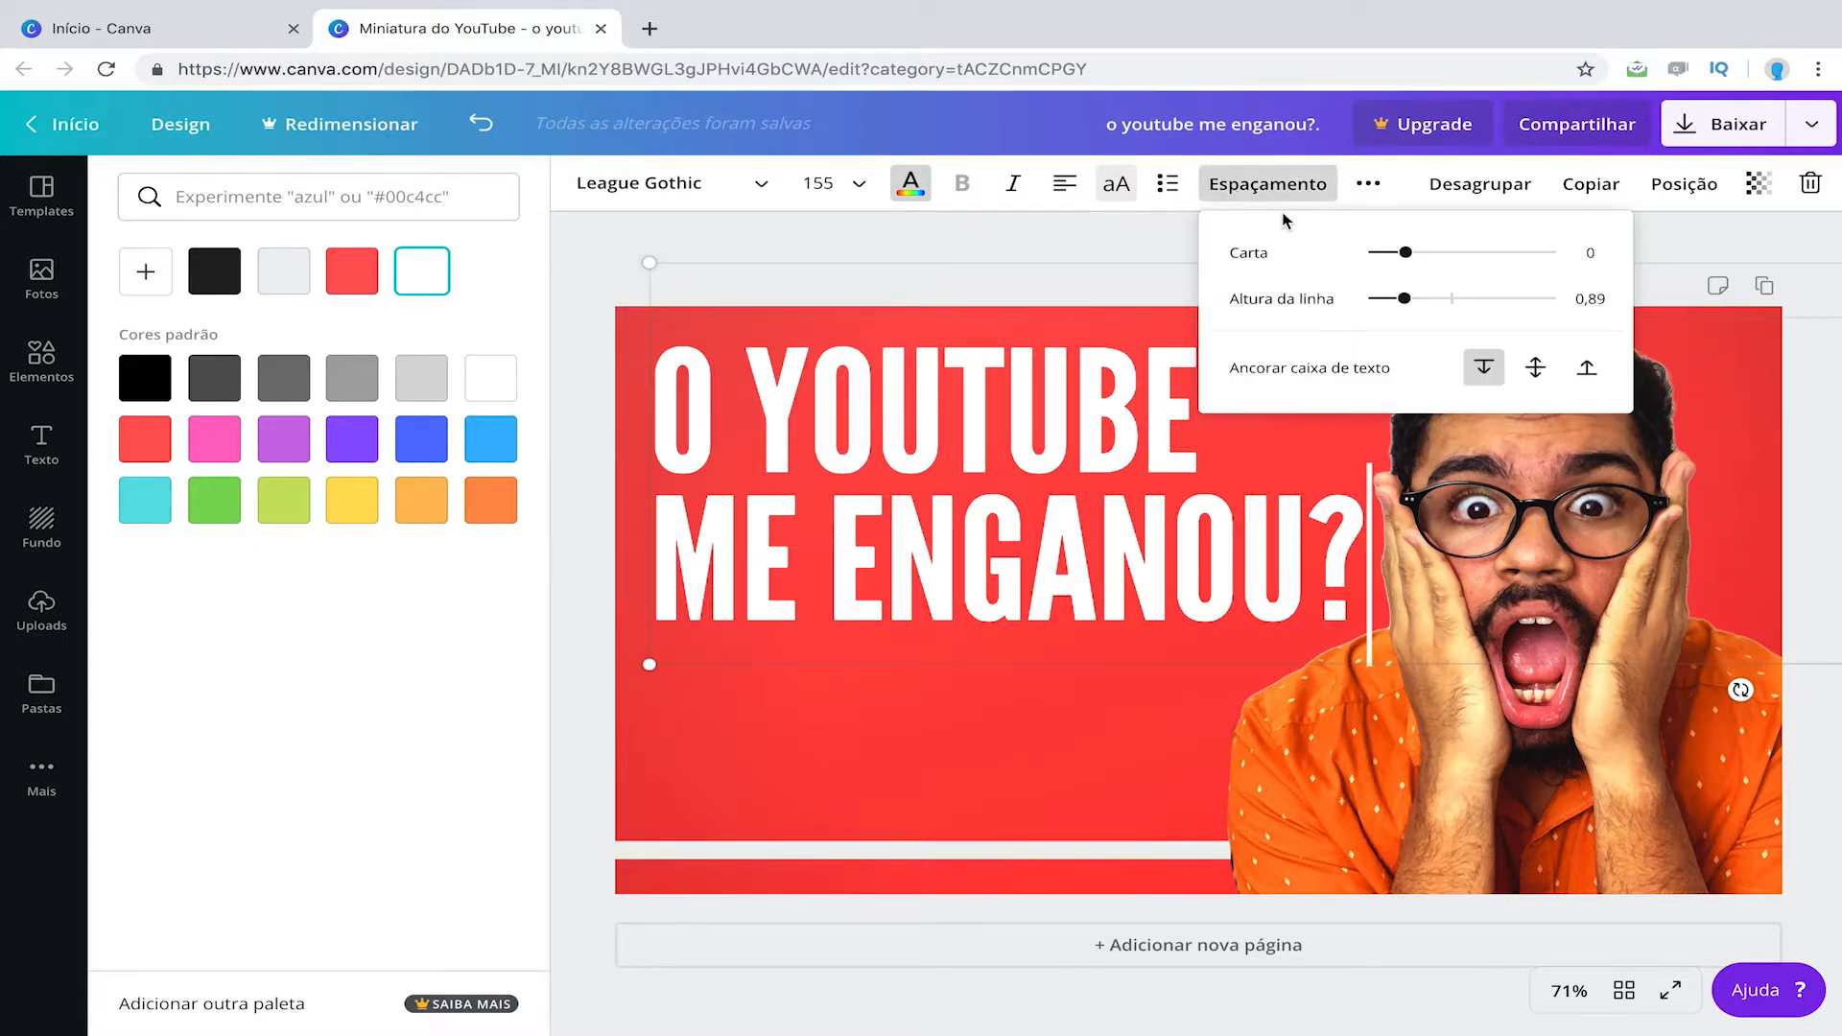
drag(1406, 254, 1397, 305)
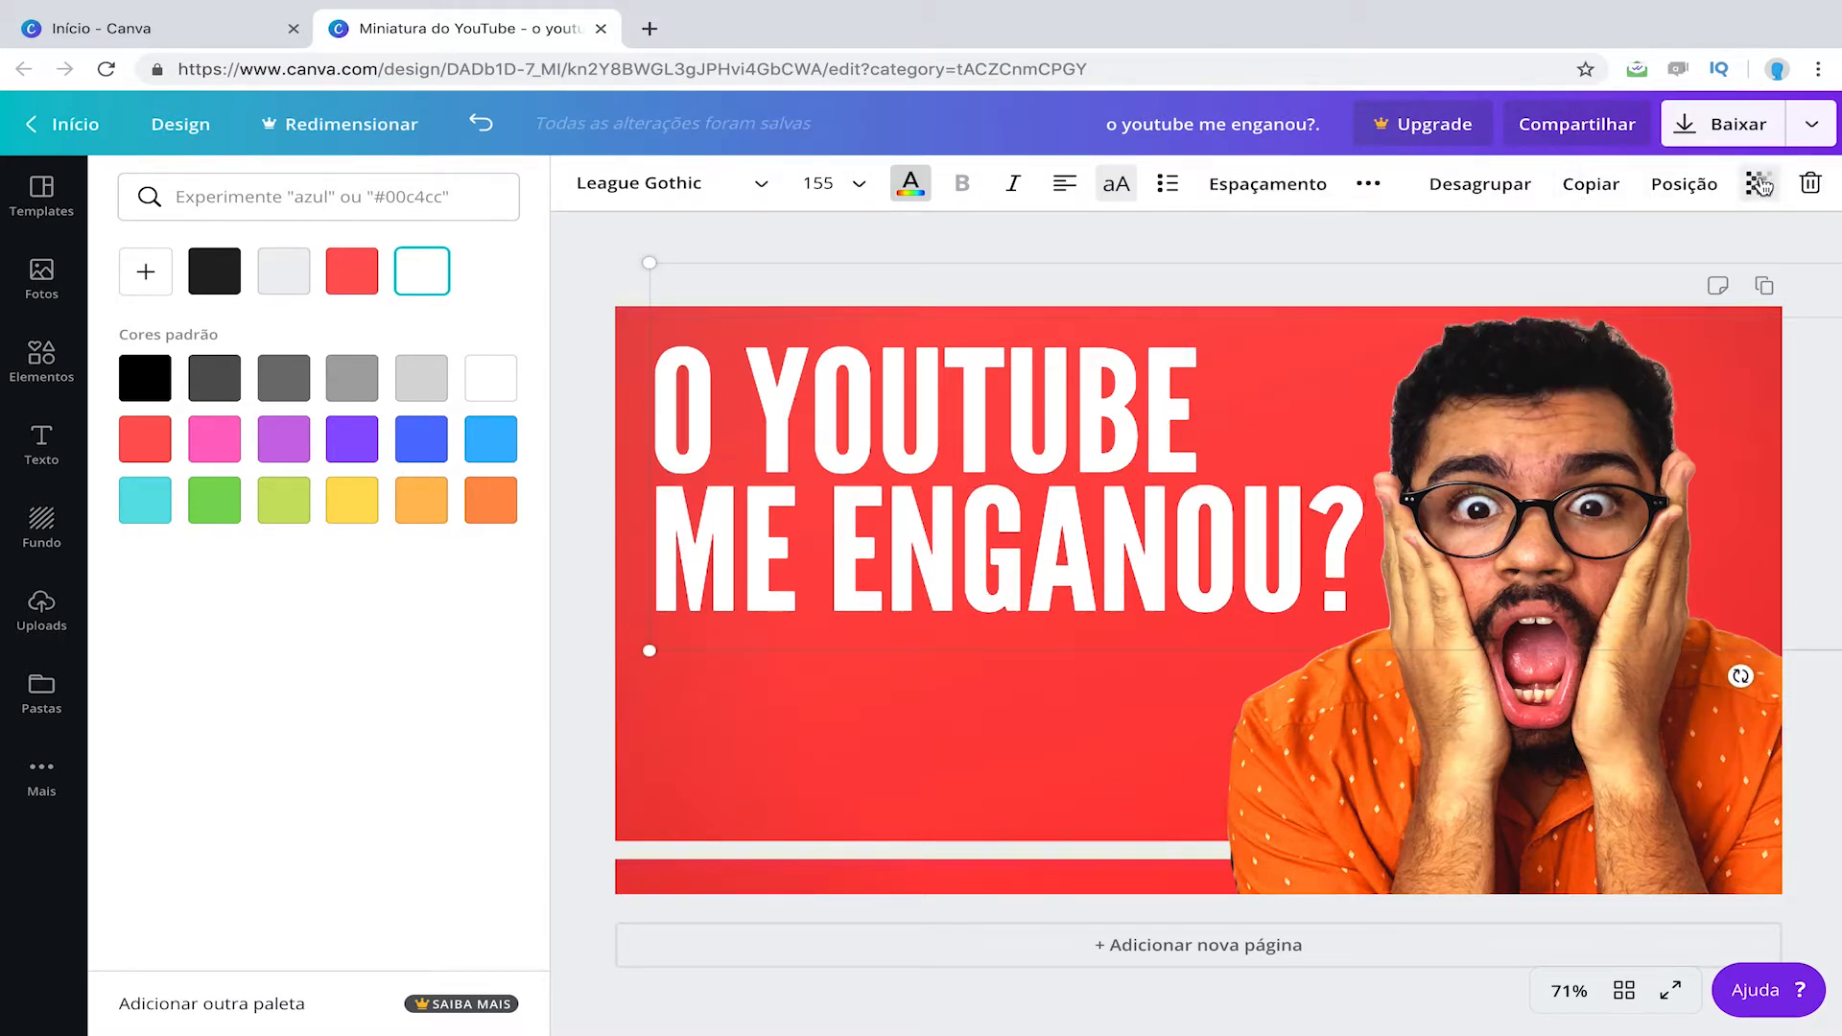
click(1764, 185)
mouse_move(1700, 241)
mouse_down()
mouse_move(1612, 247)
mouse_move(1732, 243)
mouse_move(1691, 248)
mouse_up()
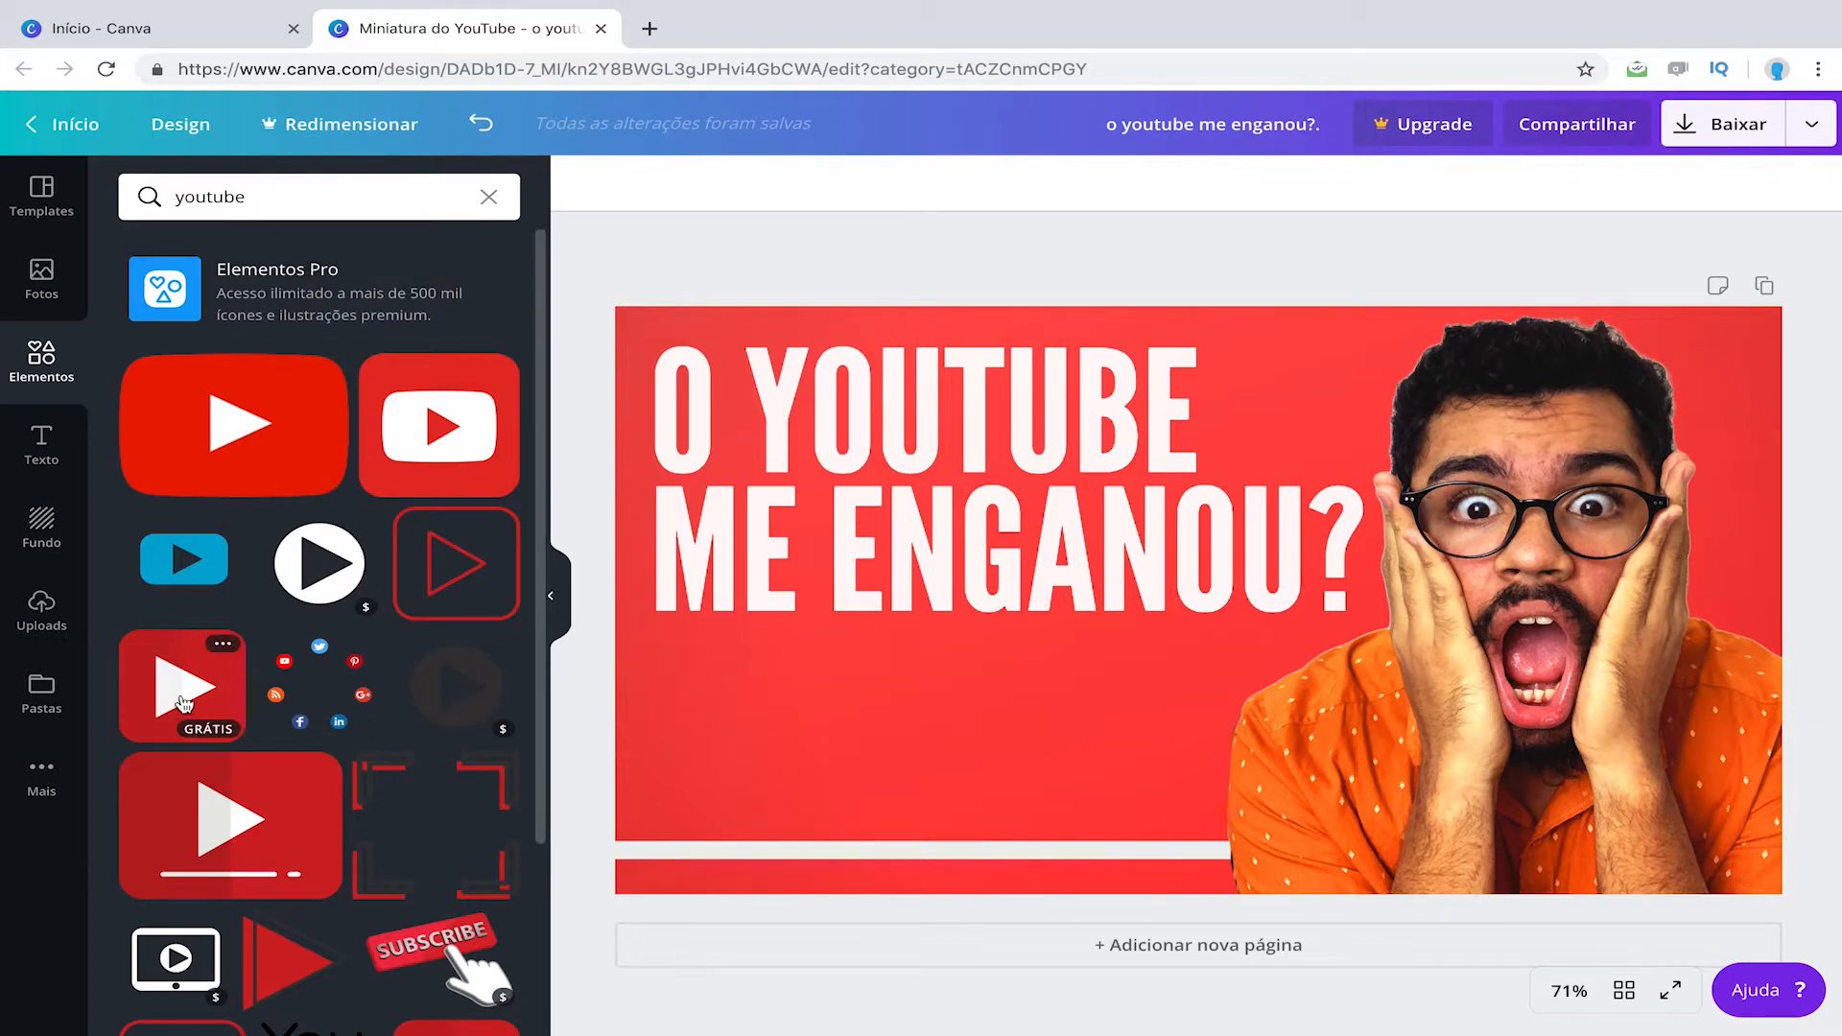
Step: Add the red YouTube play-button logo from an elements search for "youtube", and place it small and tilted below the heading, just above the line
scroll(462, 837, down, 3)
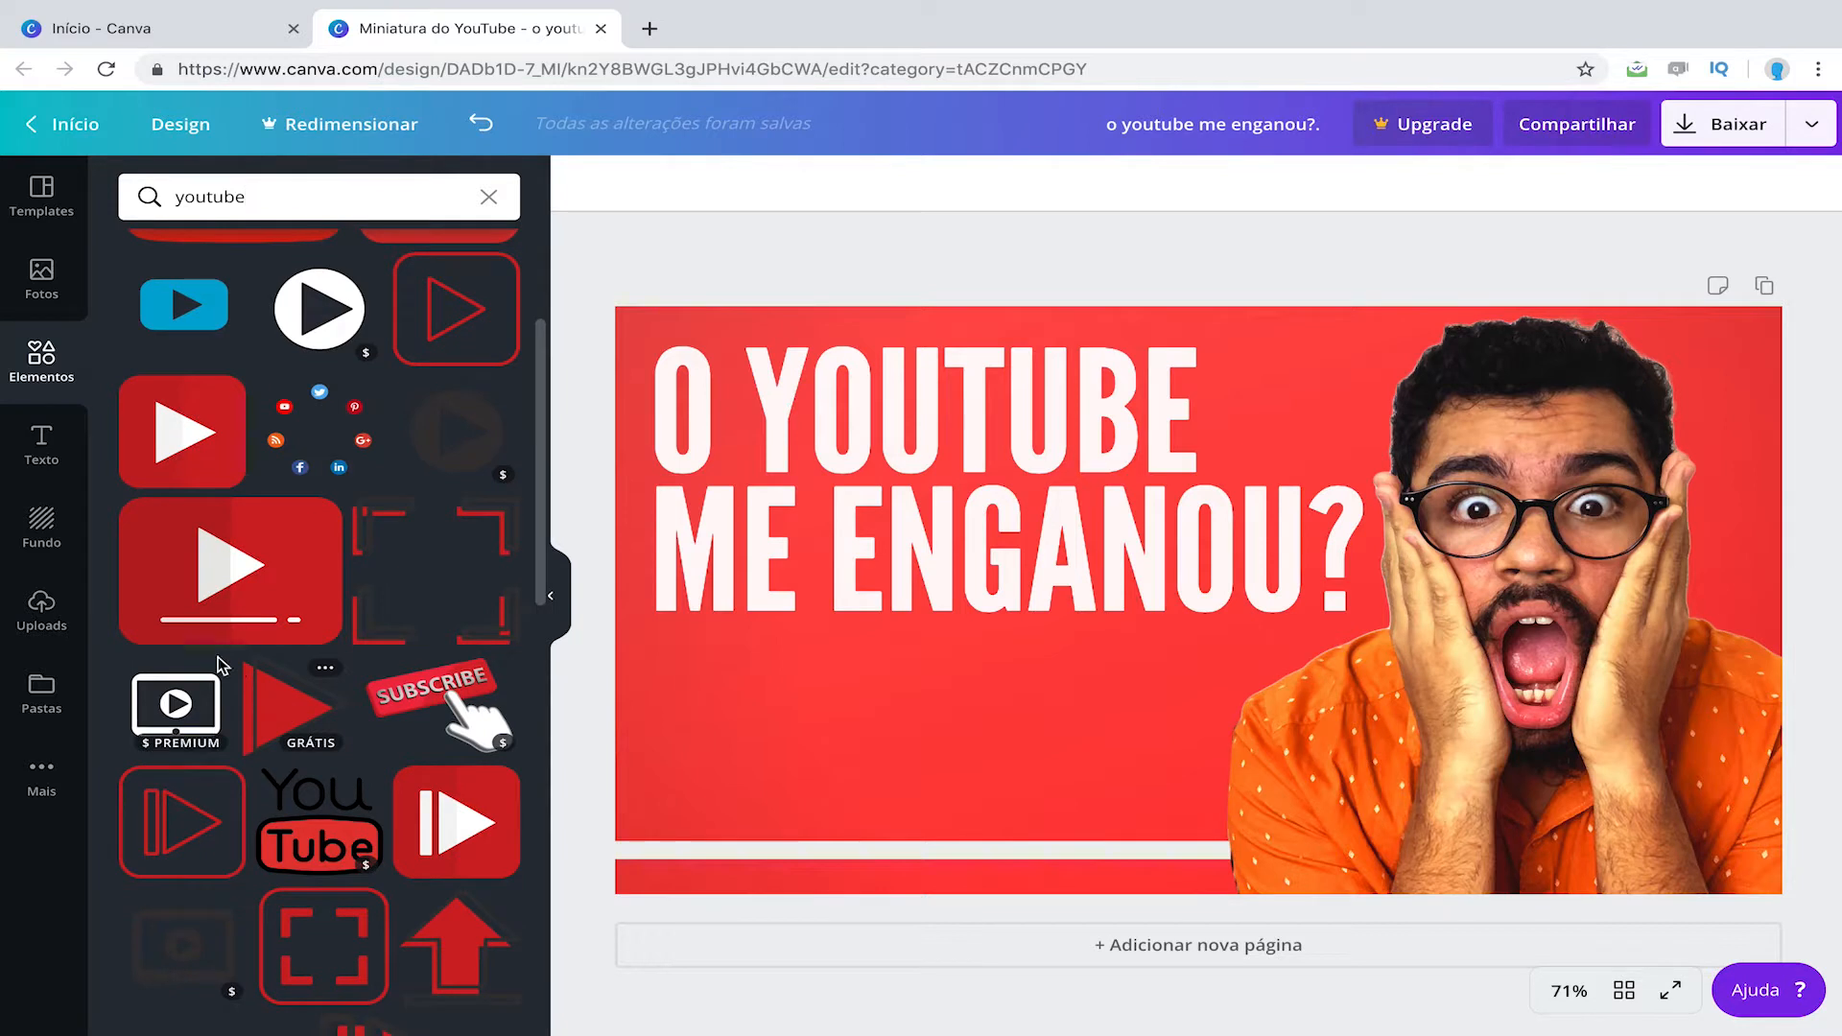
scroll(321, 734, up, 1)
scroll(320, 734, down, 2)
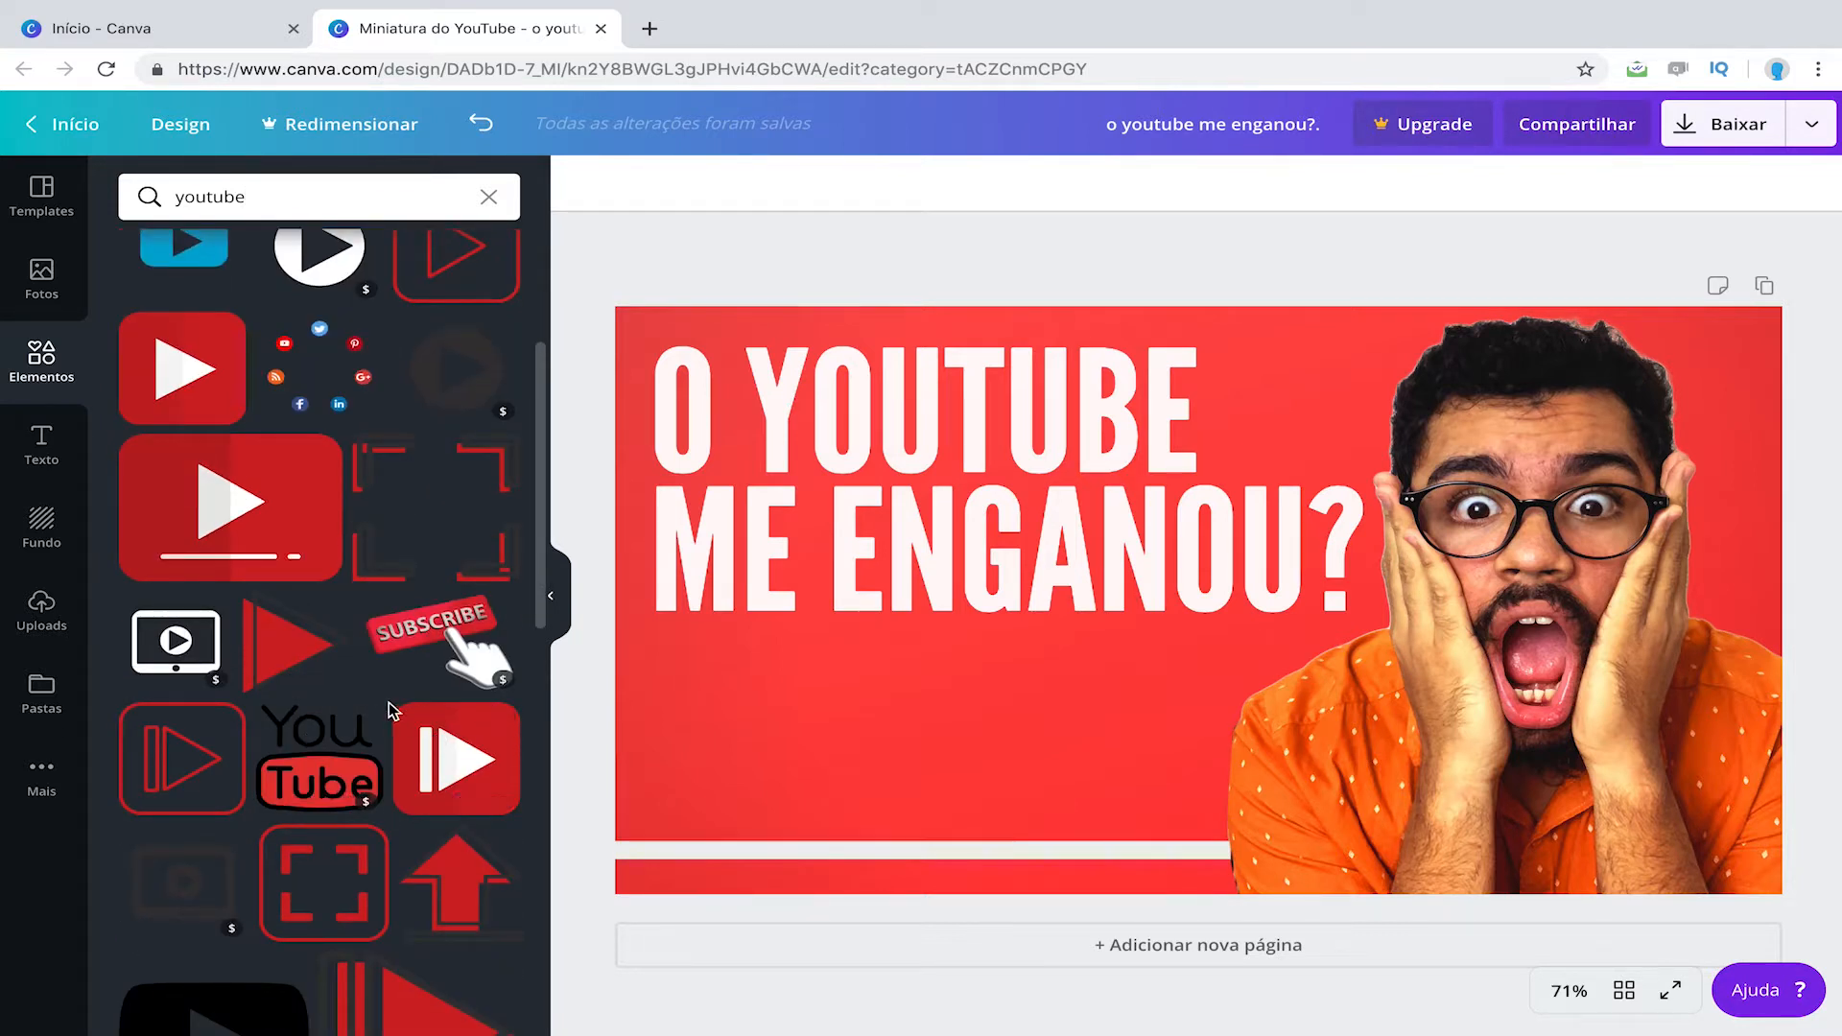
scroll(252, 685, down, 2)
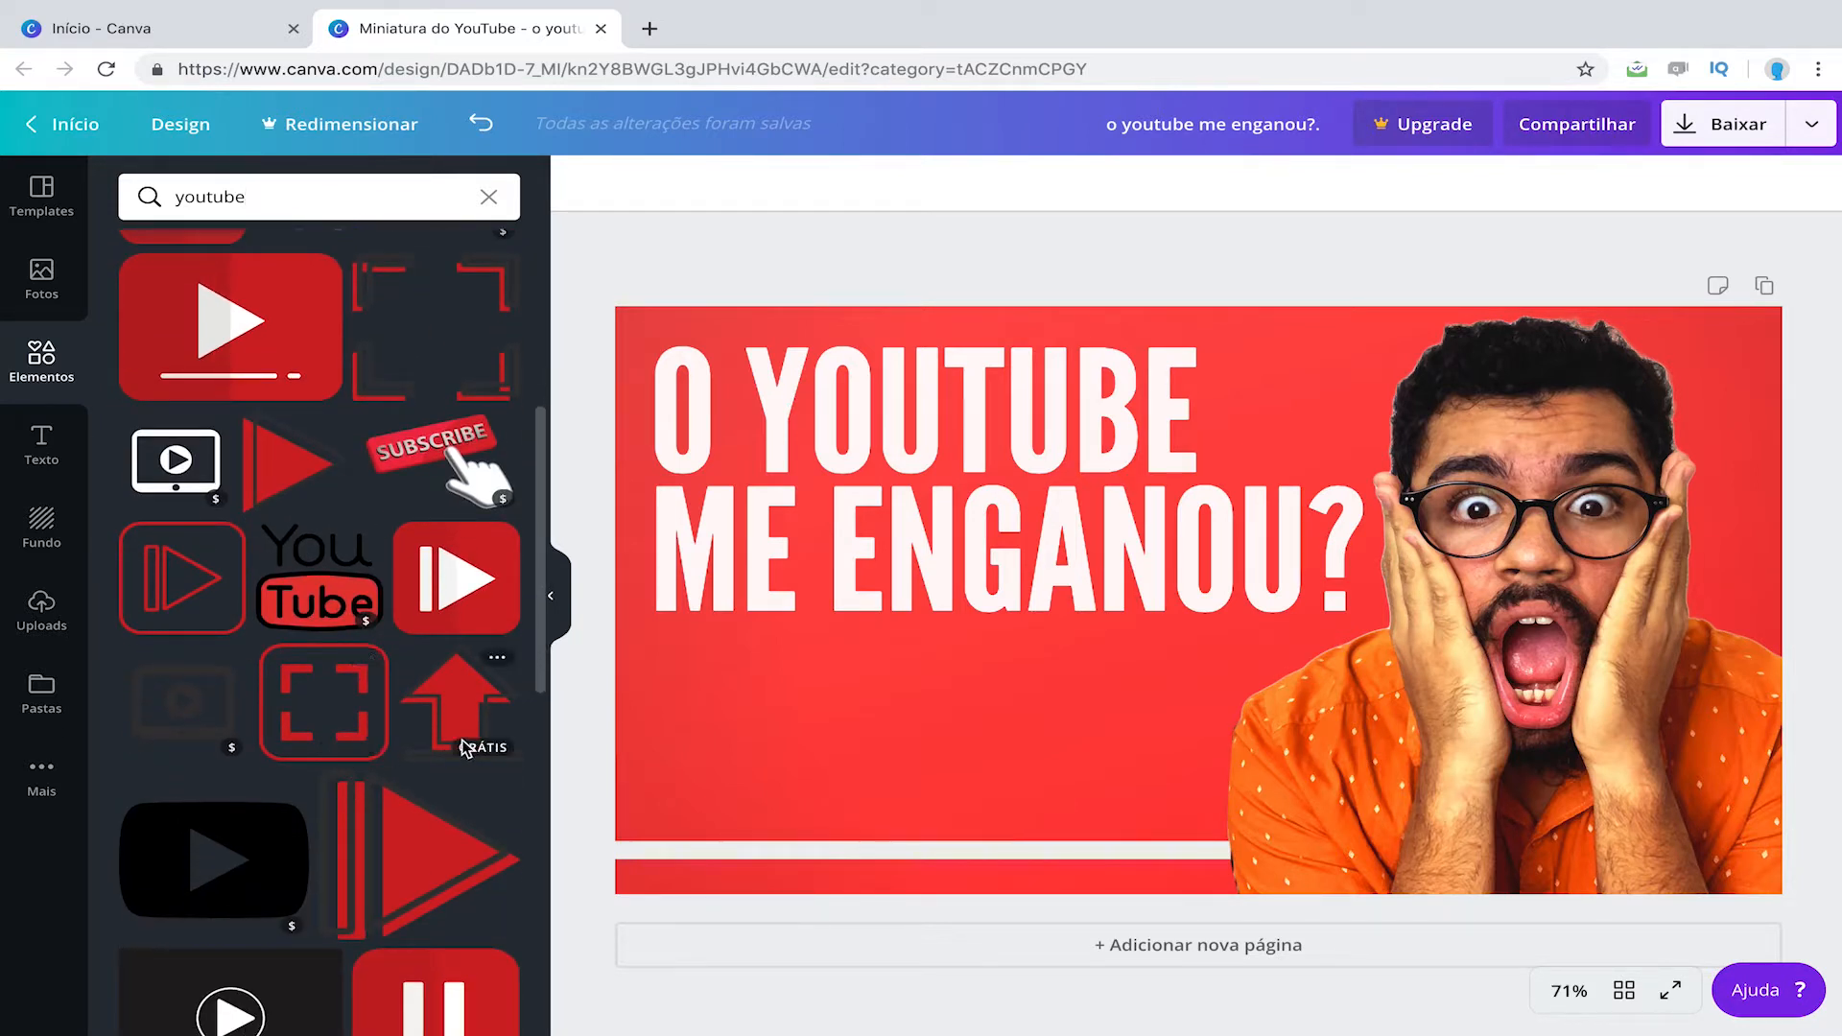
scroll(189, 868, down, 2)
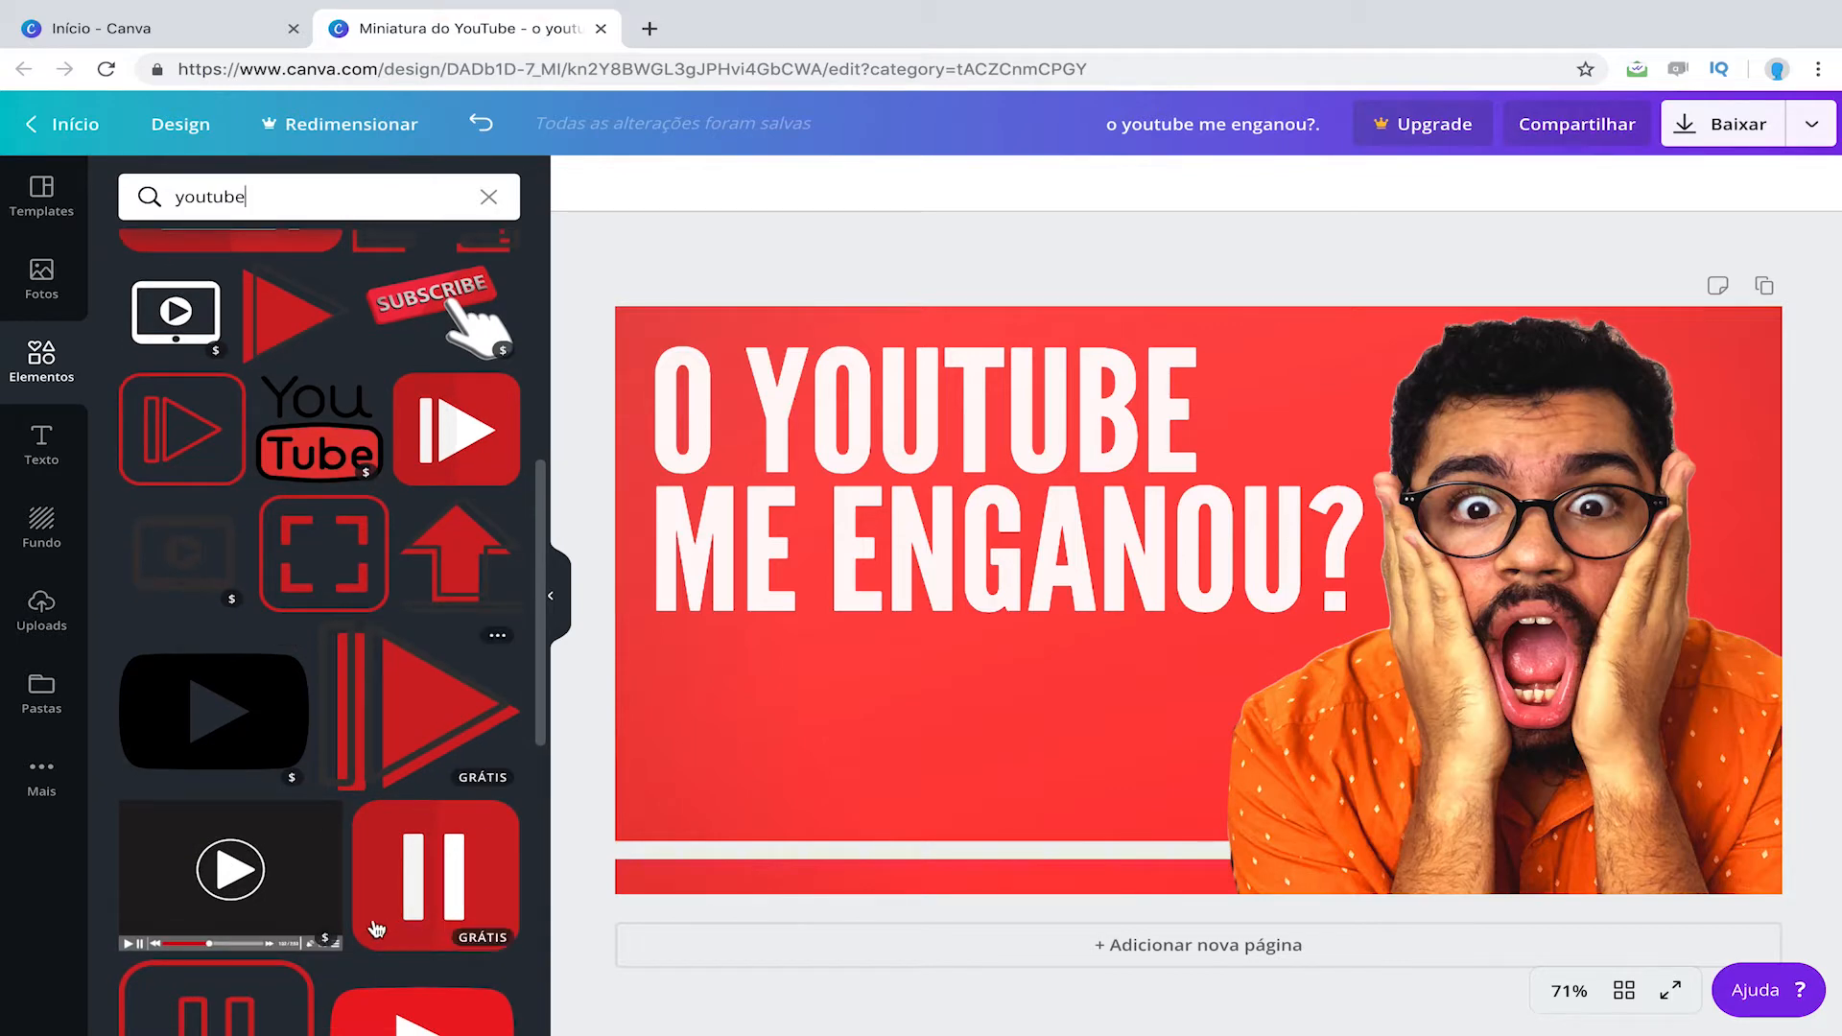
scroll(334, 497, up, 7)
click(309, 453)
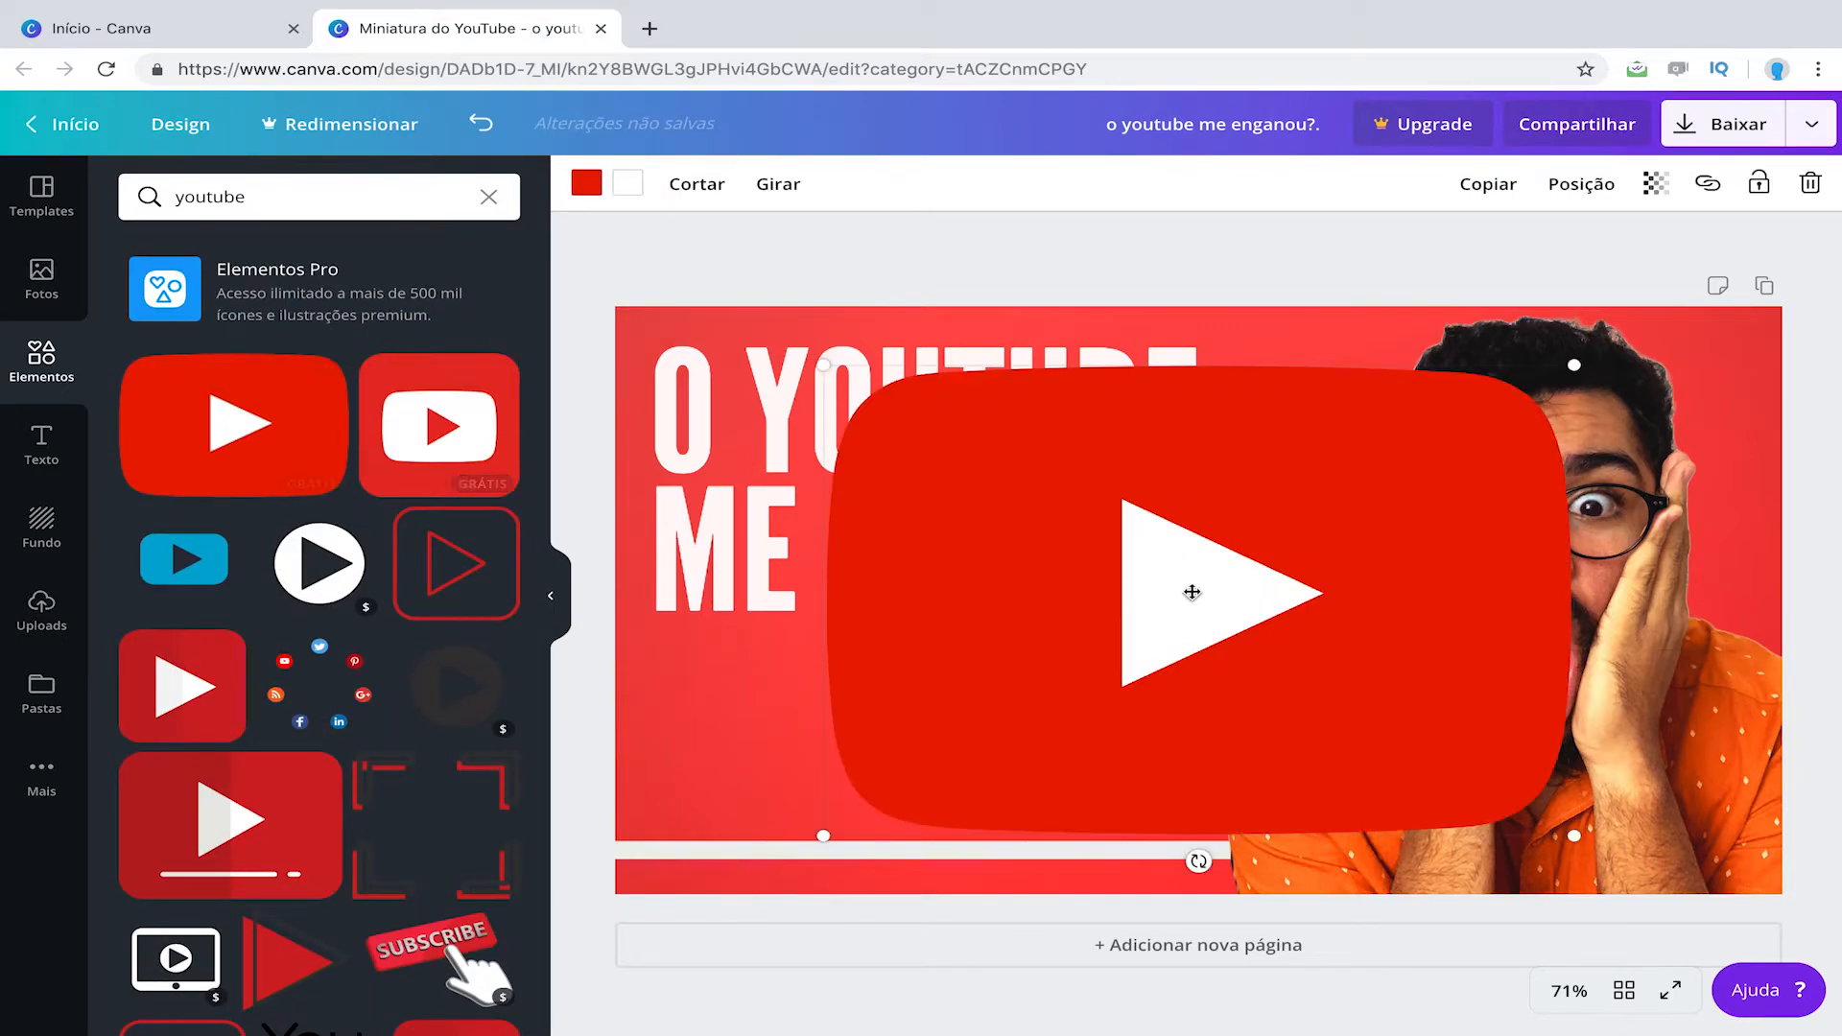
drag(753, 845, 770, 793)
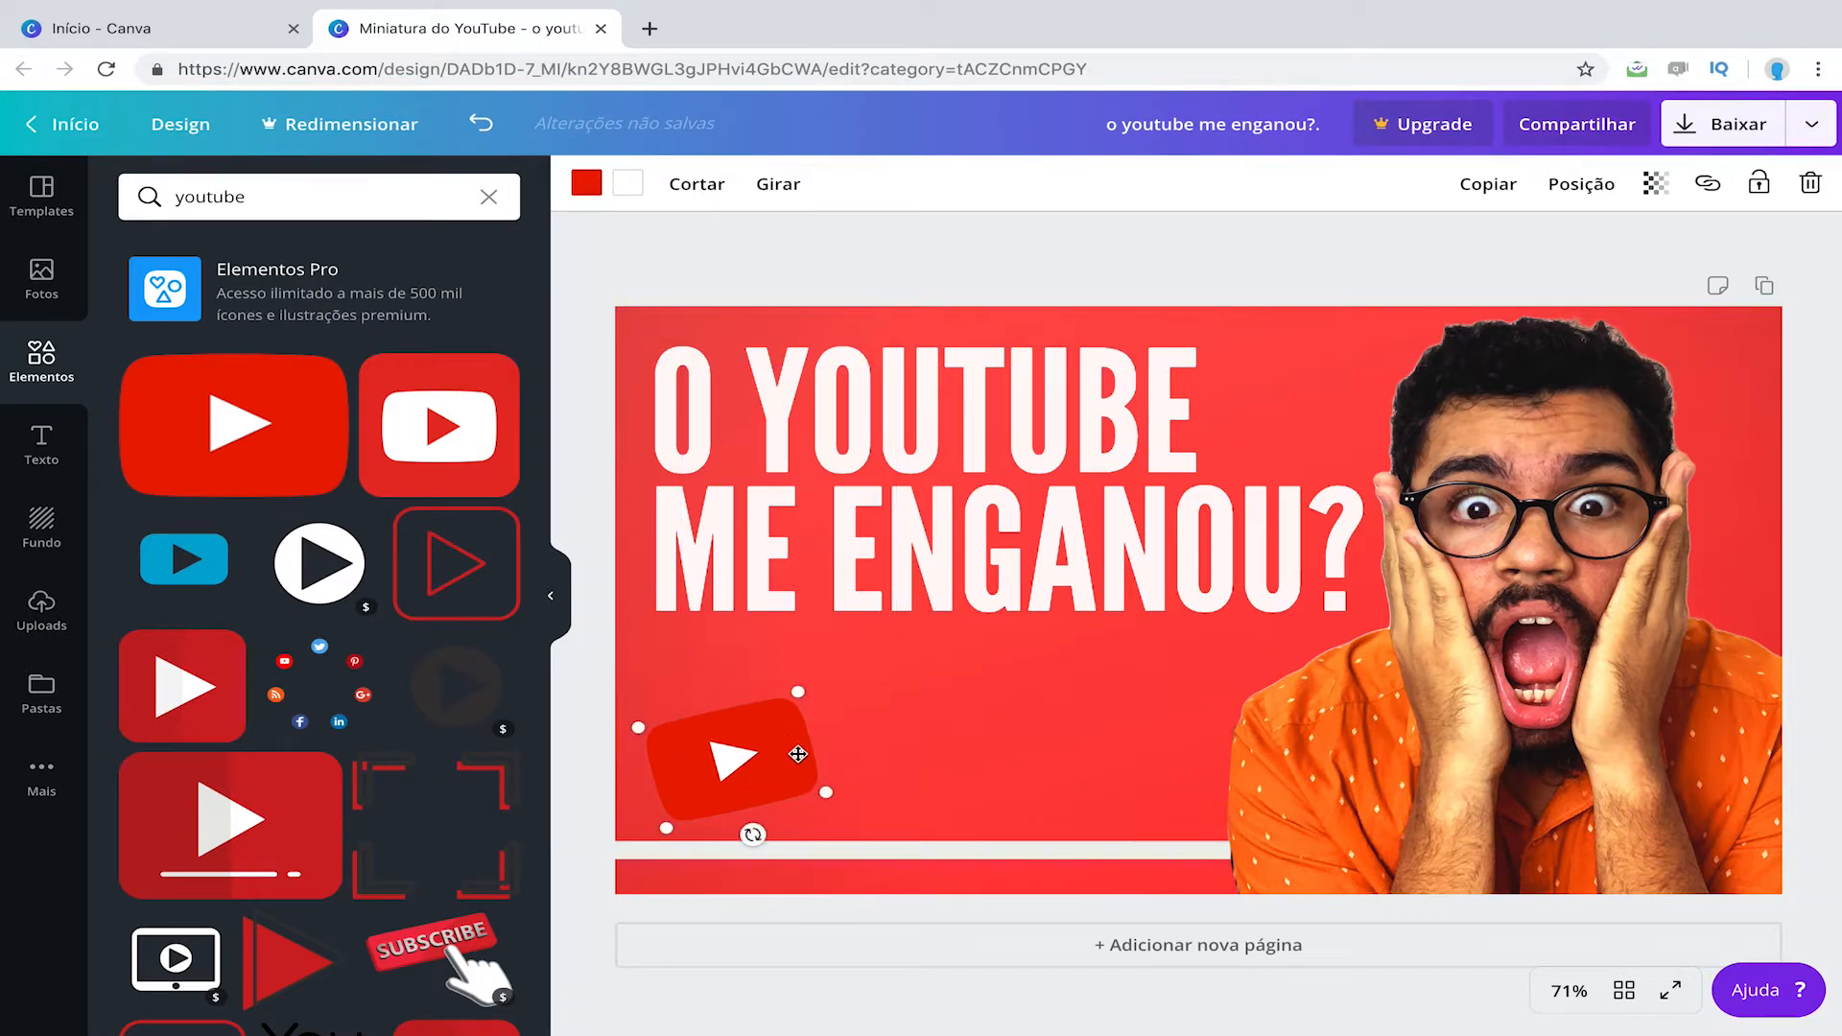
Step: Try grey shades for the YouTube logo's play triangle, and return the triangle to white
click(637, 187)
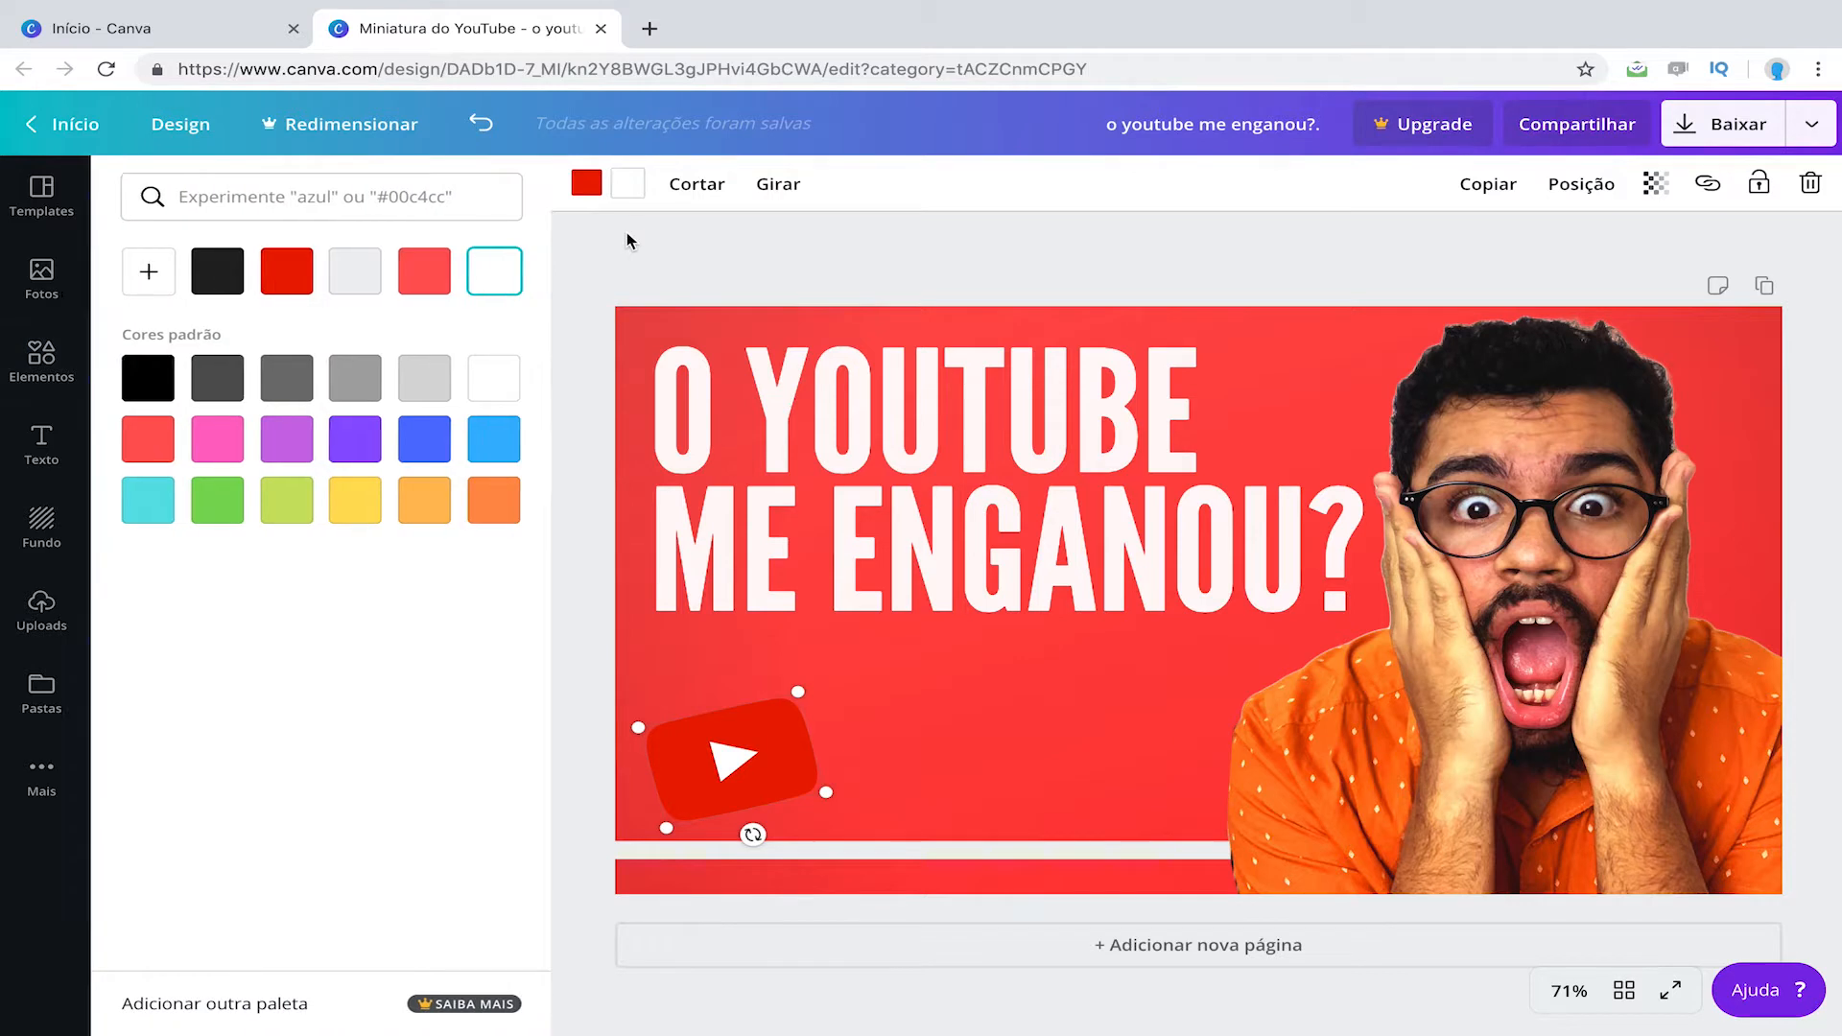
click(361, 279)
click(376, 377)
click(422, 378)
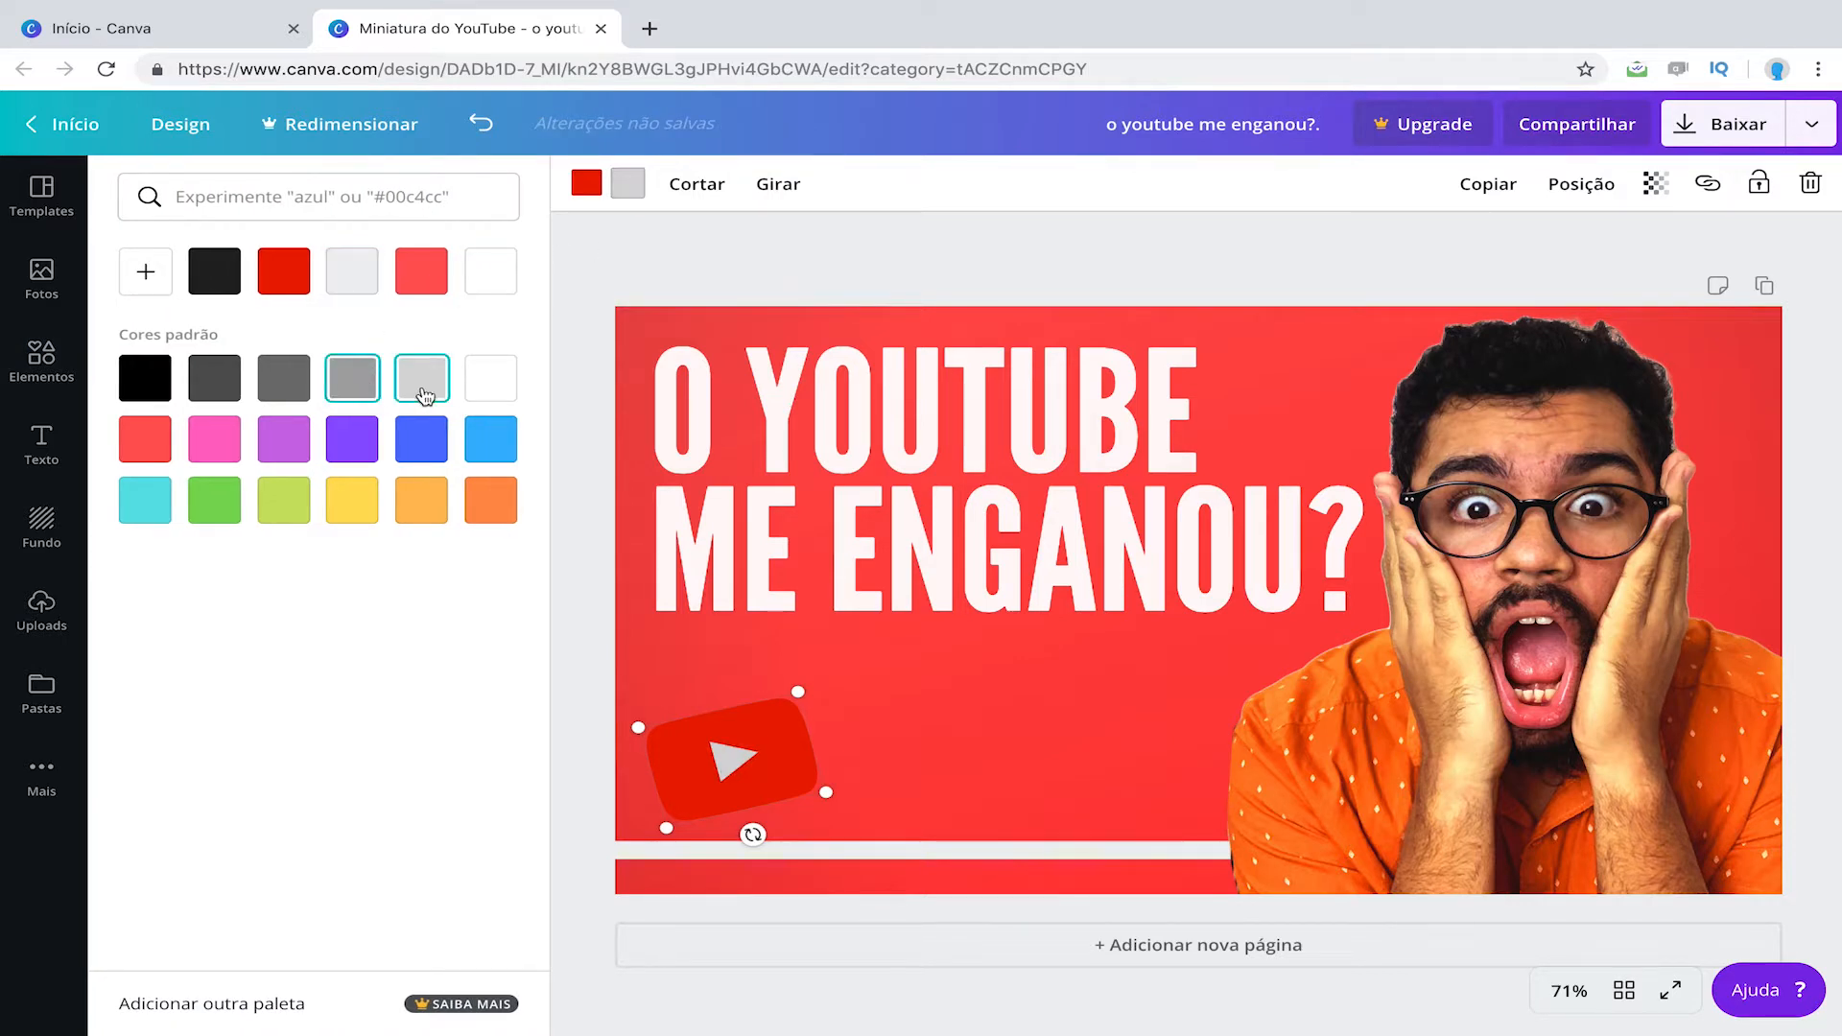
click(490, 268)
Step: Recolour the YouTube logo with a white body and a light red play triangle
click(586, 182)
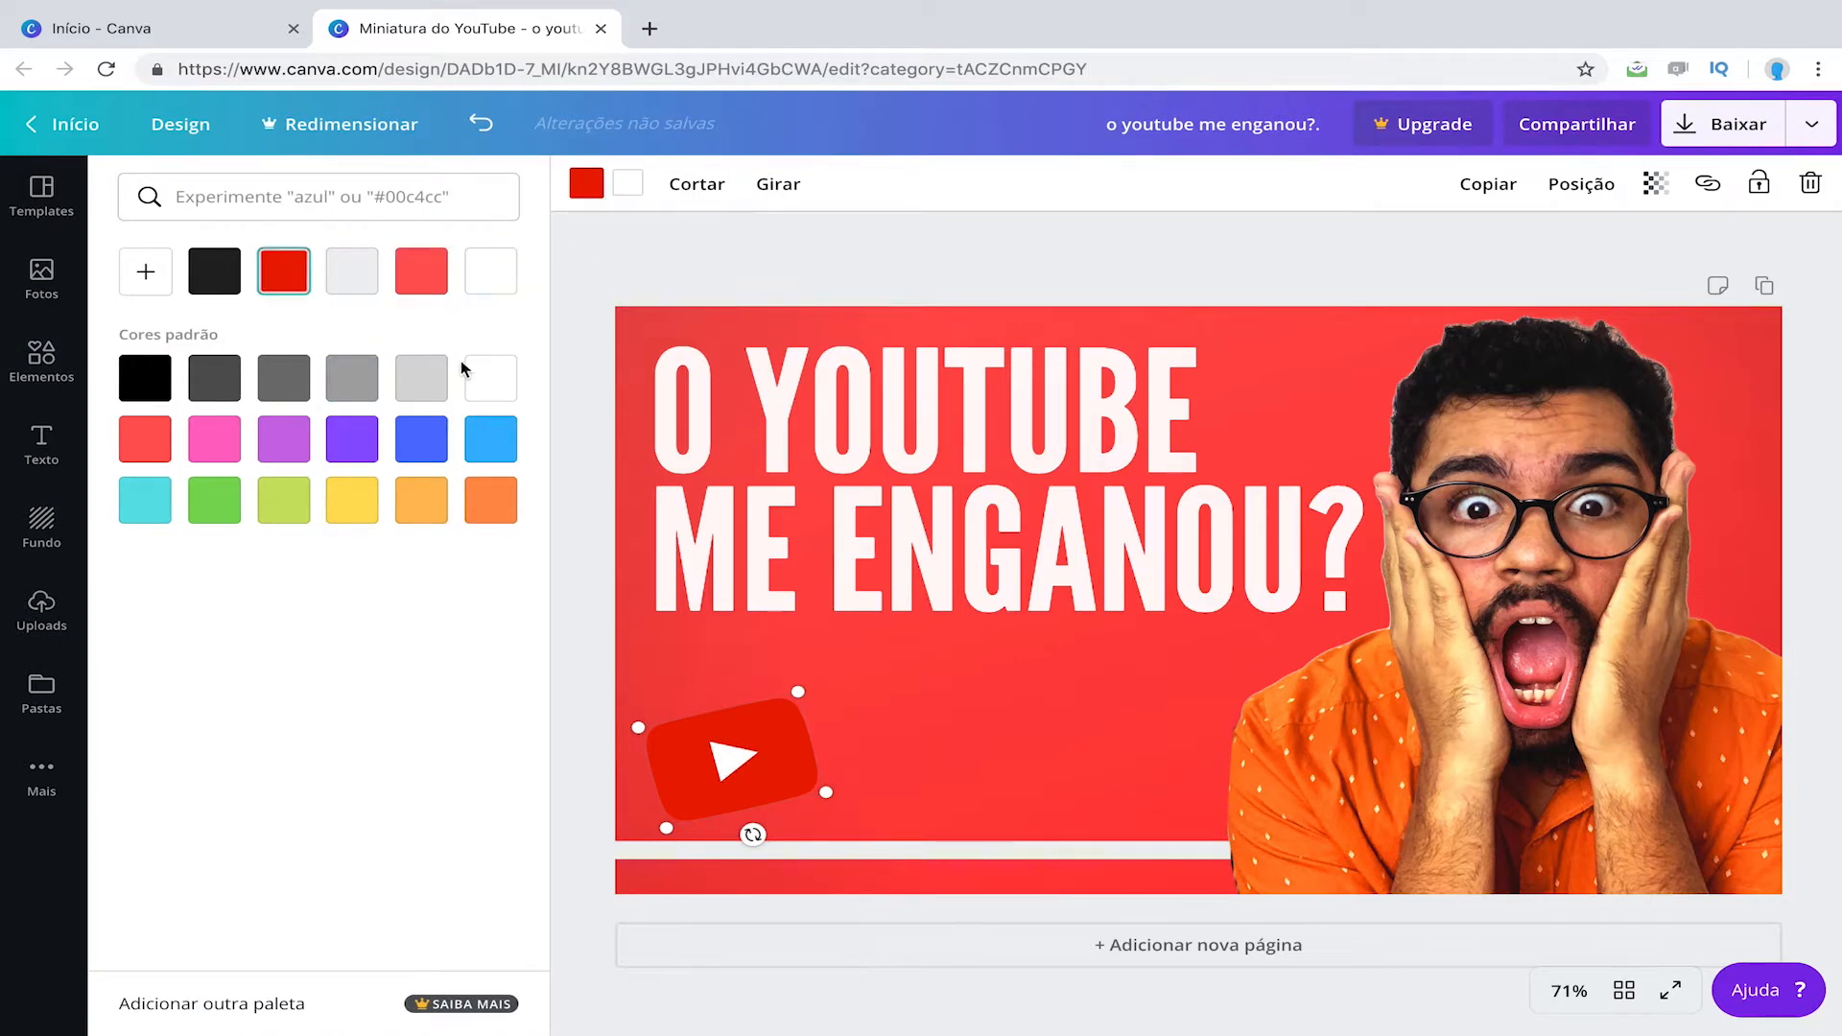
click(490, 377)
click(626, 187)
click(281, 276)
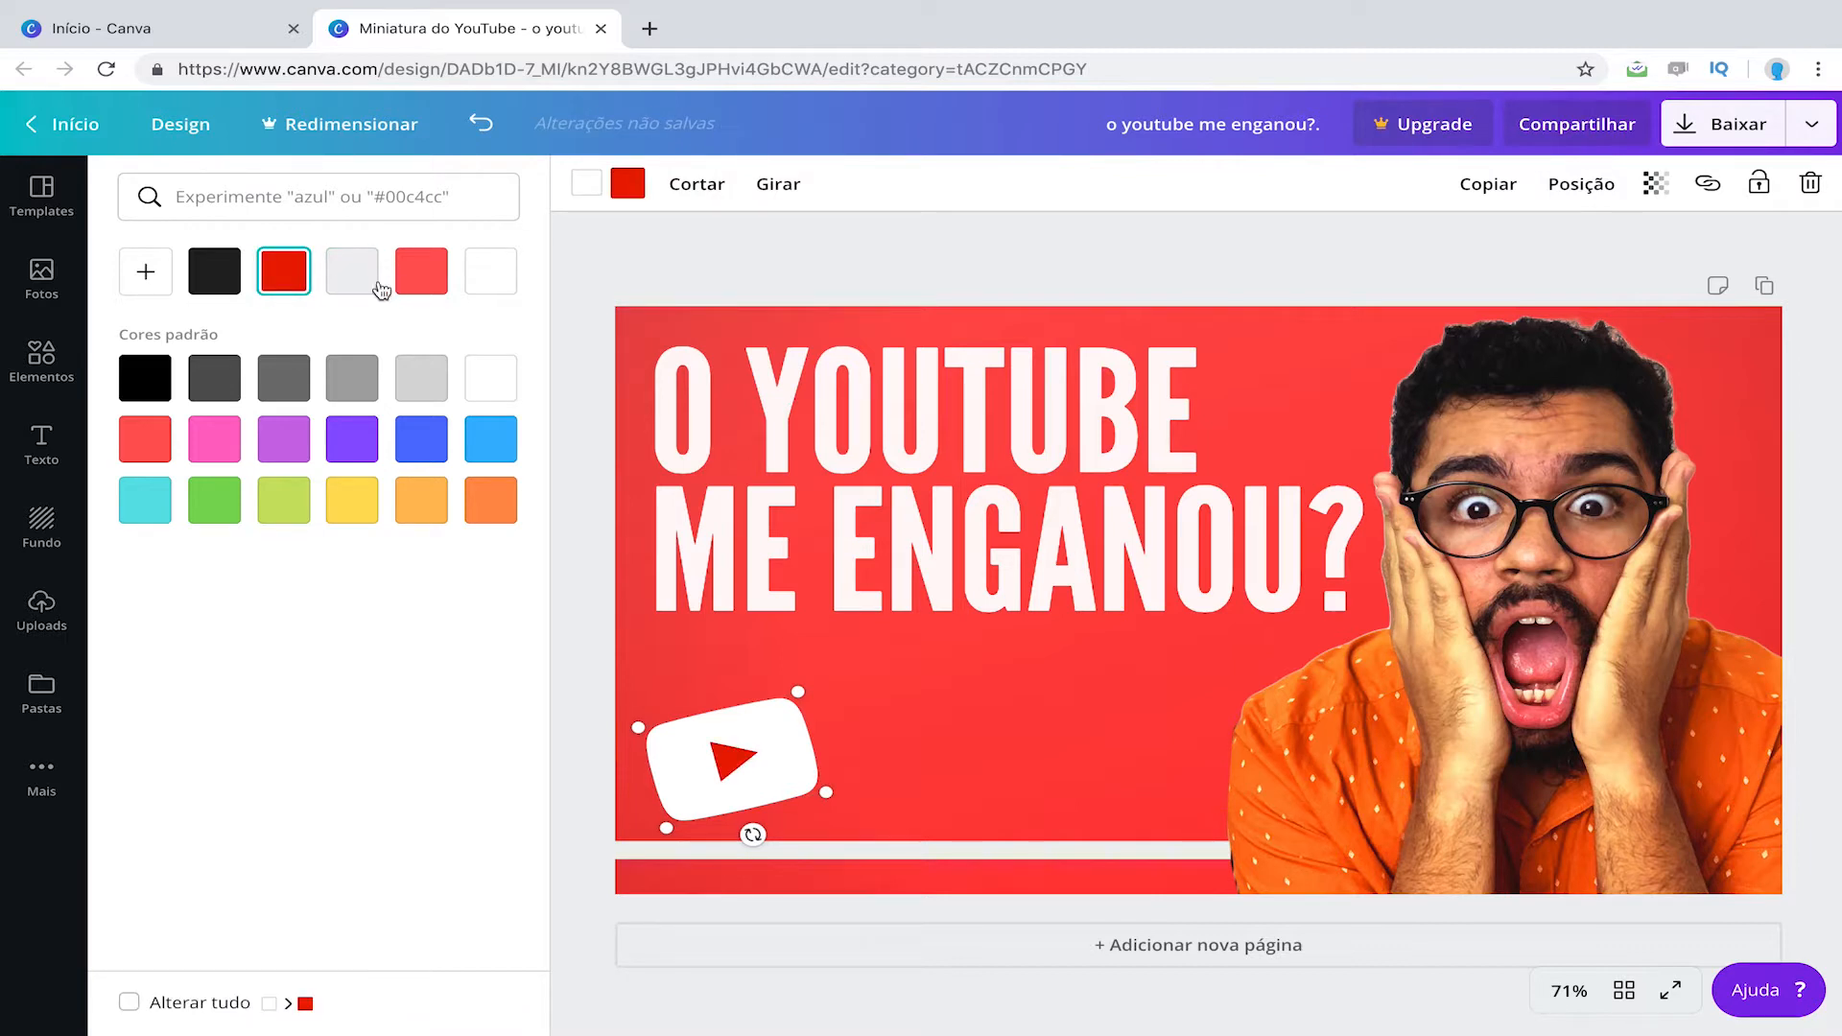
click(421, 272)
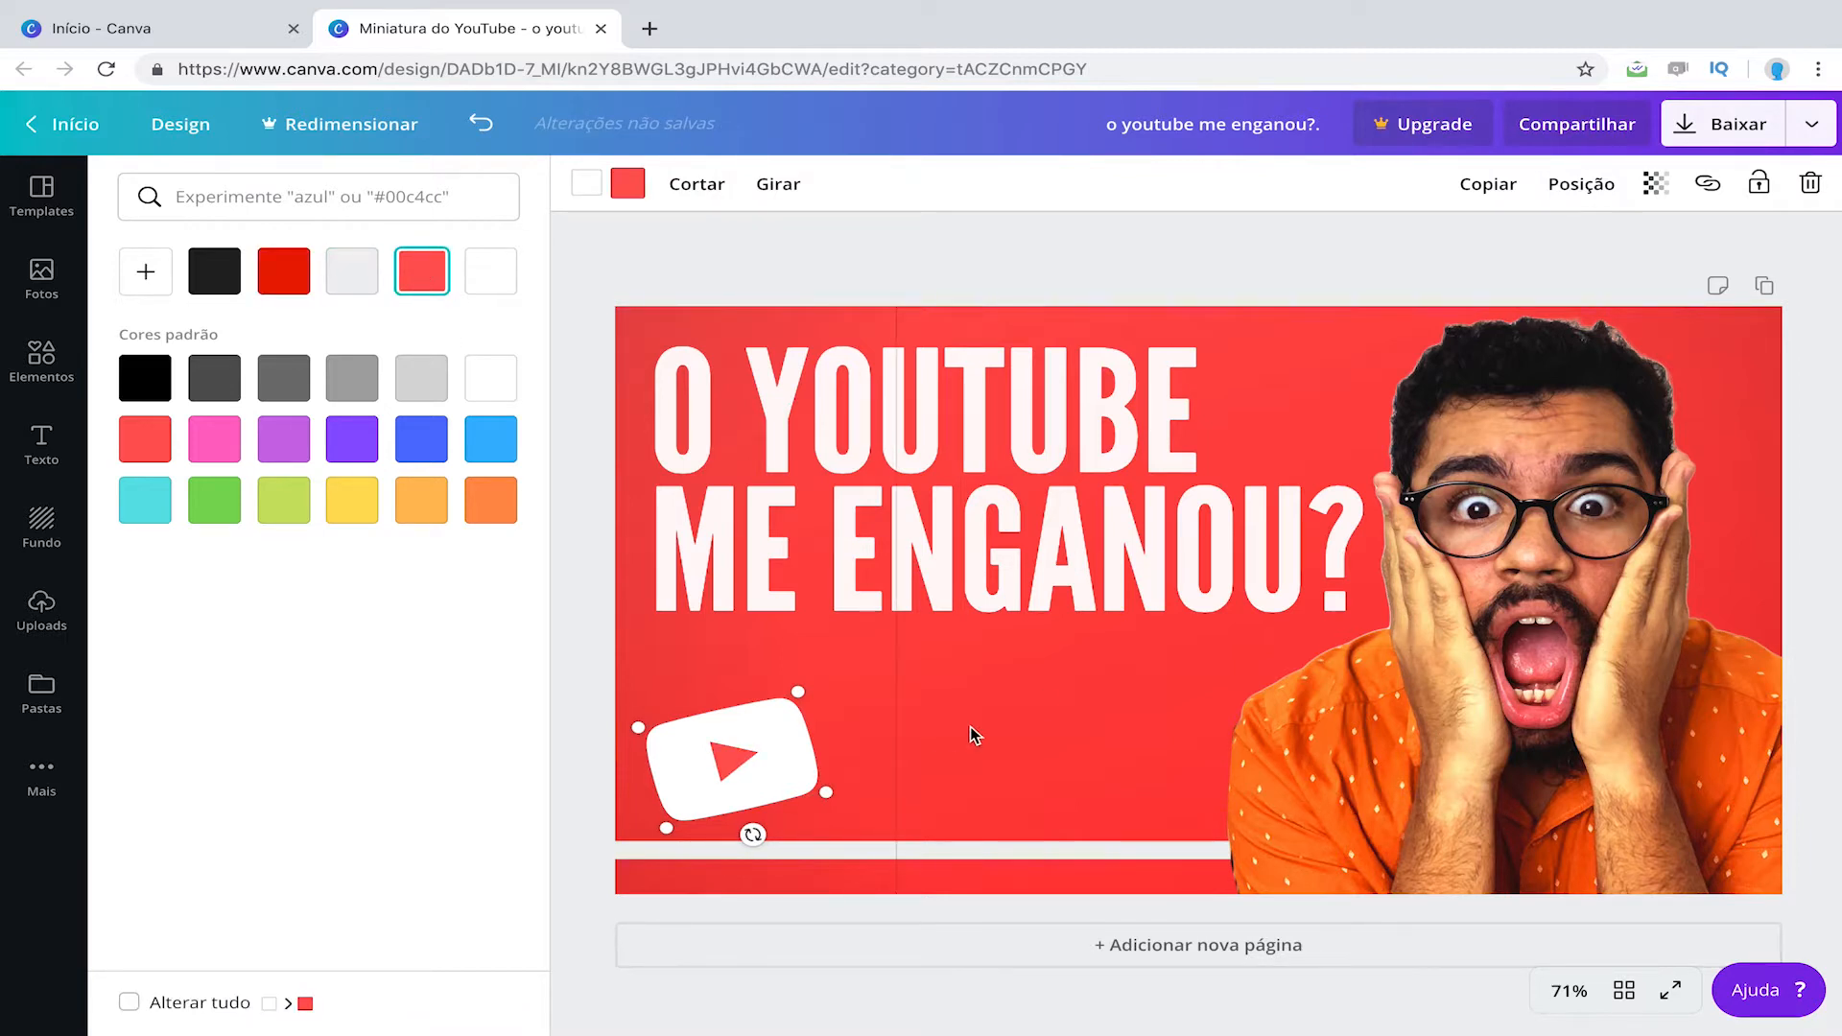
click(999, 734)
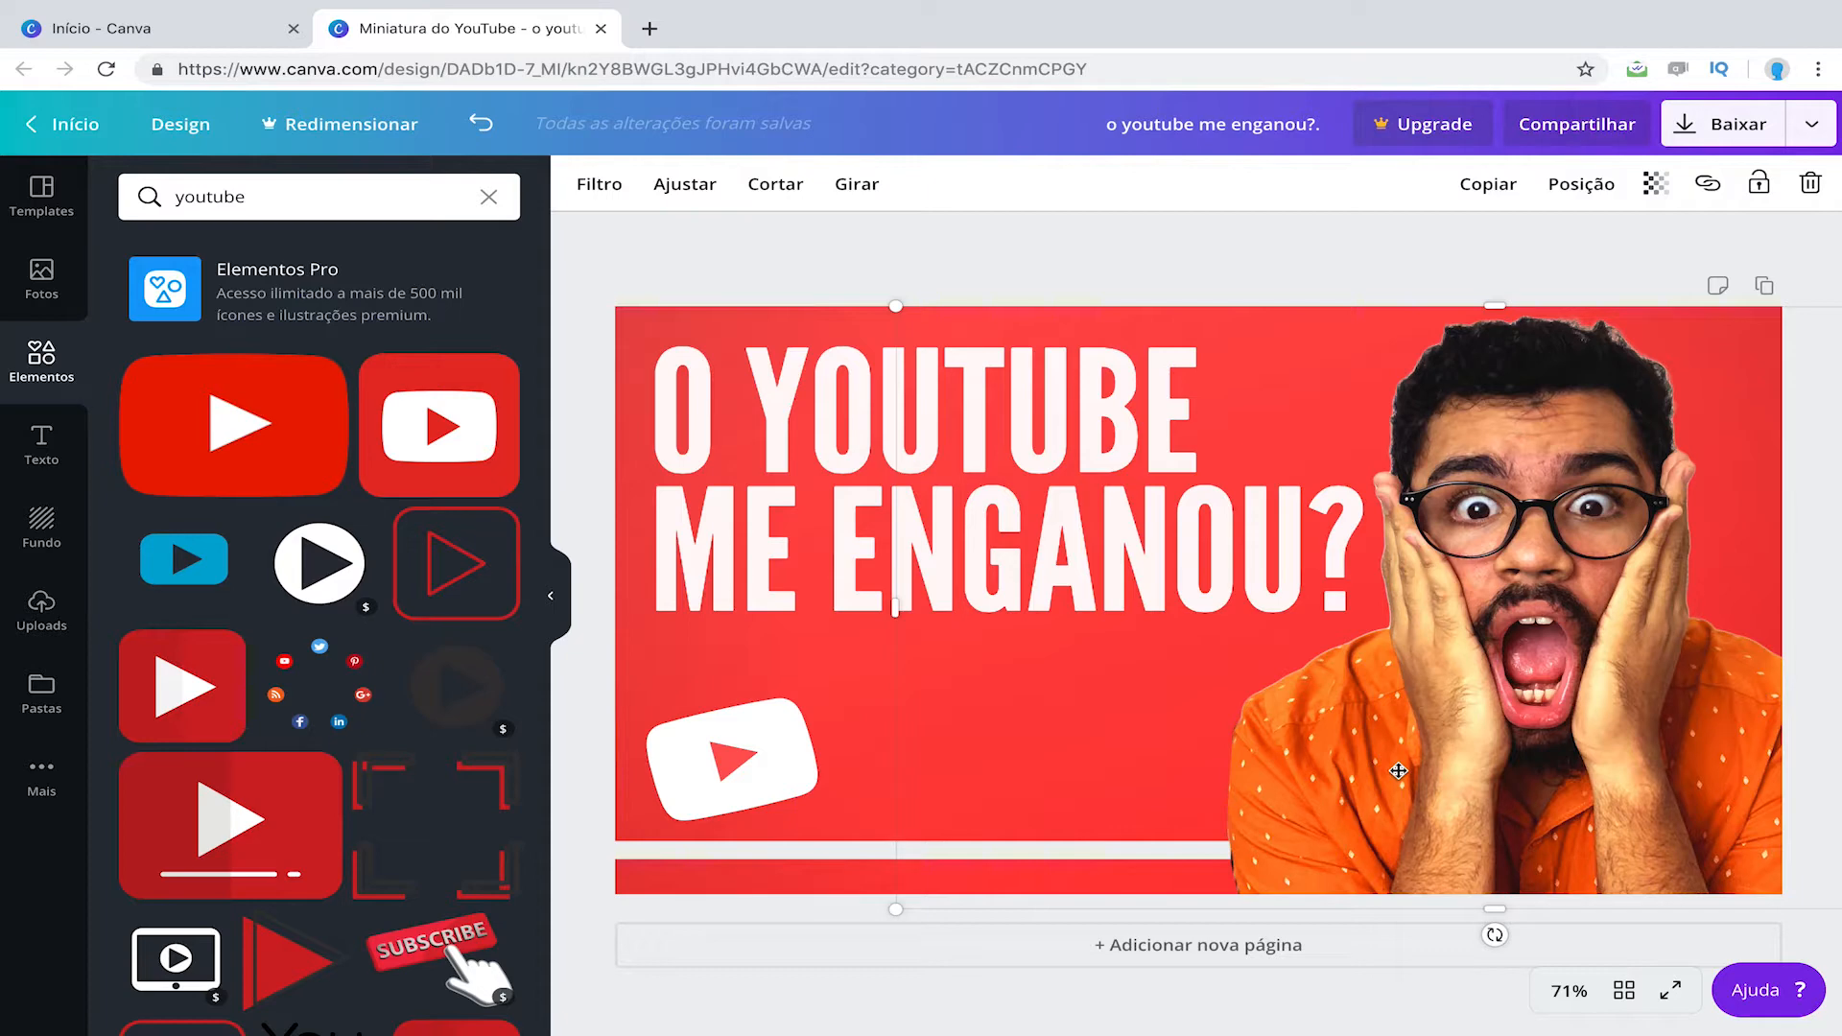
scroll(1586, 518, right, 1)
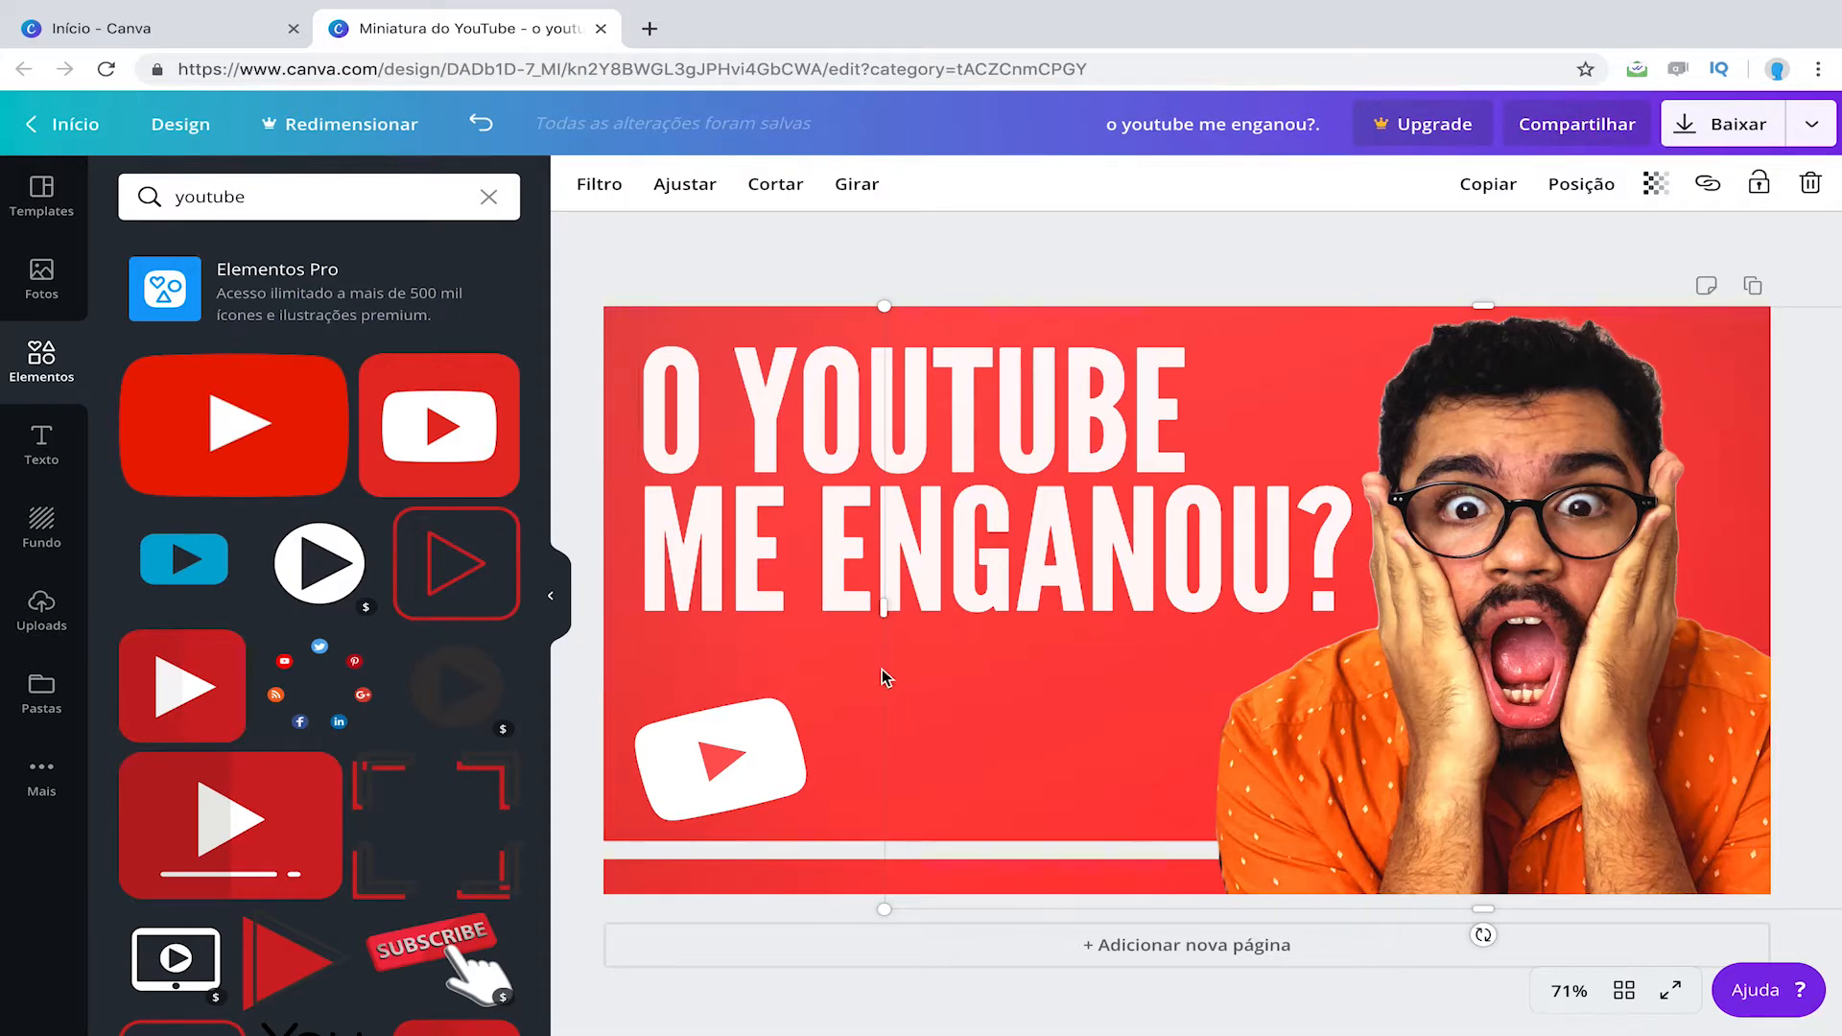
Step: Look through the available folders, apps, photos, elements, text, backgrounds and uploads without adding anything to the thumbnail
click(34, 700)
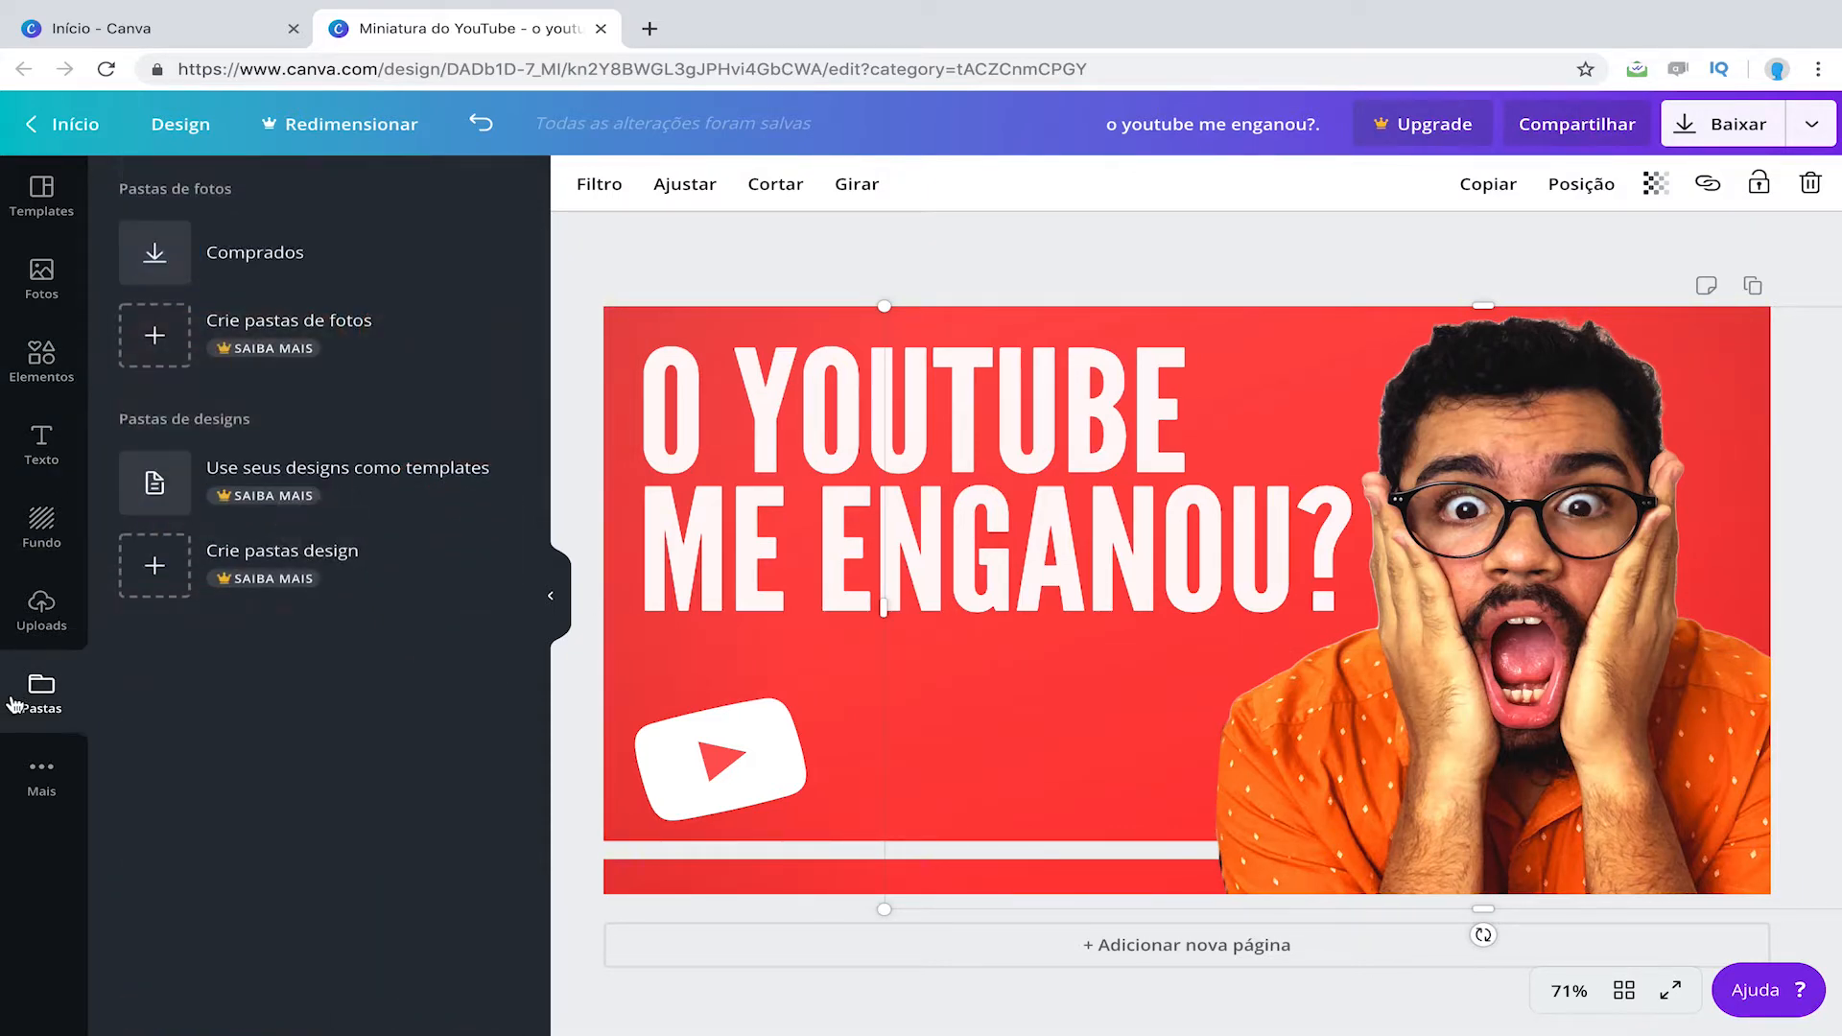
click(41, 770)
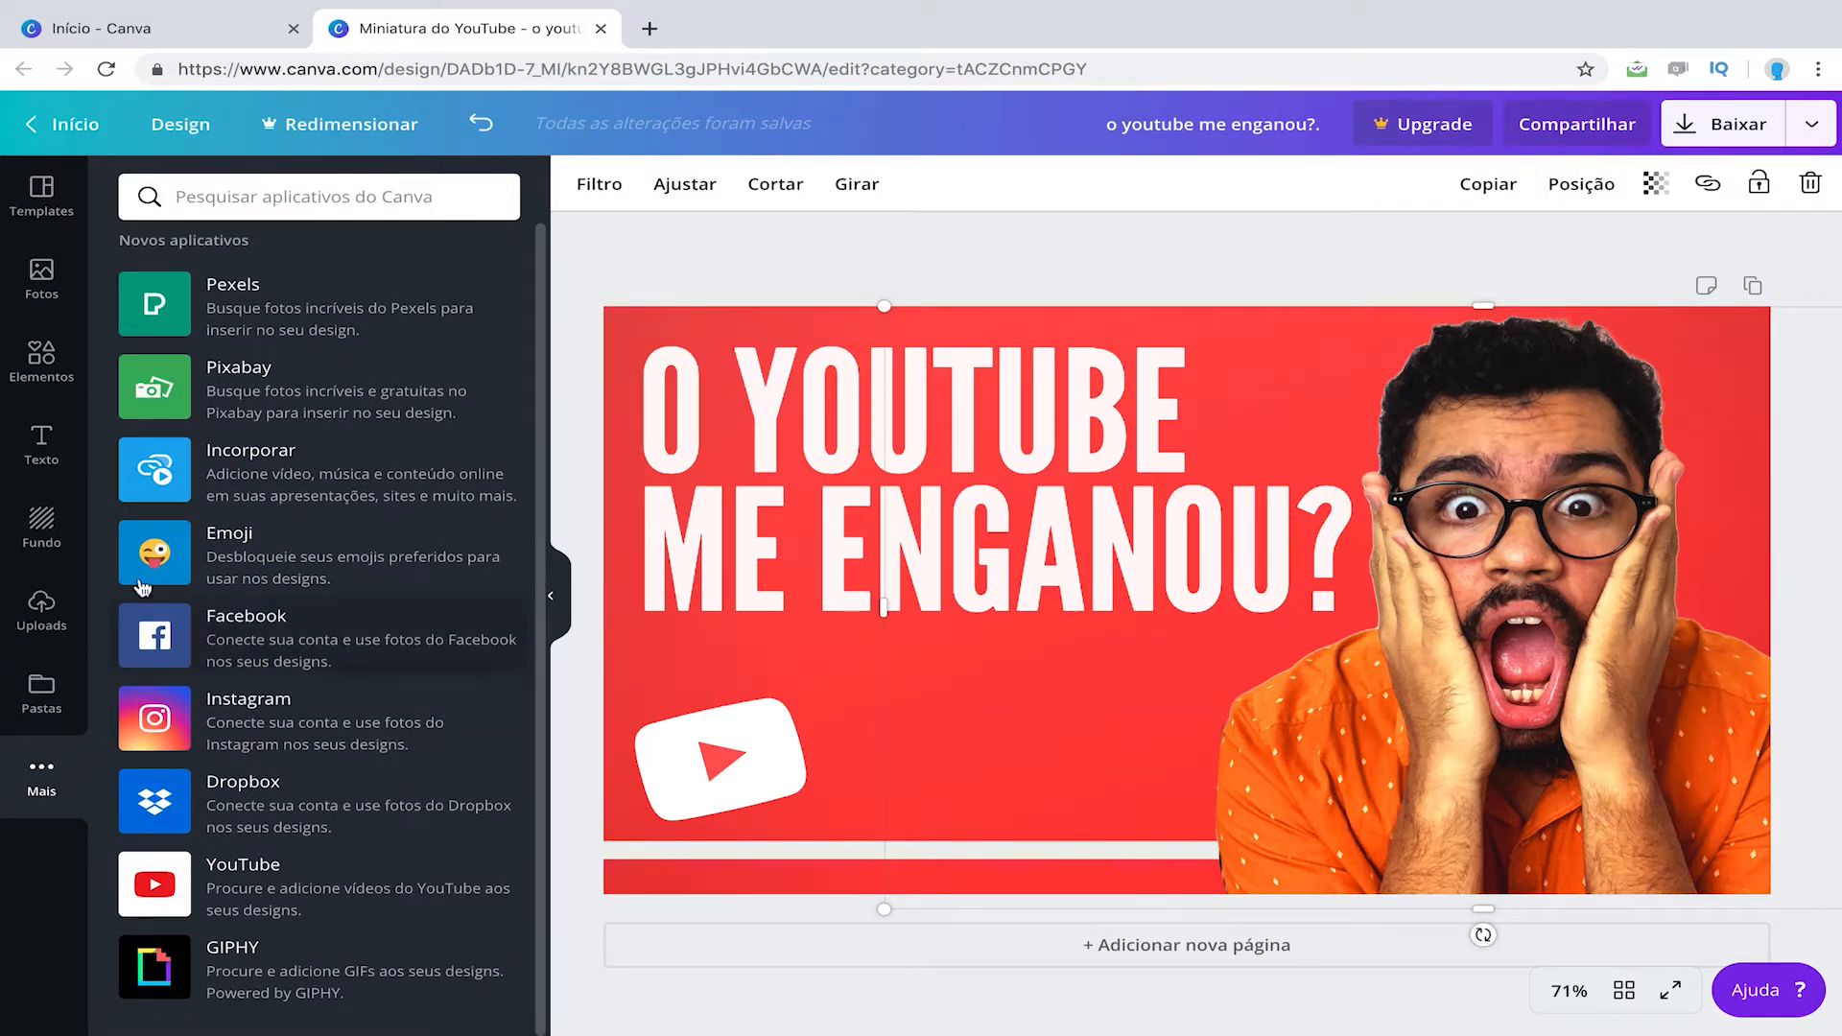
click(42, 280)
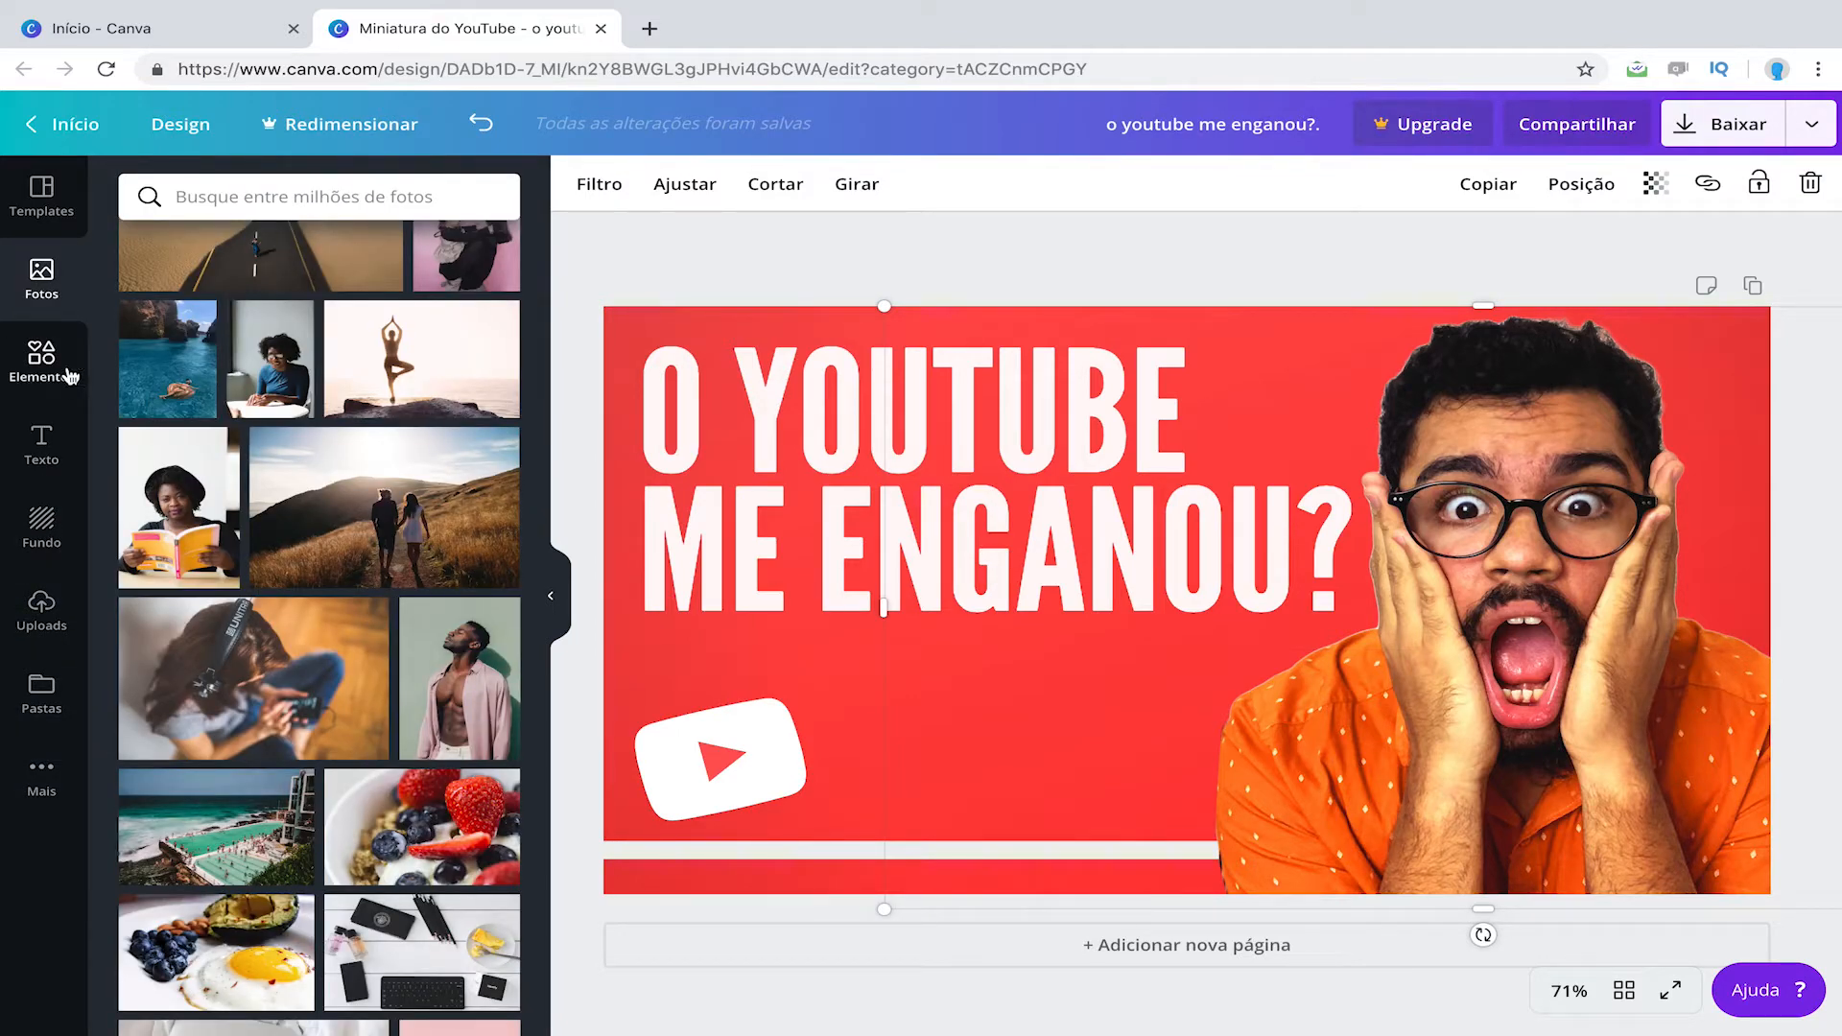
click(38, 360)
click(42, 443)
click(32, 528)
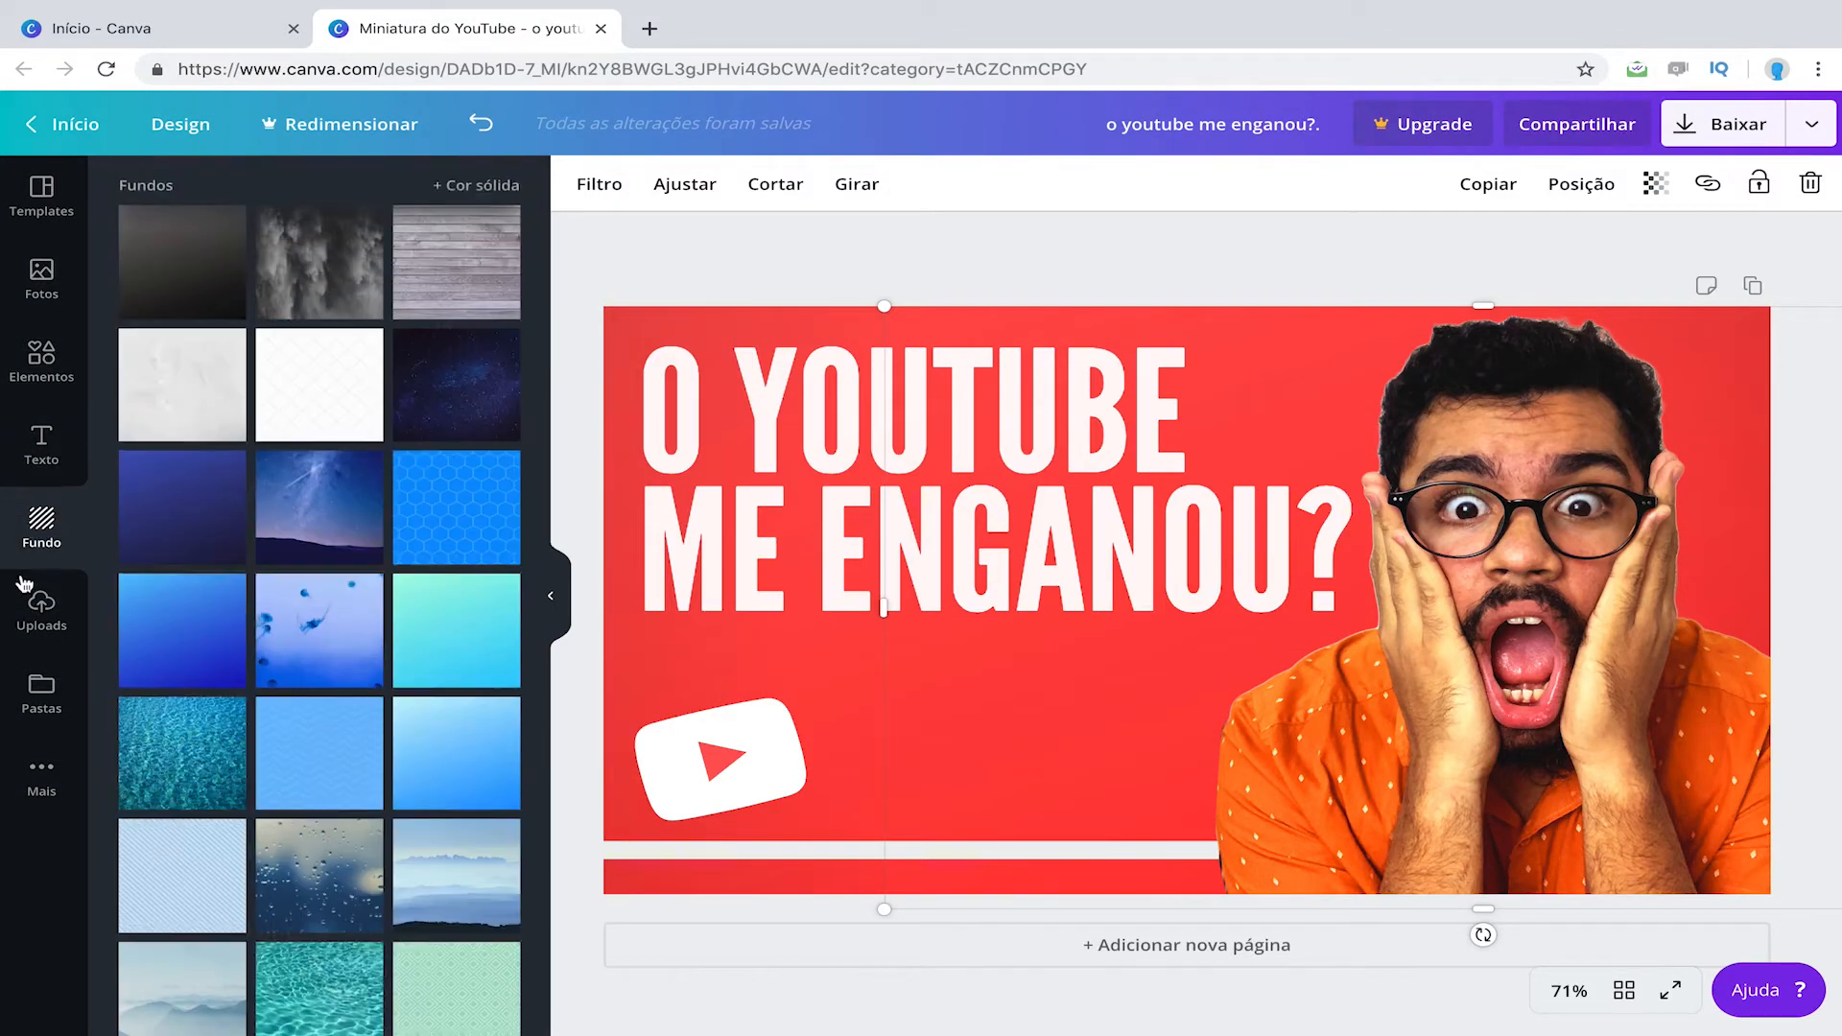
click(38, 607)
click(15, 721)
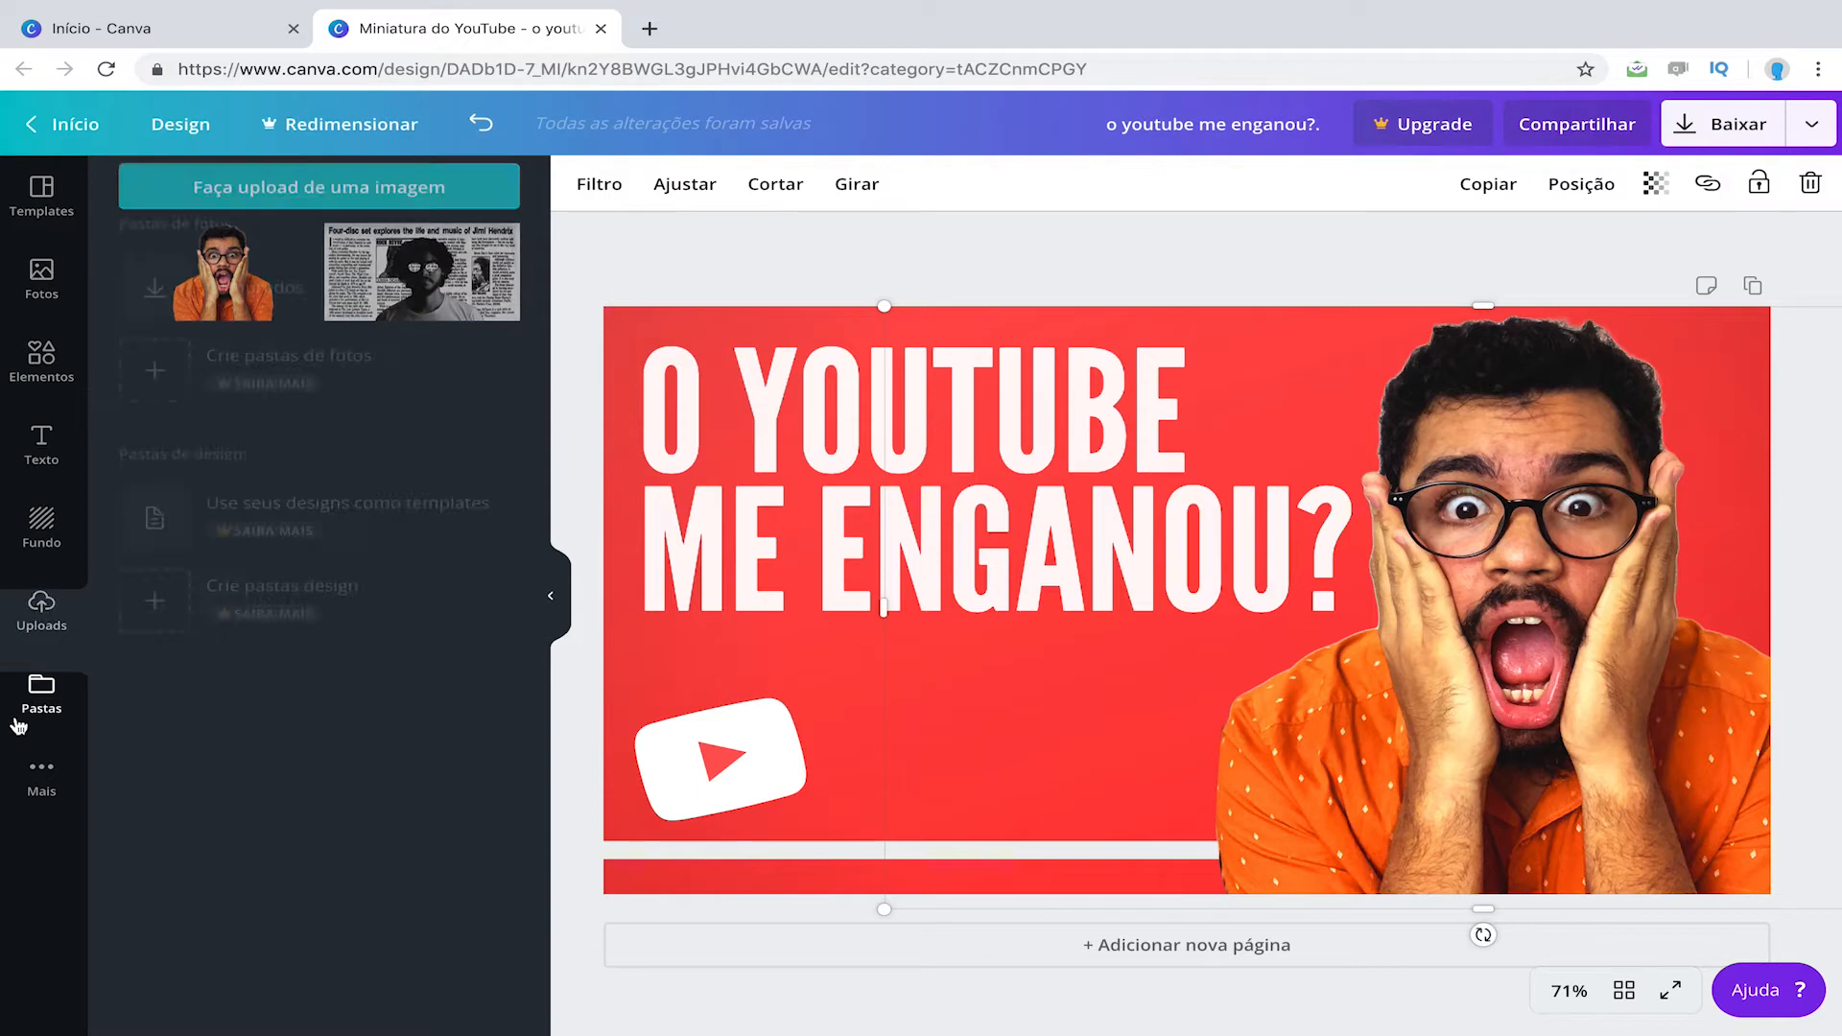
click(53, 268)
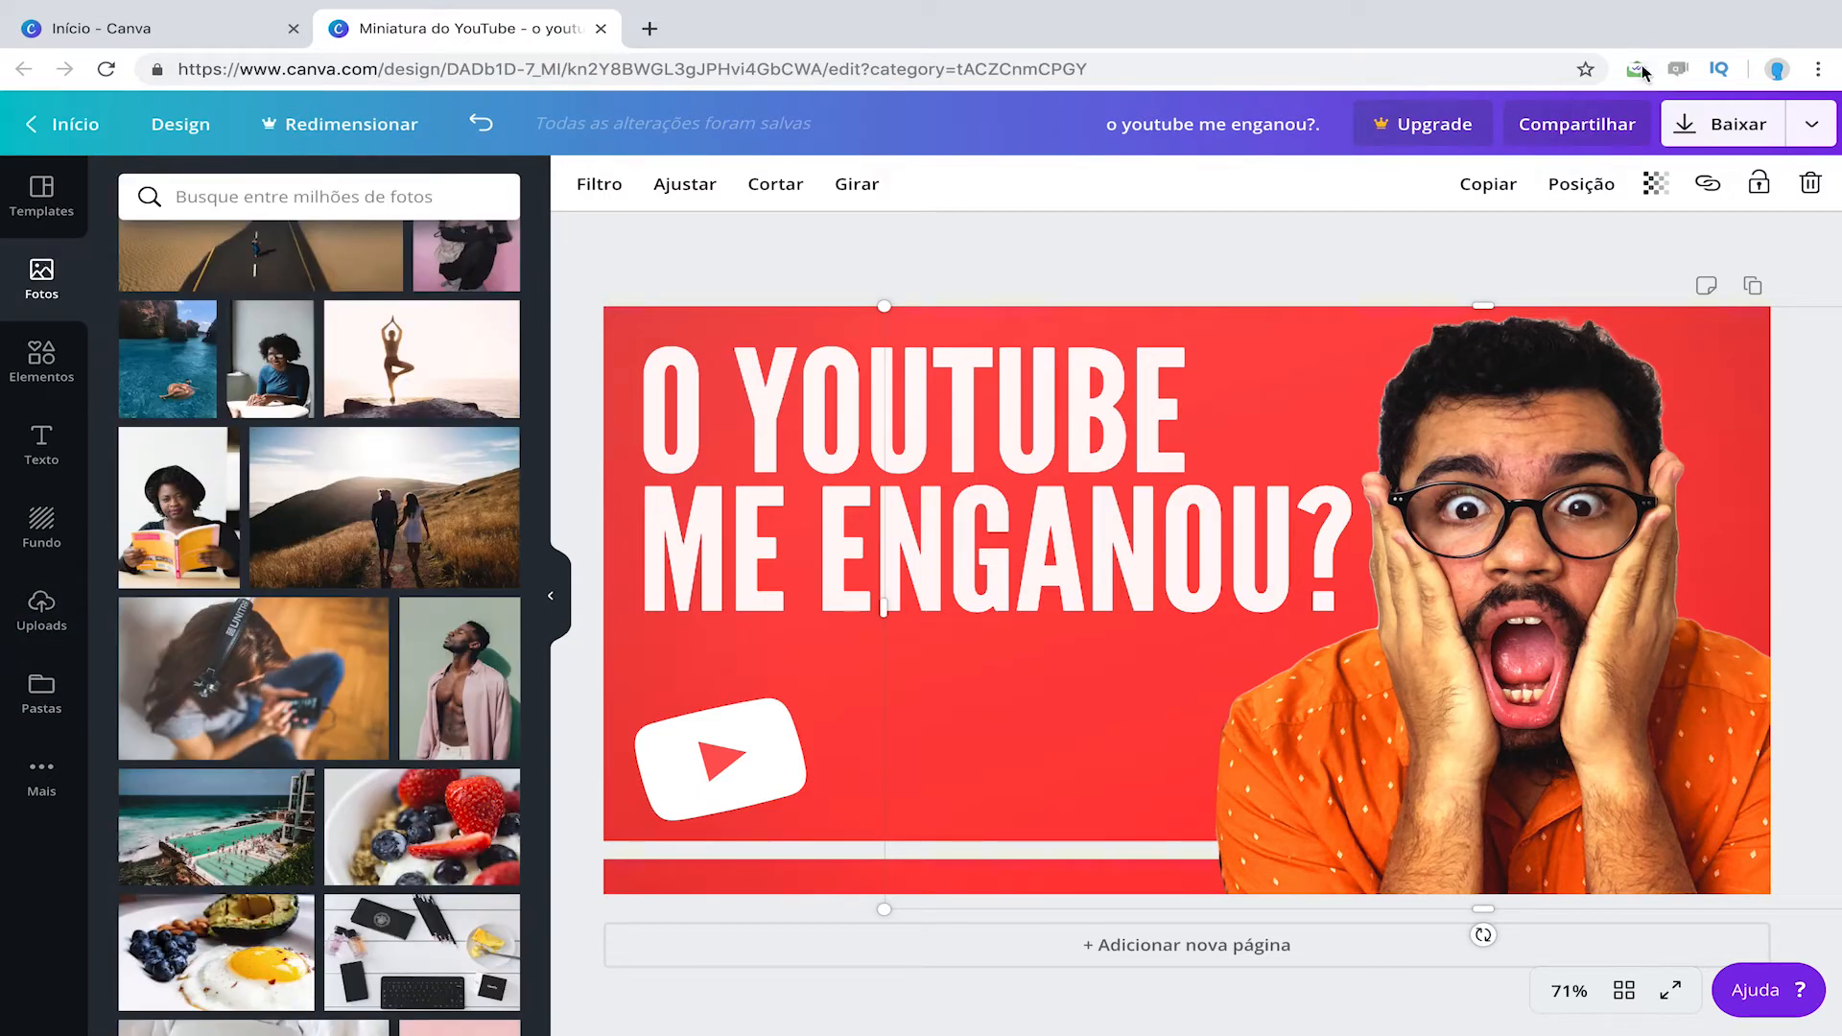
Step: Review the publishing destinations and the sharing invitation options for the design, and close them without sharing
click(1811, 125)
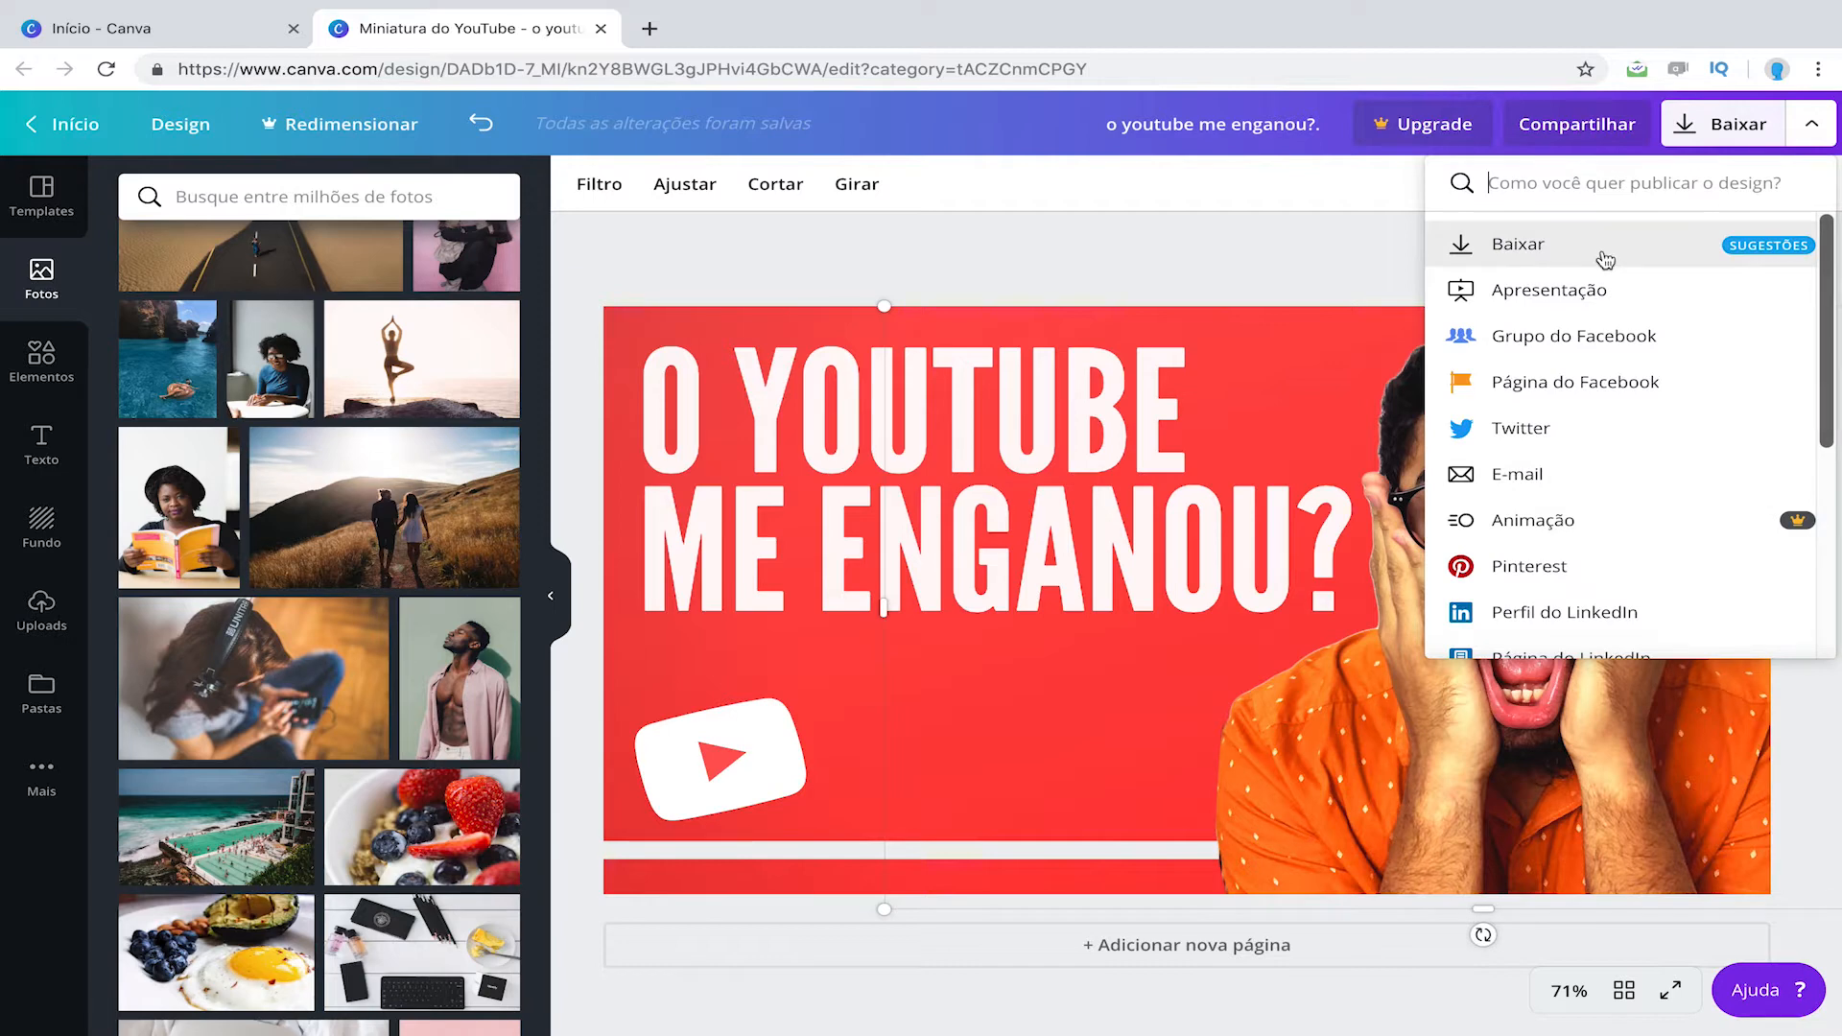
scroll(1602, 268, down, 3)
scroll(1513, 382, up, 3)
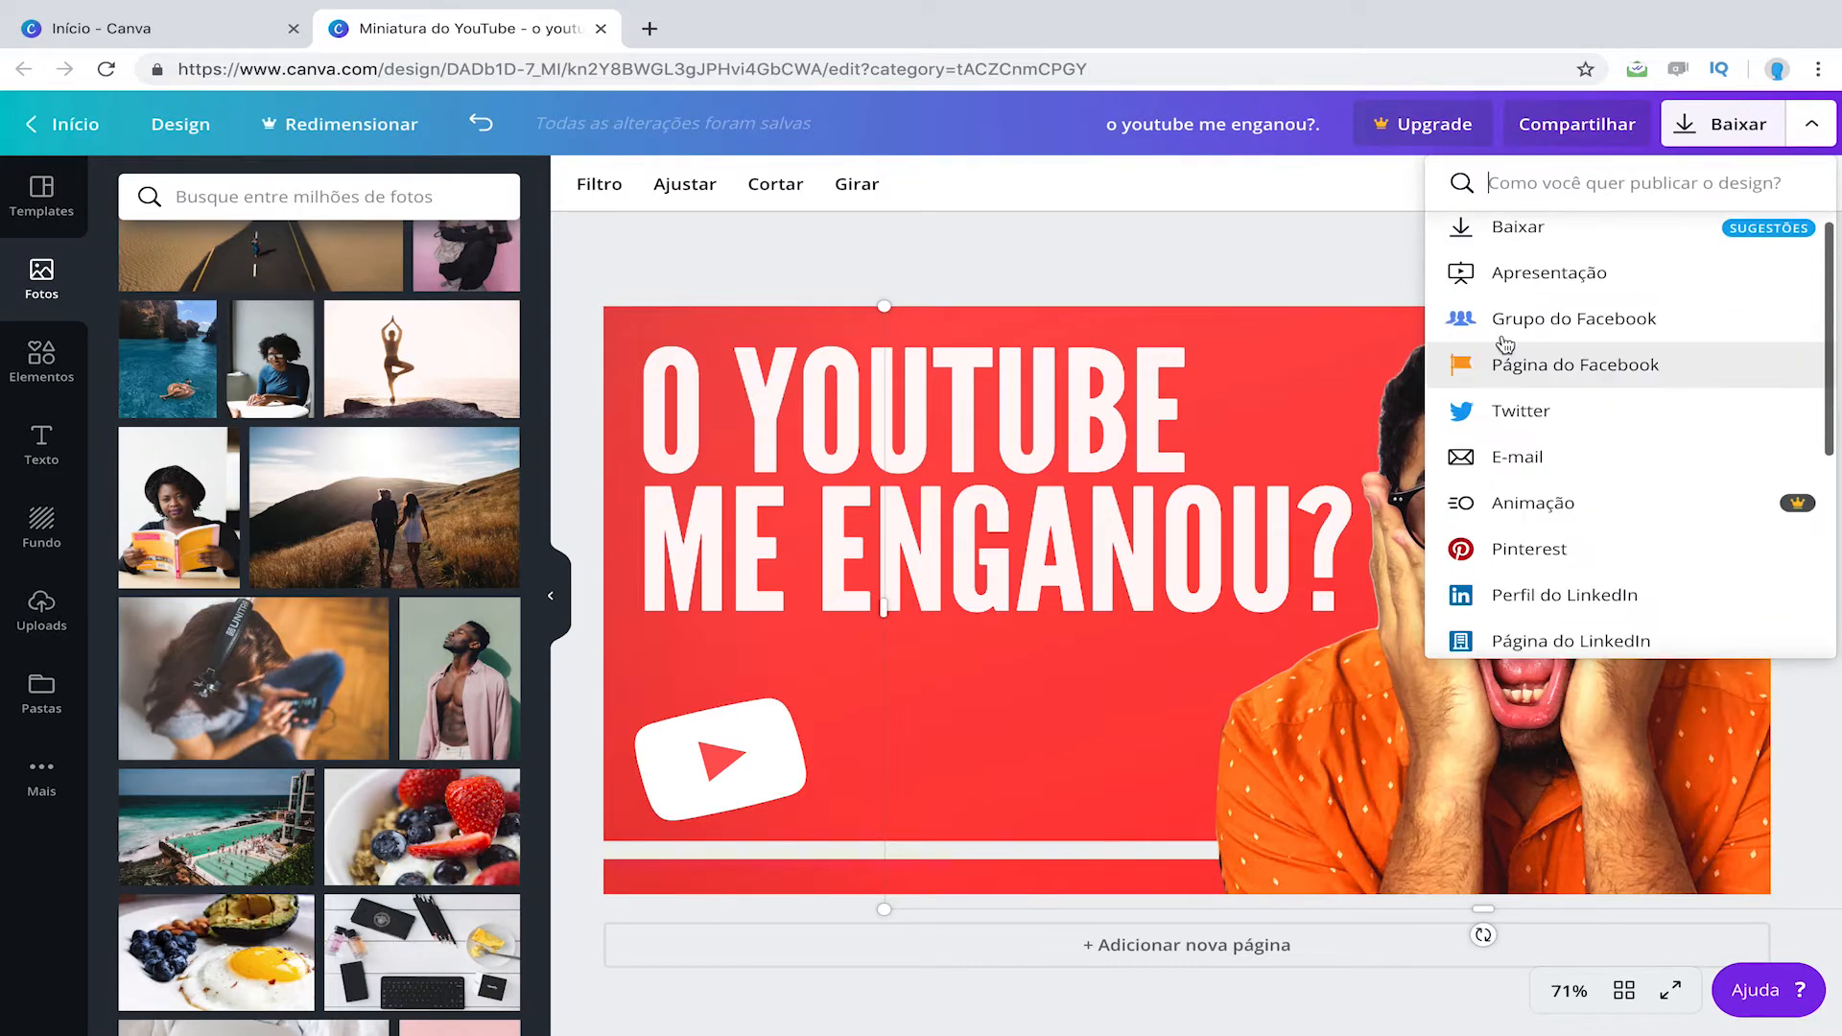
click(1561, 124)
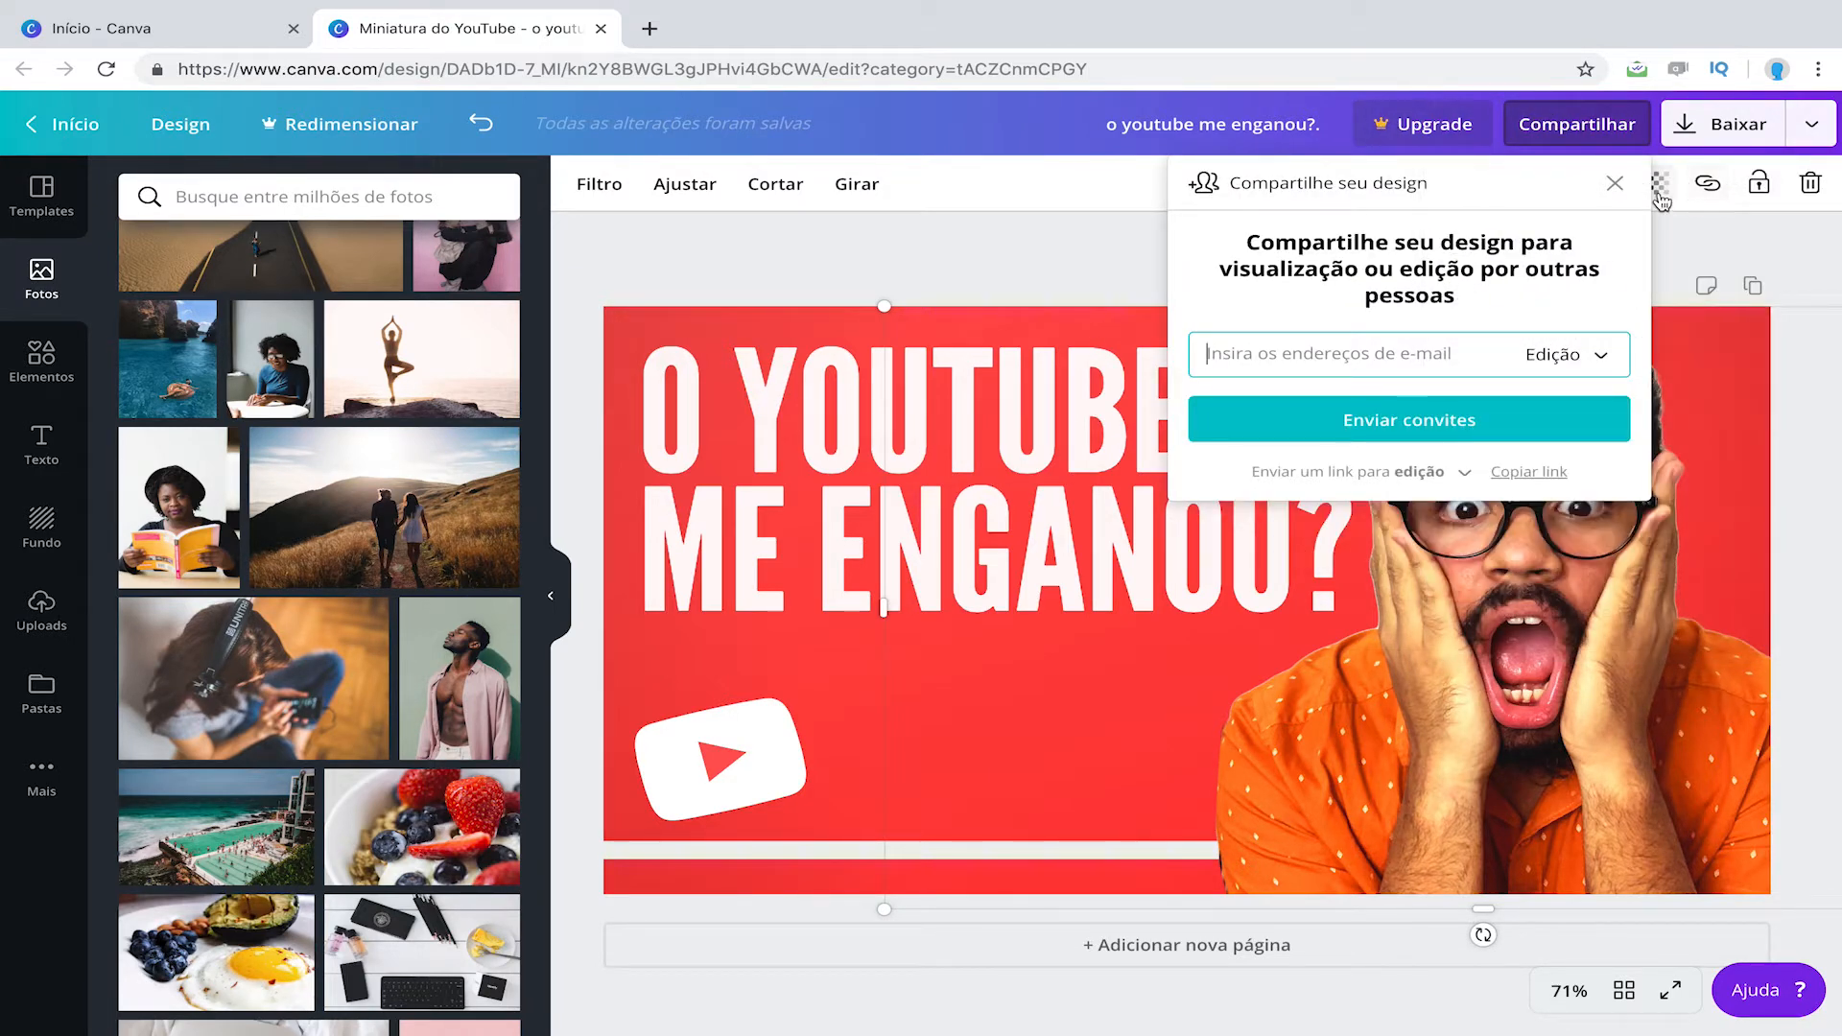
click(1616, 183)
Step: Download the thumbnail as a JPG into the Thumbs folder under its suggested file name, and dismiss the Canva Pro offer
click(1742, 141)
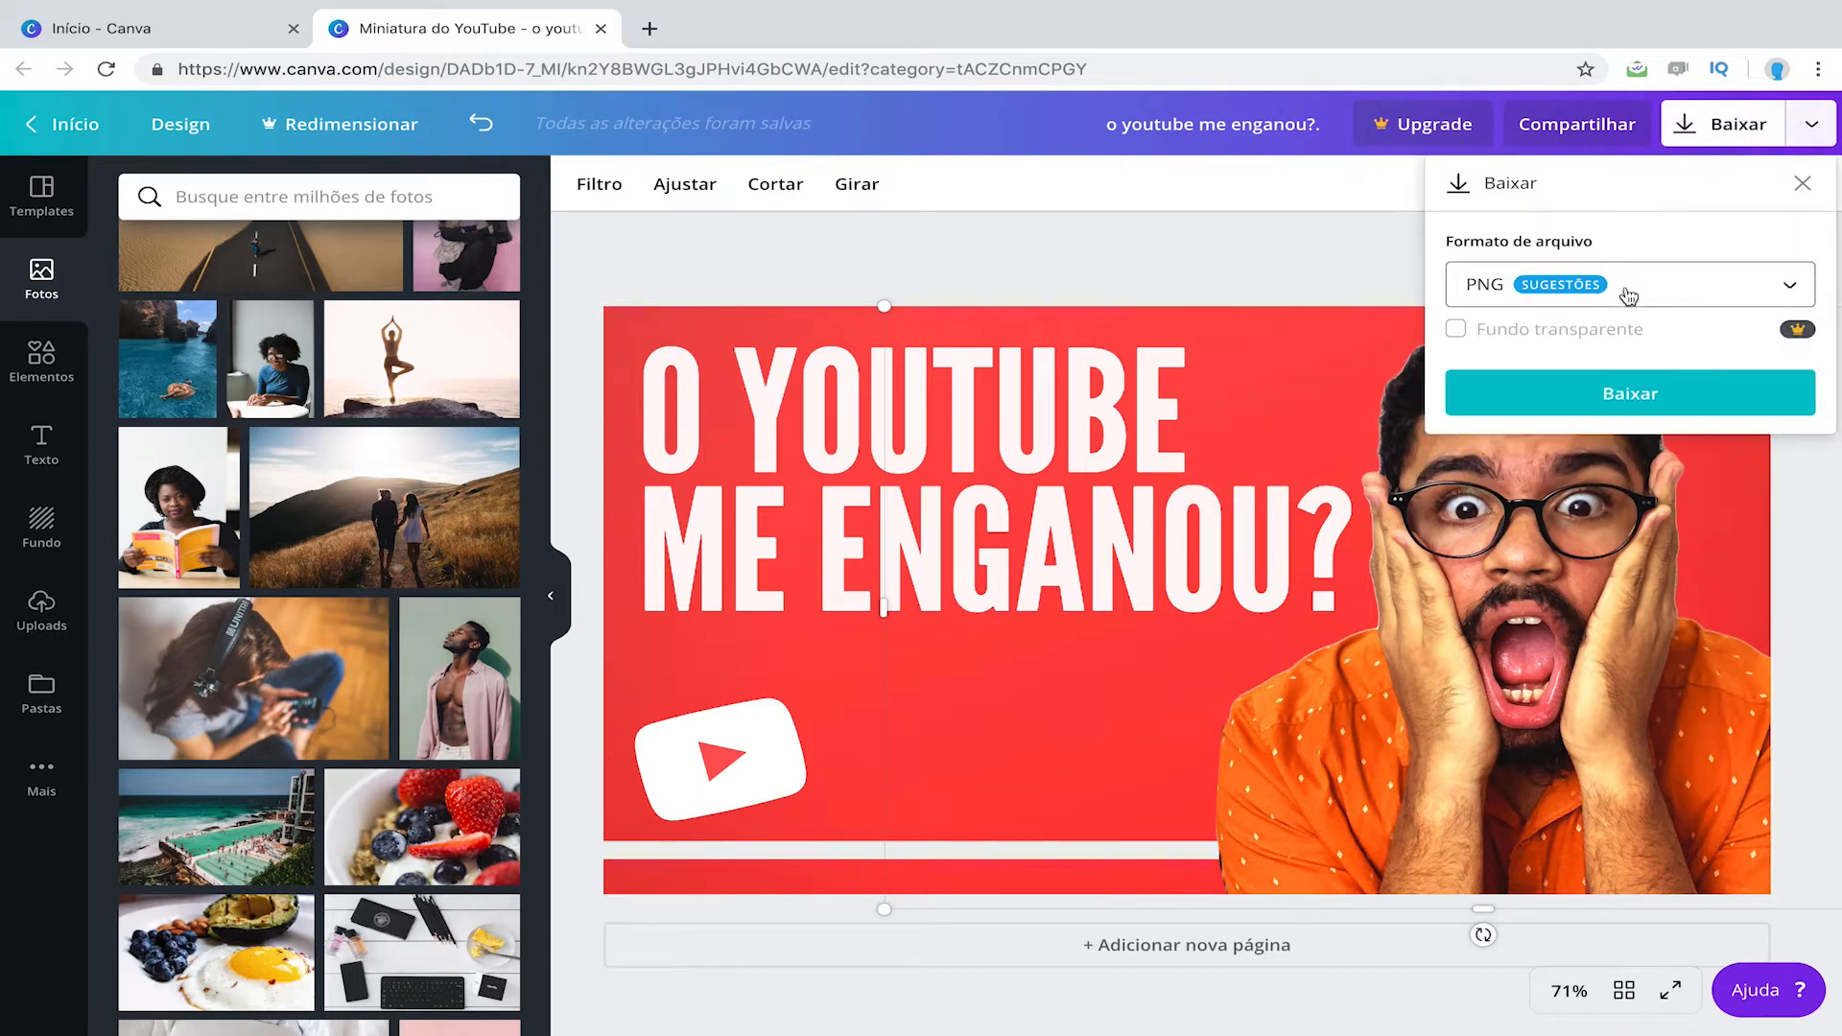
click(1596, 300)
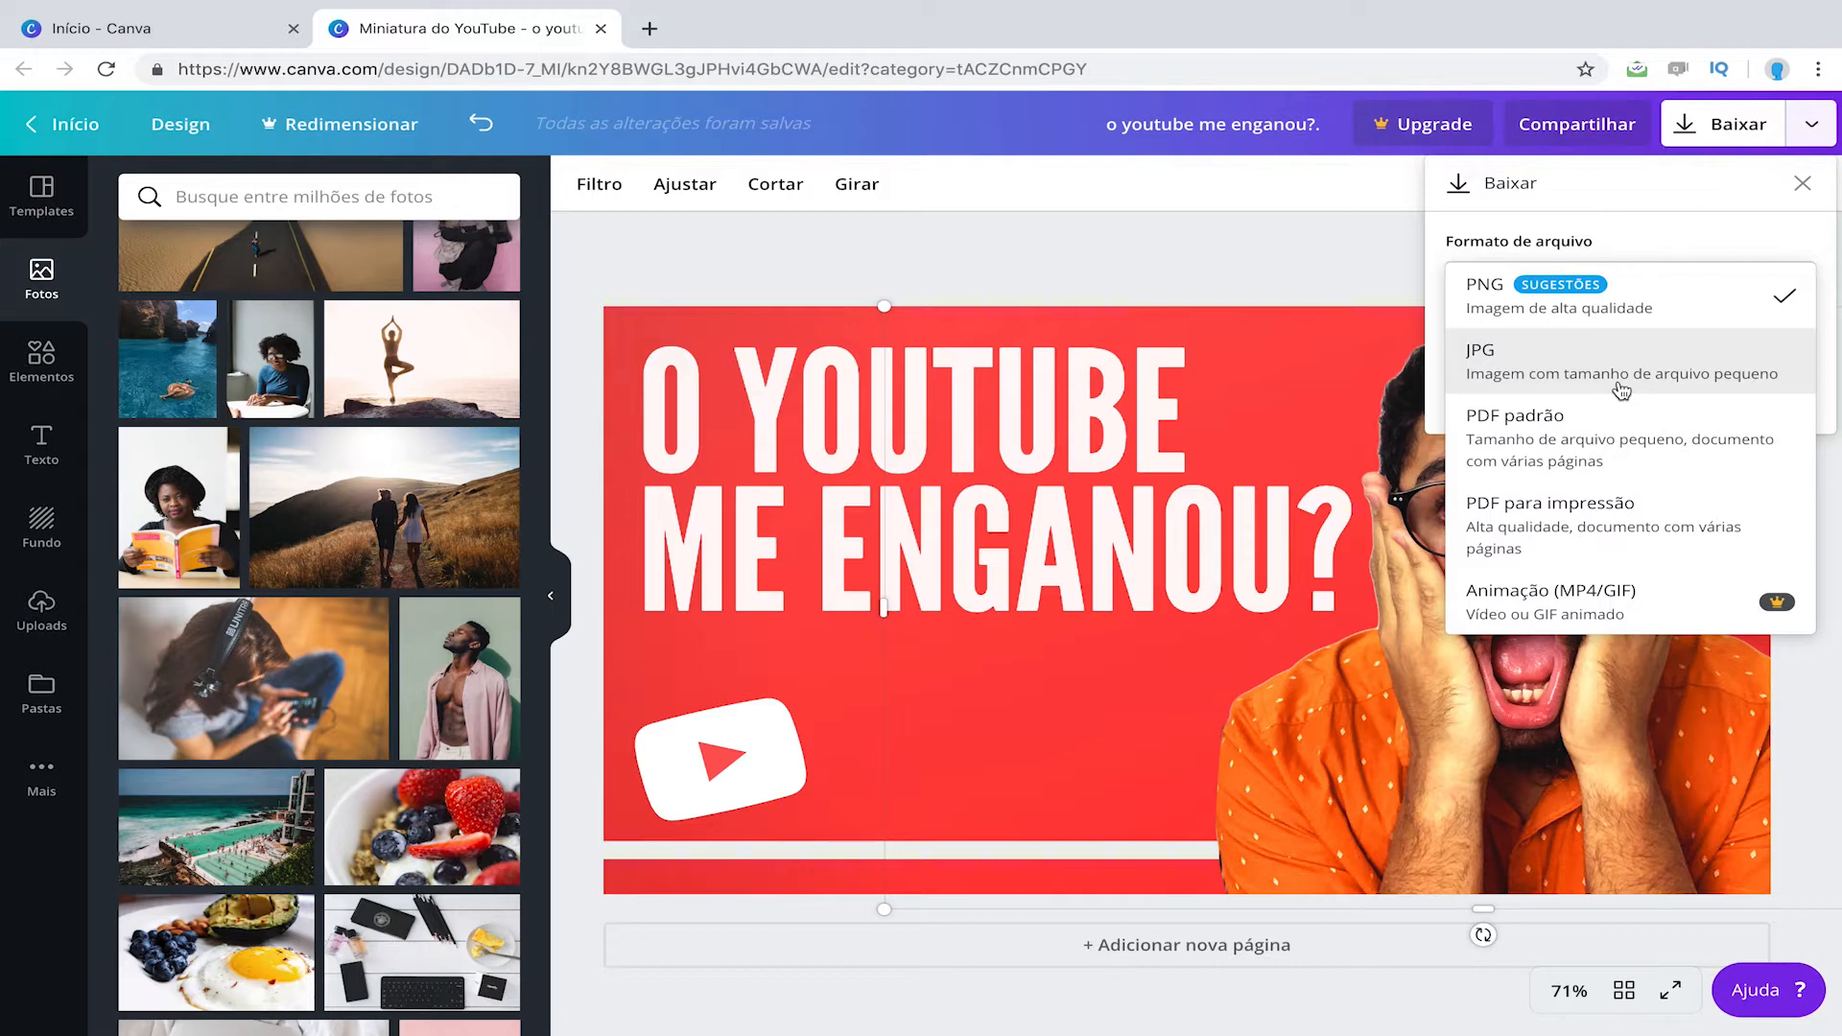
click(1523, 367)
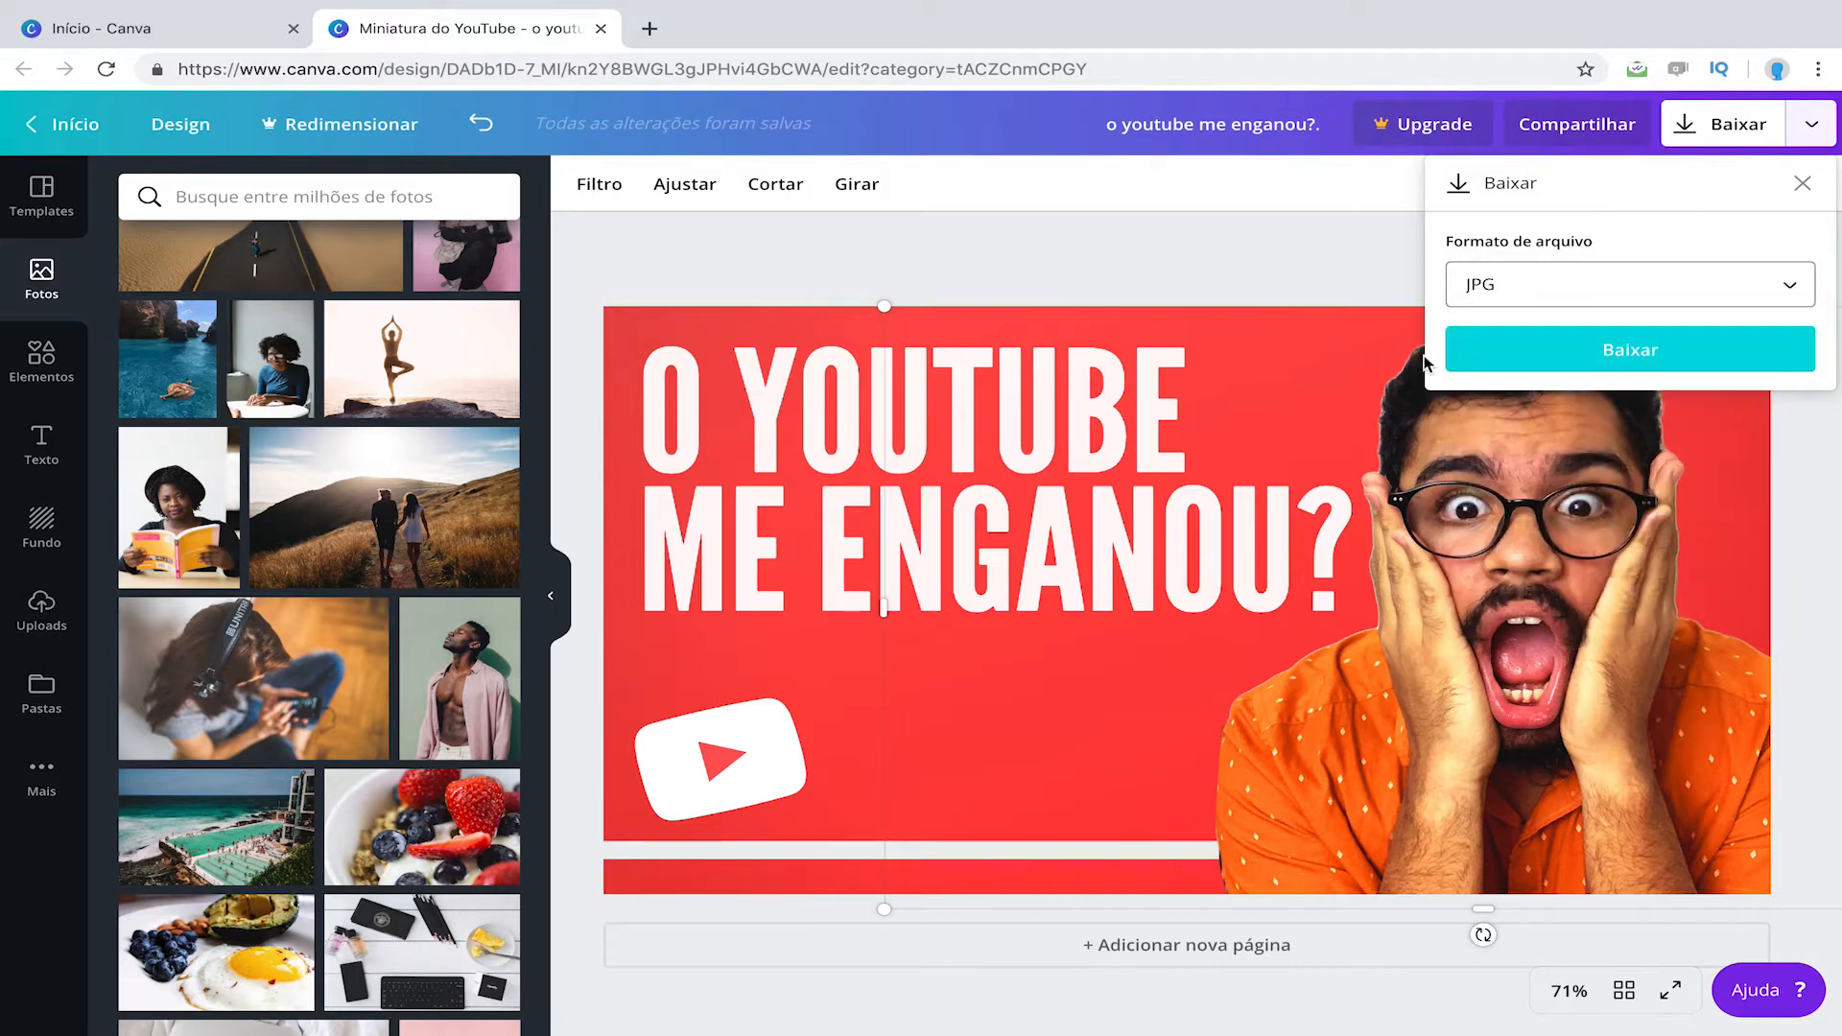
click(1571, 359)
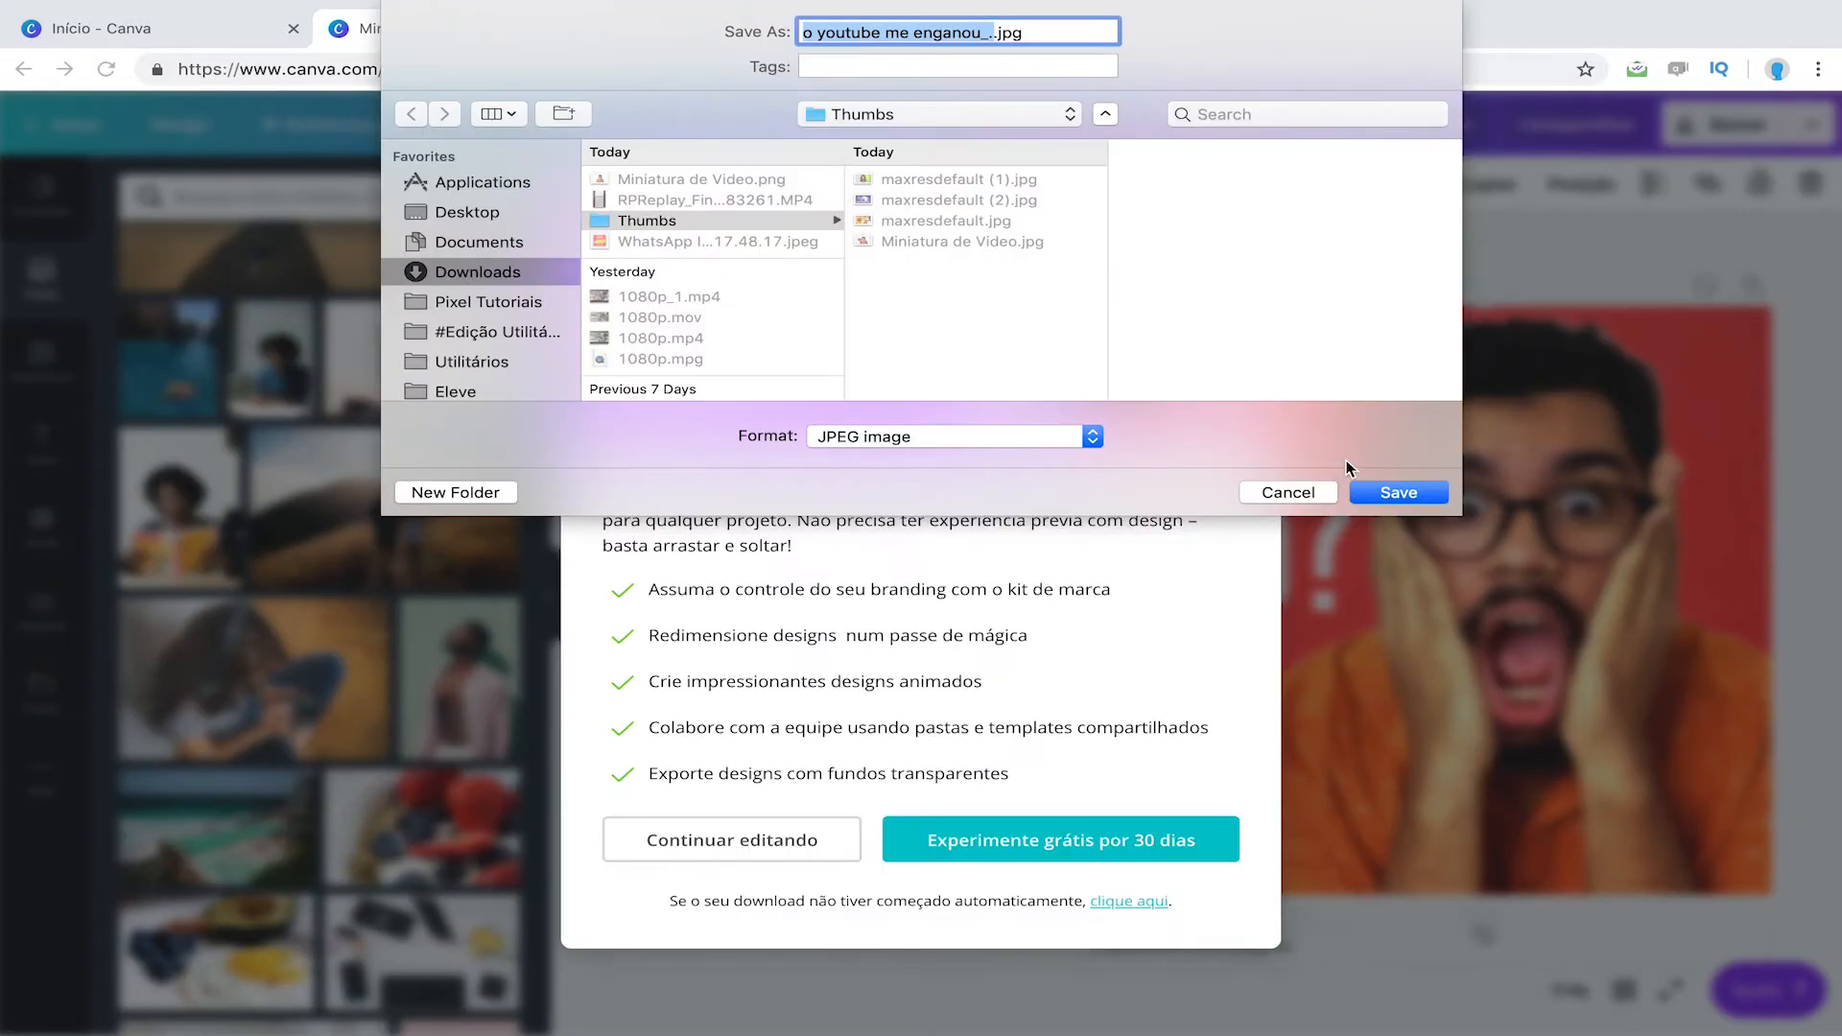
click(1418, 501)
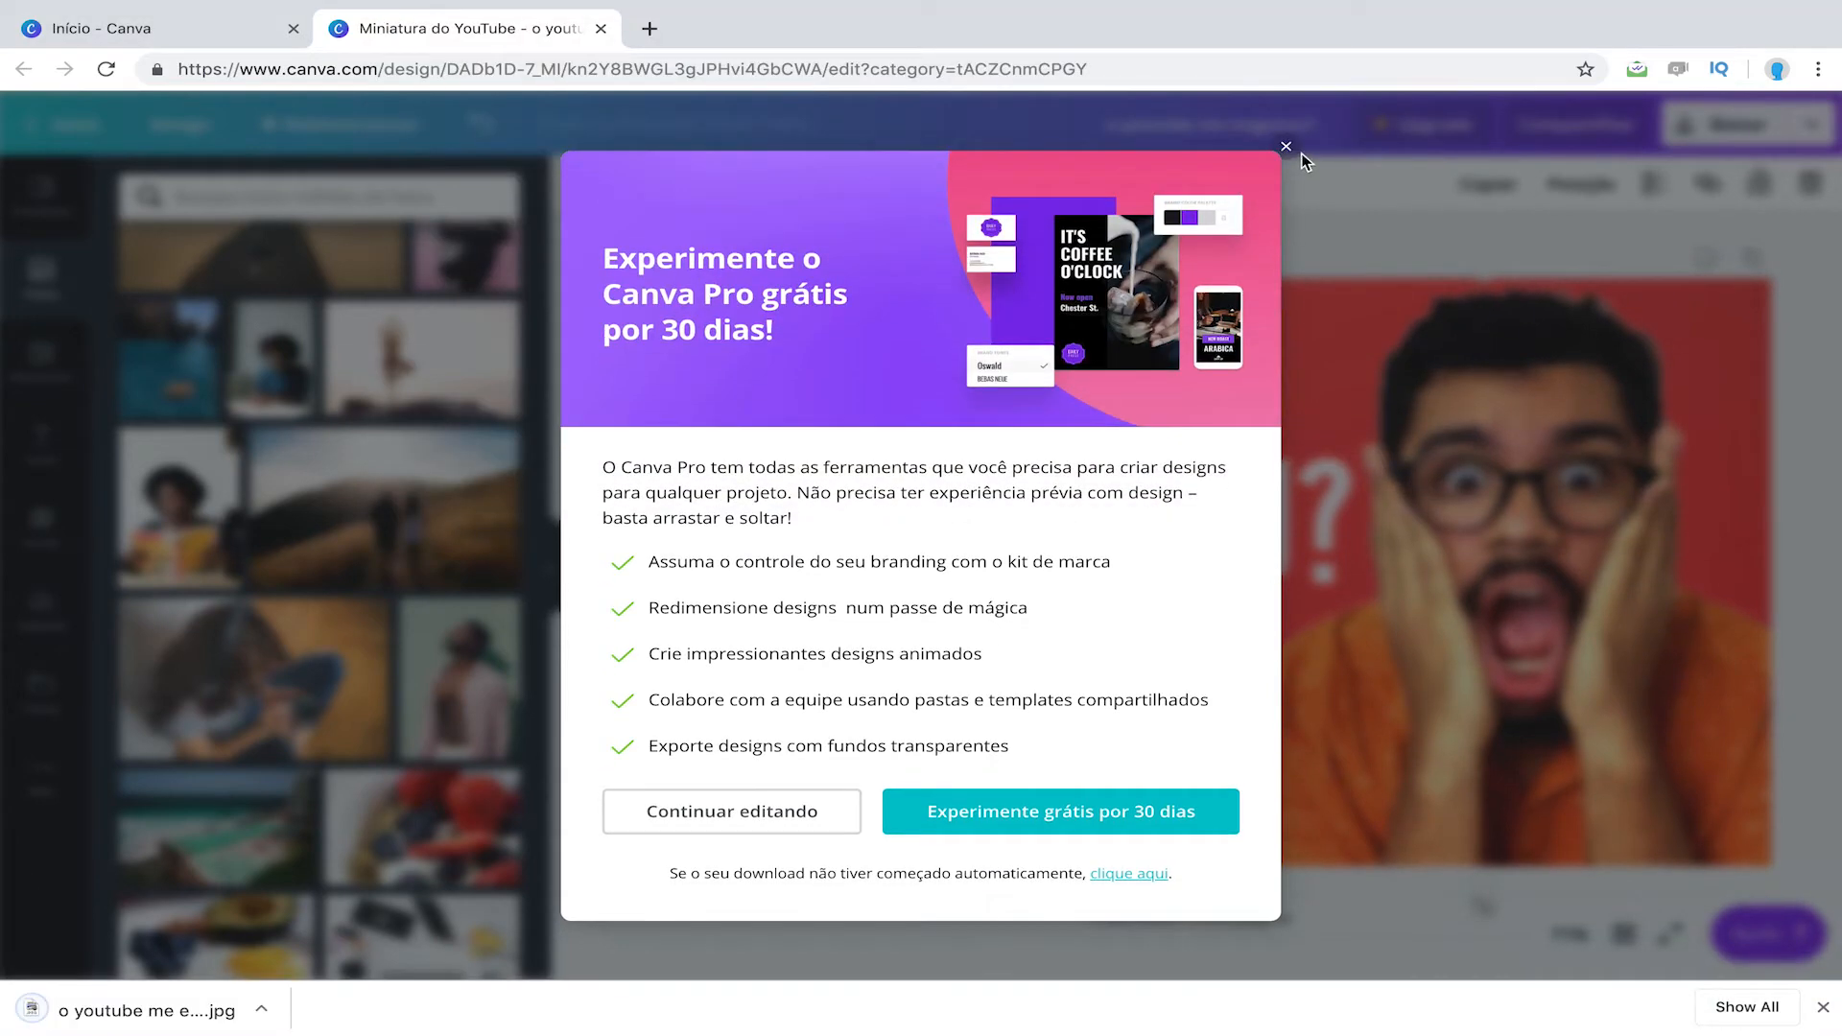
click(1292, 189)
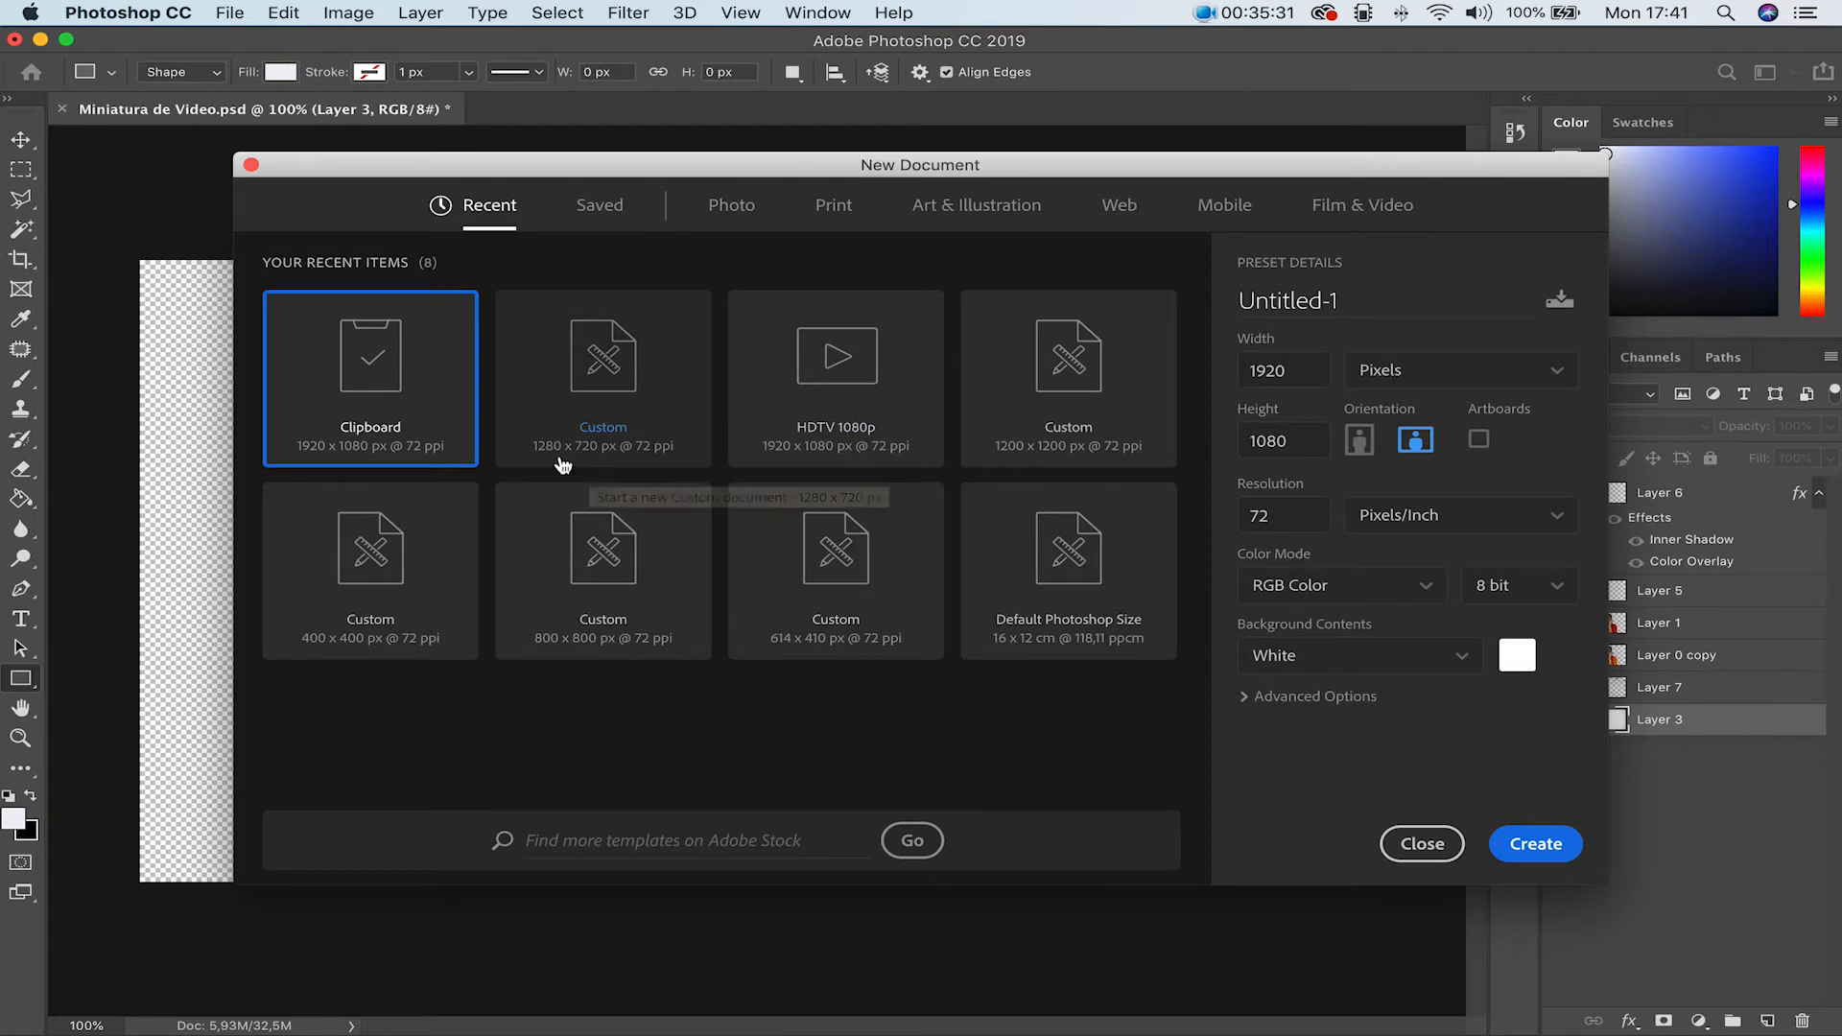
Step: In Photoshop's new-document settings, compare the custom 1280 x 720 px preset with the HDTV 1080p preset
click(609, 458)
drag(1308, 366, 1225, 369)
key(Up)
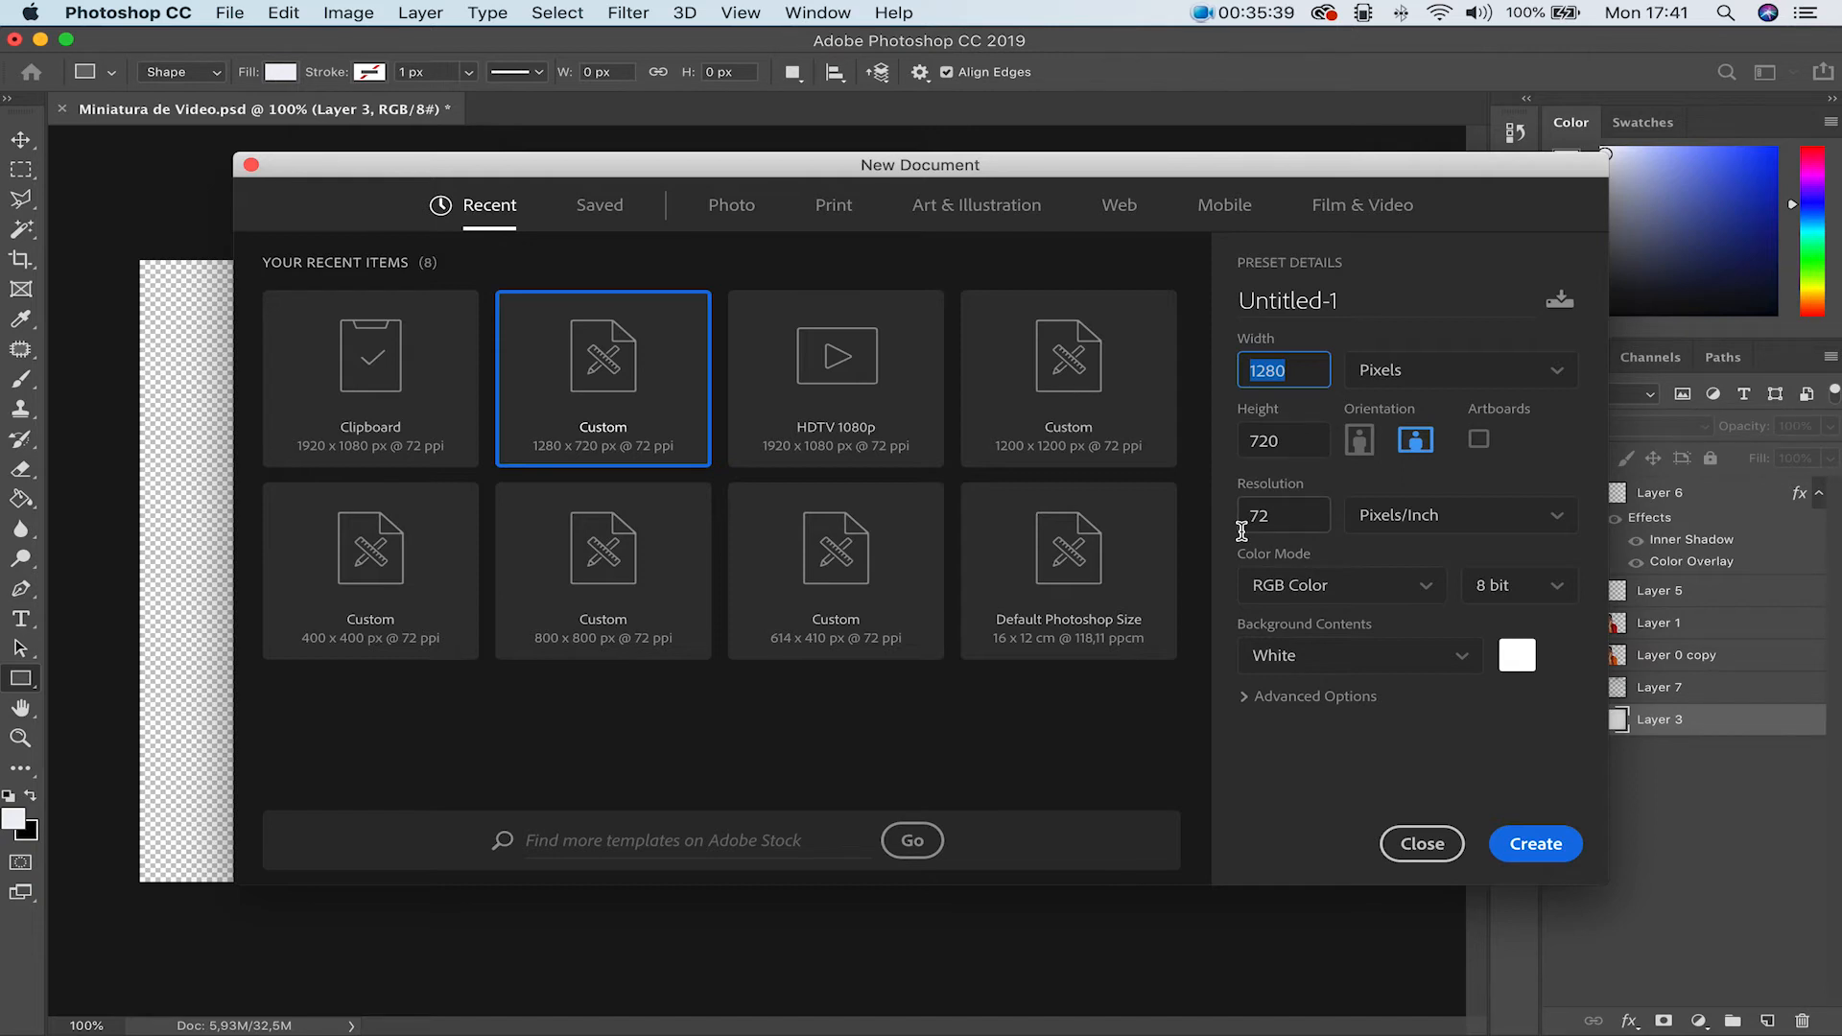
click(853, 458)
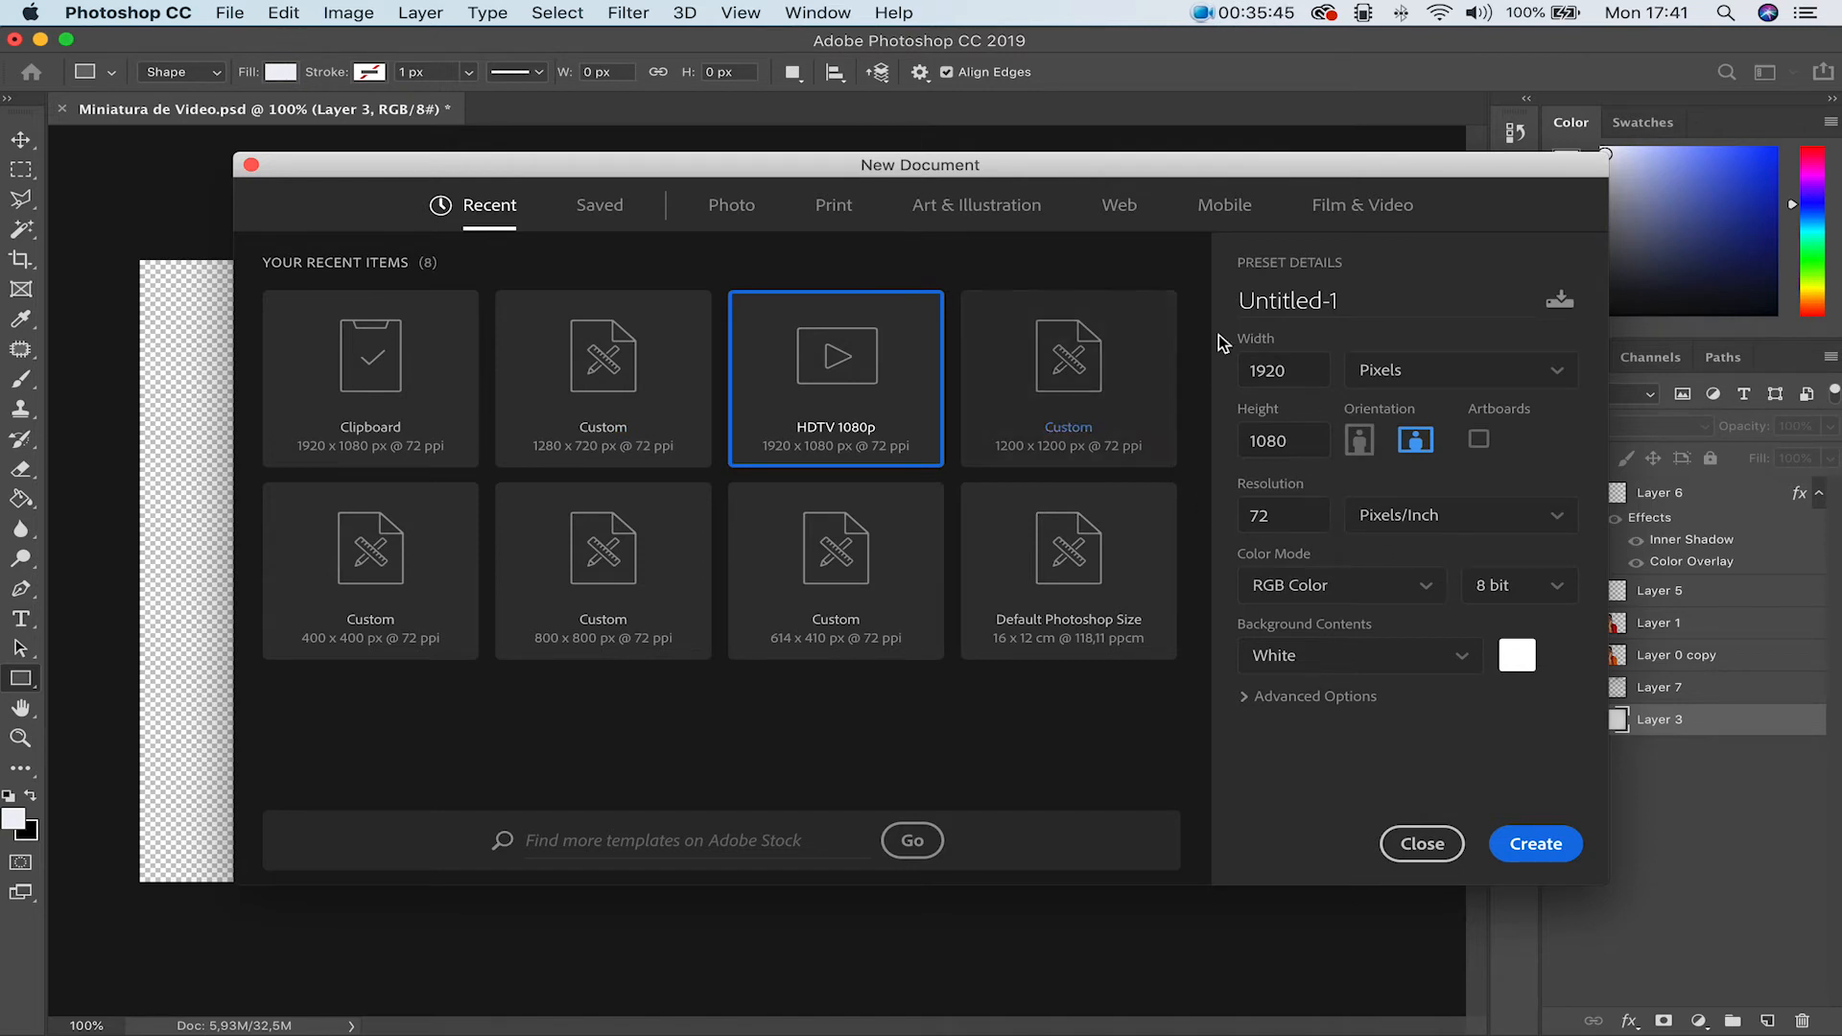
click(577, 444)
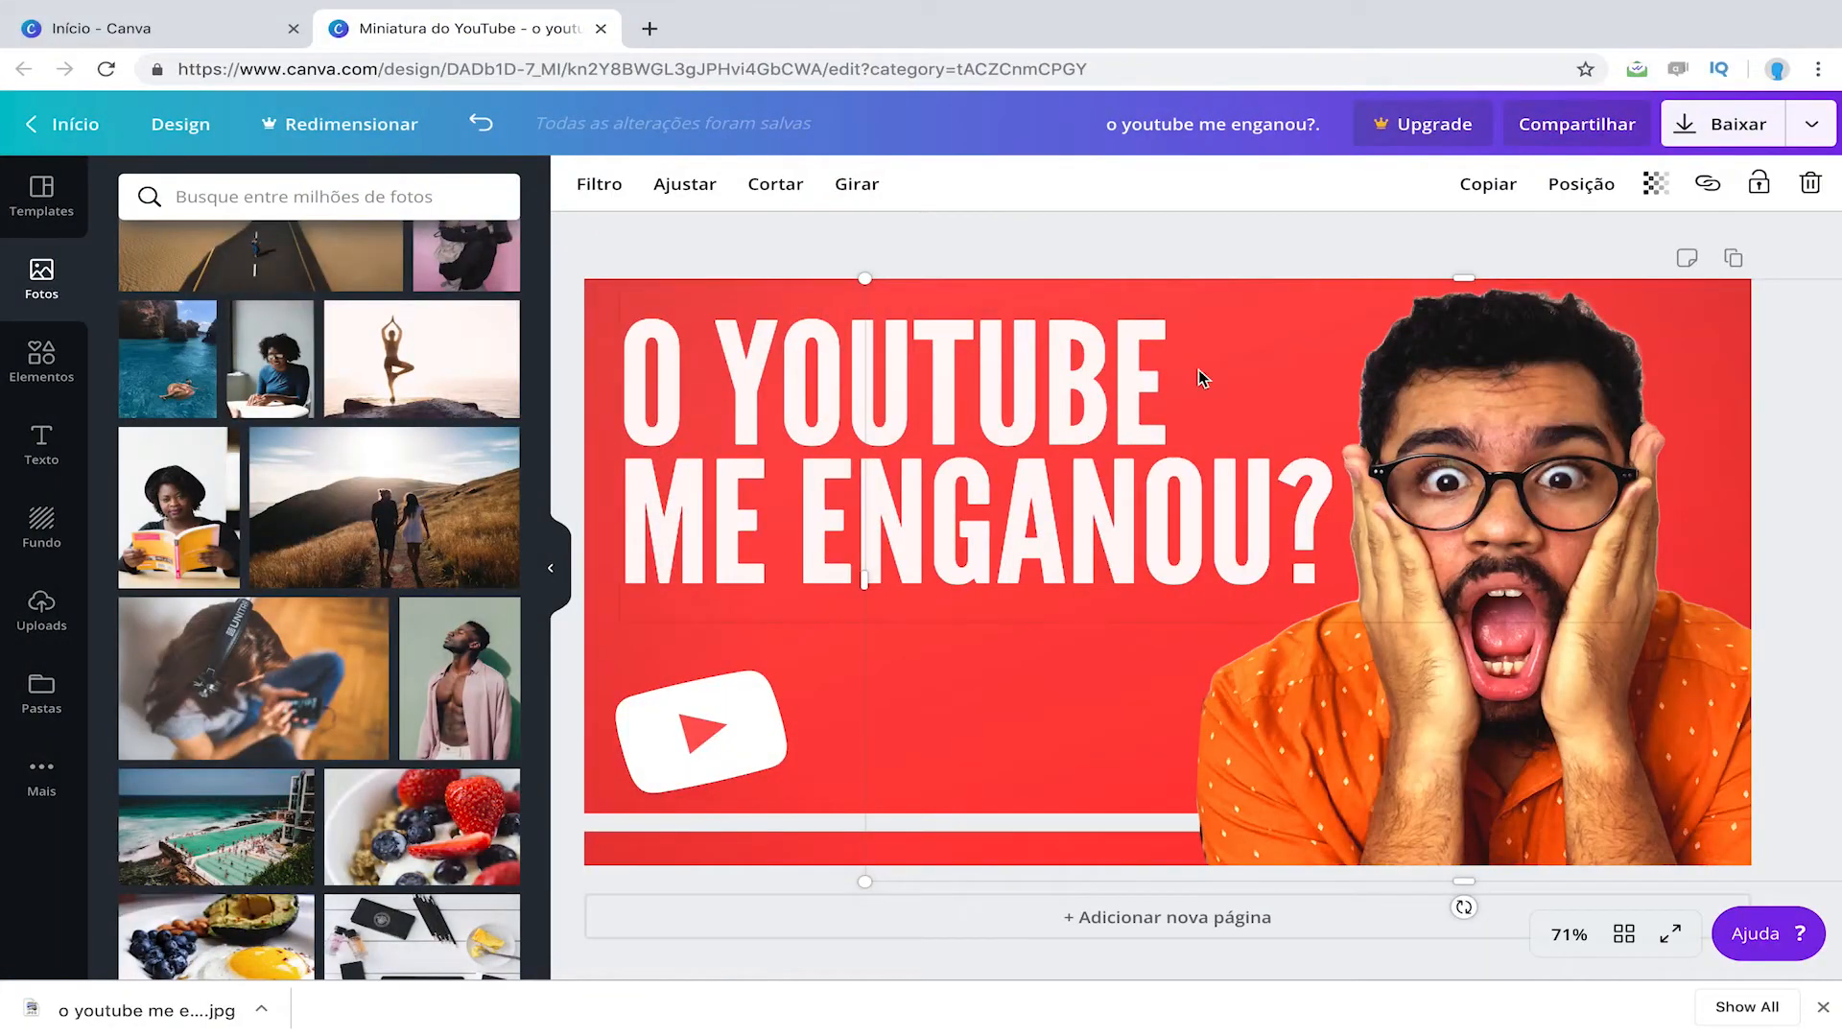
Step: Back in Canva, try the "The Creative Process" and "Everyday Makeup Routine" thumbnail templates on the page
click(42, 197)
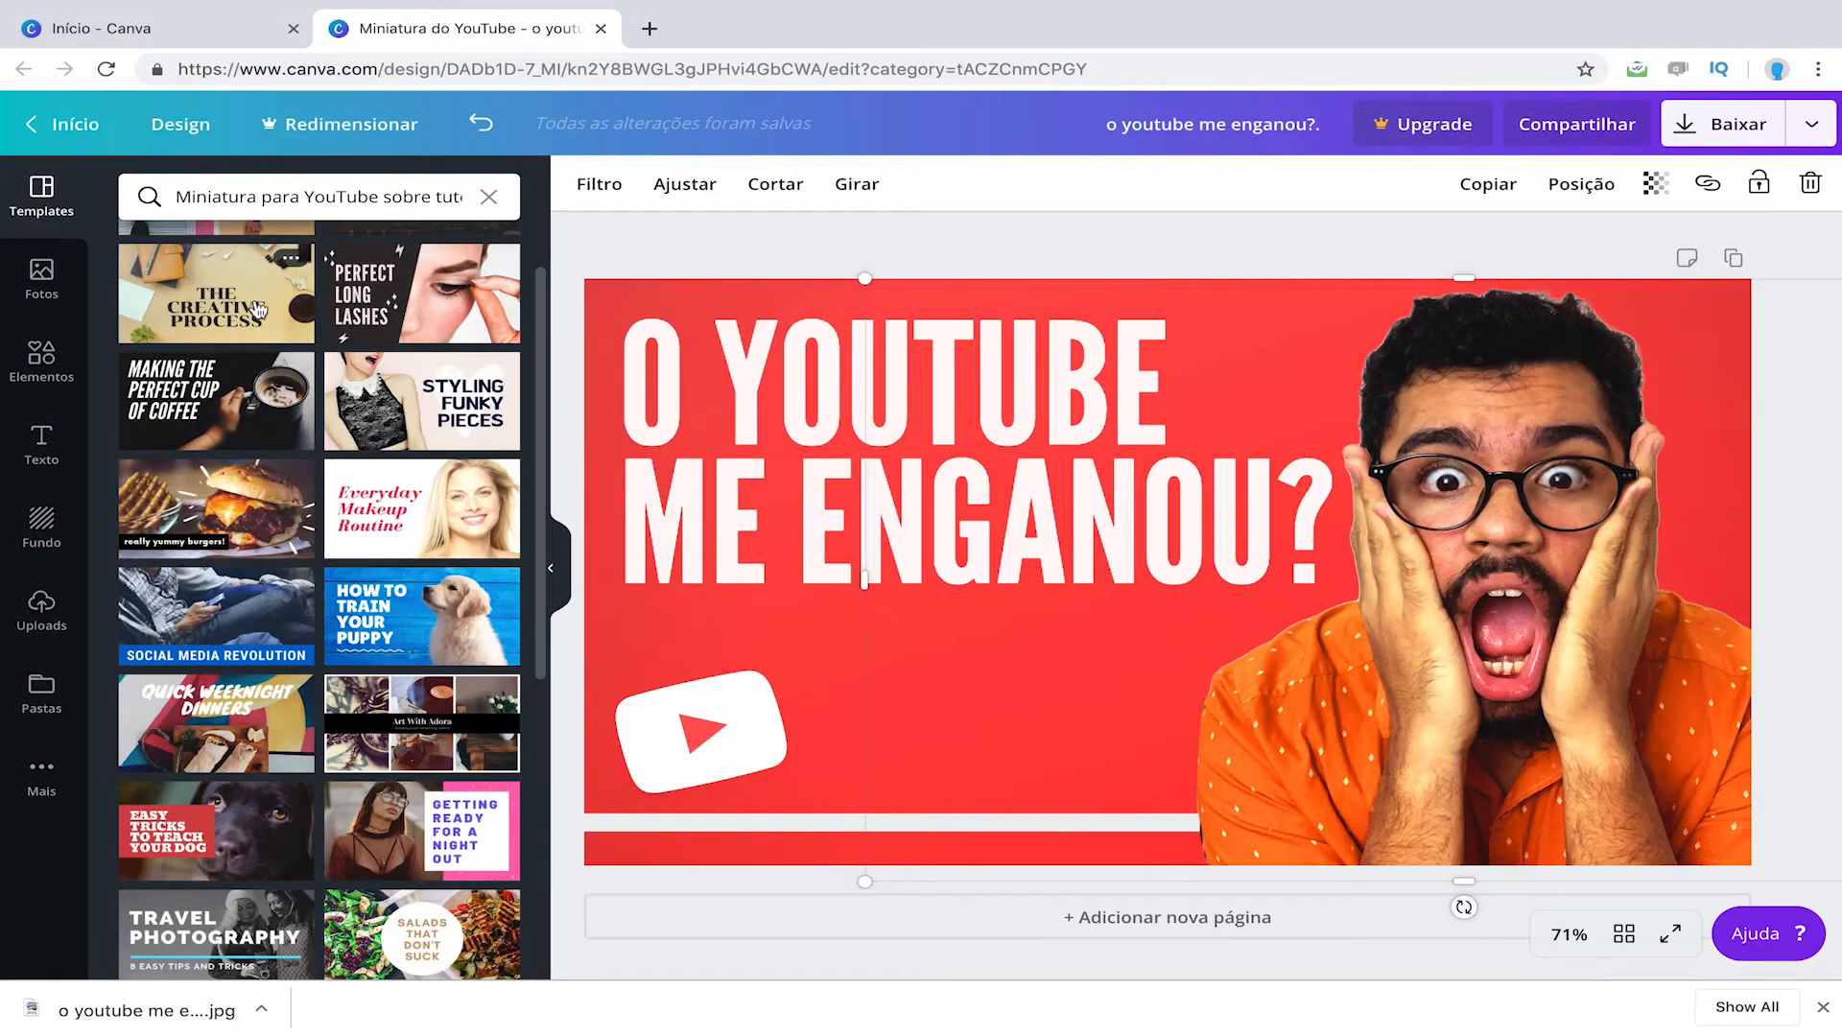
click(259, 310)
double_click(1253, 738)
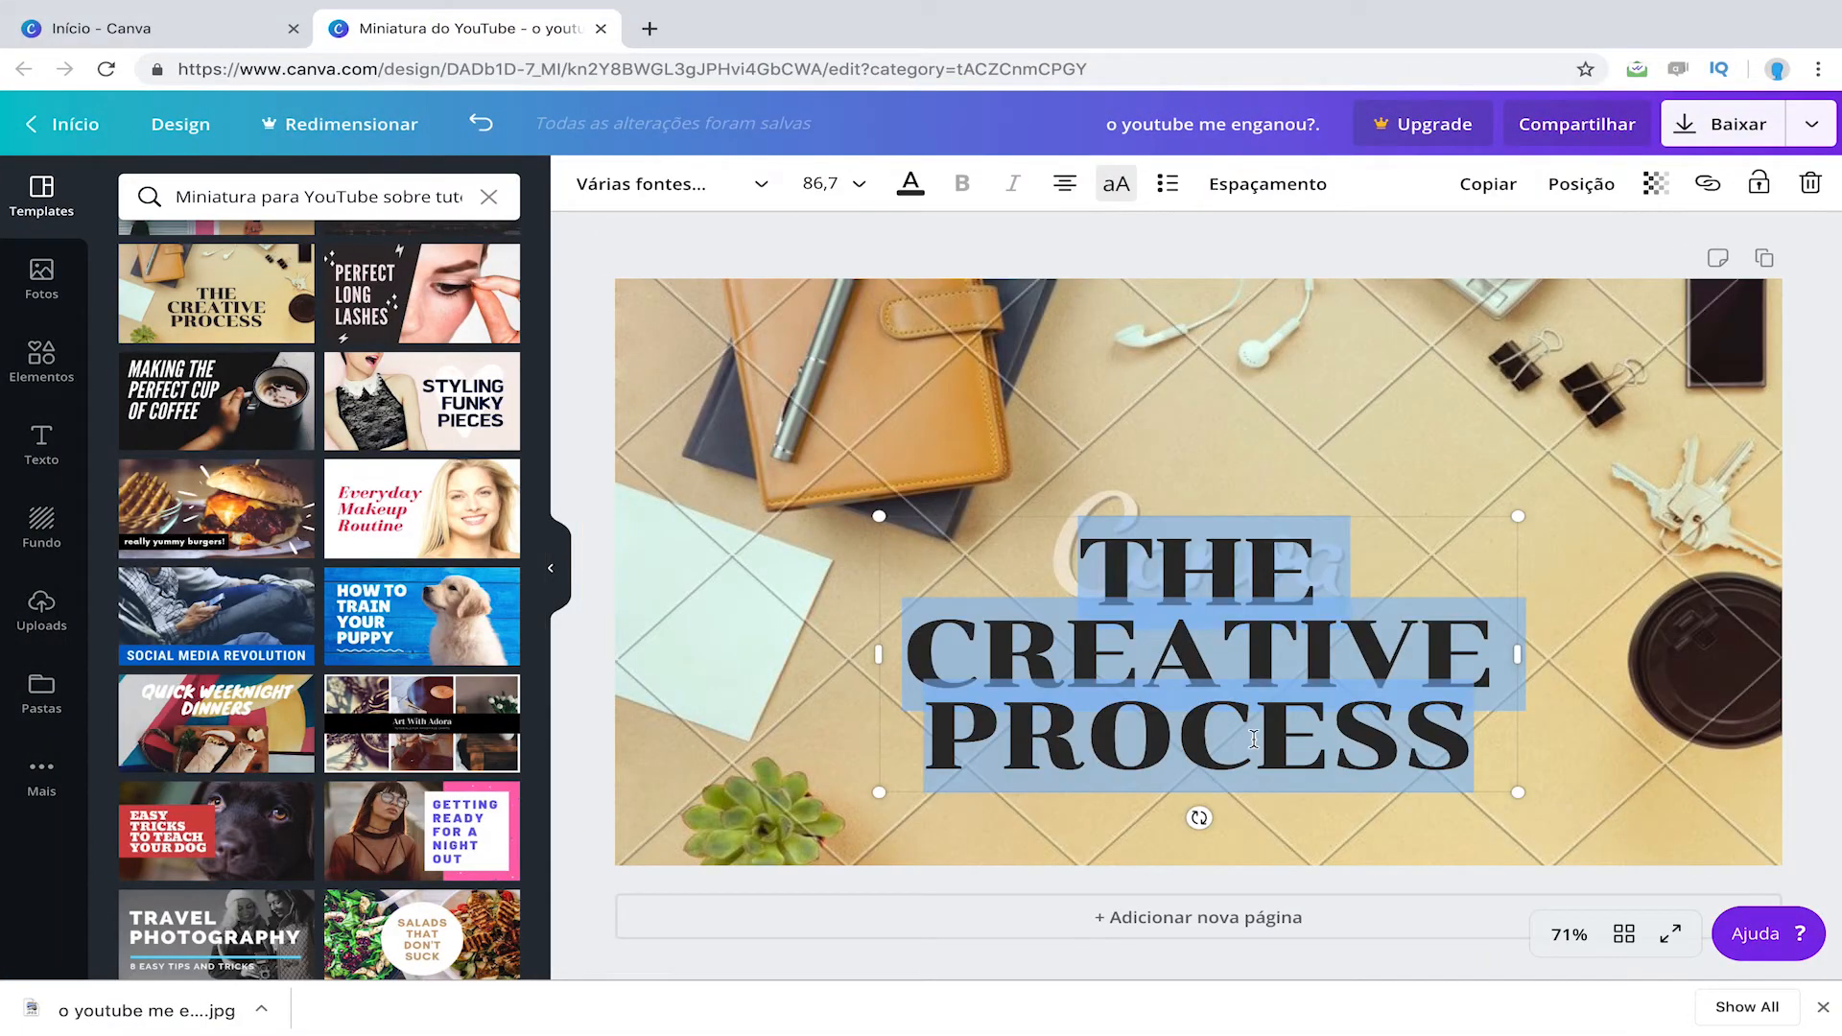
click(374, 513)
Step: Apply the "Our Favorite Photo Spots" template to the page and select its photo grid
scroll(224, 336, up, 1)
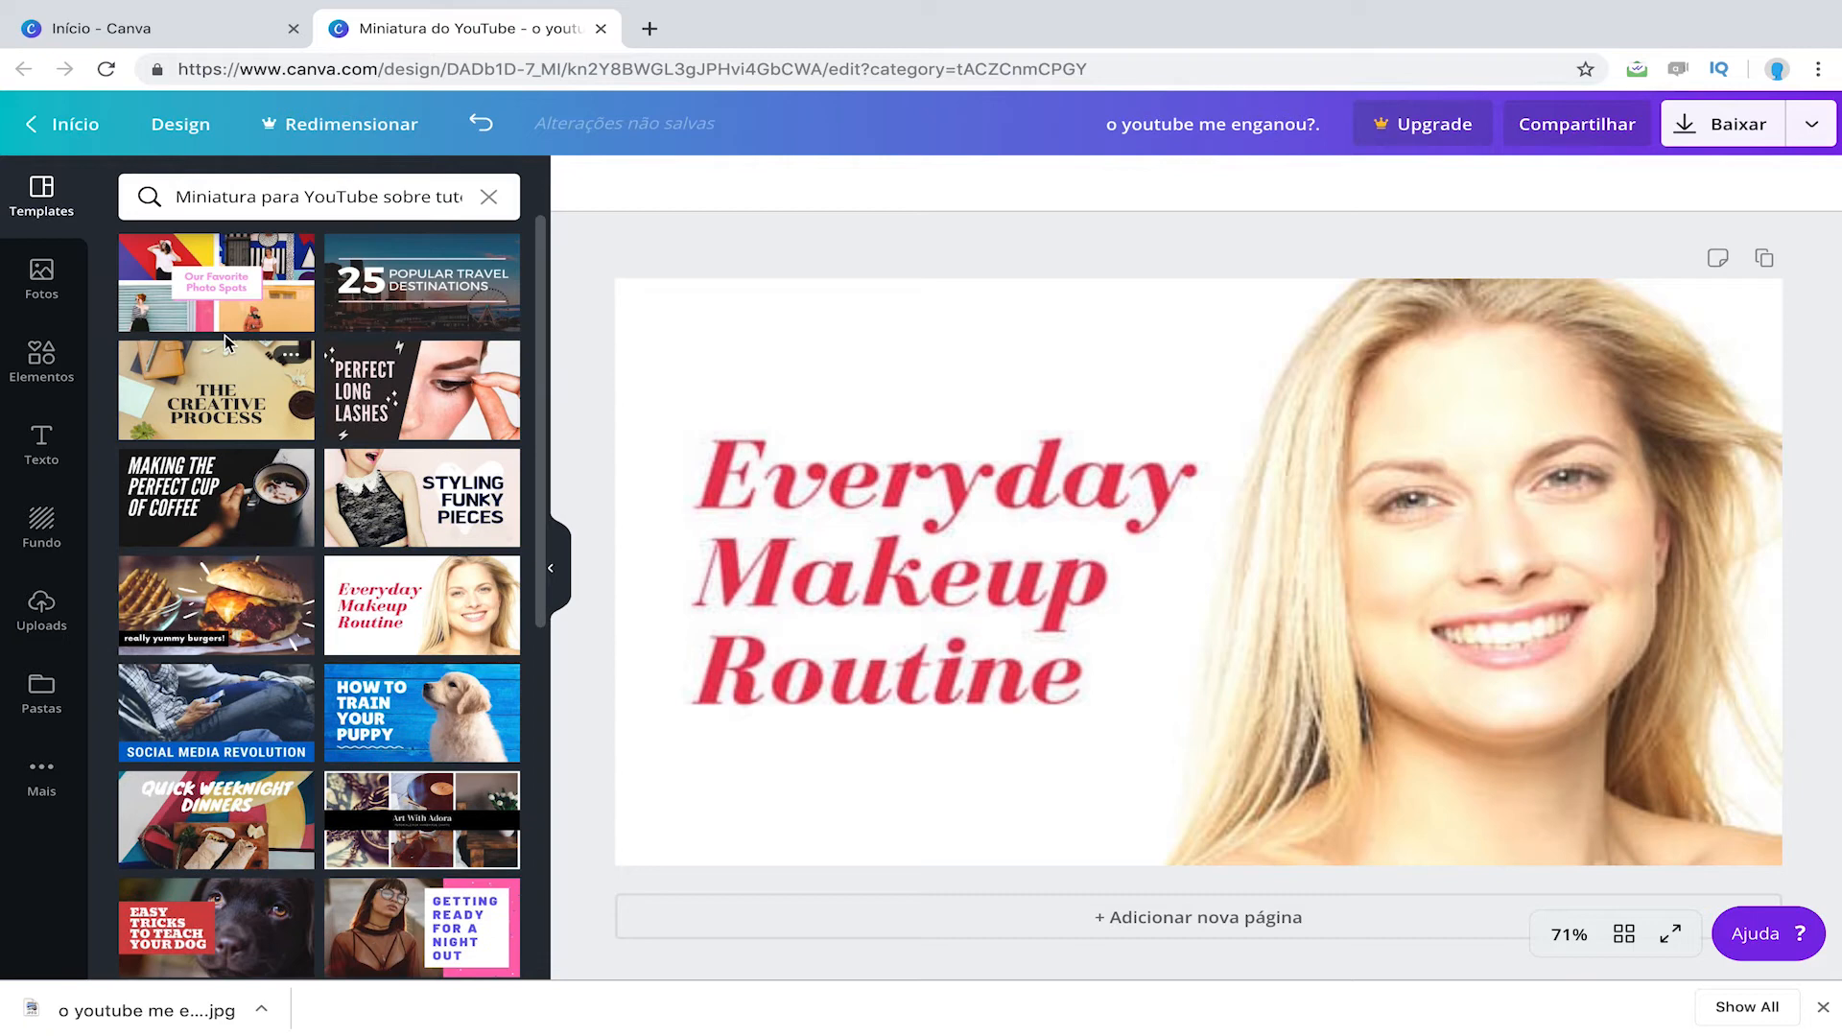
click(213, 288)
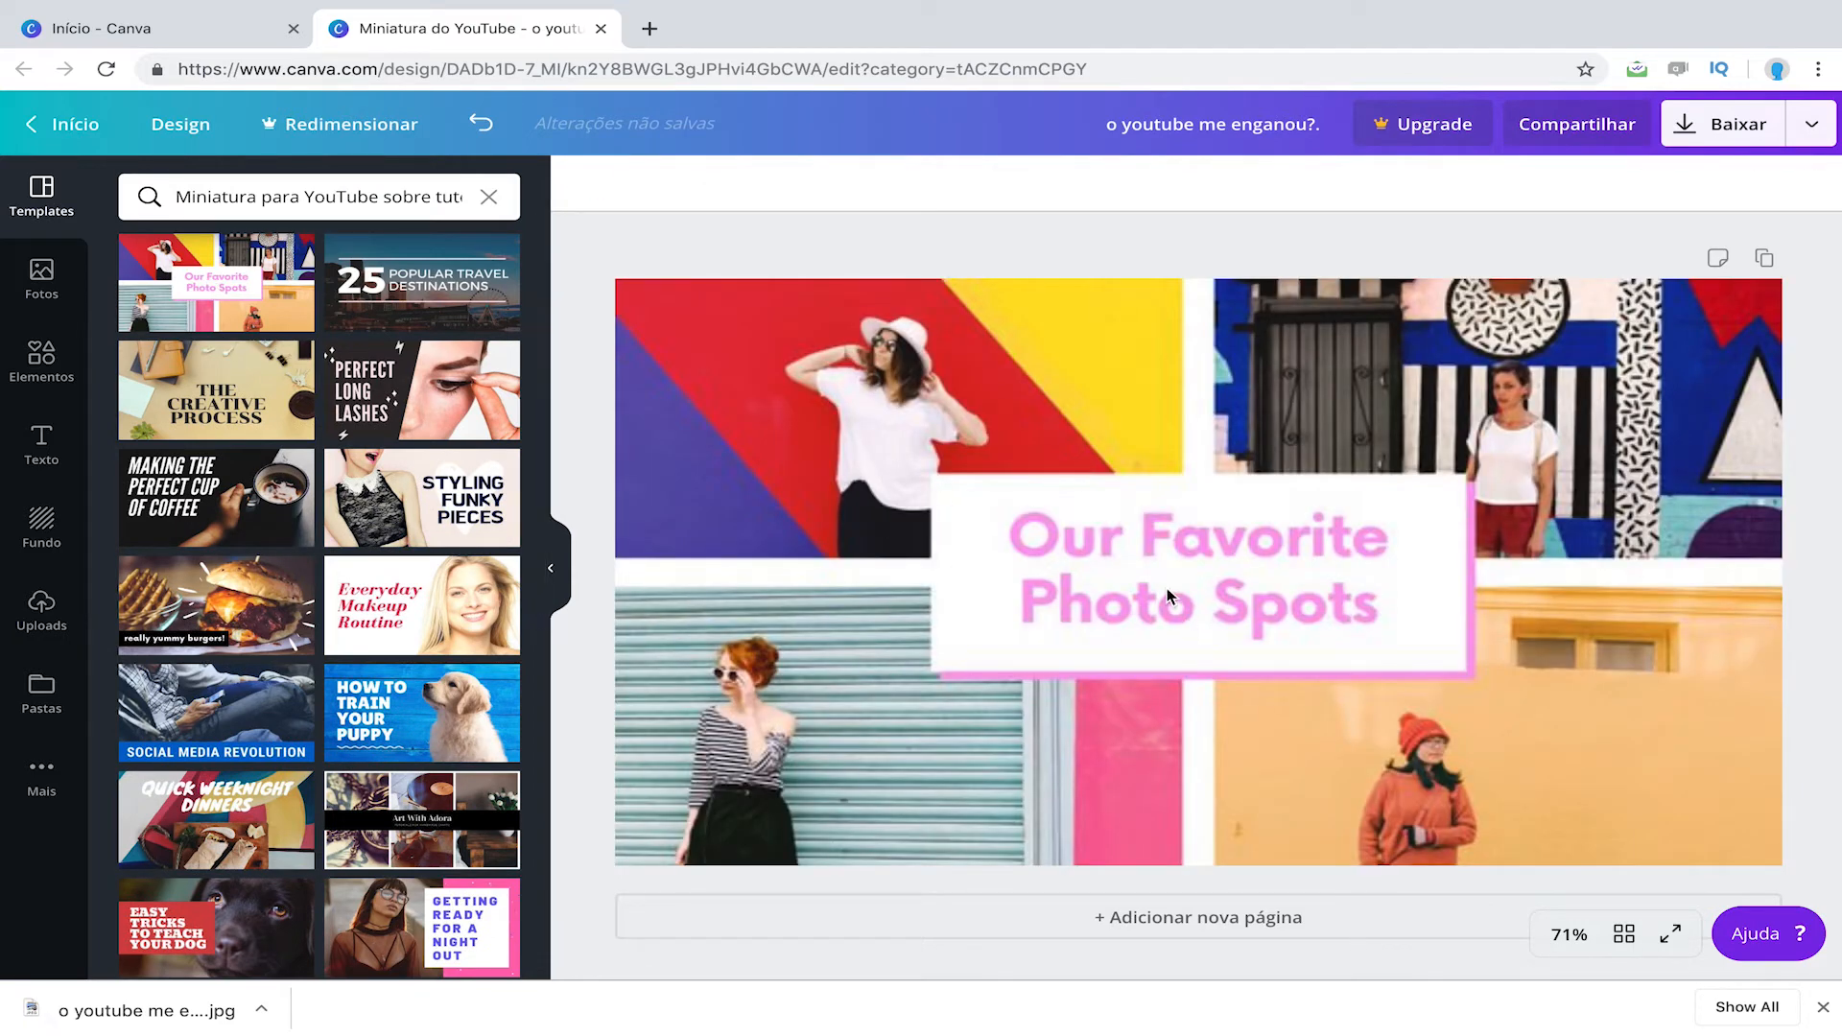
click(980, 393)
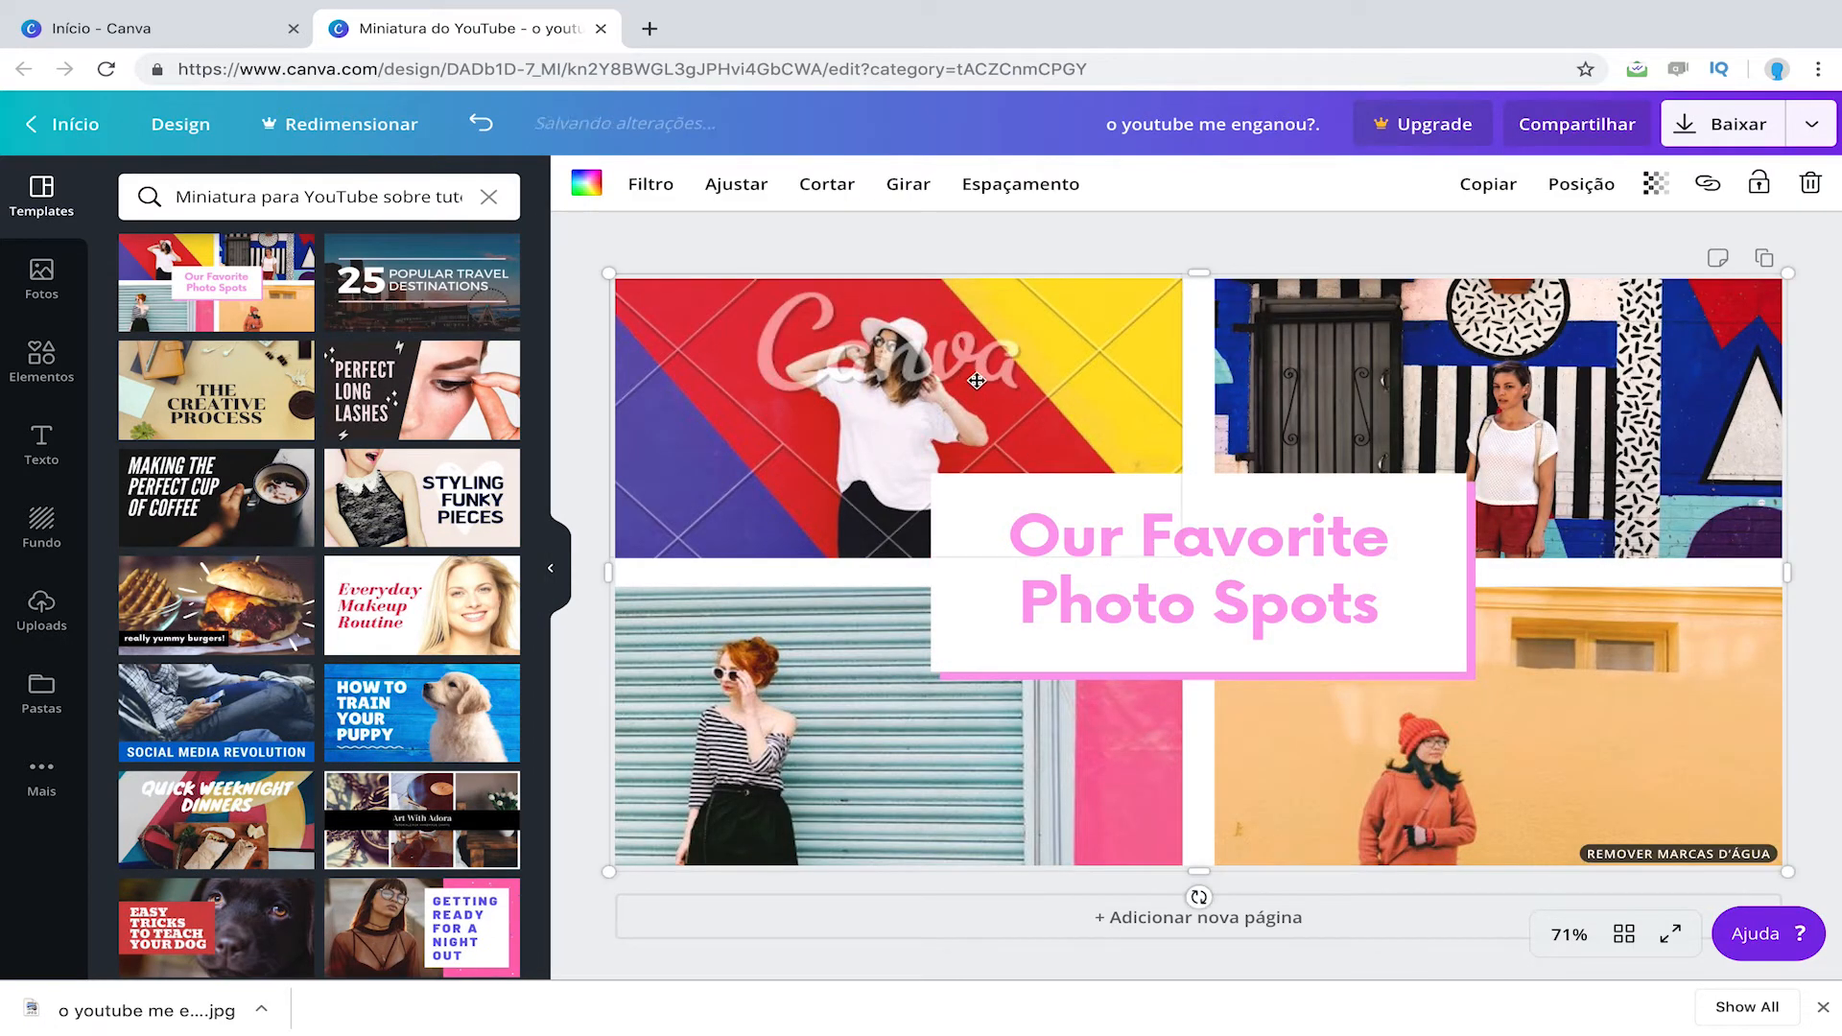
Step: Replace the "Our Favorite Photo Spots" title with the text "TEMPLATE"
click(1360, 626)
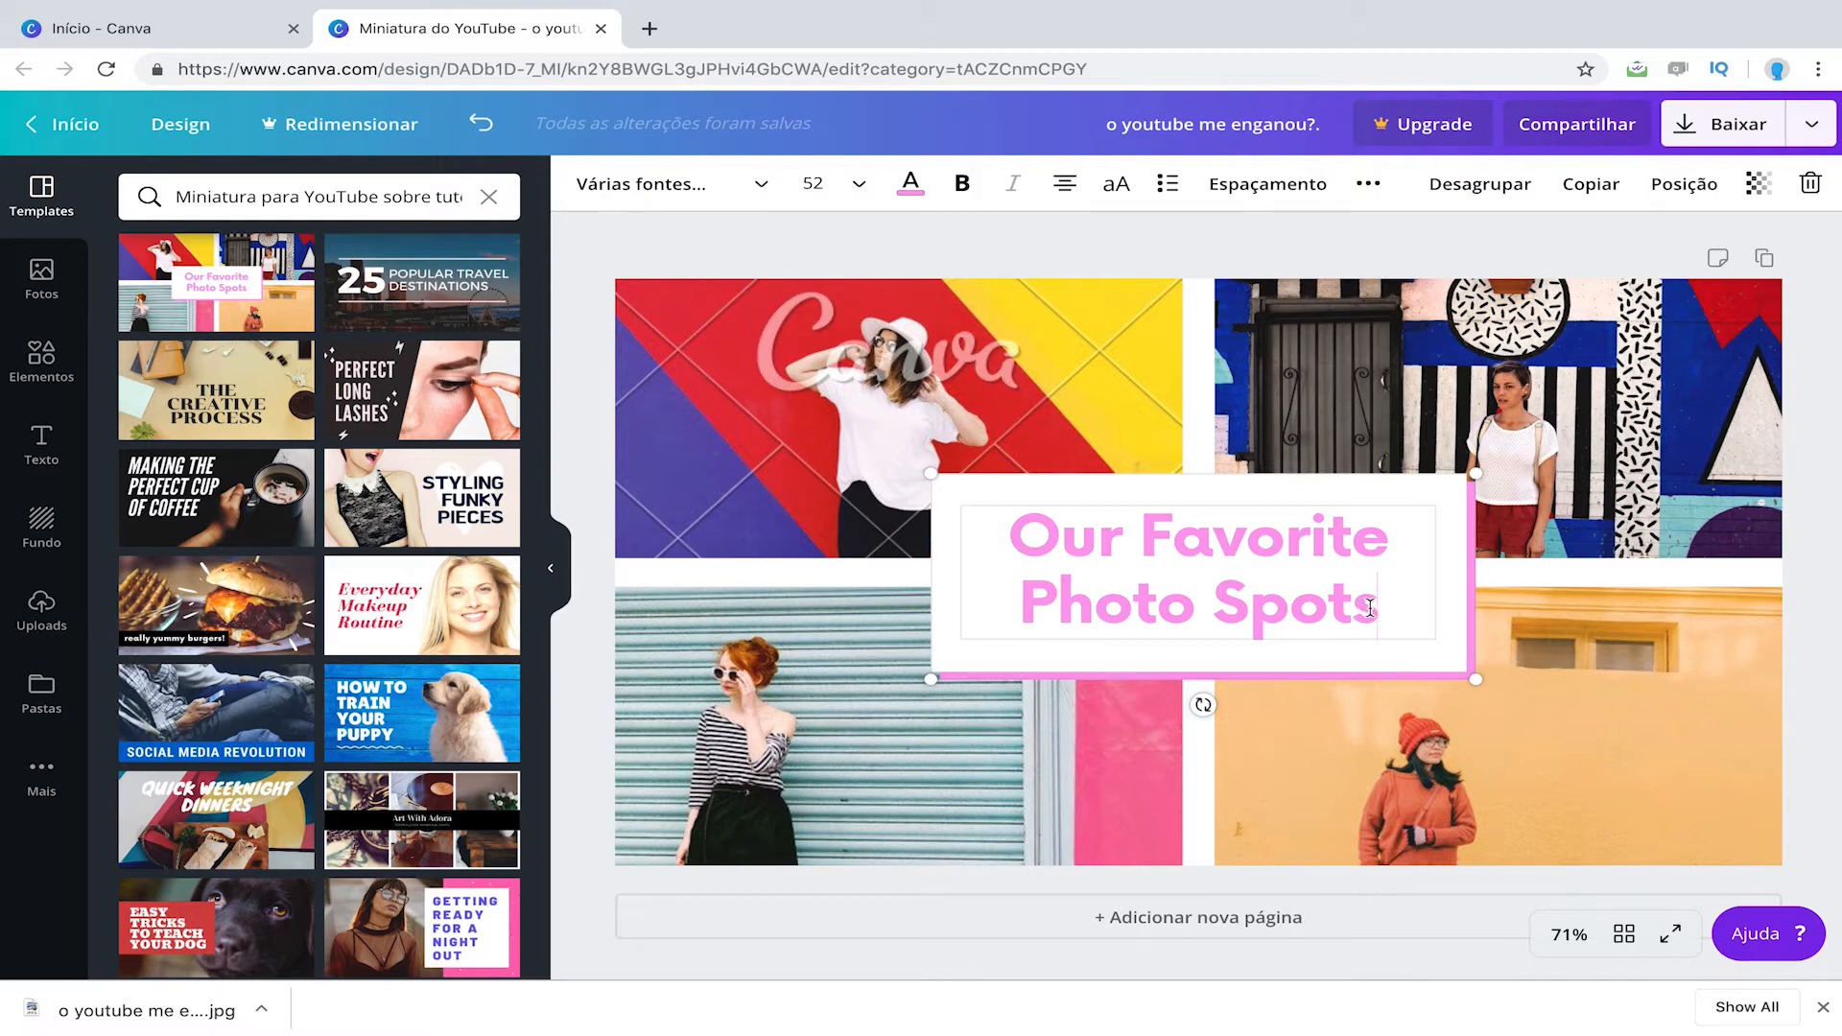
drag(984, 554, 1226, 692)
text(fdd)
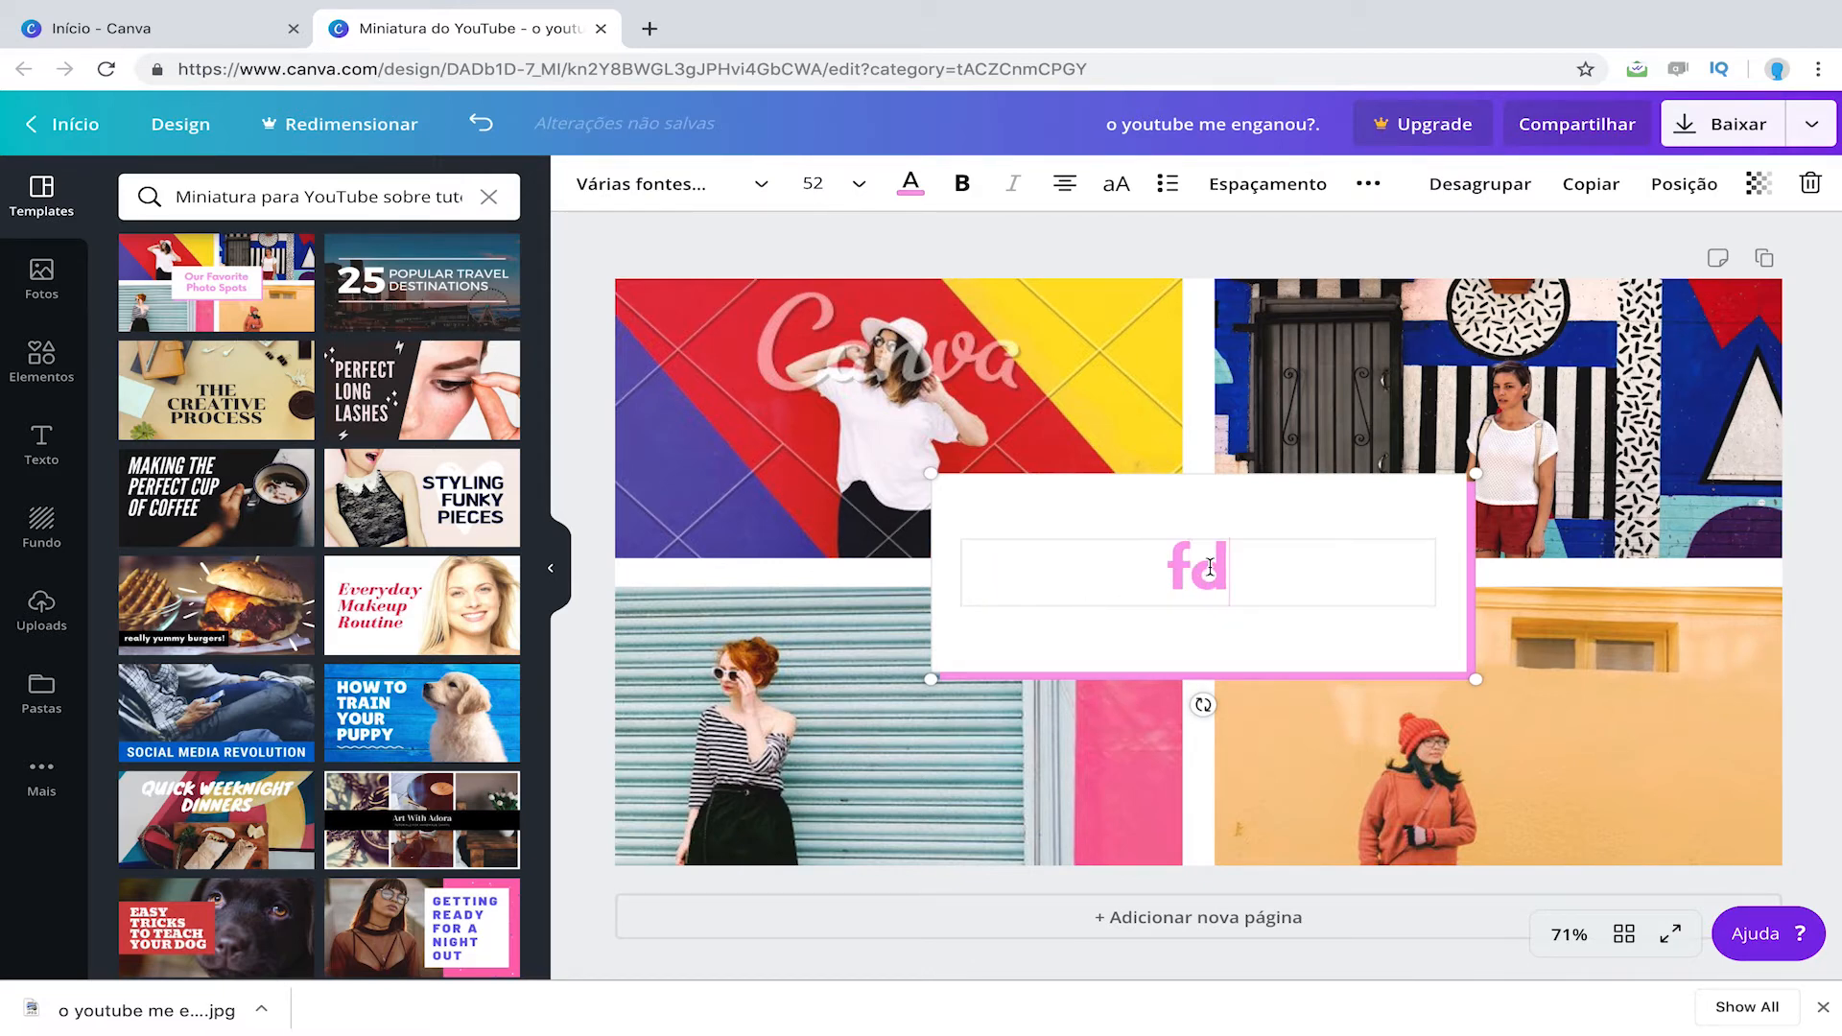
key(BackSpace)
key(BackSpace)
text(TEMPLATE)
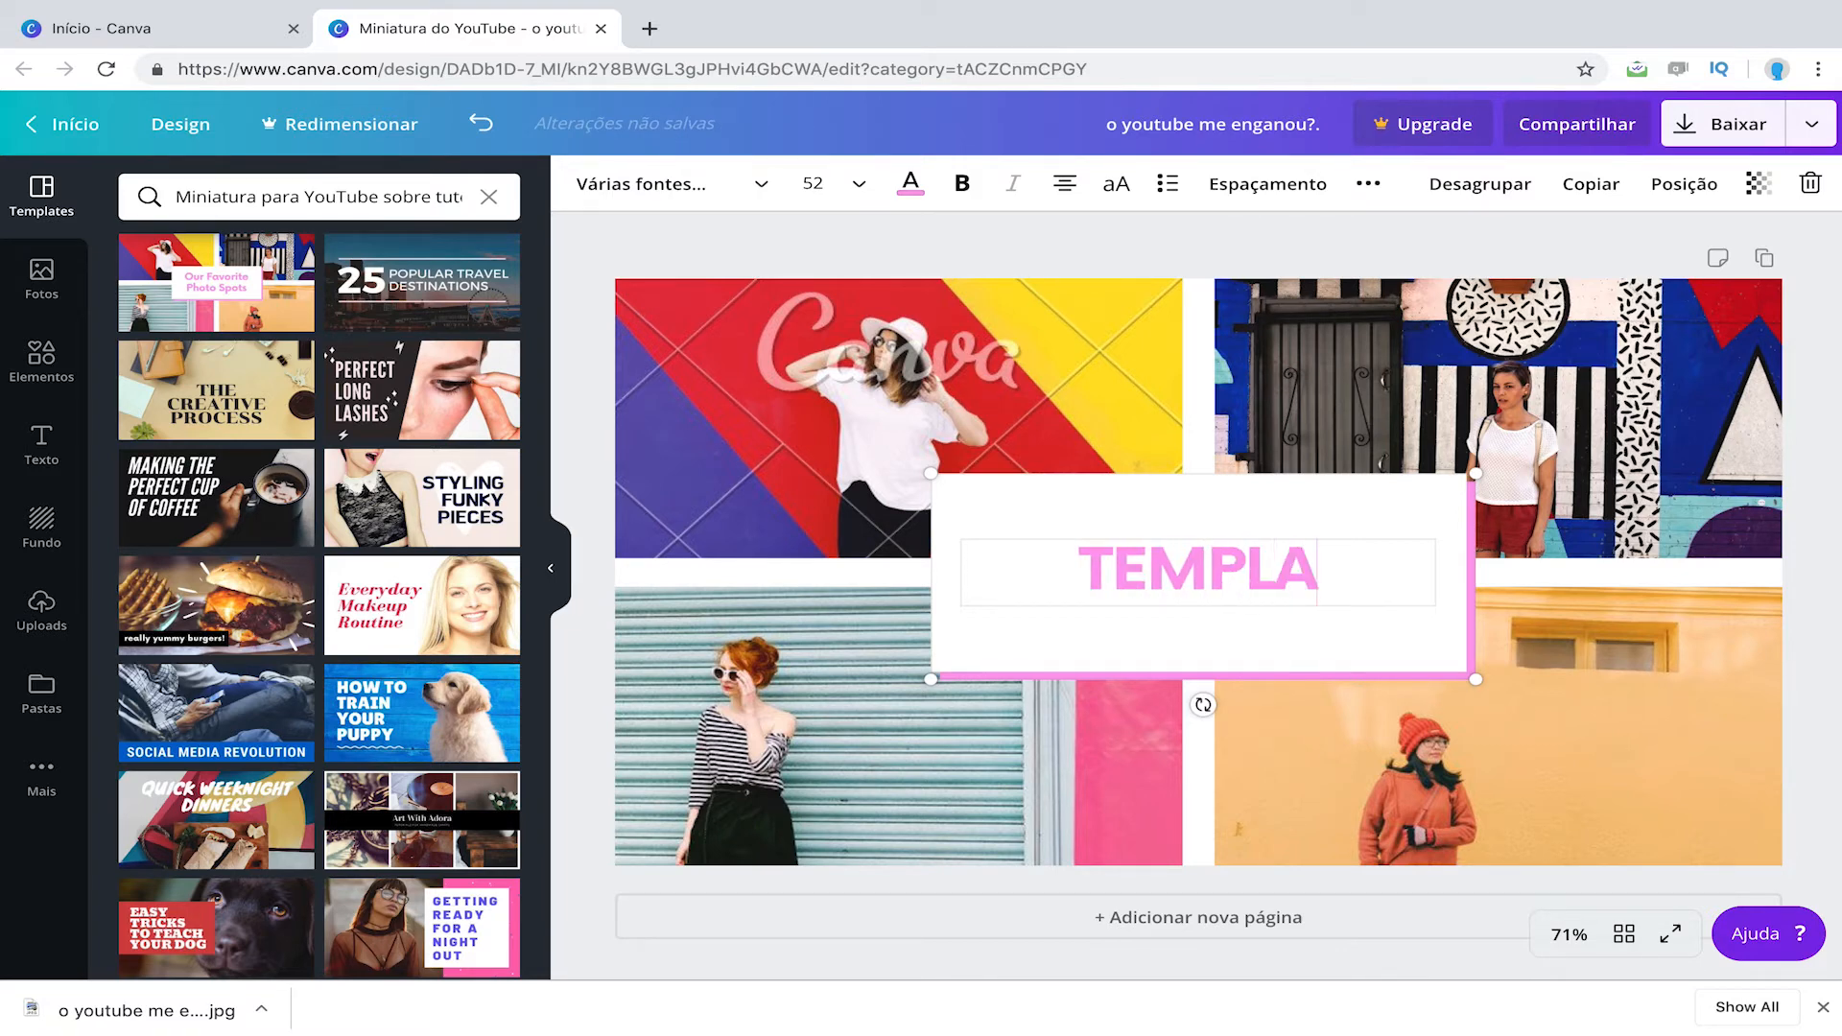
click(1555, 421)
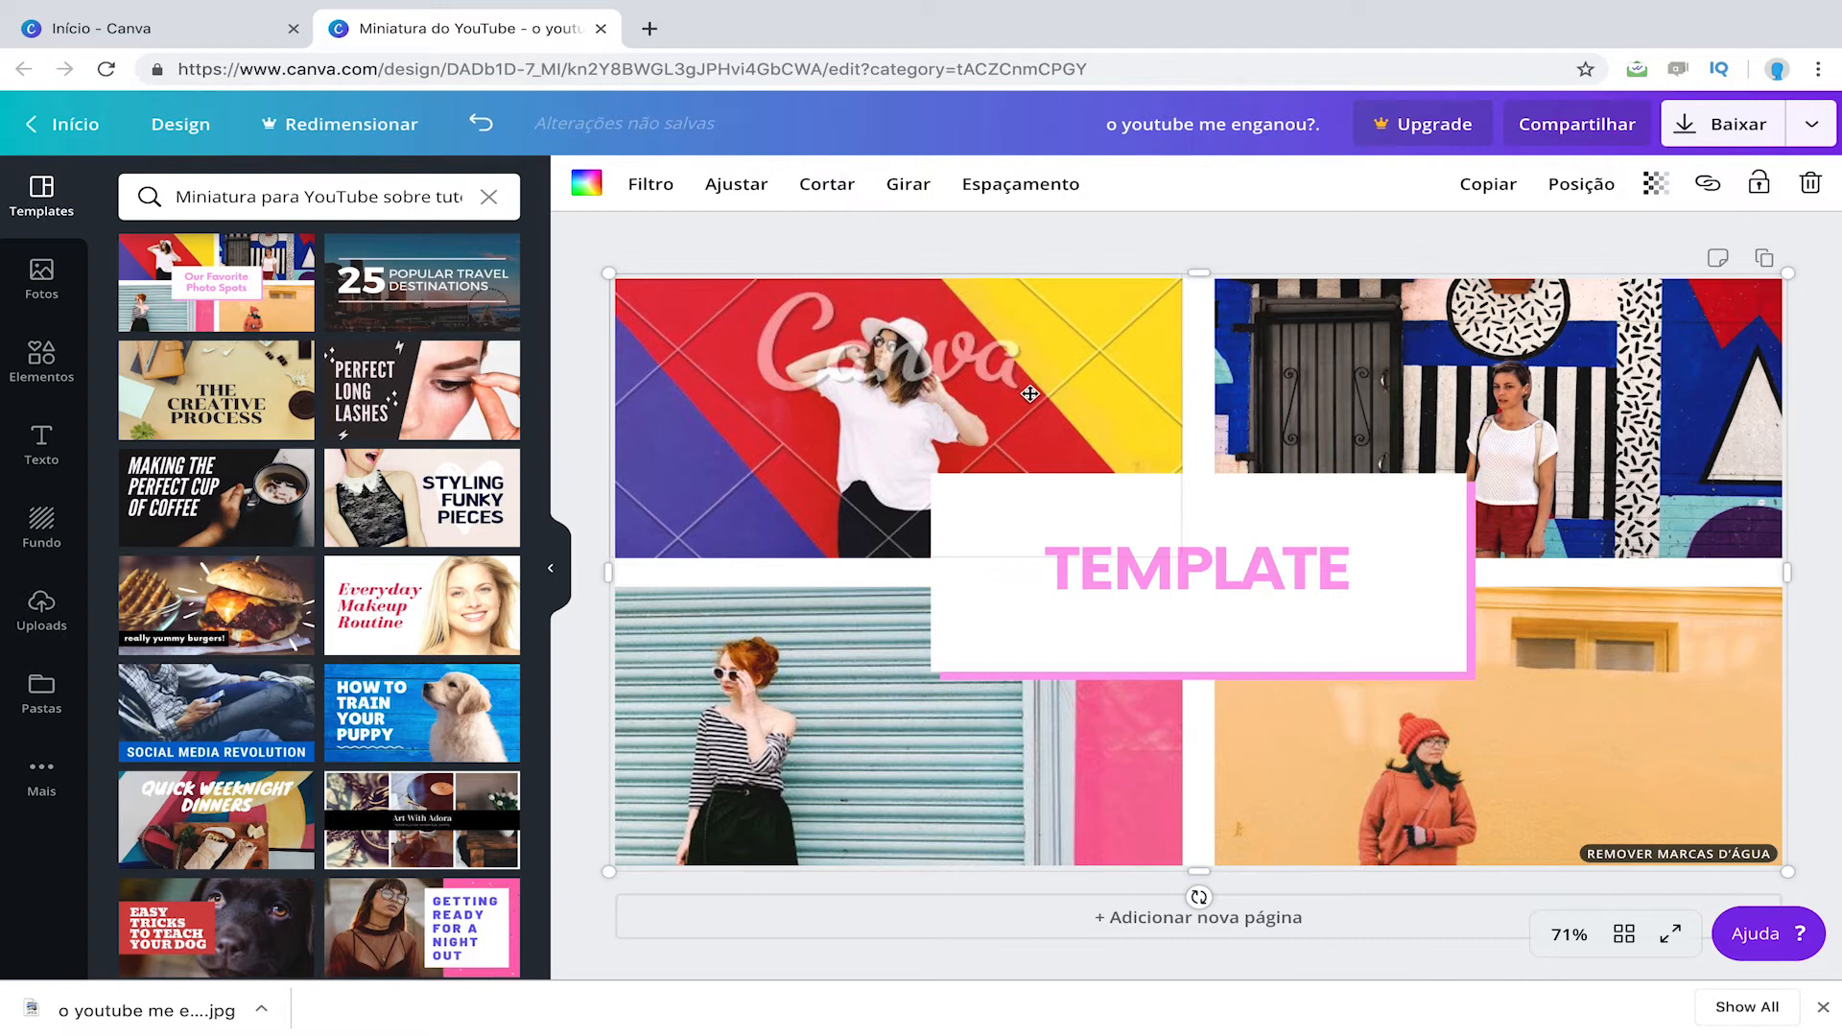
Step: Apply the "really yummy burgers!" template to the page
click(303, 604)
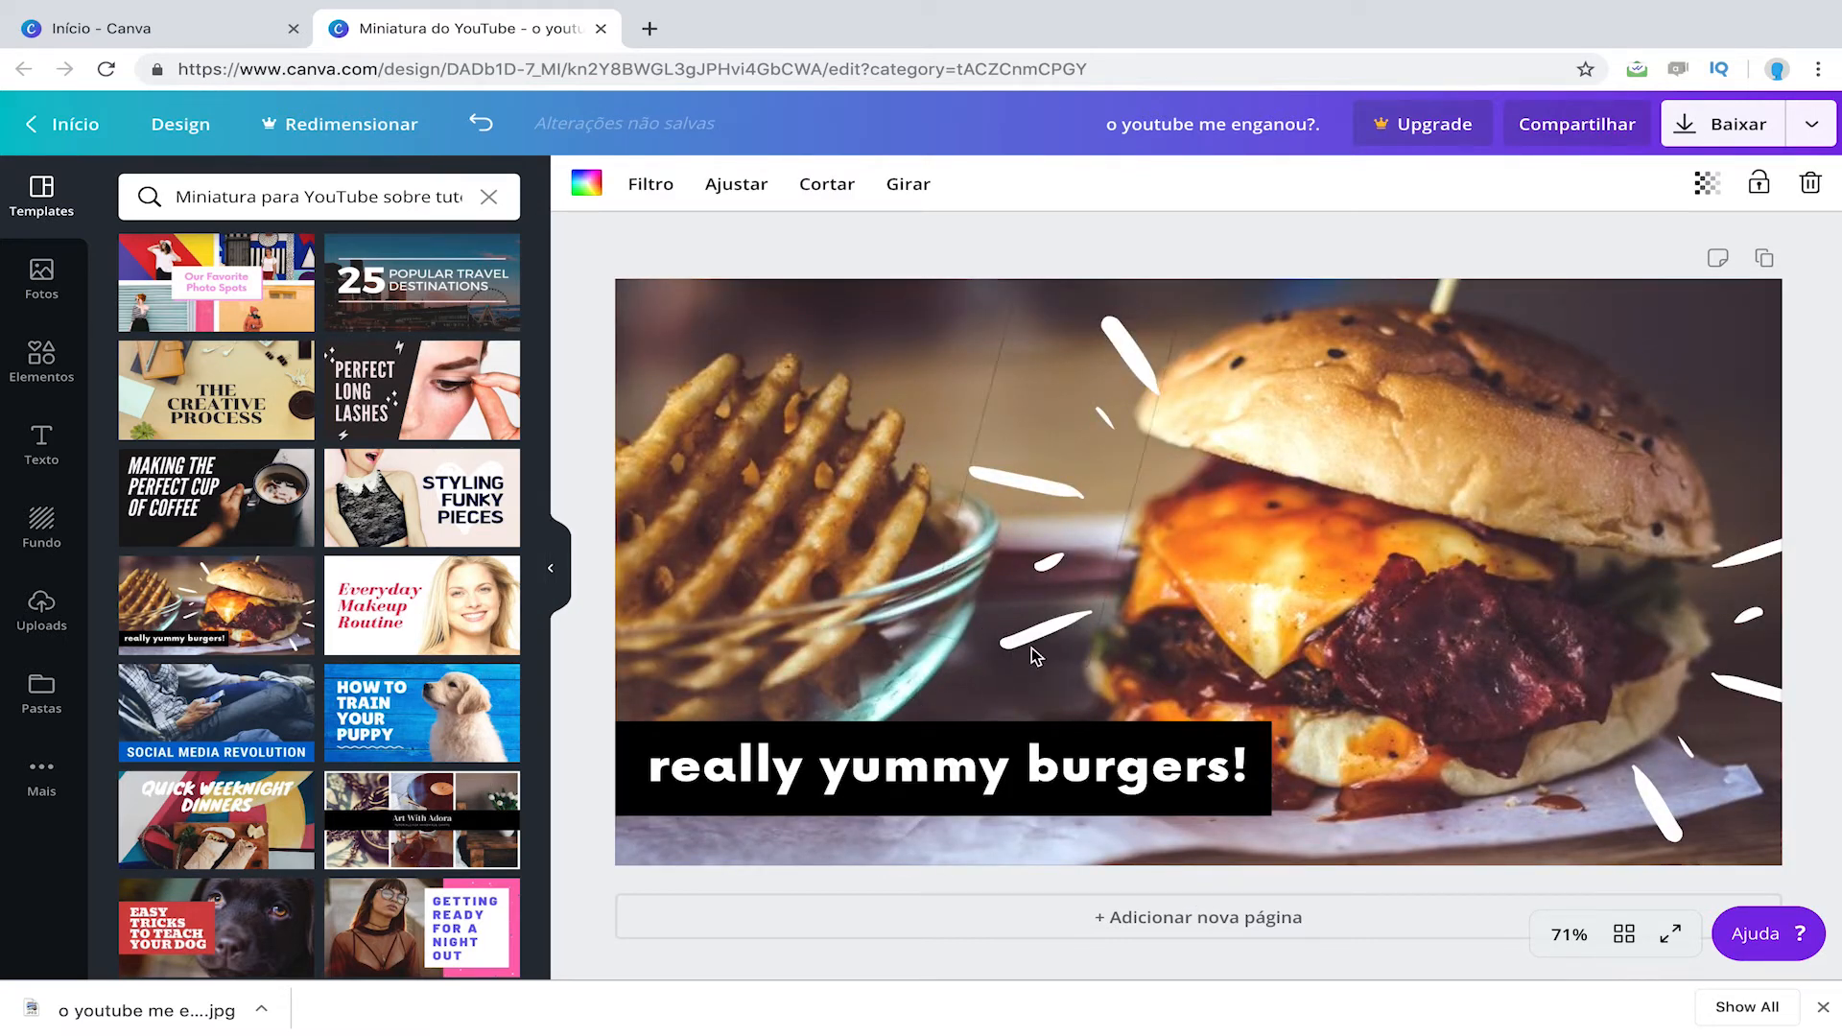
Step: Try the "How to Train Your Puppy" thumbnail template on the page
click(1016, 427)
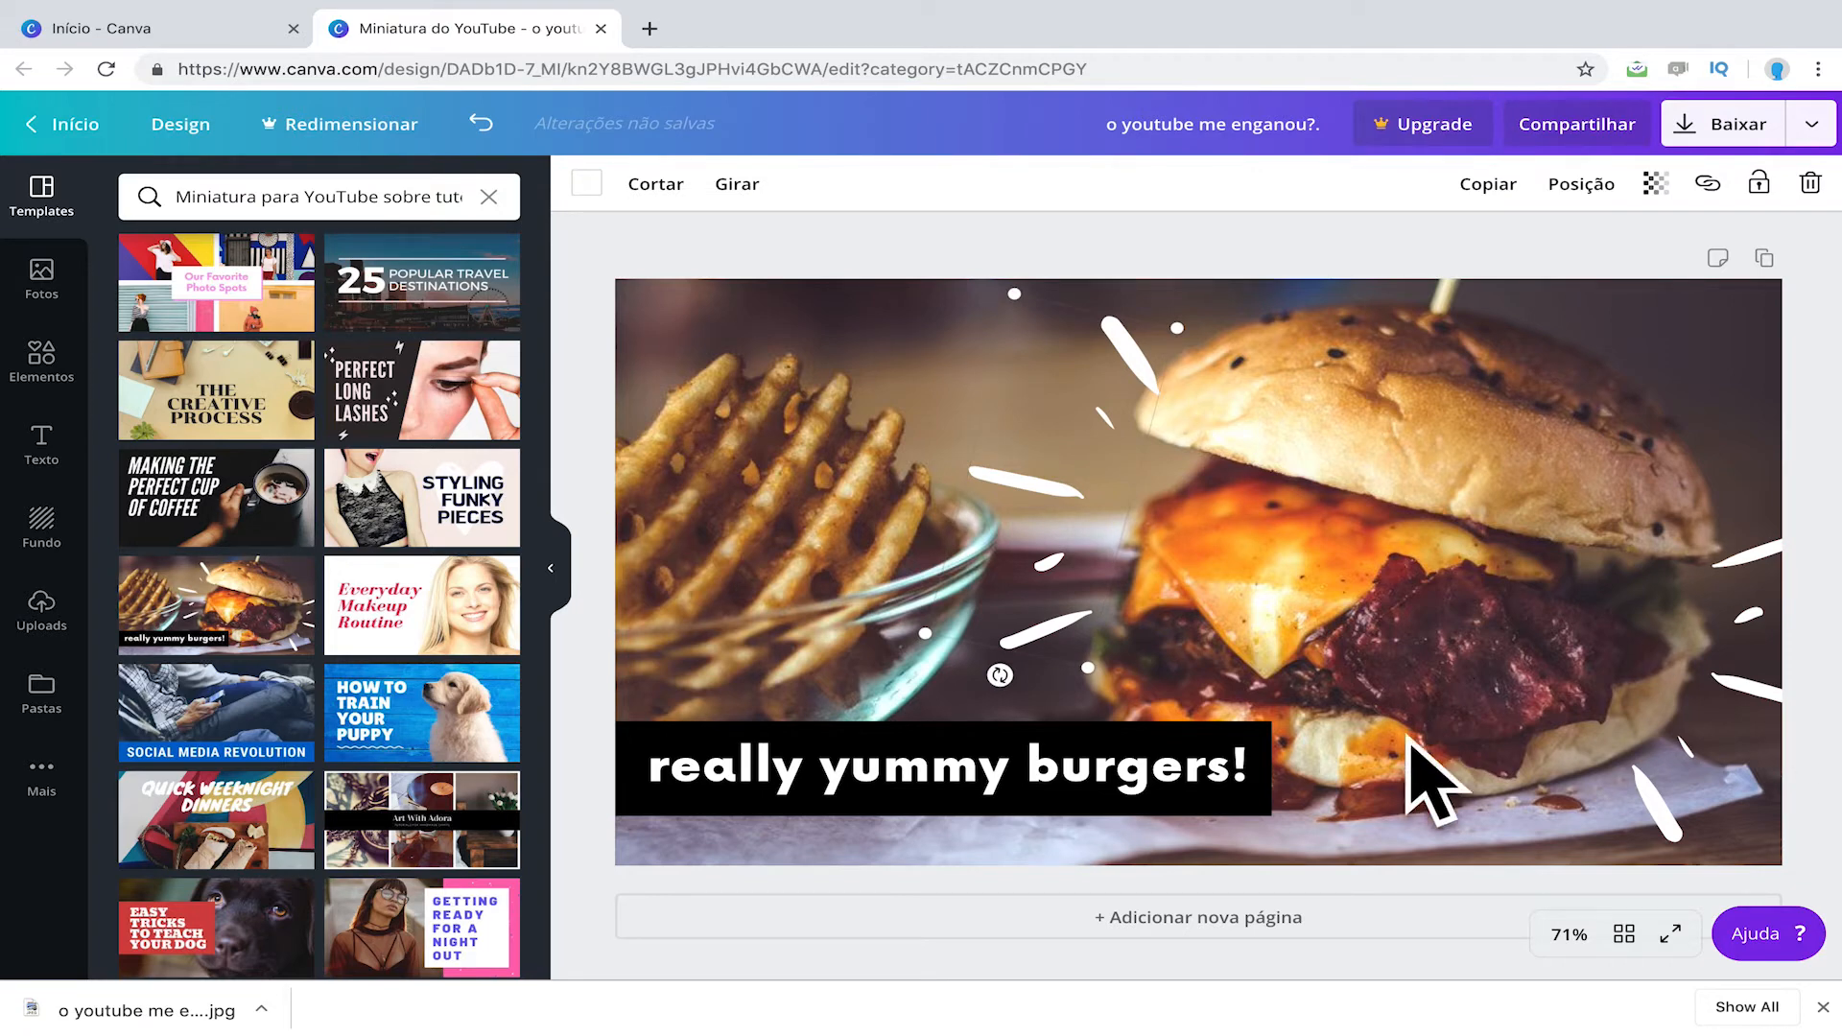
scroll(453, 736, down, 2)
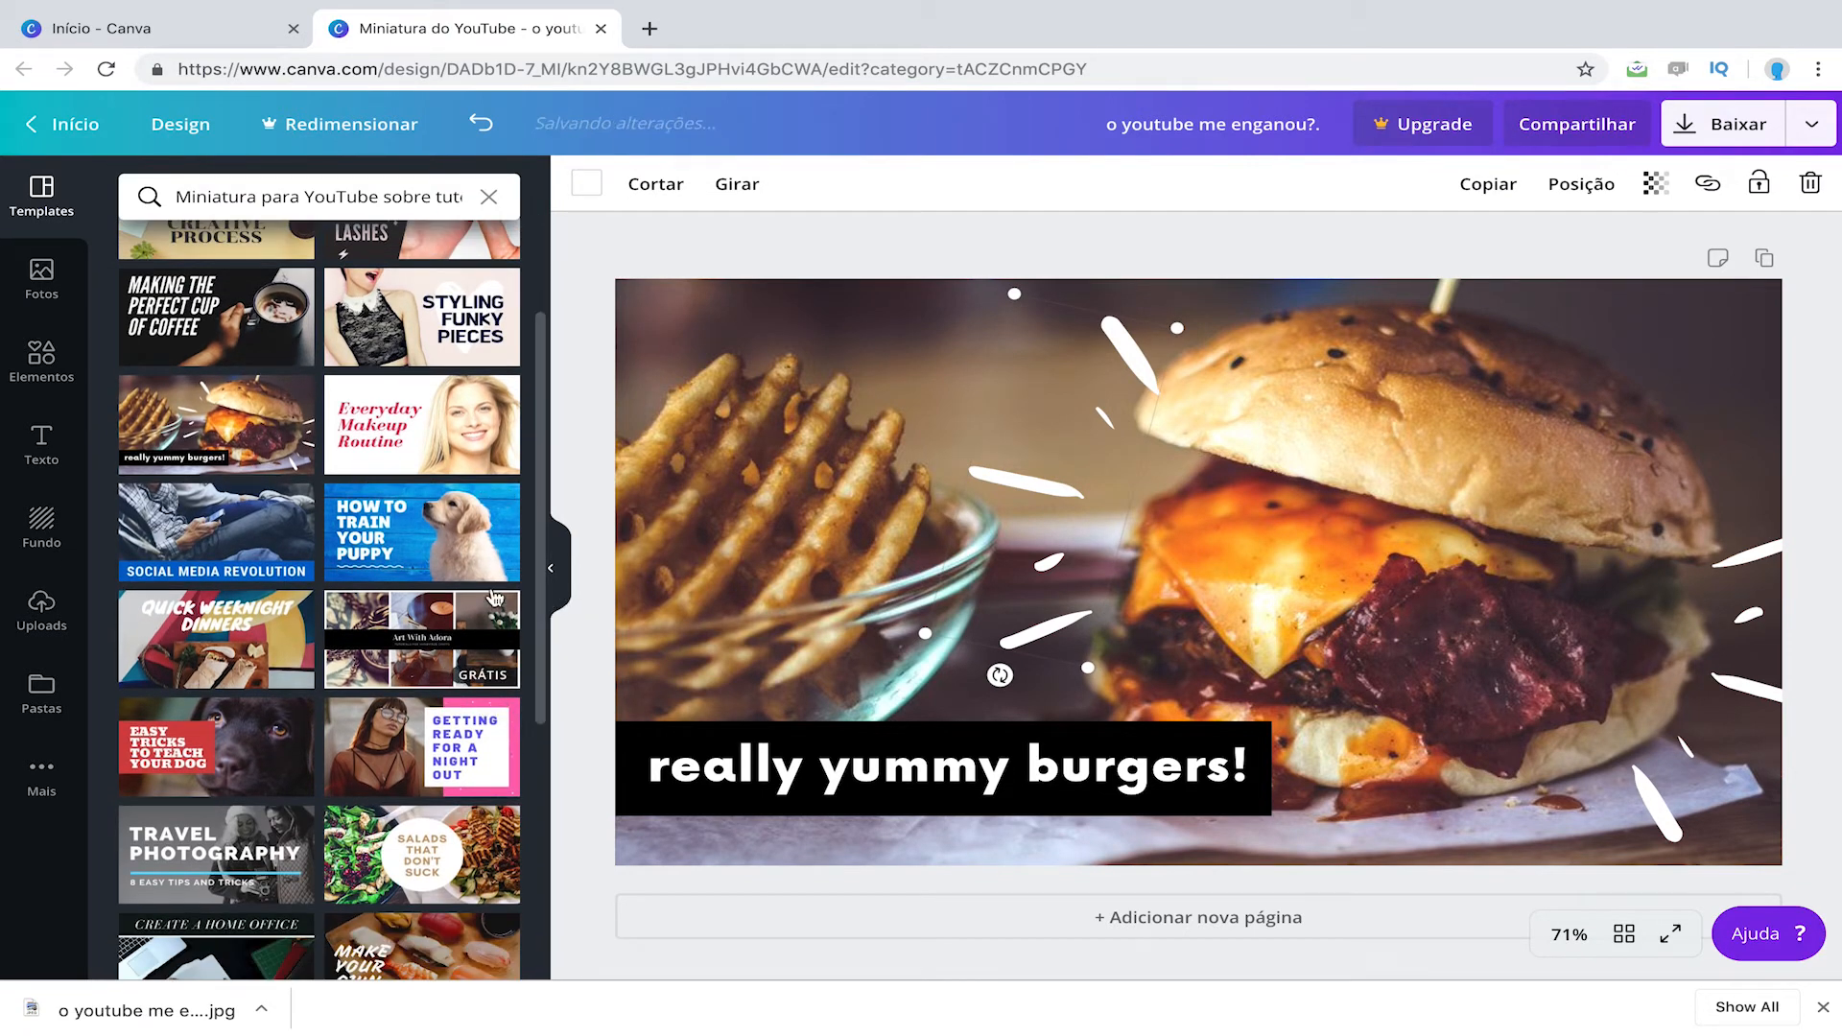
click(459, 565)
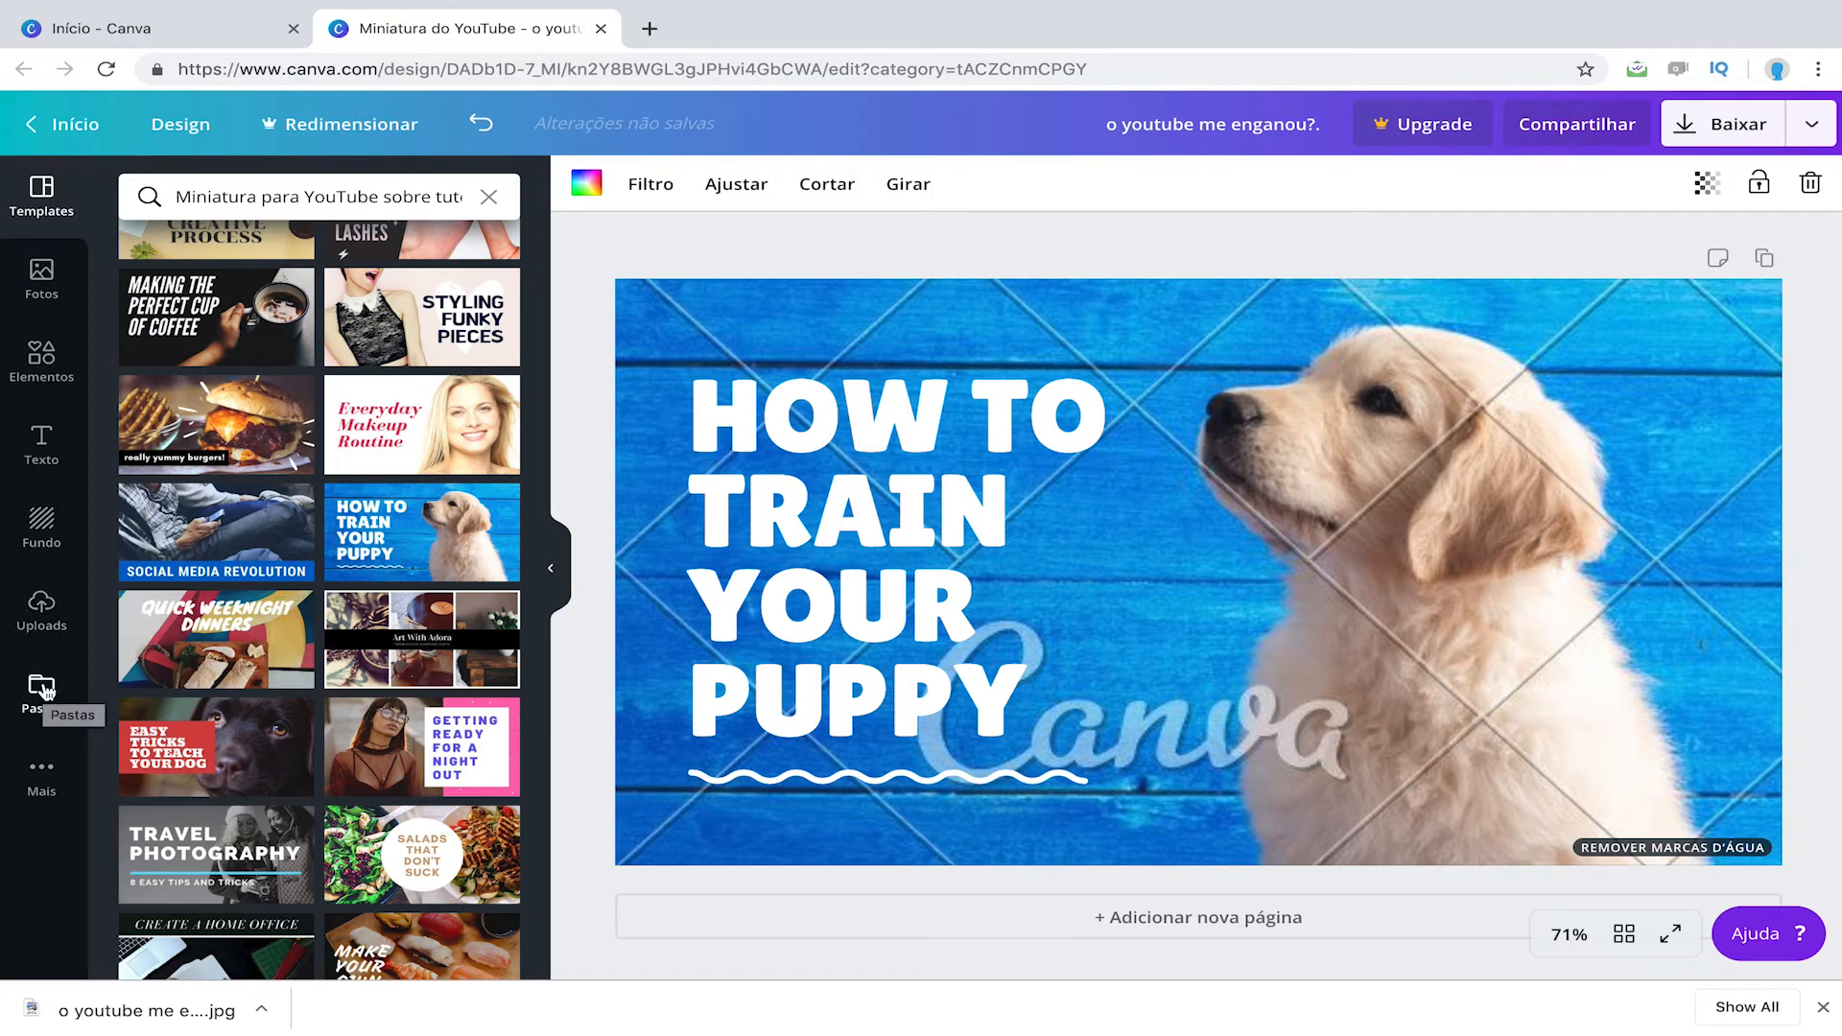
click(144, 1010)
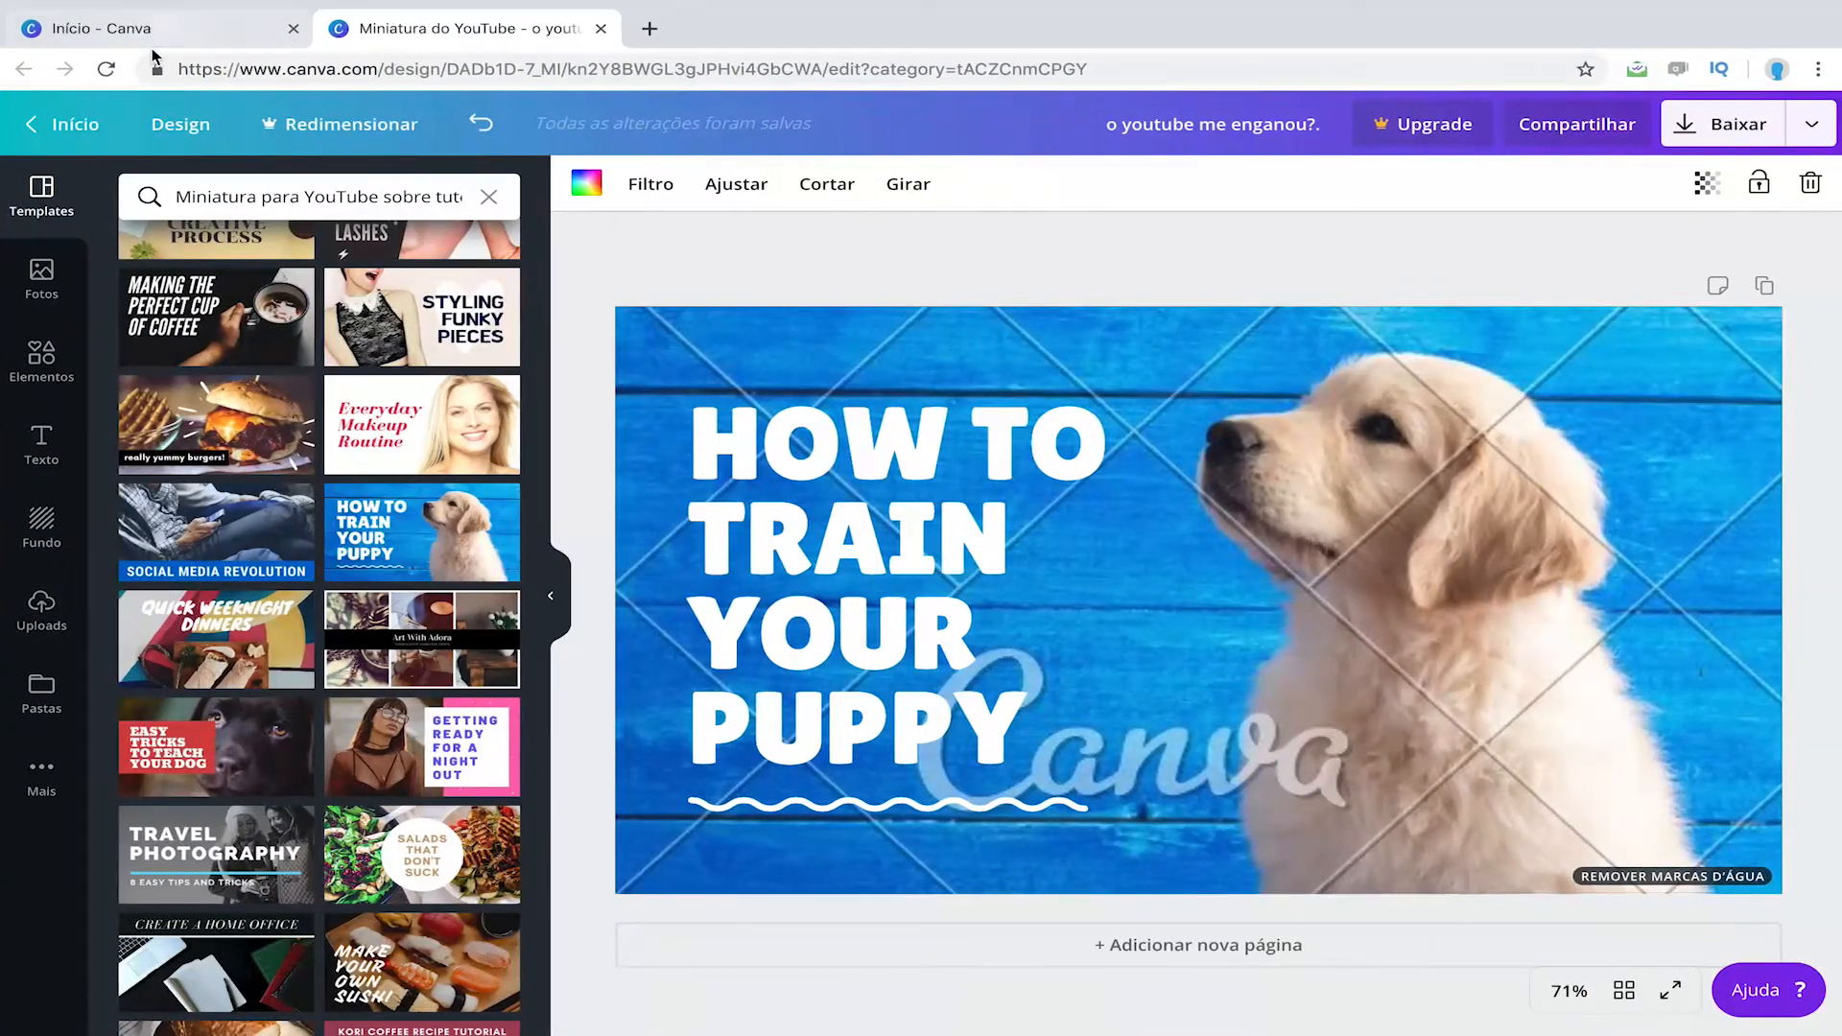
Step: Switch to the chocolate cake video's details in YouTube Studio, upload "Miniatura de Video.png" as the custom thumbnail and open its options
click(652, 40)
scroll(720, 440, up, 1)
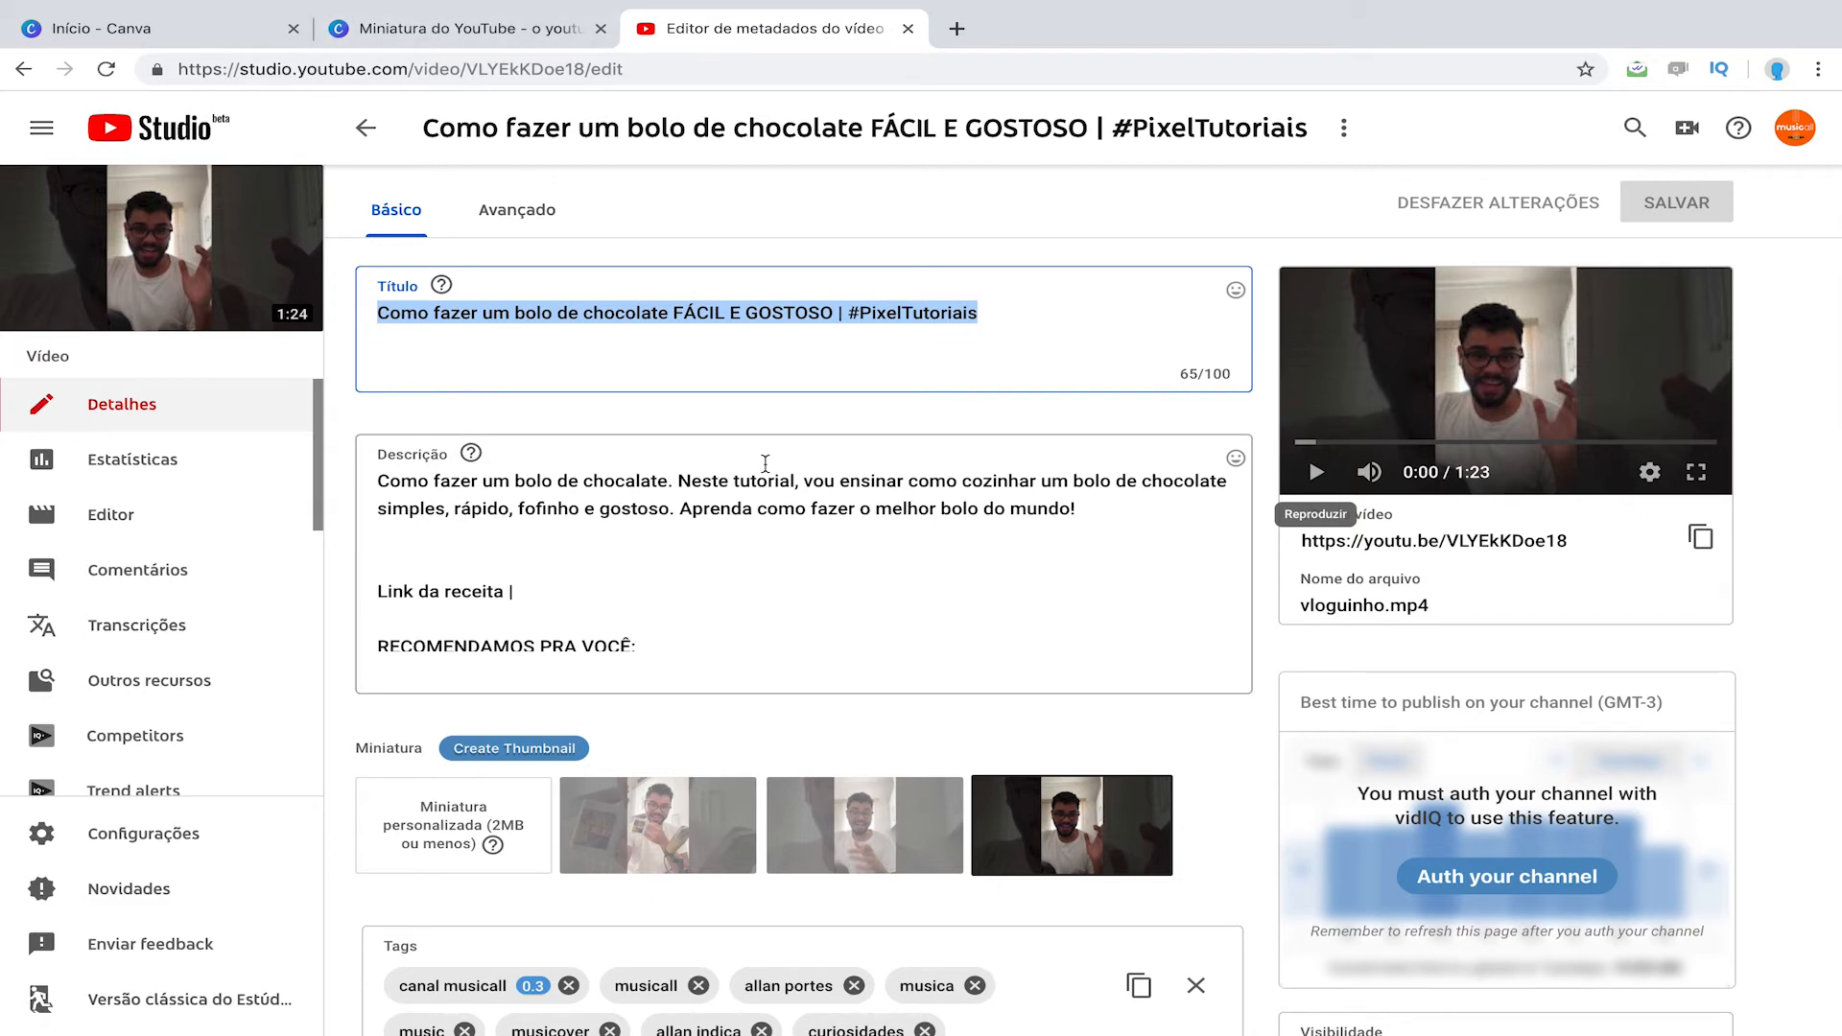
triple_click(777, 322)
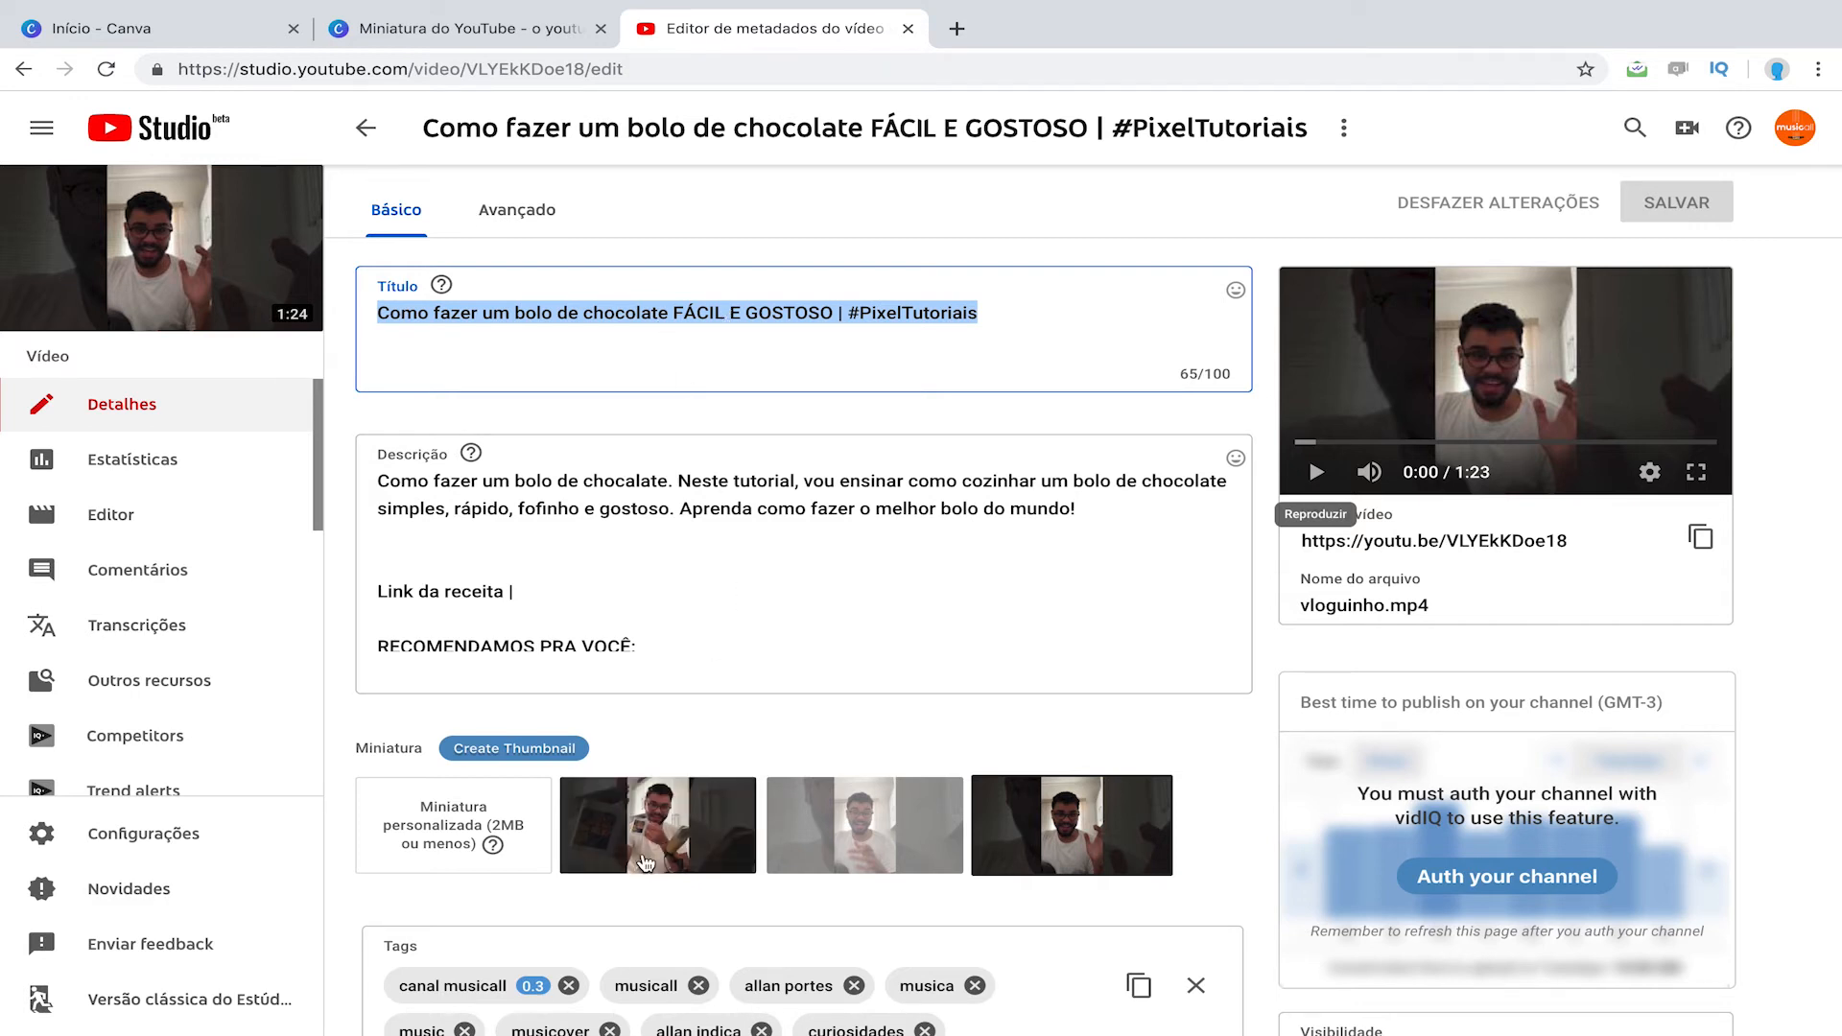
click(460, 840)
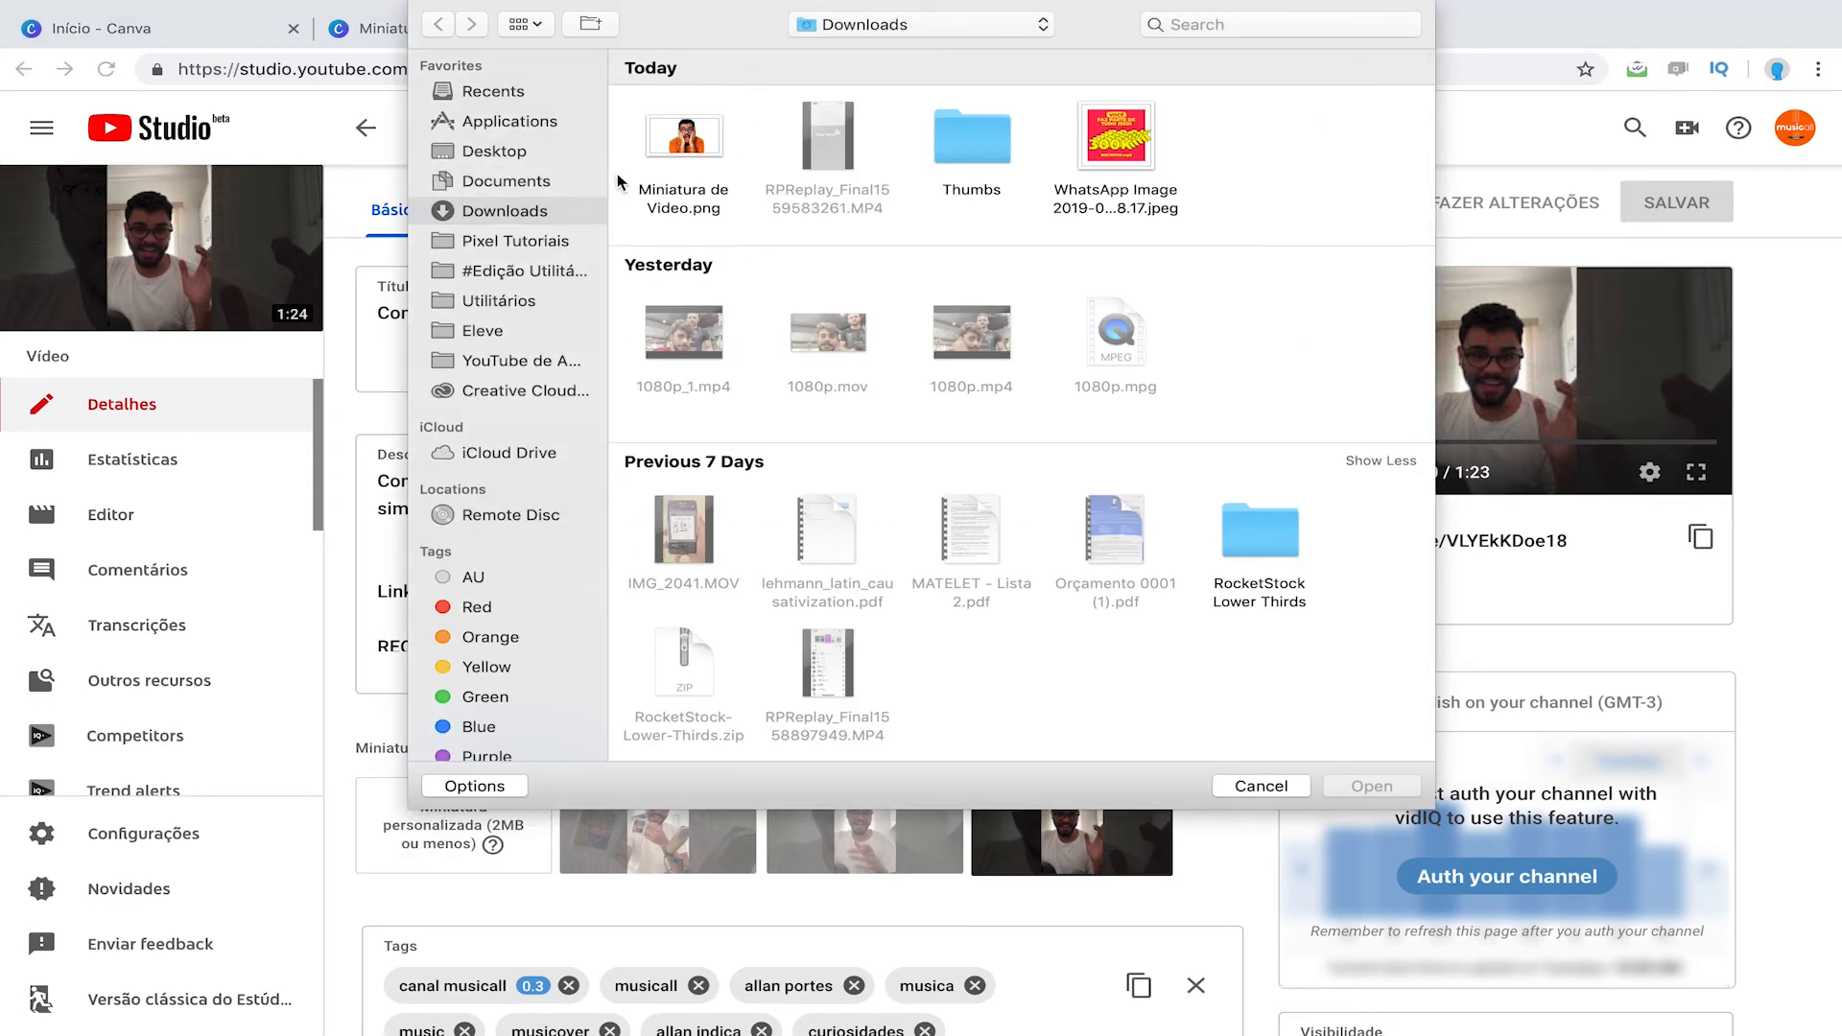
click(691, 163)
double_click(691, 163)
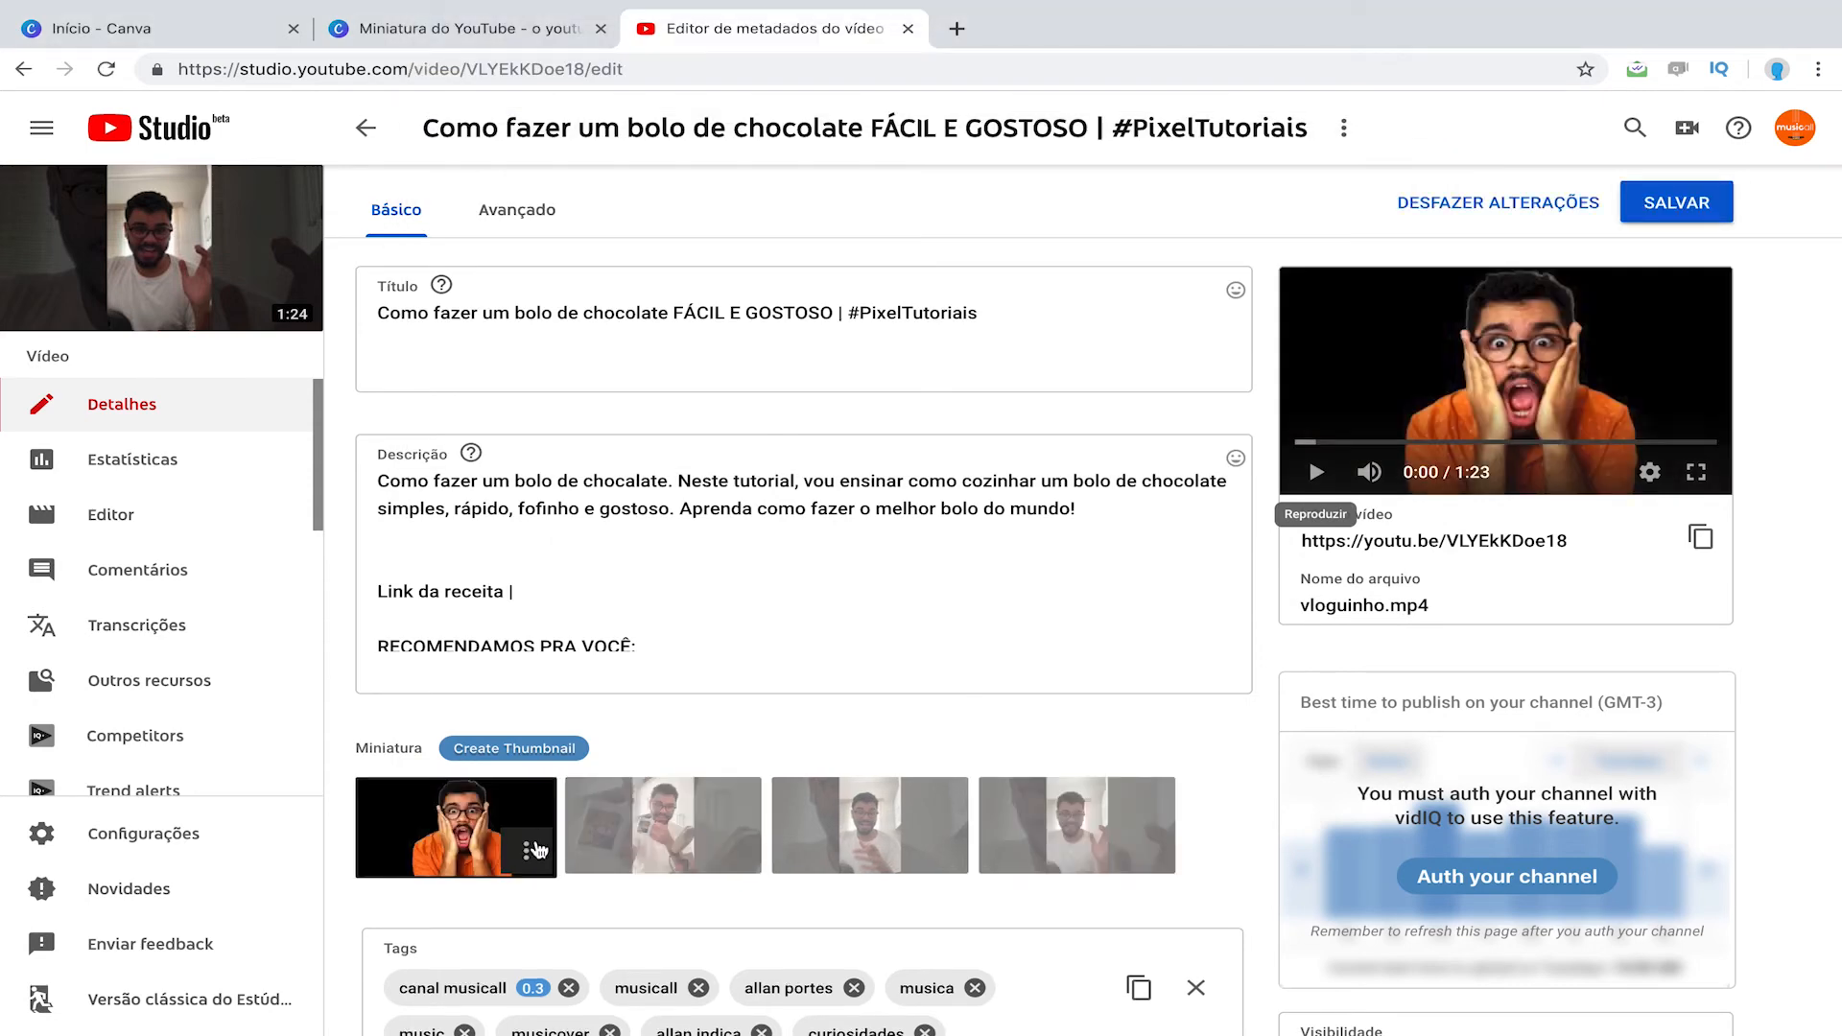
click(526, 851)
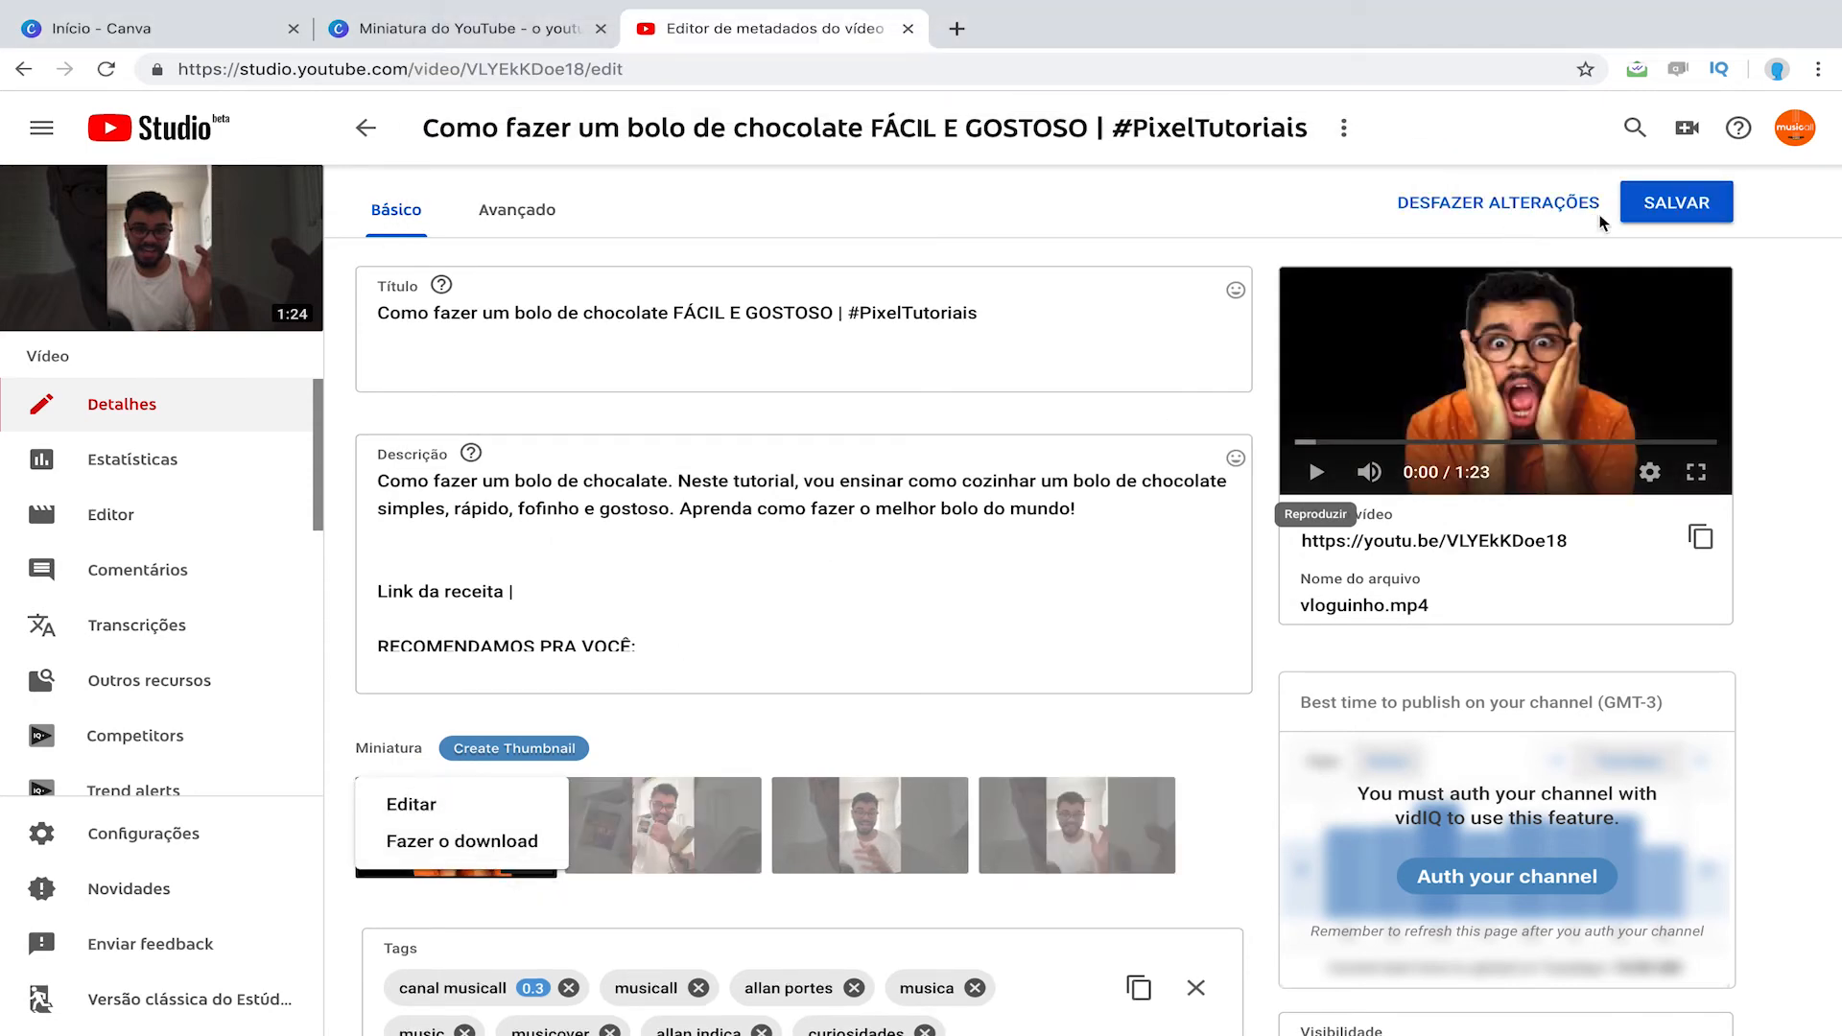
Step: Return to the Canva design, apply the "Everyday Makeup Routine" template and open the photo library
click(467, 28)
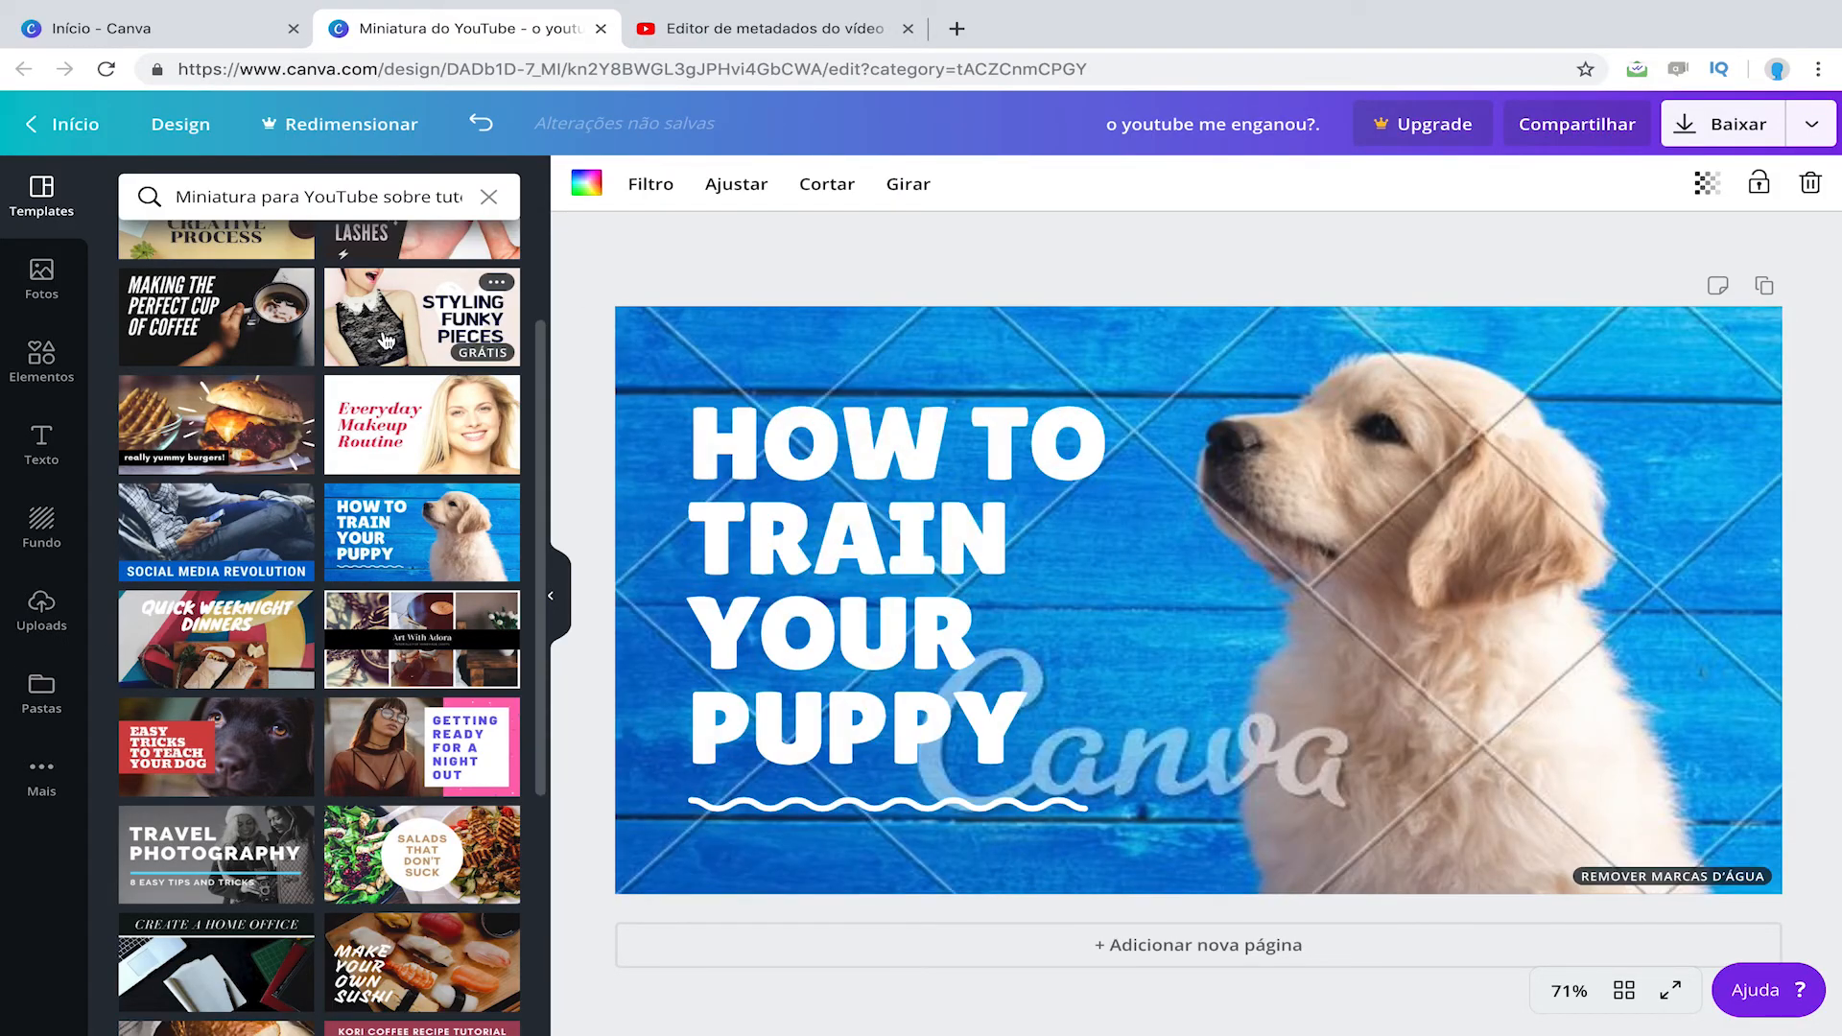
click(364, 388)
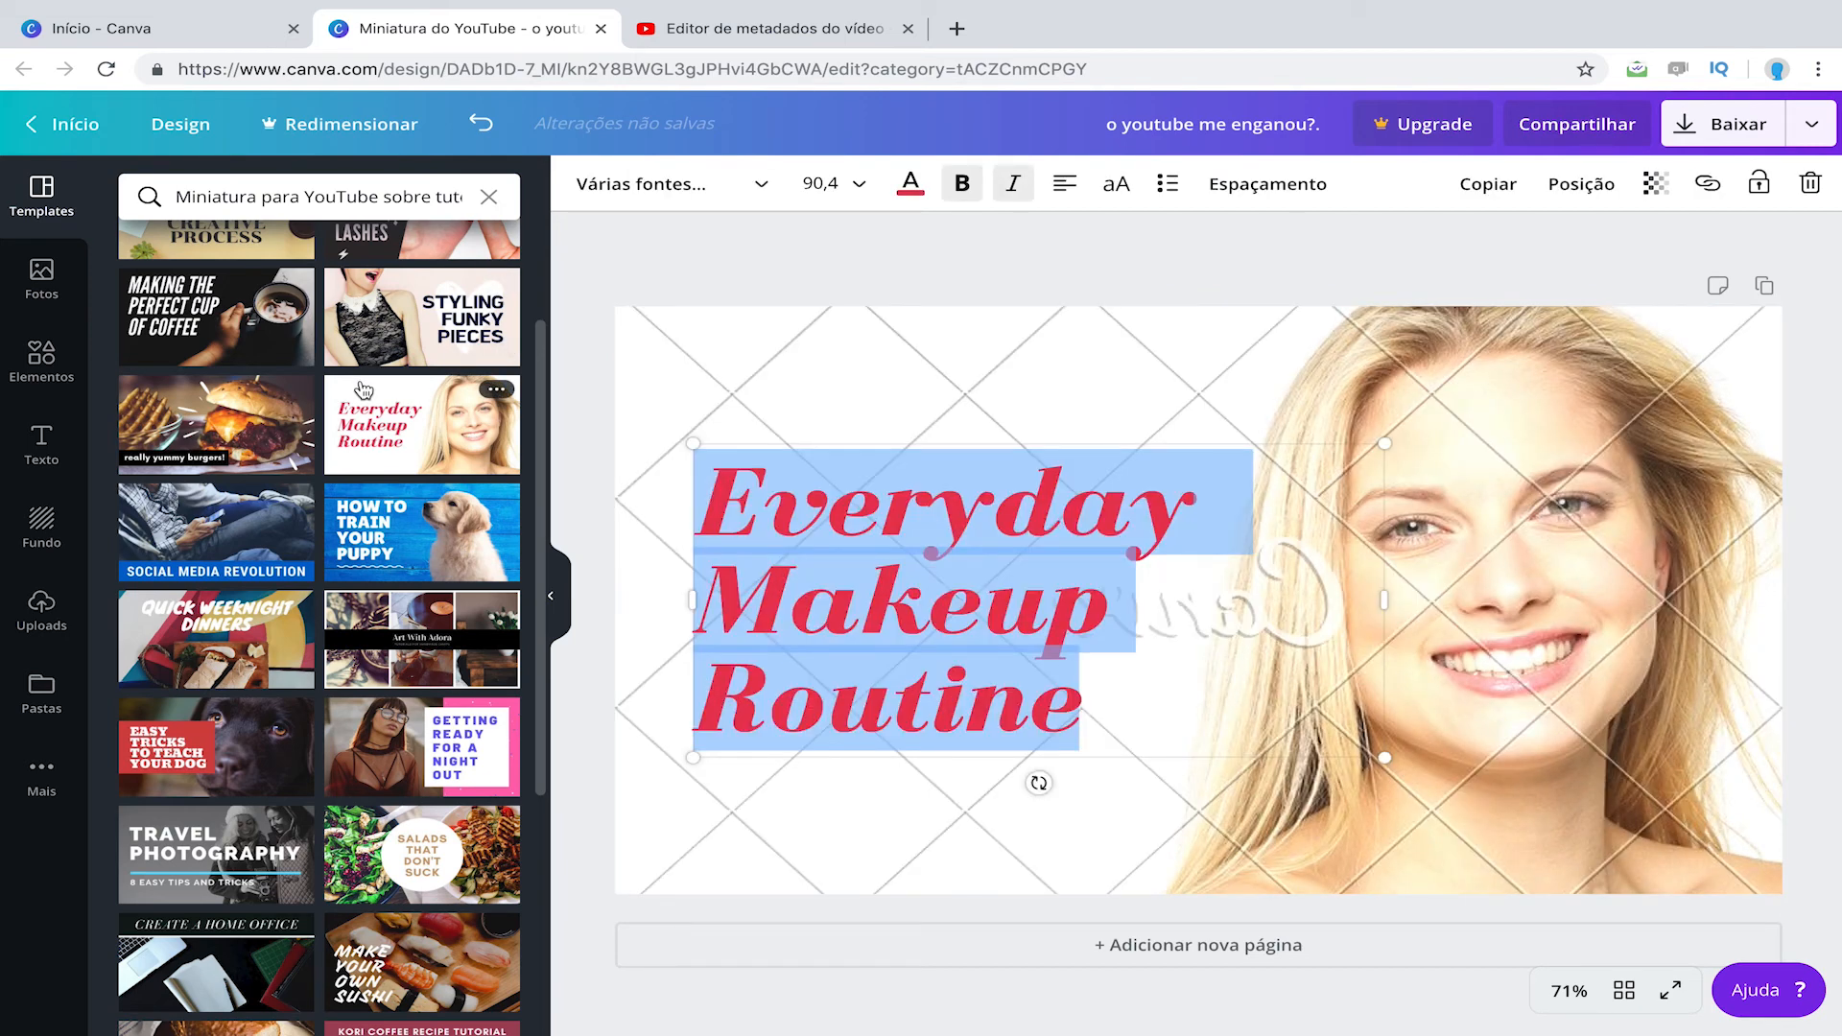
click(1738, 446)
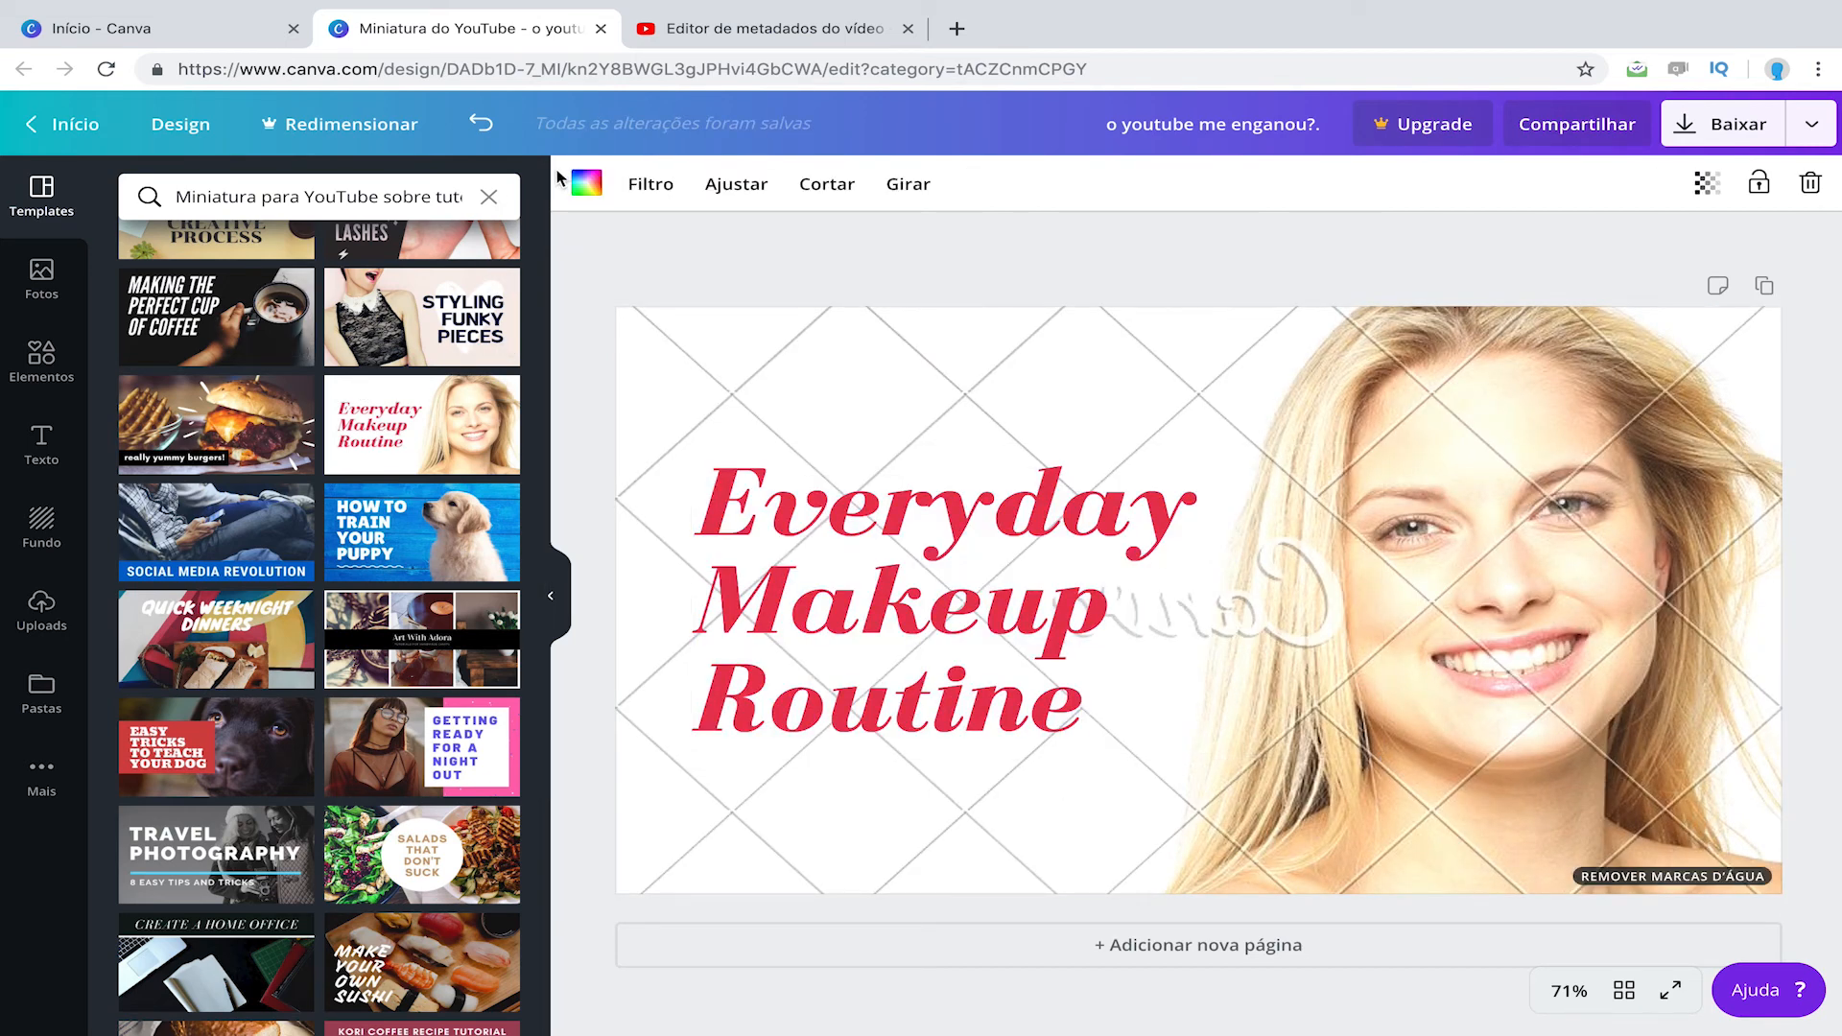
click(45, 273)
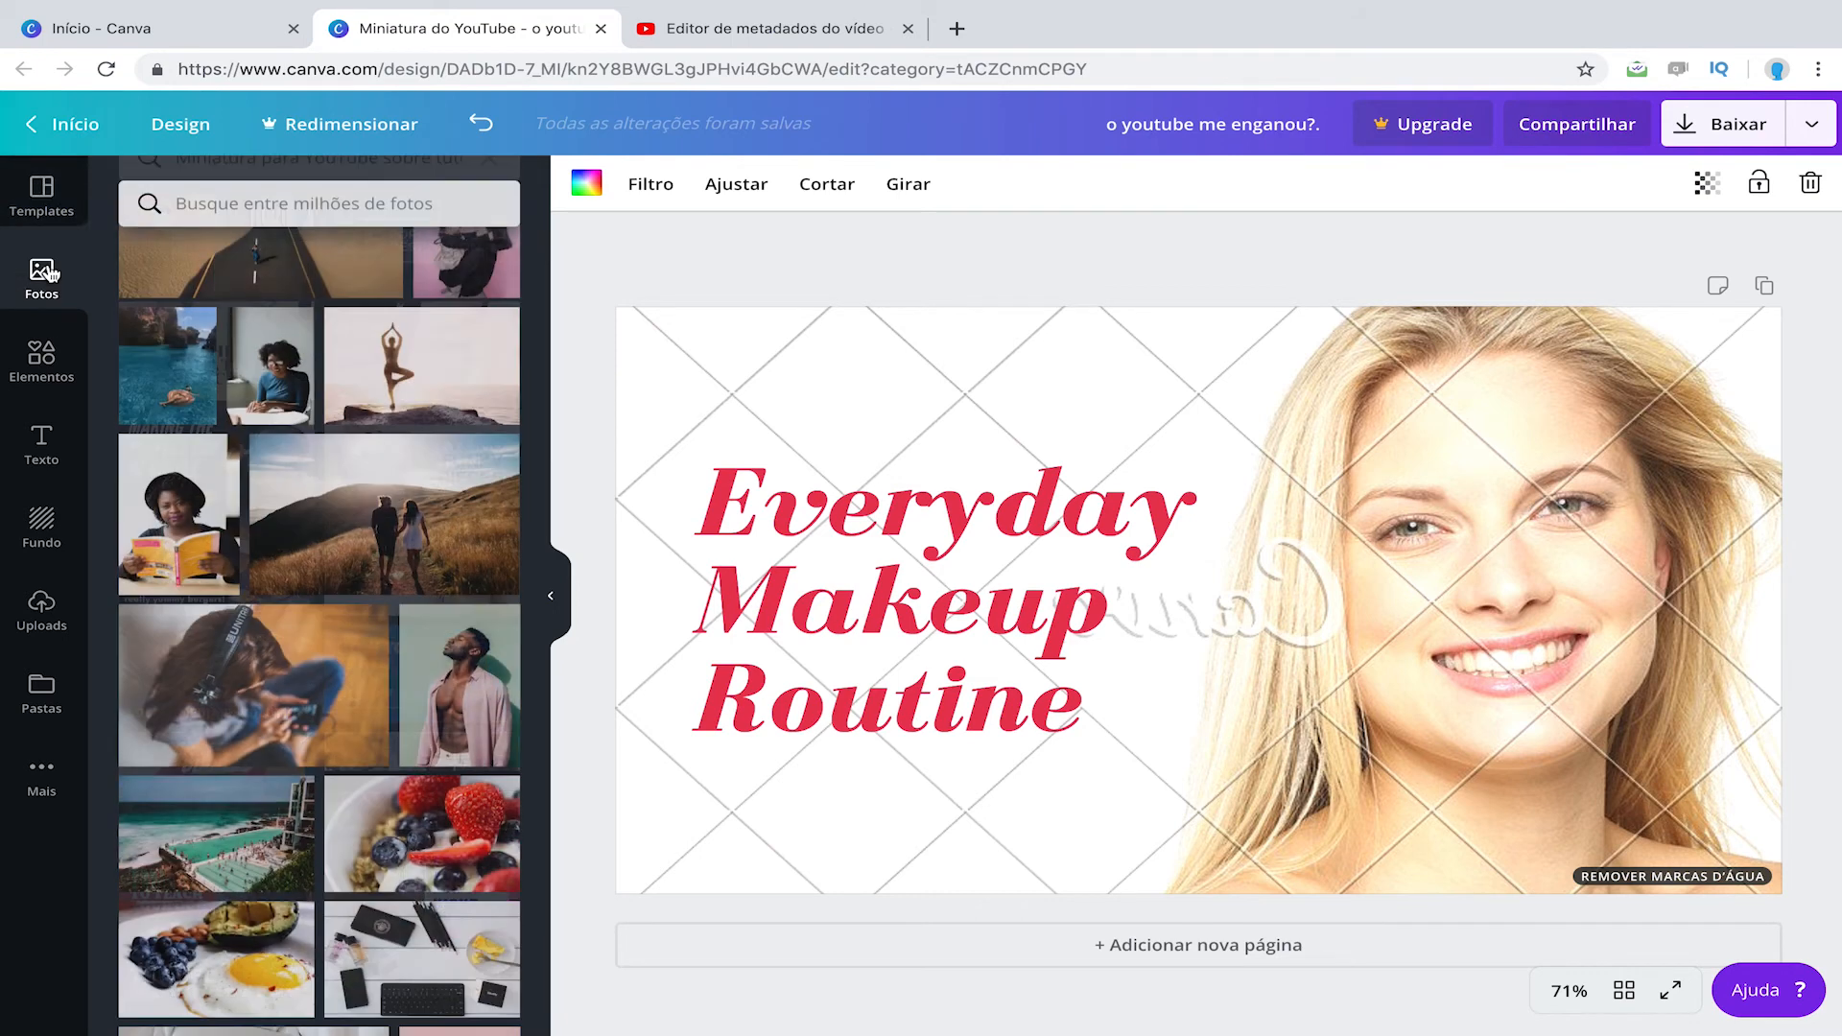